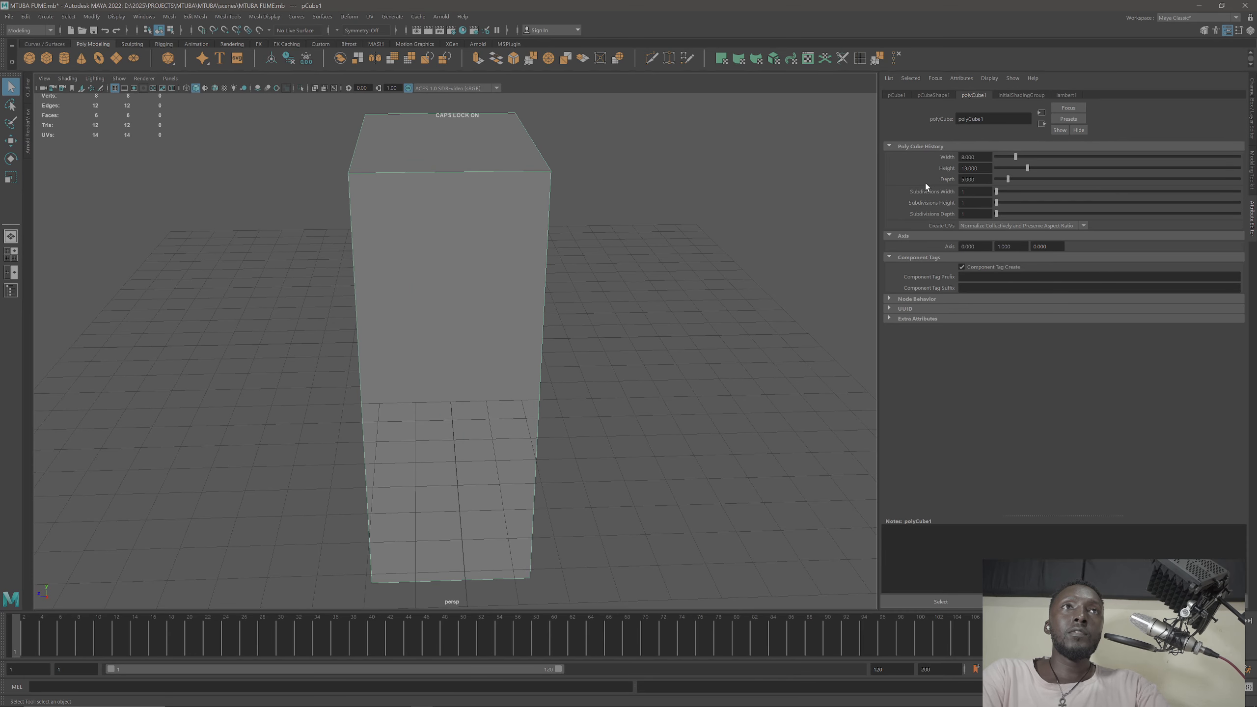
Step: Examine the tall box's proportions from several angles
left_click_drag(666, 352, 522, 332, "alt")
key("w")
scroll(465, 323, "down", 3)
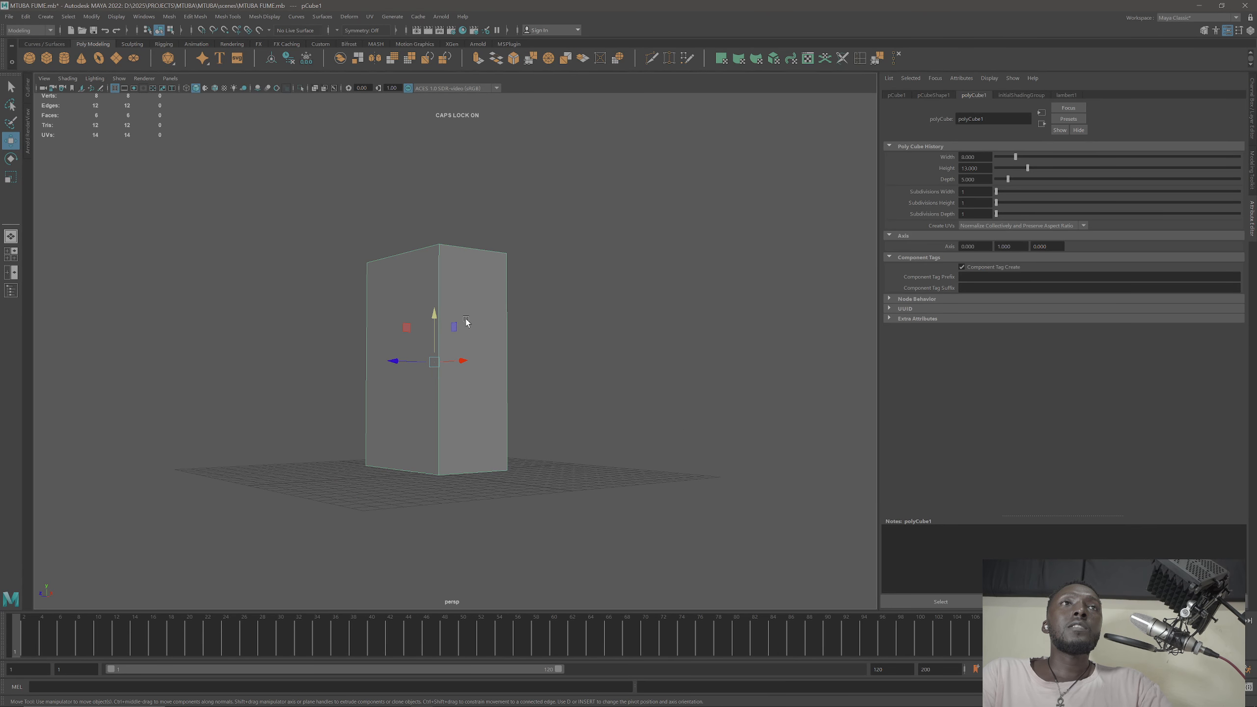
middle_click_drag(466, 323, 477, 363, "alt")
scroll(439, 363, "up", 1)
left_click_drag(440, 365, 442, 311, "alt")
key("q")
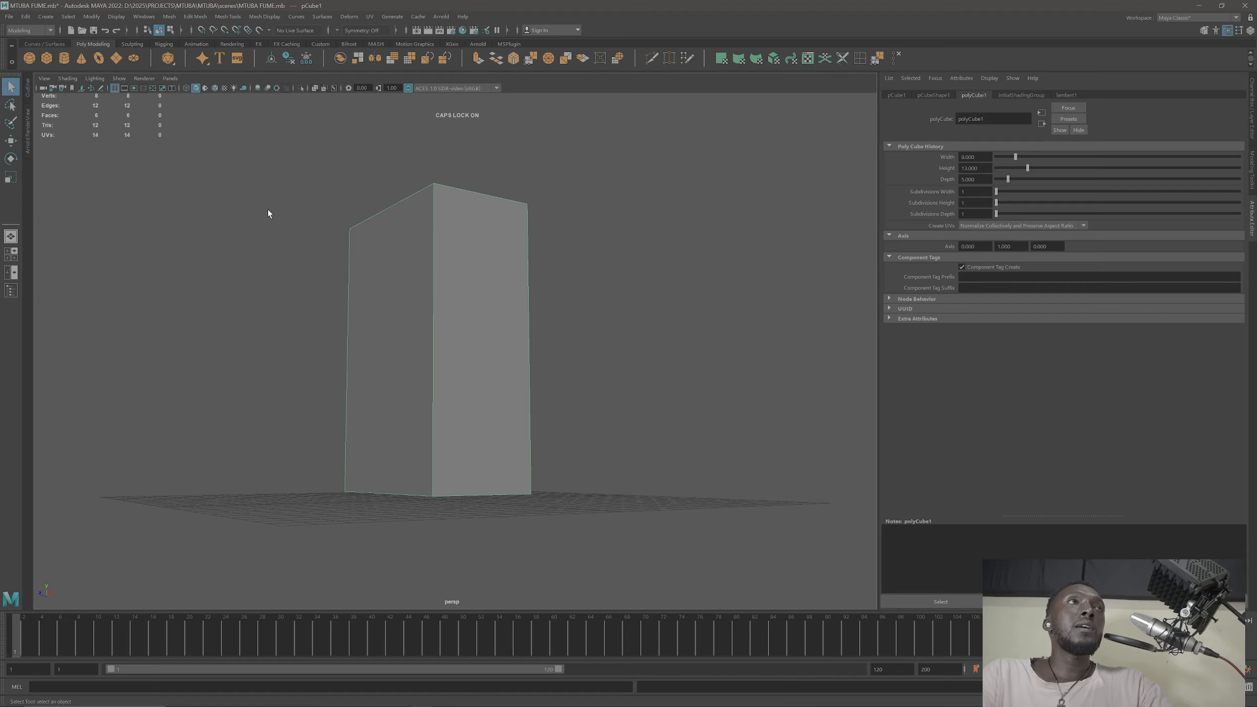
mouse_move(422, 245)
left_mouse_down("alt")
mouse_move(431, 241)
mouse_move(426, 261)
left_mouse_up("alt")
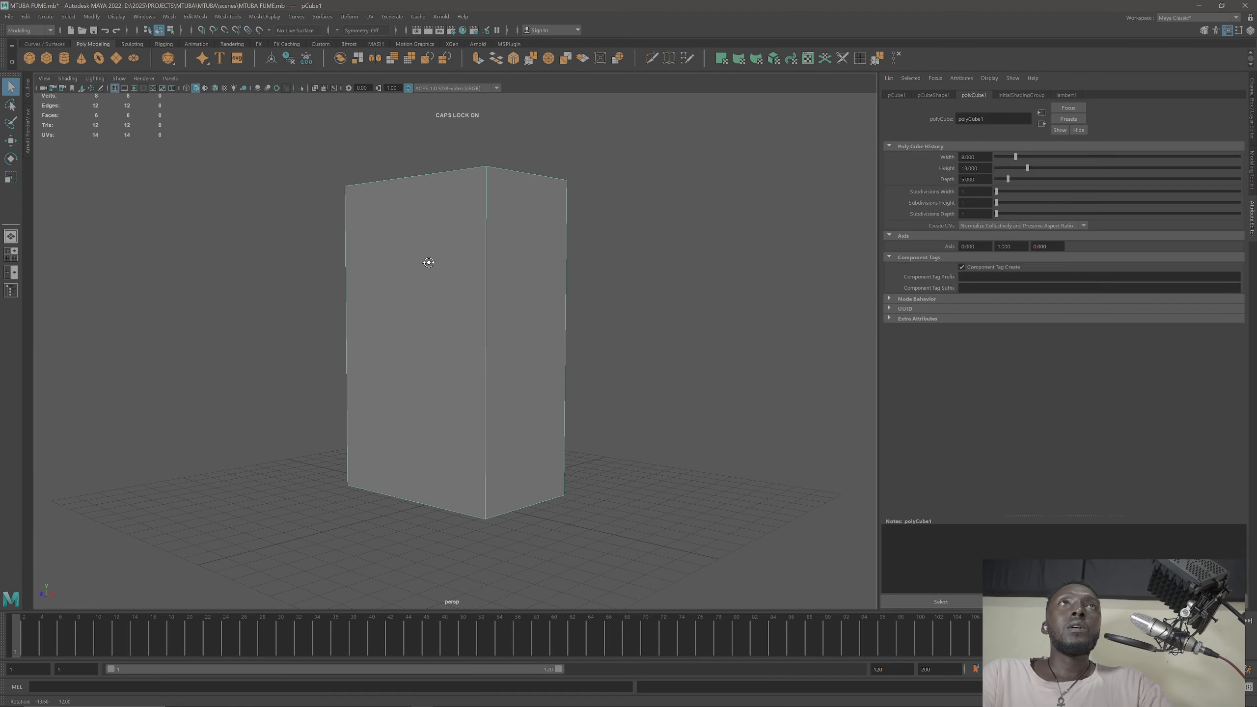
middle_click_drag(427, 261, 467, 248, "alt")
left_click_drag(467, 249, 470, 291, "alt")
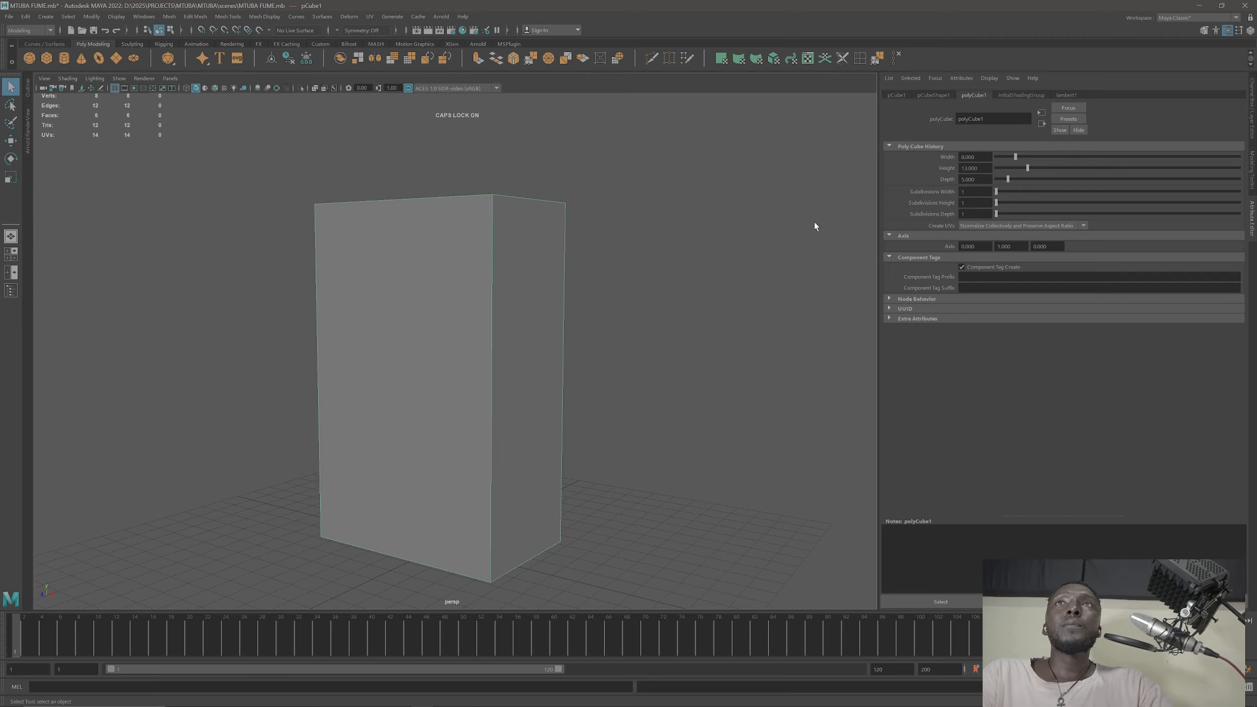
Step: Try subdividing the box with 4 width, 12 height and 4 depth subdivisions
left_click_drag(999, 195, 1010, 196)
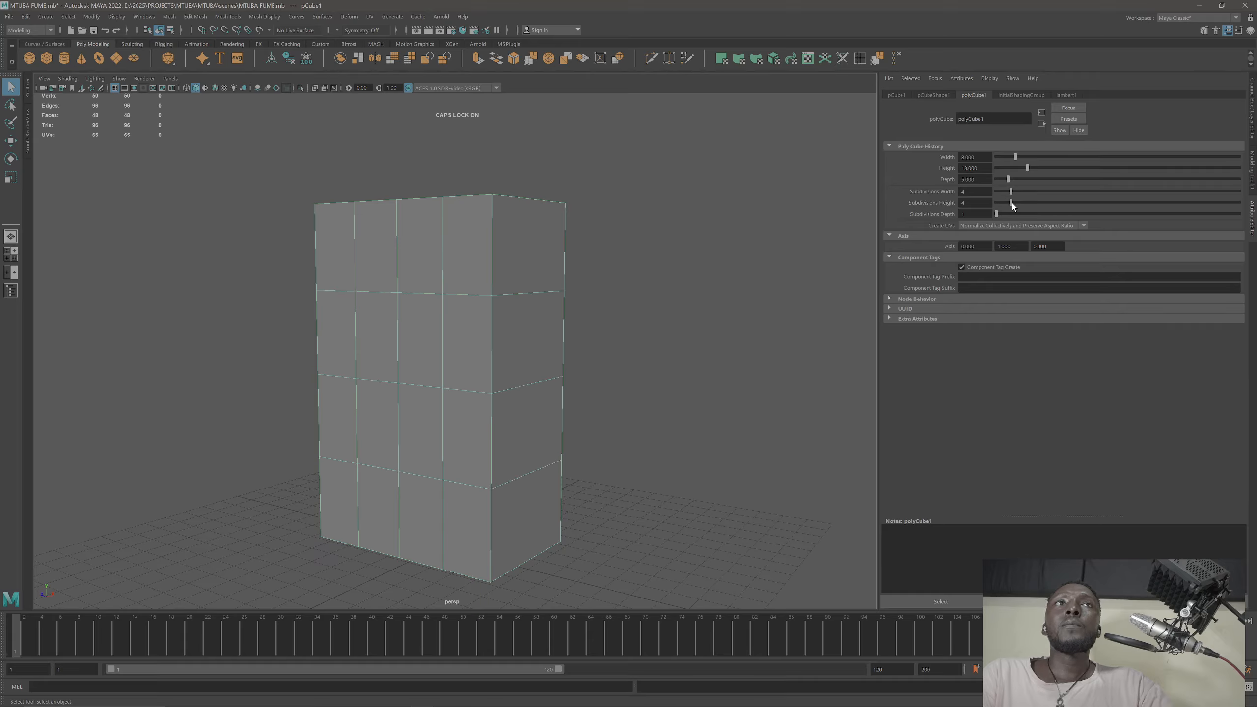
left_click_drag(1011, 202, 1051, 204)
left_click_drag(435, 294, 598, 286, "alt")
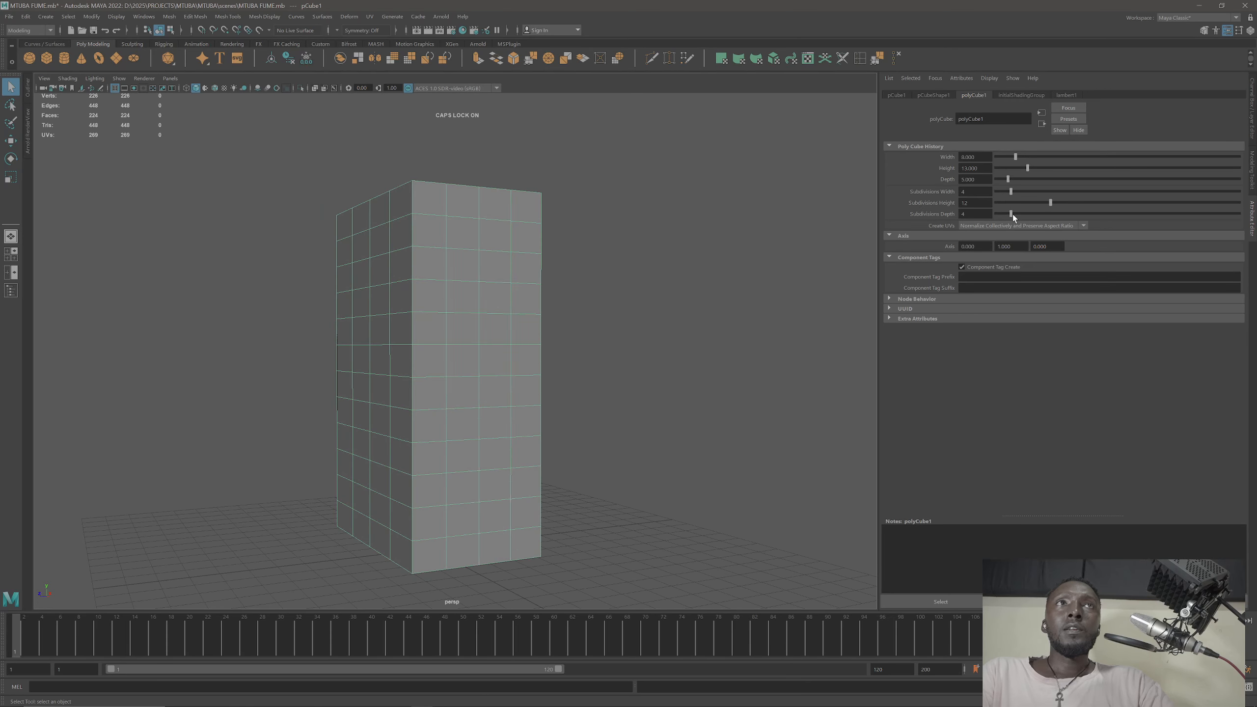
left_click_drag(410, 295, 431, 382, "alt")
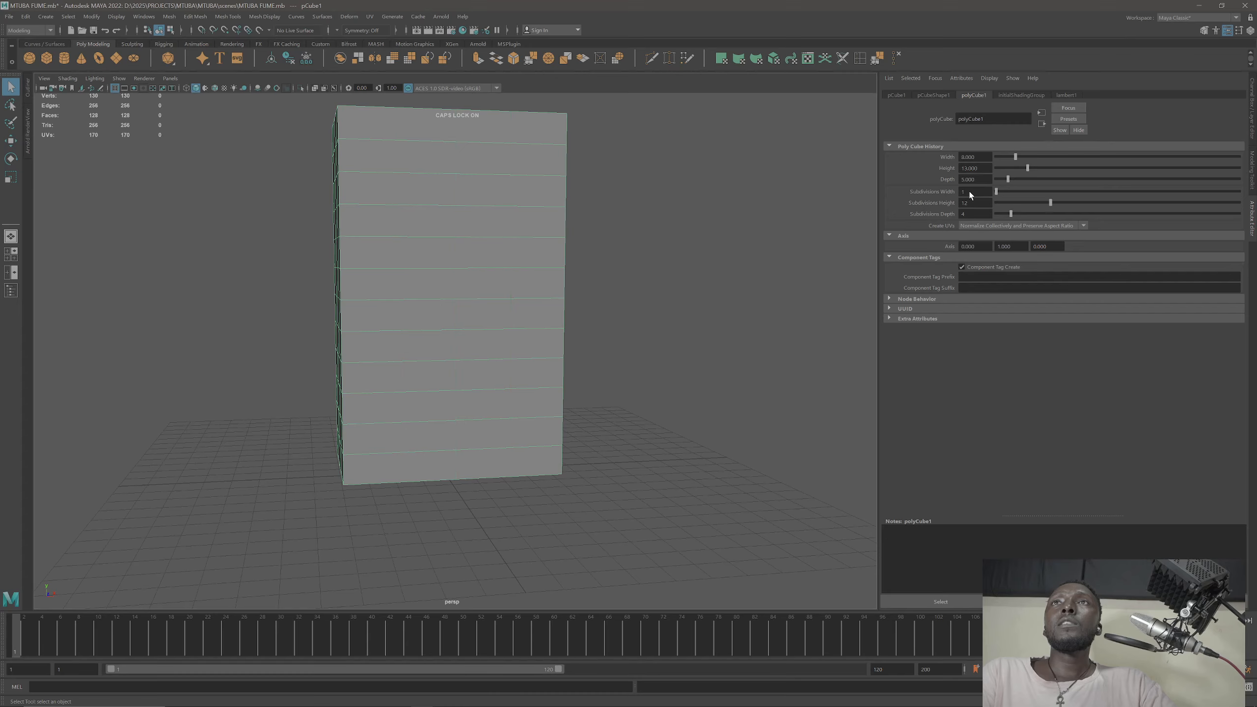
Step: Reset the box's width, height and depth subdivisions to 1
left_click_drag(1013, 213, 943, 215)
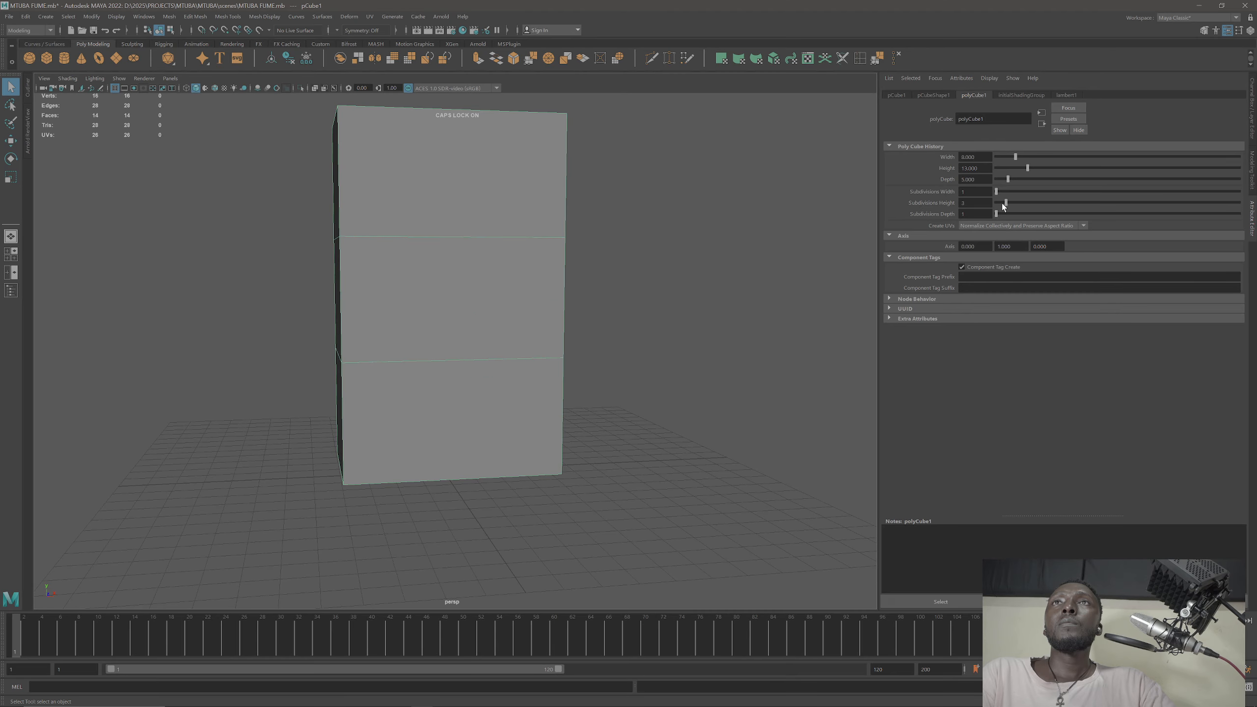
left_click_drag(1005, 204, 973, 207)
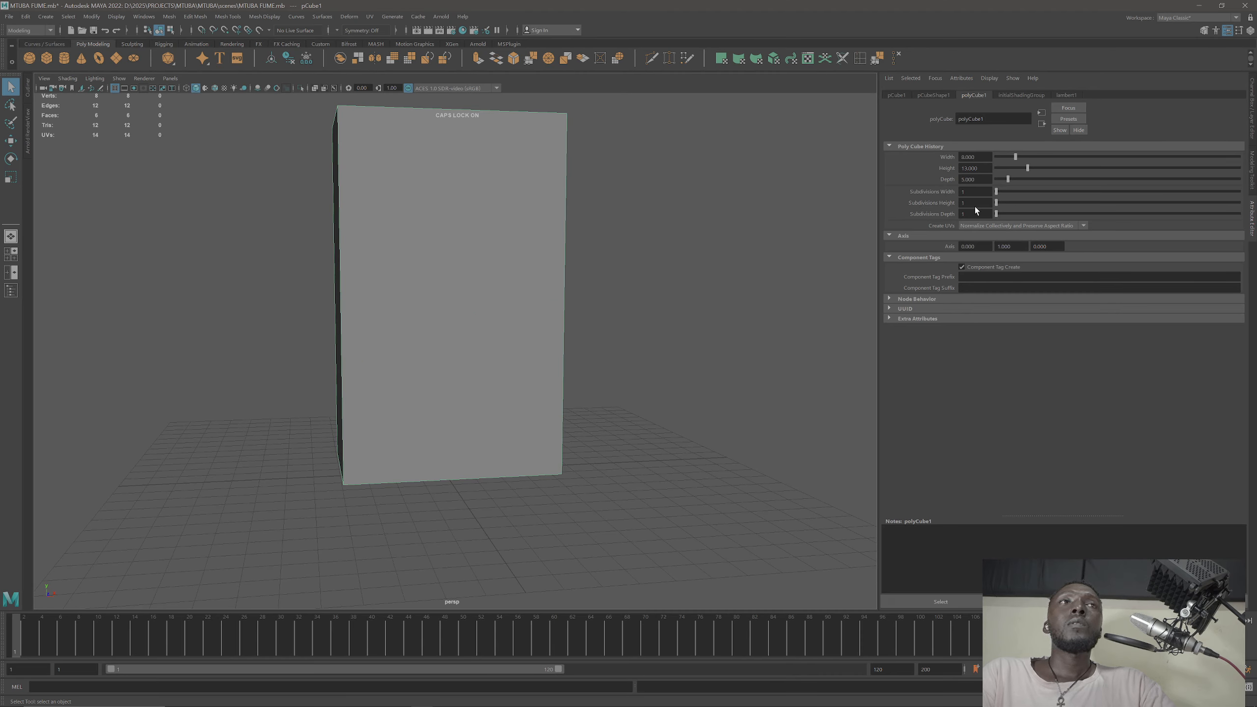
Step: Insert a horizontal edge loop around the box just above its base
left_click_drag(458, 355, 544, 340, "alt")
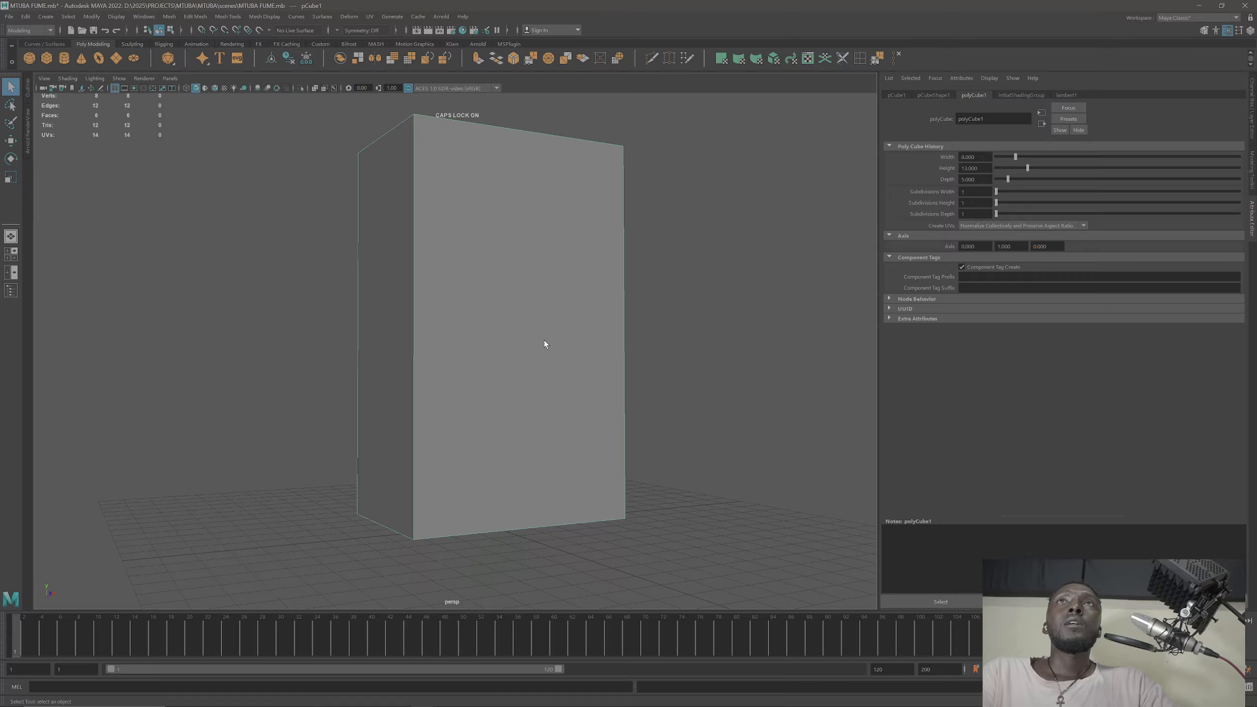
left_click(860, 58)
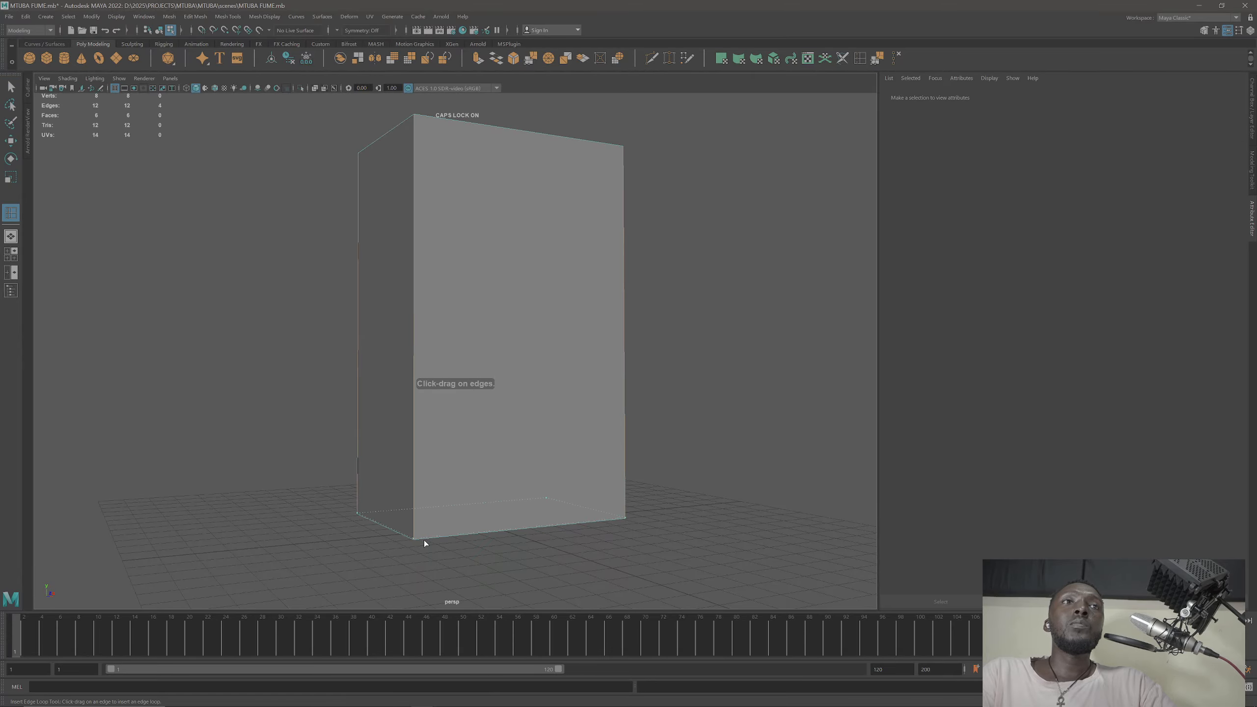
left_click_drag(419, 518, 418, 515)
left_click_drag(467, 511, 425, 511, "alt")
middle_click_drag(424, 510, 487, 411, "alt")
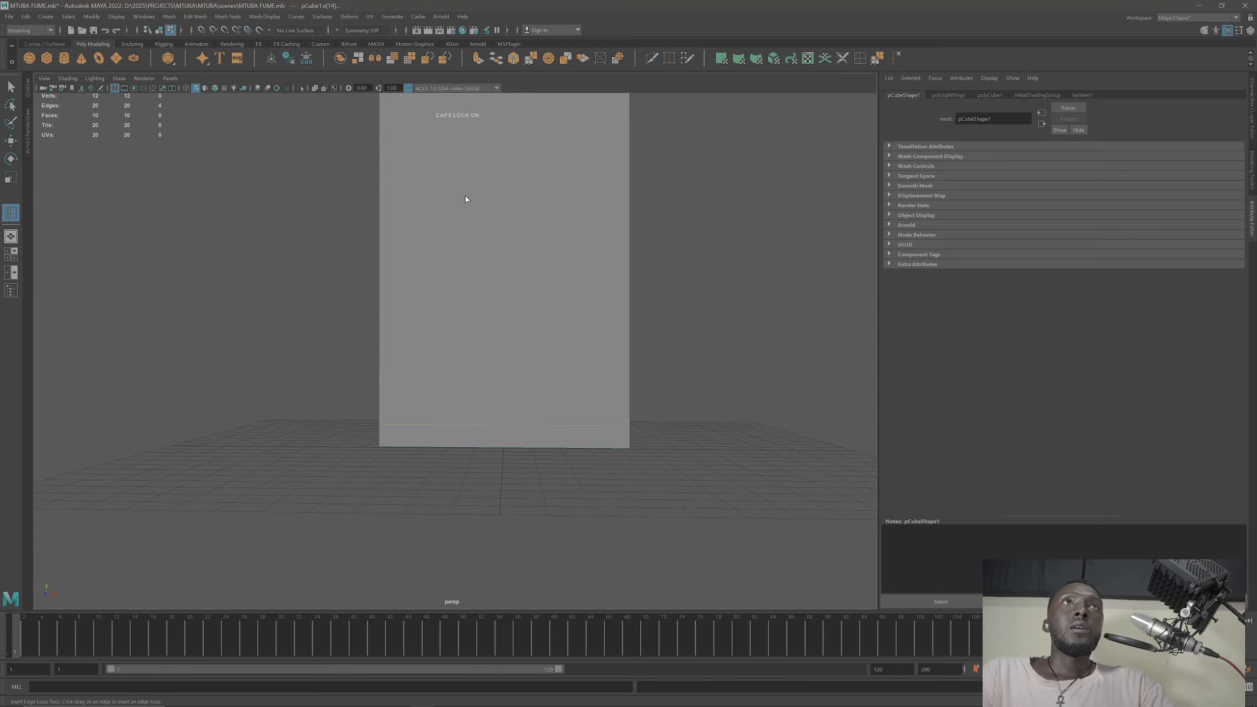
Step: Turn on X-ray shading, select the box's four bottom vertices and scale them slightly inward to taper the base
left_click(315, 88)
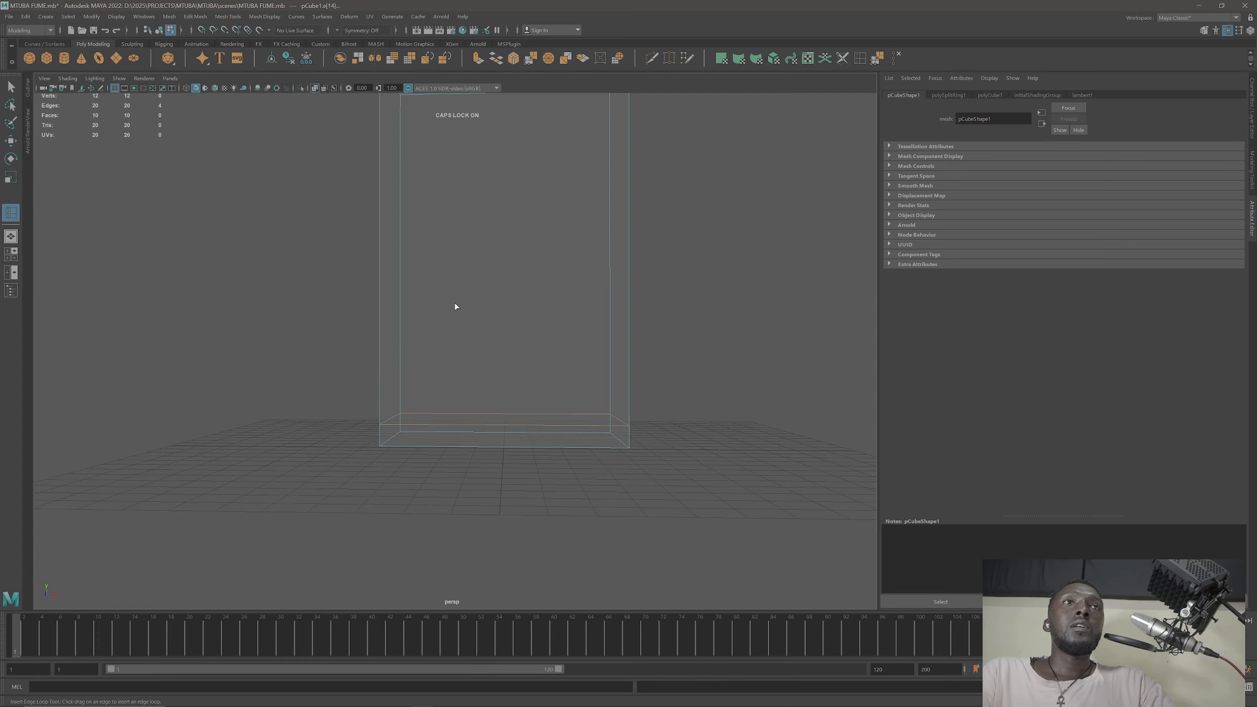
left_click_drag(455, 303, 461, 352, "alt")
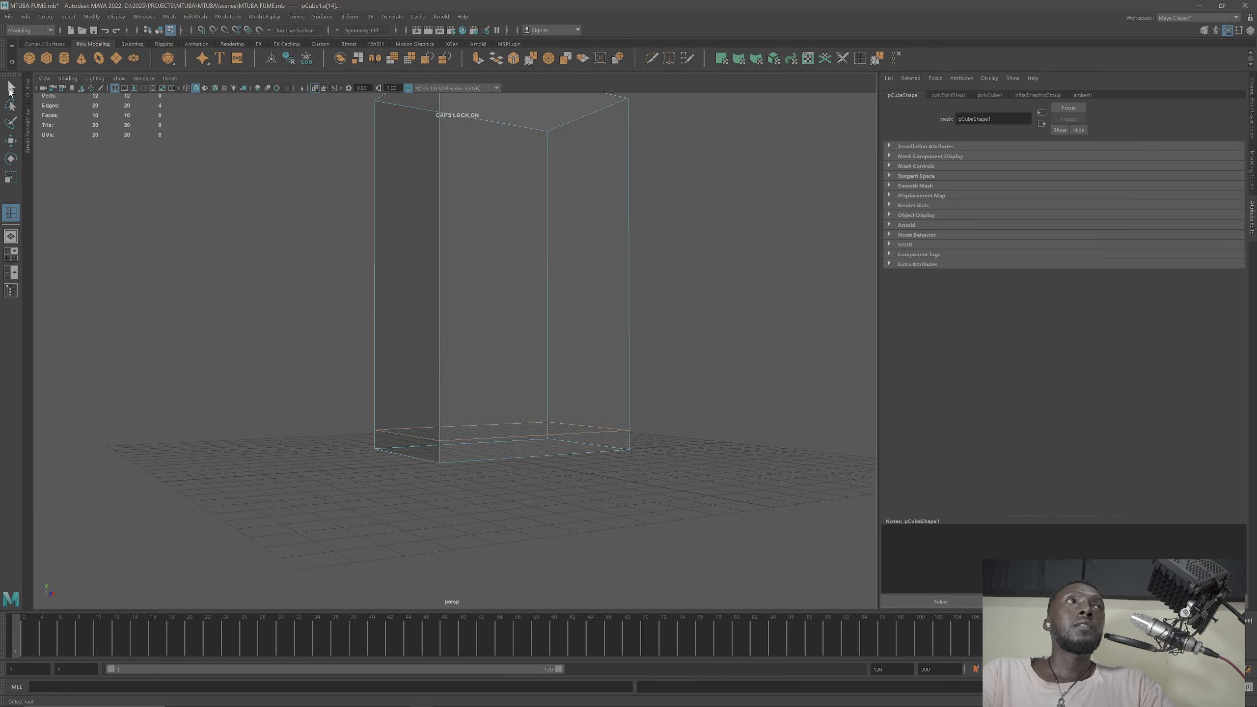
left_click(10, 89)
right_click_drag(430, 310, 378, 313)
left_click_drag(476, 560, 377, 465, "alt")
left_click_drag(679, 488, 675, 489)
left_click_drag(675, 489, 555, 494, "alt")
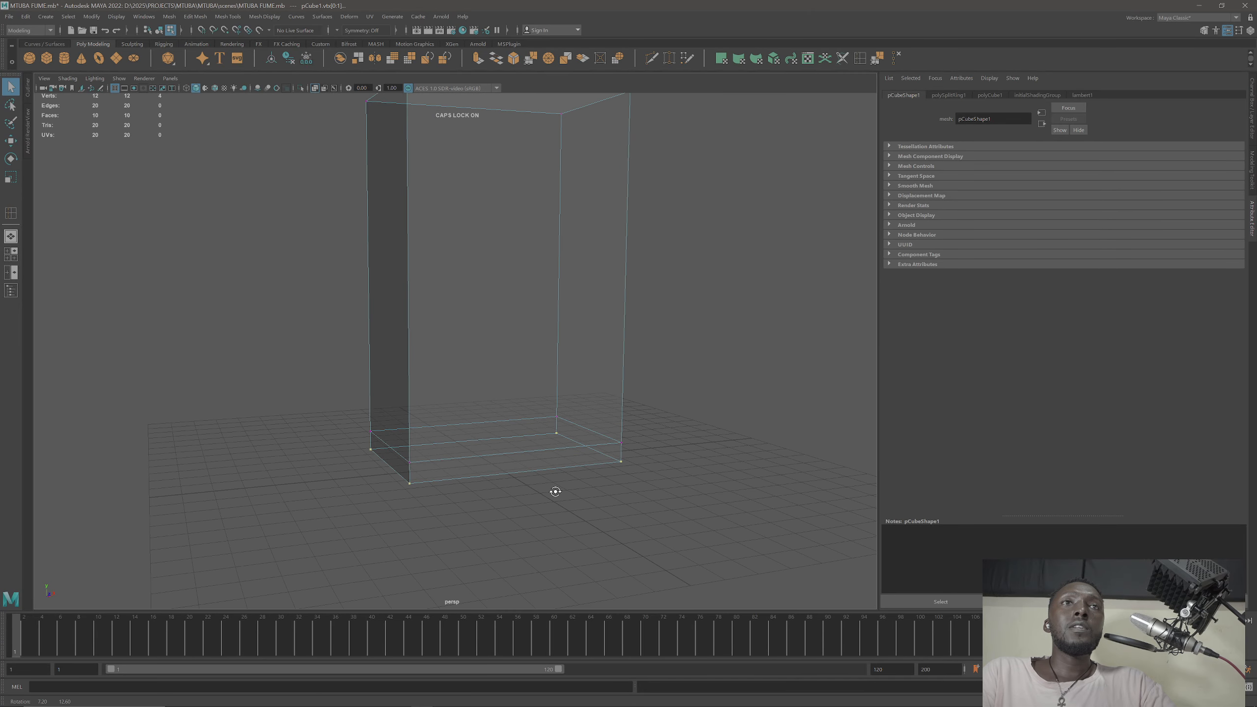
key("r")
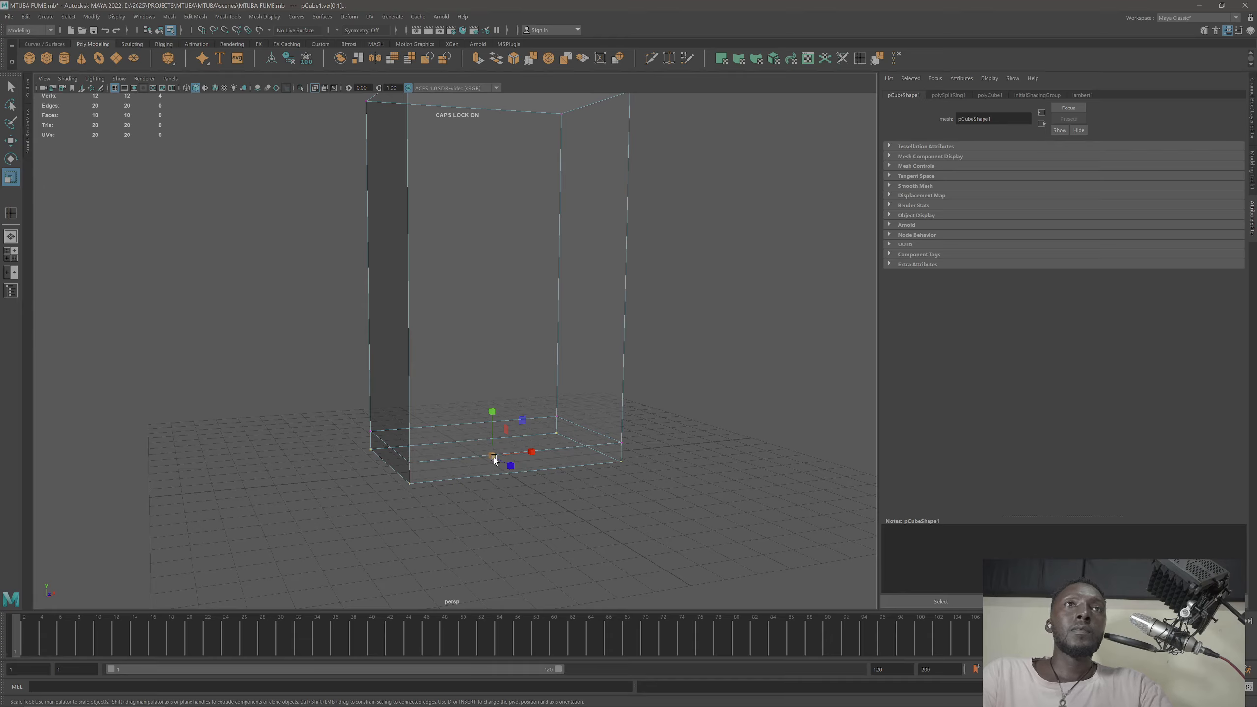
left_click_drag(492, 455, 480, 453)
Step: Try extruding only the large front face and scaling it inward to about 0.917
left_click_drag(557, 445, 508, 277, "alt")
left_click(581, 173)
right_click(485, 246)
left_click(495, 271)
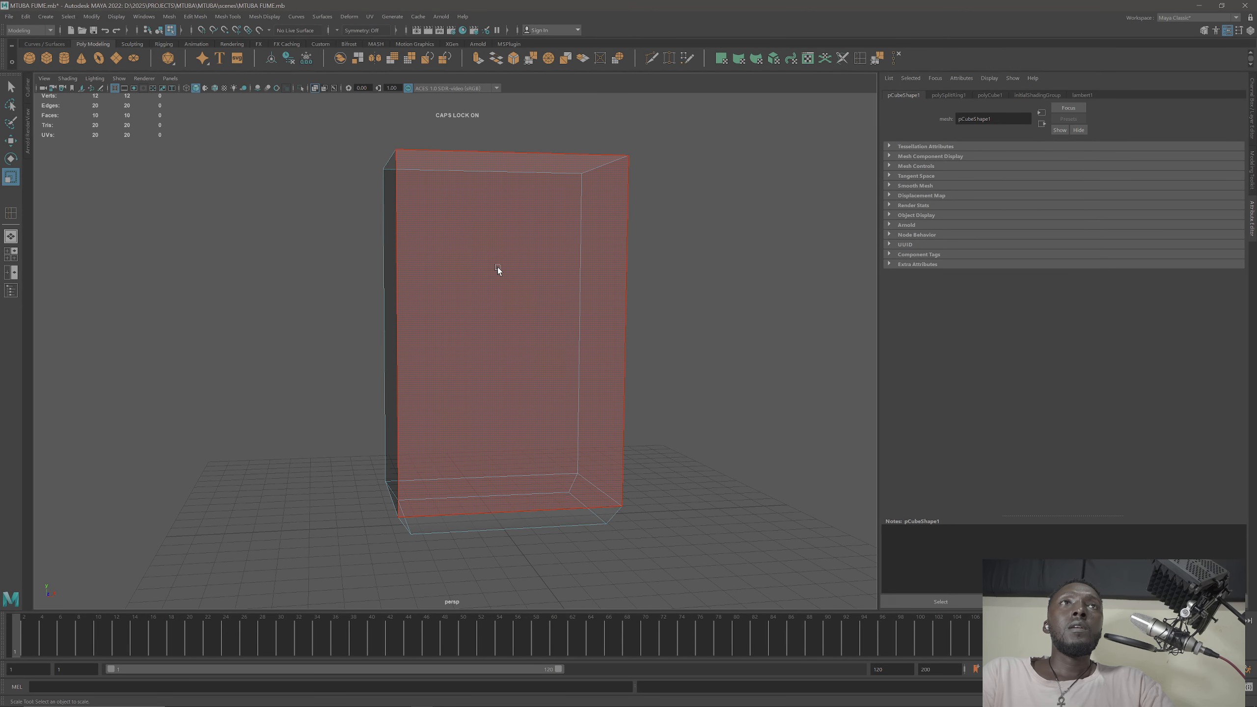
left_click(516, 339)
left_click_drag(516, 339, 550, 131, "alt")
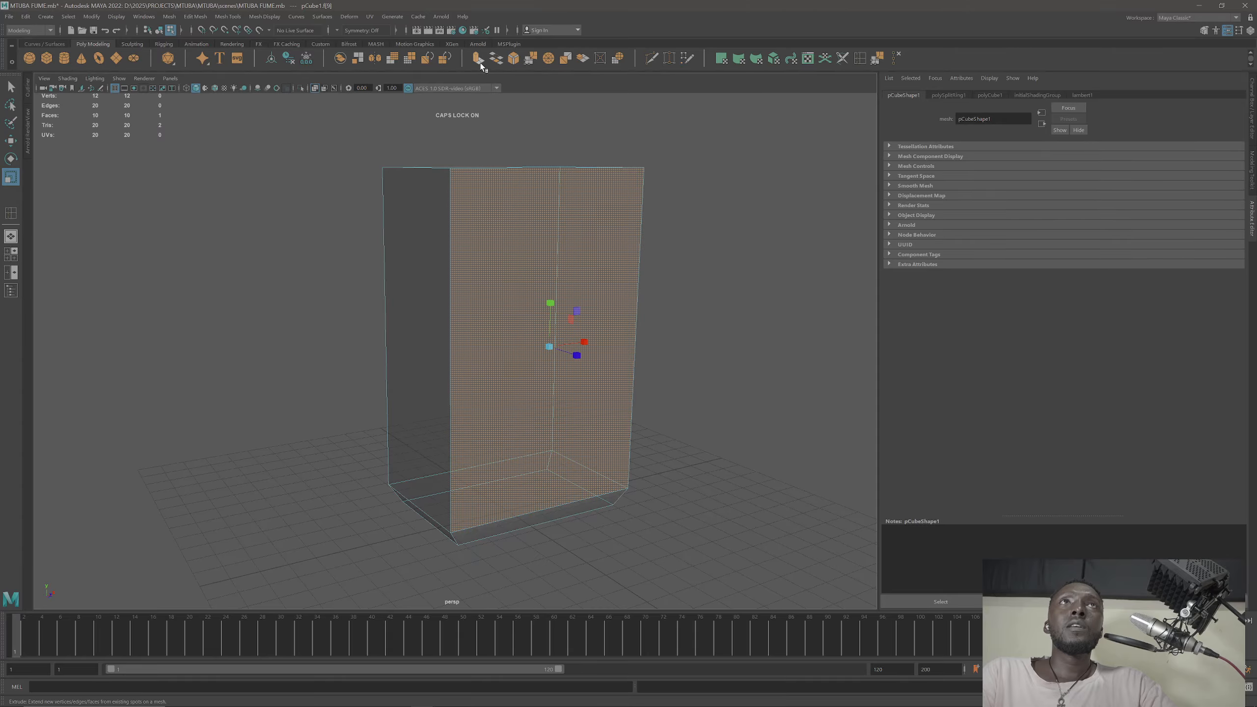
key("ctrl+e")
left_click_drag(575, 217, 603, 268, "alt")
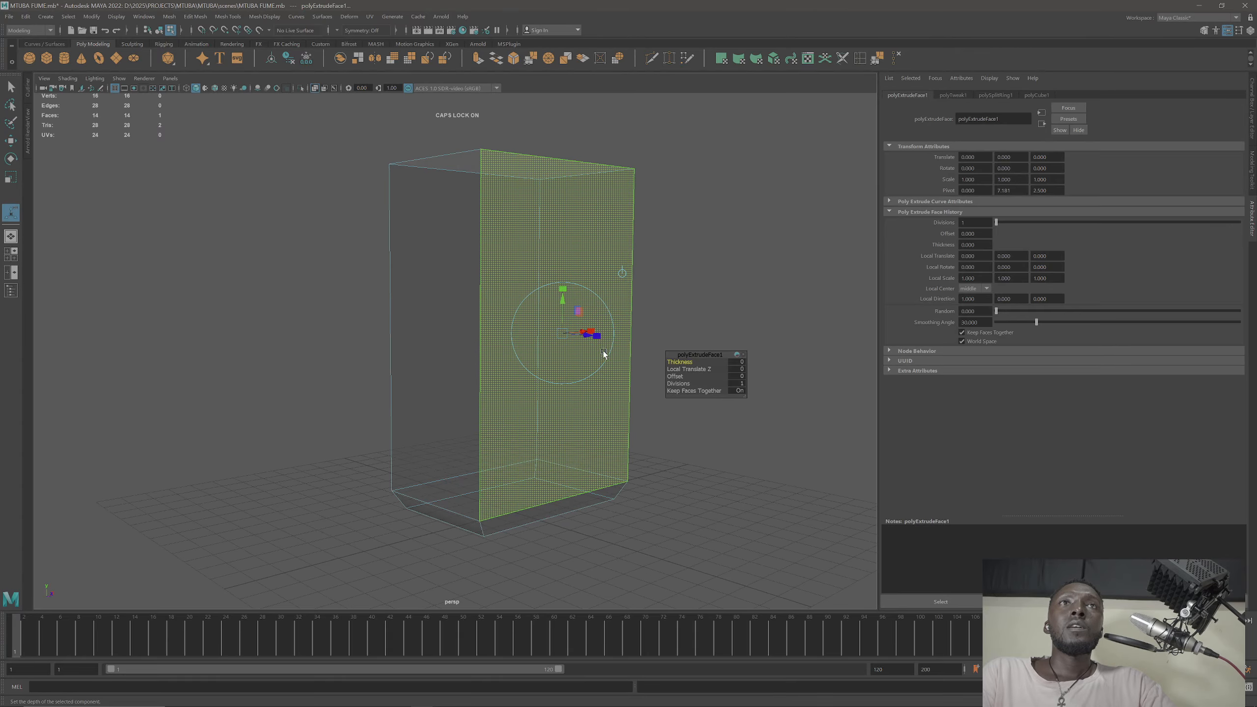
left_click_drag(603, 352, 561, 376, "alt")
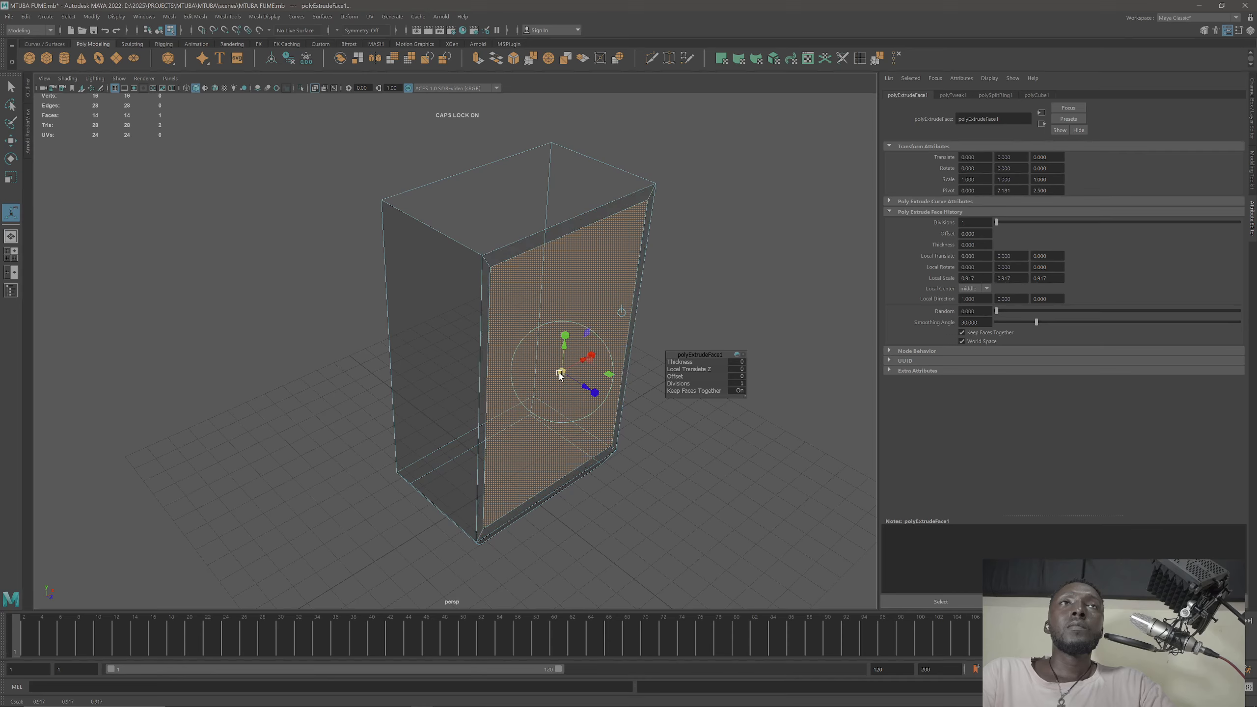
left_click_drag(653, 321, 551, 295, "alt")
Step: Undo the extrusion of the single front face
key("ctrl+z")
key("ctrl+z")
key("ctrl+z")
key("ctrl+z")
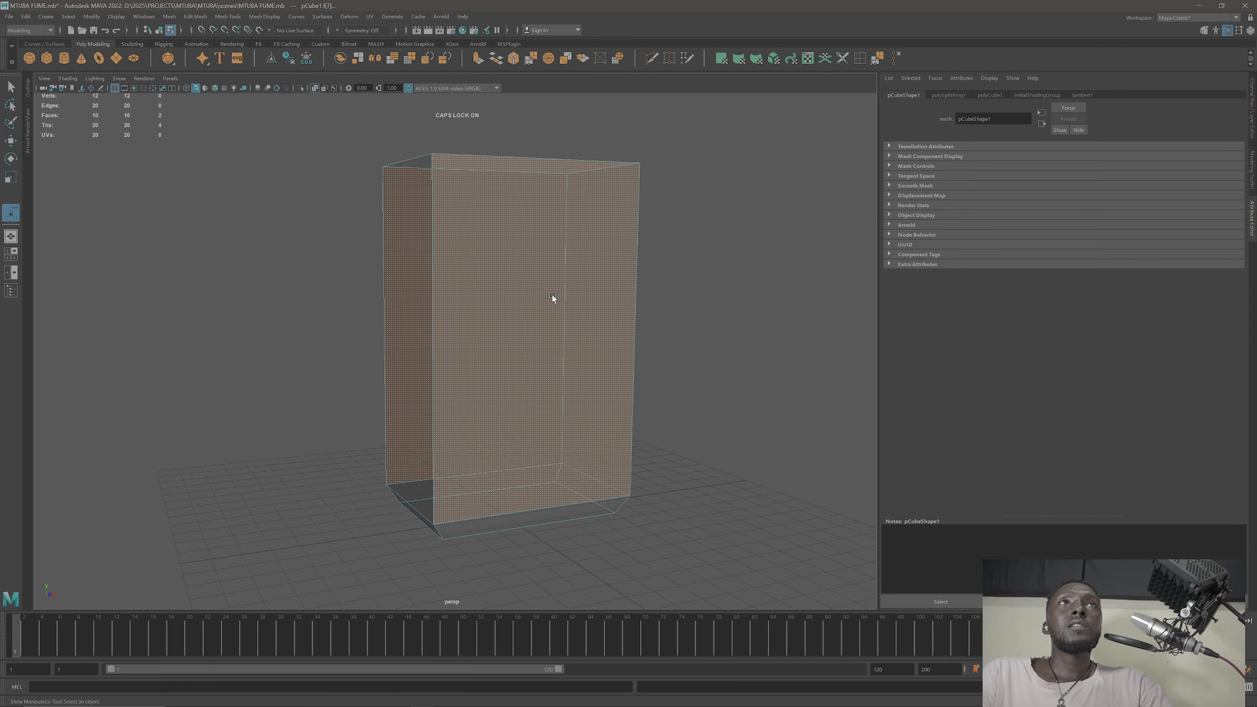
Step: Extrude the large front and back faces together and scale them inward to about 0.88
left_click(477, 58)
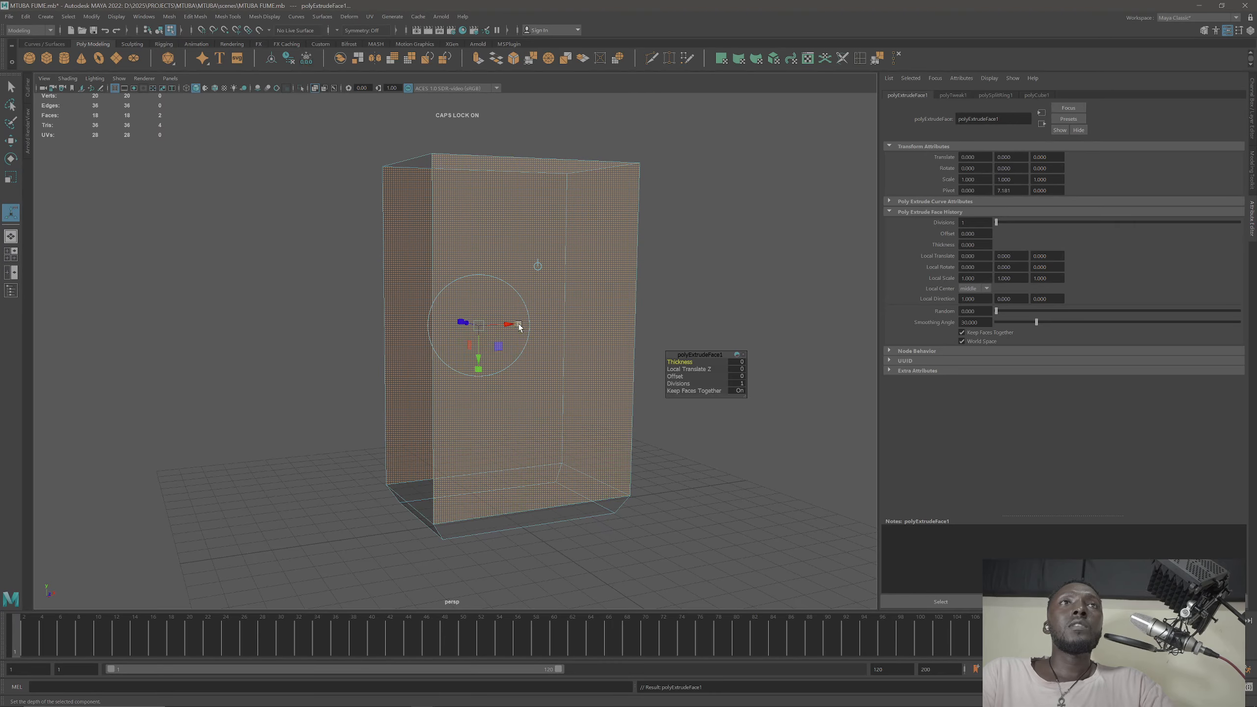
left_click_drag(513, 328, 549, 402, "alt")
left_click_drag(469, 314, 496, 381)
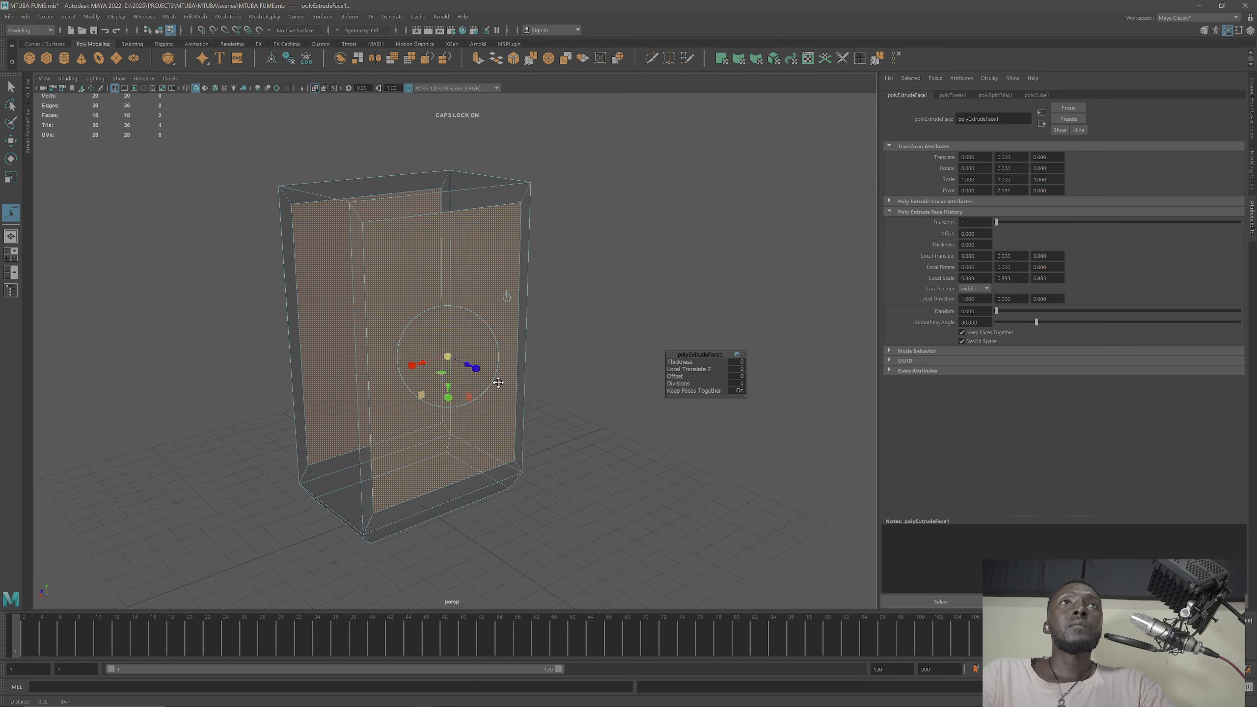
middle_click_drag(494, 334, 512, 309, "alt")
scroll(549, 334, "up", 4)
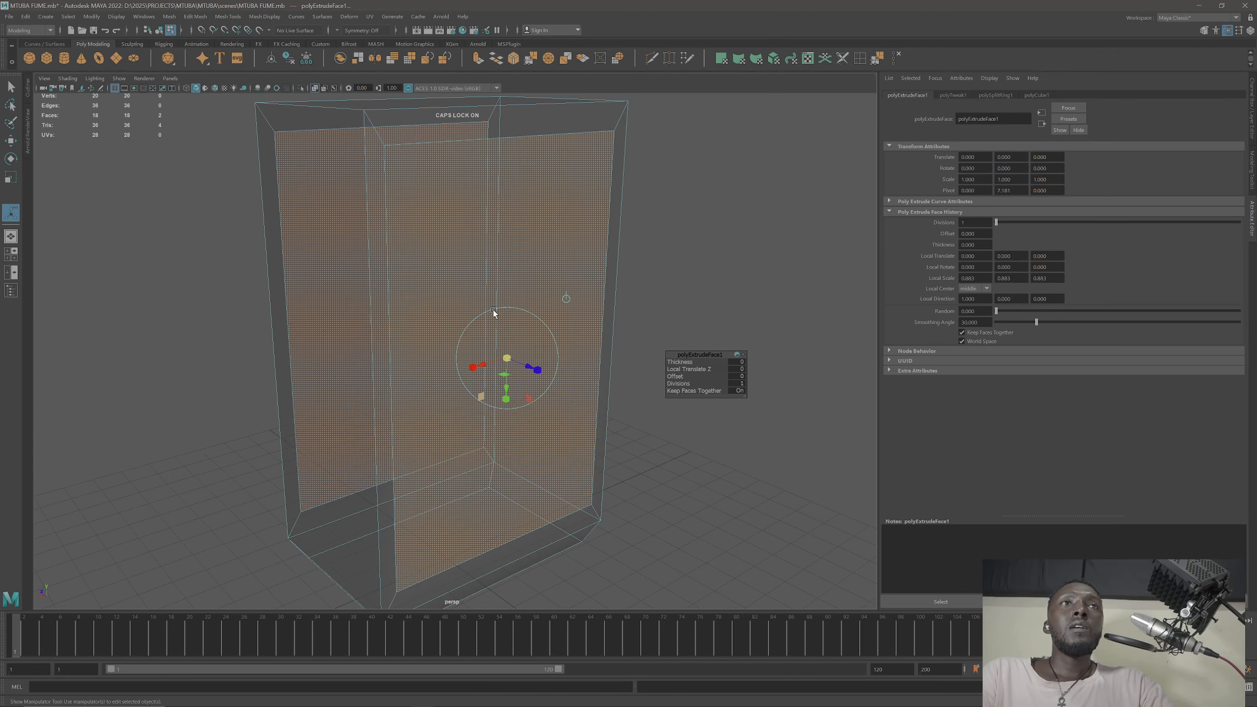
Step: Extrude both inset faces again, push them into the box with a Local Translate Z of about -0.124, and return to object mode
key("ctrl+e")
left_click_drag(567, 370, 538, 365, "alt")
left_click_drag(499, 317, 451, 179, "alt")
right_click_drag(450, 173, 507, 157)
Step: Turn off X-ray shading and check the recessed panels and tapered base from several sides
left_click_drag(475, 289, 499, 168, "alt")
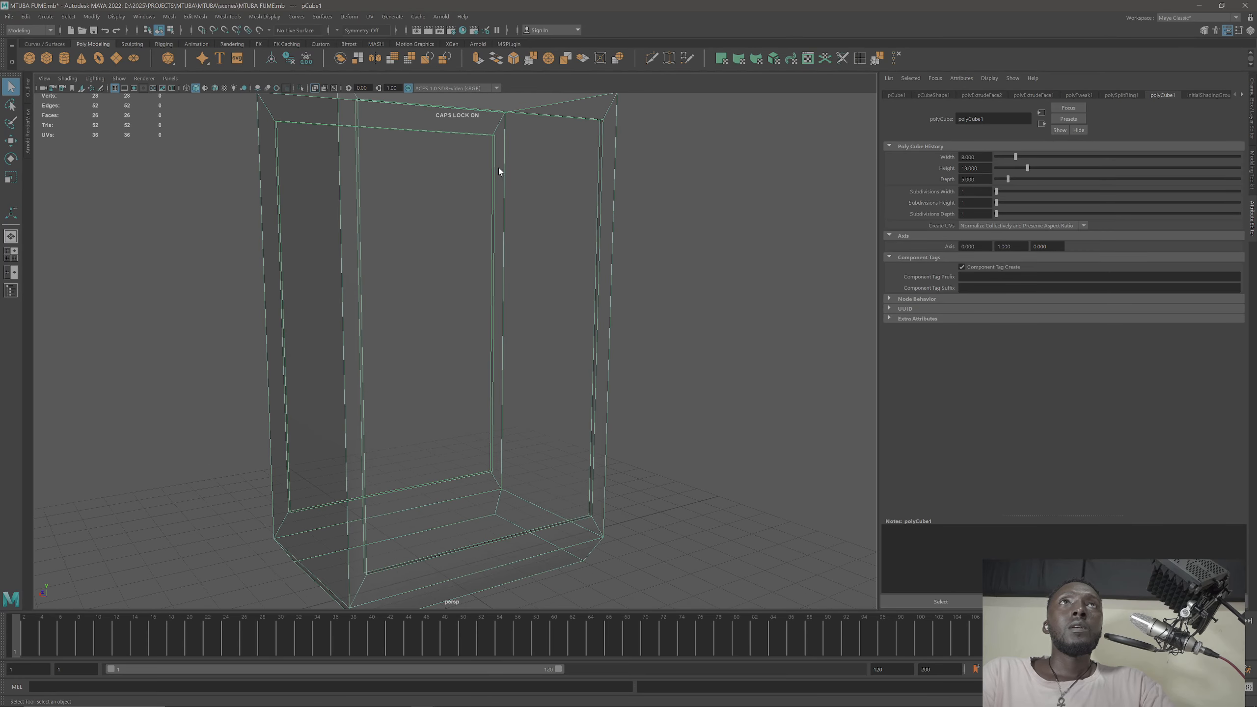
left_click(314, 88)
mouse_move(504, 255)
left_mouse_down("alt")
mouse_move(471, 258)
mouse_move(516, 303)
mouse_move(503, 281)
mouse_move(618, 295)
left_mouse_up("alt")
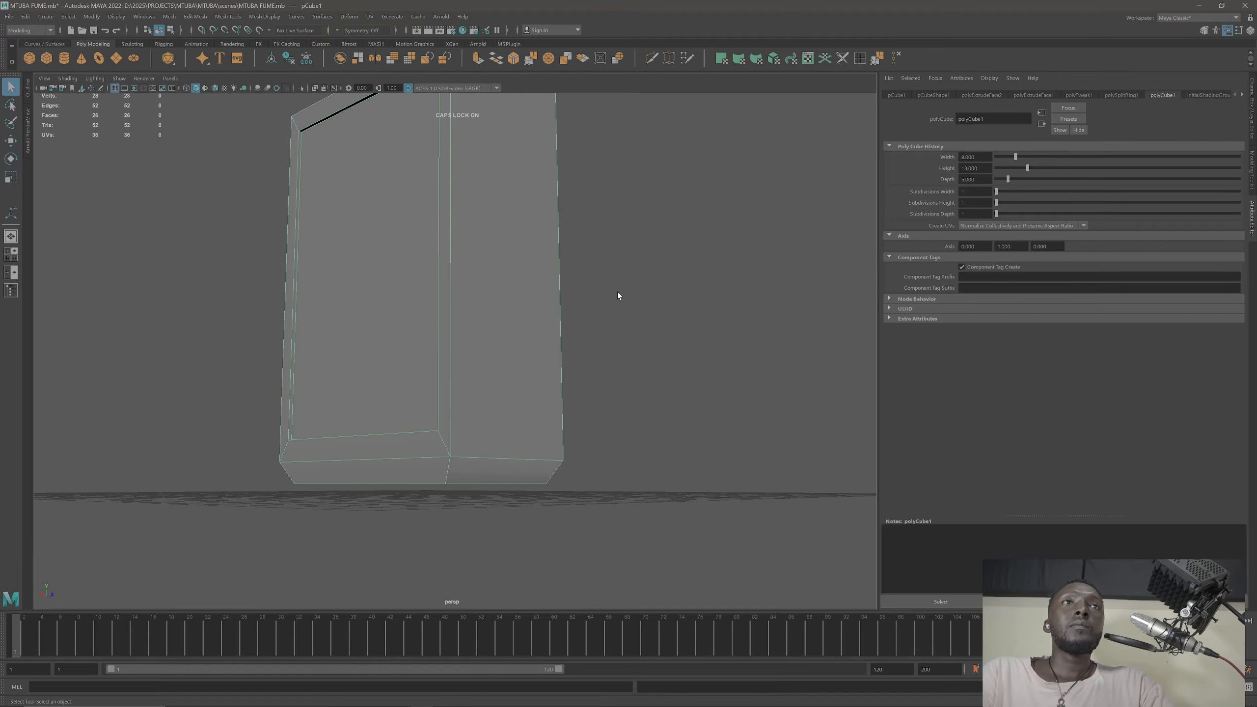
middle_click_drag(617, 295, 504, 368, "alt")
left_click_drag(504, 368, 519, 365, "alt")
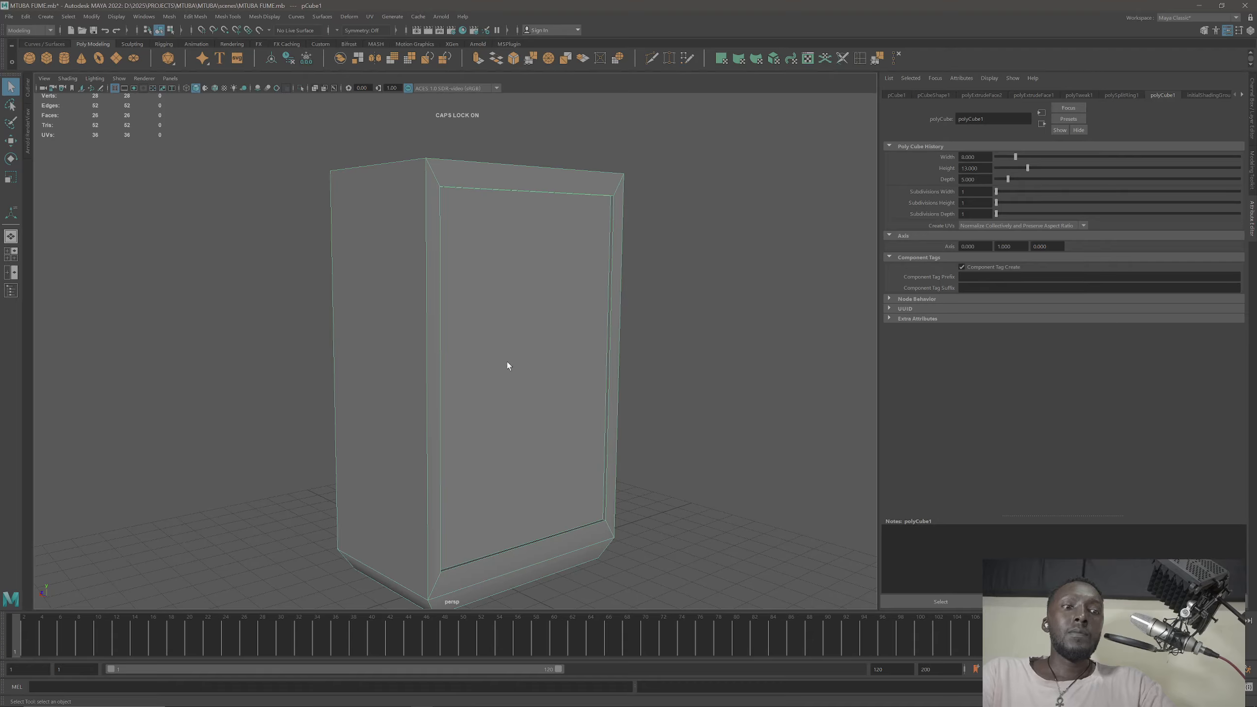
Step: Preview the box as a smoothed mesh and inspect its rounded form
key("3")
left_click(650, 318)
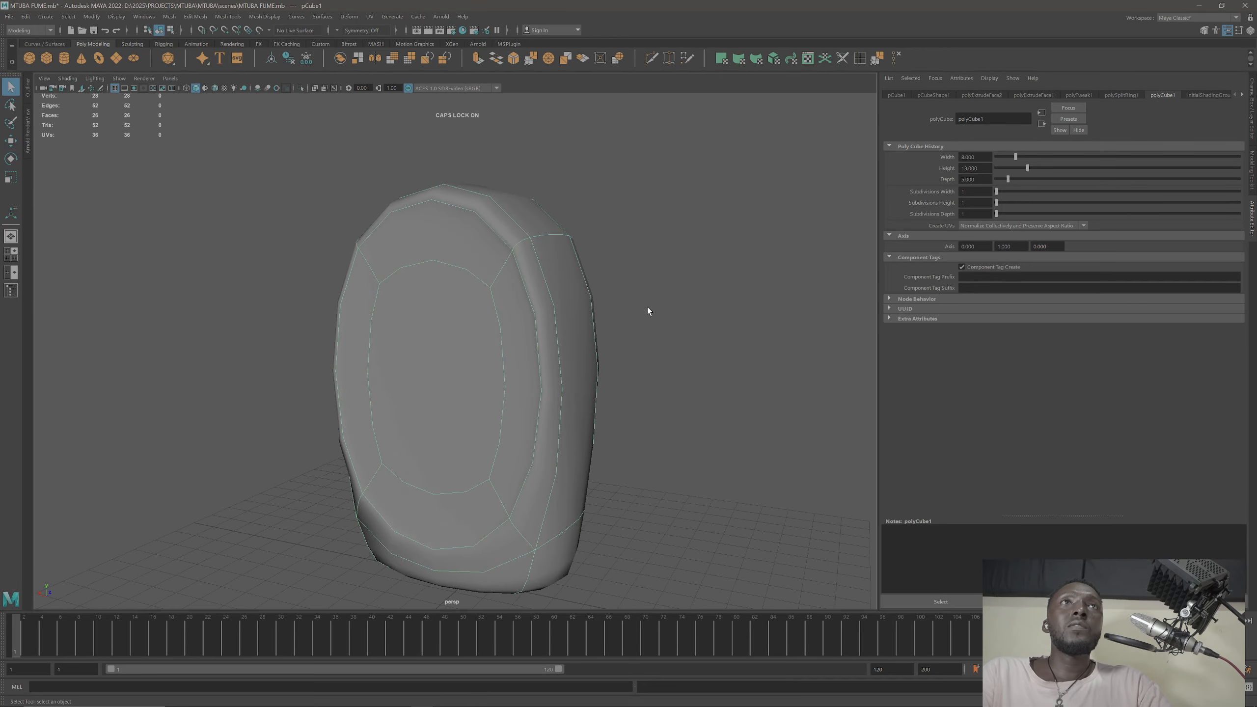
left_click_drag(647, 308, 465, 354, "alt")
key("1")
left_click(473, 351)
left_click(473, 350)
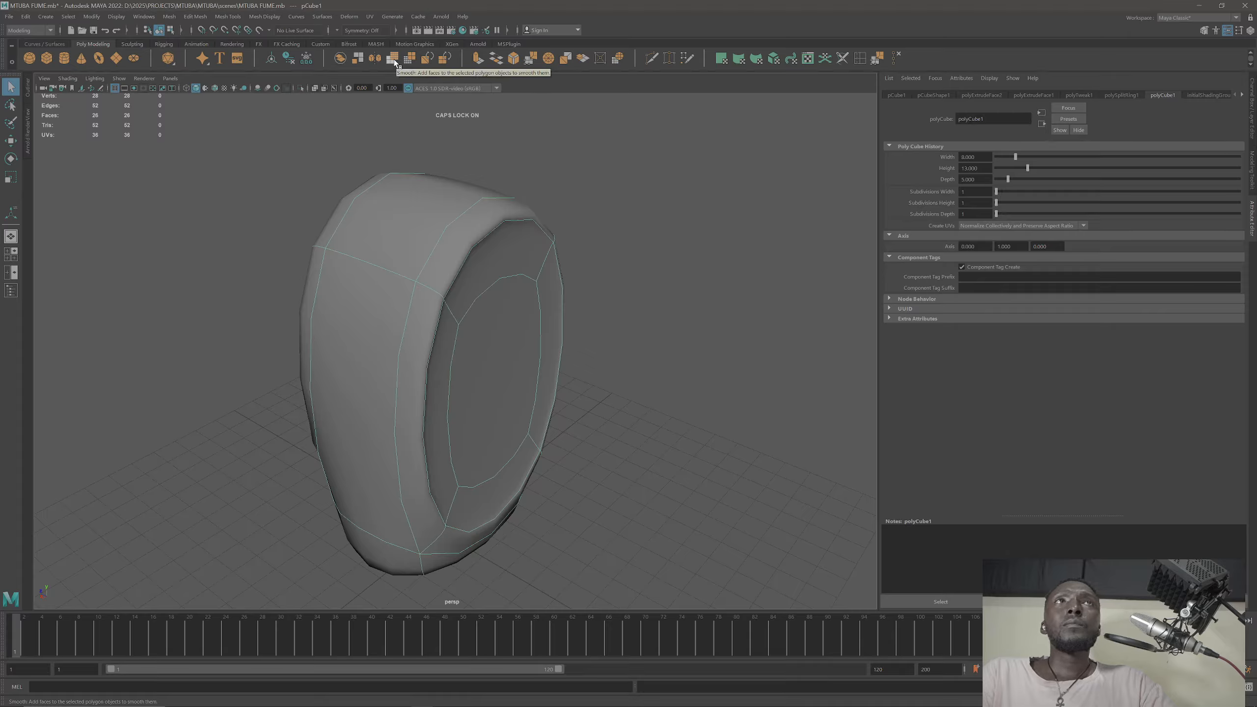
Step: Try applying Smooth with 1 division to the box, undo it, and return to the unsmoothed display in object mode
left_click(395, 59)
mouse_move(560, 343)
left_mouse_down("alt")
mouse_move(505, 311)
mouse_move(516, 292)
mouse_move(561, 345)
mouse_move(524, 360)
mouse_move(636, 351)
mouse_move(664, 386)
mouse_move(571, 361)
left_mouse_up("alt")
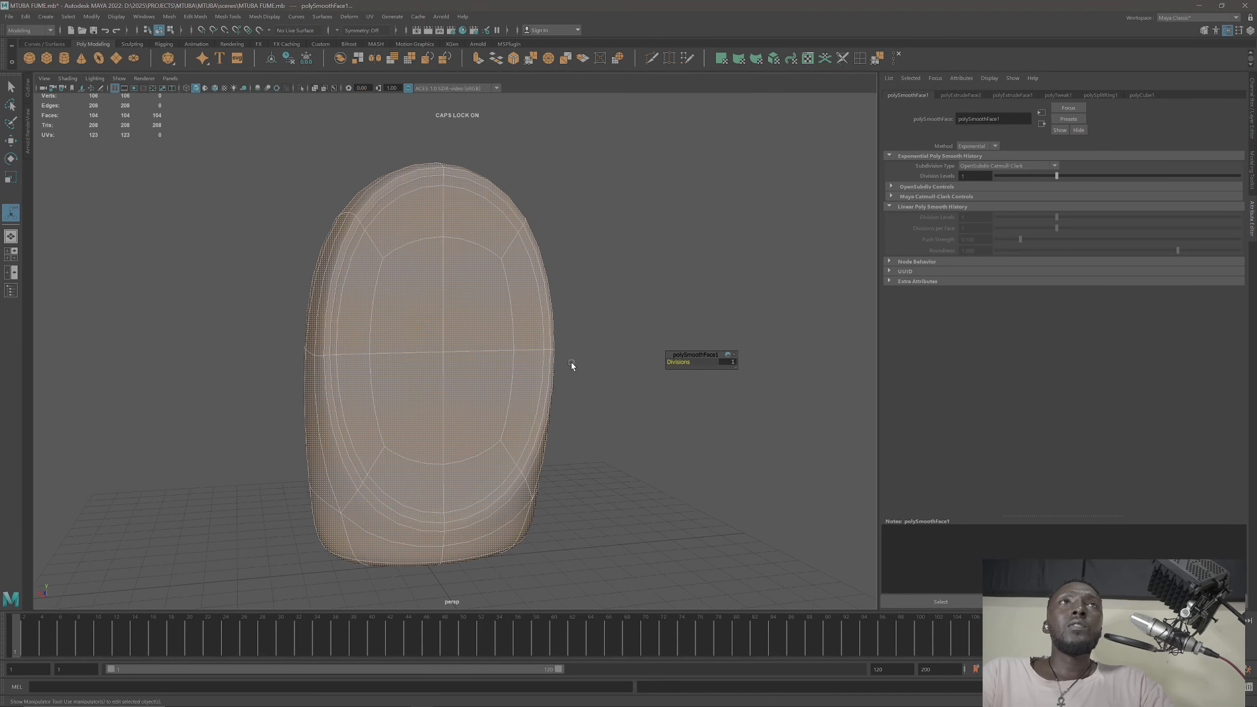
key("ctrl+z")
key("1")
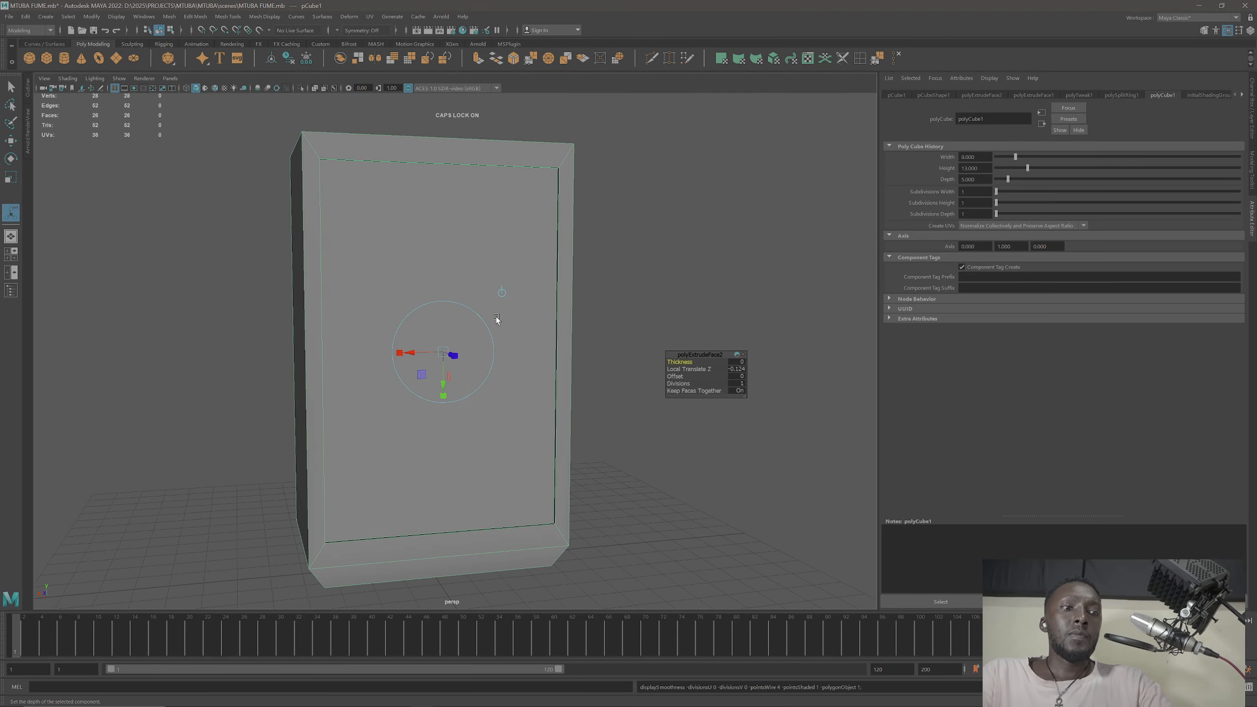
left_click_drag(554, 319, 440, 285, "alt")
right_click_drag(440, 285, 500, 266)
Step: Select the box's top face, extrude it and scale it inward to about 0.783
left_click_drag(501, 266, 502, 295, "alt")
left_click_drag(491, 252, 455, 250, "alt")
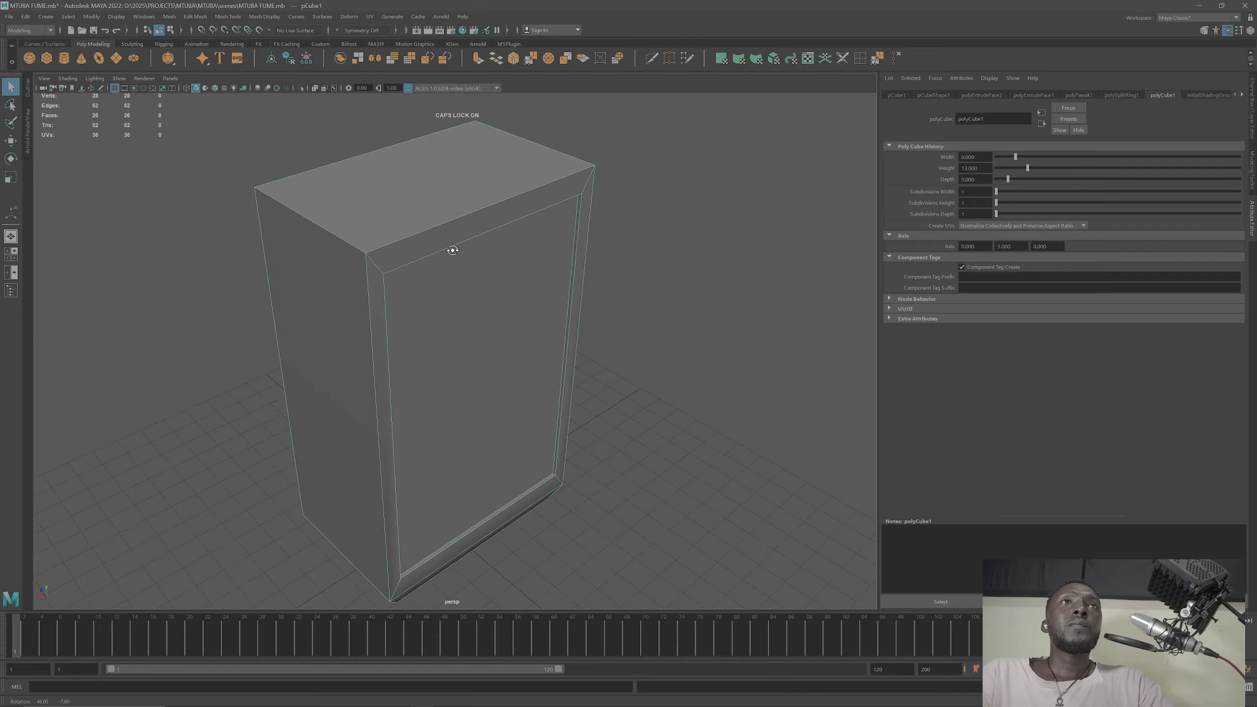
right_click_drag(411, 237, 411, 254)
left_click(418, 204)
left_click_drag(418, 204, 507, 292, "alt")
middle_click_drag(508, 292, 535, 415, "alt")
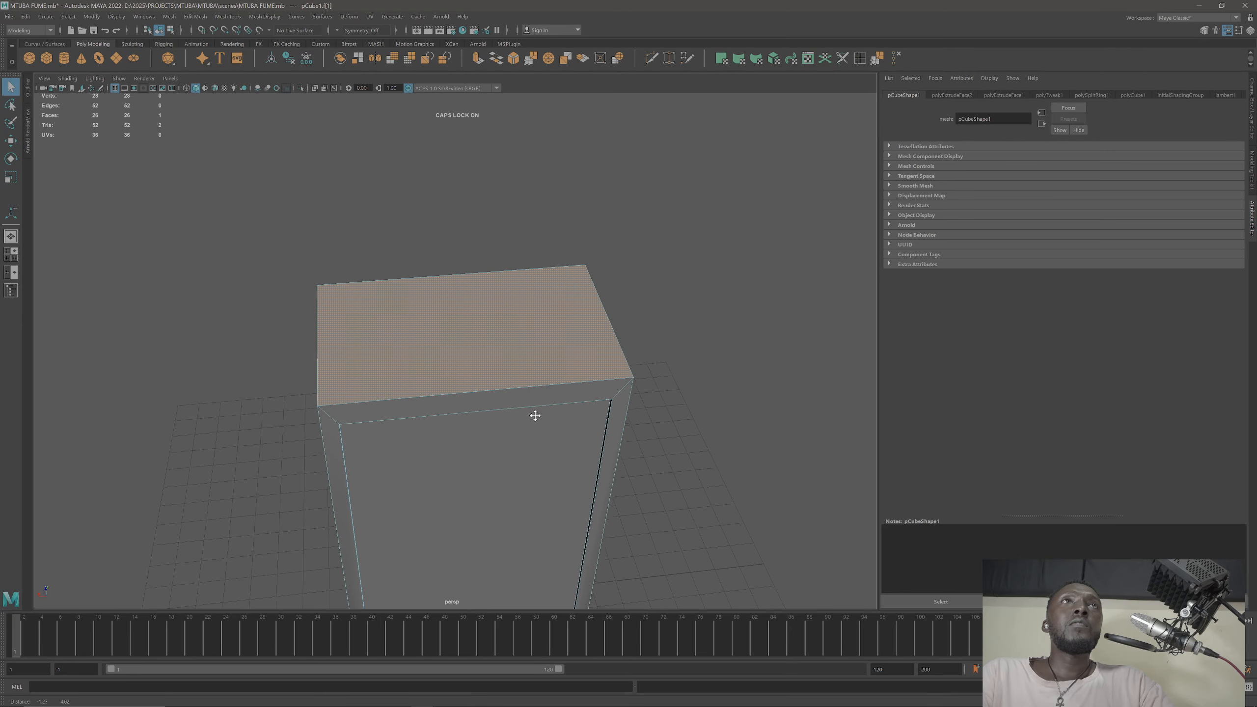
key("ctrl+e")
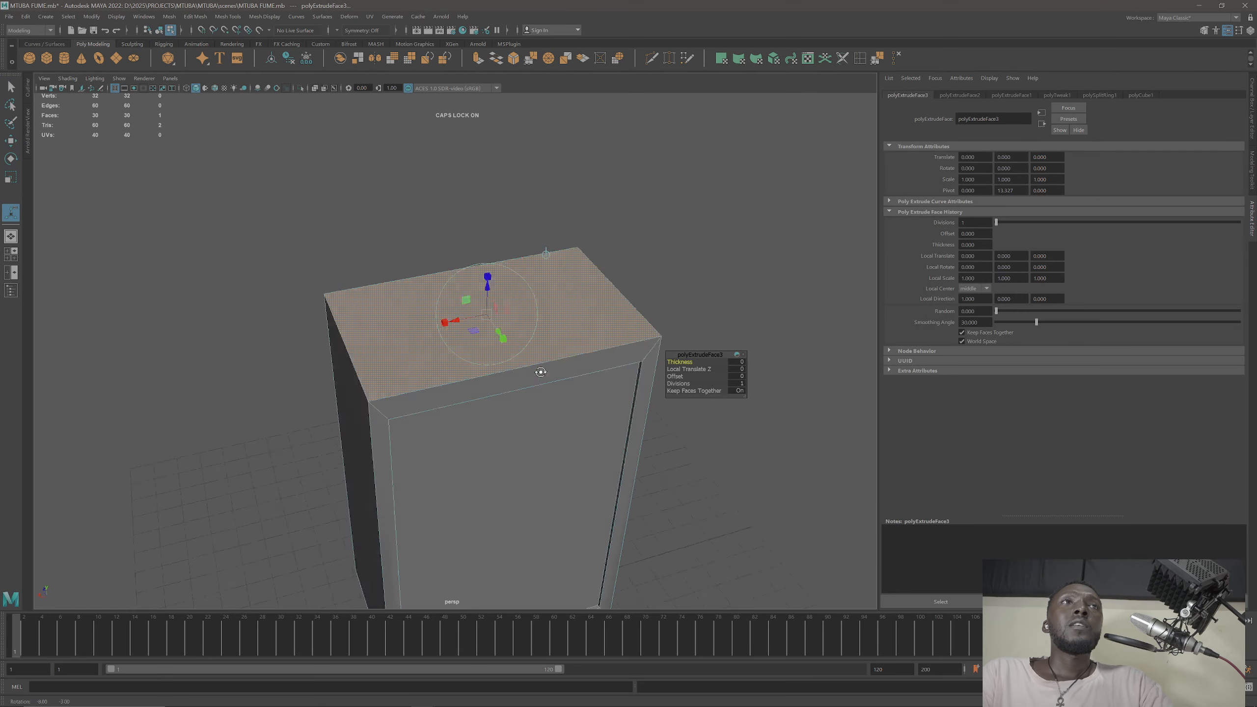
left_click_drag(501, 158, 527, 289, "alt")
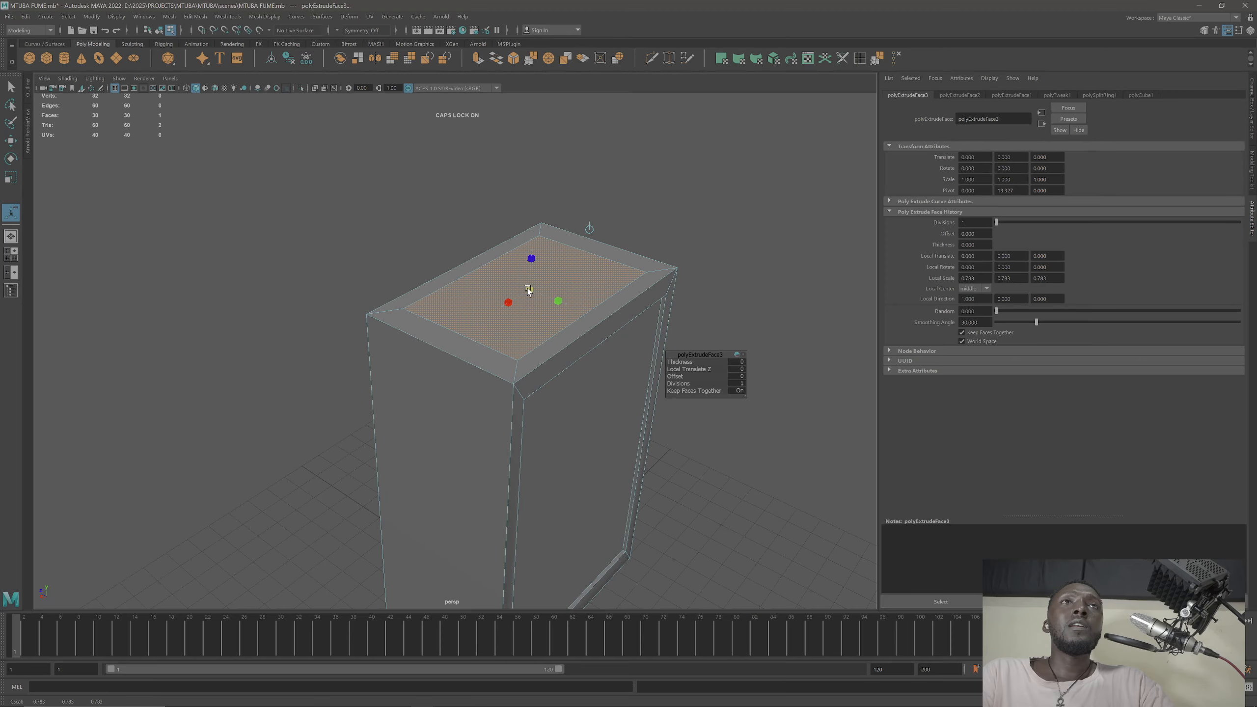
Step: Extrude the inset top face upward about 1.48 and scale it inward to form a sloped shoulder
left_click_drag(609, 391, 538, 373, "alt")
key("ctrl+e")
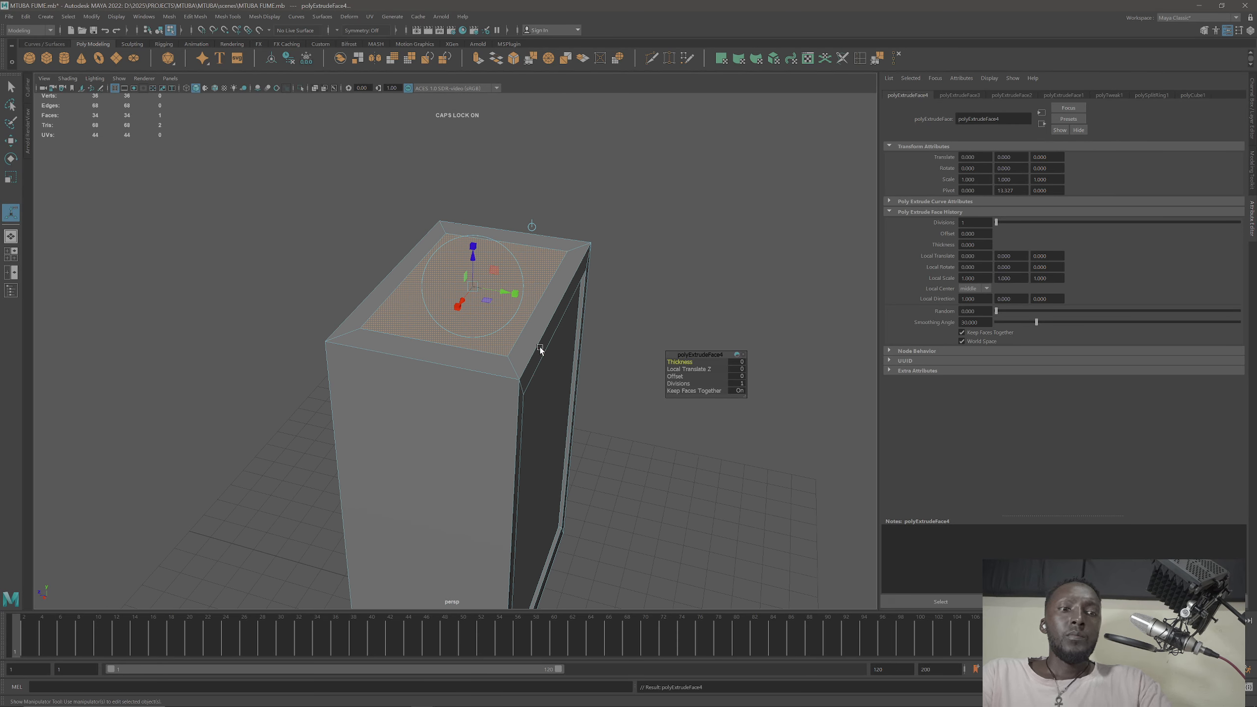
left_click_drag(580, 306, 529, 318, "alt")
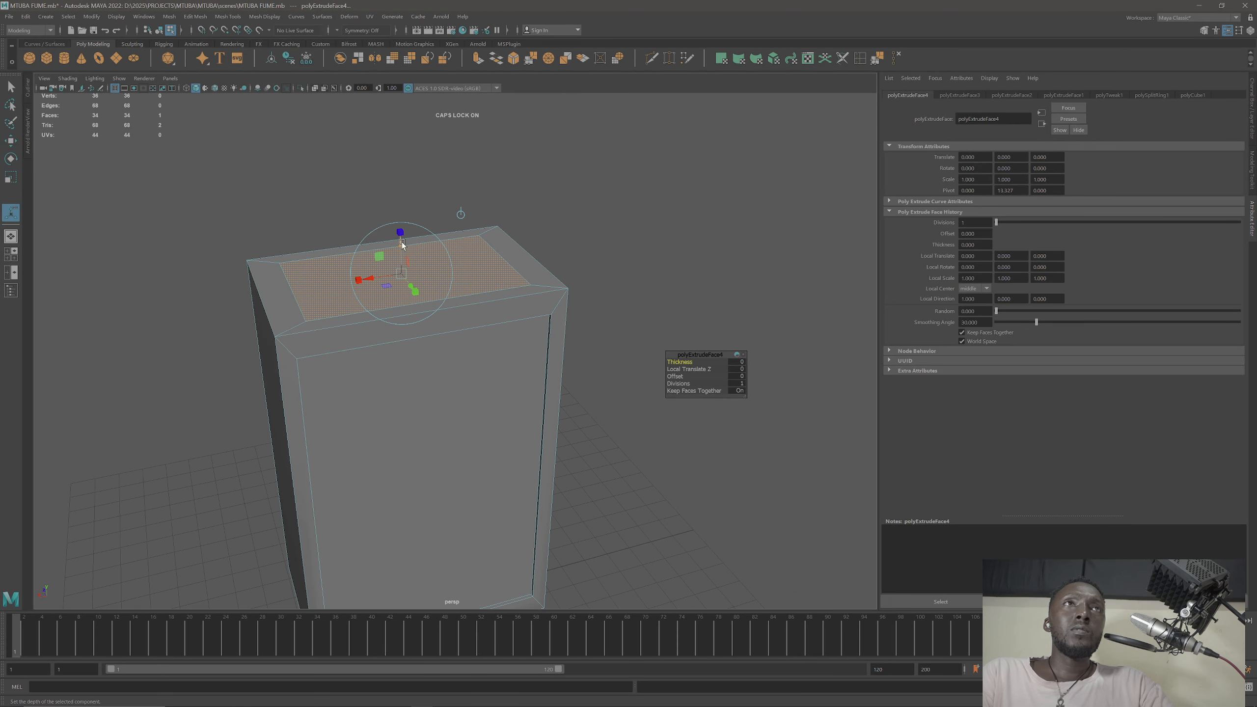
left_click_drag(403, 243, 343, 230)
key("r")
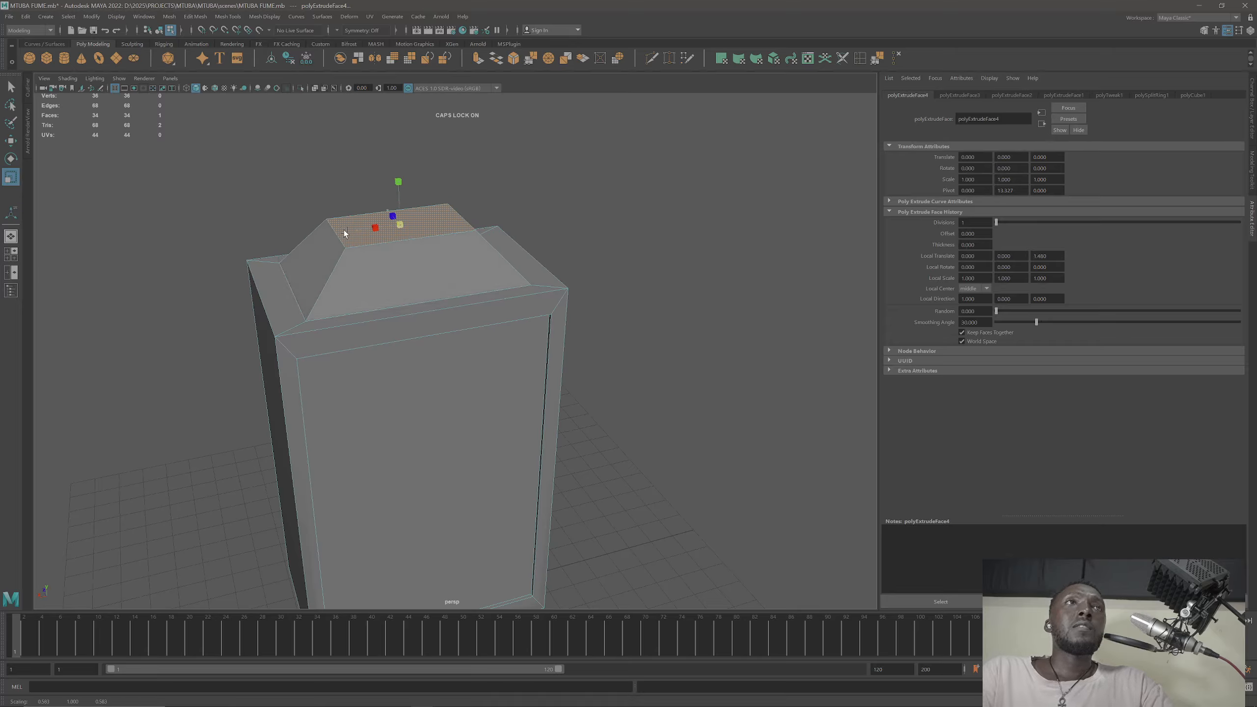
left_click_drag(378, 269, 457, 253, "alt")
Step: Select both narrow side faces of the body, extrude them and scale them inward to about 0.867
key("F8")
left_click_drag(404, 184, 470, 237, "alt")
right_click_drag(456, 204, 467, 233)
left_click(497, 236)
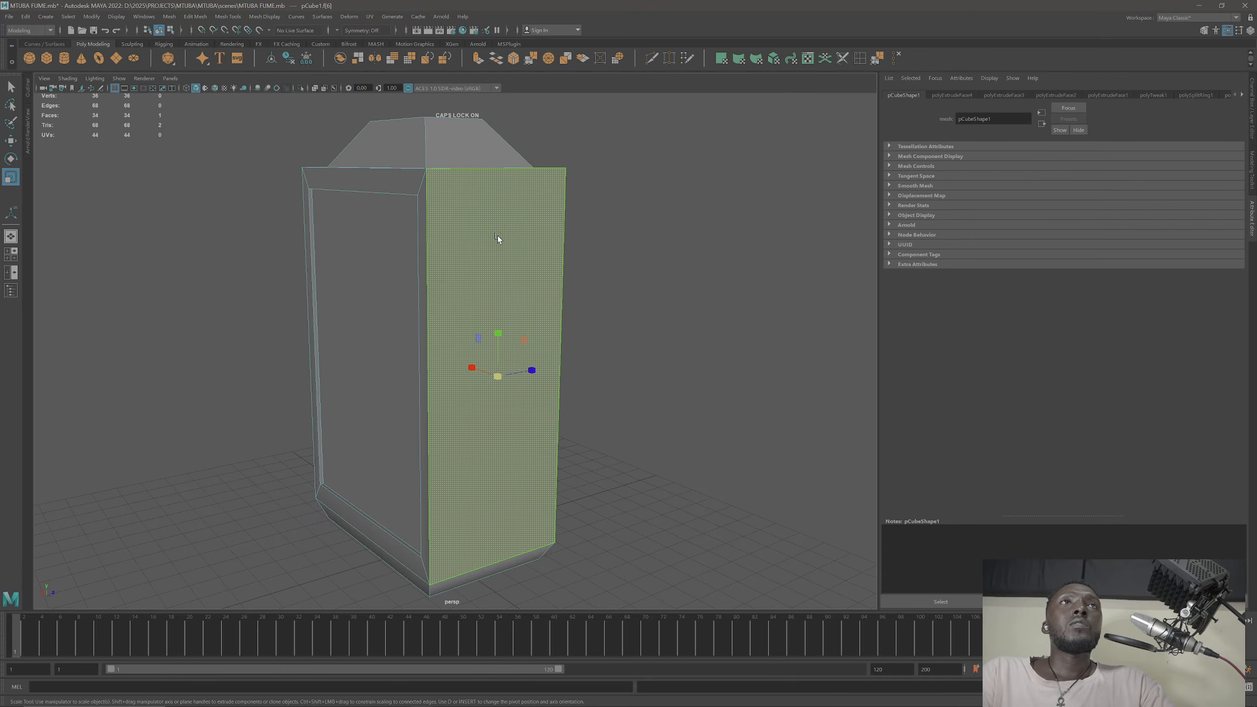
left_click_drag(357, 278, 526, 290, "alt")
left_click(445, 284, "shift")
left_click_drag(688, 299, 579, 292, "alt")
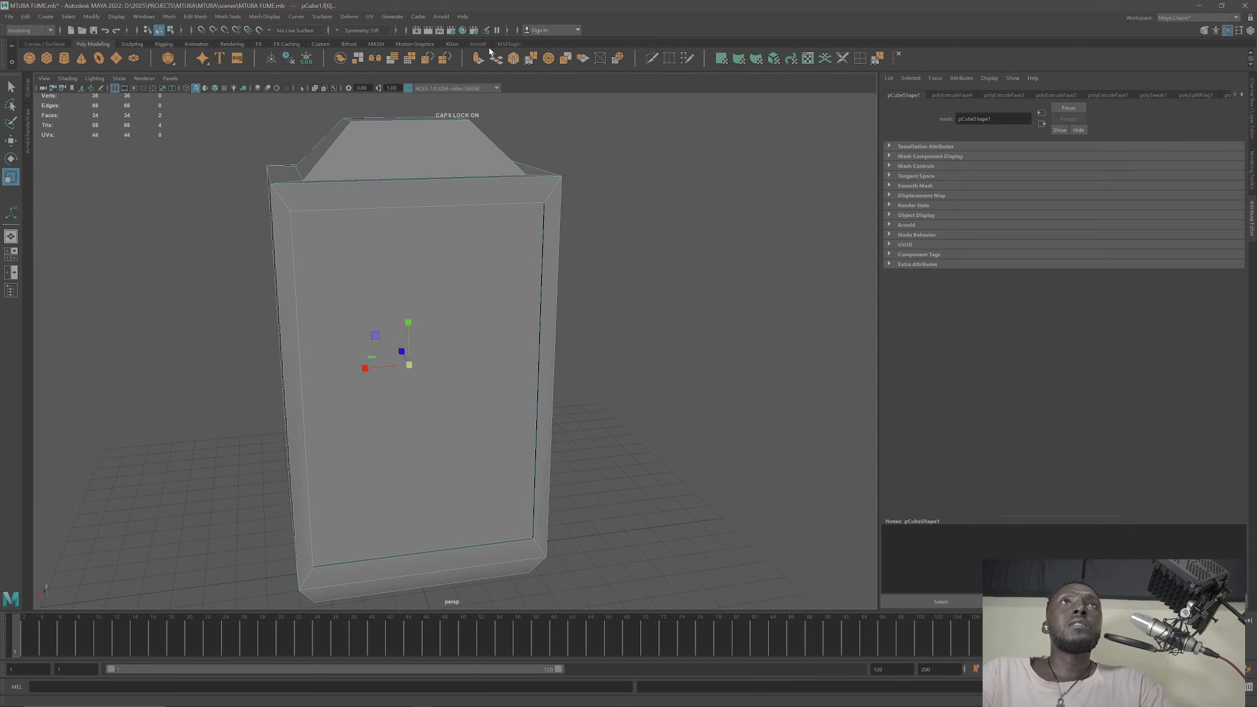
key("ctrl+e")
left_click_drag(520, 98, 589, 201, "alt")
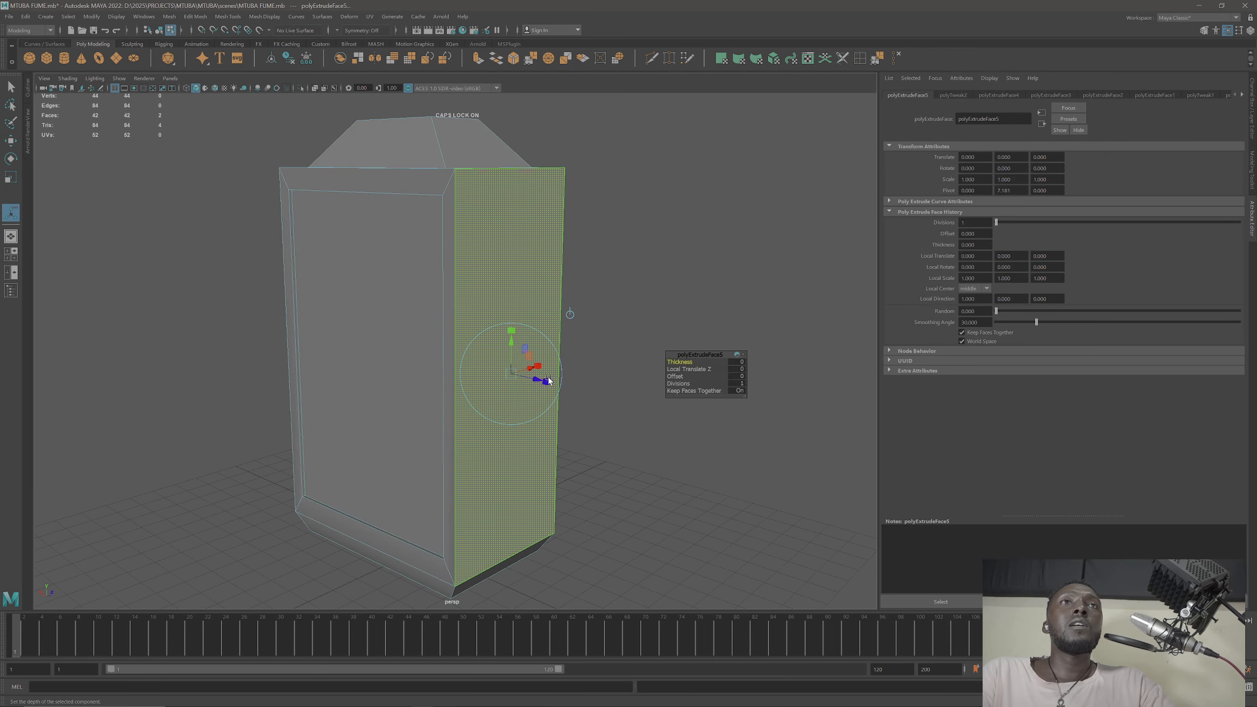
mouse_move(540, 385)
left_mouse_down("alt")
mouse_move(559, 400)
mouse_move(523, 371)
left_mouse_up("alt")
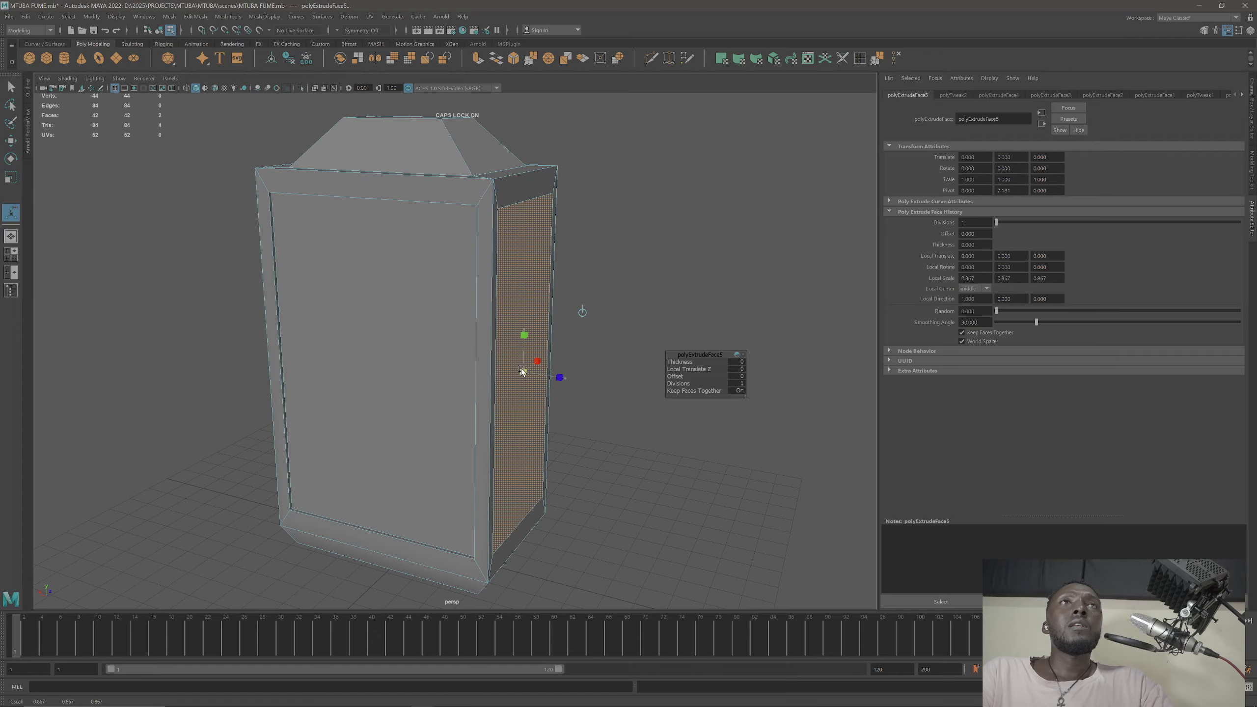
mouse_move(522, 367)
left_mouse_down("alt")
mouse_move(574, 351)
mouse_move(536, 375)
mouse_move(542, 414)
mouse_move(535, 387)
left_mouse_up("alt")
Step: Extrude the inset side faces again to recess them into the body and return to object mode
key("ctrl+e")
right_click_drag(483, 241, 537, 225)
left_click_drag(557, 260, 589, 321, "alt")
Step: Preview the body as a smoothed mesh, then return to the unsmoothed display and check the shoulder
key("3")
left_click(594, 329)
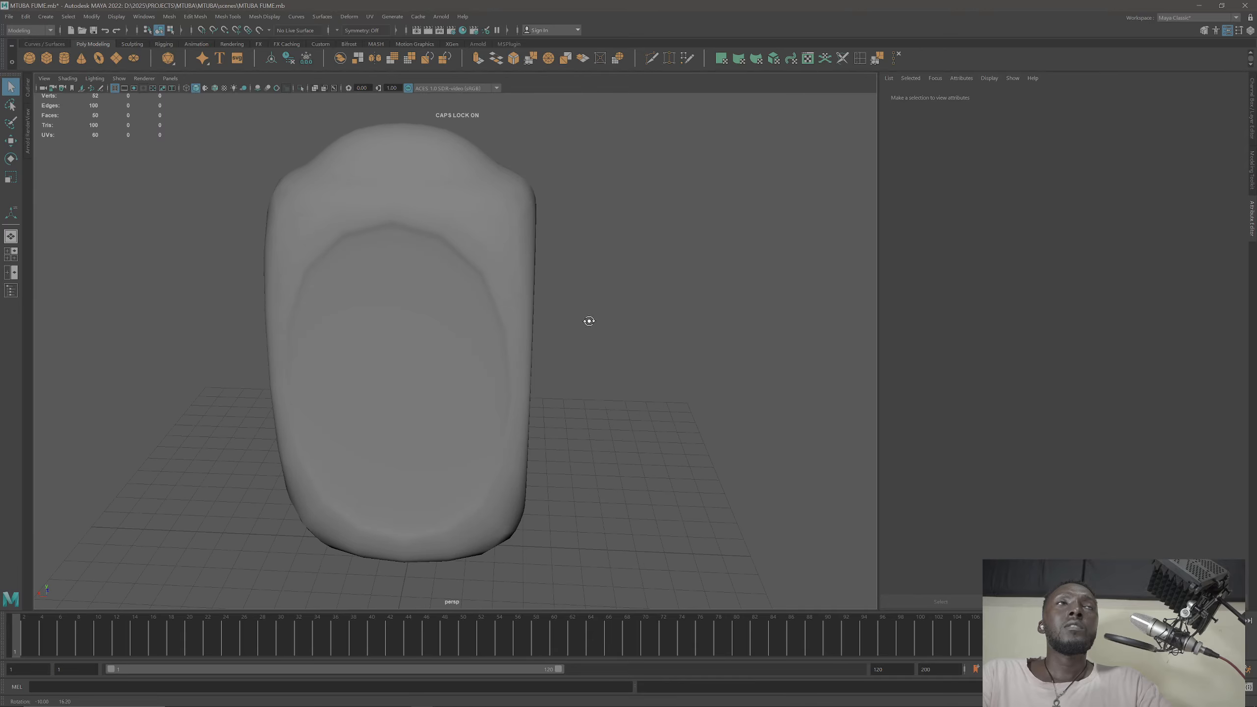
left_click(498, 257)
key("1")
left_click_drag(477, 278, 473, 322, "alt")
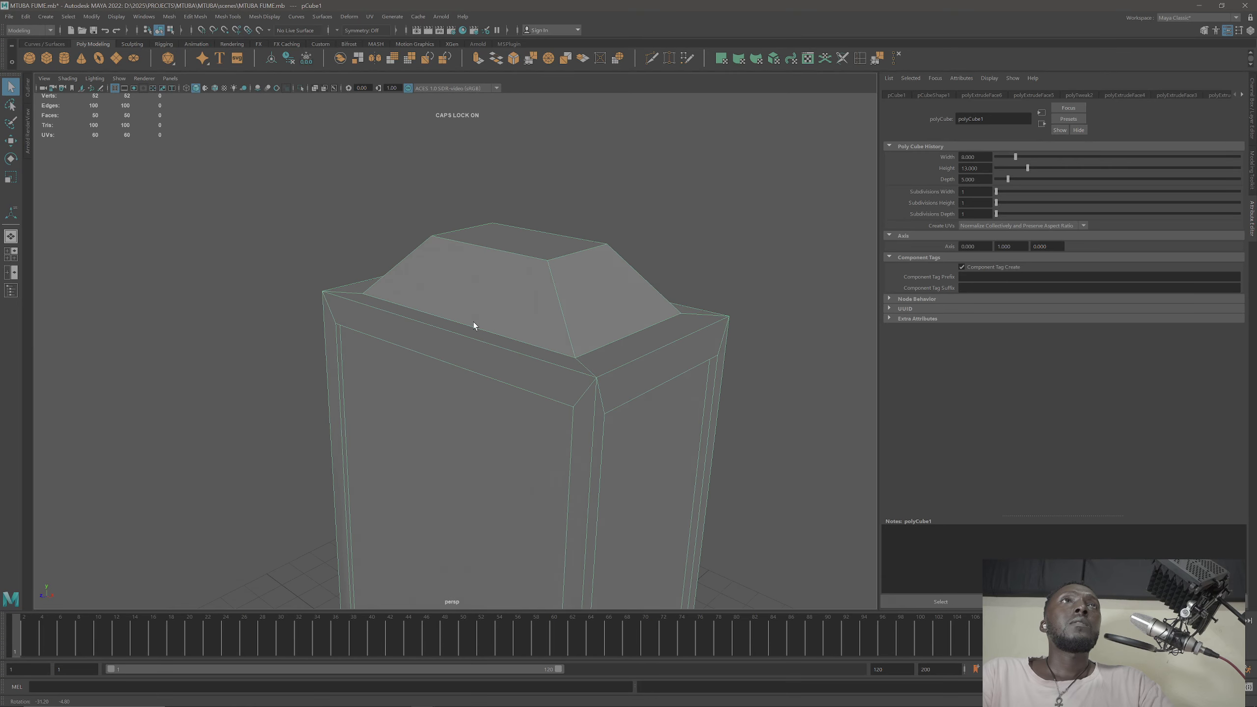
Step: Switch to the mtuba reference board and examine the perfume bottles' body shapes, necks and caps, then minimize it
mouse_move(422, 698)
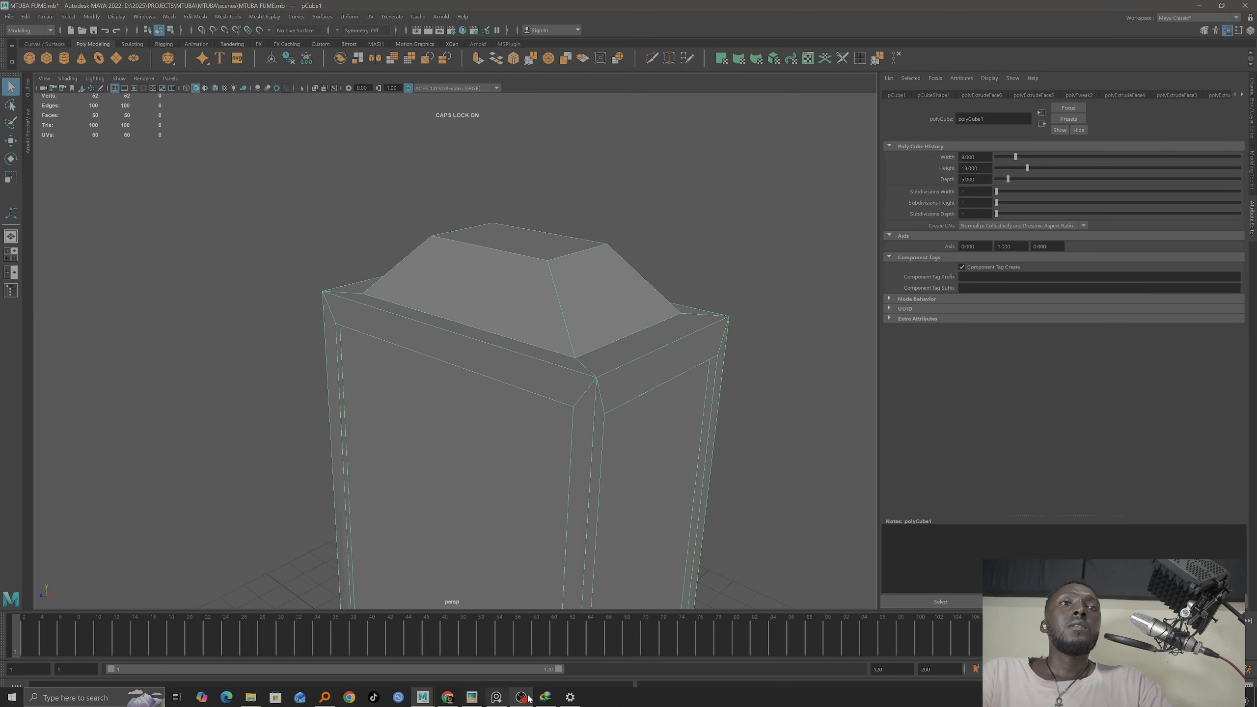
left_click(497, 697)
scroll(485, 296, "up", 3)
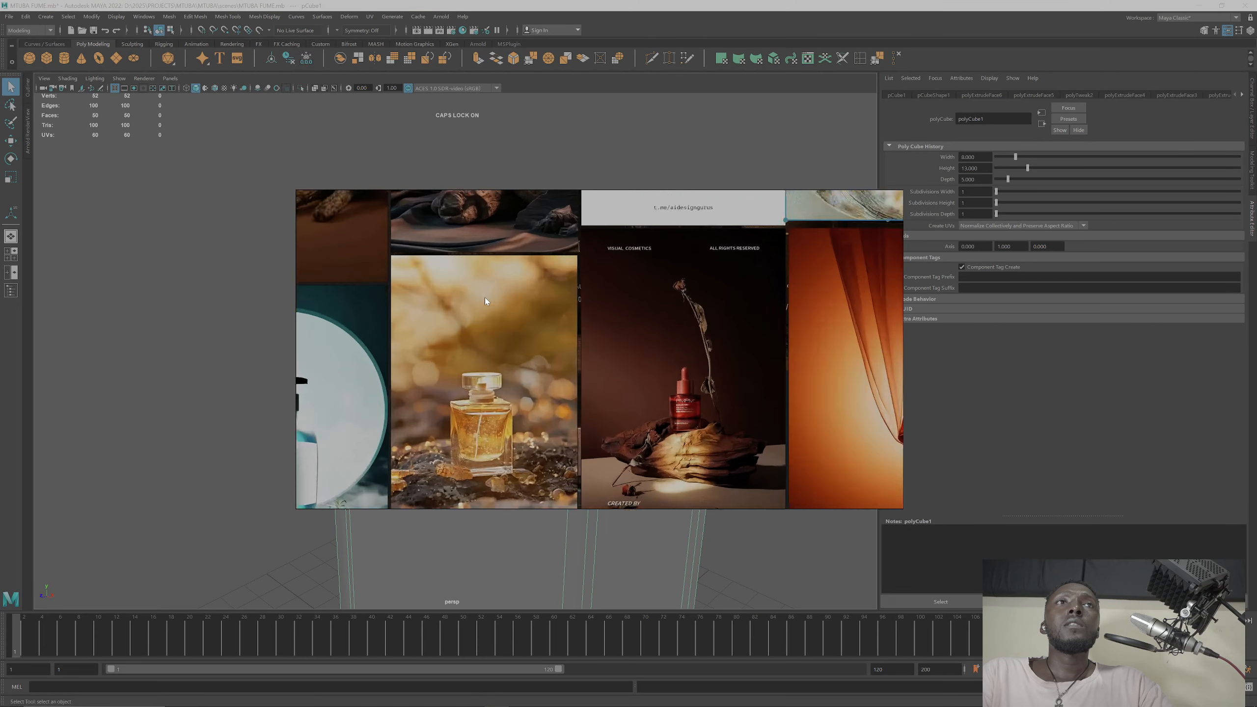
scroll(570, 367, "down", 4)
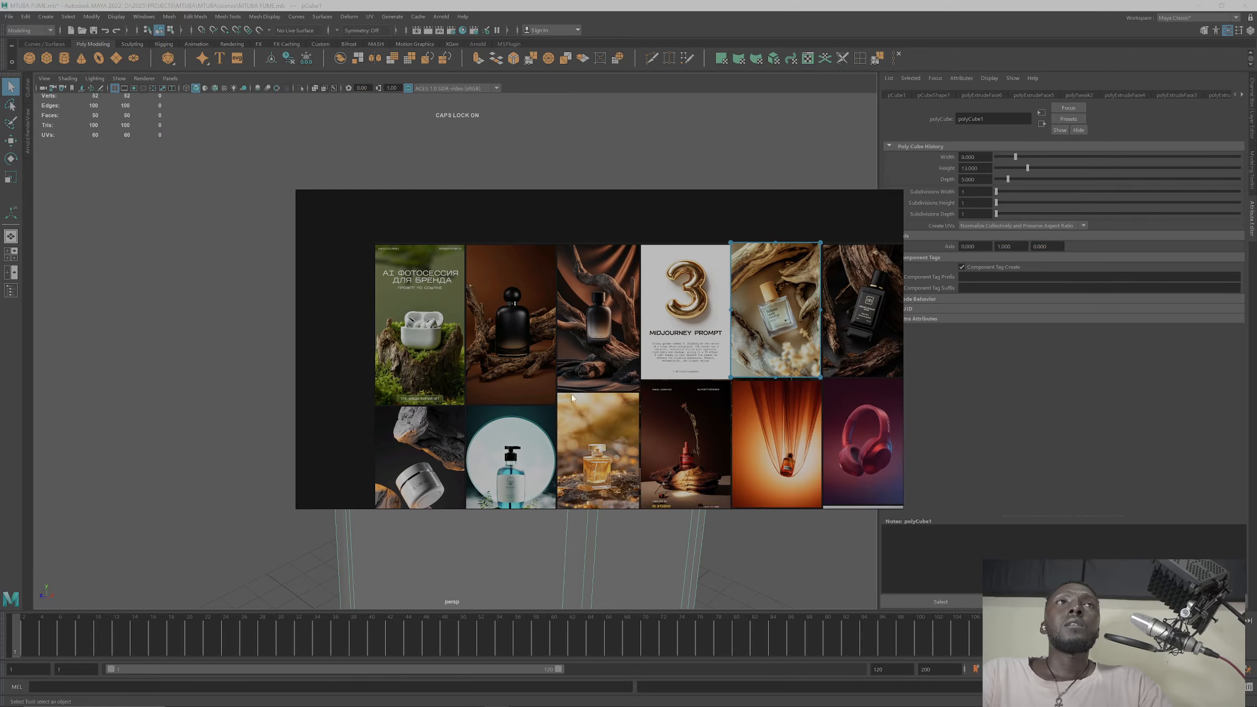
scroll(495, 337, "down", 8)
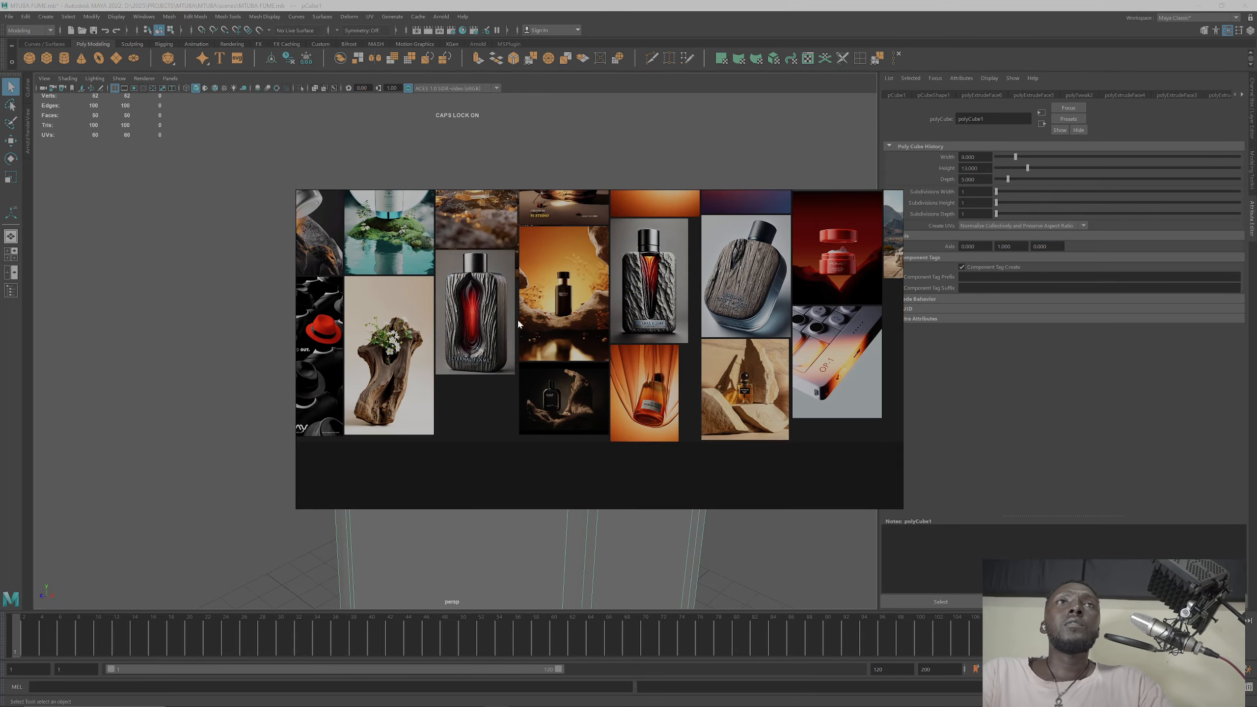
scroll(519, 327, "up", 2)
scroll(522, 349, "up", 5)
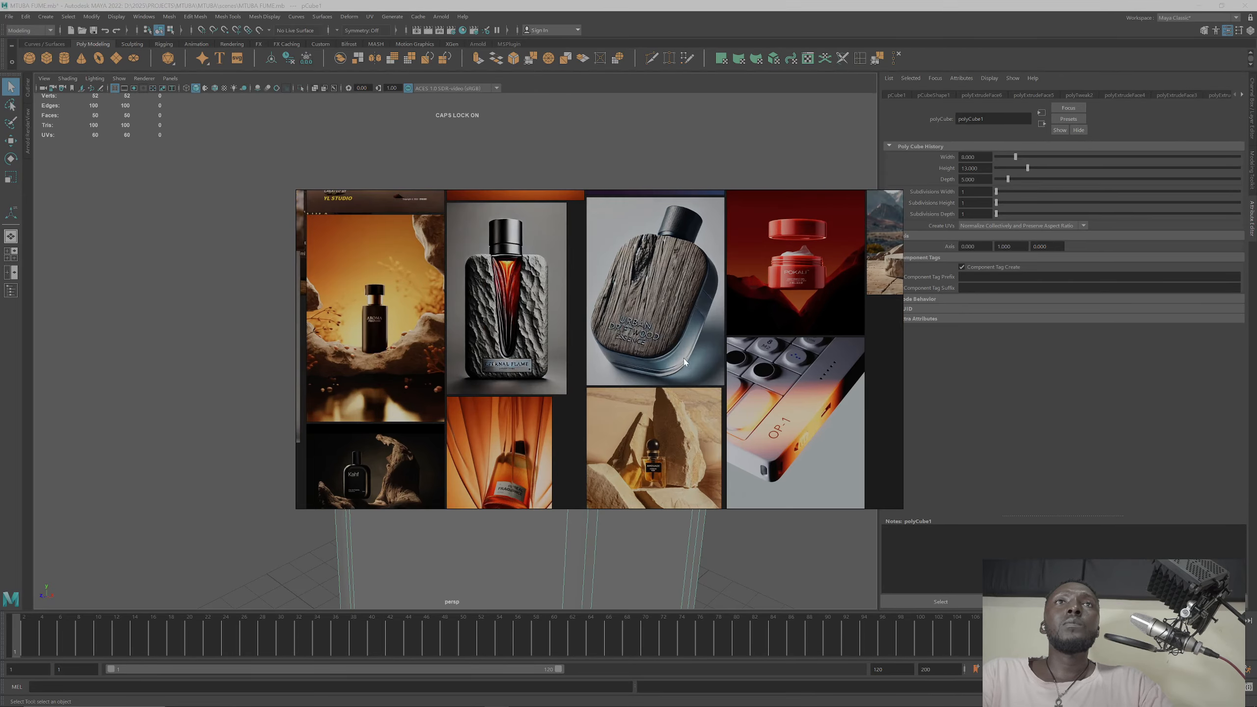
scroll(582, 297, "up", 6)
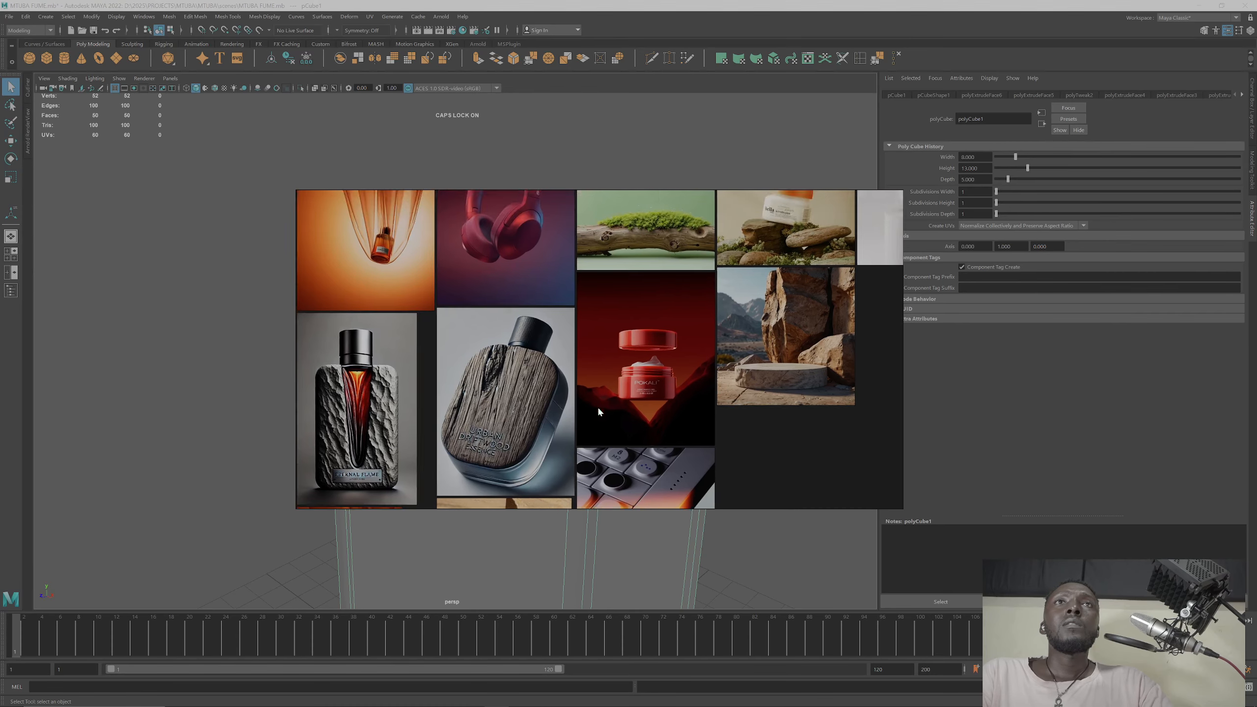
scroll(623, 372, "up", 6)
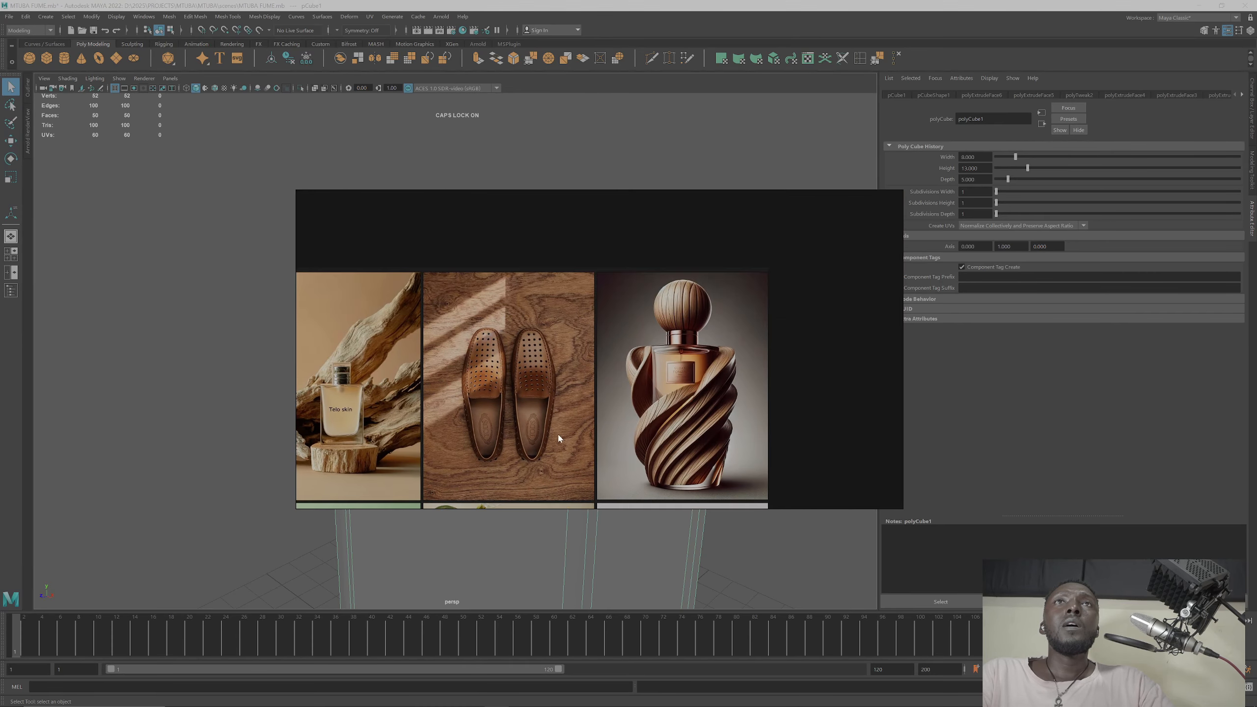
scroll(491, 371, "up", 4)
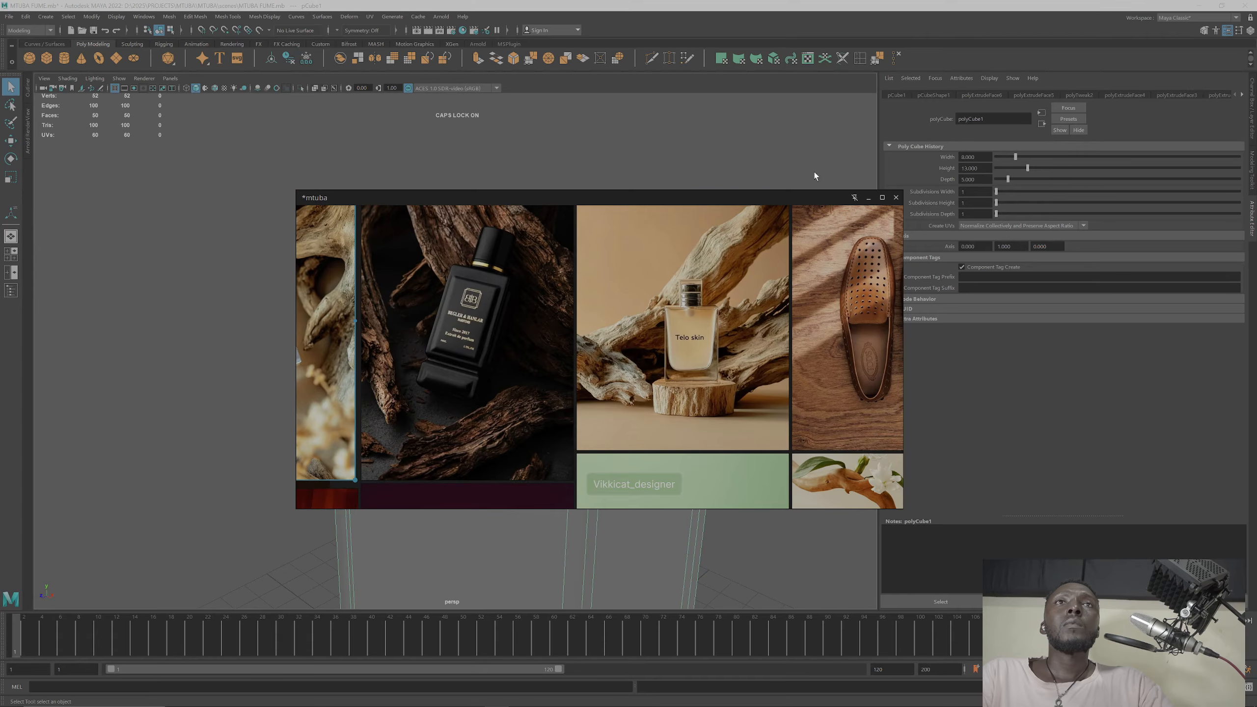
left_click(868, 198)
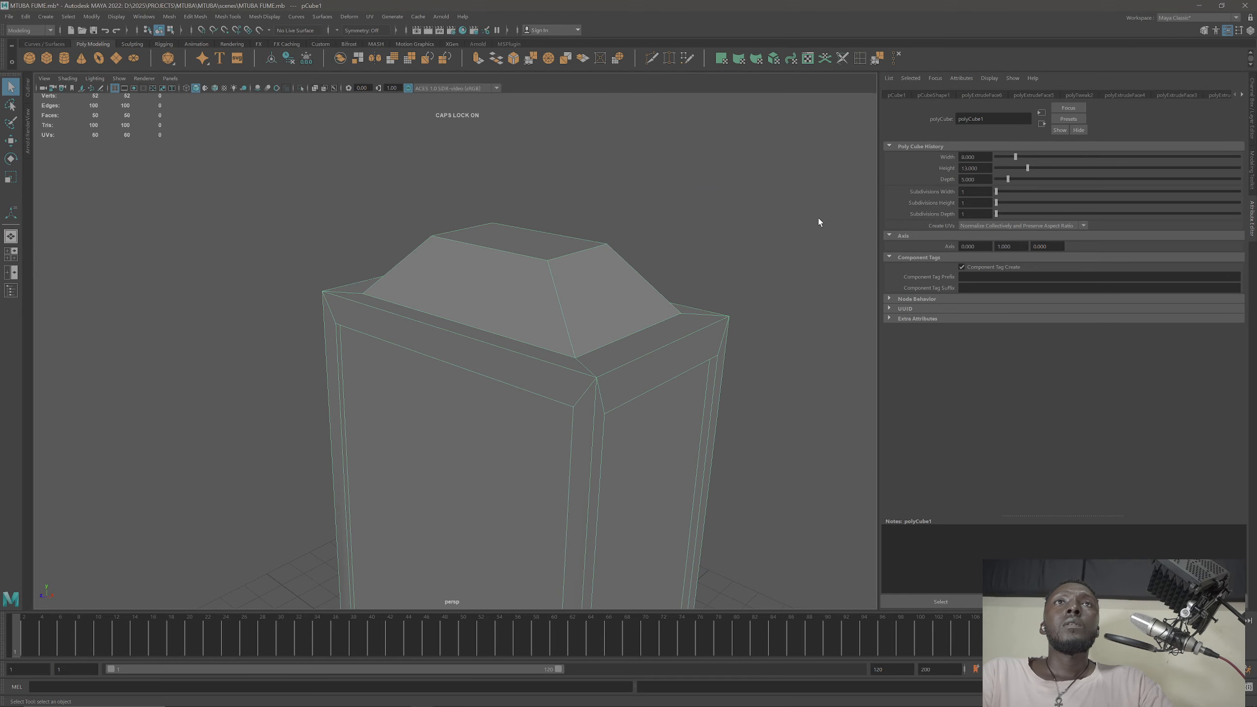
Step: Create a polygon cylinder and move it up onto the flat top of the body as the bottle's neck
left_click_drag(819, 219, 575, 385, "alt")
scroll(500, 246, "up", 5)
left_click_drag(499, 247, 470, 290, "alt")
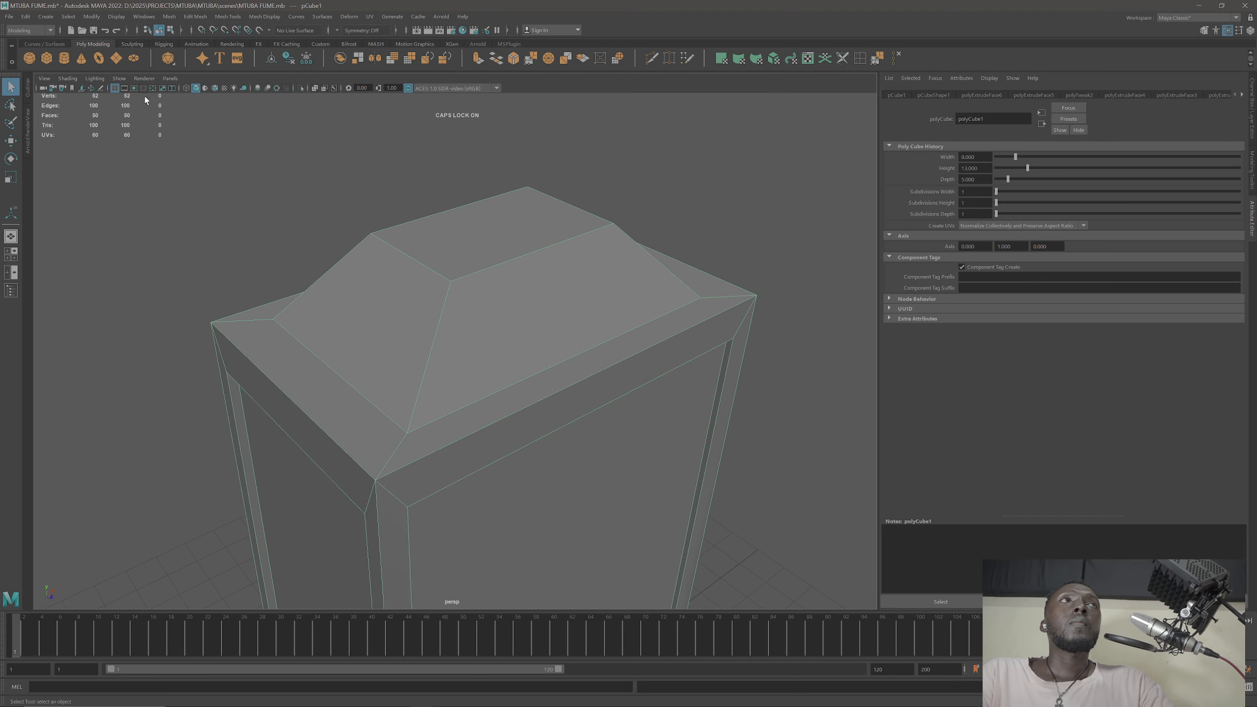
left_click(65, 59)
scroll(505, 319, "down", 4)
key("w")
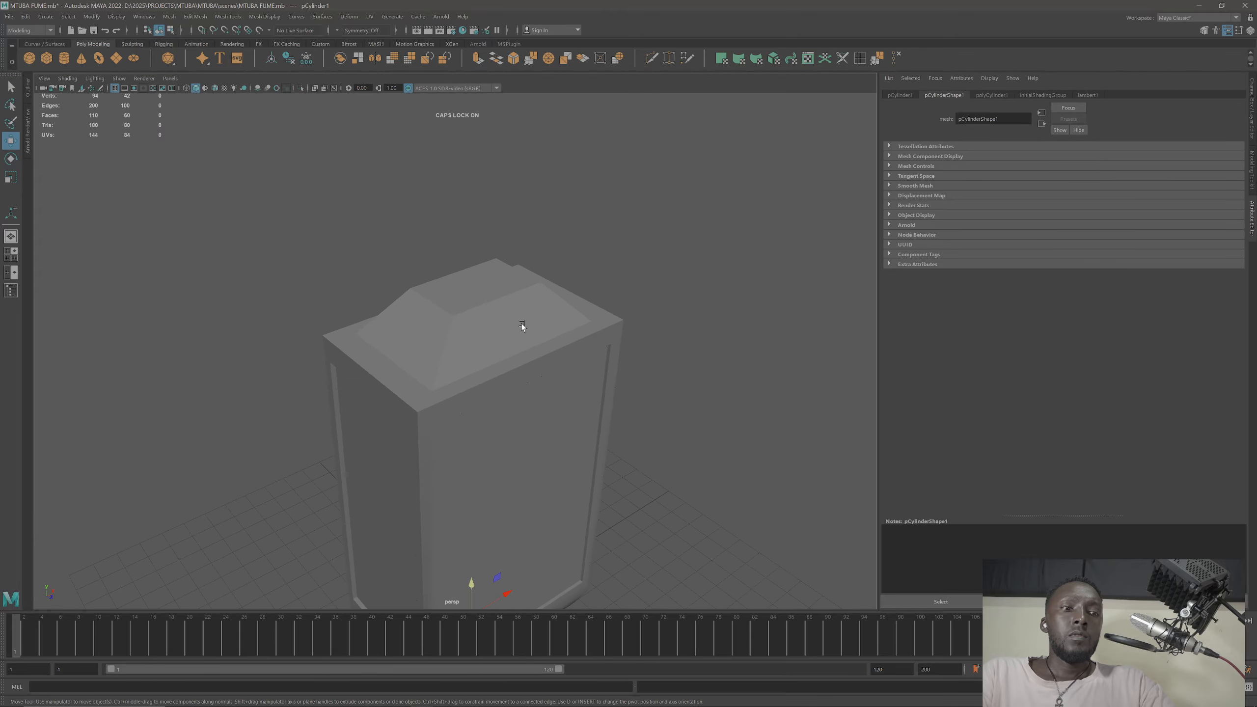
middle_click_drag(545, 495, 488, 354, "alt")
left_click_drag(461, 548, 447, 153)
left_click_drag(546, 244, 848, 155, "alt")
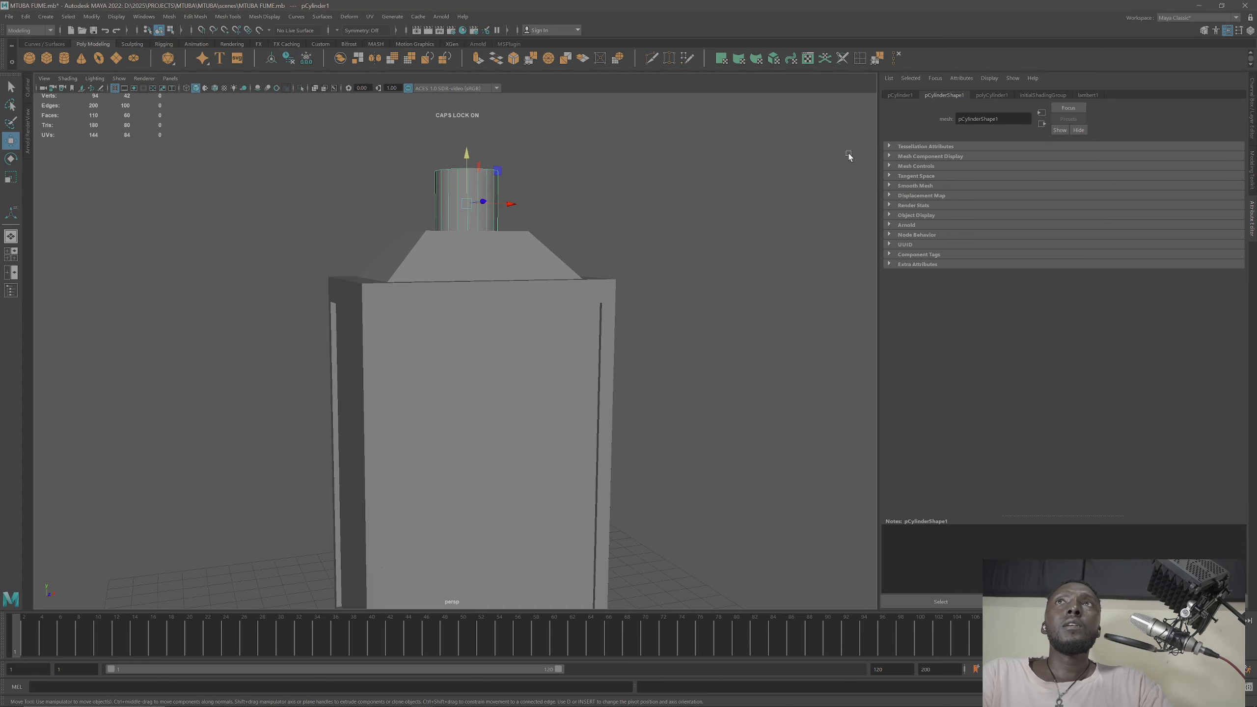
Step: Open the cylinder's creation attributes, lower the cylinder slightly into the shoulder's flat top, and deselect it
left_click(993, 95)
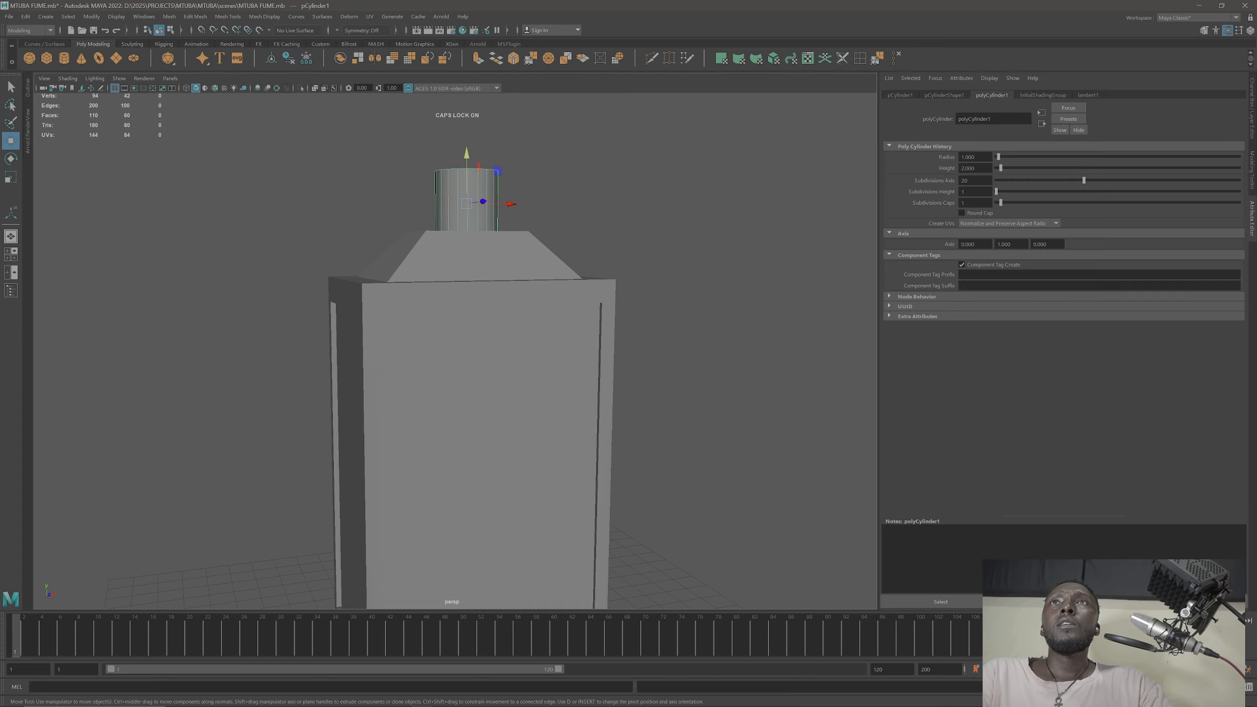
middle_click_drag(491, 235, 513, 338, "alt")
scroll(518, 280, "up", 2)
left_click_drag(475, 278, 538, 387)
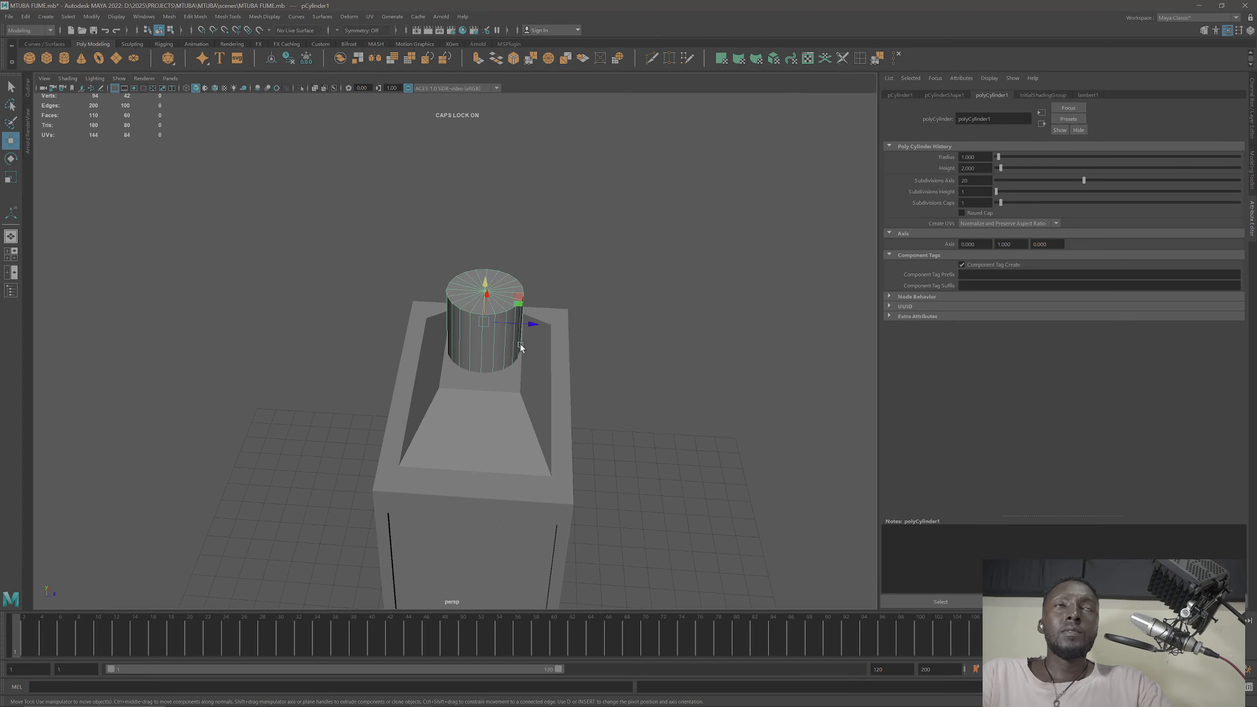
key("r")
left_click_drag(488, 297, 518, 386, "alt")
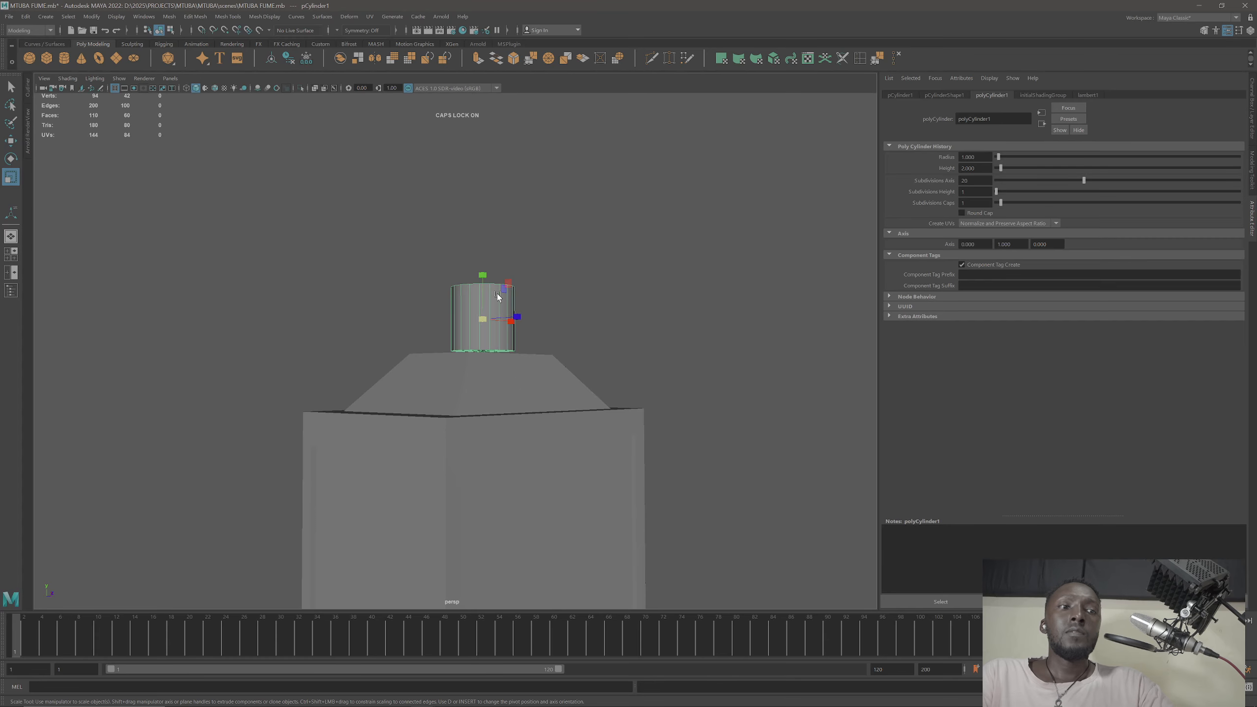
key("w")
left_click_drag(482, 276, 482, 283)
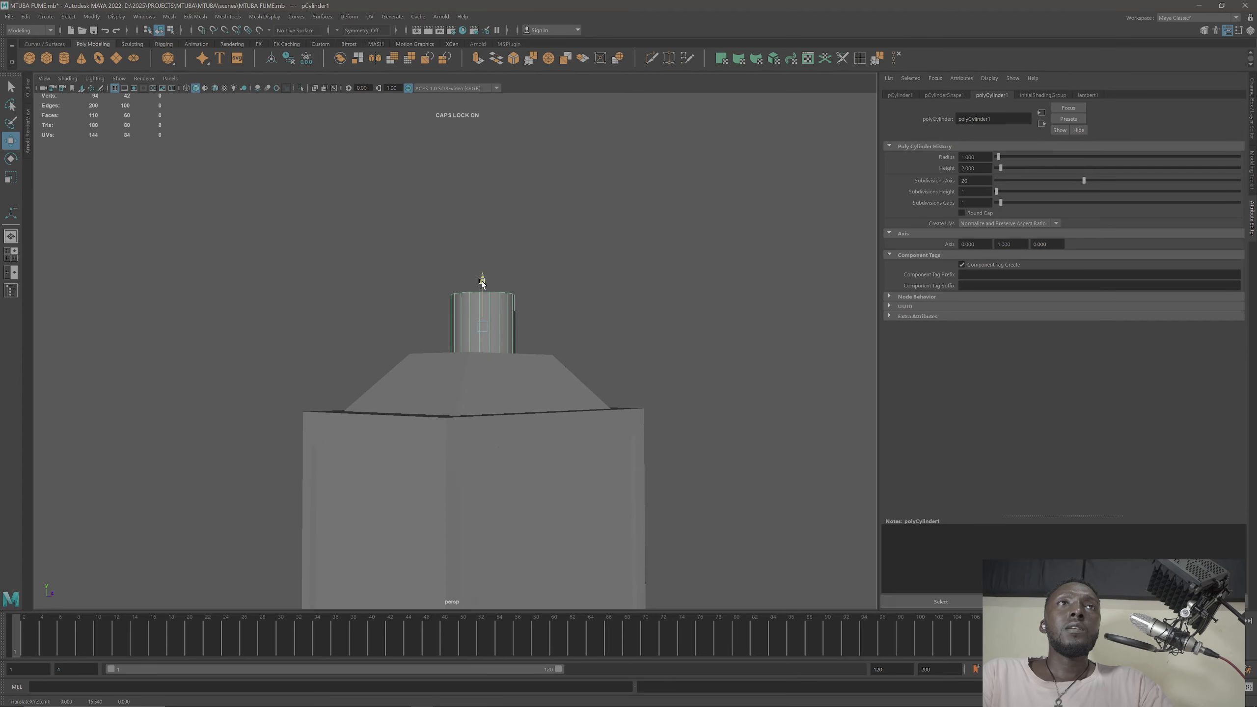
left_click(600, 337)
left_click_drag(601, 337, 520, 306, "alt")
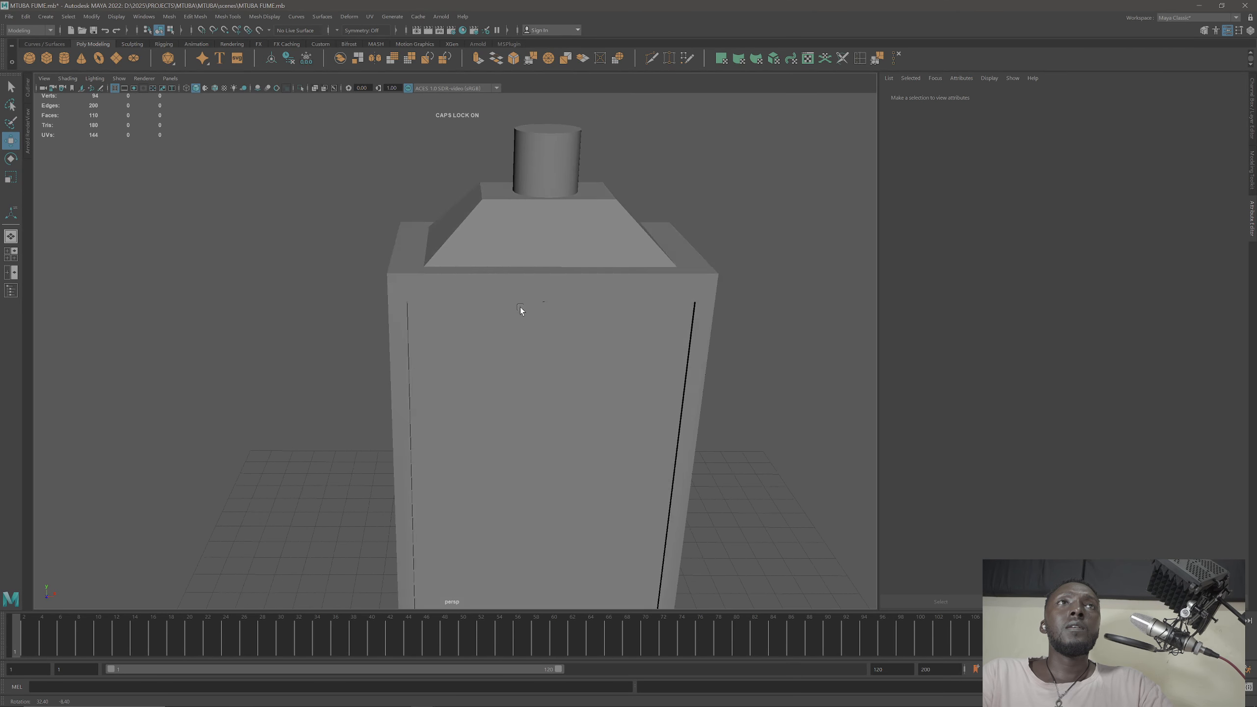
Step: Insert two edge loops around the body's tapered base, one near its bottom edge and one near its upper edge
left_click(531, 250)
left_click_drag(532, 248, 475, 299, "alt")
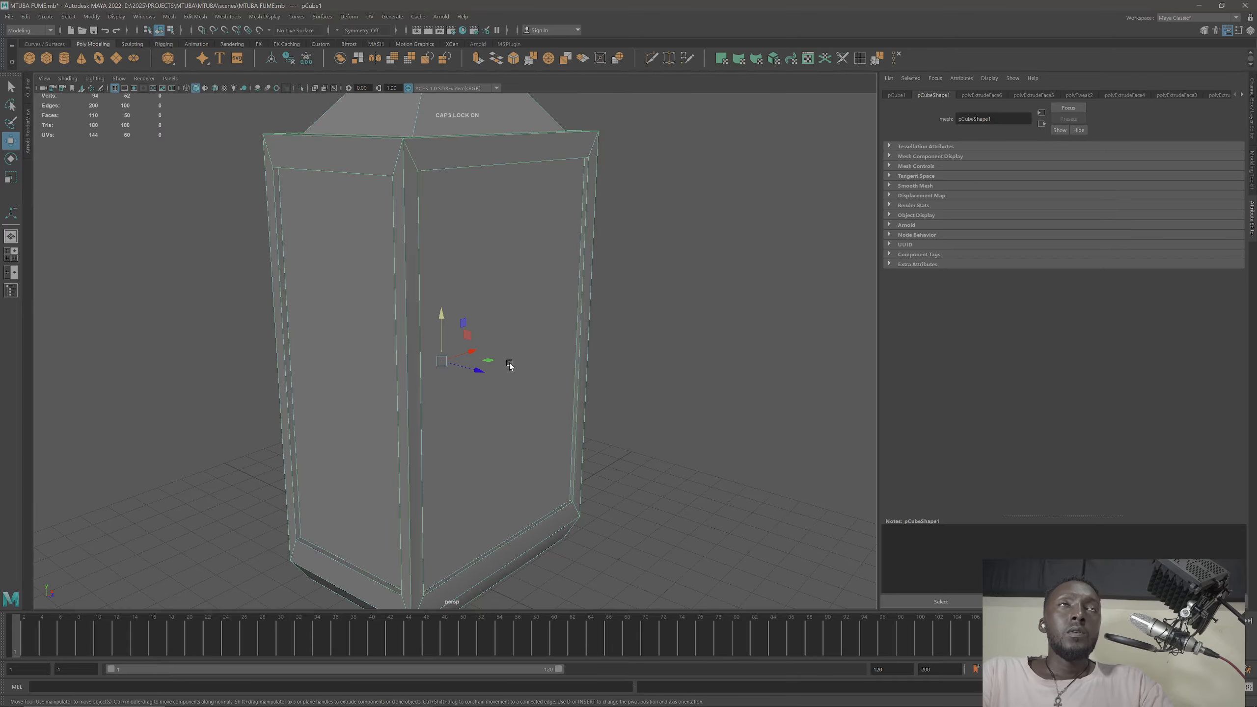
left_click_drag(508, 364, 558, 407, "alt")
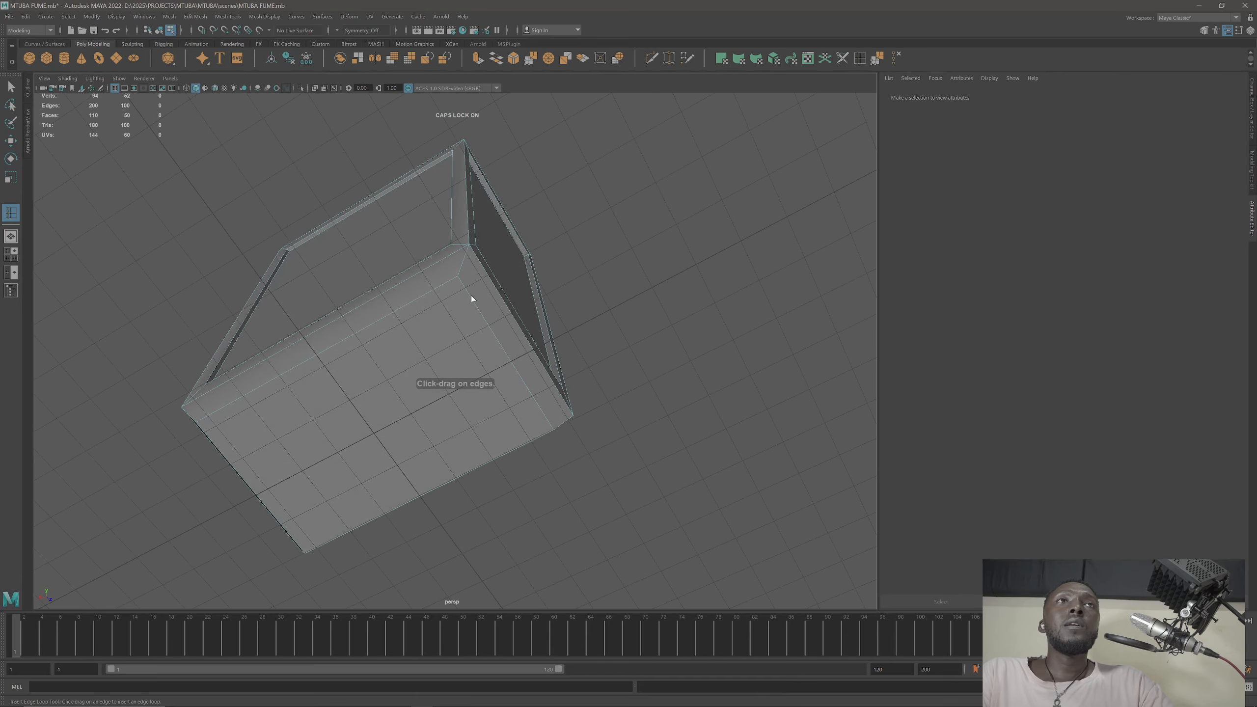
left_click_drag(471, 295, 487, 330, "alt")
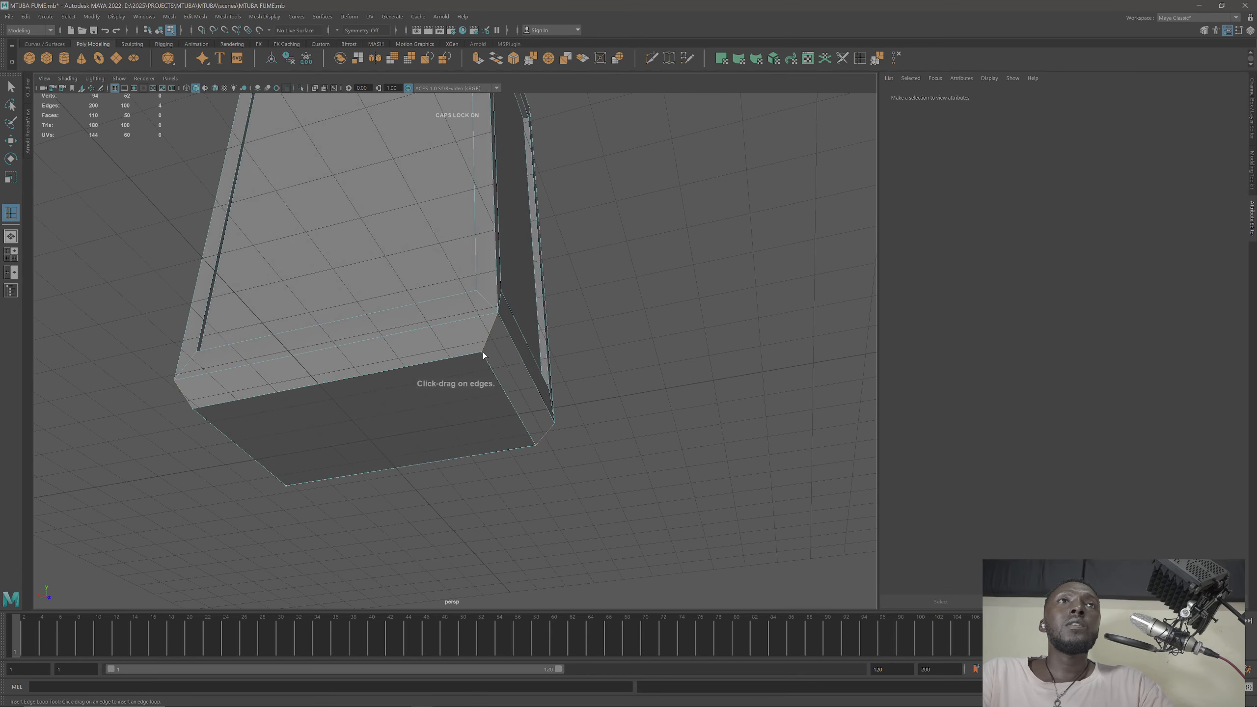
left_click(484, 348)
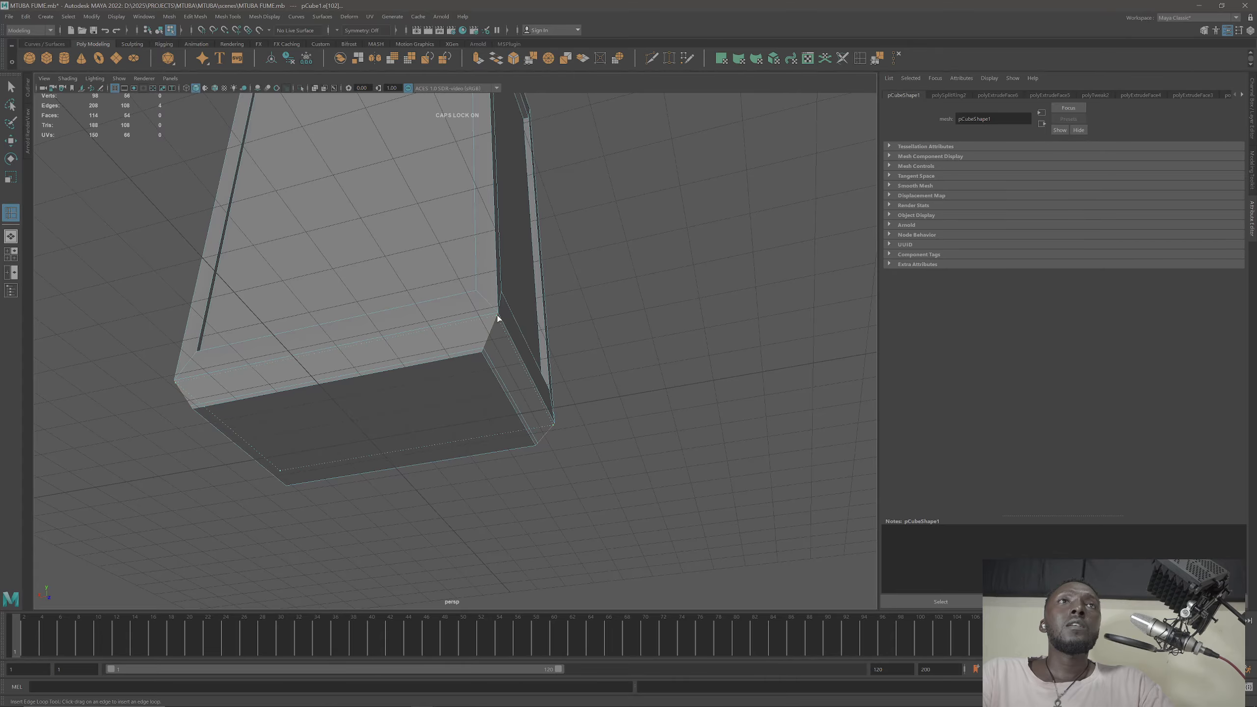
left_click(497, 314)
left_click_drag(497, 314, 450, 318, "alt")
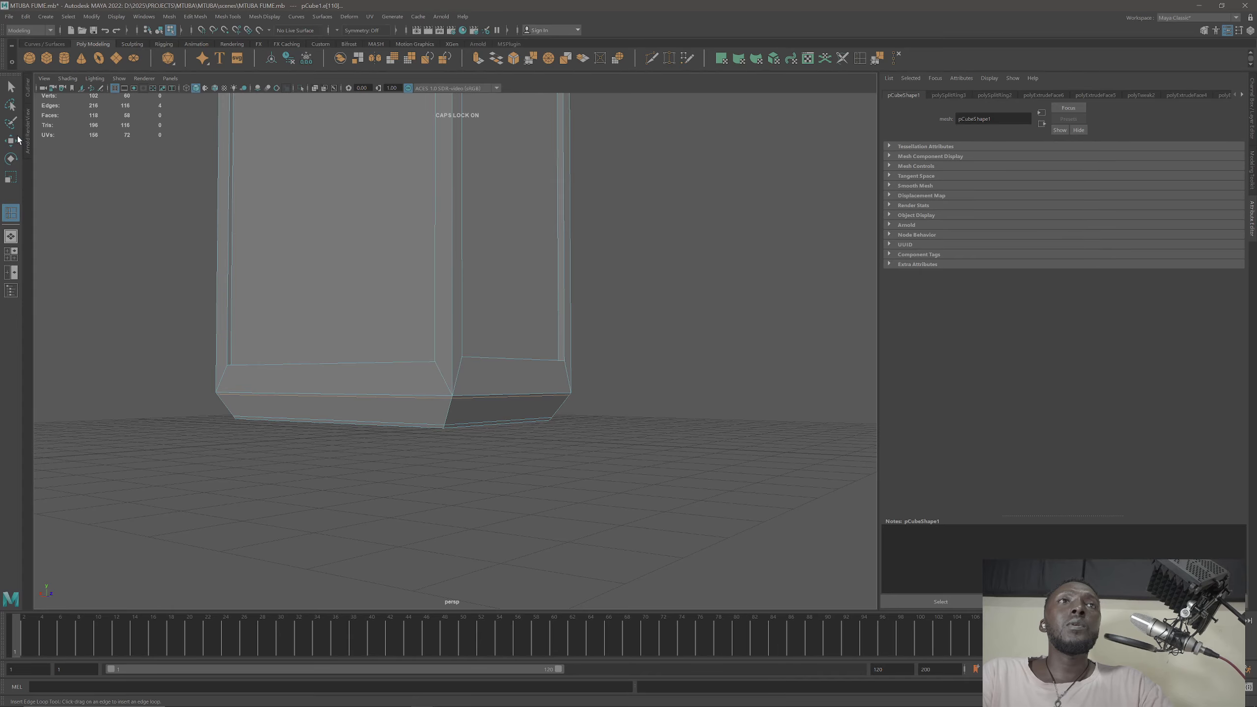
right_click_drag(479, 272, 524, 258)
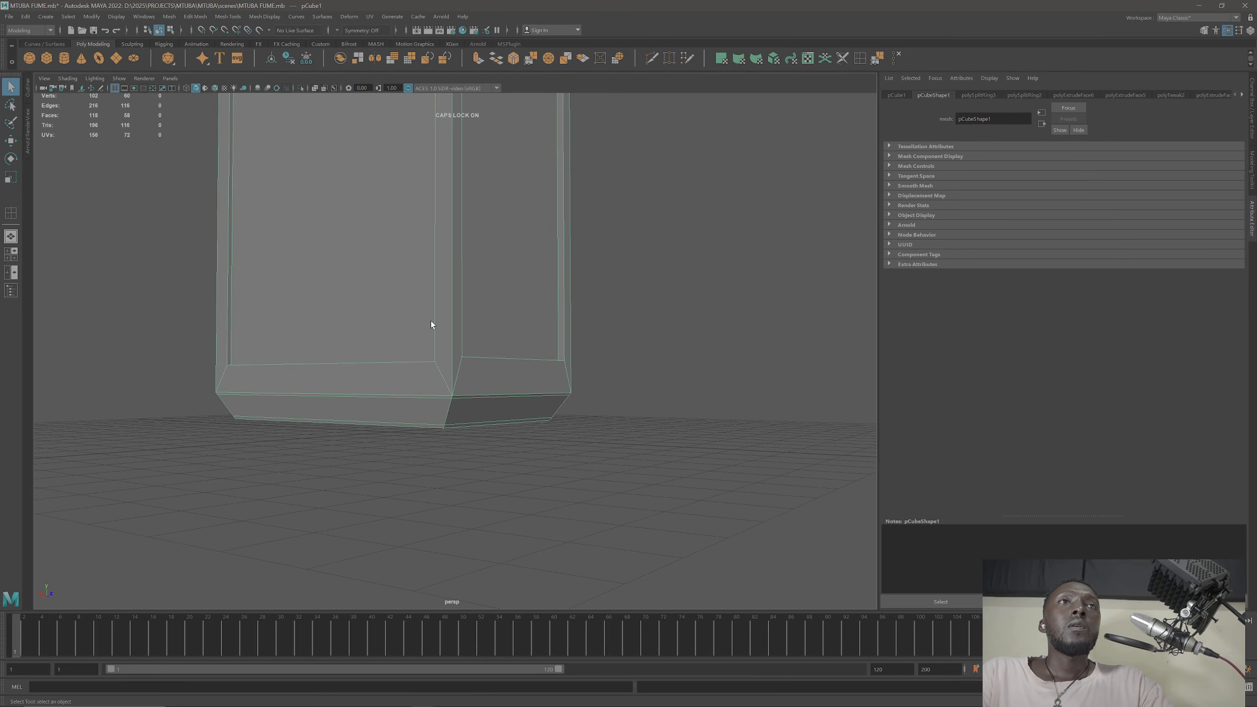
Step: Preview the body as a smoothed mesh, compare it with its control cage, and return to the unsmoothed display
key("3")
left_click(560, 362)
left_click_drag(560, 362, 536, 373, "alt")
middle_click_drag(536, 373, 578, 379, "alt")
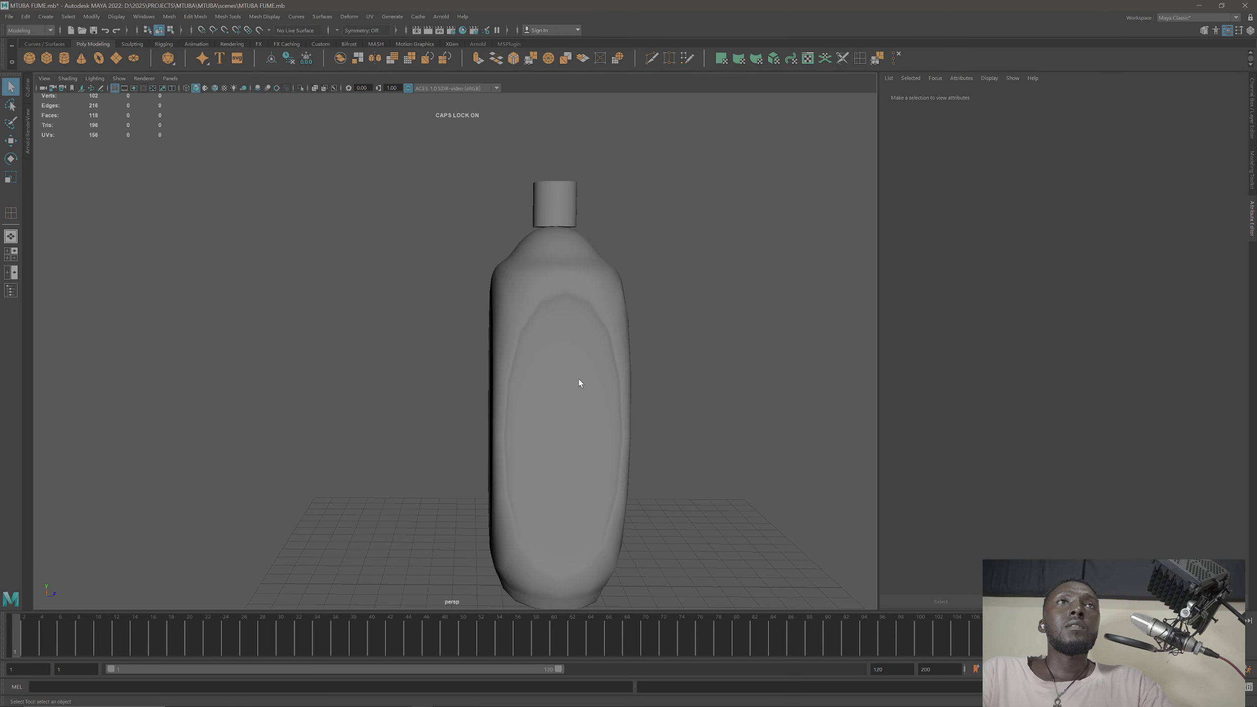
scroll(578, 379, "up", 2)
left_click_drag(566, 379, 473, 392, "alt")
left_click(531, 226)
key("2")
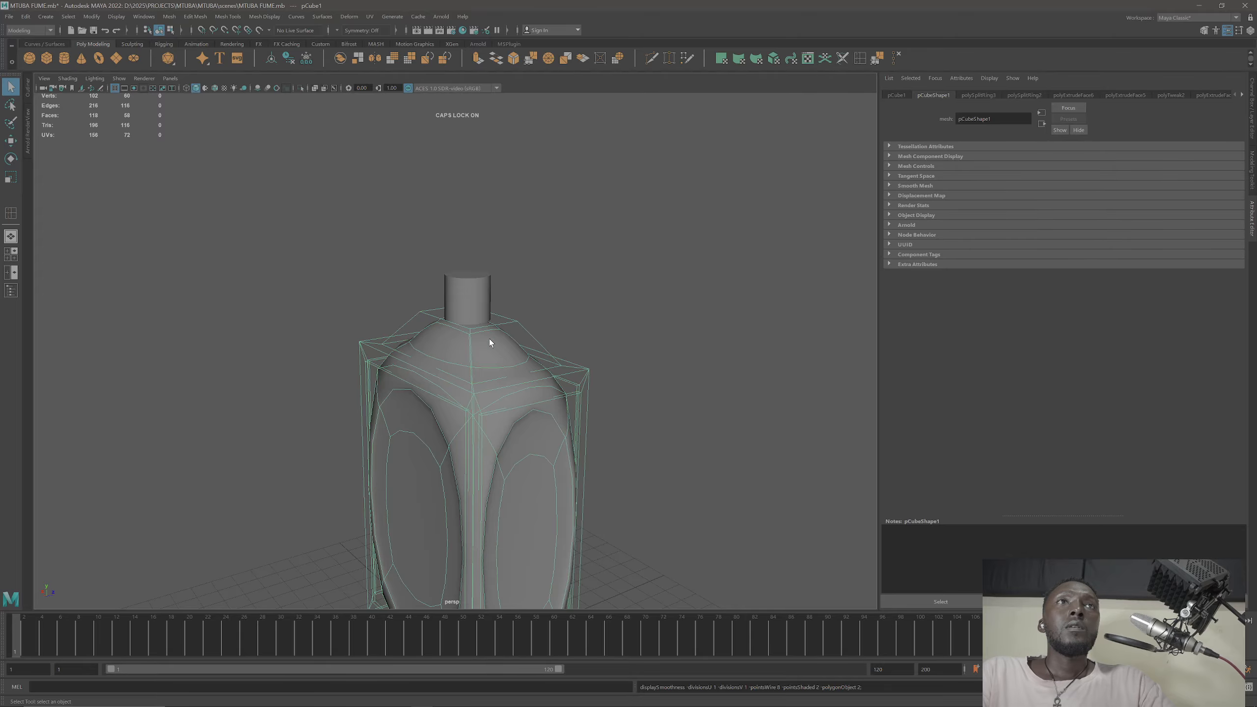
key("1")
left_click_drag(484, 349, 533, 402, "alt")
scroll(449, 420, "up", 2)
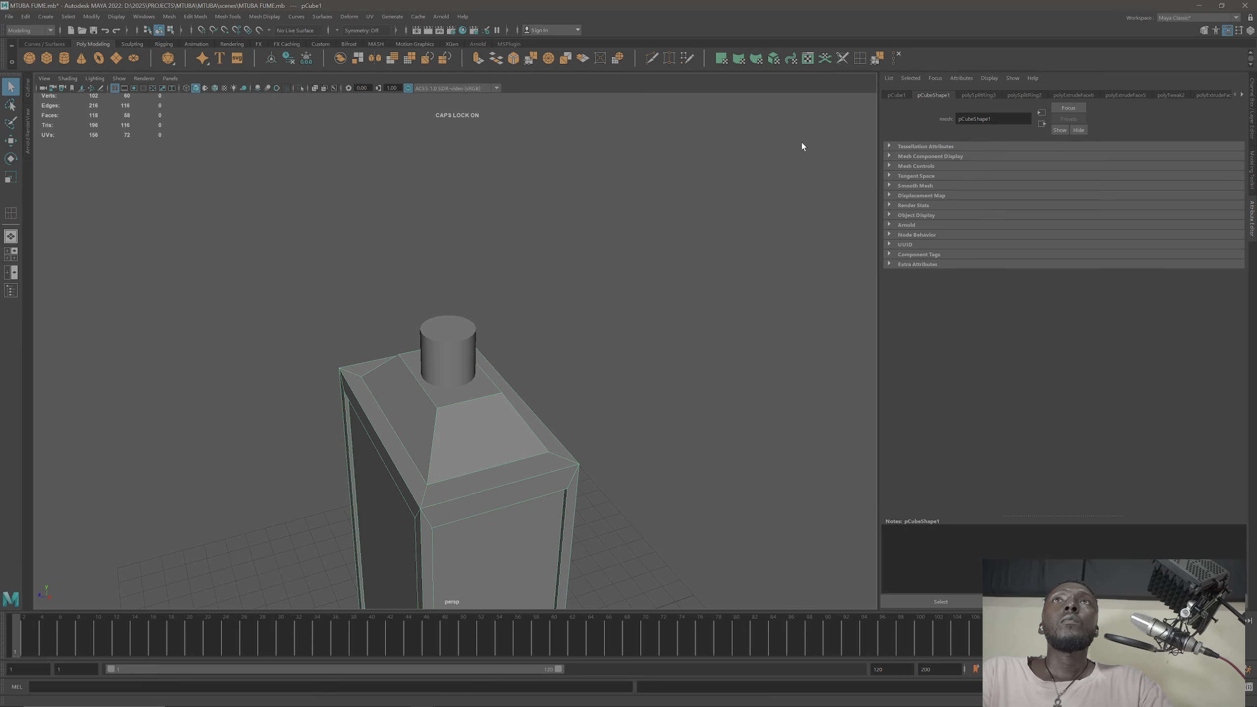
Step: Insert two edge loops around the sloped shoulder, near its upper and lower edges, and show the body as a smoothed preview
left_click(859, 58)
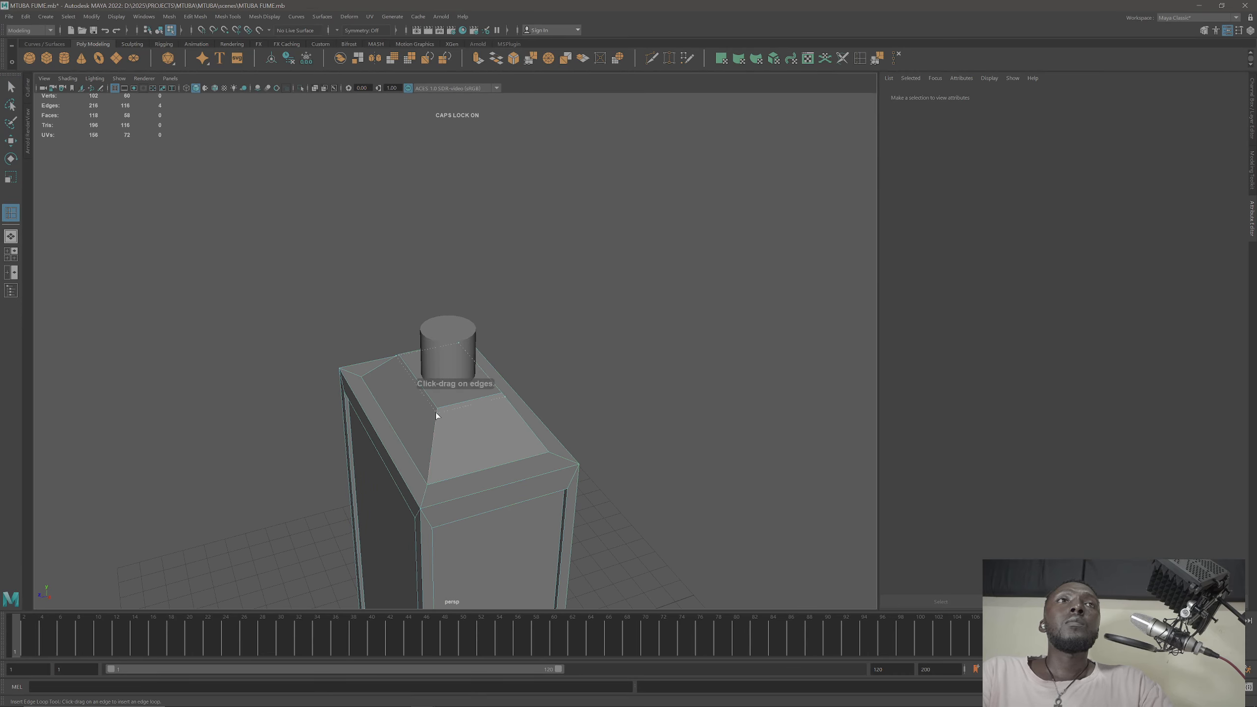
left_click(437, 412)
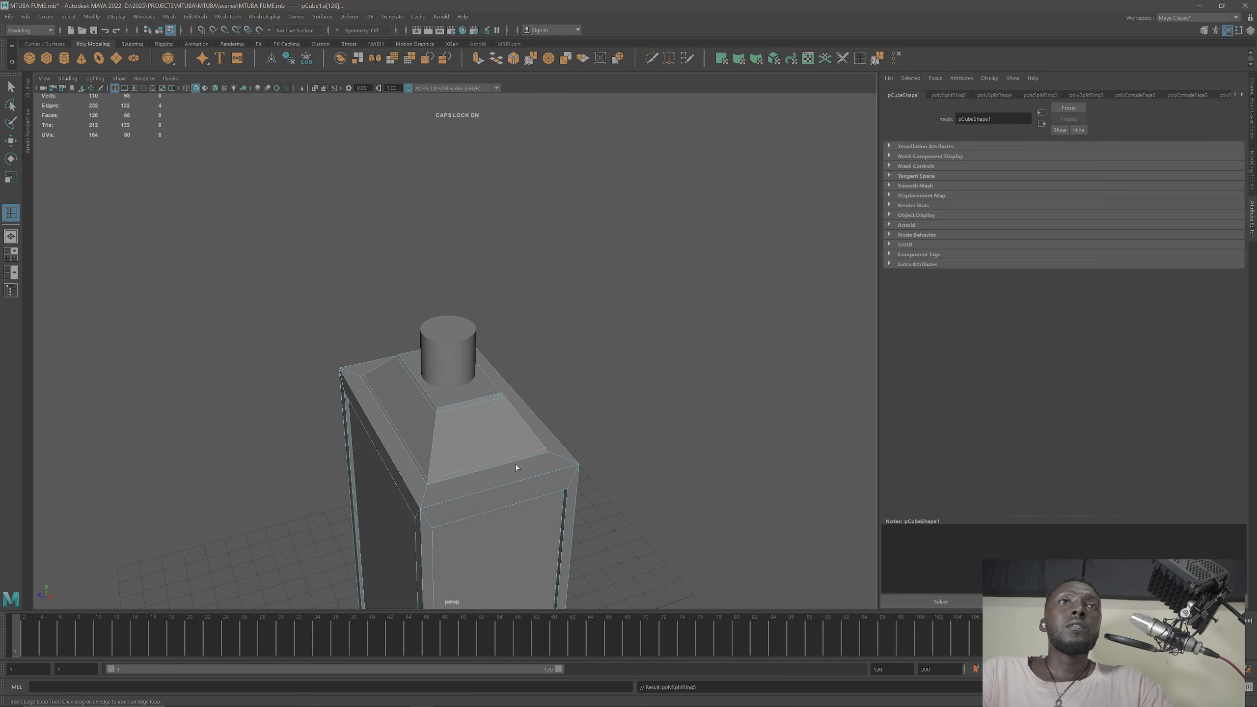
key("3")
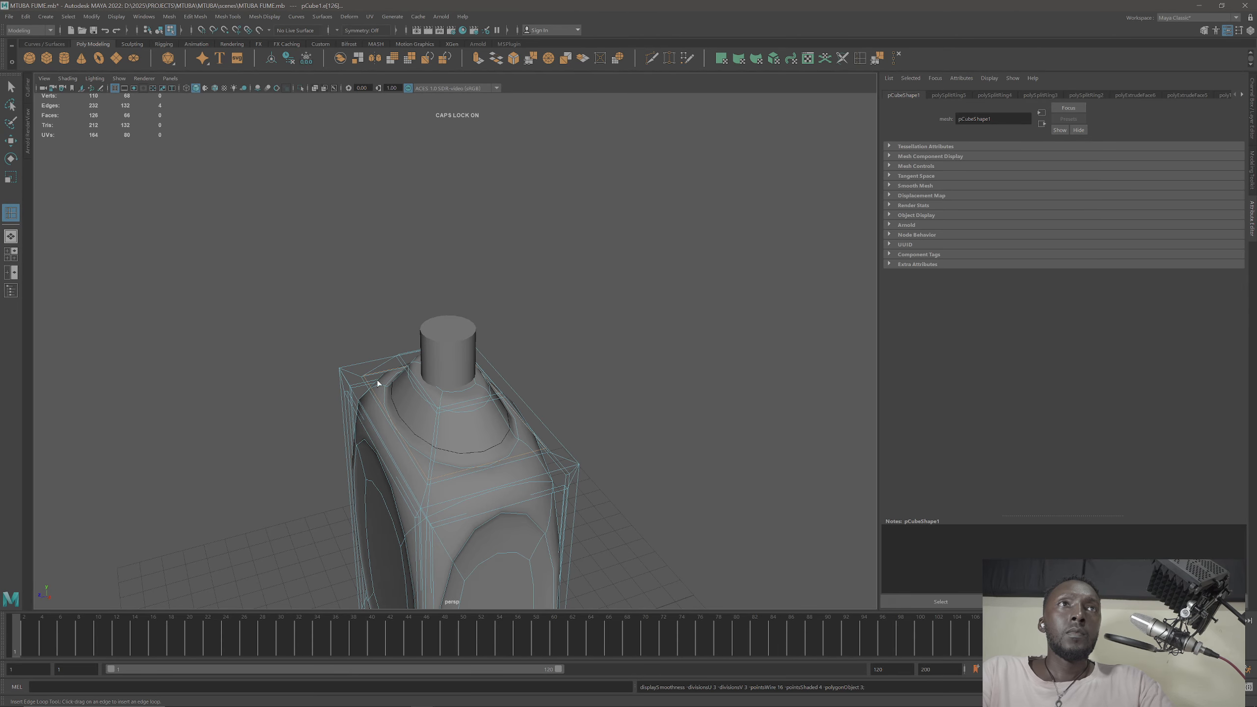
left_click(18, 86)
right_click_drag(410, 410, 457, 392)
left_click(618, 427)
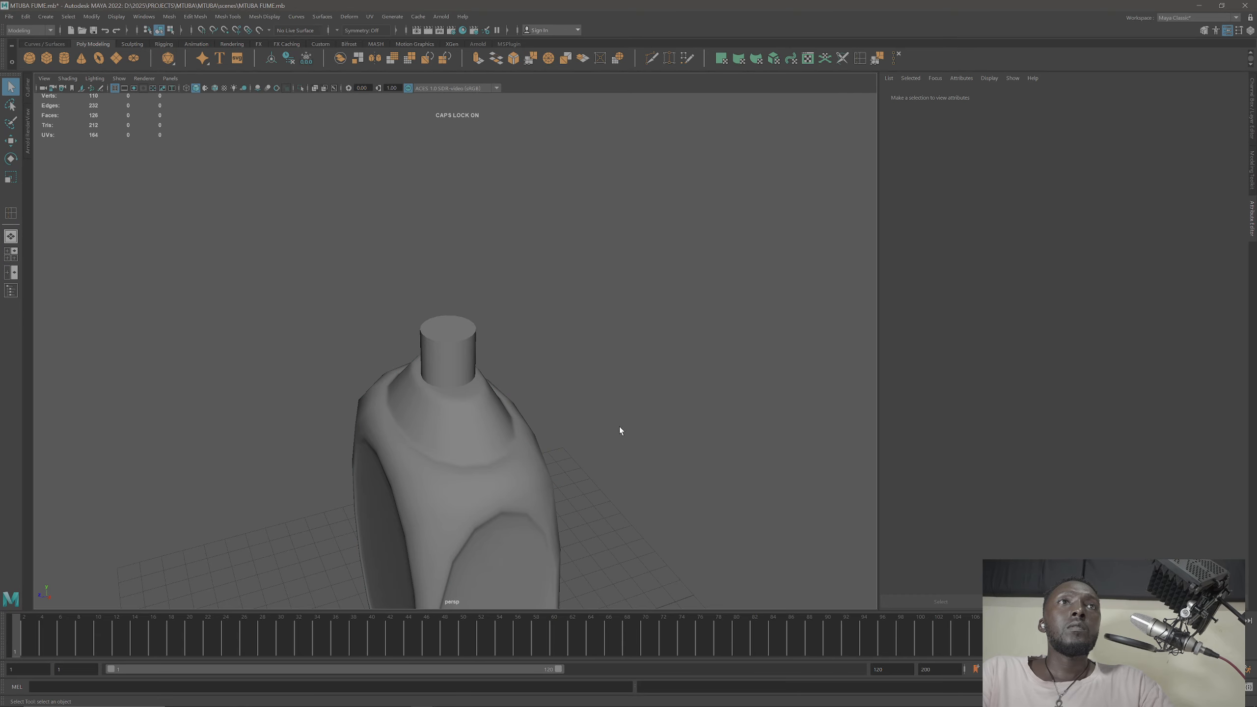
Step: Examine the smoothed body from the shoulder down to the base, and return it to the unsmoothed display
left_click_drag(620, 427, 562, 497, "alt")
middle_click_drag(561, 496, 525, 356, "alt")
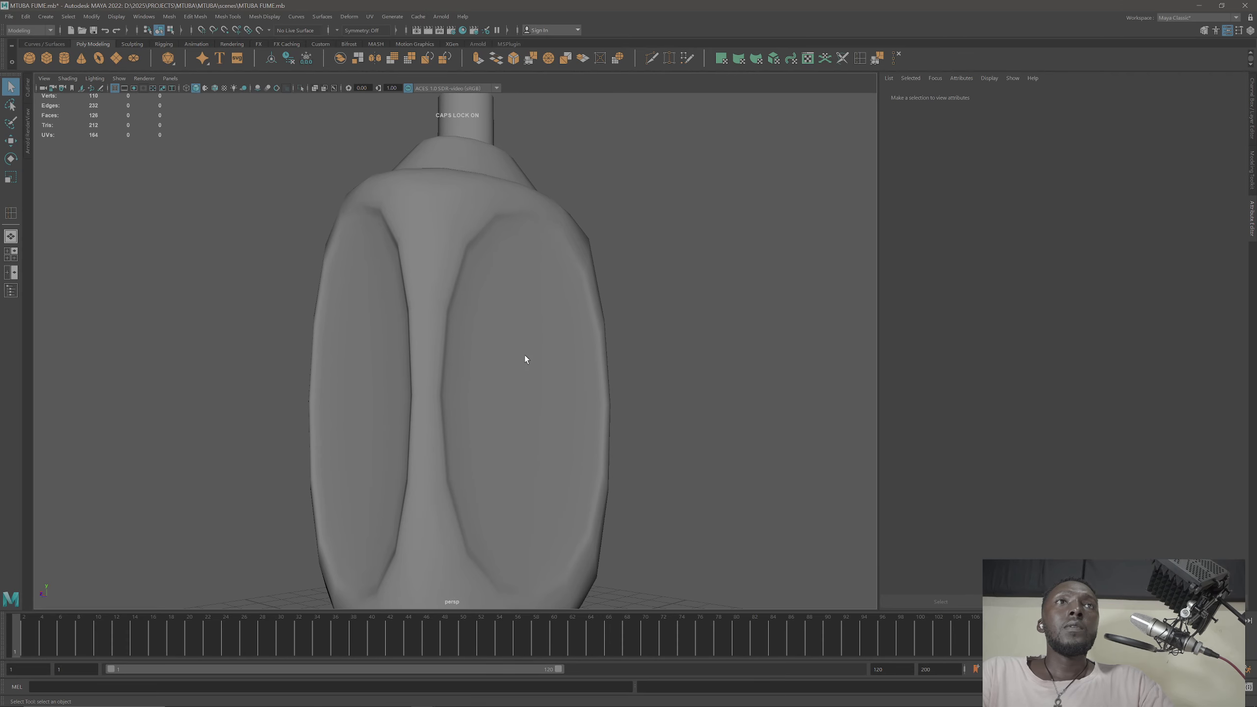
scroll(523, 360, "down", 6)
left_click_drag(522, 361, 562, 407, "alt")
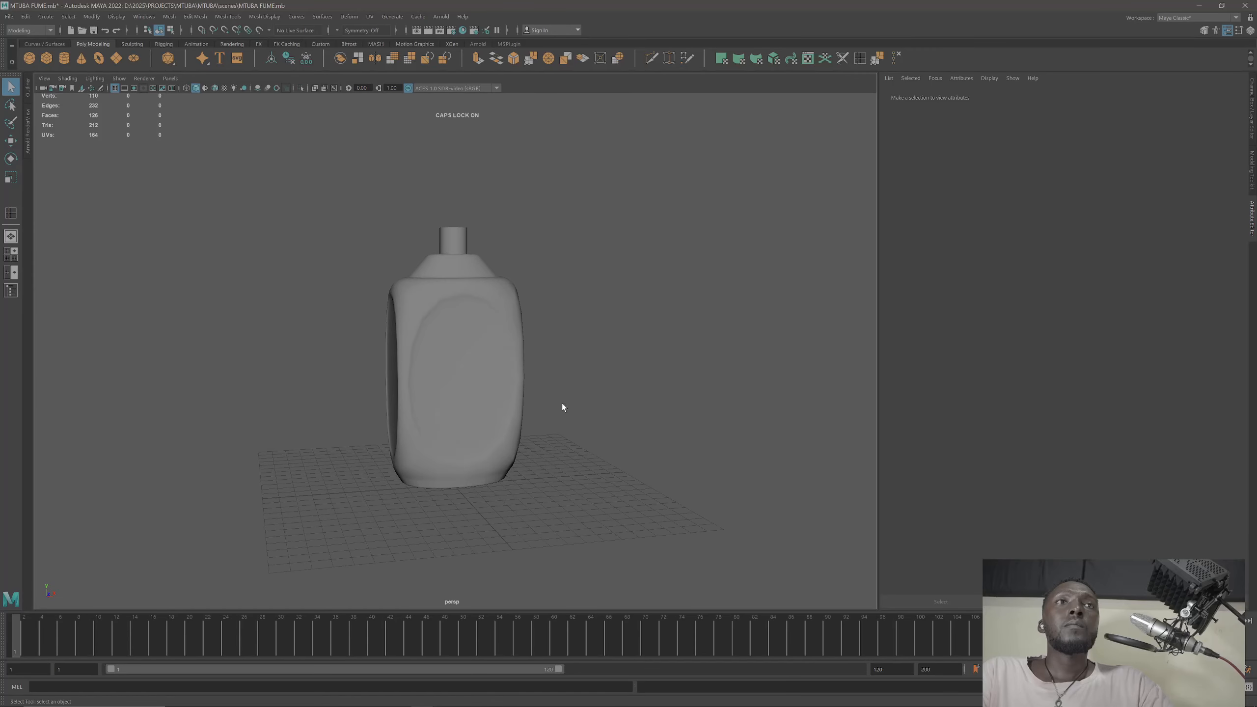
scroll(454, 465, "up", 7)
middle_click_drag(458, 489, 526, 305, "alt")
left_click_drag(493, 390, 505, 395, "alt")
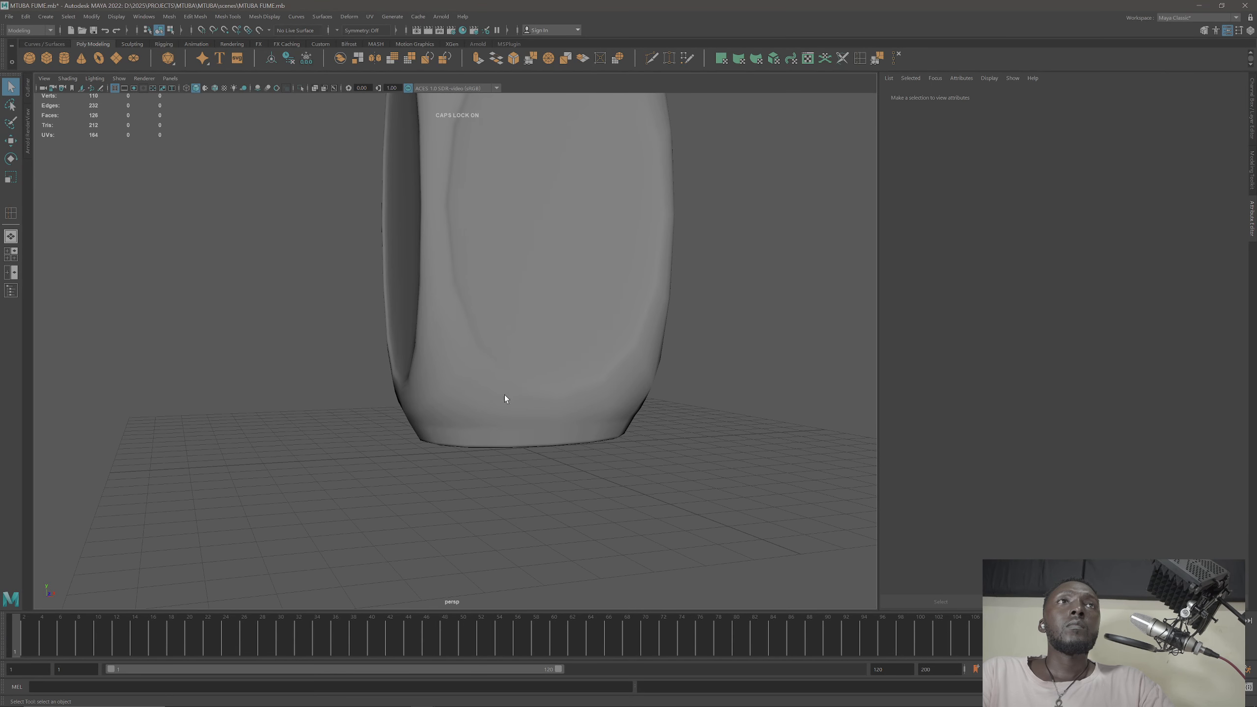
left_click(505, 401)
key("1")
scroll(454, 453, "up", 3)
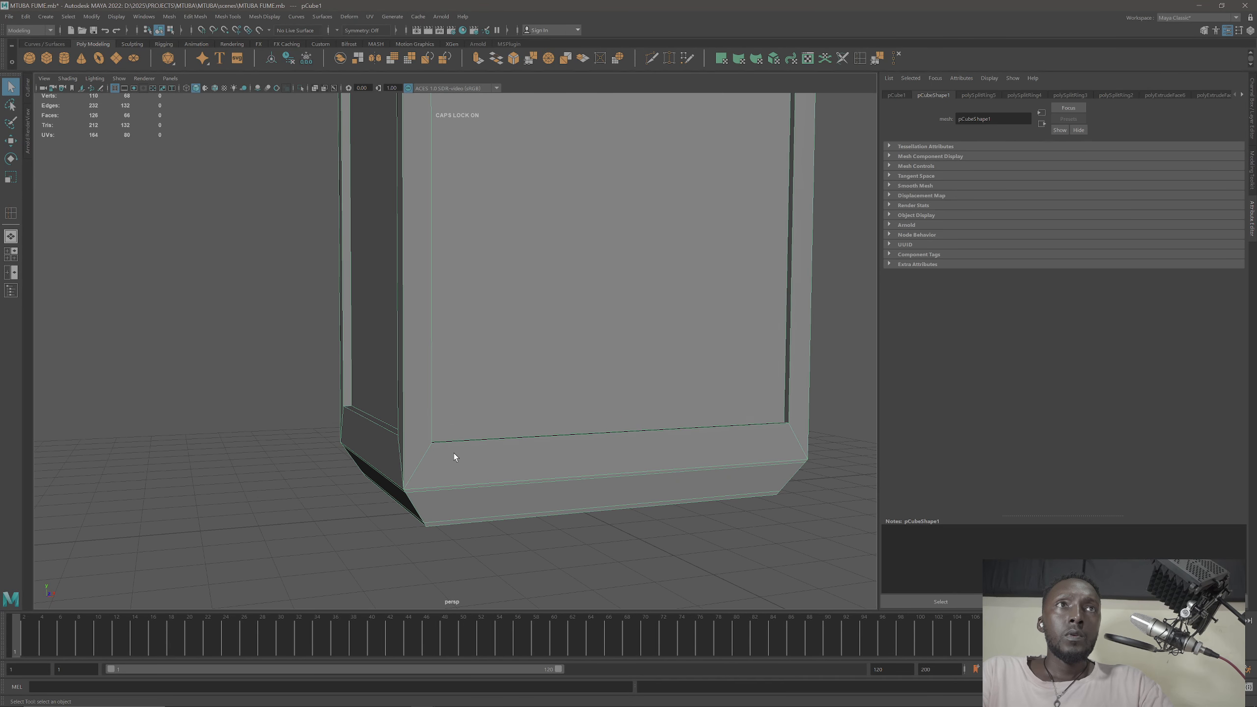
Step: Try an extra edge loop on the lower part of the body and undo it
left_click_drag(454, 453, 472, 460, "alt")
middle_click_drag(473, 459, 452, 413, "alt")
scroll(446, 402, "up", 3)
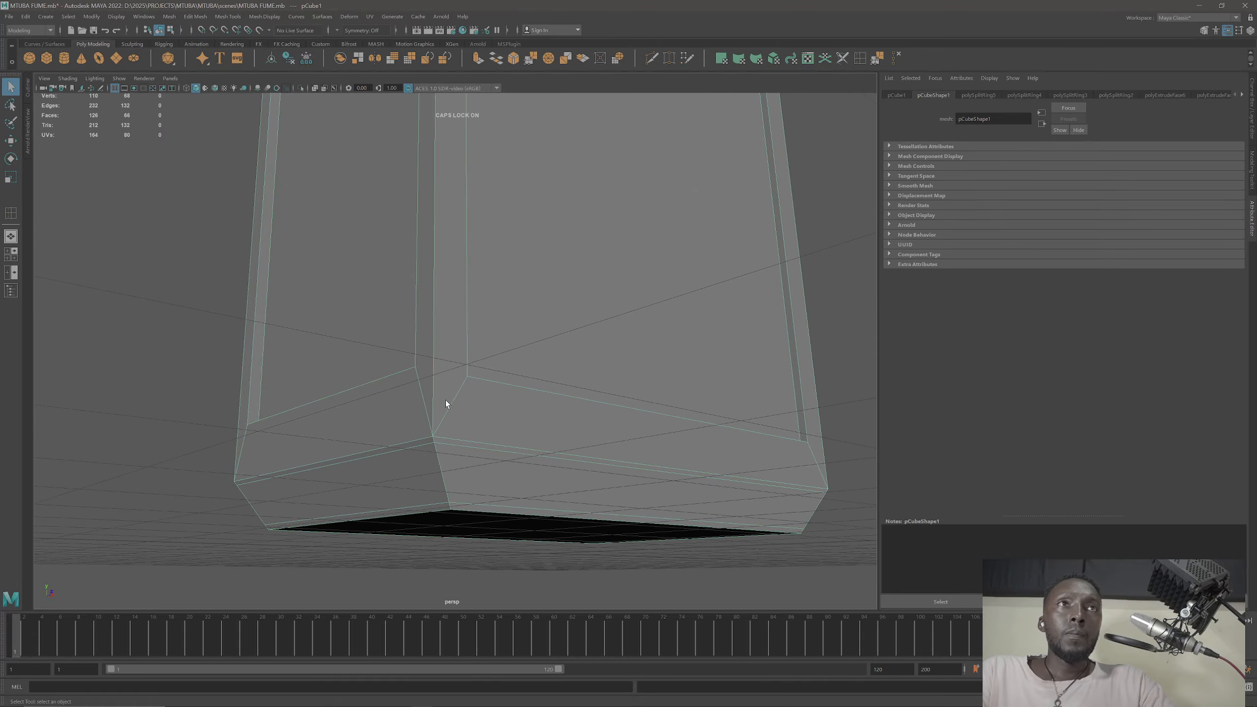
left_click_drag(446, 400, 489, 433, "alt")
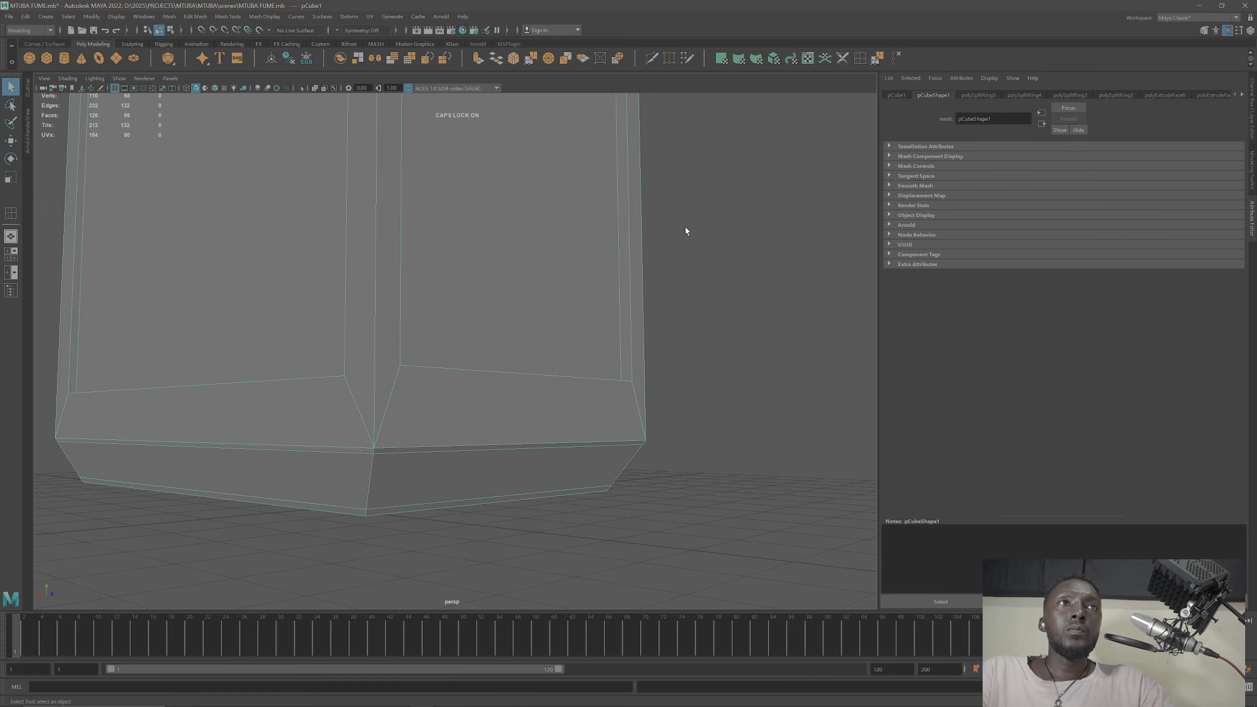
left_click(859, 59)
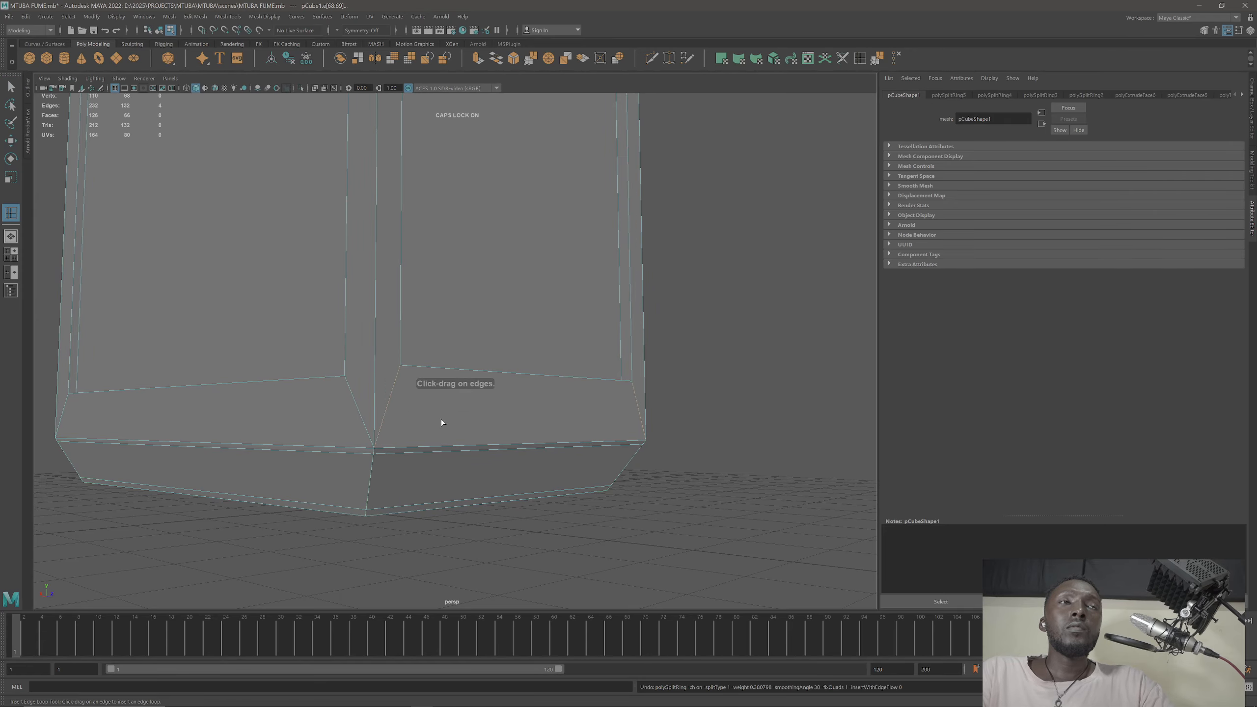
left_click_drag(441, 418, 365, 422, "alt")
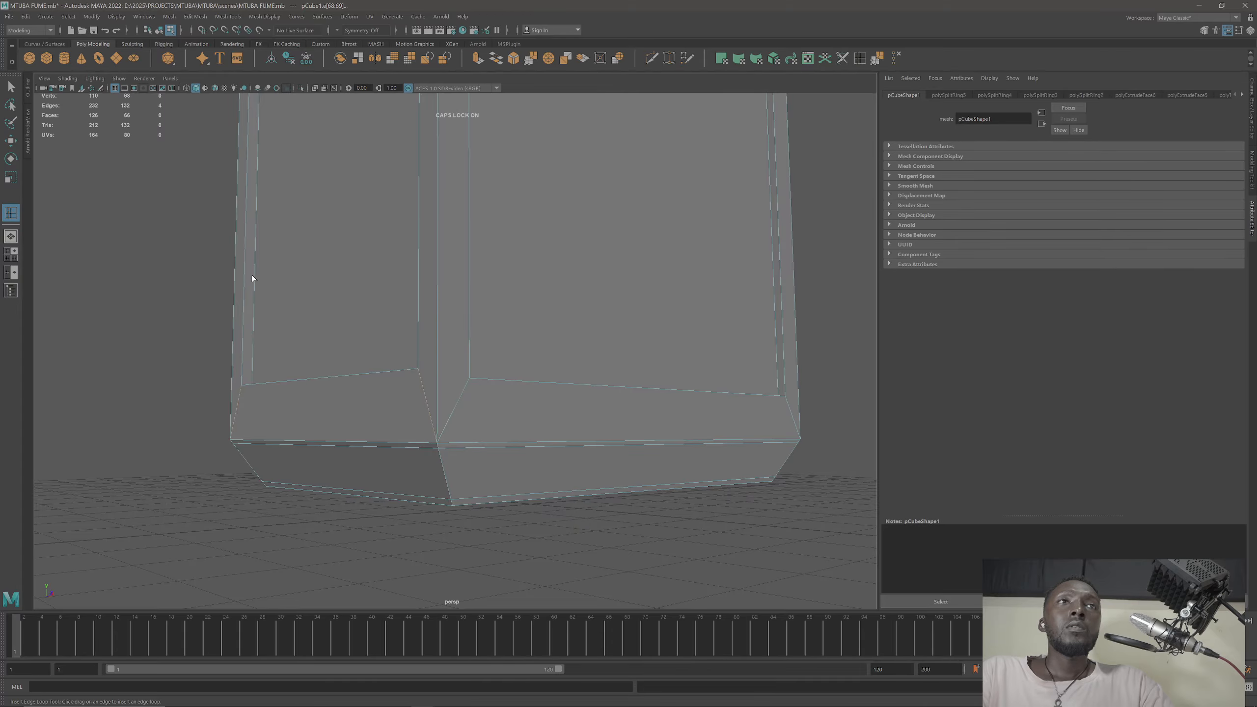
left_click_drag(416, 302, 441, 390, "alt")
Step: Preview the smoothed body in object mode, save the scene, and return the body to its unsmoothed display
key("3")
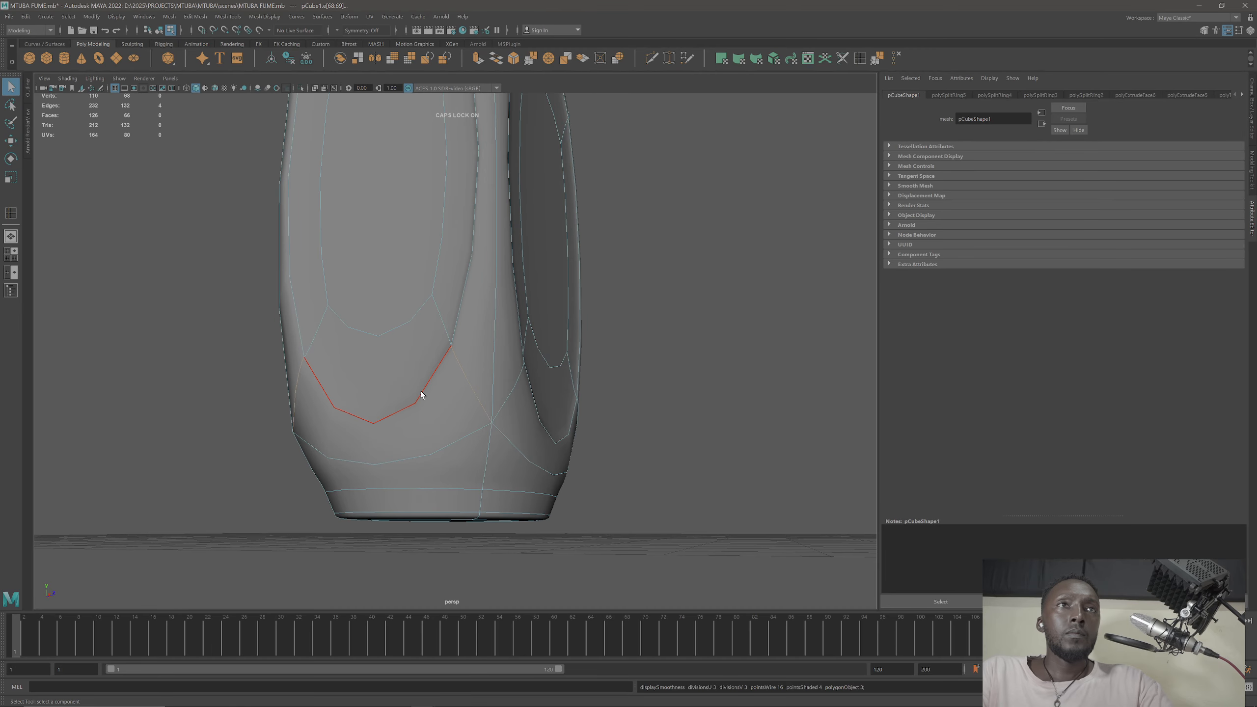
right_click_drag(440, 305, 476, 280)
left_click_drag(476, 281, 458, 382, "alt")
scroll(455, 341, "down", 3)
scroll(459, 387, "up", 1)
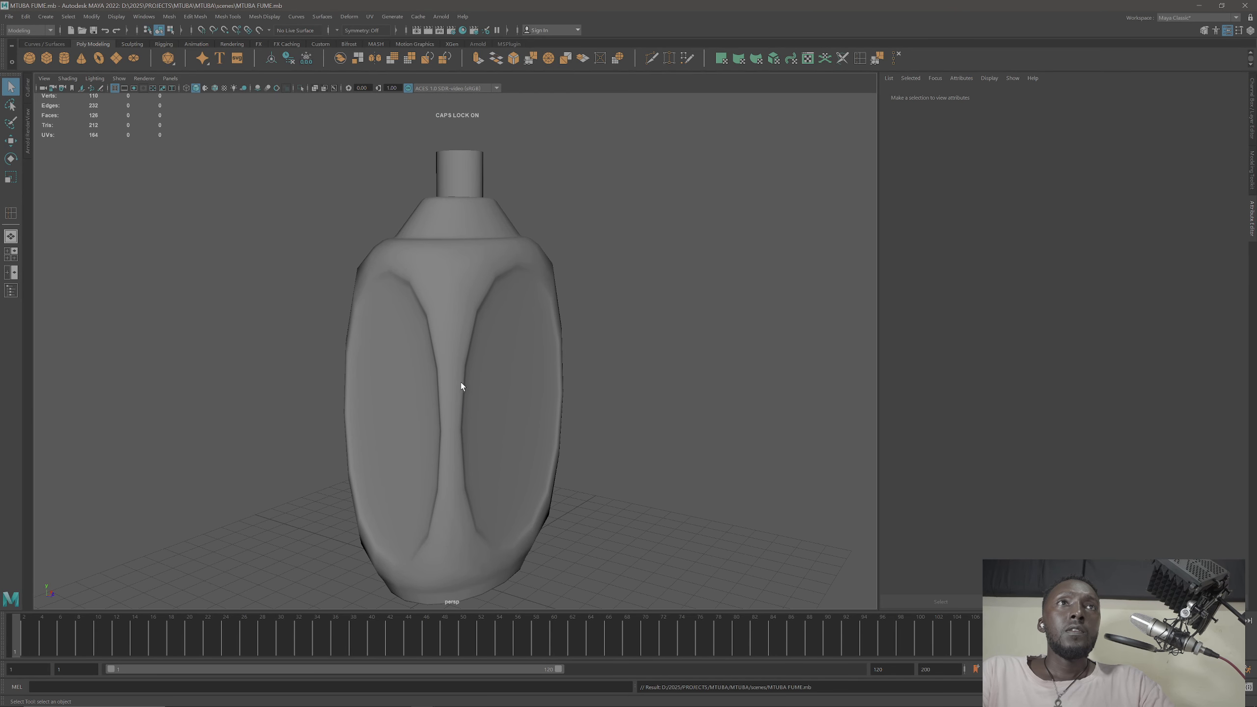
left_click(460, 382)
left_click_drag(423, 369, 390, 344, "alt")
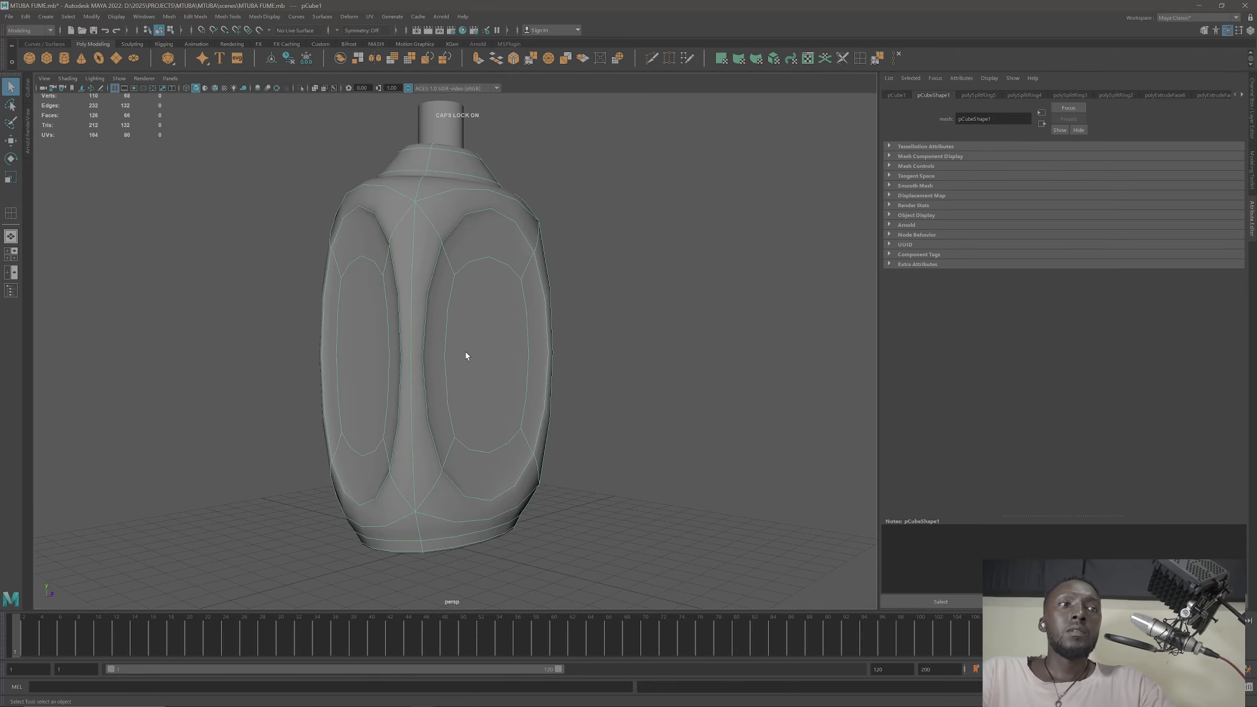
key("1")
left_click_drag(444, 397, 470, 403, "alt")
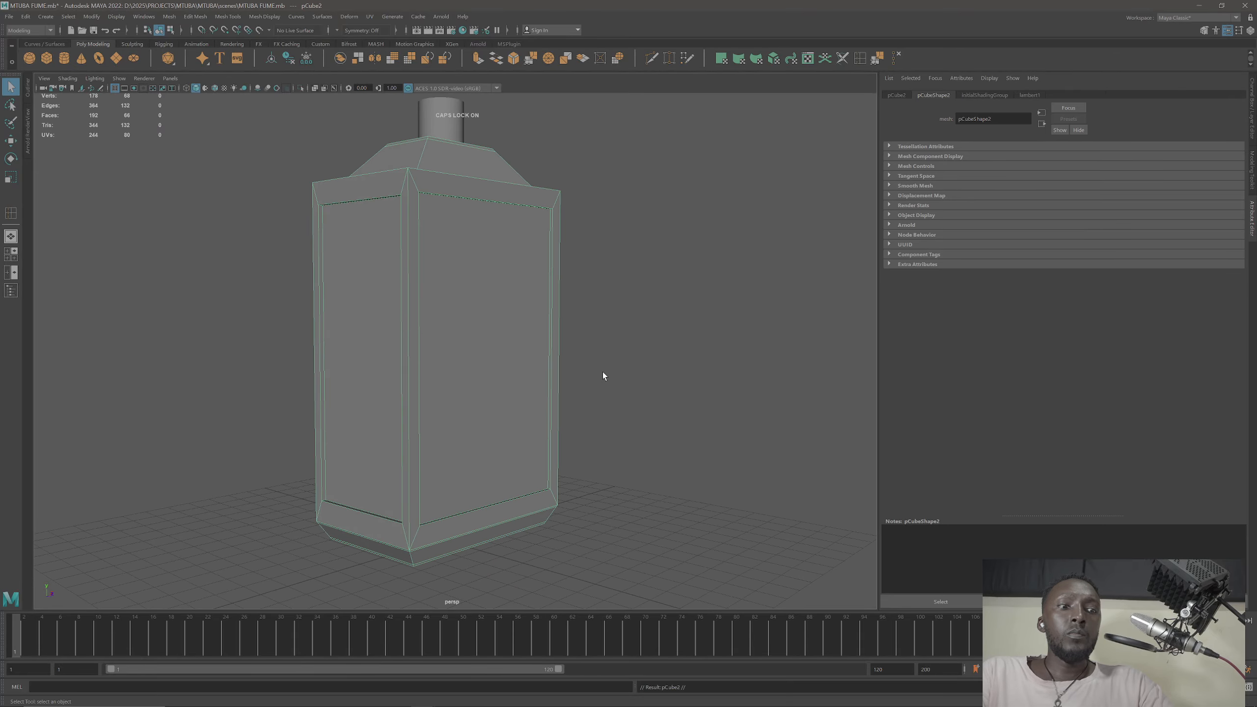
Step: Duplicate the bottle body and move the copy along Z to stand beside the original
key("ctrl+d")
key("w")
left_click_drag(489, 406, 848, 393, "alt")
key("ctrl+a")
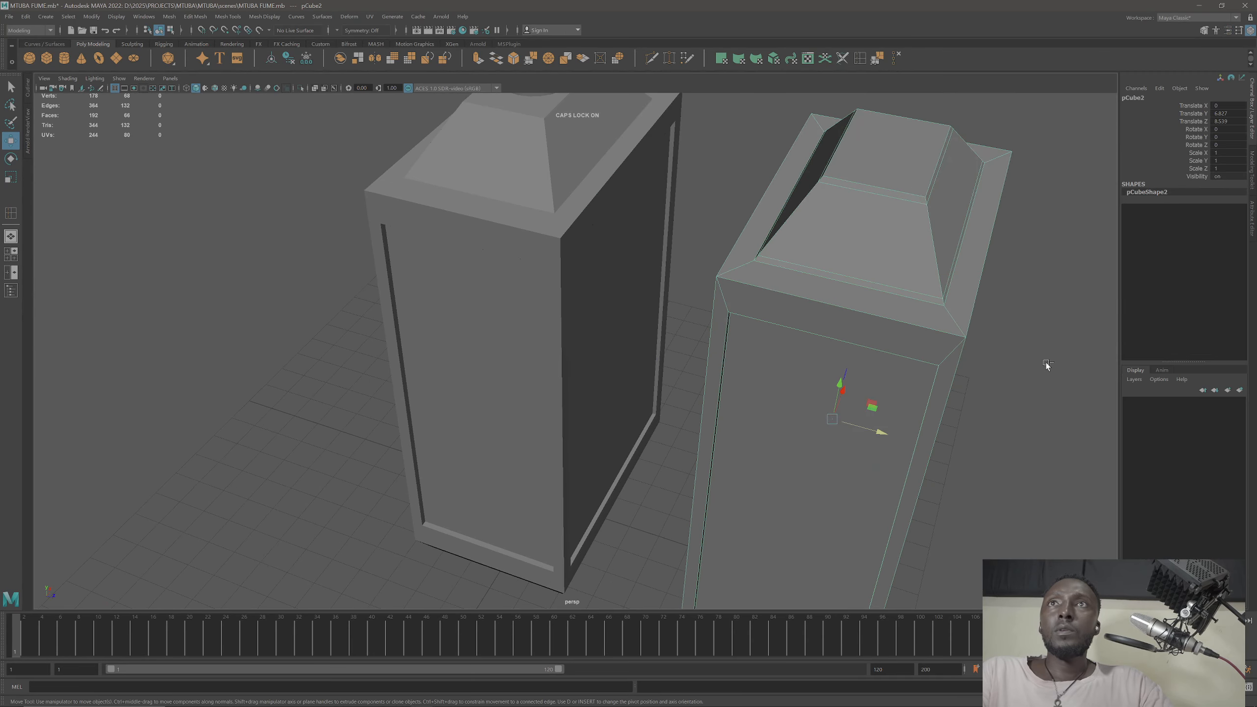
Step: Put the duplicated body on a new display layer, set the layer to Template, and hide it
left_click(1239, 389)
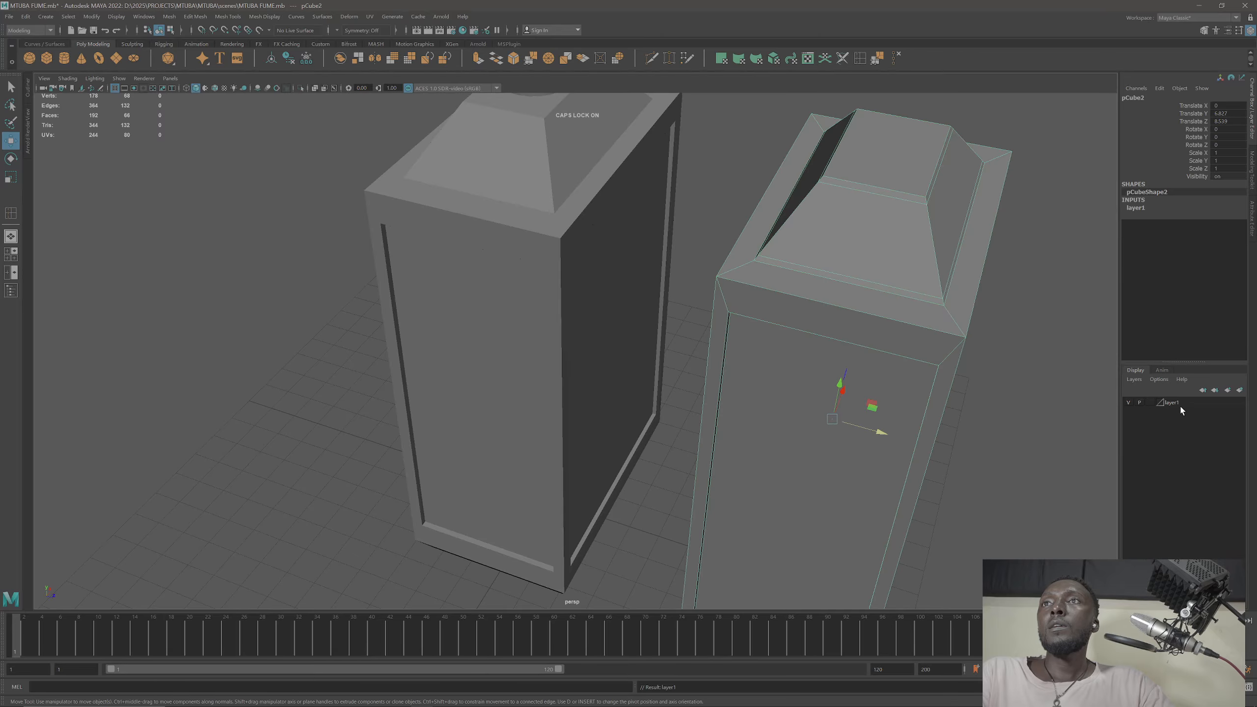
right_click(1160, 404)
left_click(1194, 428)
left_click_drag(1000, 399, 980, 387, "alt")
left_click(1150, 402)
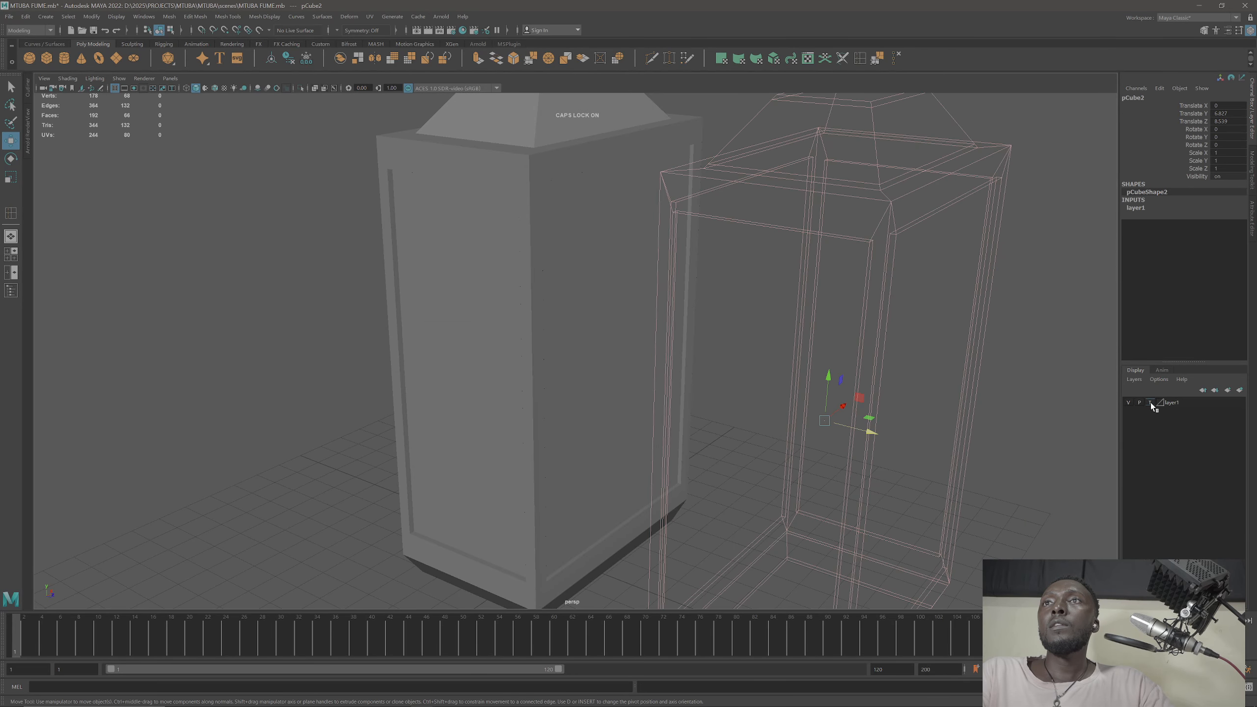
left_click(895, 315)
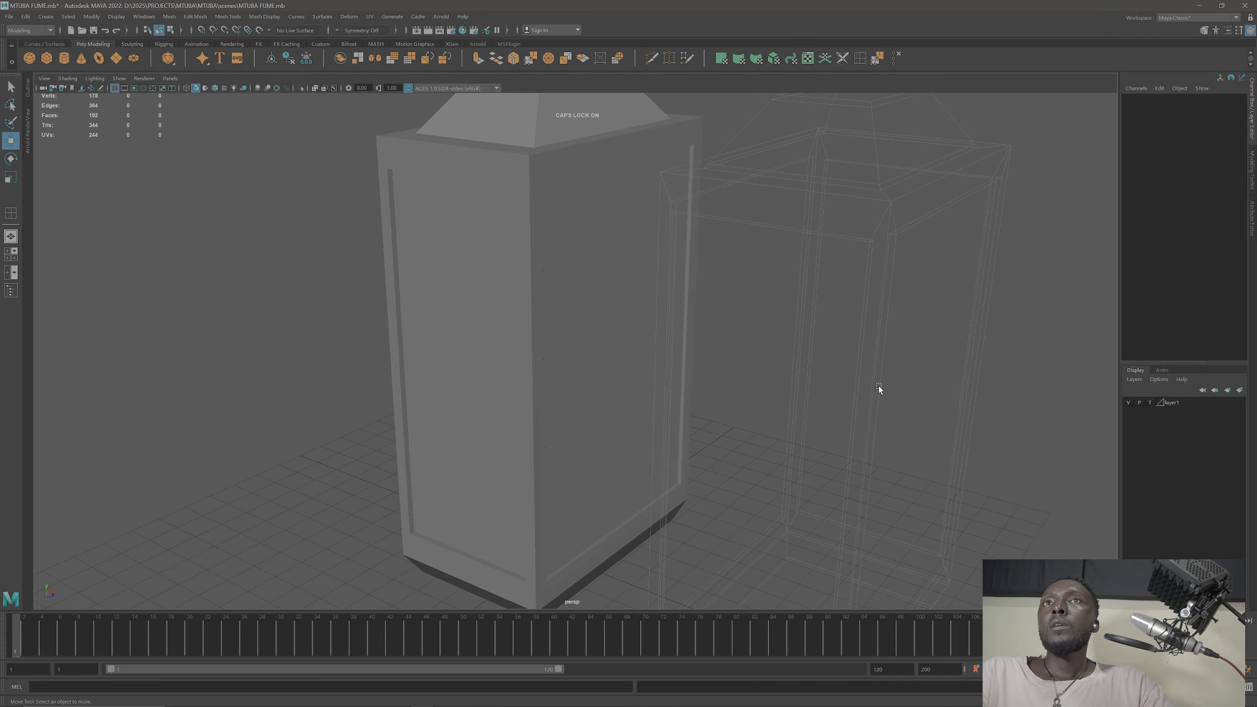
left_click_drag(962, 419, 541, 302, "alt")
left_click(1133, 402)
Step: Apply Smooth to the original body with 2 divisions and return to object mode
left_click(525, 286)
key("3")
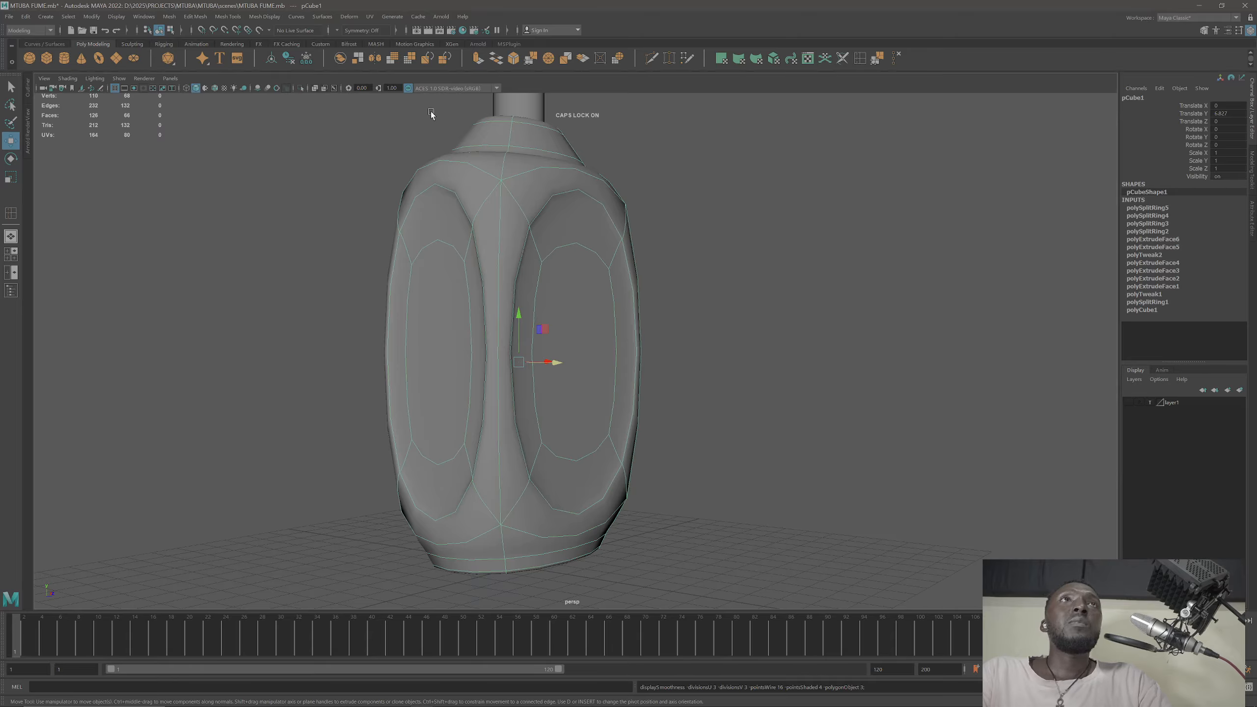
left_click(391, 58)
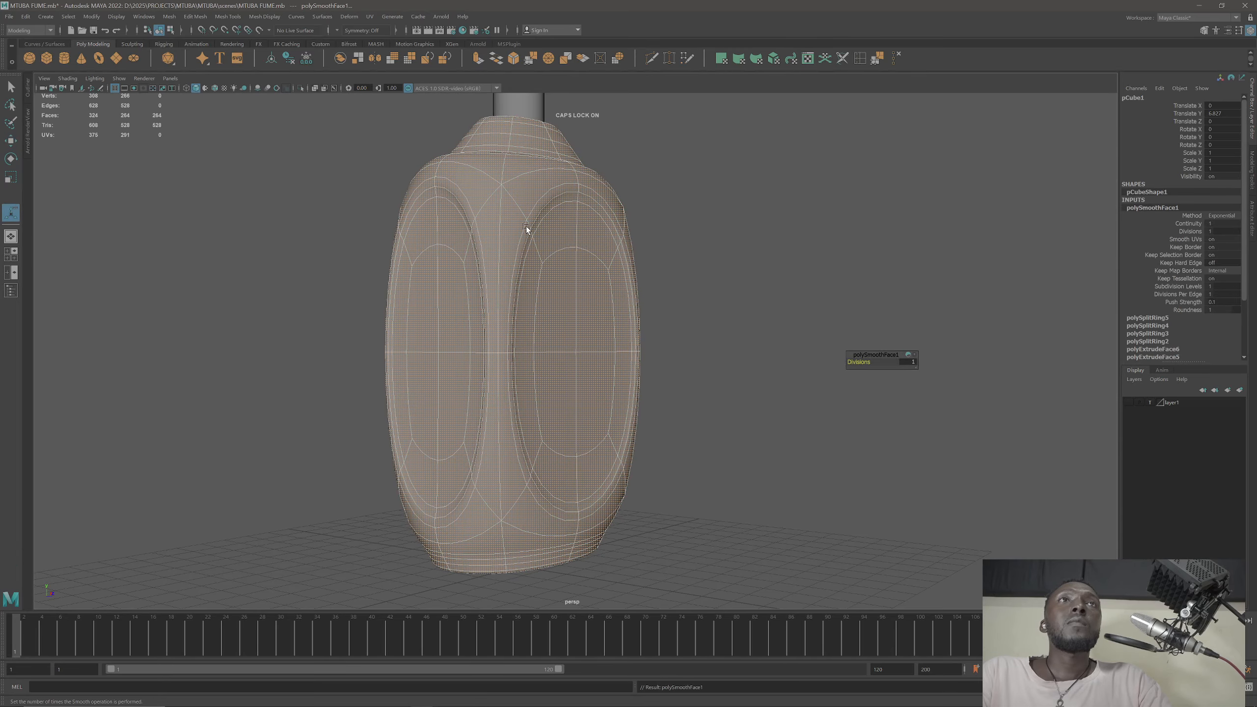
left_click(912, 361)
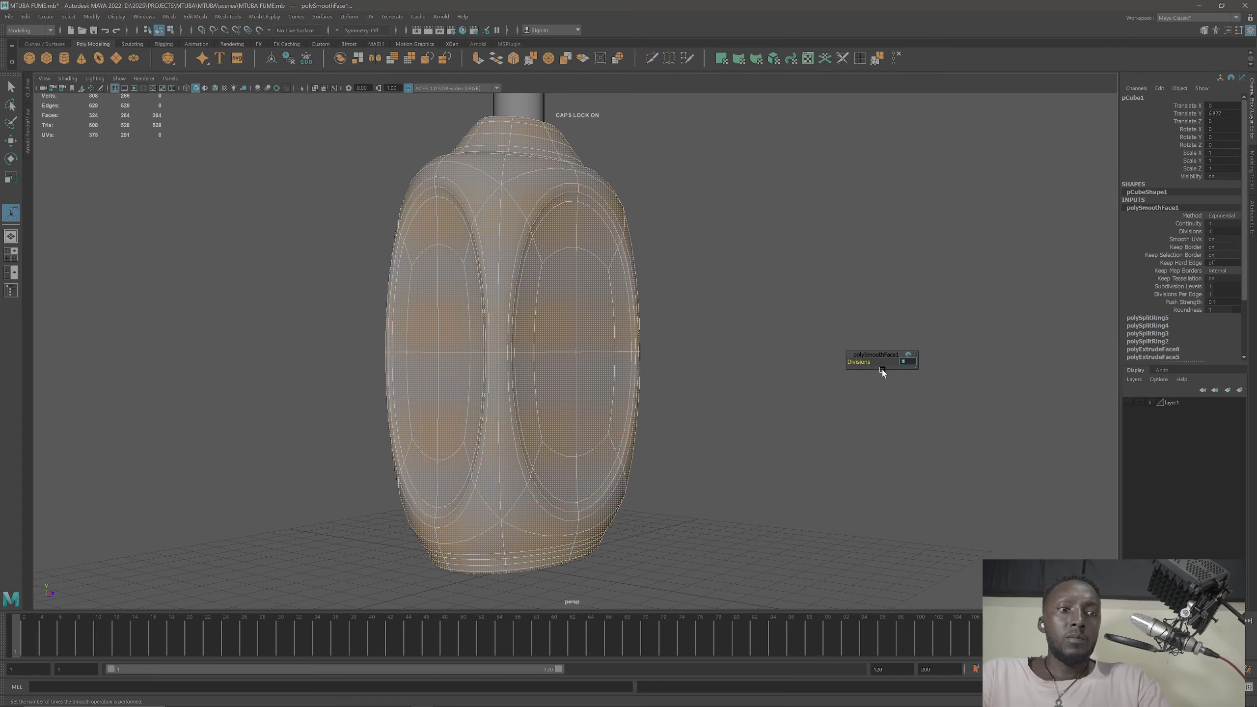
type("2")
key("Return")
left_click_drag(783, 395, 584, 219, "alt")
right_click_drag(584, 216, 608, 202)
left_click(797, 242)
Step: Select the edge loop at the foot of the sloped shoulder and scale it slightly inward
left_click_drag(797, 242, 766, 308, "alt")
left_click(677, 420)
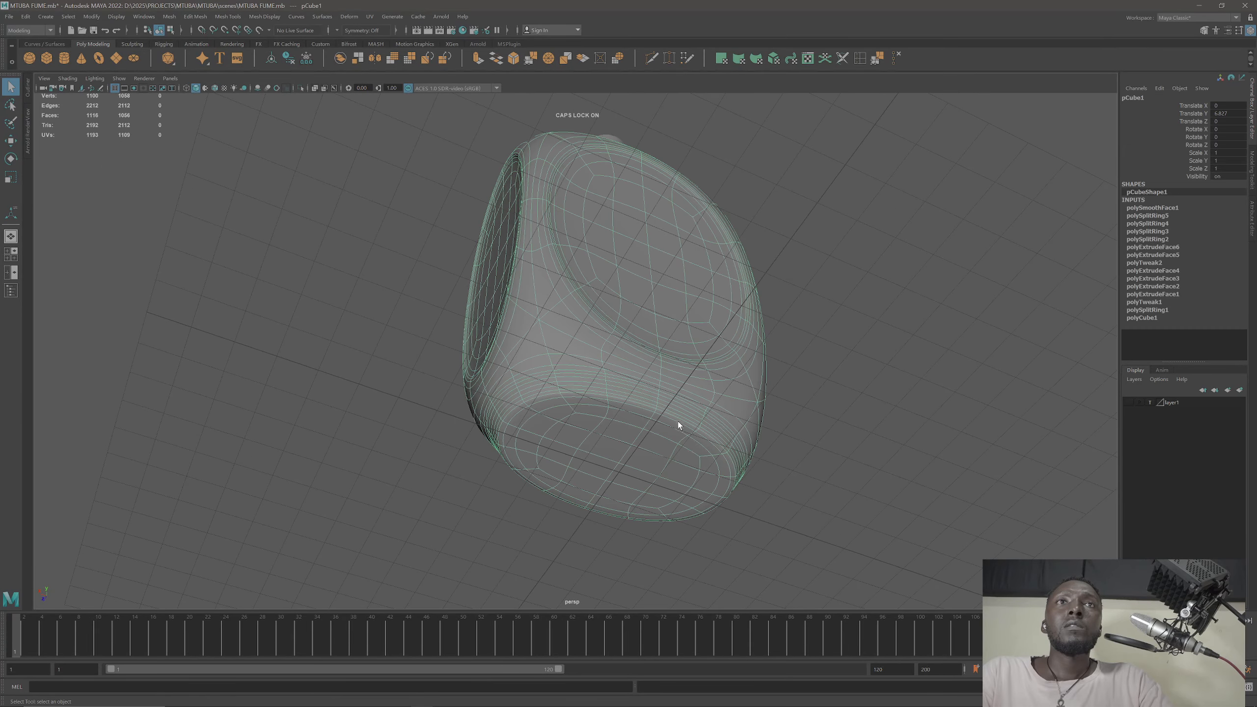
left_click_drag(677, 420, 639, 491, "alt")
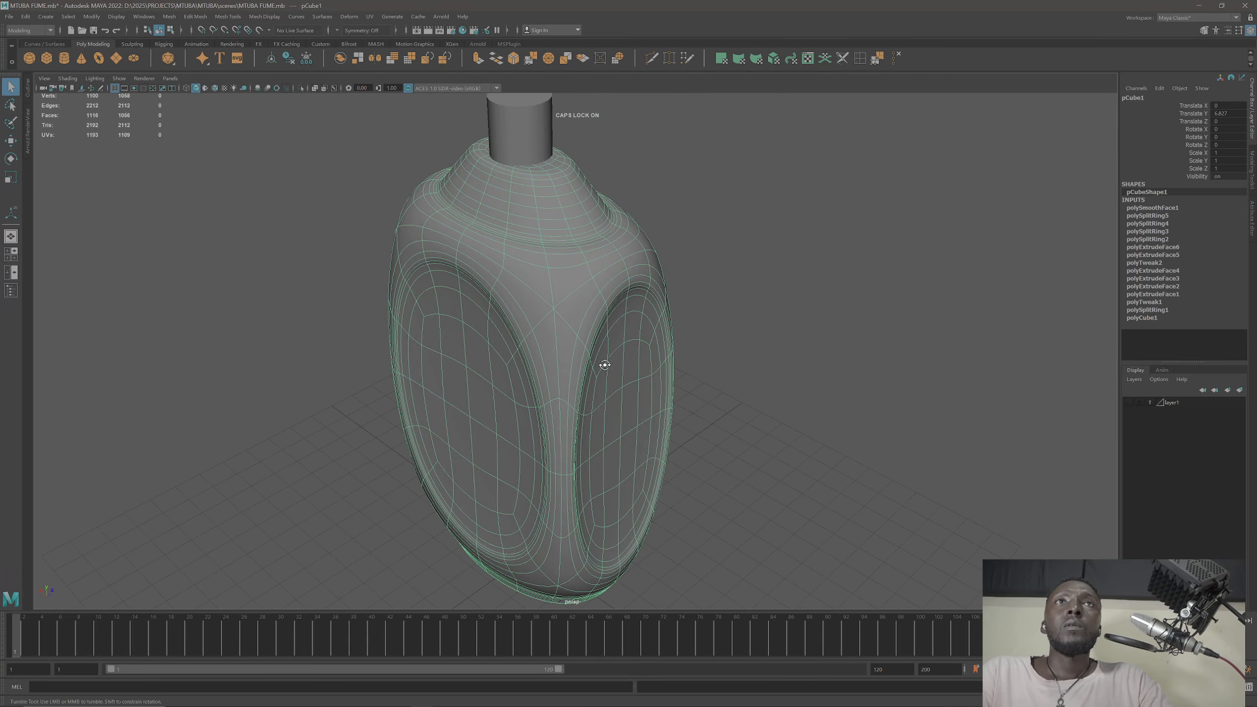
left_click_drag(604, 359, 699, 322, "alt")
left_click(699, 322)
left_click_drag(570, 288, 601, 341, "alt")
scroll(601, 342, "up", 5)
left_click(603, 345)
right_click_drag(603, 345, 605, 316)
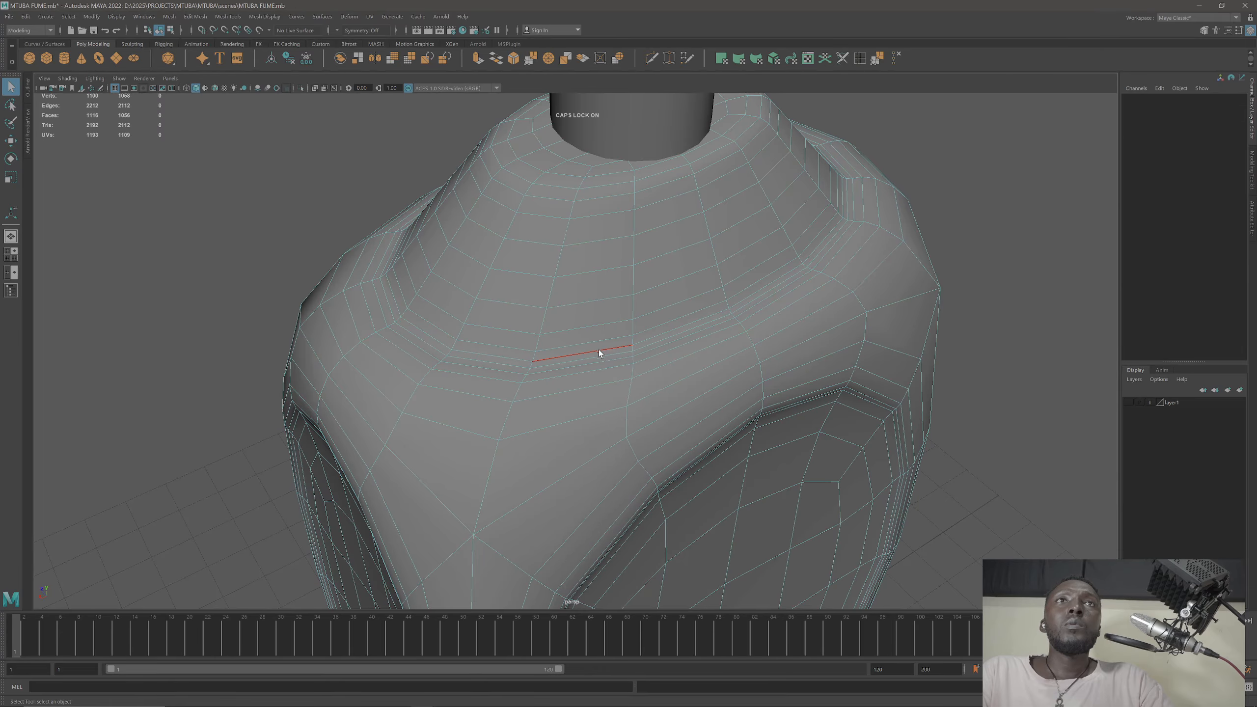
double_click(596, 350)
left_click_drag(596, 349, 595, 370, "alt")
key("r")
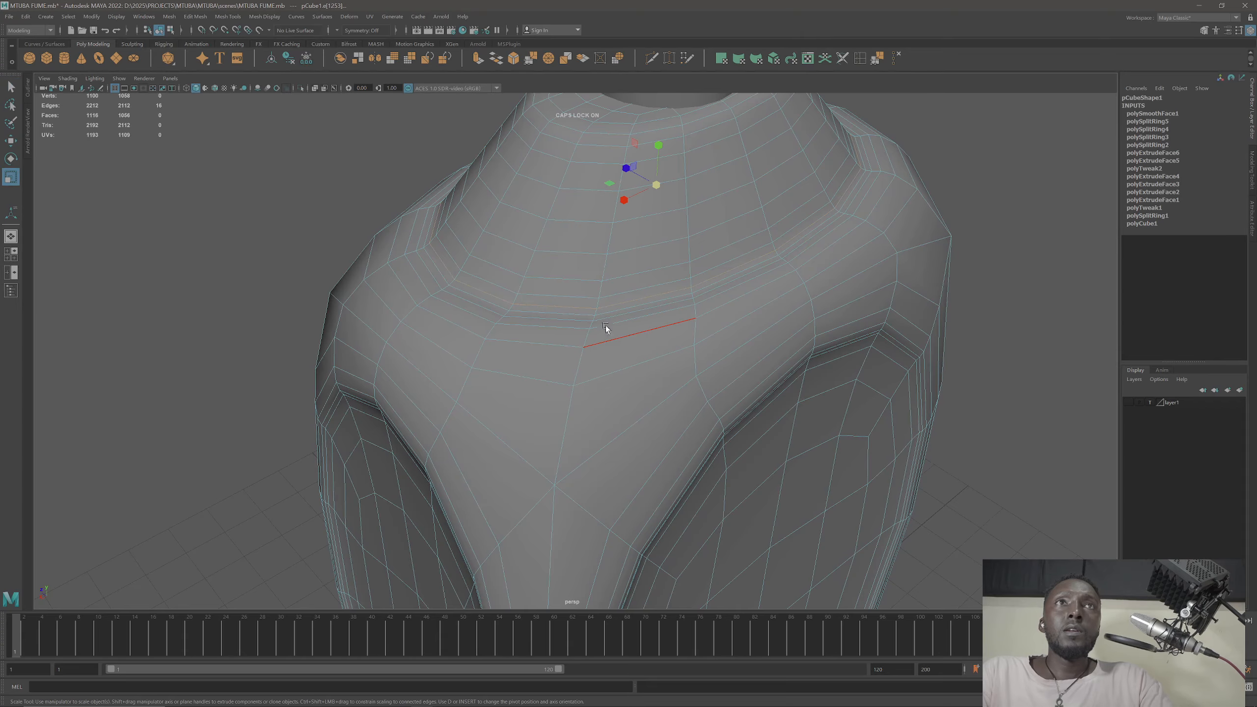
left_click_drag(654, 184, 646, 185)
Step: Insert two edge loops close to the crease at the foot of the sloped shoulder, and return to object mode
left_click_drag(682, 343, 623, 289, "alt")
left_click(860, 58)
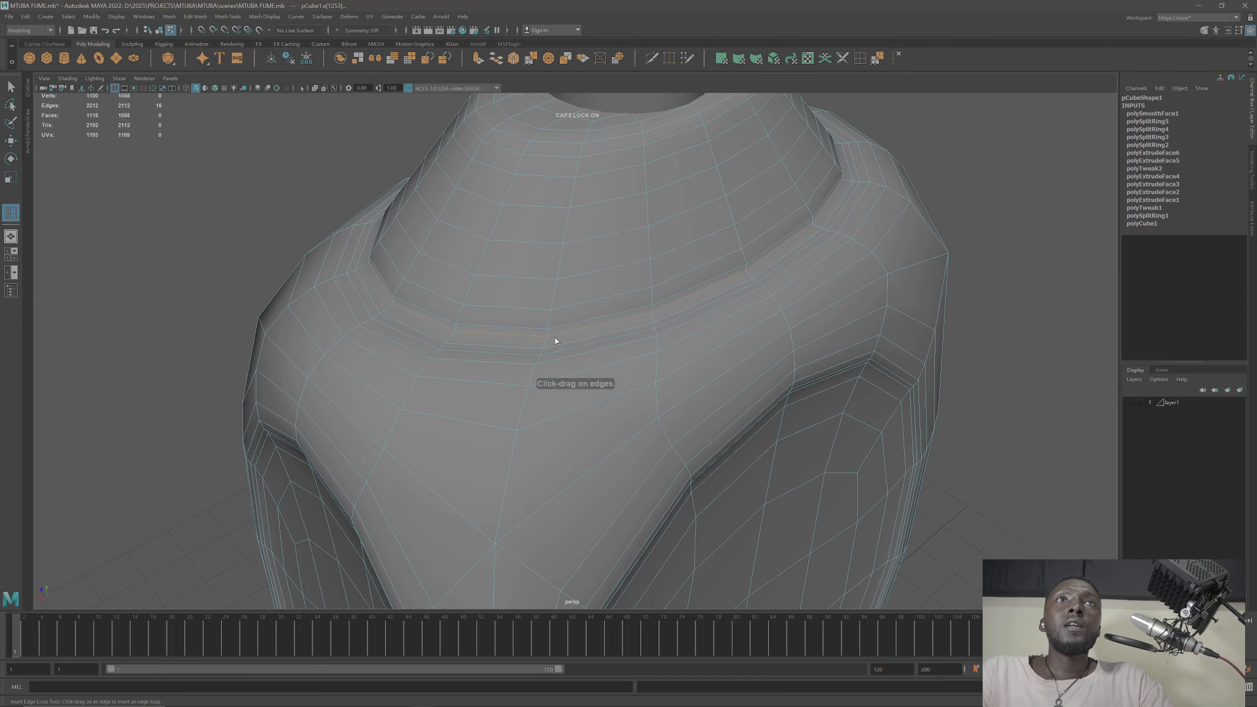
left_click_drag(541, 342, 519, 351)
scroll(547, 335, "up", 6)
key("q")
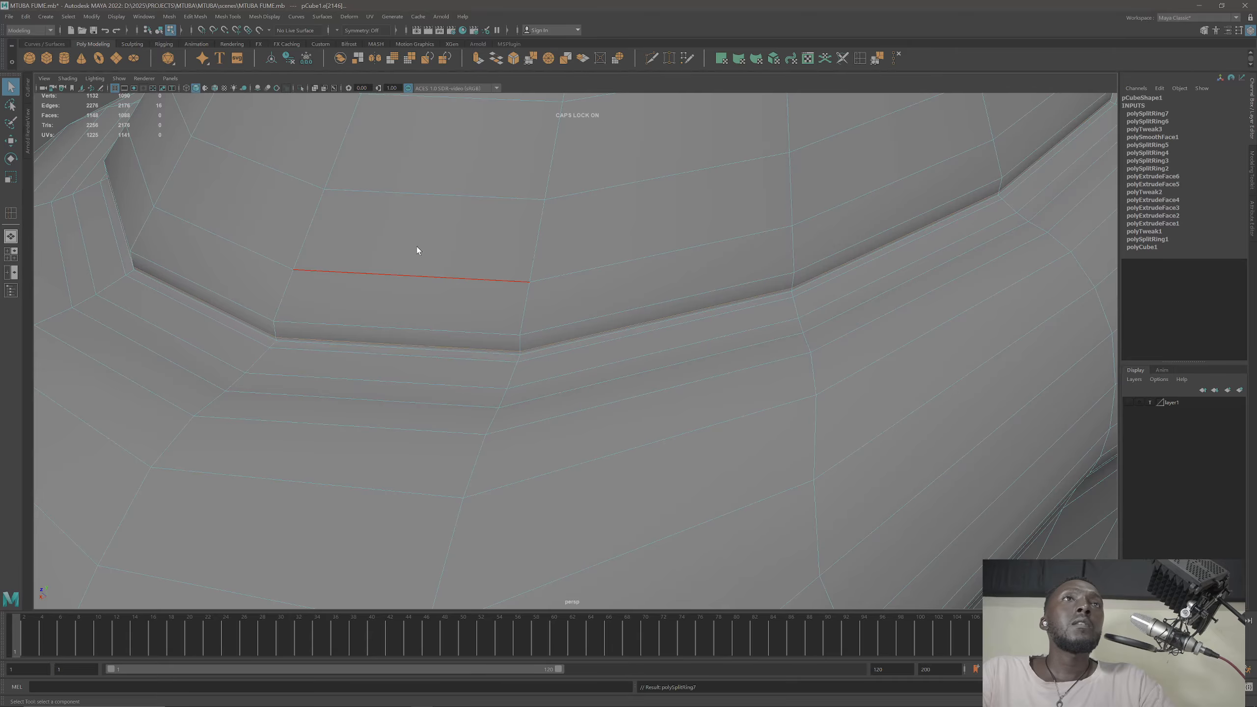
right_click_drag(416, 246, 463, 224)
scroll(569, 277, "down", 7)
left_click(366, 265)
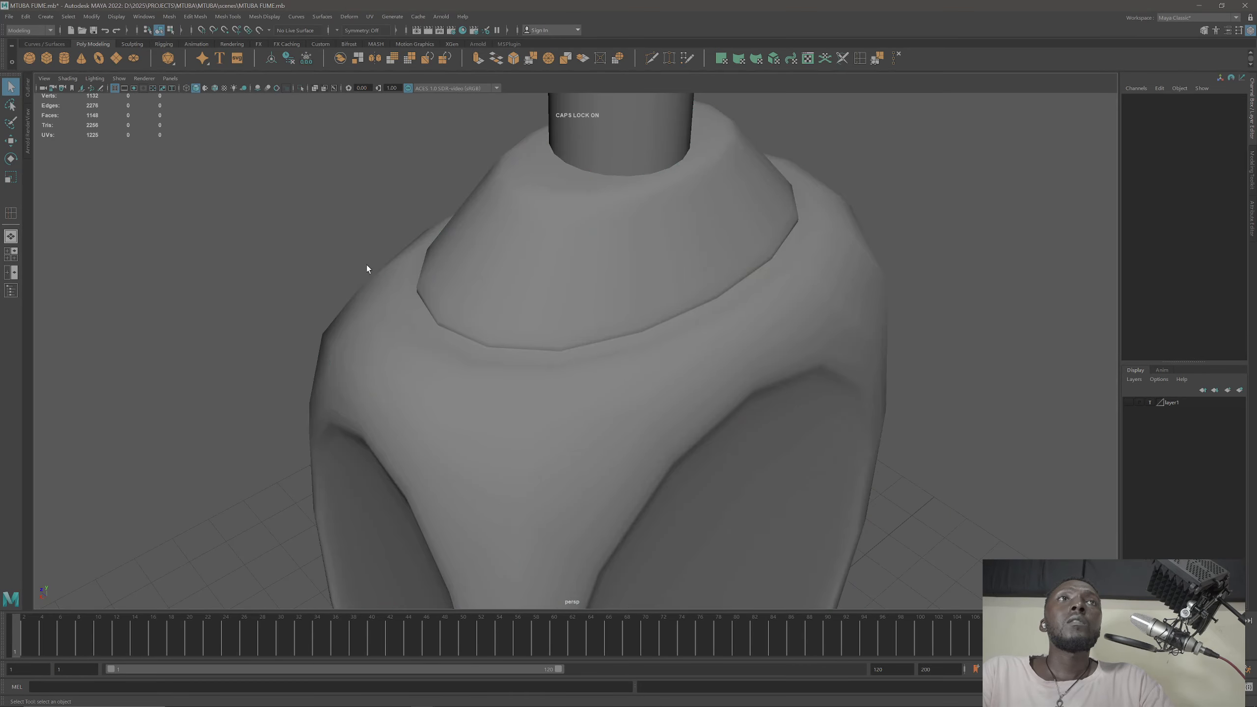
Step: Display the body as a smoothed preview with its sharpened shoulder crease, and deselect it
left_click_drag(366, 265, 411, 263, "alt")
middle_click_drag(548, 198, 541, 412, "alt")
left_click(572, 295)
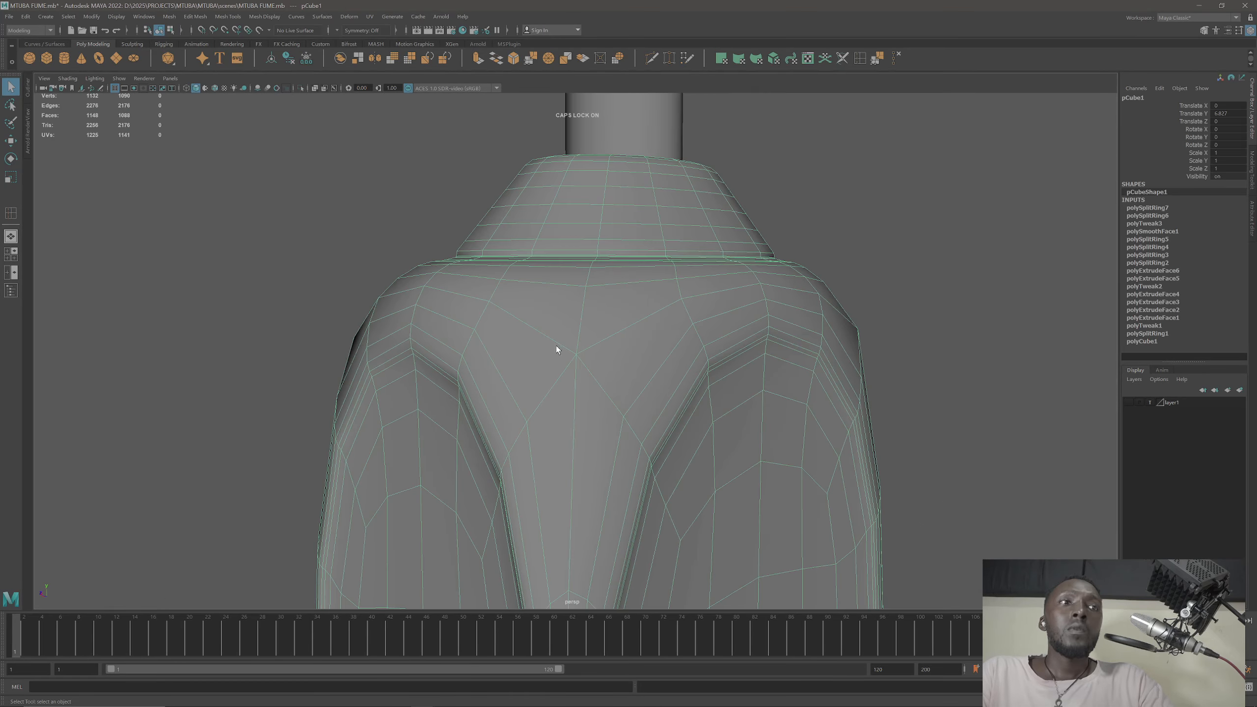
key("3")
left_click(858, 199)
left_click_drag(858, 200, 742, 352, "alt")
scroll(540, 313, "down", 10)
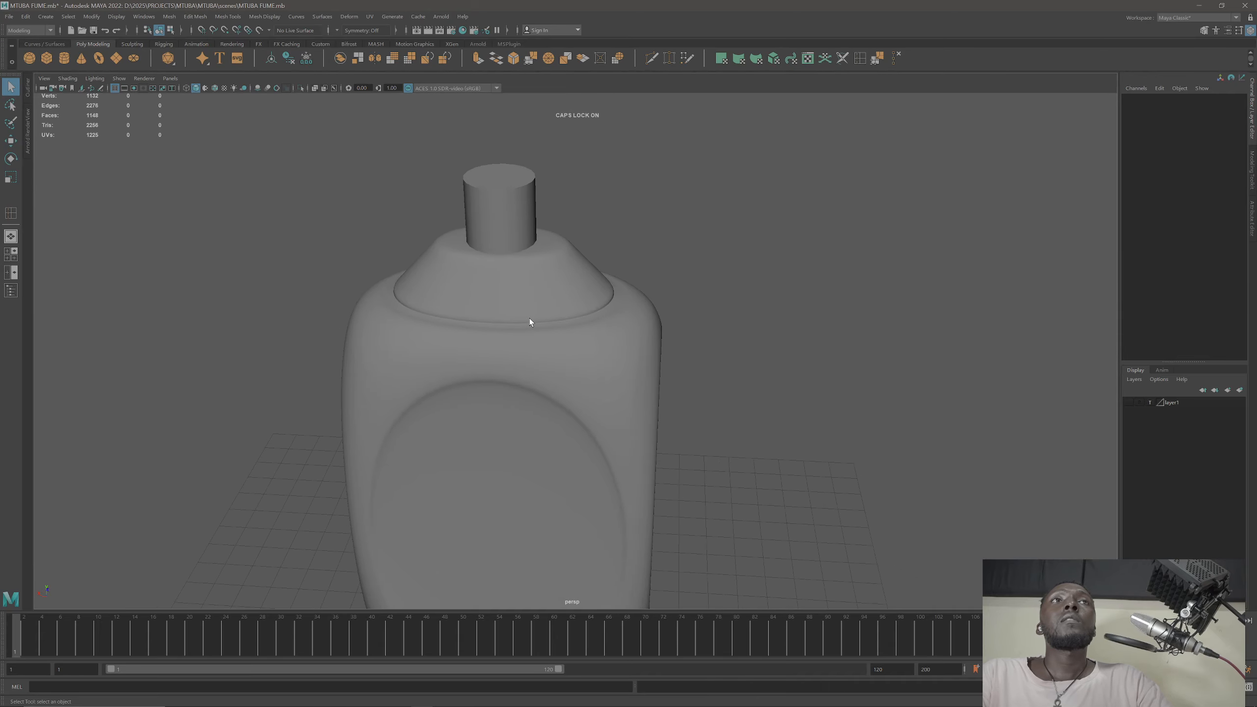
Step: Examine the smoothed bottle from all sides, checking the recessed panels, shoulder, neck and base
left_click_drag(540, 389, 477, 395, "alt")
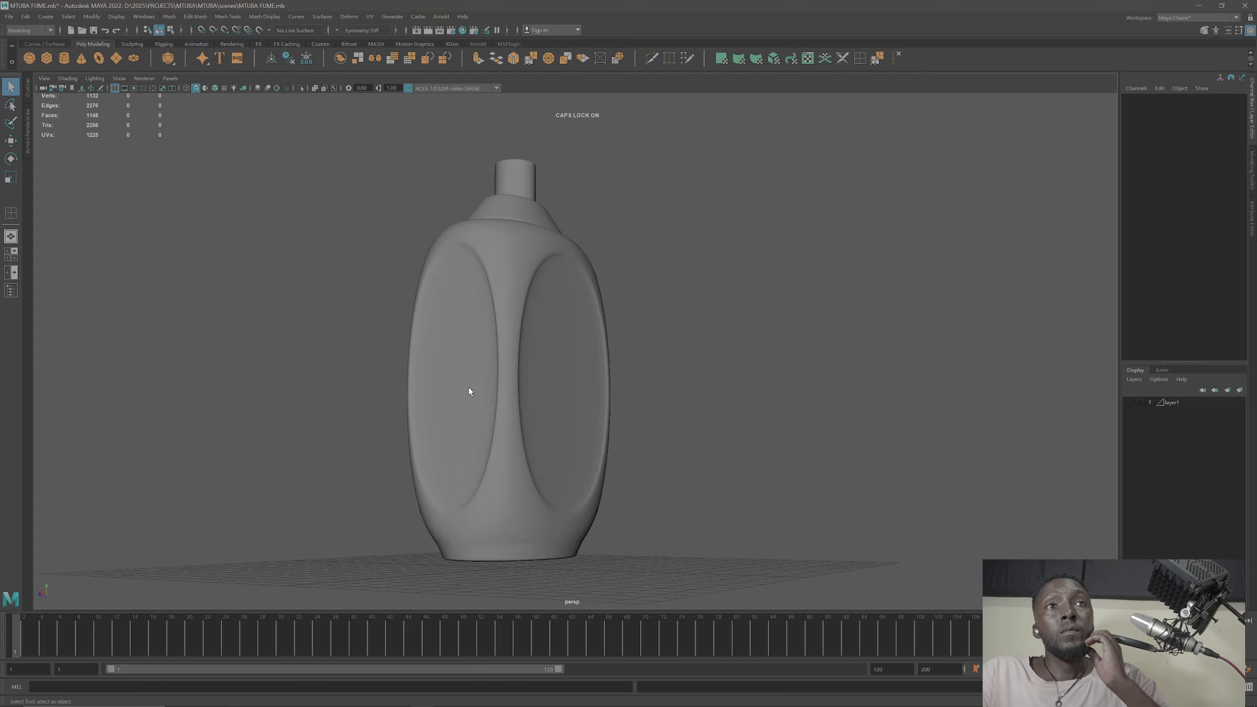
left_click_drag(448, 381, 595, 353, "alt")
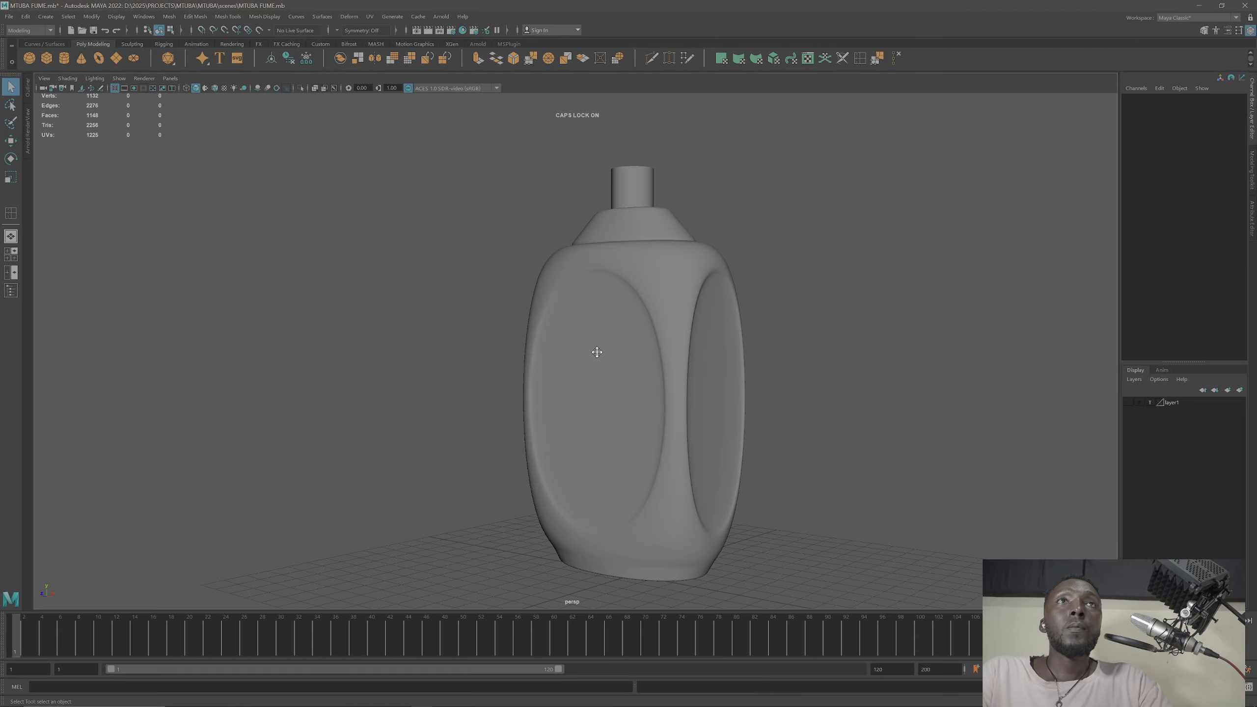
scroll(515, 299, "up", 6)
left_click_drag(517, 291, 550, 440, "alt")
left_click(497, 431)
middle_click_drag(550, 440, 226, 216, "alt")
left_click(618, 285)
left_click_drag(619, 285, 503, 263, "alt")
scroll(495, 287, "down", 5)
left_click(498, 250)
middle_click_drag(502, 263, 592, 345, "alt")
left_click(662, 345)
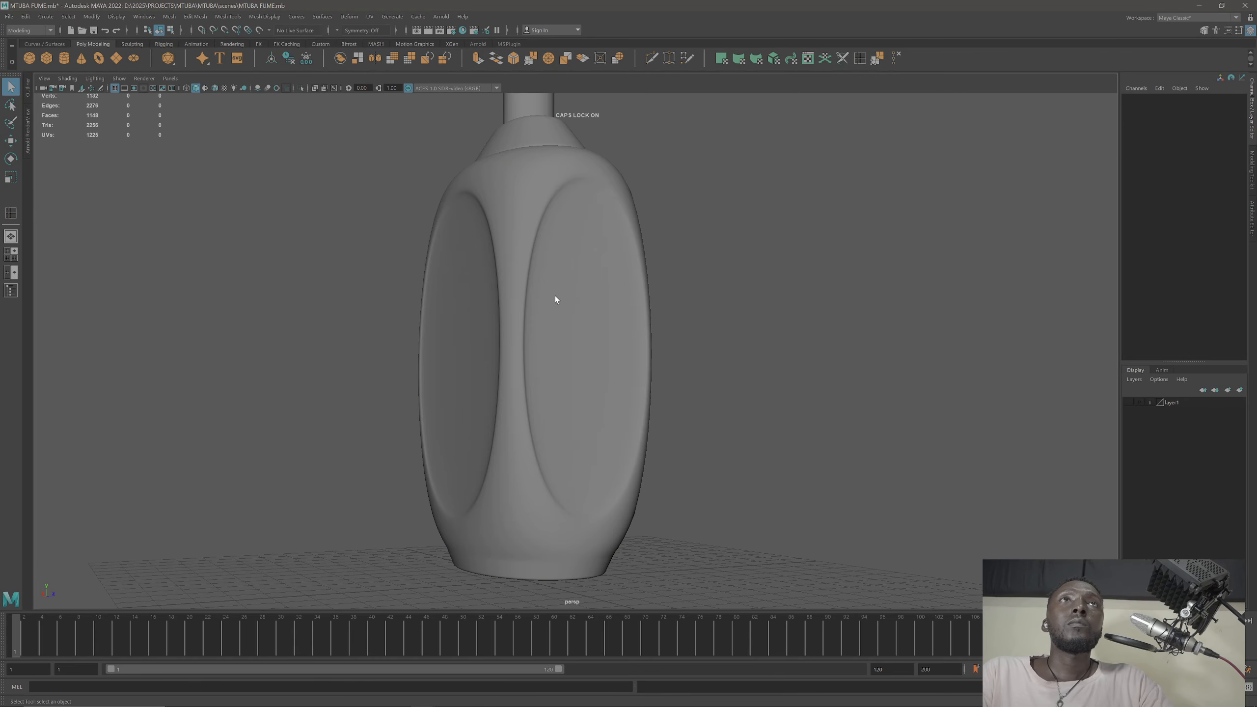
Step: Select the bottle body and bring up its attributes
left_click_drag(588, 301, 542, 301, "alt")
middle_click_drag(542, 300, 526, 411, "alt")
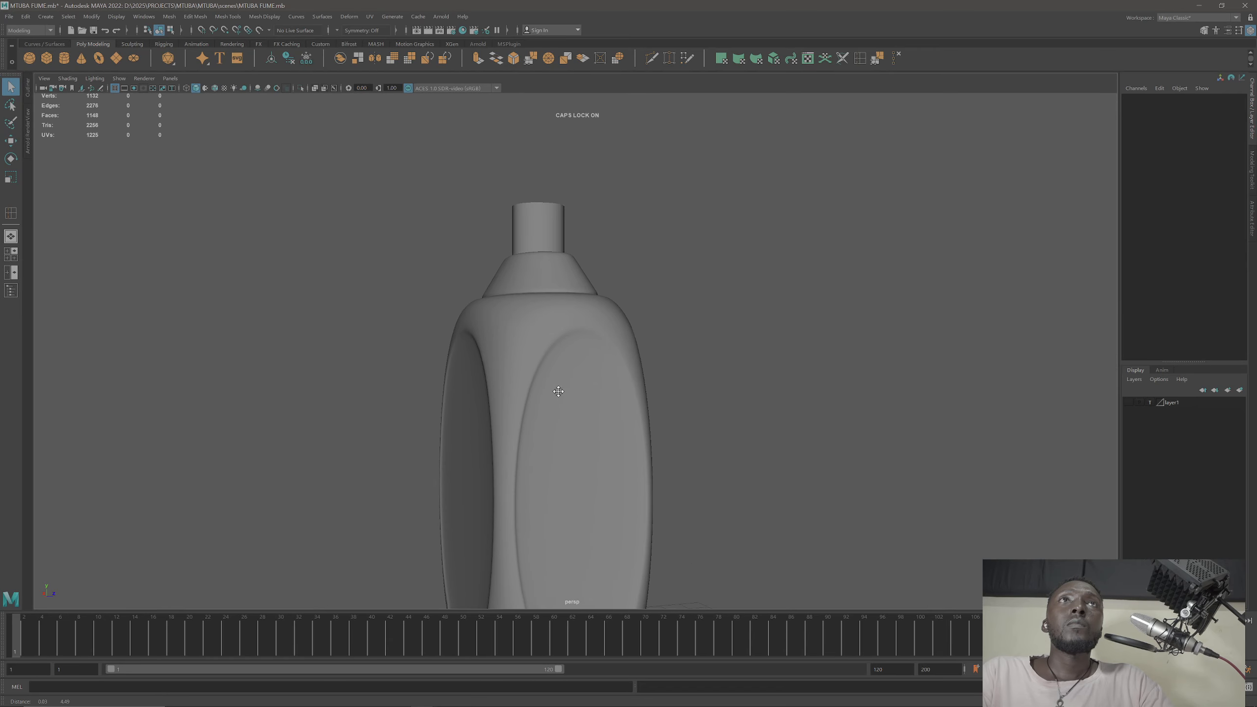
left_click(491, 360)
mouse_move(563, 347)
left_mouse_down("alt")
mouse_move(532, 351)
mouse_move(555, 339)
left_mouse_up("alt")
key("ctrl+a")
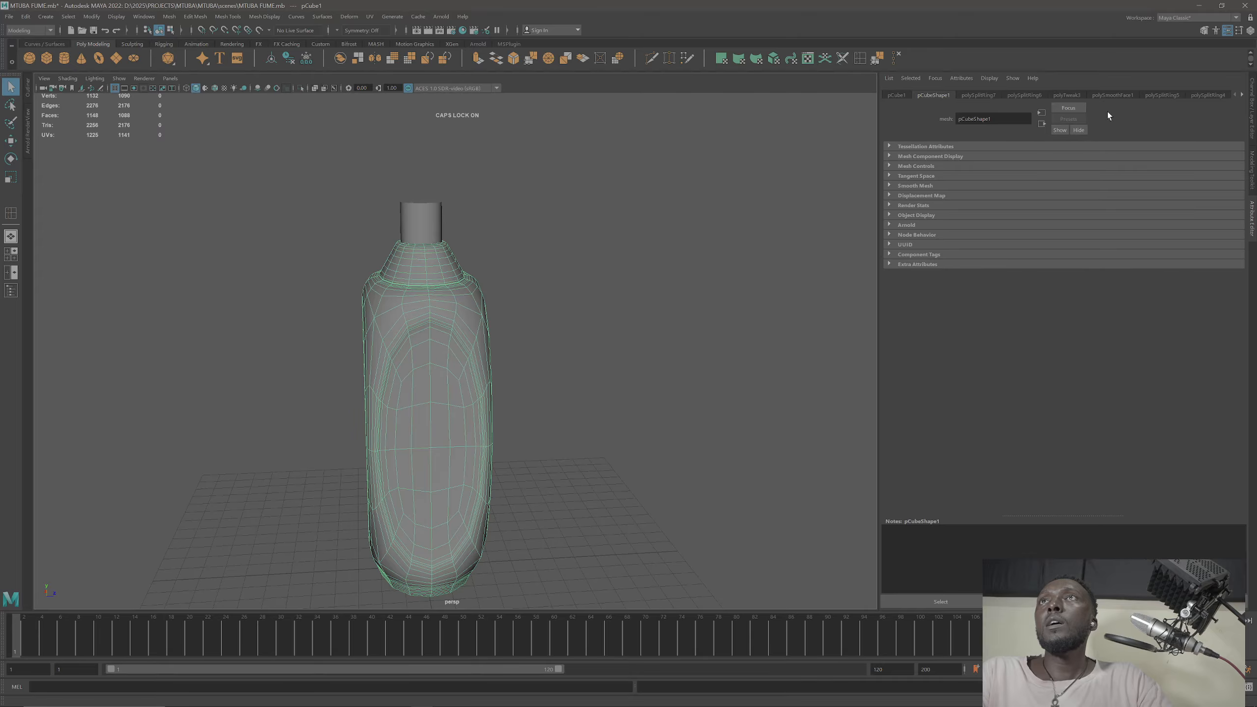
Step: Look through the body's construction history nodes in the Attribute Editor for its smoothing operation
left_click(1242, 96)
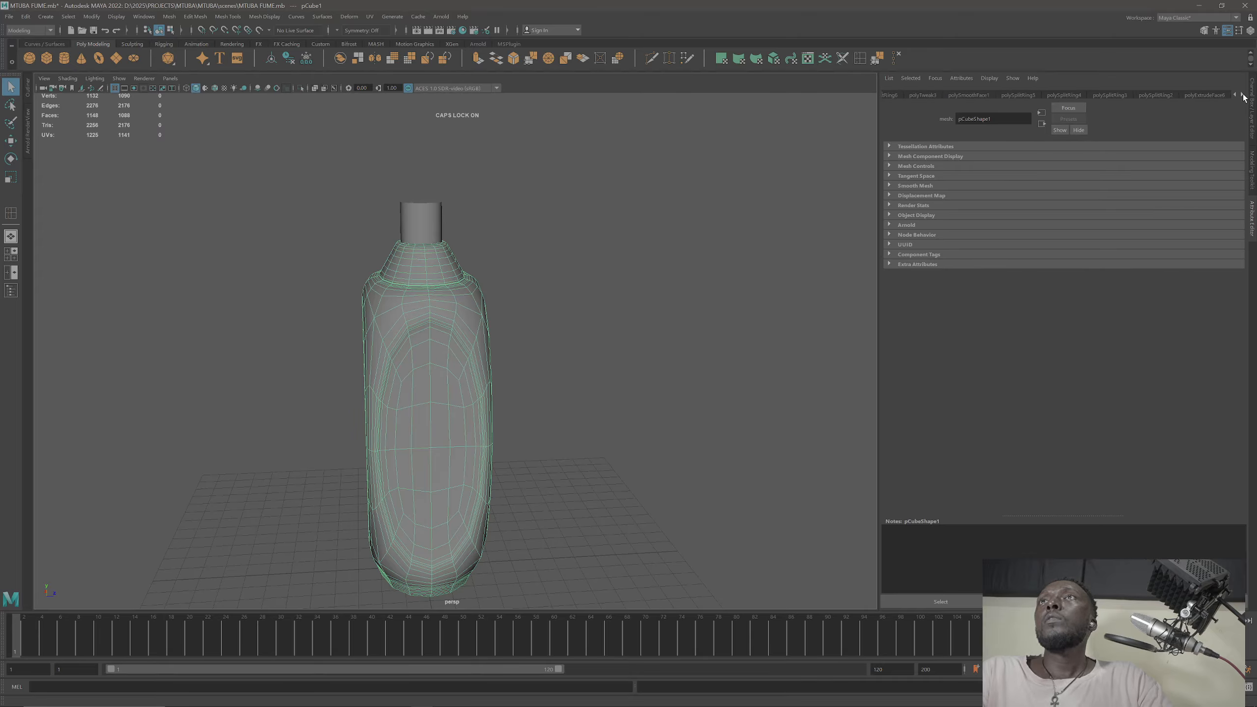
left_click(1243, 95)
left_click(1243, 95)
left_click(1243, 95)
left_click(1243, 96)
left_click(1243, 95)
left_click(1243, 96)
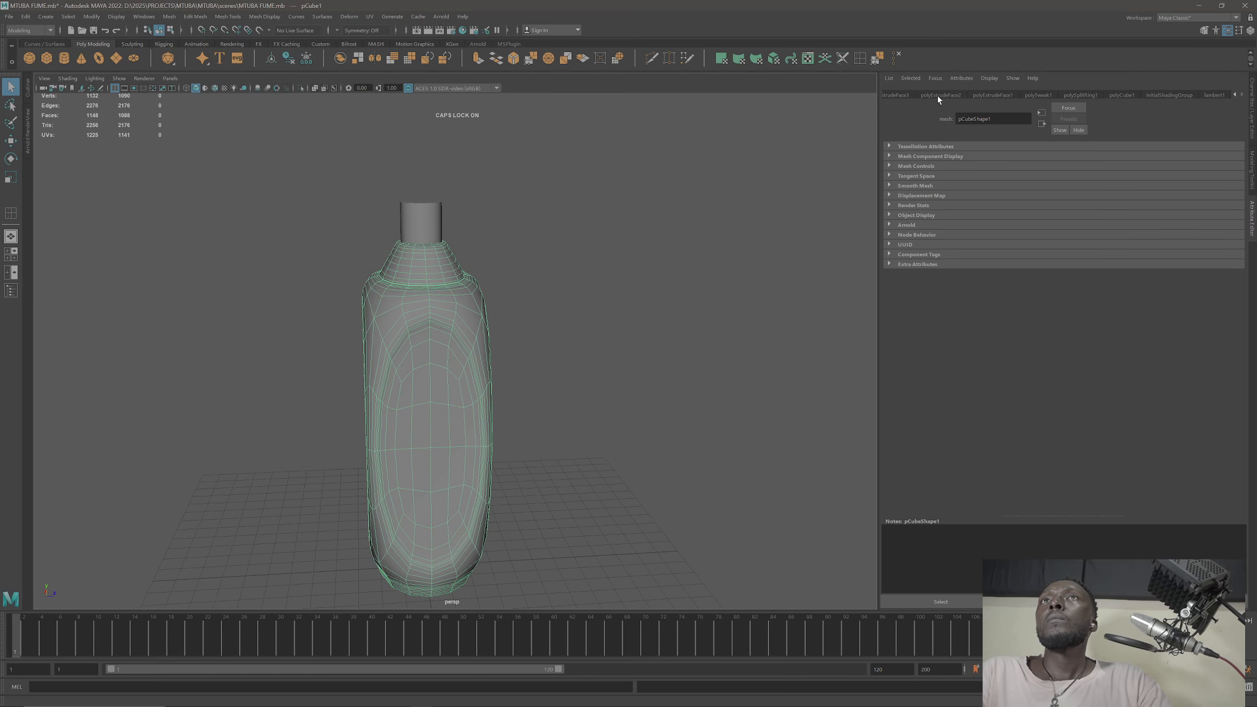
left_click(1235, 96)
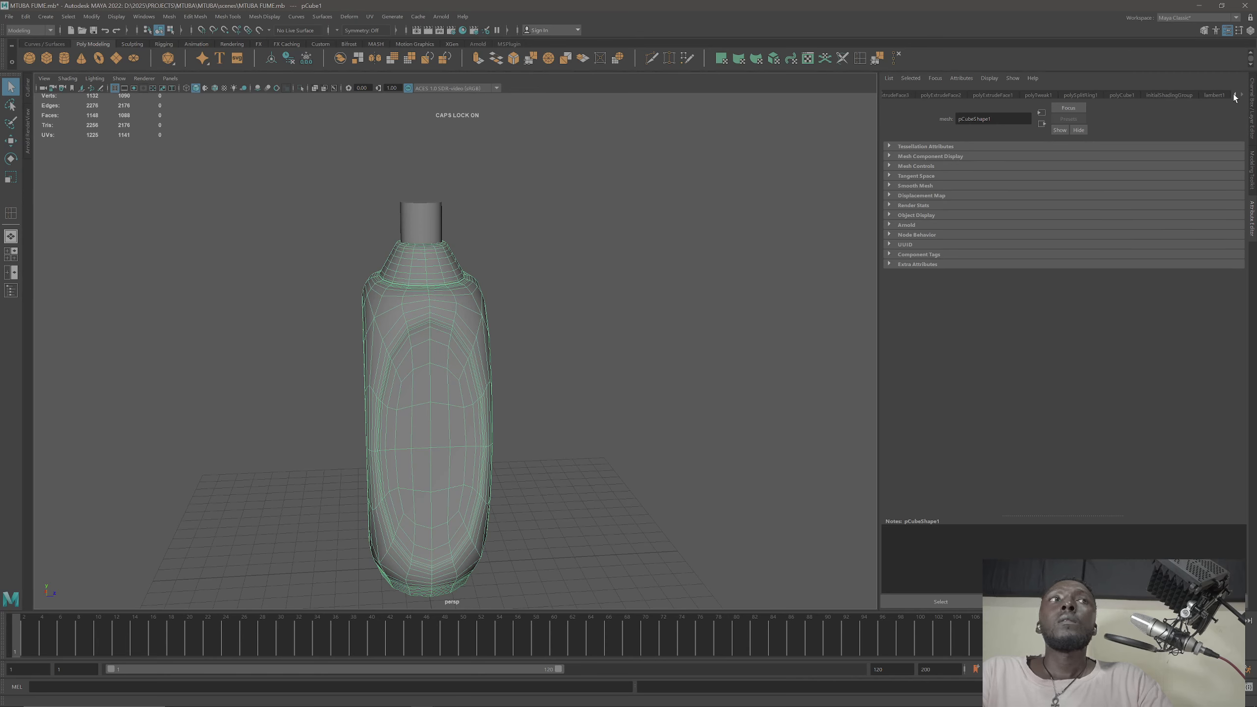
left_click(1235, 96)
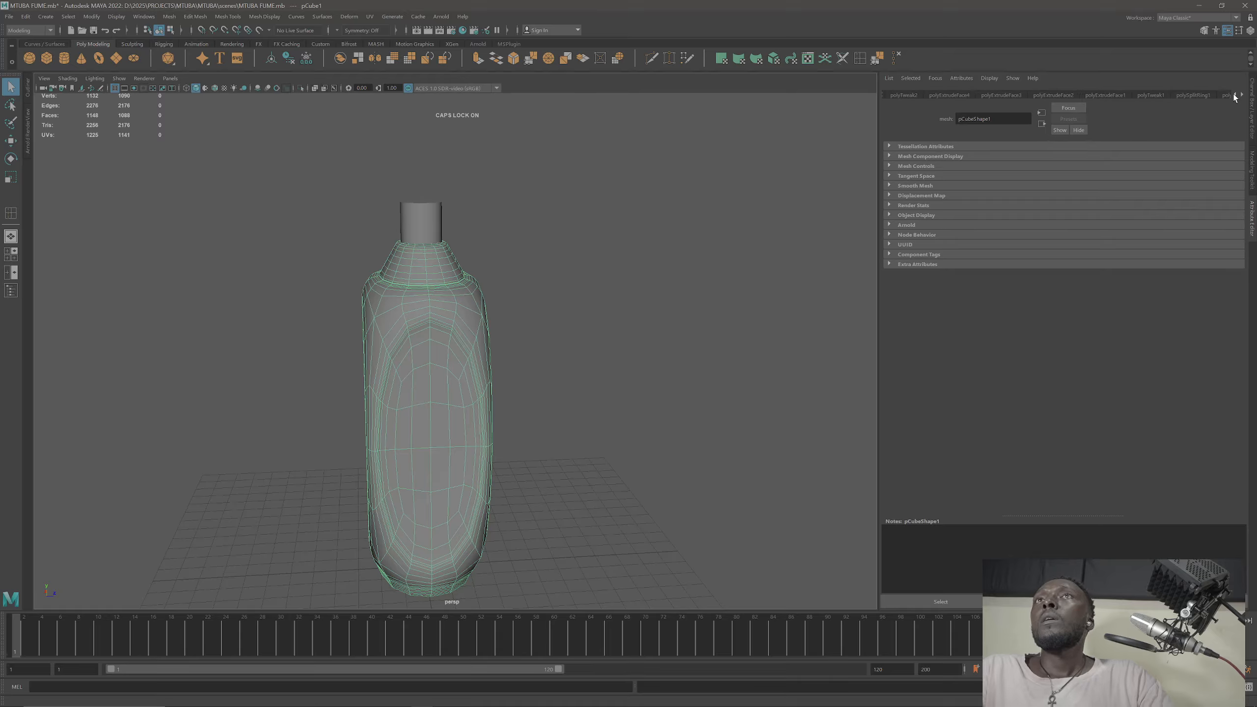
left_click(1234, 95)
left_click(1234, 95)
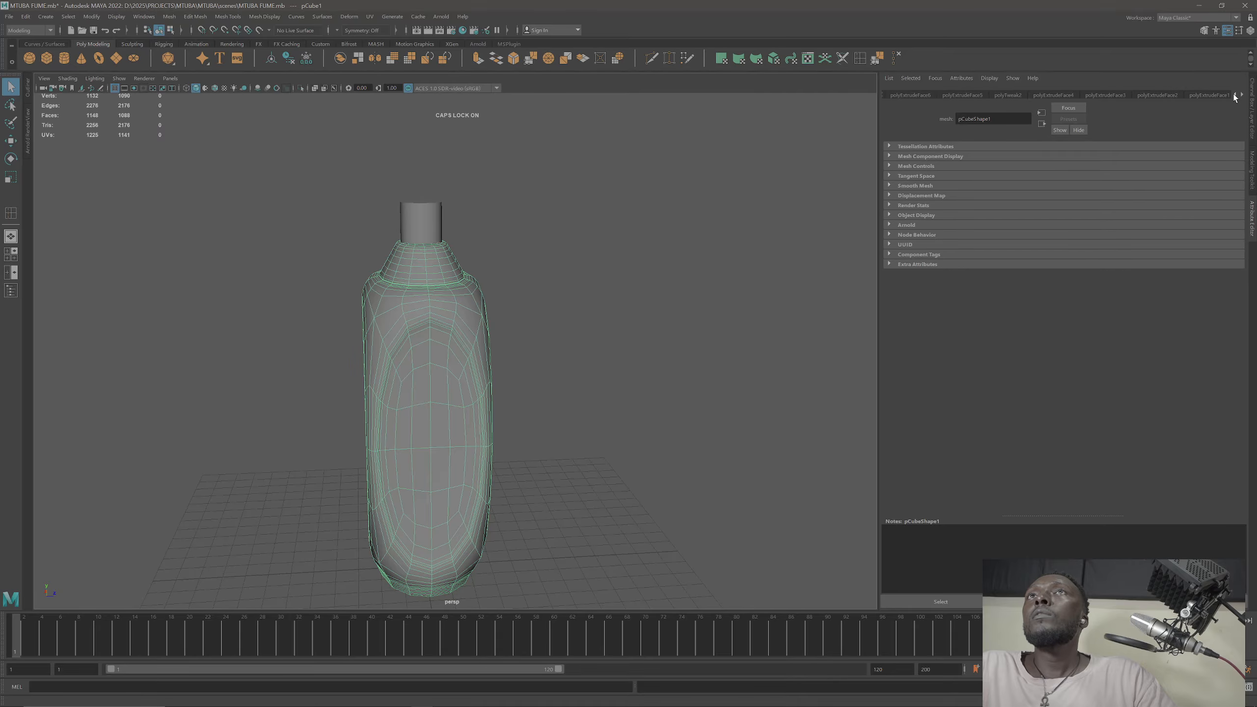
left_click(1234, 95)
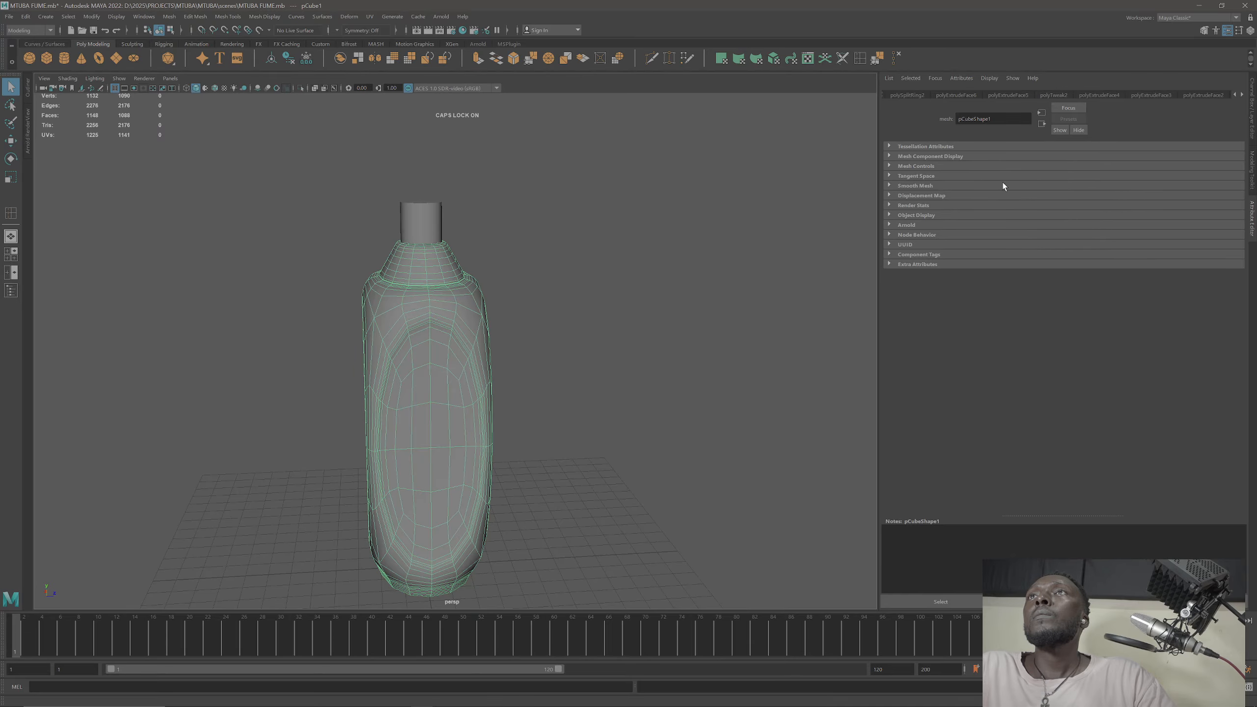
Step: Set the Divisions of the body's polySmoothFace1 node to 3
left_click(1252, 110)
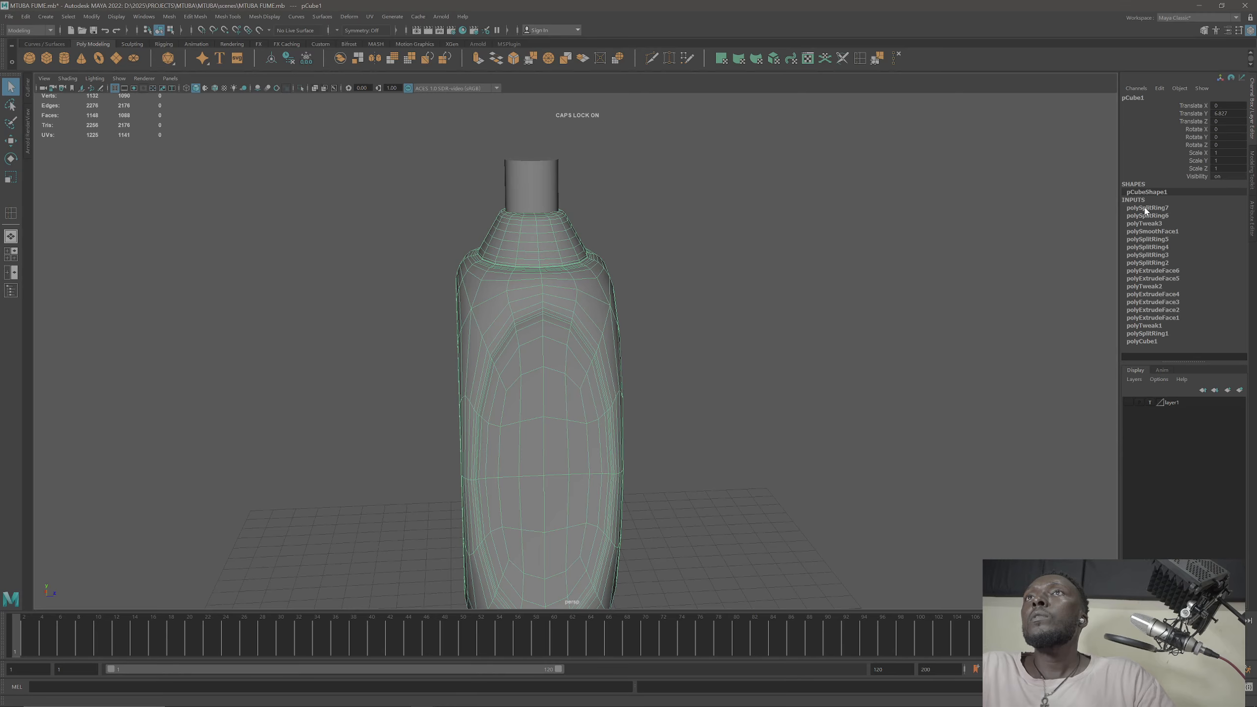
left_click(1146, 231)
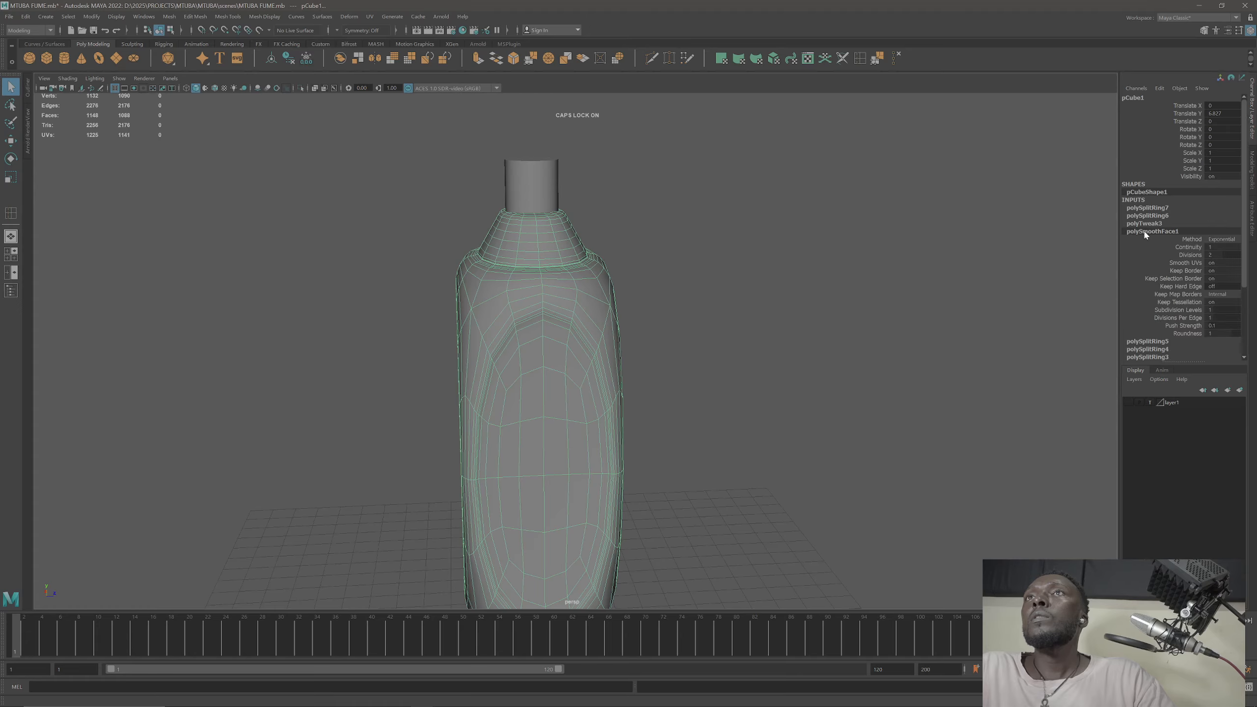
left_click(1221, 255)
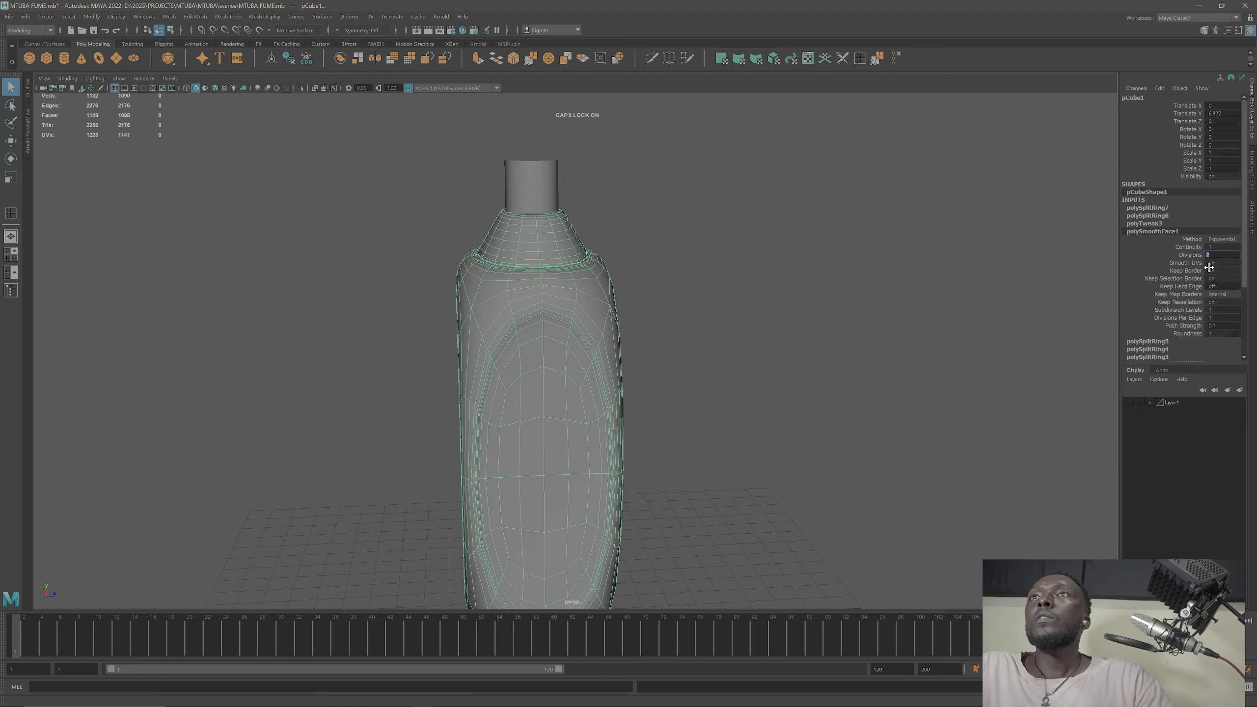
type("3")
key("Return")
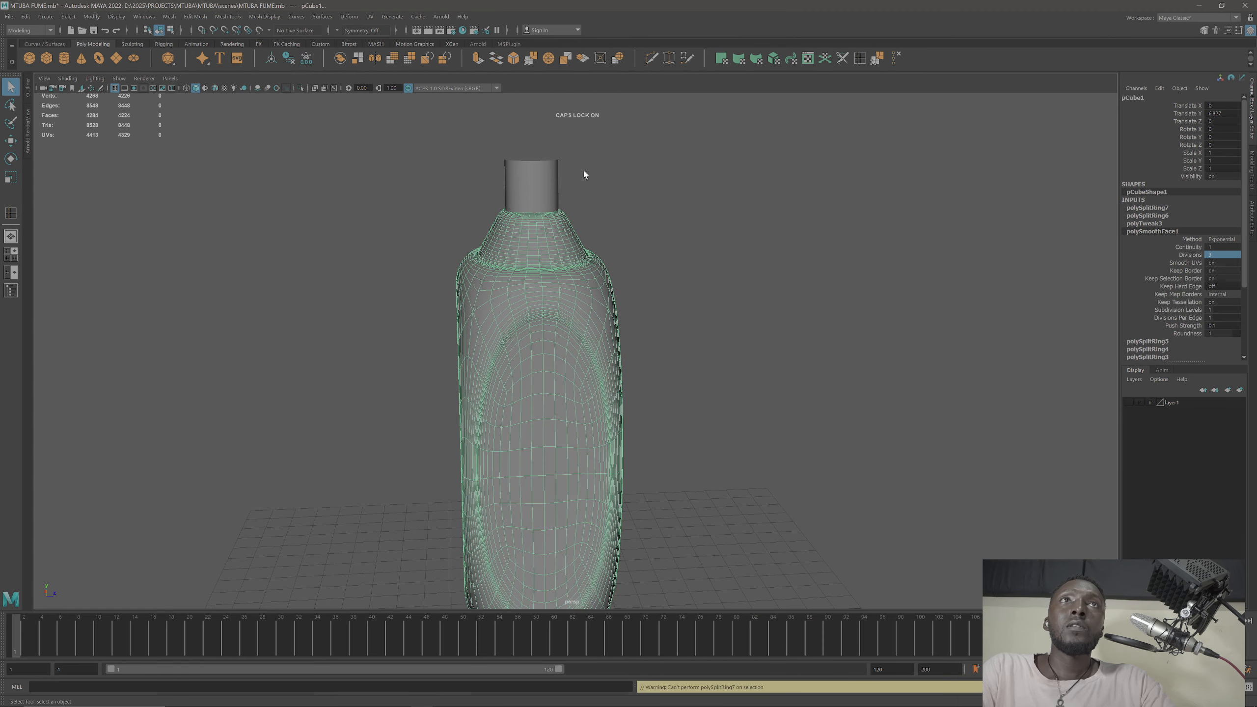
Step: Examine the more finely subdivided body from several angles, checking the shoulder, recessed panels and neck joint
left_click_drag(531, 424, 558, 424, "alt")
scroll(638, 272, "up", 3)
left_click_drag(638, 271, 460, 337, "alt")
left_click(606, 342)
left_click(614, 316)
left_click(728, 291)
middle_click_drag(612, 318, 562, 391, "alt")
left_click_drag(562, 390, 616, 389, "alt")
middle_click_drag(616, 387, 631, 445, "alt")
left_click(550, 367)
left_click_drag(475, 361, 601, 359, "alt")
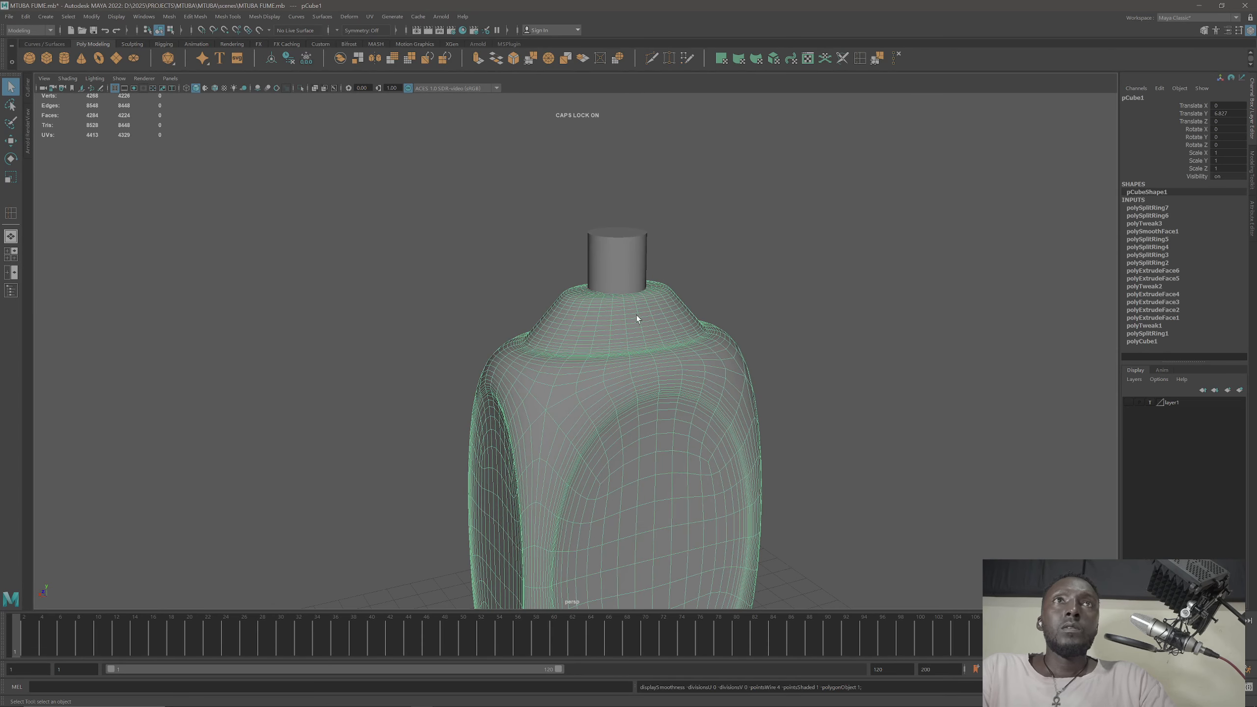
left_click(745, 284)
left_click_drag(745, 284, 548, 338, "alt")
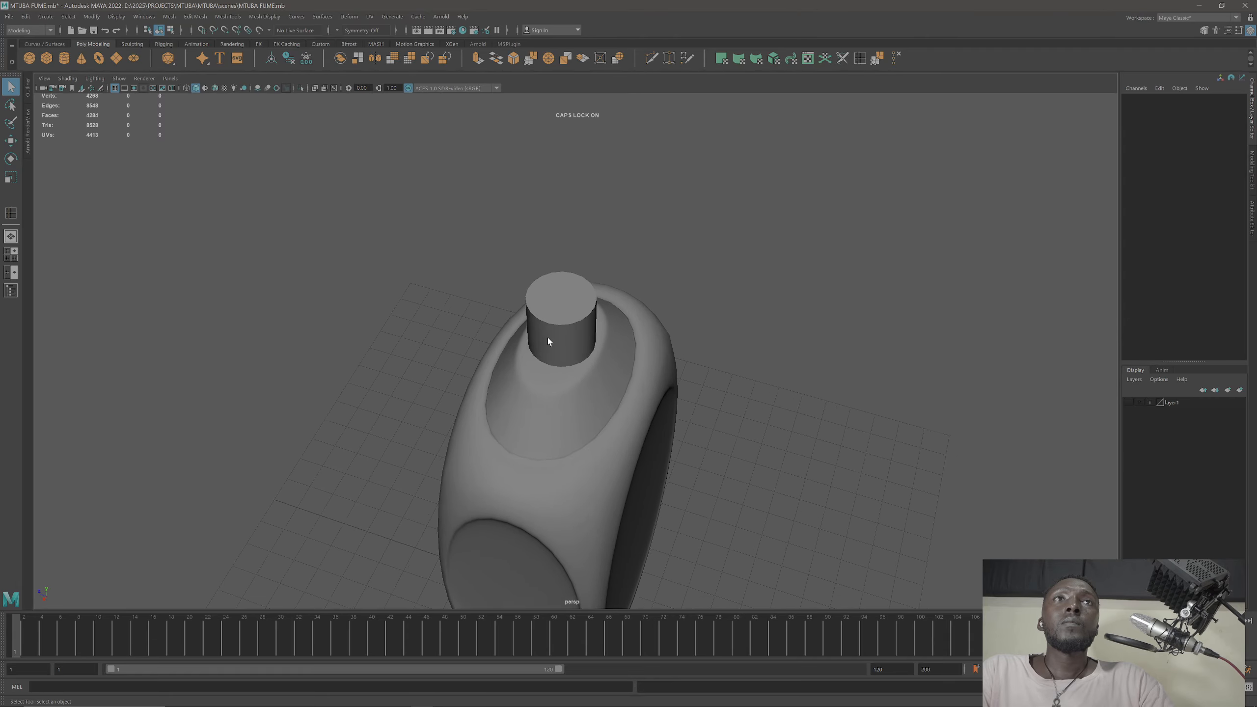
Step: Select the neck cylinder and turn on its Round Cap option
scroll(550, 339, "up", 3)
left_click(565, 339)
left_click_drag(505, 458, 605, 345, "alt")
middle_click_drag(603, 343, 556, 444, "alt")
scroll(551, 390, "up", 4)
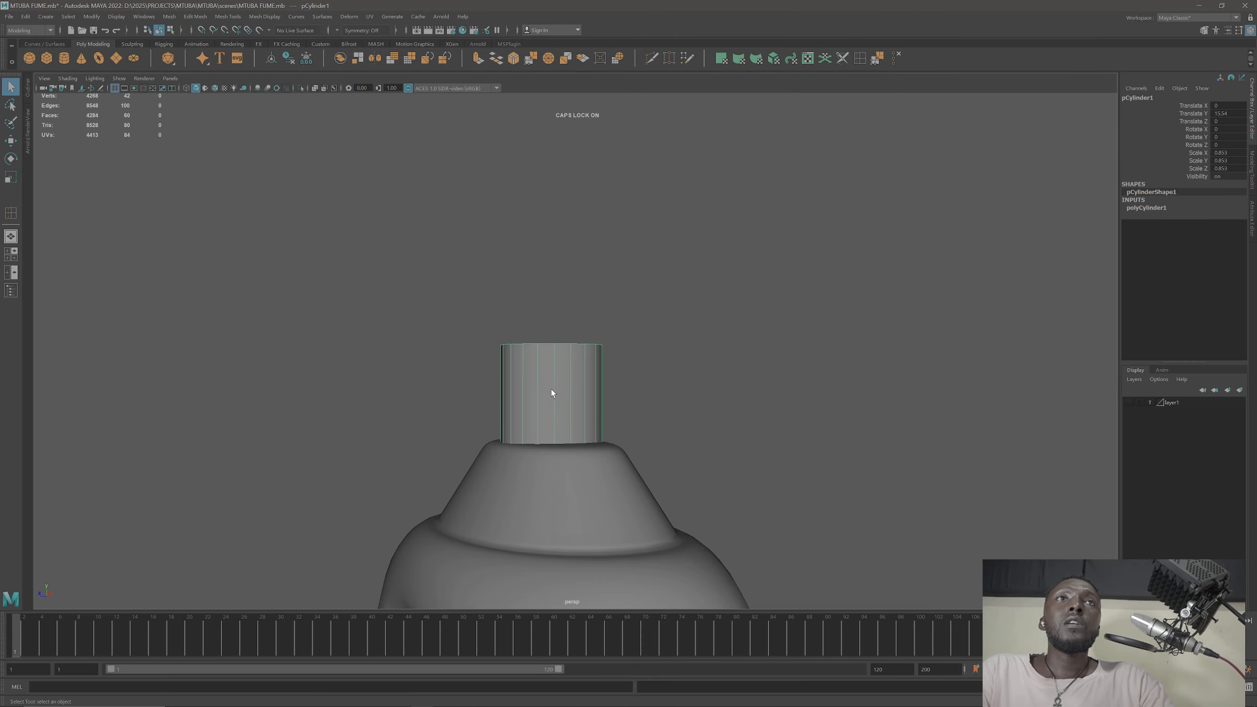
left_click_drag(551, 389, 563, 437, "alt")
middle_click_drag(563, 437, 568, 439, "alt")
left_click_drag(568, 439, 564, 379, "alt")
scroll(456, 311, "up", 3)
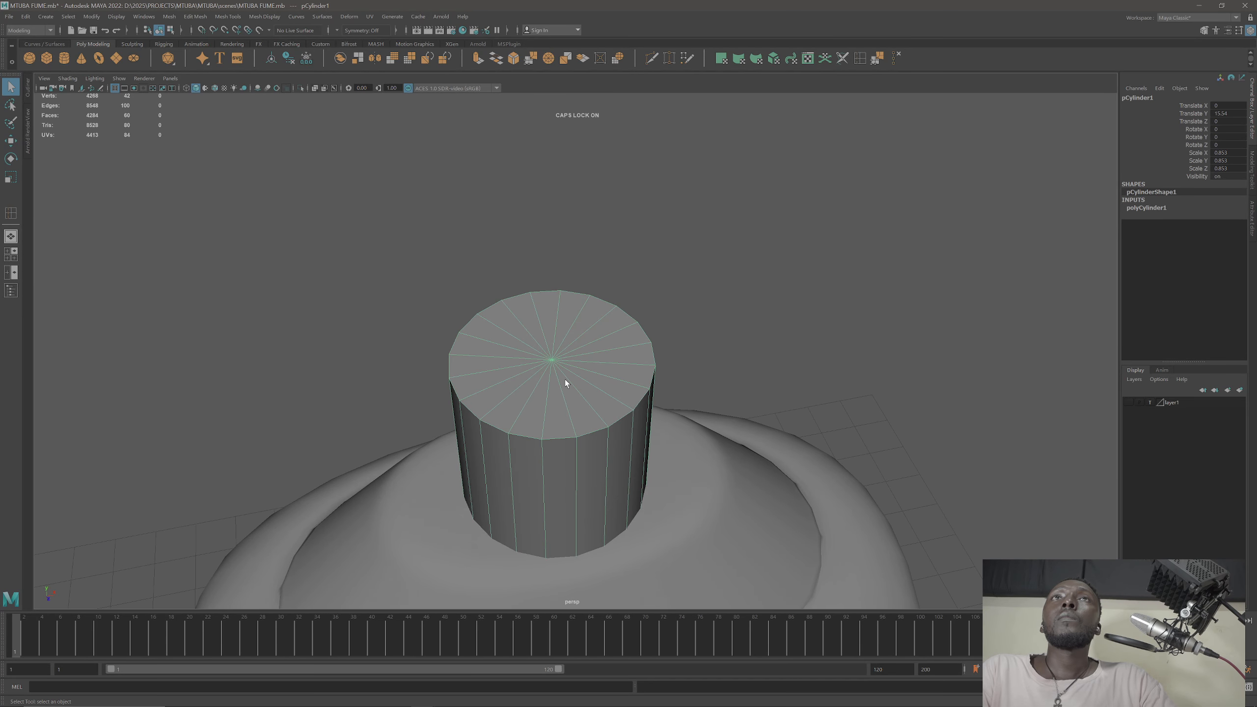
key("ctrl+a")
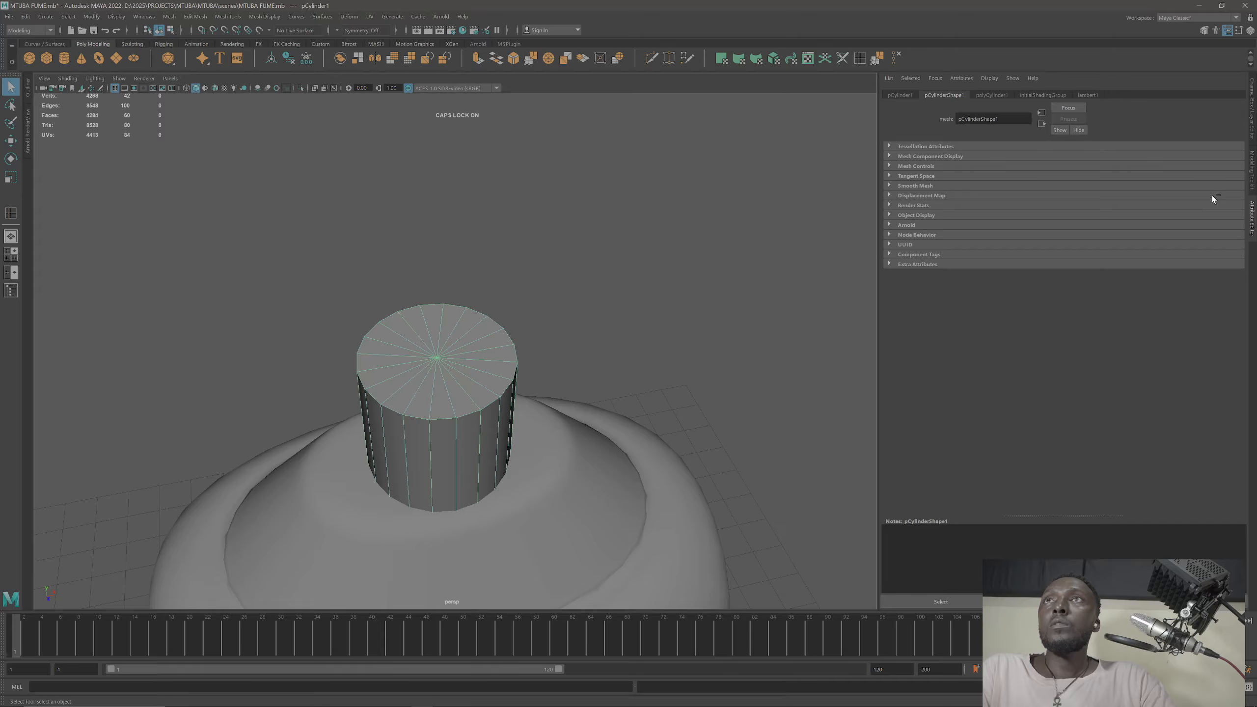
left_click(989, 96)
left_click(961, 213)
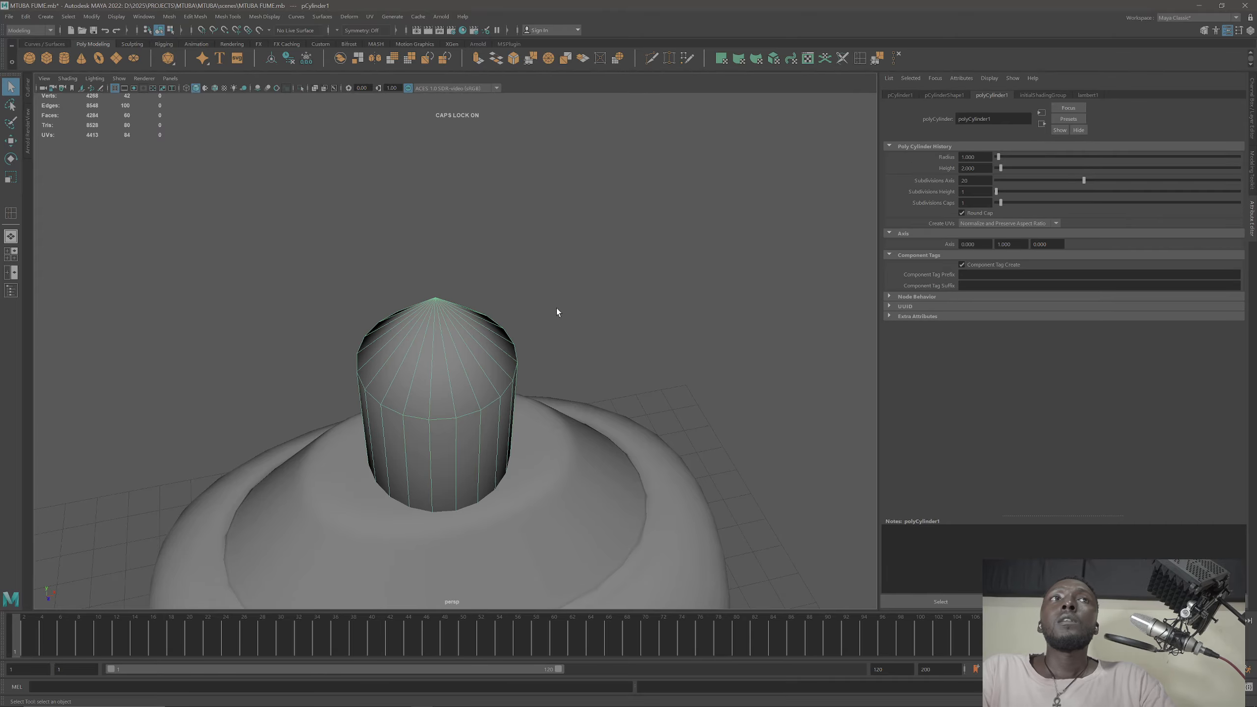
Step: Set the neck cylinder's cap subdivisions to 5 and height subdivisions to 5, and deselect it
left_click_drag(555, 314, 520, 299, "alt")
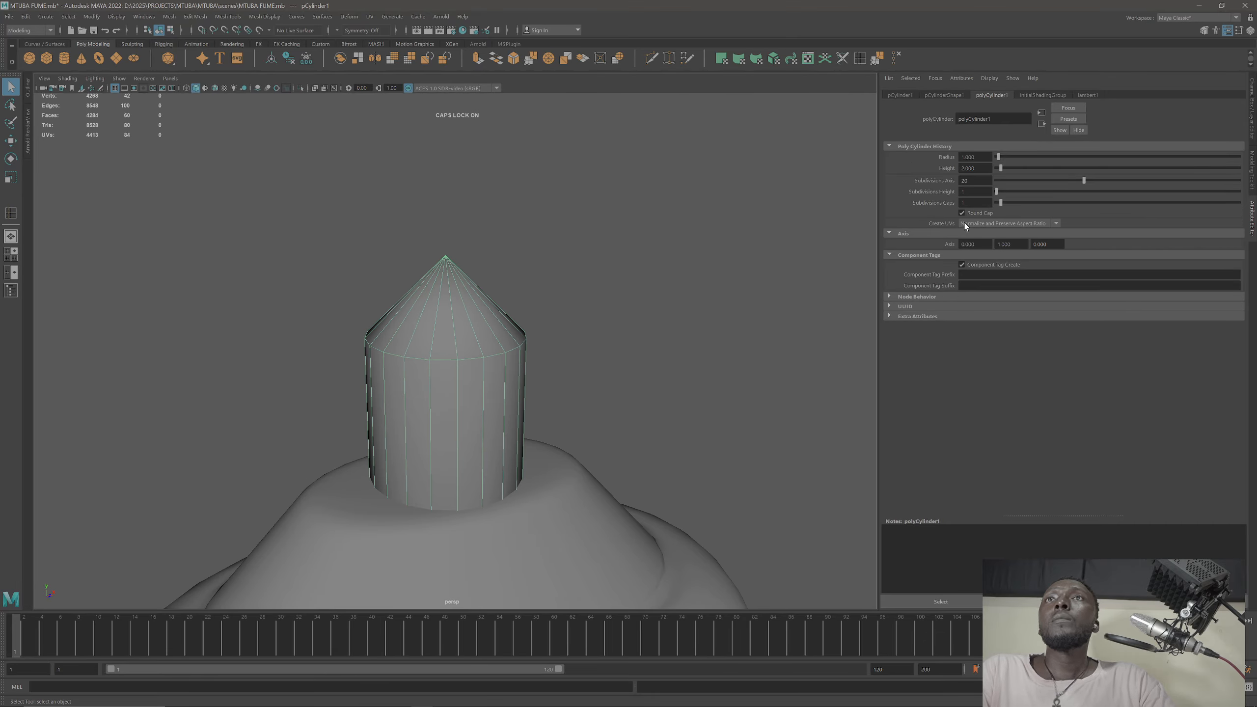
left_click_drag(1000, 203, 1018, 204)
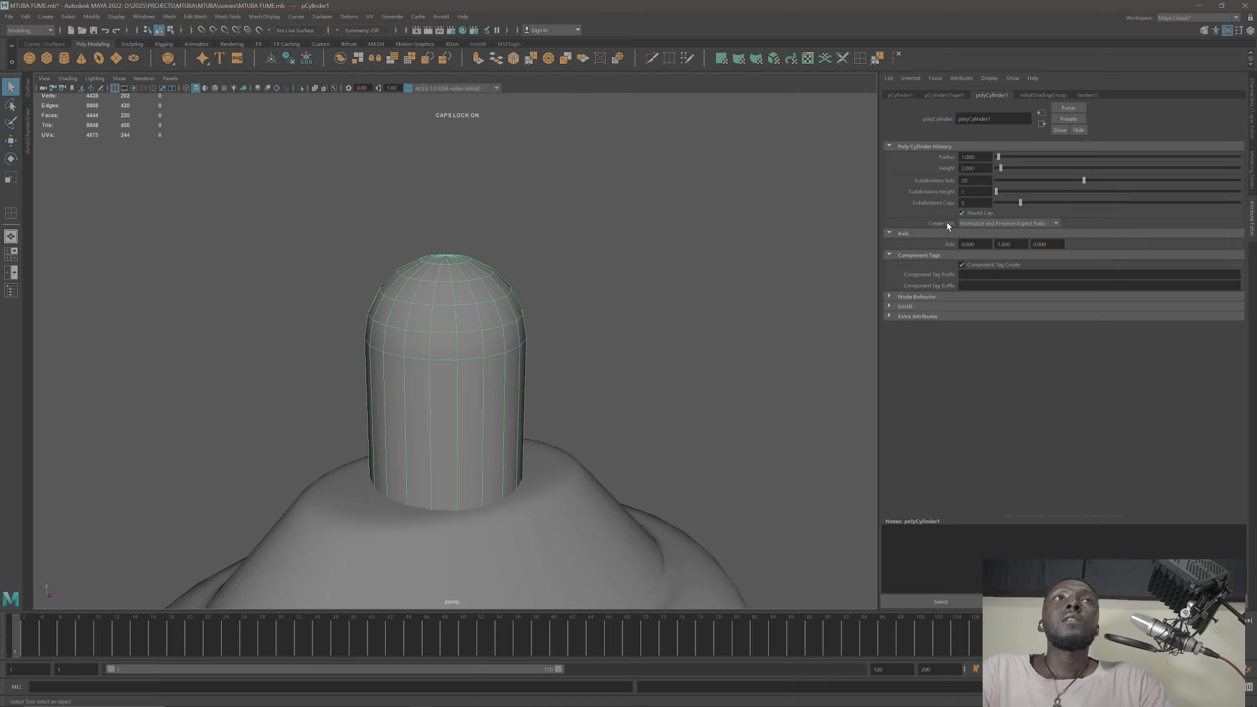
middle_click_drag(581, 316, 580, 267, "alt")
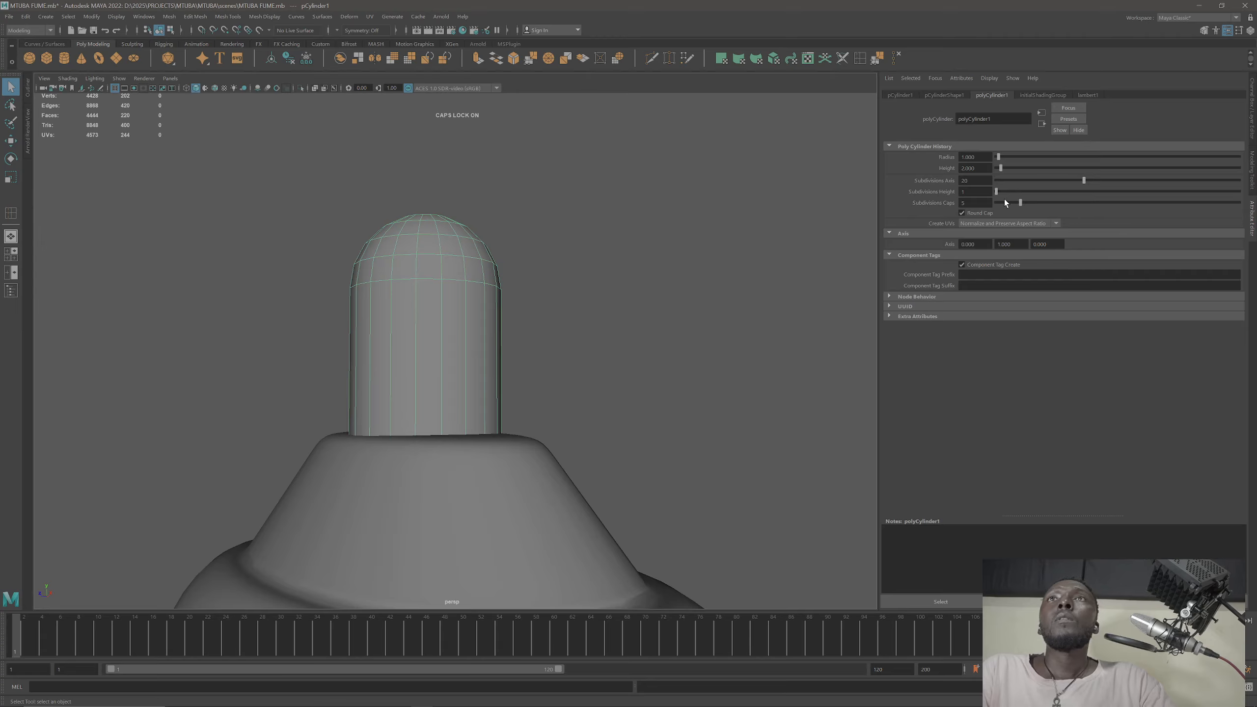
left_click_drag(996, 191, 1015, 191)
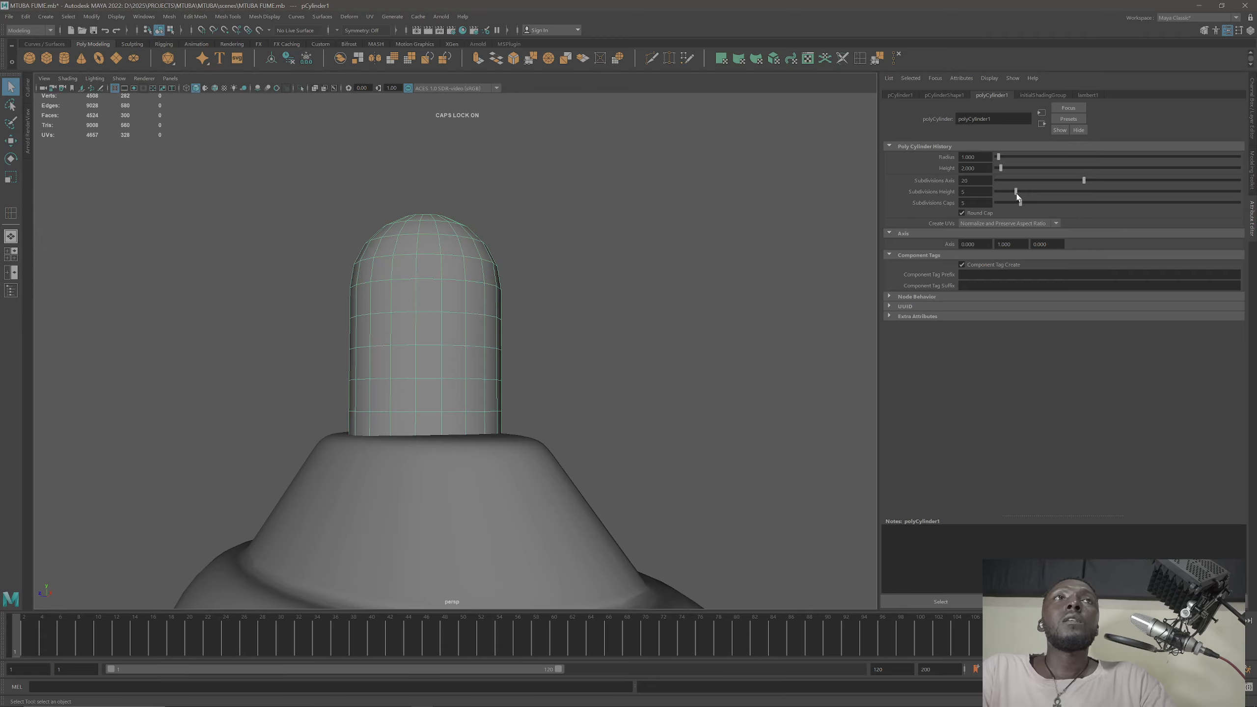
left_click_drag(539, 342, 547, 362, "alt")
left_click(636, 385)
left_click_drag(636, 386, 589, 367, "alt")
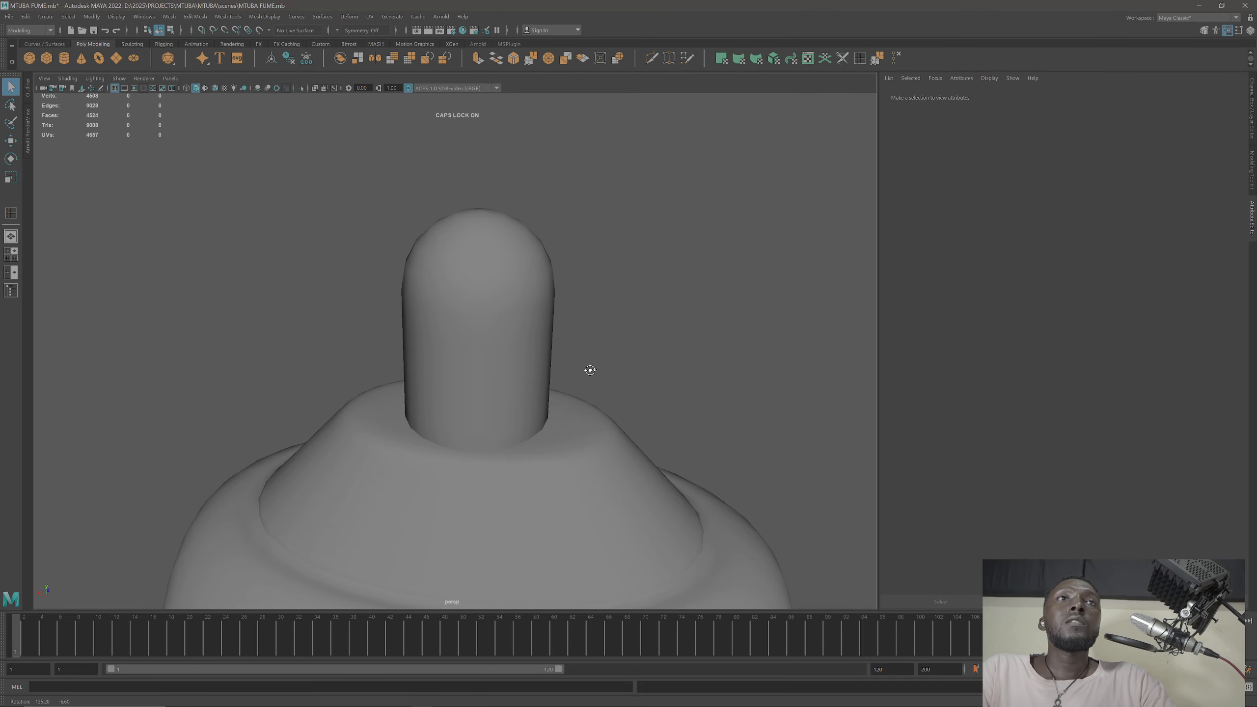
Step: Display the domed neck cylinder without smooth preview, and deselect it
left_click(526, 359)
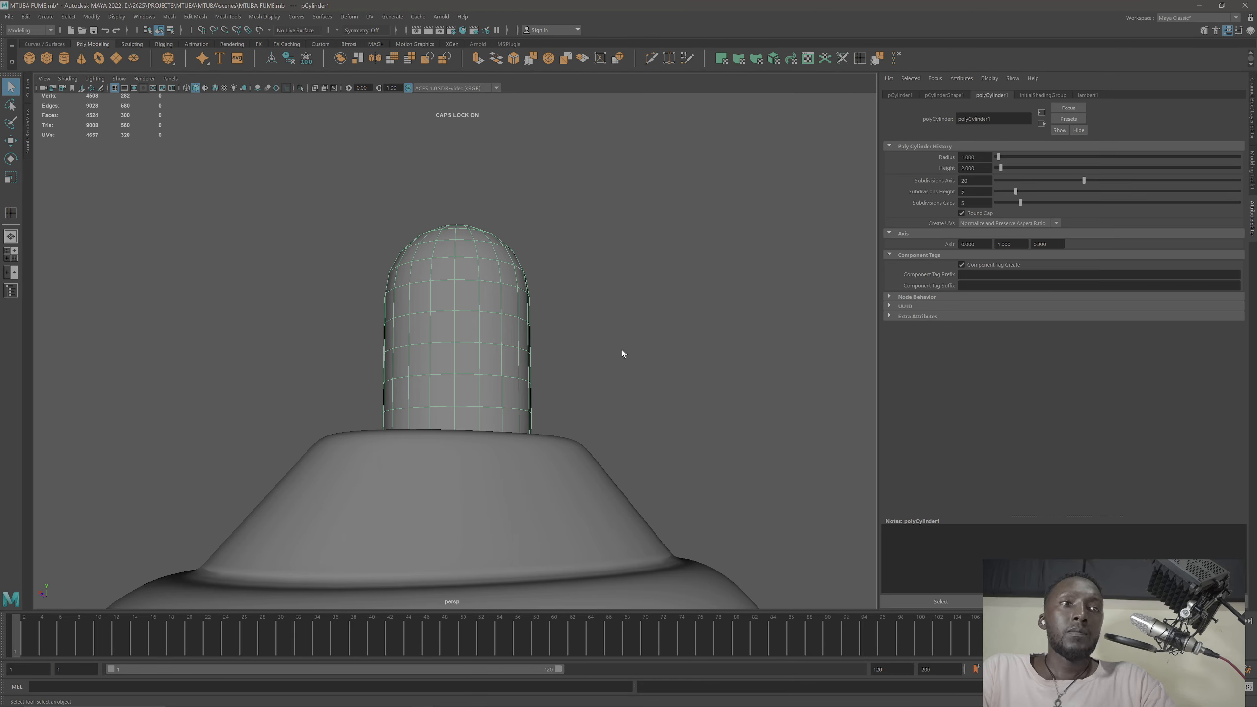
key("1")
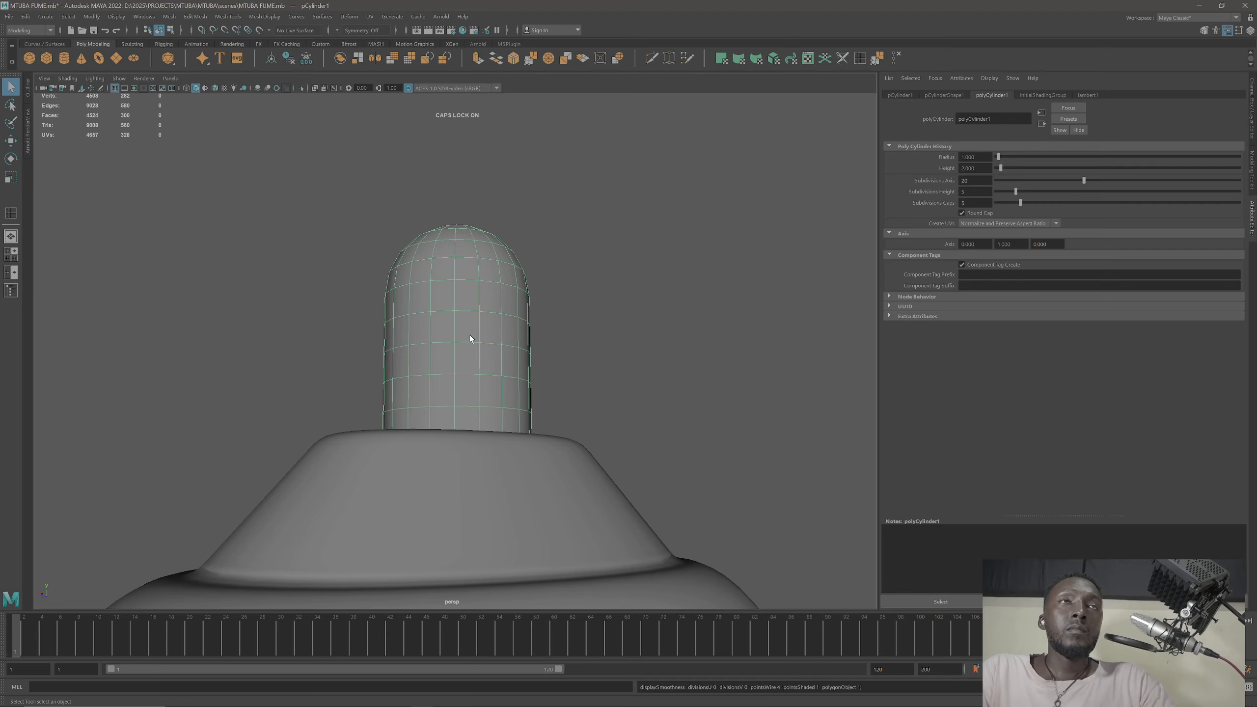
scroll(503, 353, "down", 10)
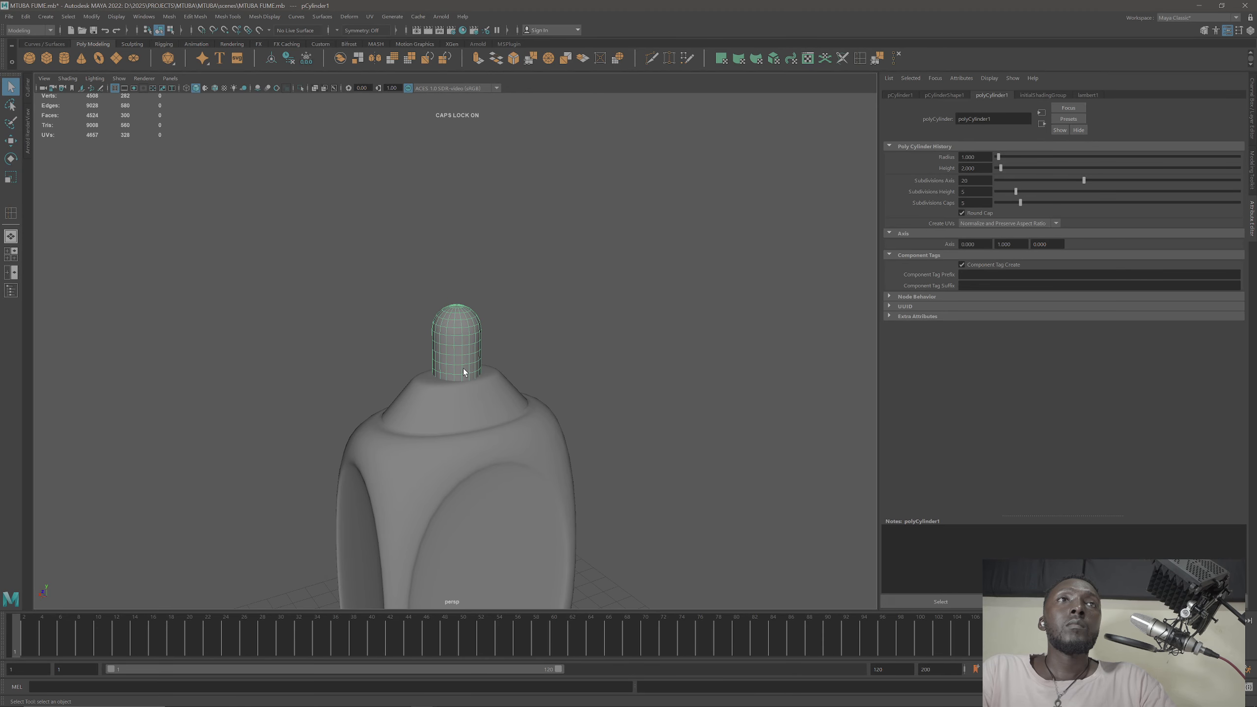
left_click(543, 344)
left_click_drag(505, 378, 456, 202, "alt")
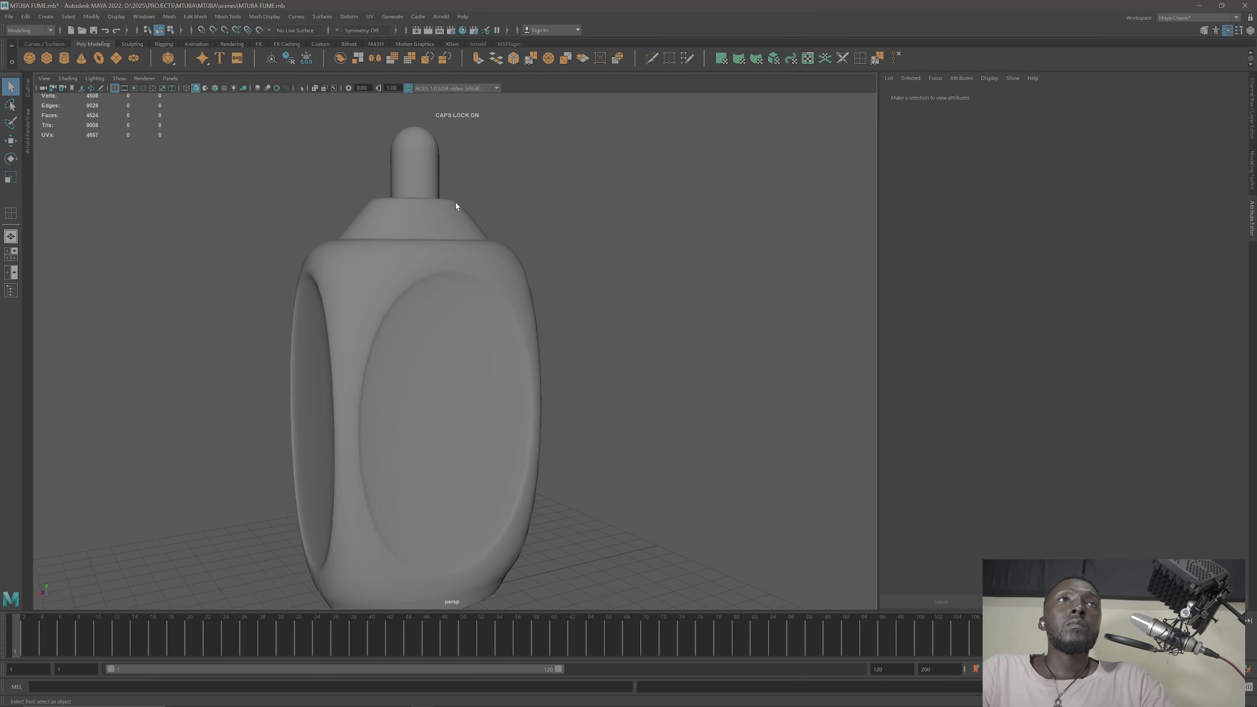
Step: Examine how the domed neck fits the bottle body, comparing the two meshes from different angles
left_click(440, 208)
left_click(440, 168)
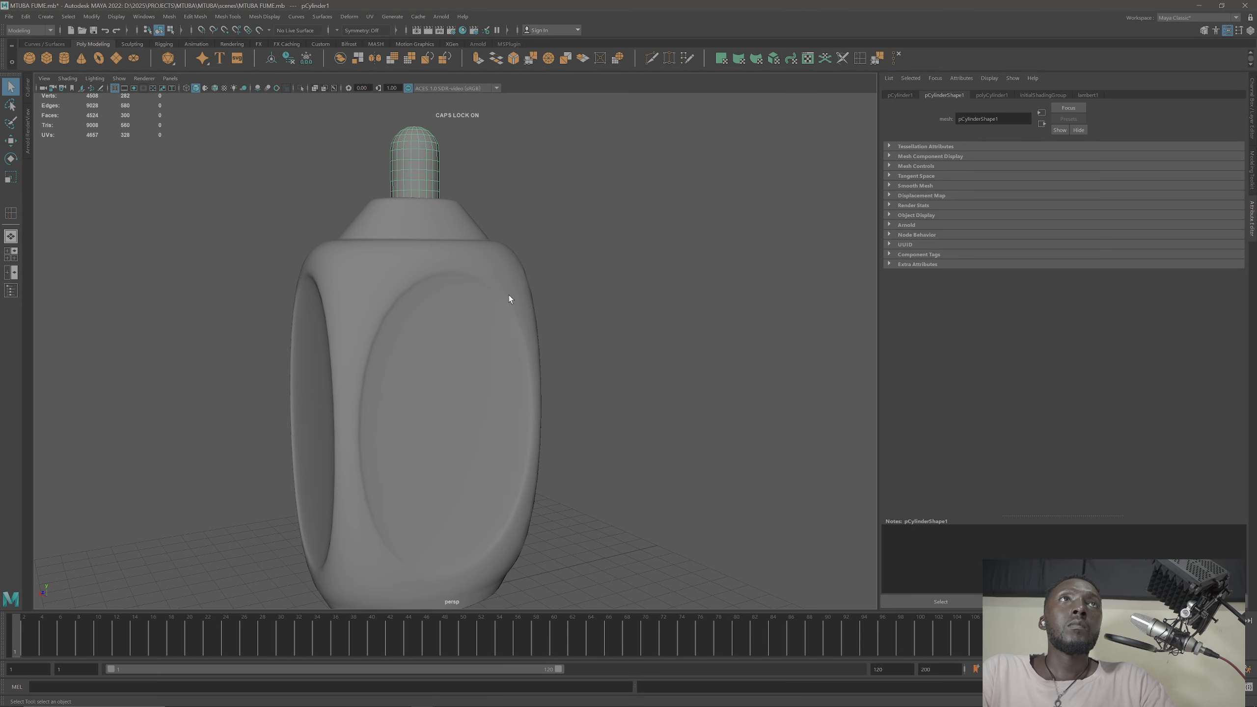
left_click_drag(463, 320, 485, 265, "alt")
left_click(514, 327)
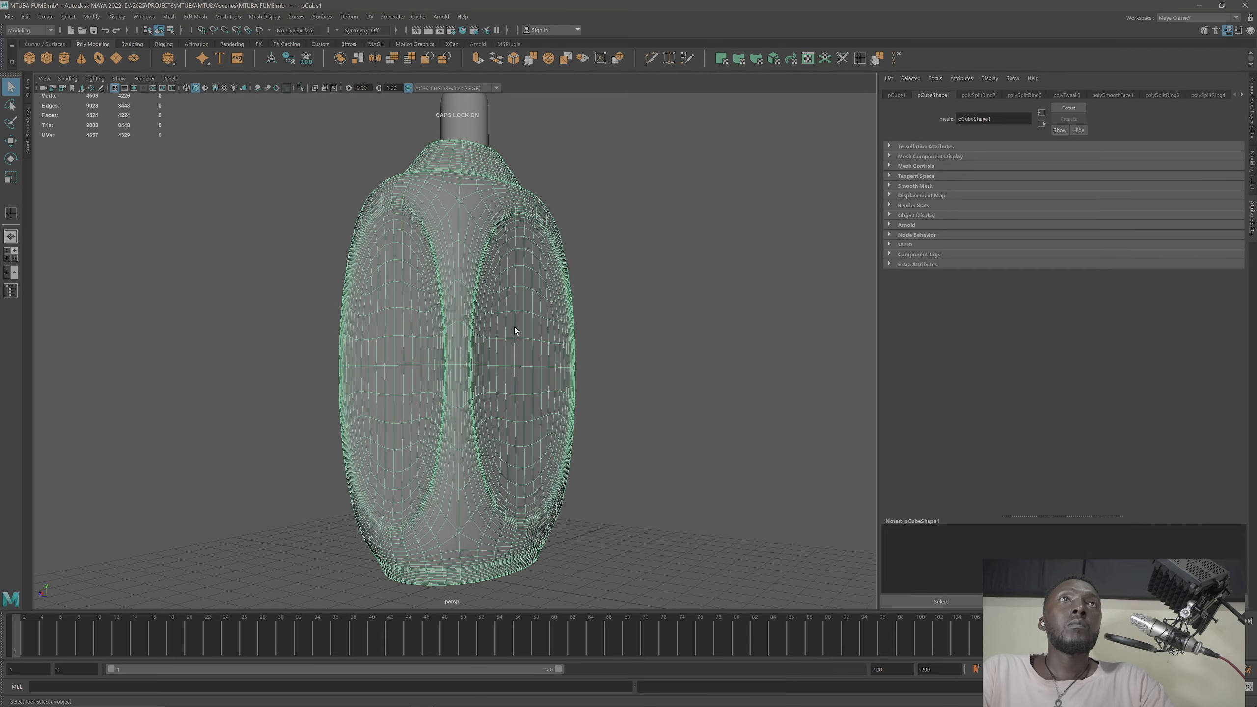
left_click(662, 303)
left_click_drag(541, 328, 513, 269, "alt")
left_click(513, 270)
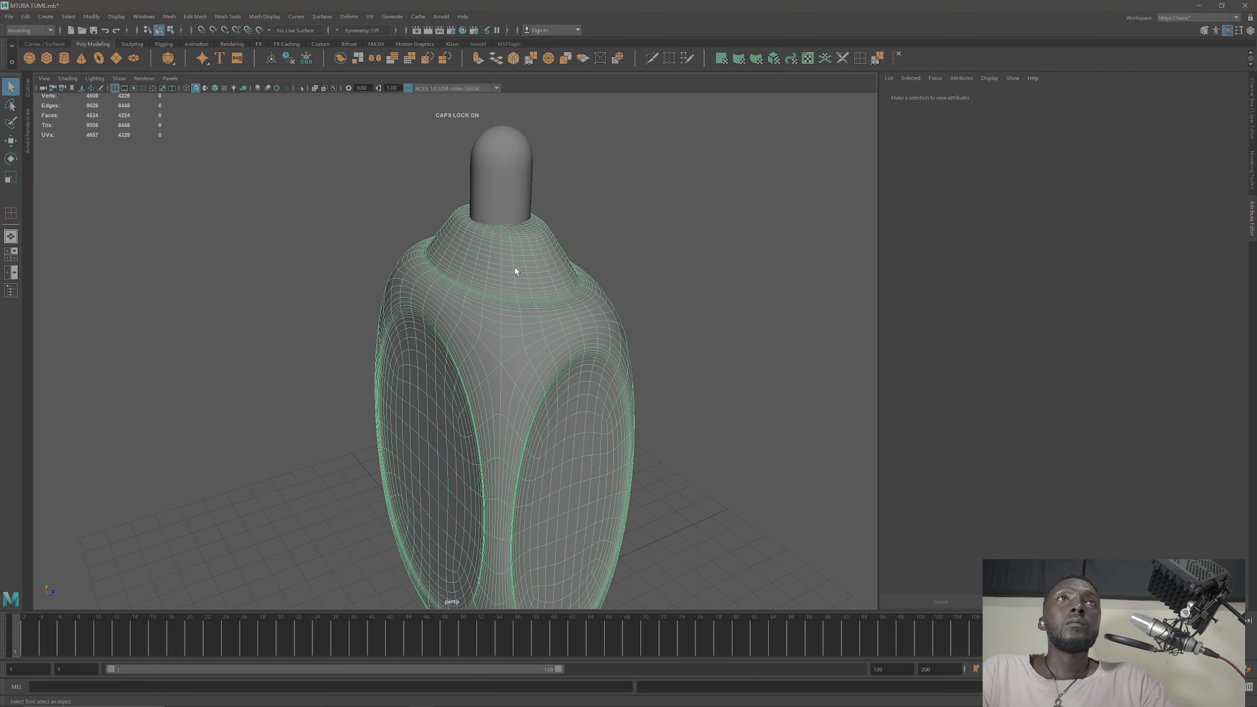
left_click(617, 250)
Step: Select the edge loop around the upper rim of the sloped shoulder below the neck and scale it slightly outward
scroll(503, 218, "up", 6)
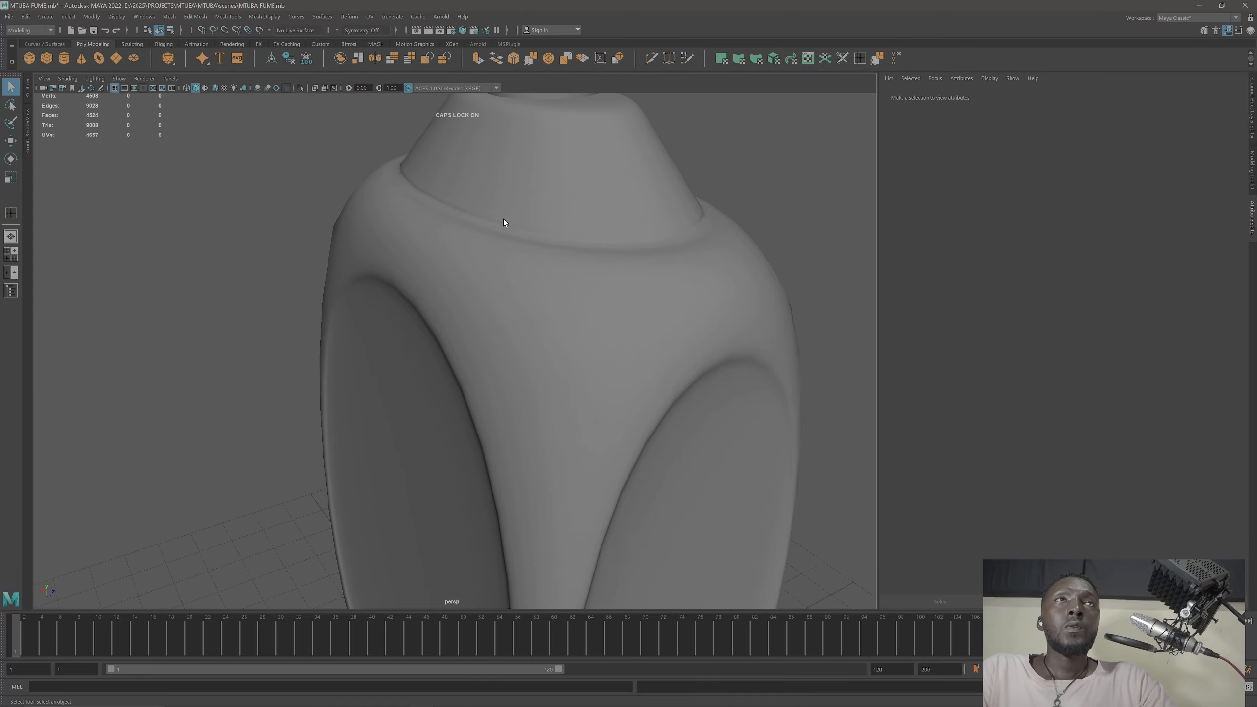
middle_click_drag(502, 218, 508, 312, "alt")
left_click(513, 278)
scroll(526, 257, "up", 3)
scroll(483, 345, "up", 5)
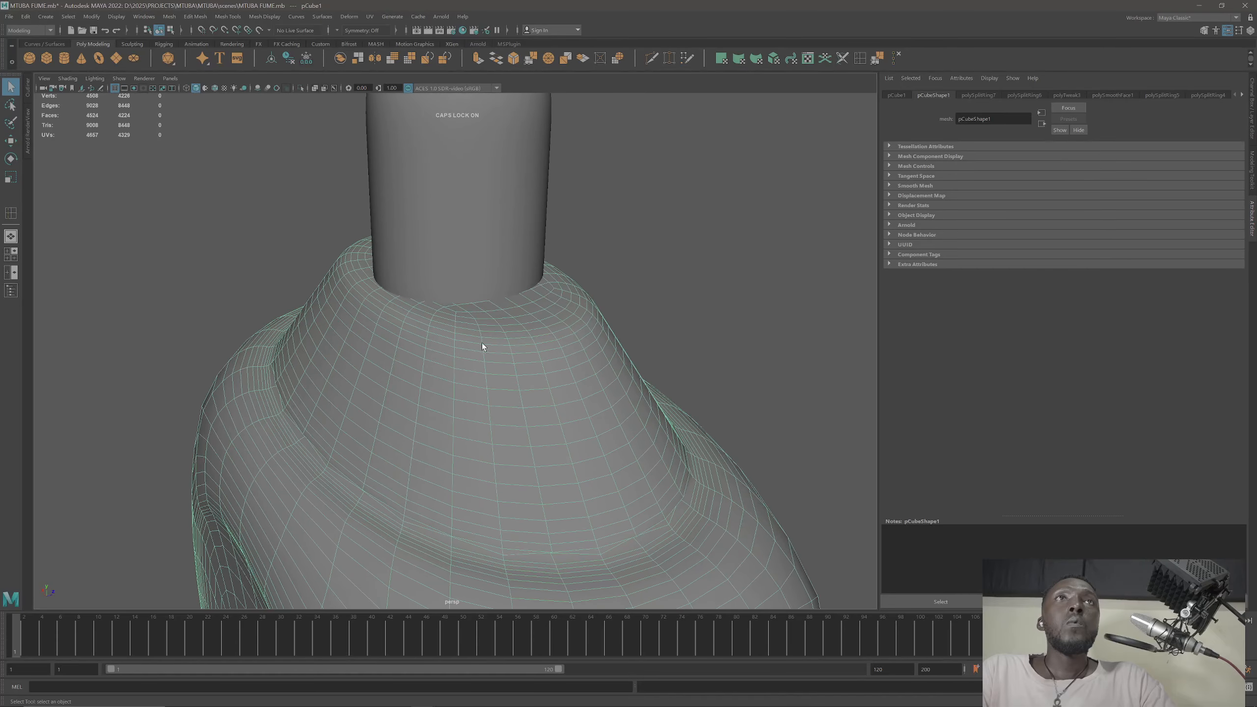
right_click_drag(463, 301, 462, 271)
left_click(378, 281)
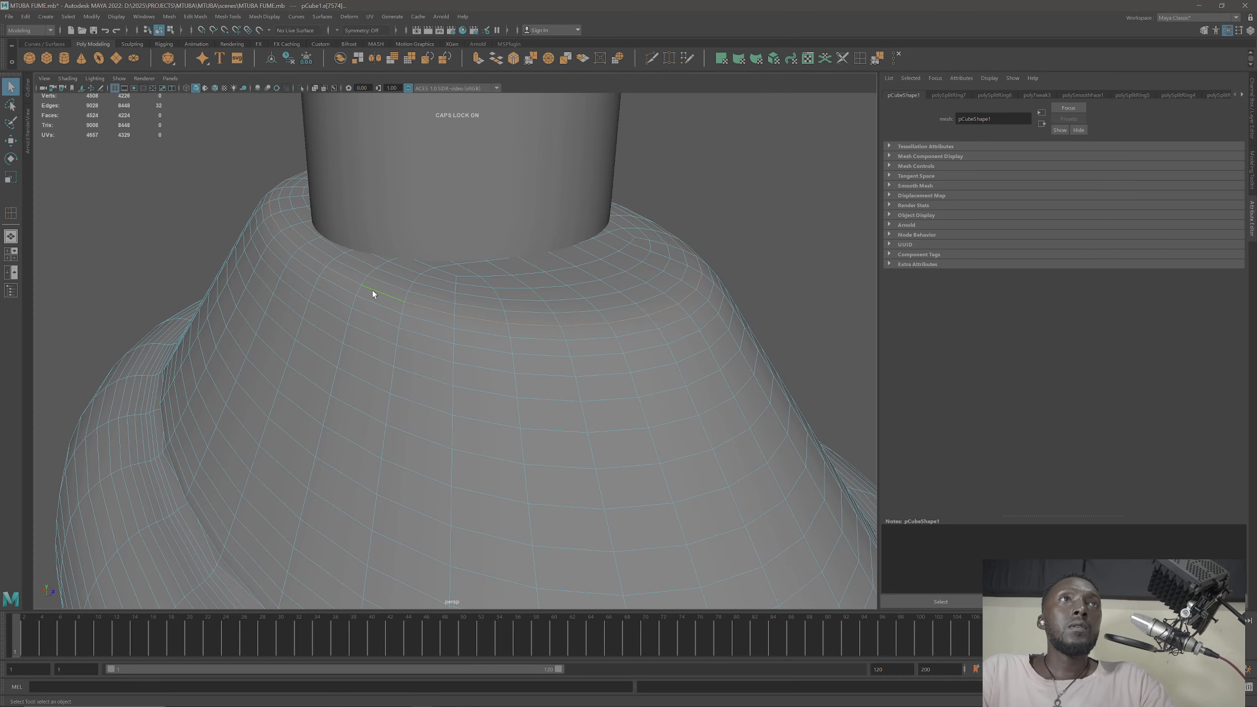
key("r")
left_click_drag(460, 220, 463, 222)
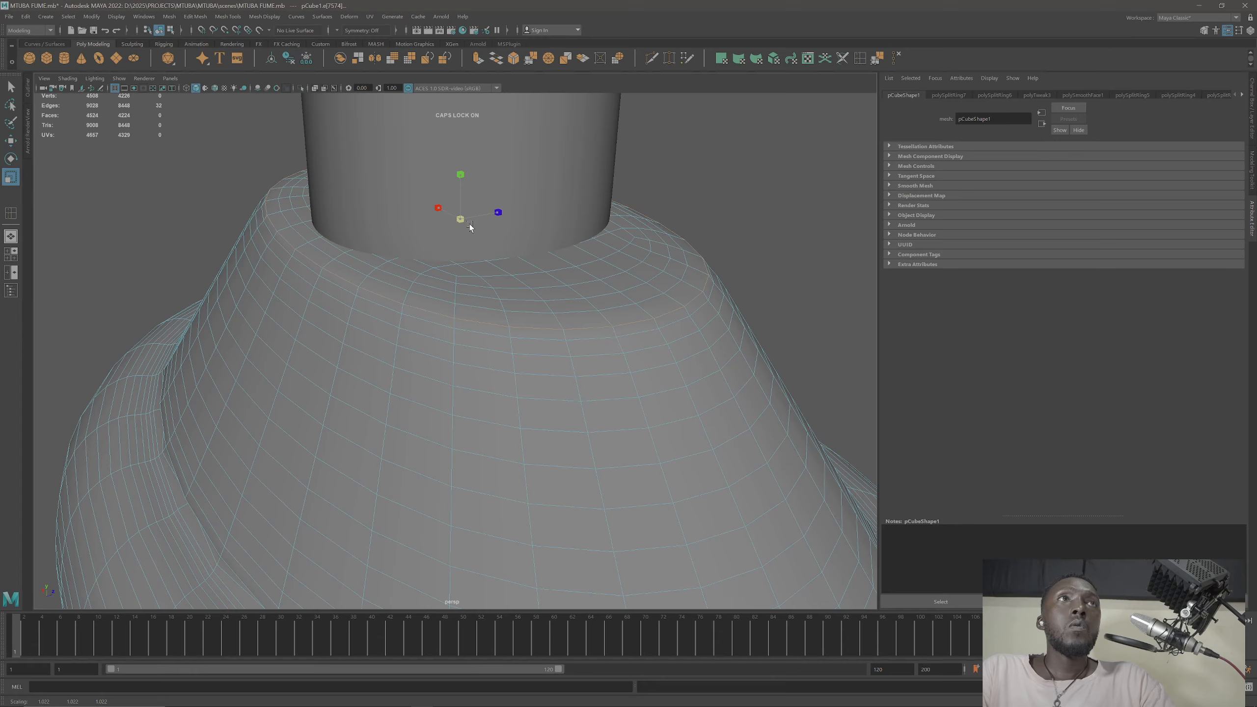
left_click_drag(470, 224, 470, 224)
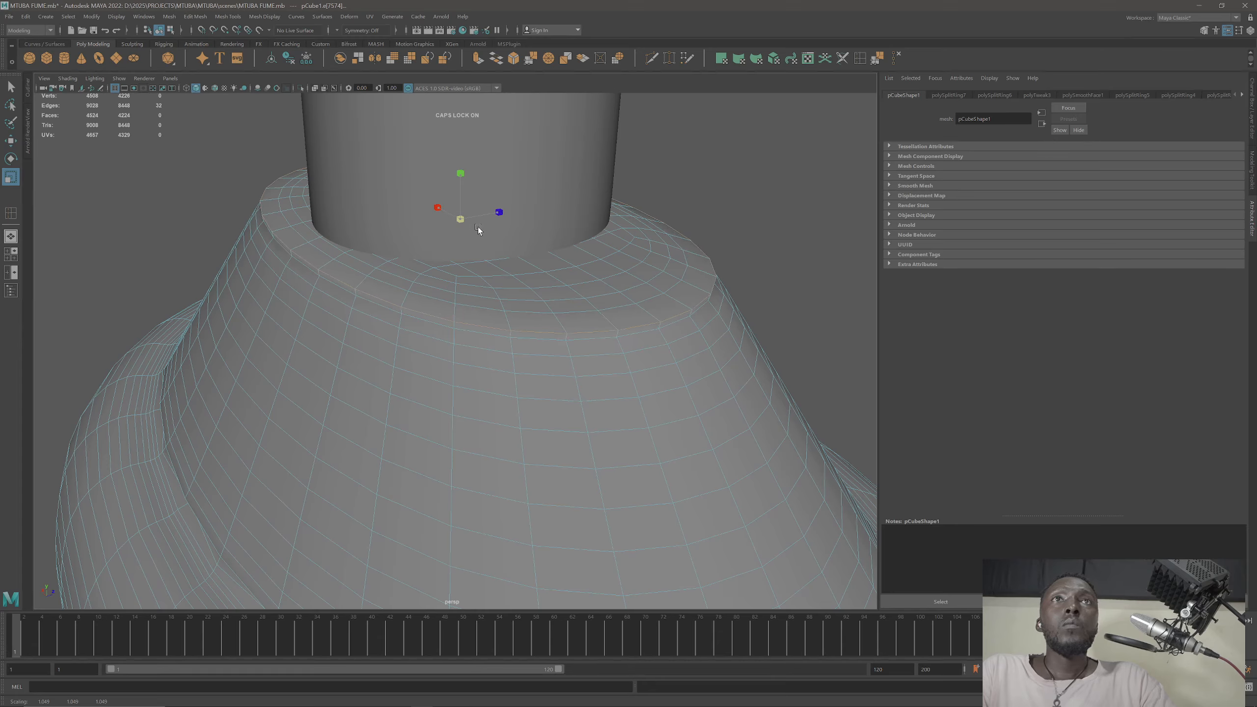
Step: Fine-tune the scale of the shoulder's upper rim loop, insert two supporting edge loops tight against the rim, and return to object mode
left_click_drag(477, 228, 474, 228)
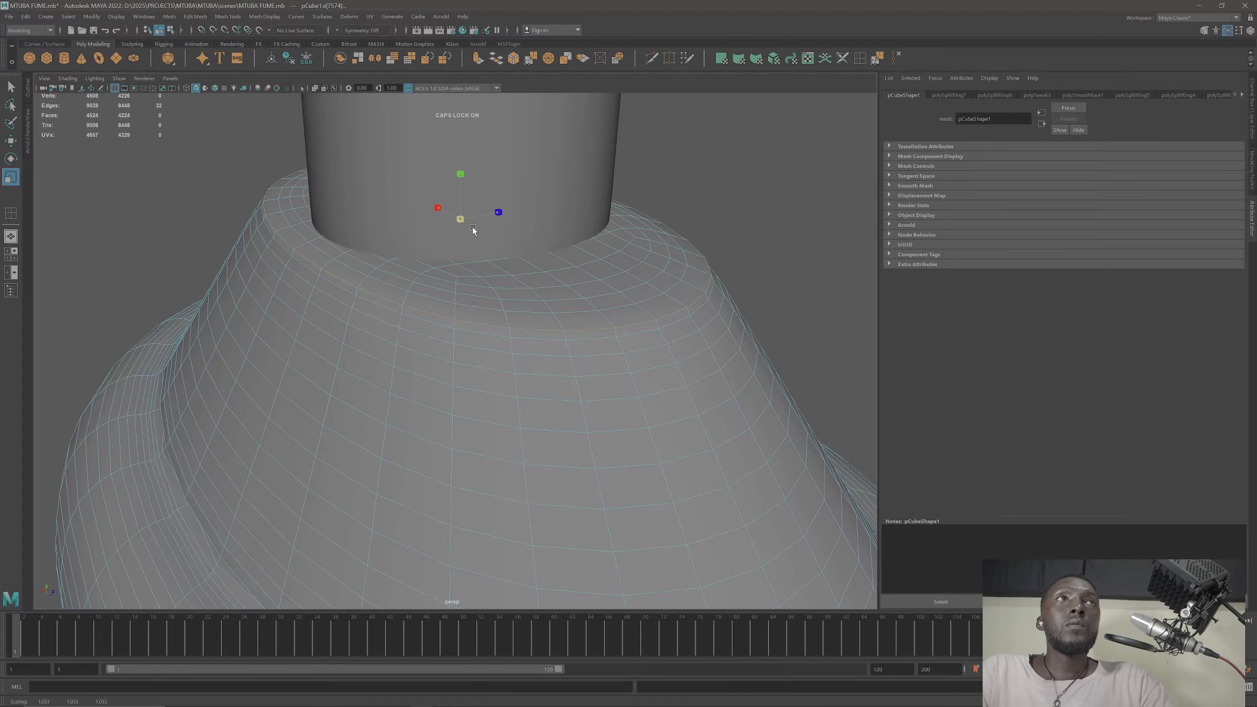
left_click(860, 59)
scroll(624, 307, "up", 7)
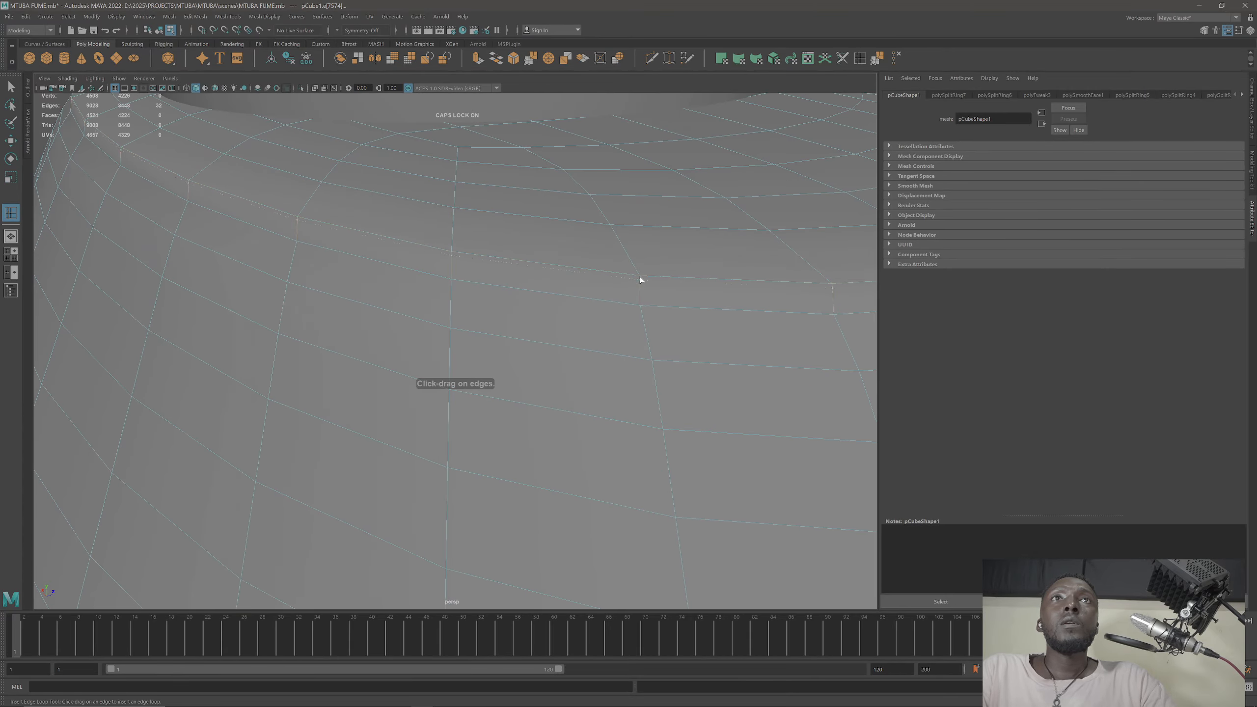
left_click(640, 279)
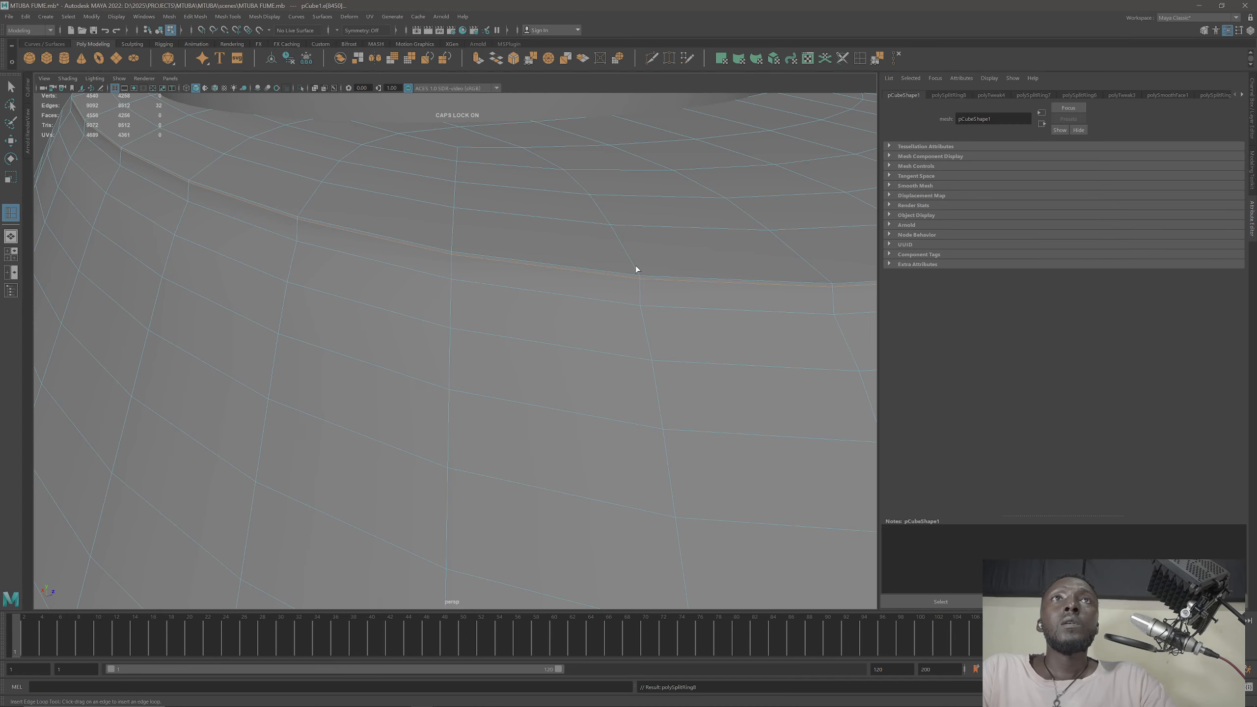
left_click(639, 273)
scroll(636, 317, "down", 6)
right_click_drag(448, 252, 494, 237)
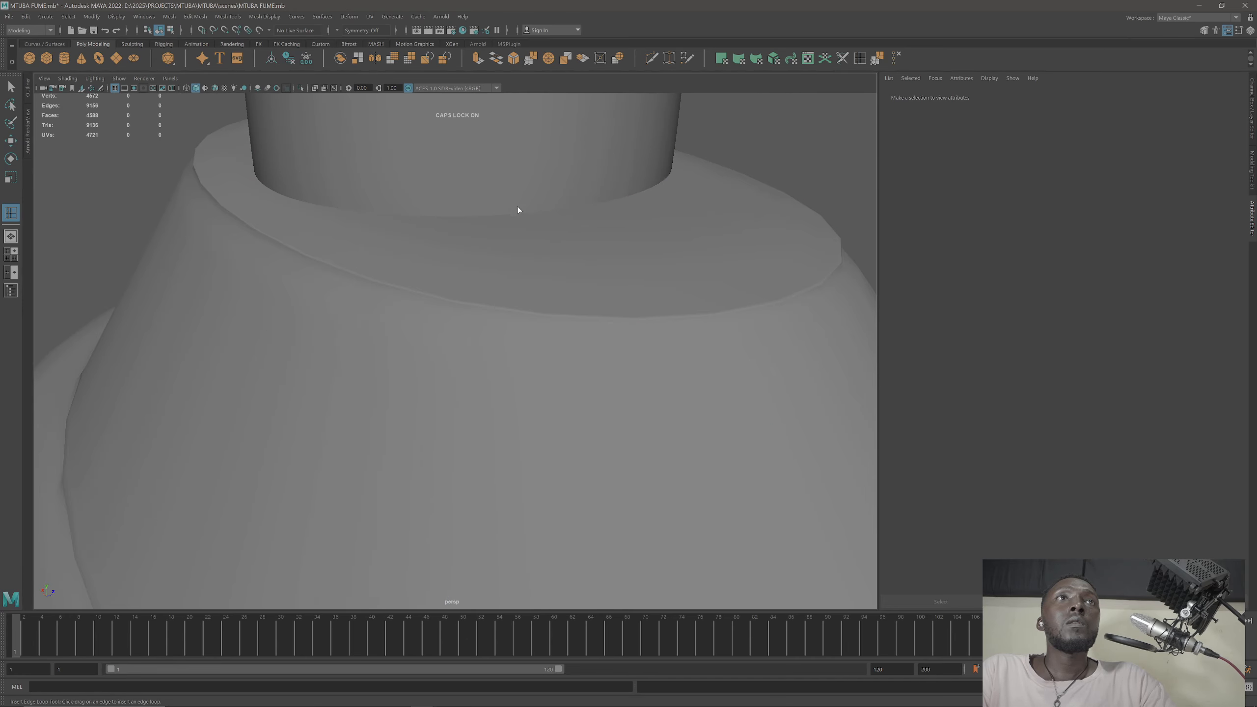
Step: Examine the tightened upper rim of the sloped shoulder, checking the body's wireframe and side profile
left_click(10, 87)
left_click(338, 325)
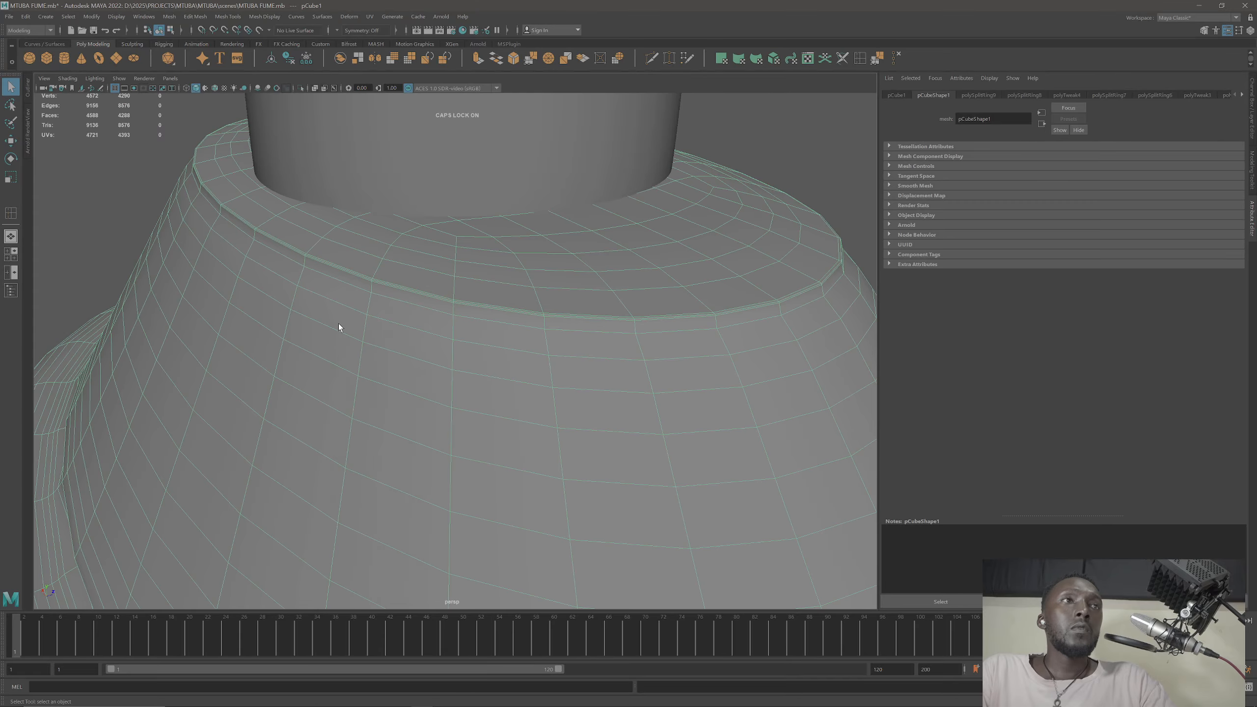
left_click(770, 171)
left_click_drag(640, 301, 506, 370, "alt")
left_click_drag(567, 286, 569, 234, "alt")
middle_click_drag(570, 234, 536, 202, "alt")
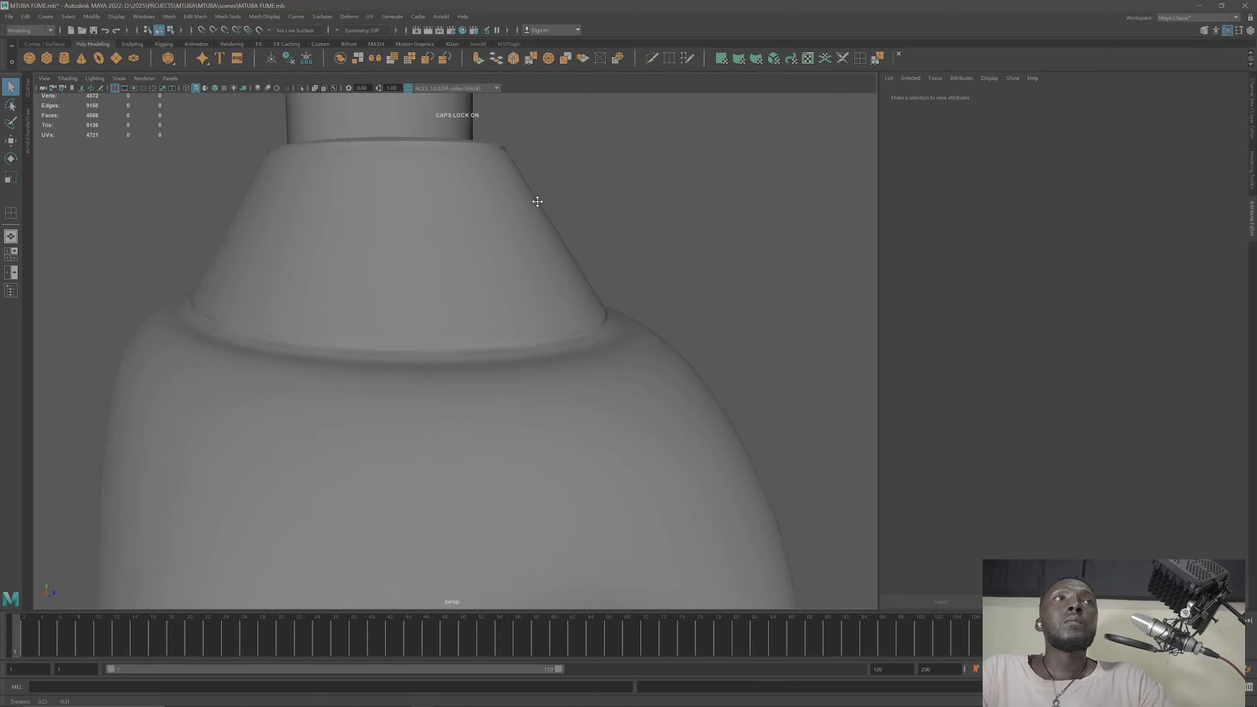
left_click_drag(536, 201, 499, 292, "alt")
Step: Select the edge loop just below the shoulder's upper rim and move it slightly up toward the rim
left_click(500, 291)
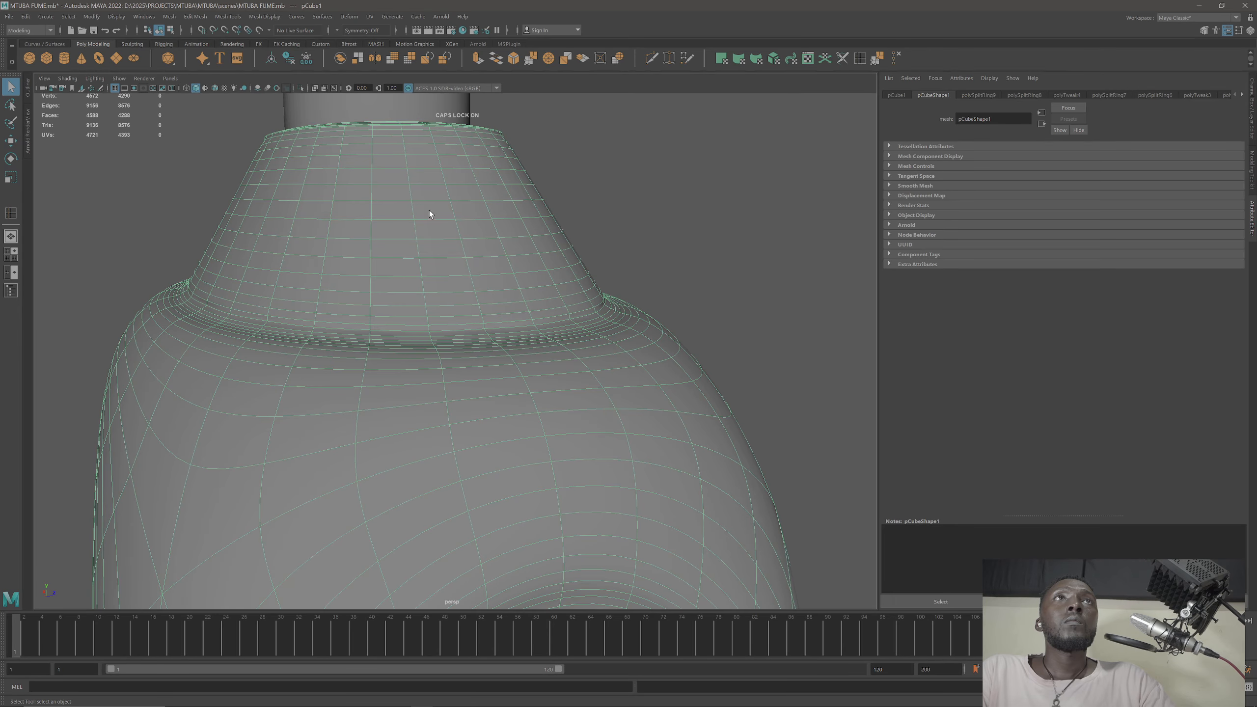
left_click_drag(429, 210, 458, 309, "alt")
right_click_drag(450, 279, 484, 266, "alt")
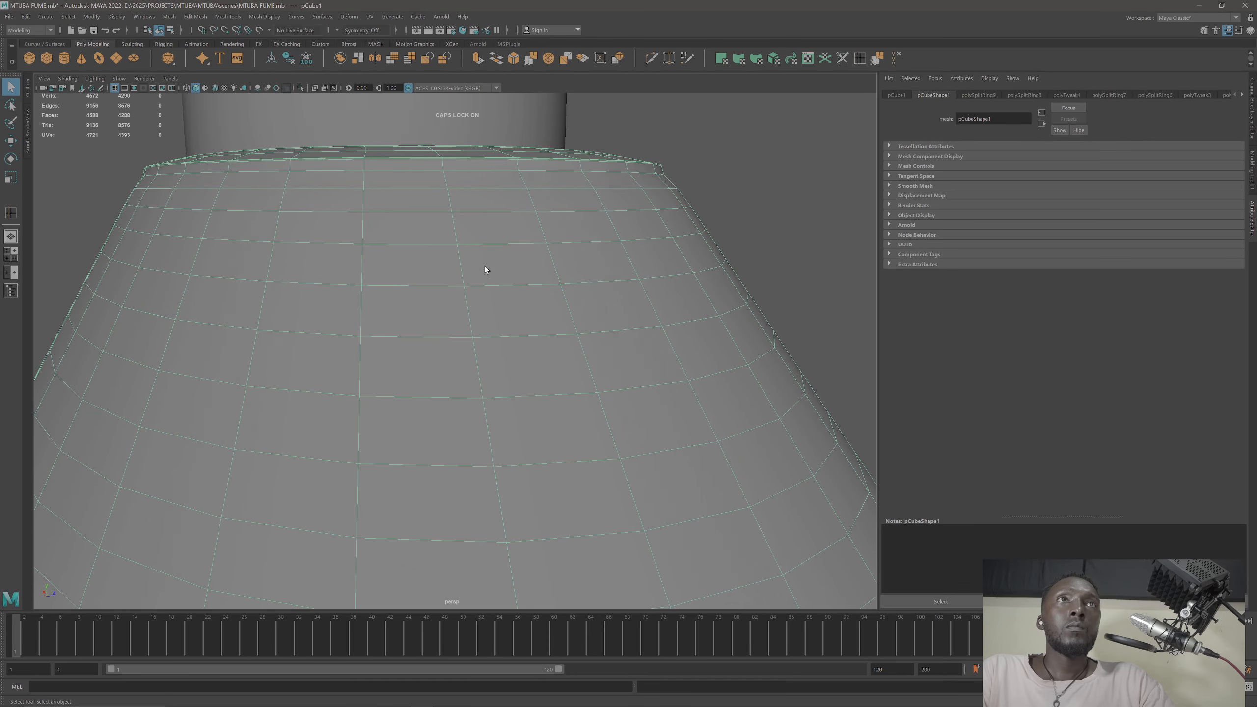
left_click_drag(484, 266, 502, 270, "alt")
scroll(428, 311, "up", 3)
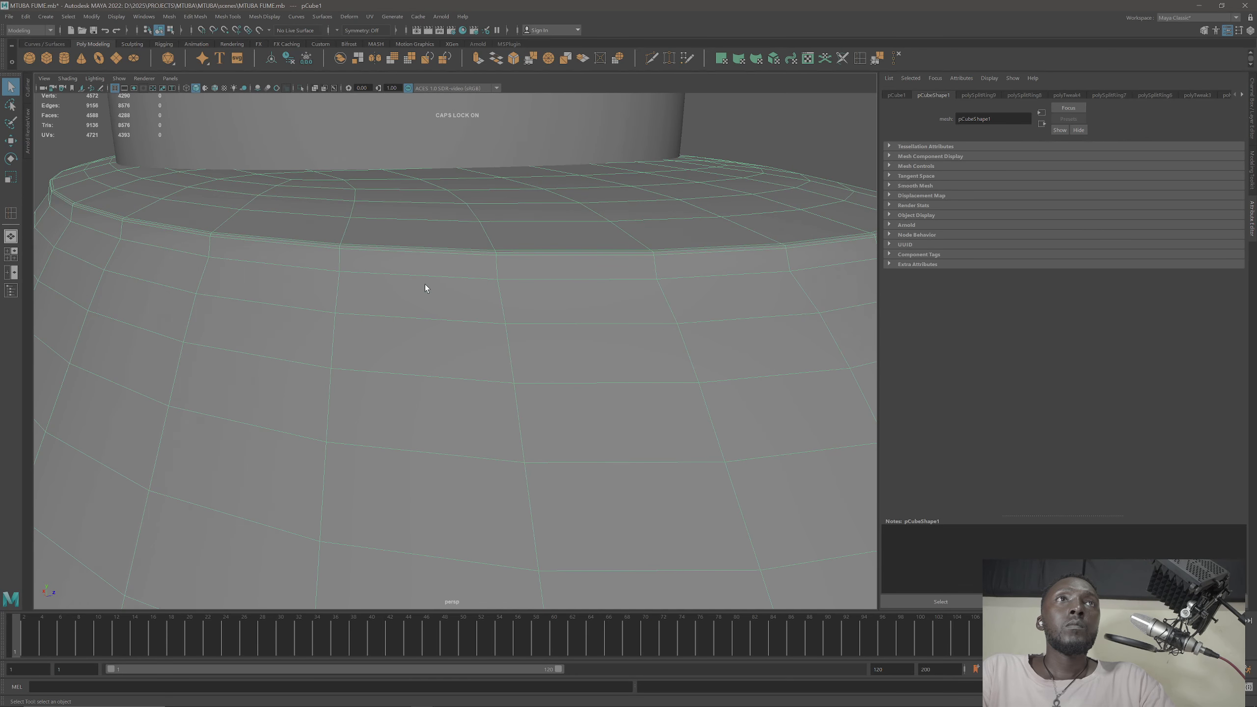
right_click_drag(416, 250, 414, 238)
double_click(412, 253)
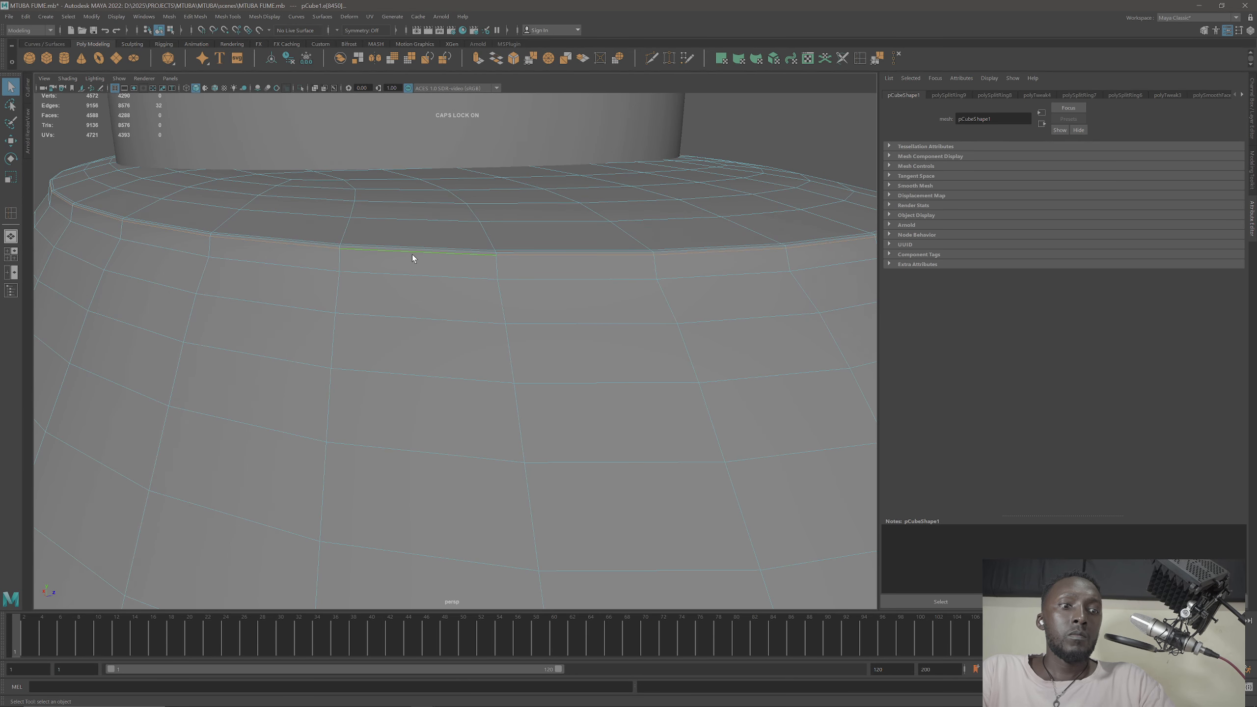
key("w")
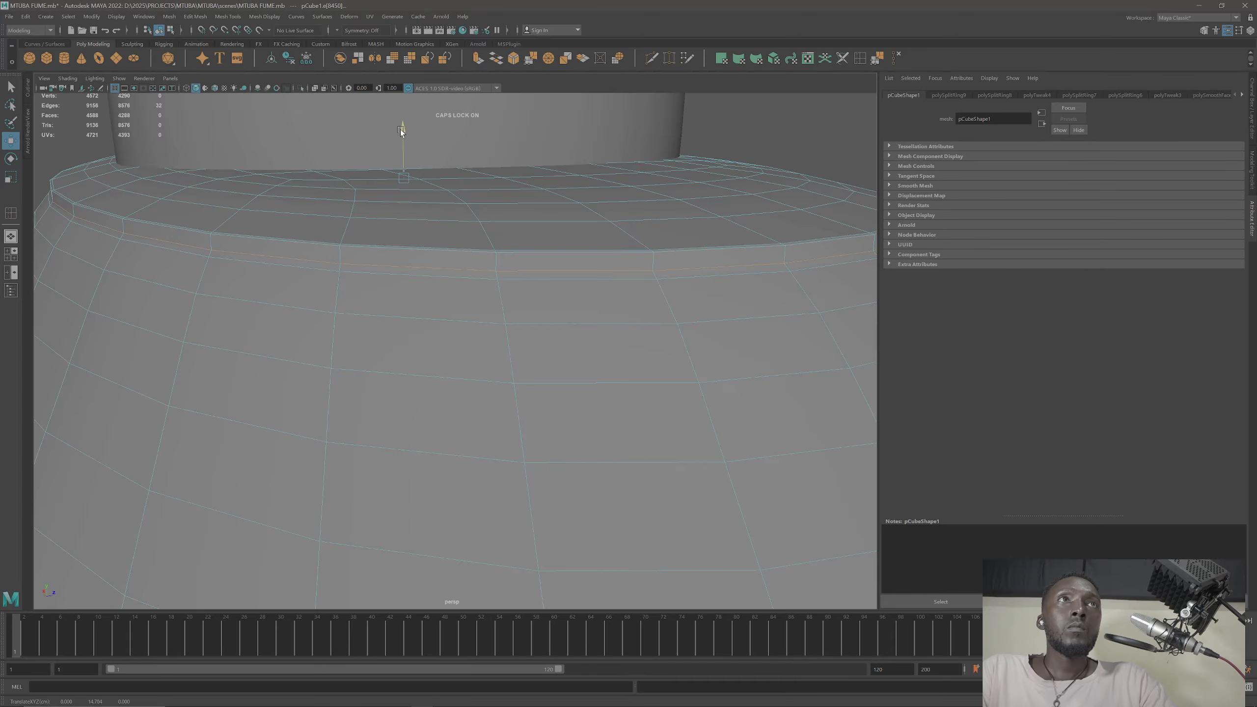
left_click_drag(401, 129, 402, 125)
Step: Display the bottle body in smooth preview, return to object mode and deselect it
double_click(365, 247)
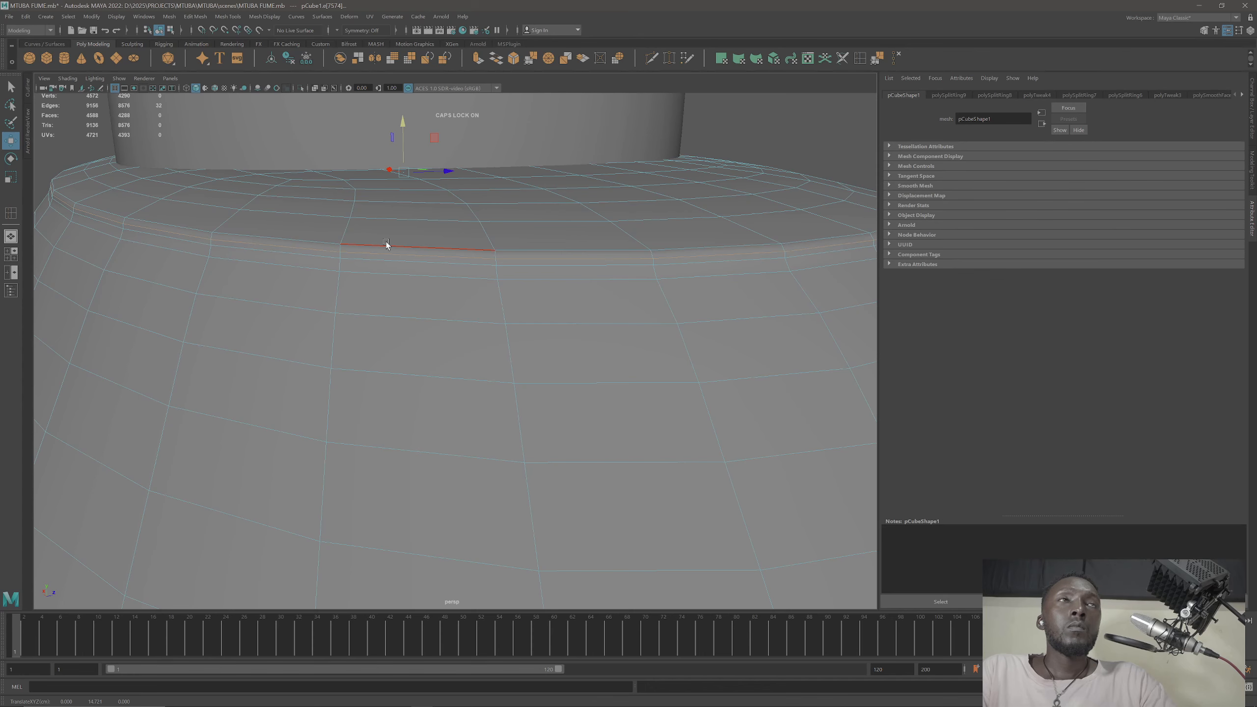
key("3")
right_click(364, 226)
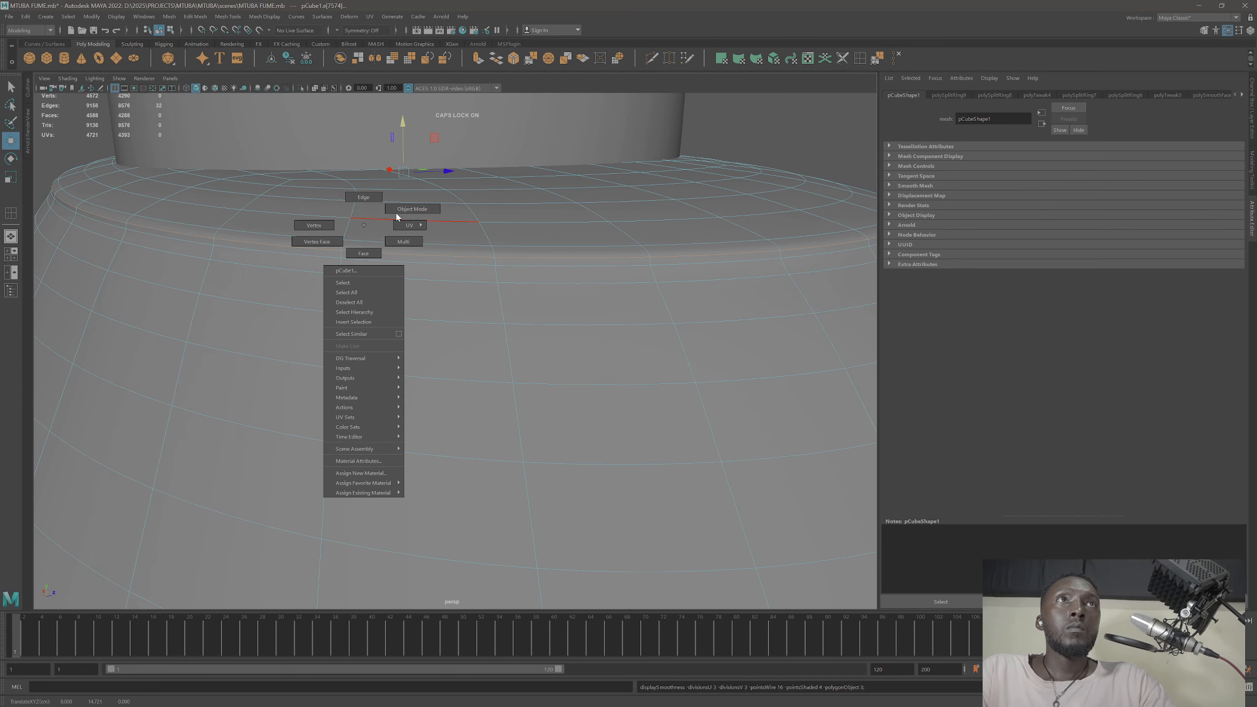
left_click(397, 210)
left_click(62, 135)
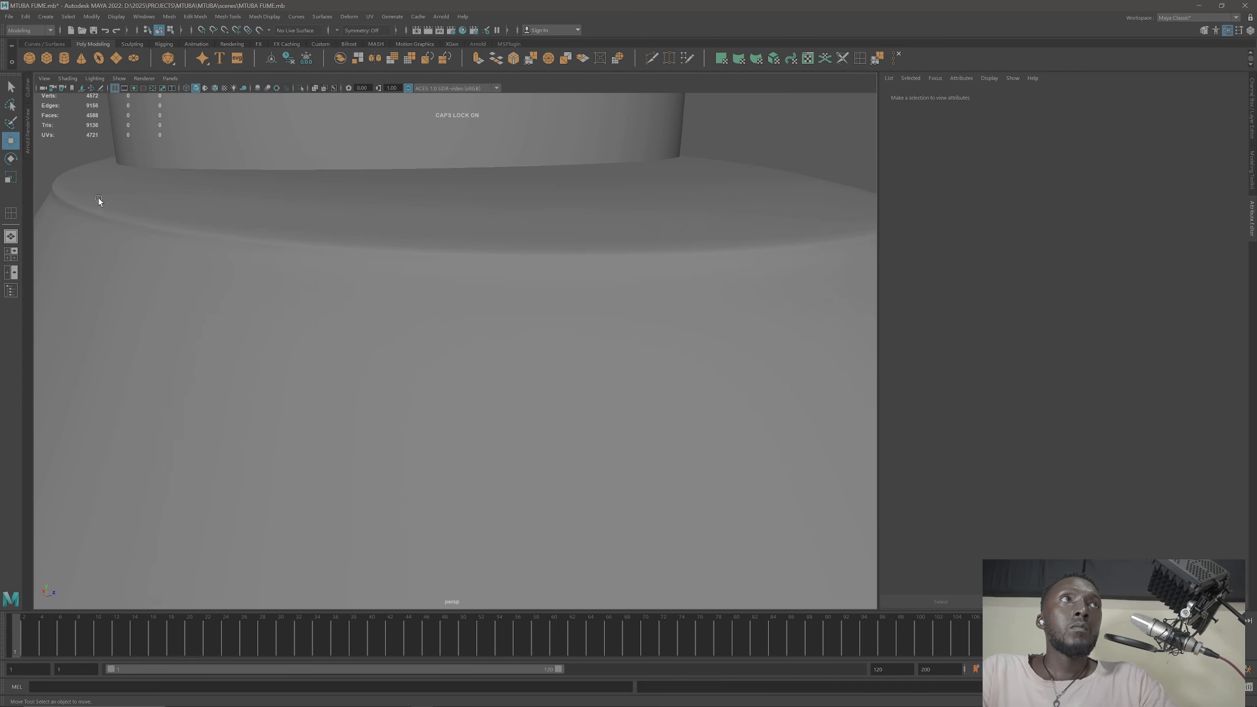
scroll(302, 277, "down", 6)
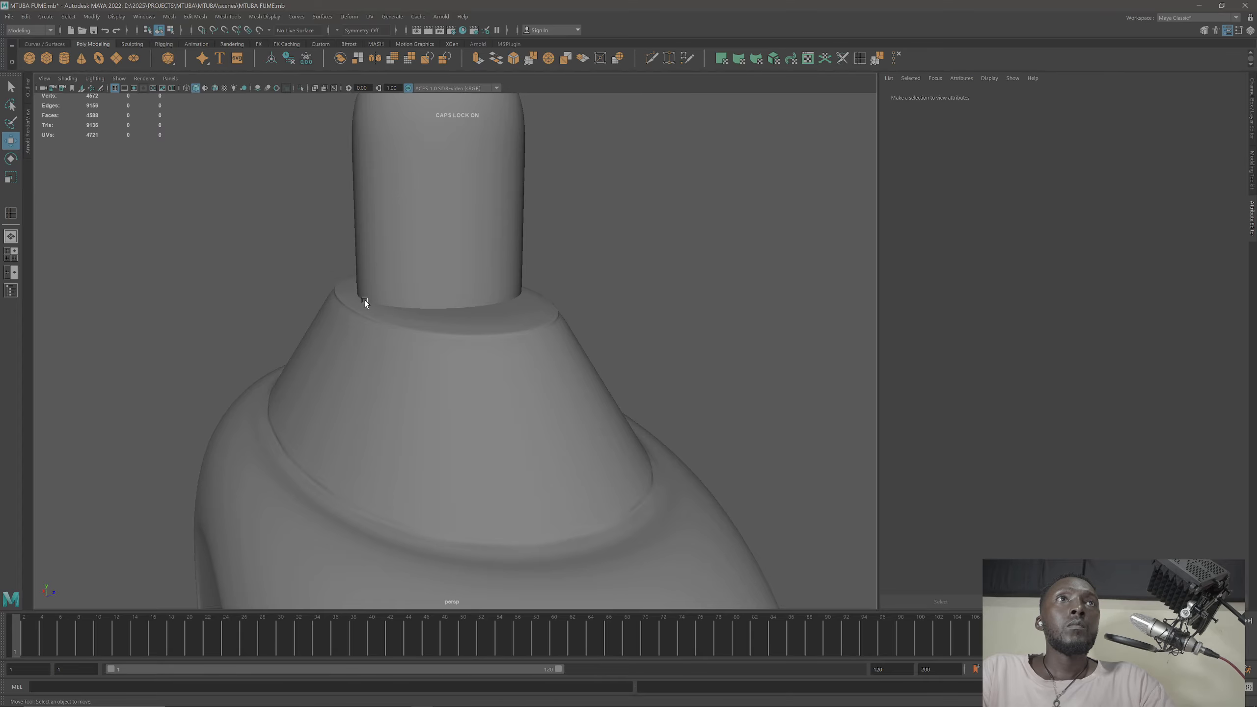
mouse_move(364, 301)
left_mouse_down("alt")
mouse_move(422, 318)
mouse_move(379, 308)
left_mouse_up("alt")
scroll(380, 308, "down", 3)
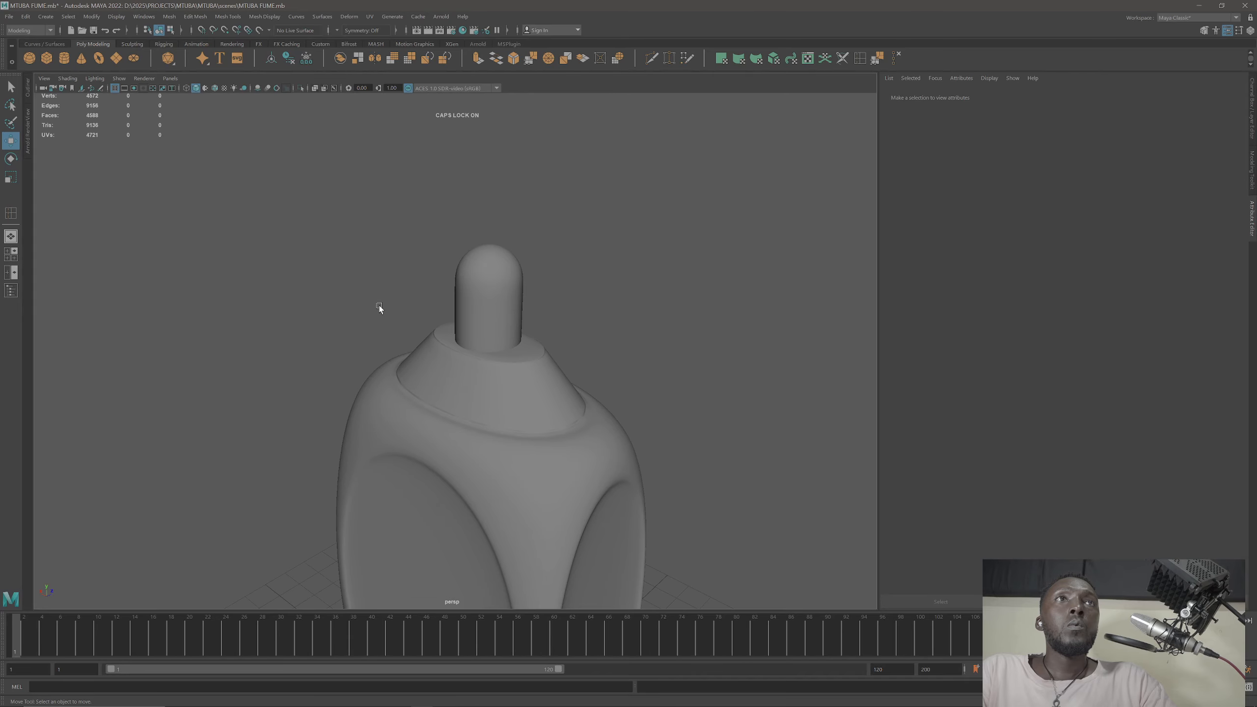
Step: Turn off smooth preview on the neck cylinder and raise it clear above the sloped shoulder
left_click(506, 334)
scroll(515, 343, "up", 5)
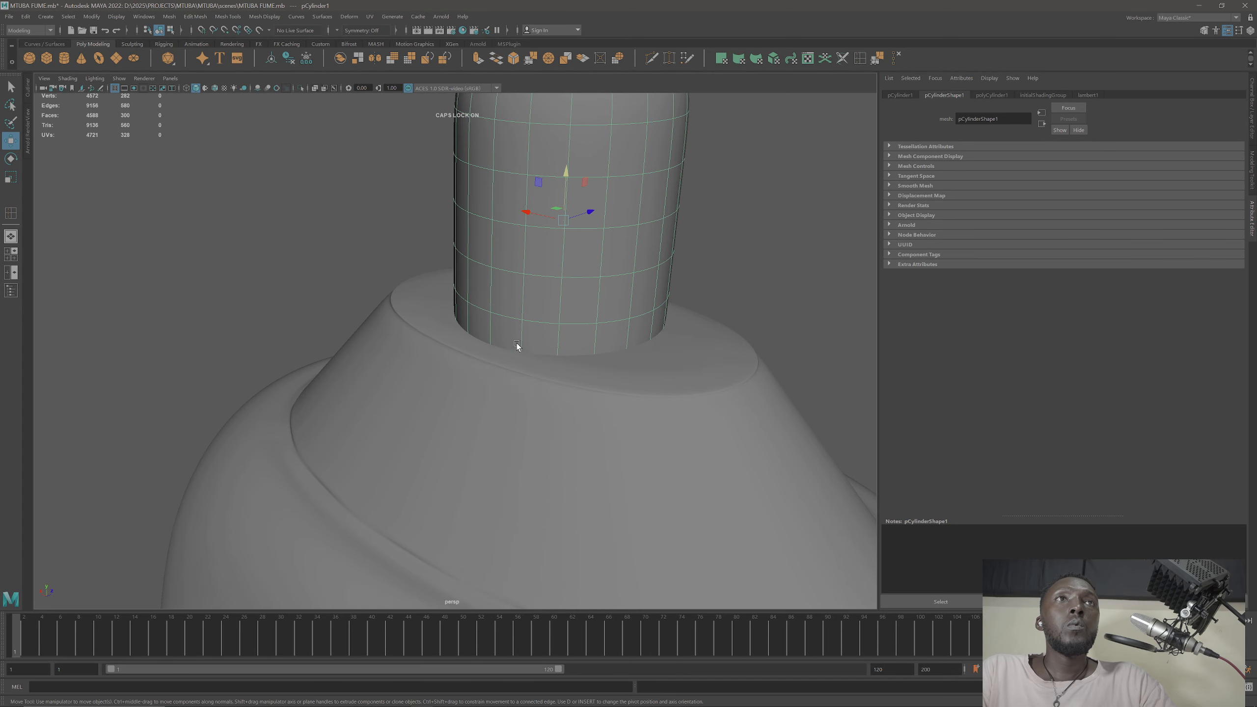
middle_click_drag(496, 341, 346, 354, "alt")
scroll(346, 354, "up", 1)
left_click_drag(416, 151, 430, 30)
scroll(490, 297, "down", 5)
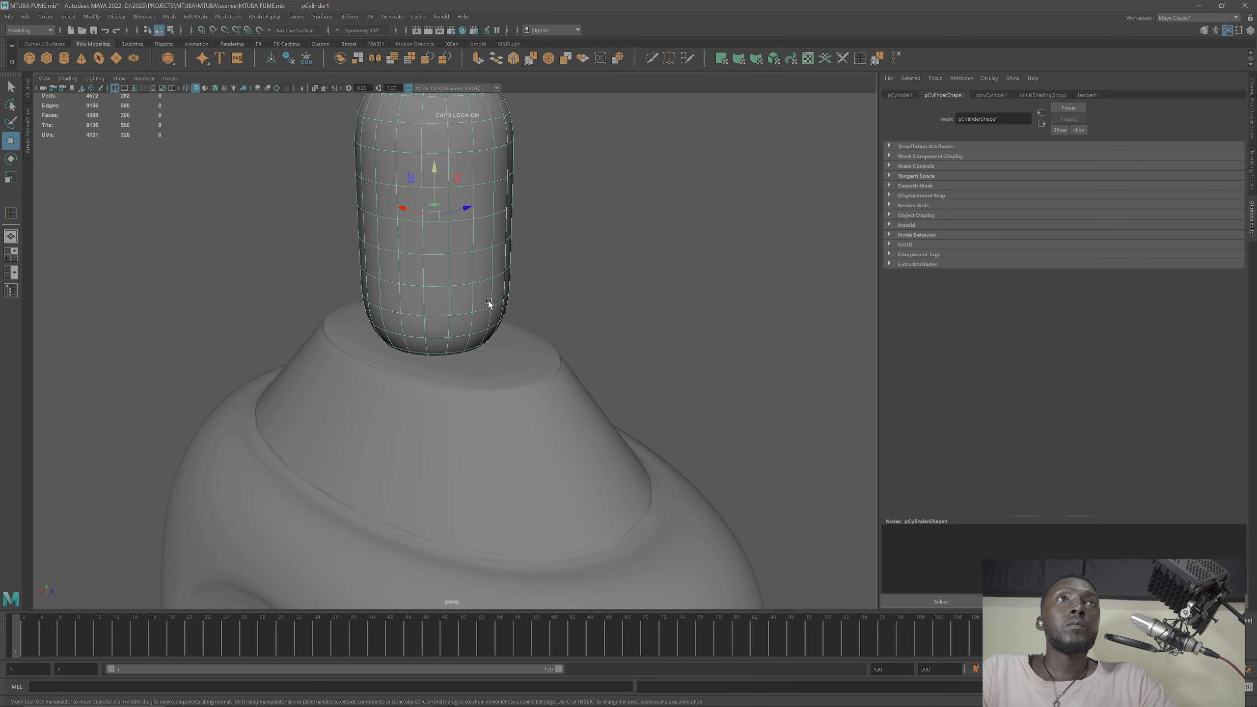
key("1")
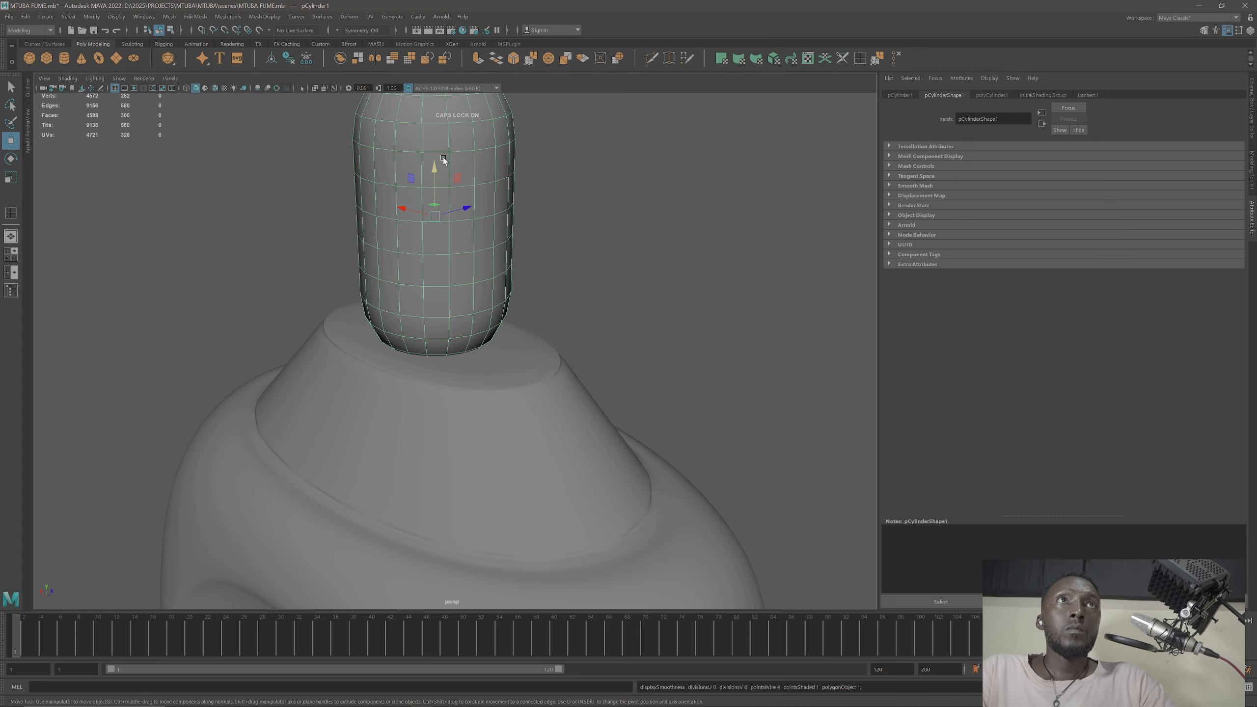
left_click_drag(434, 169, 435, 99)
left_click_drag(435, 99, 472, 296, "alt")
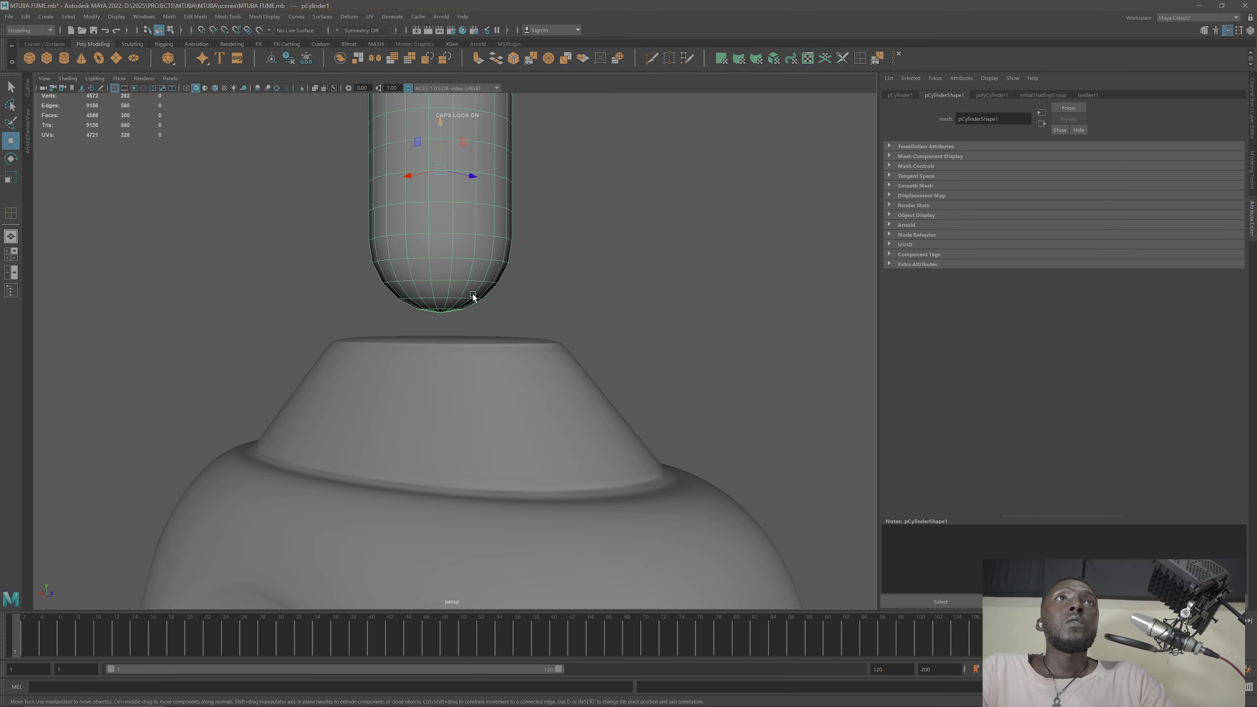
Step: Delete the faces forming the neck cylinder's rounded lower end, and clear the cylinder's construction history
right_click(428, 242)
left_click(353, 224)
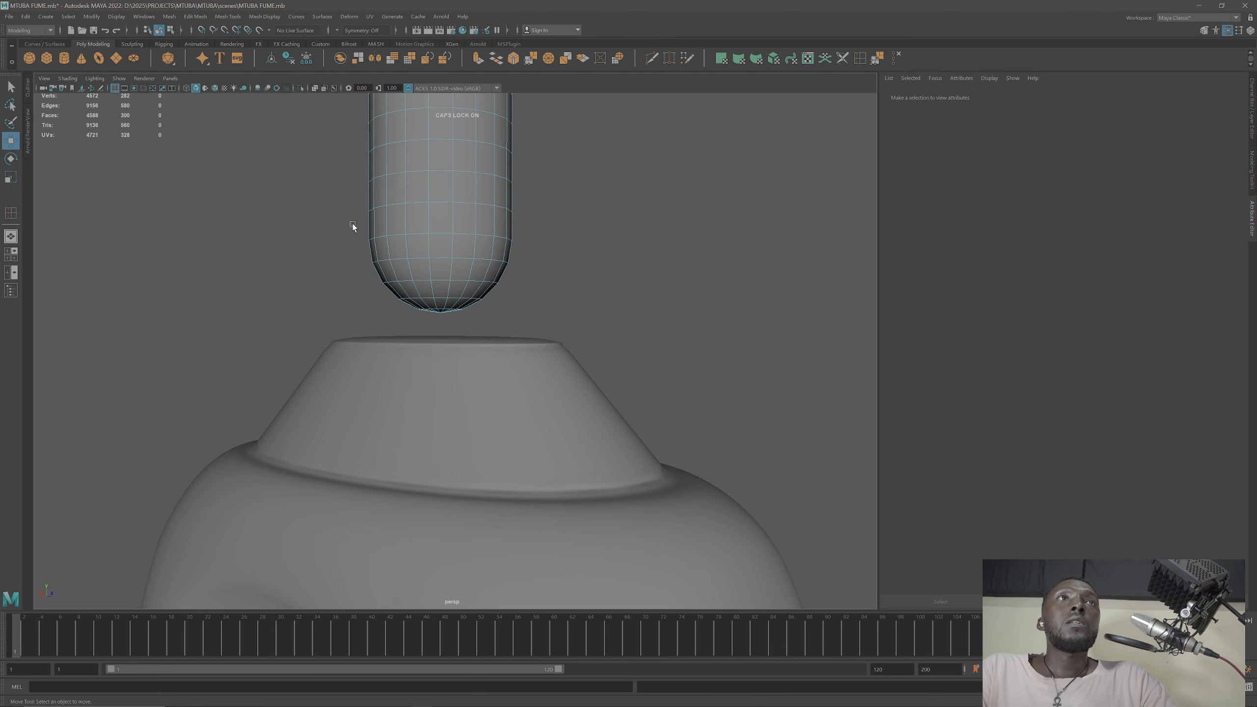
left_click_drag(528, 315, 529, 310)
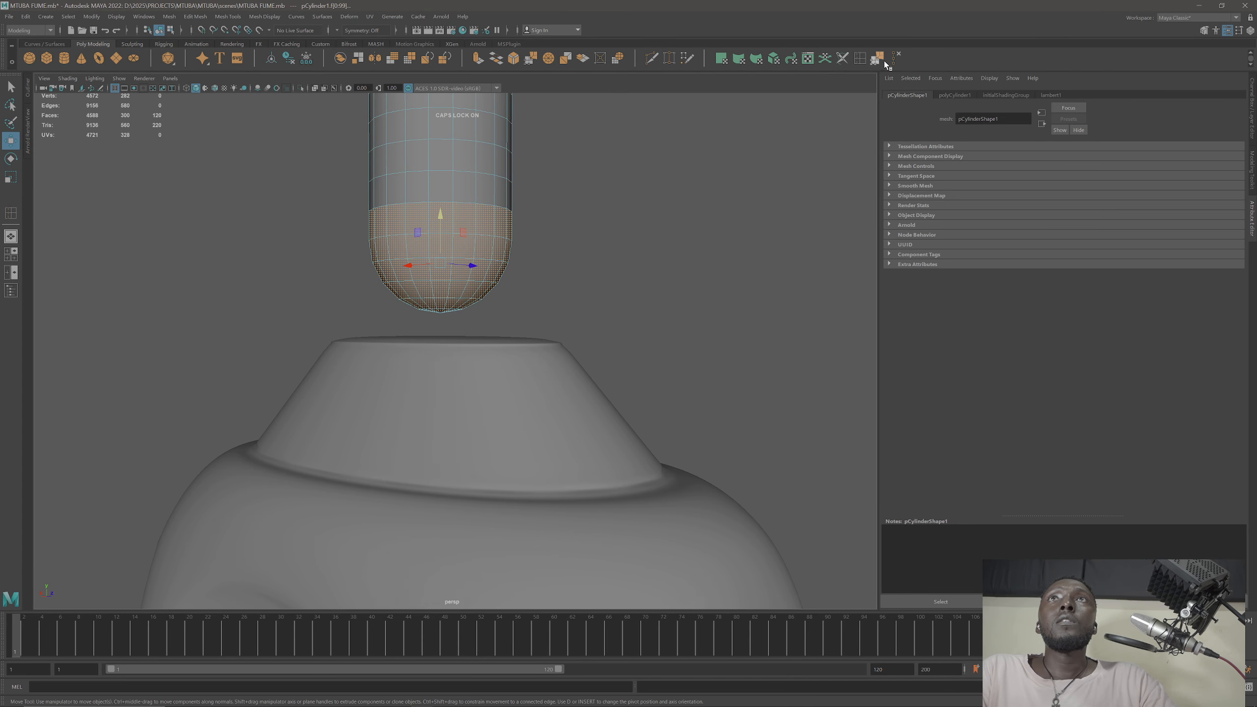
key("Delete")
right_click_drag(496, 119, 542, 127)
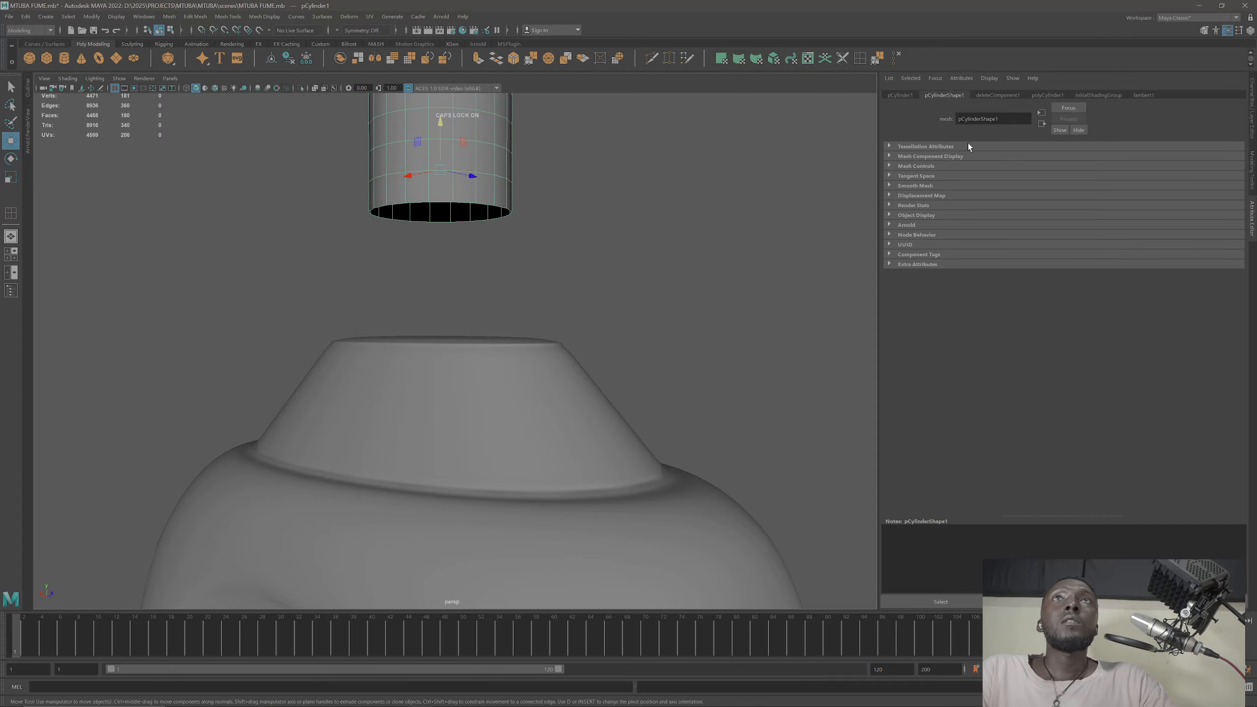
key("alt+shift+d")
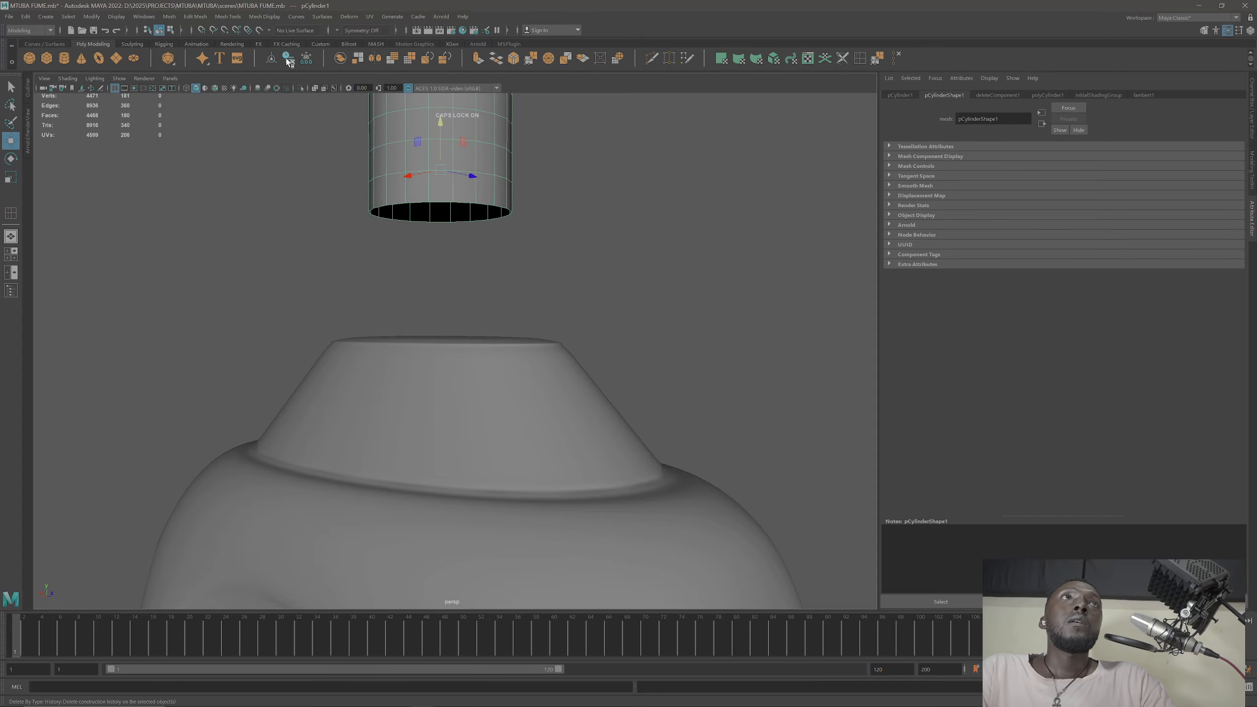
Step: Select the open border edge loop at the neck cylinder's lower end and close it with Fill Hole
middle_click_drag(526, 193, 480, 245, "alt")
left_click_drag(480, 245, 438, 273, "alt")
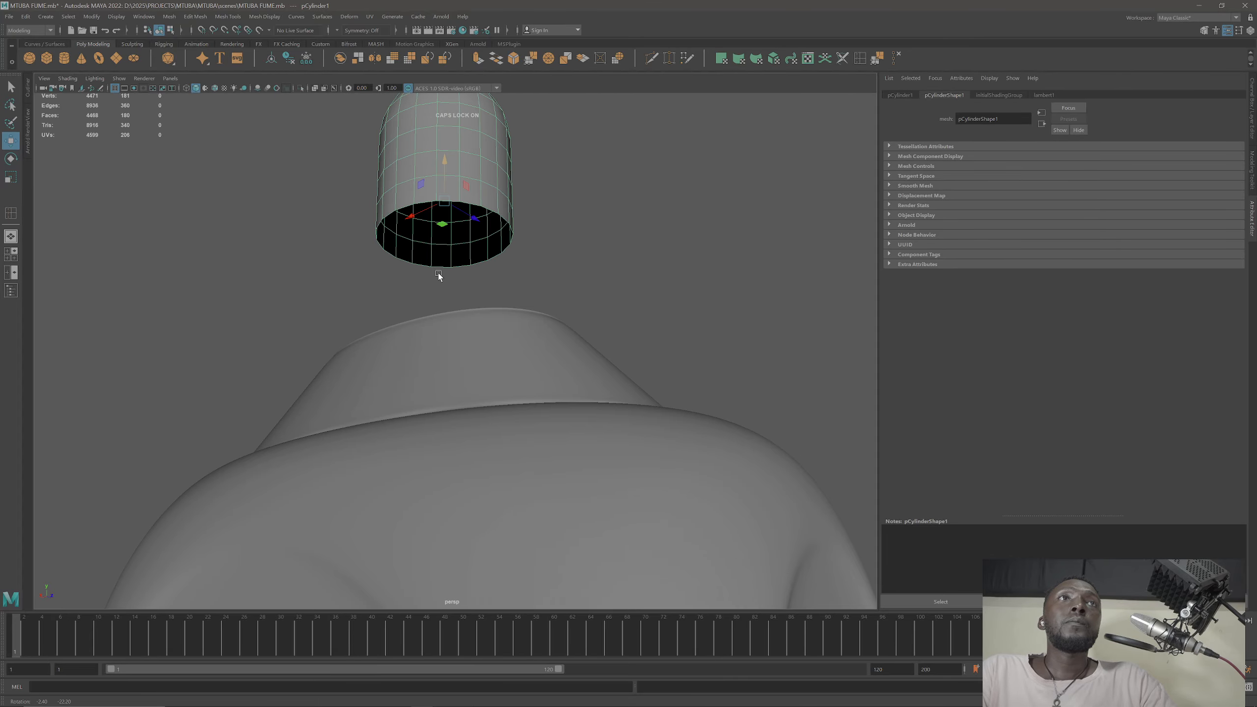
right_click_drag(472, 211, 474, 206)
double_click(474, 206)
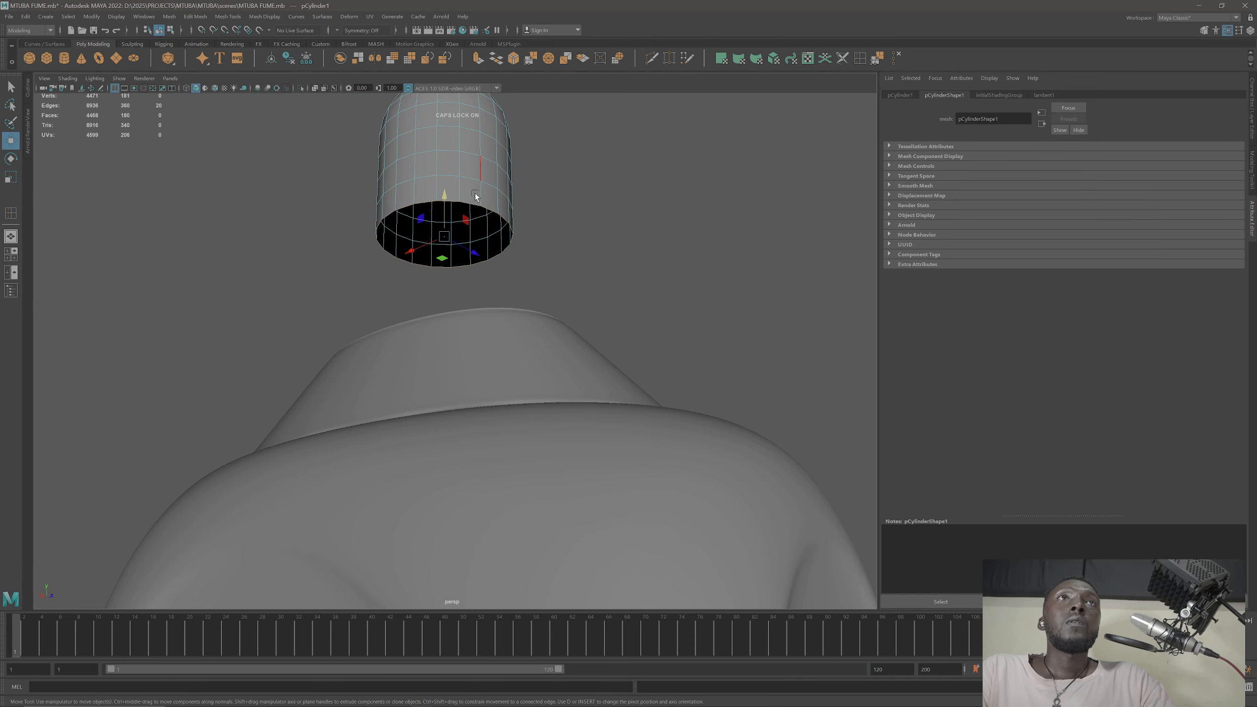
scroll(435, 188, "up", 3)
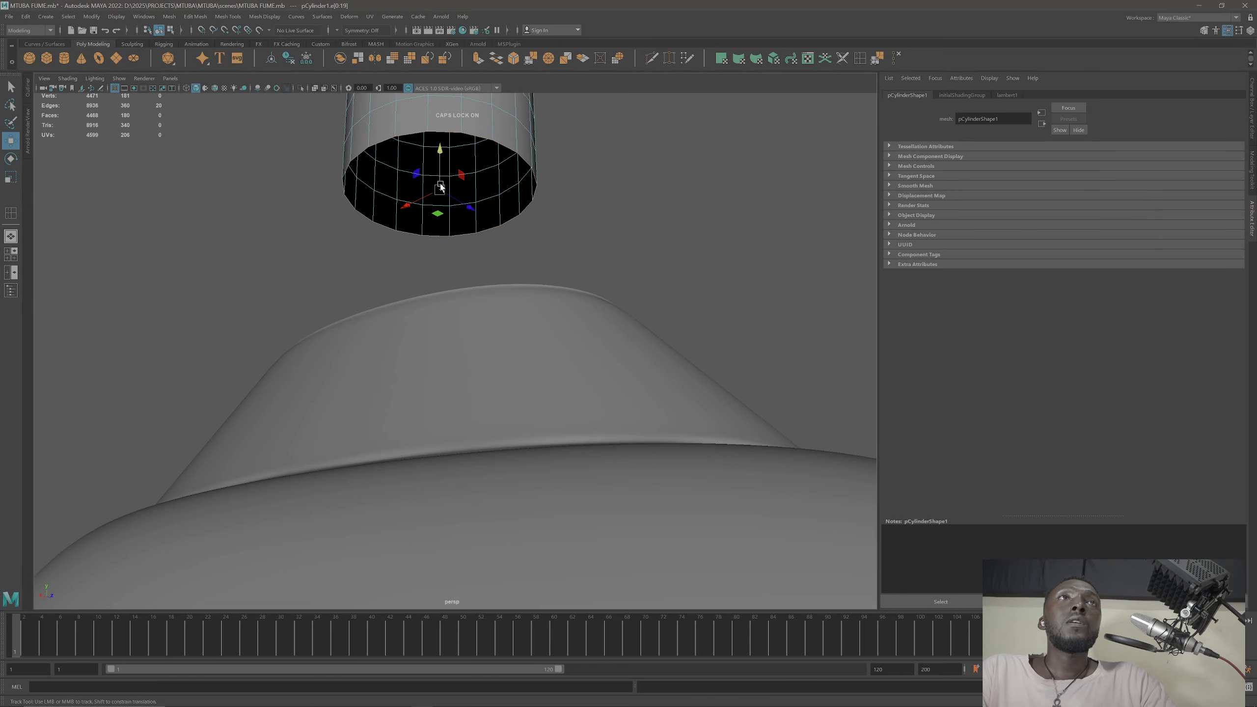
middle_click_drag(441, 188, 463, 312, "alt")
left_click(169, 17)
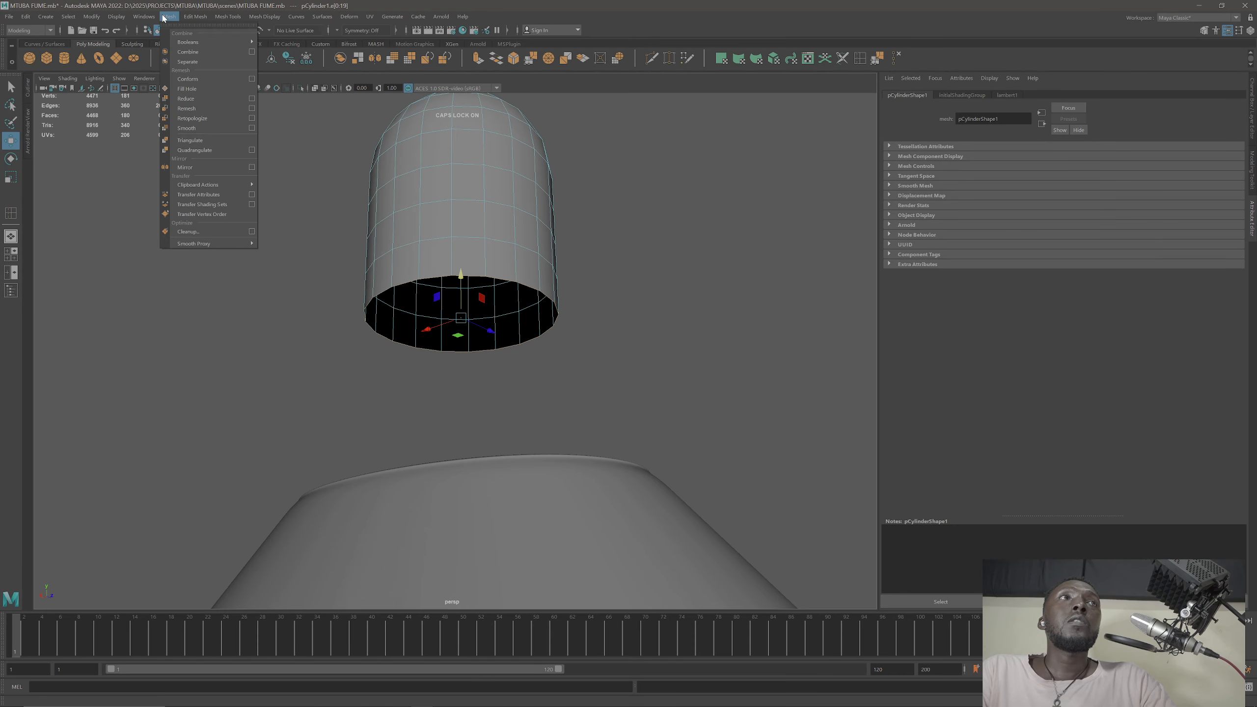
mouse_move(195, 16)
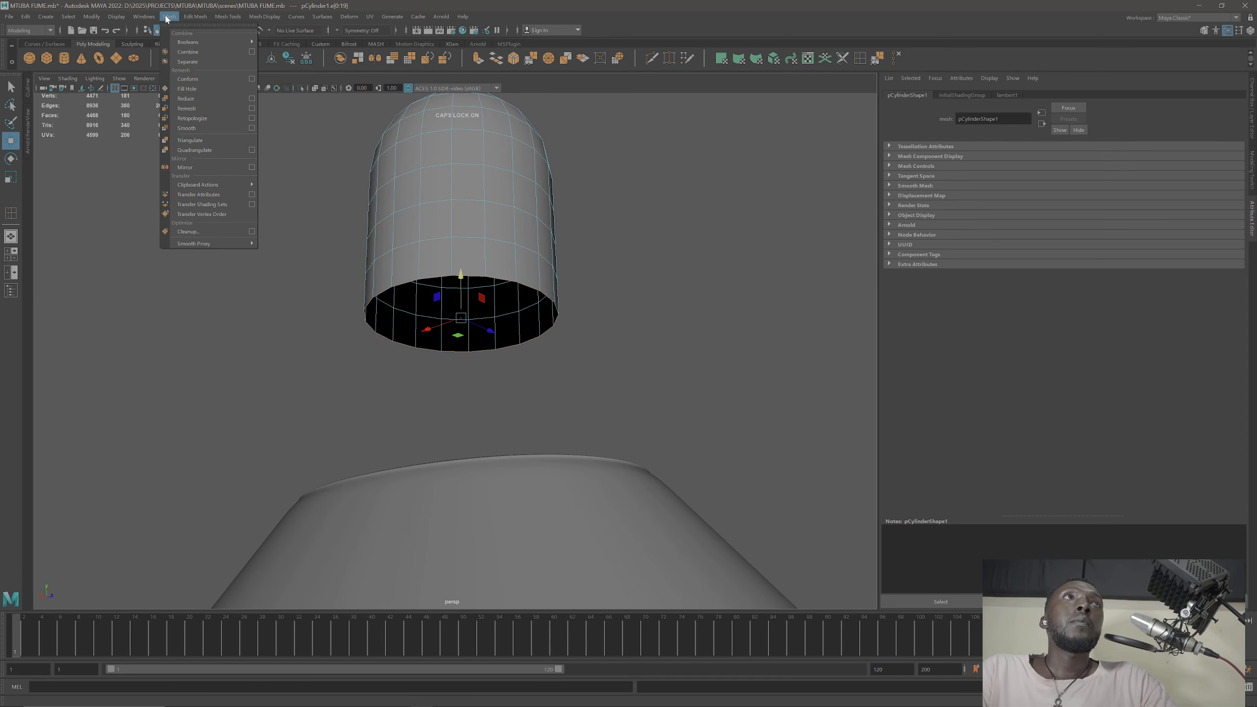
left_click(227, 17)
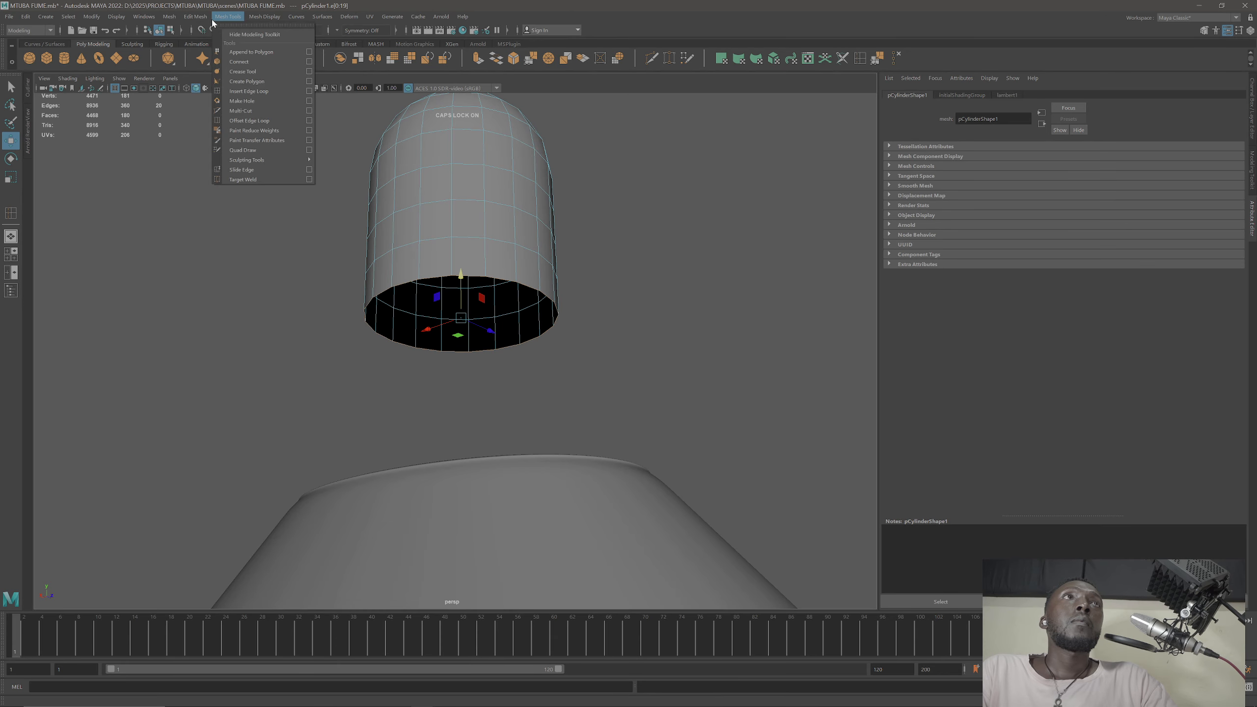
mouse_move(198, 16)
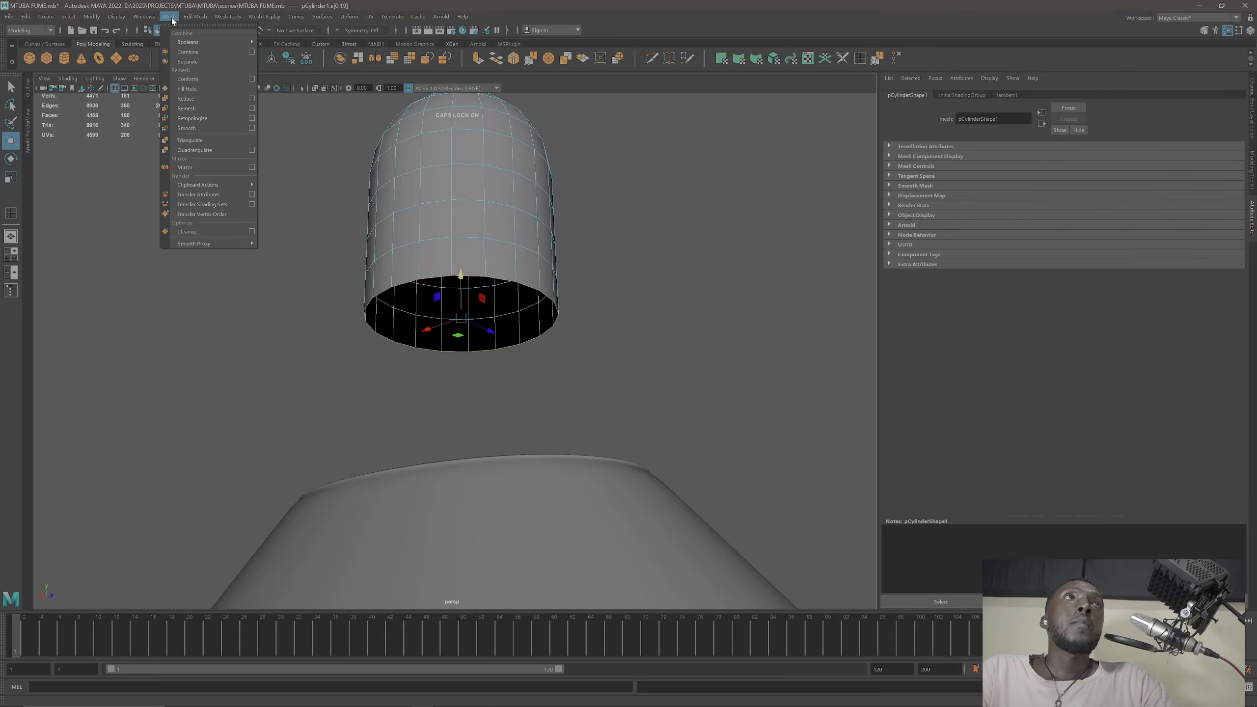
left_click(188, 89)
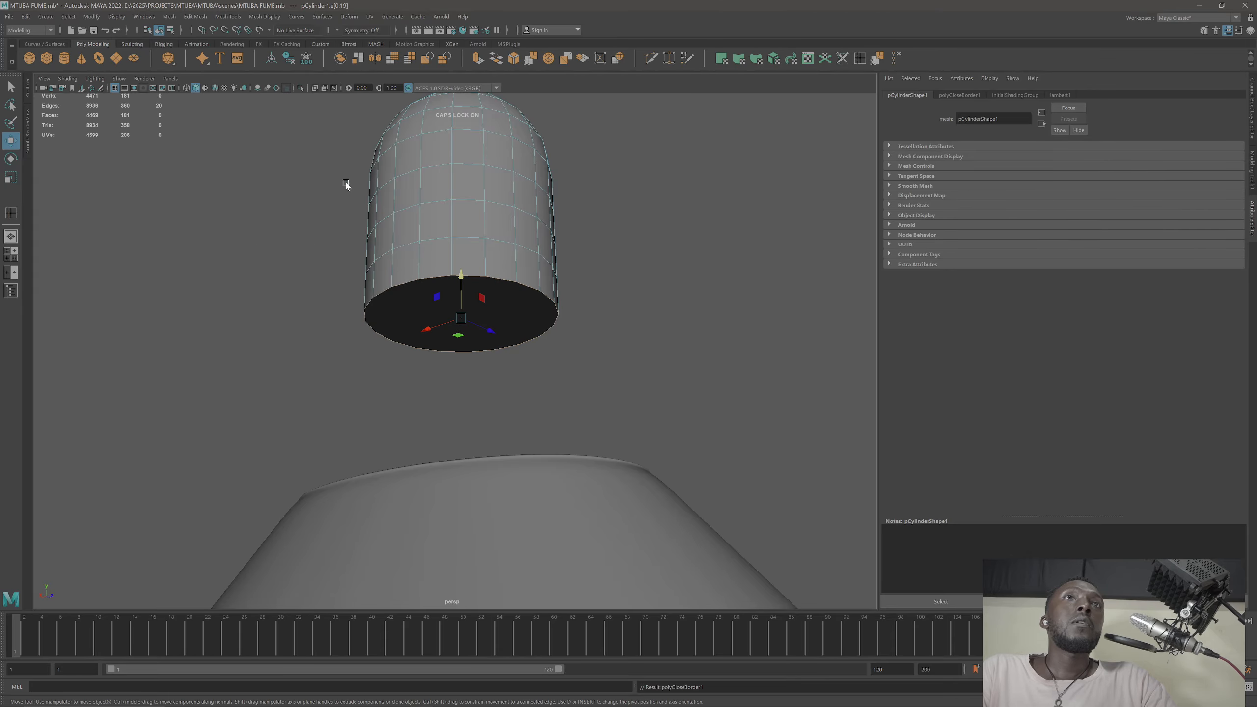
Step: Poke the new face closing the cylinder's lower end so it splits into triangles around a central vertex
right_click_drag(412, 299, 414, 328)
left_click(410, 302)
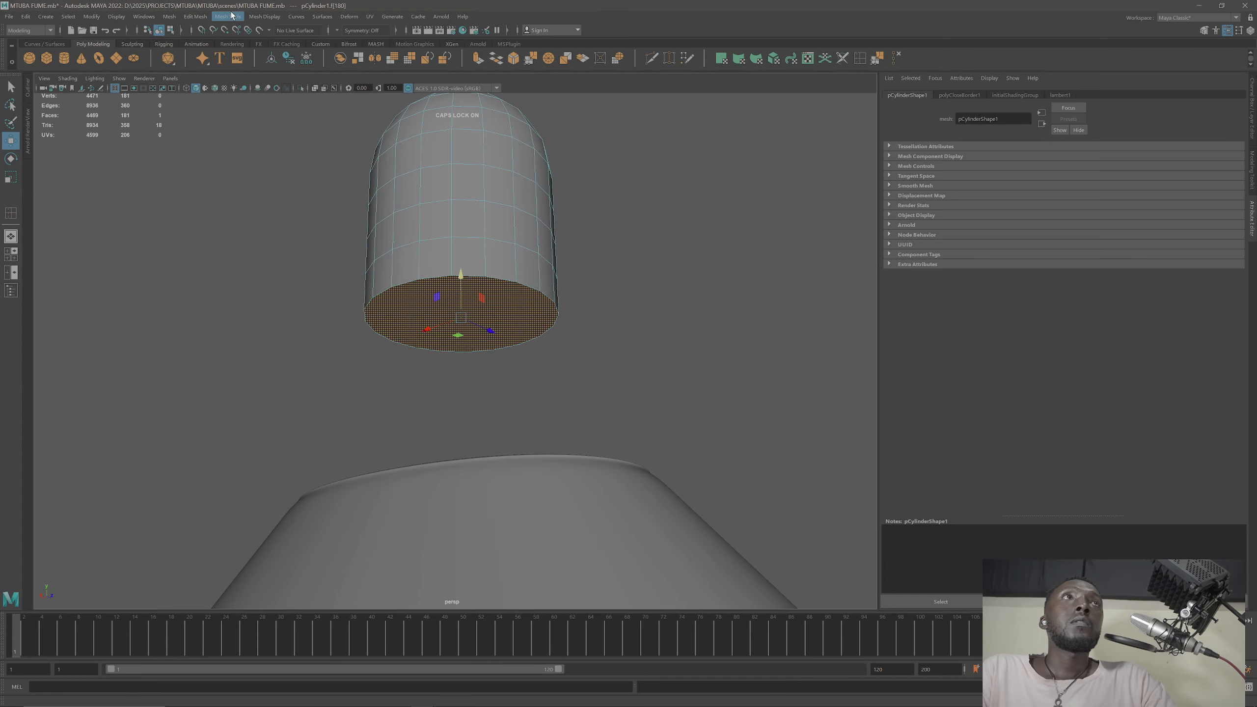
left_click(195, 17)
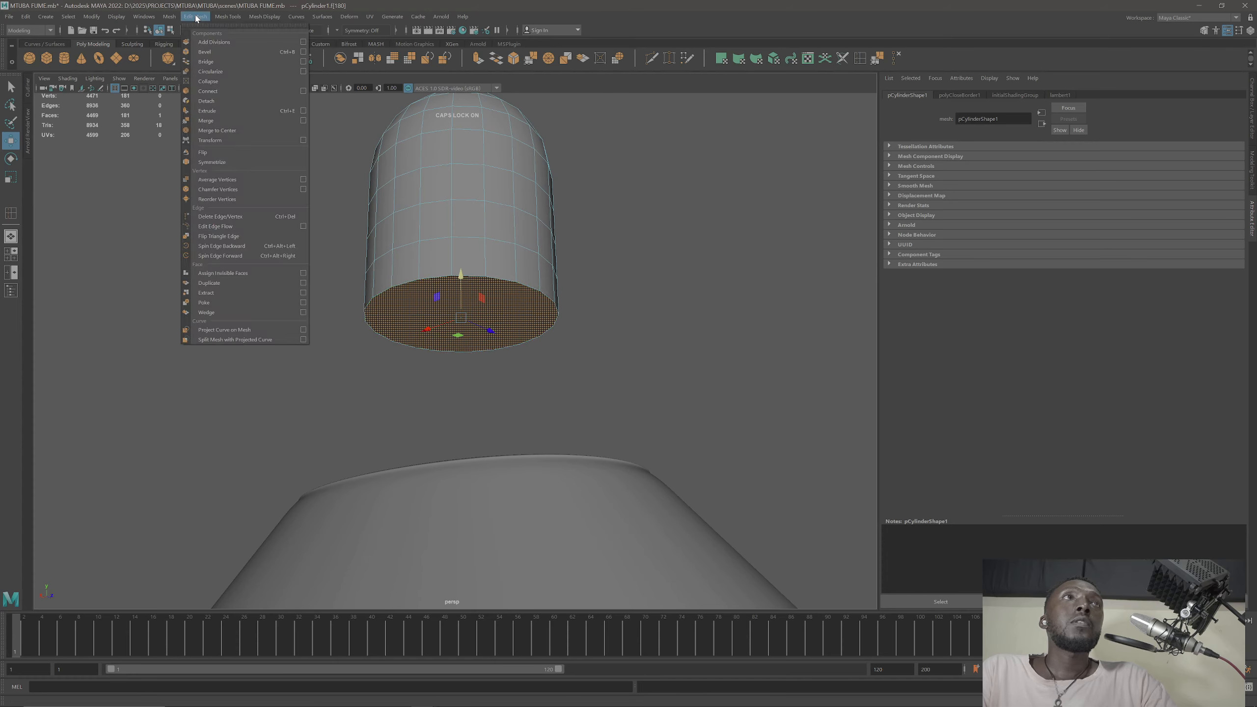
left_click(233, 302)
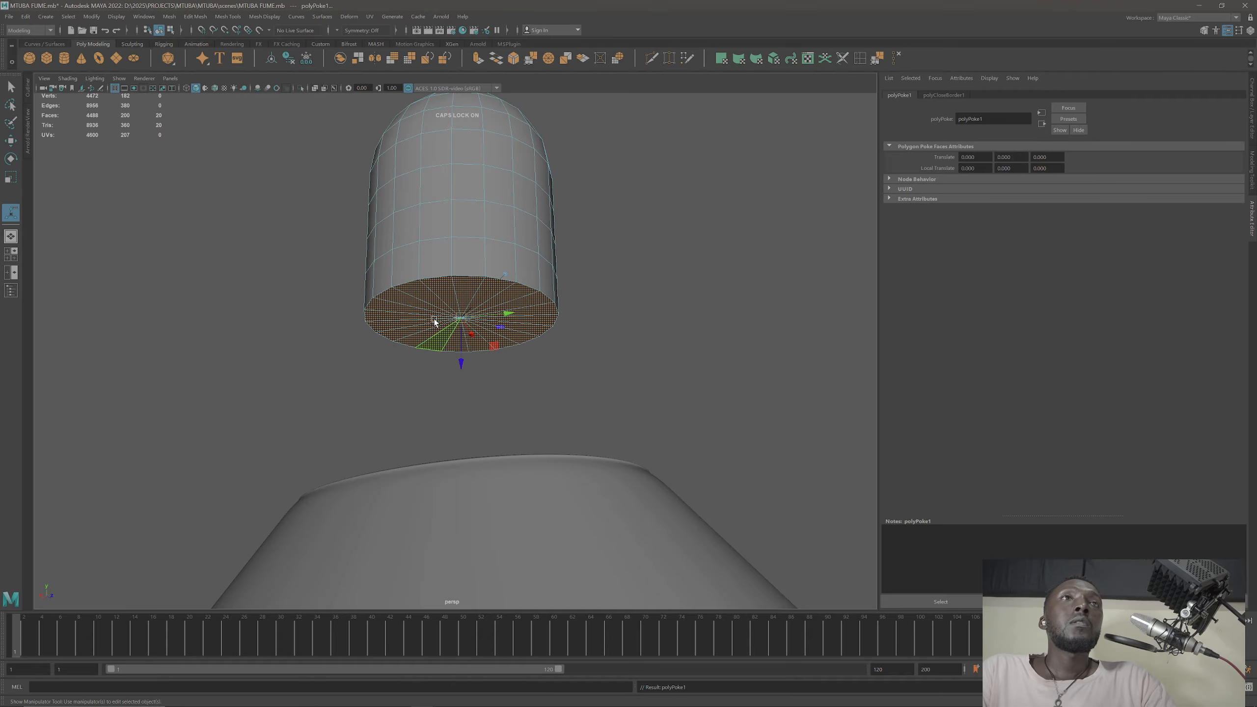
scroll(433, 294, "up", 3)
right_click_drag(435, 244, 463, 209)
key("ctrl+z")
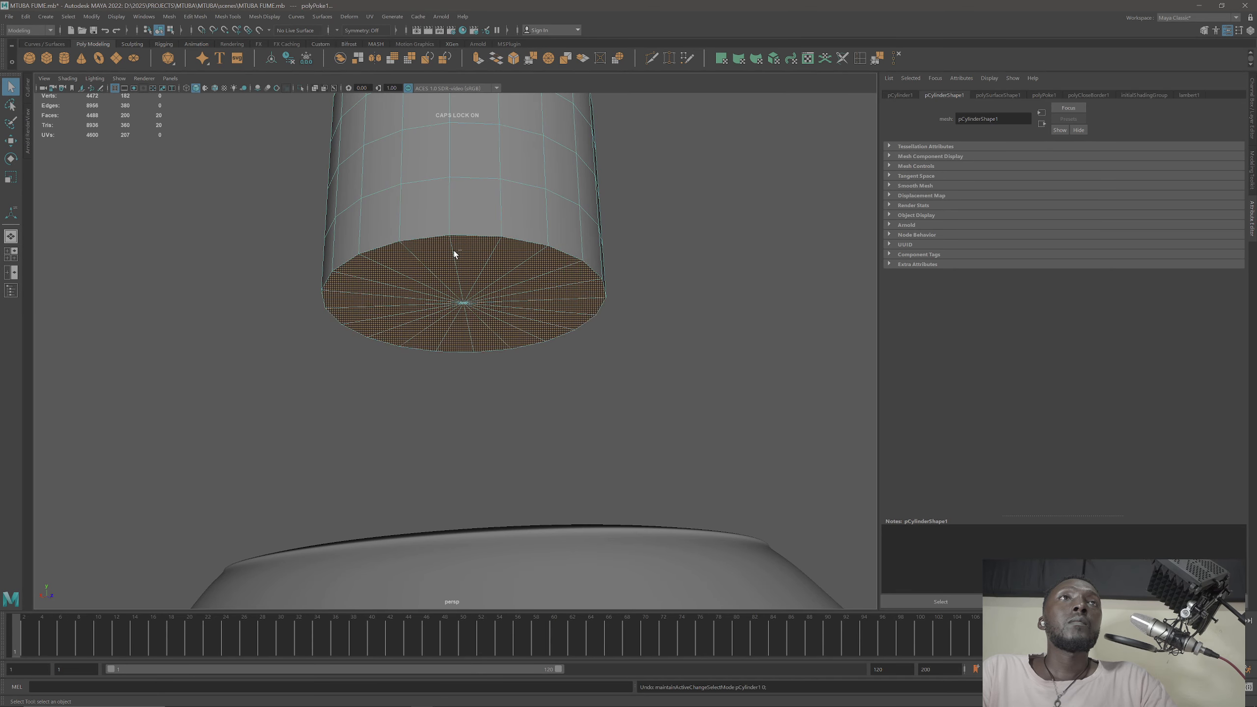
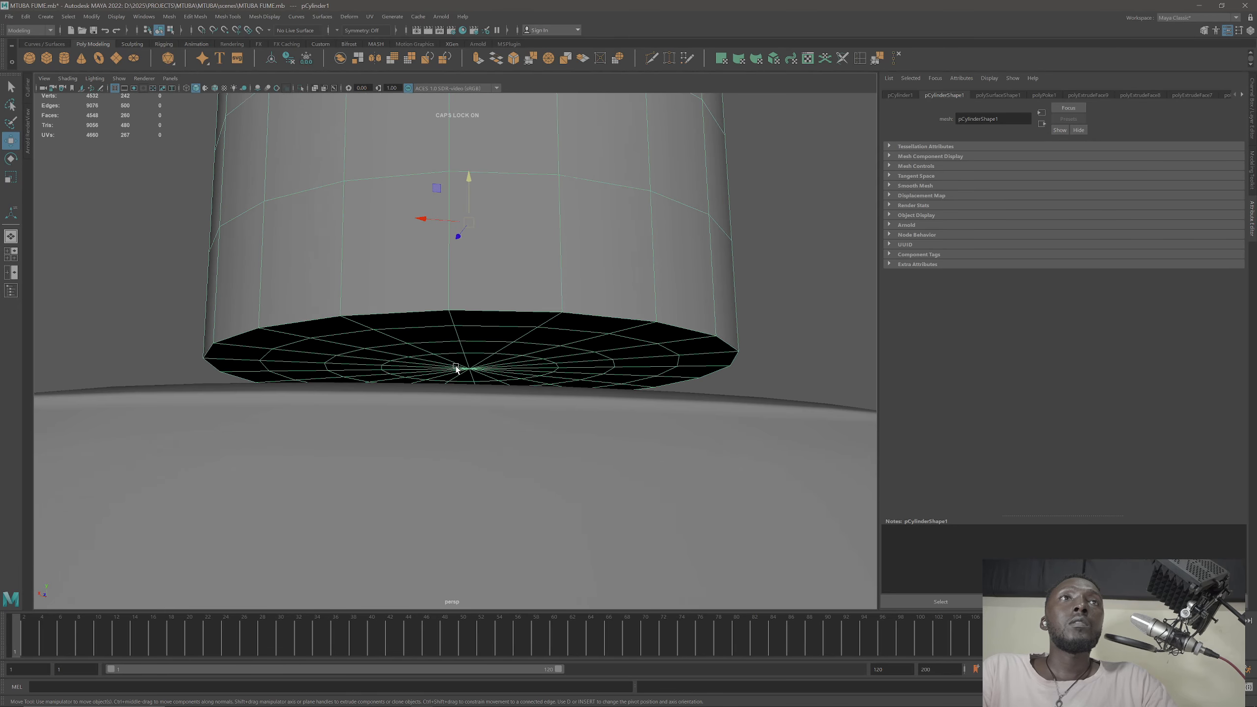
Step: Select the outer concentric edge loop on the cylinder's underside and scale it outward close to the rim
right_click_drag(454, 331, 453, 351)
left_click(452, 337)
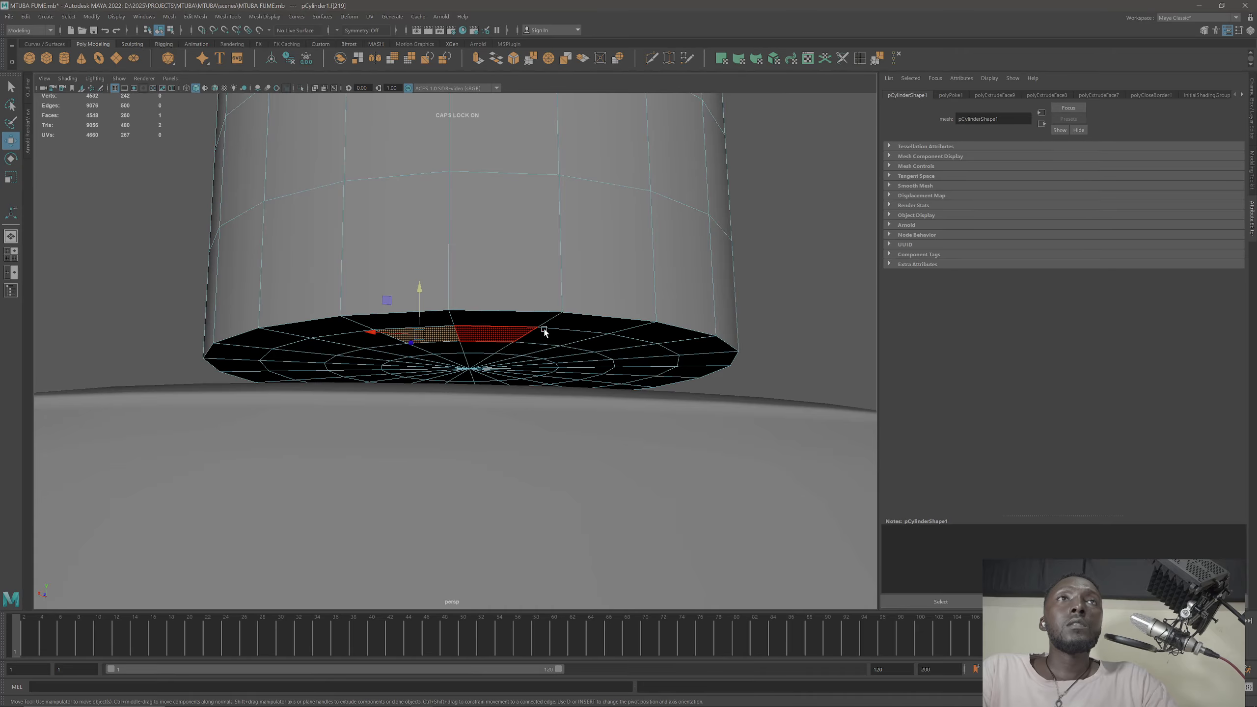
right_click_drag(546, 331, 595, 313)
right_click_drag(524, 330, 523, 296)
double_click(511, 328)
key("r")
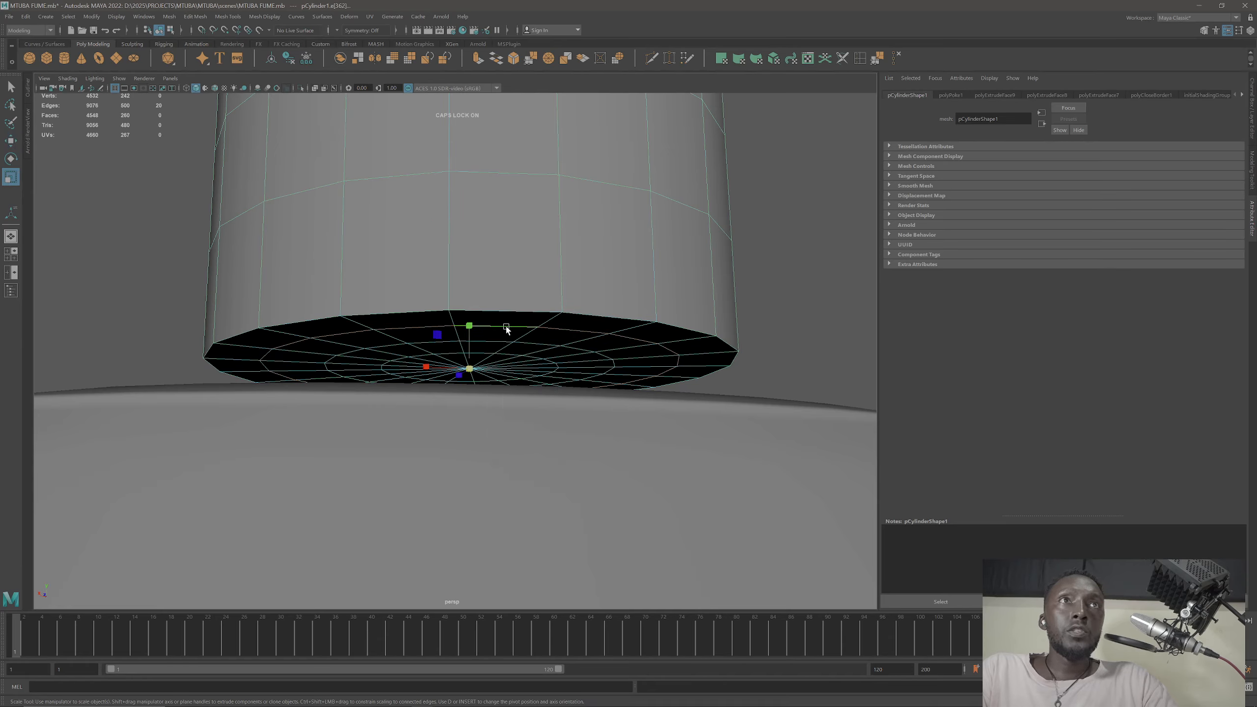
left_click_drag(471, 368, 528, 370)
Step: Select the wide face rings just inside the underside's rim and extrude them downward by about 0.216
right_click_drag(547, 329, 549, 359)
left_click(614, 341)
double_click(595, 340, "shift")
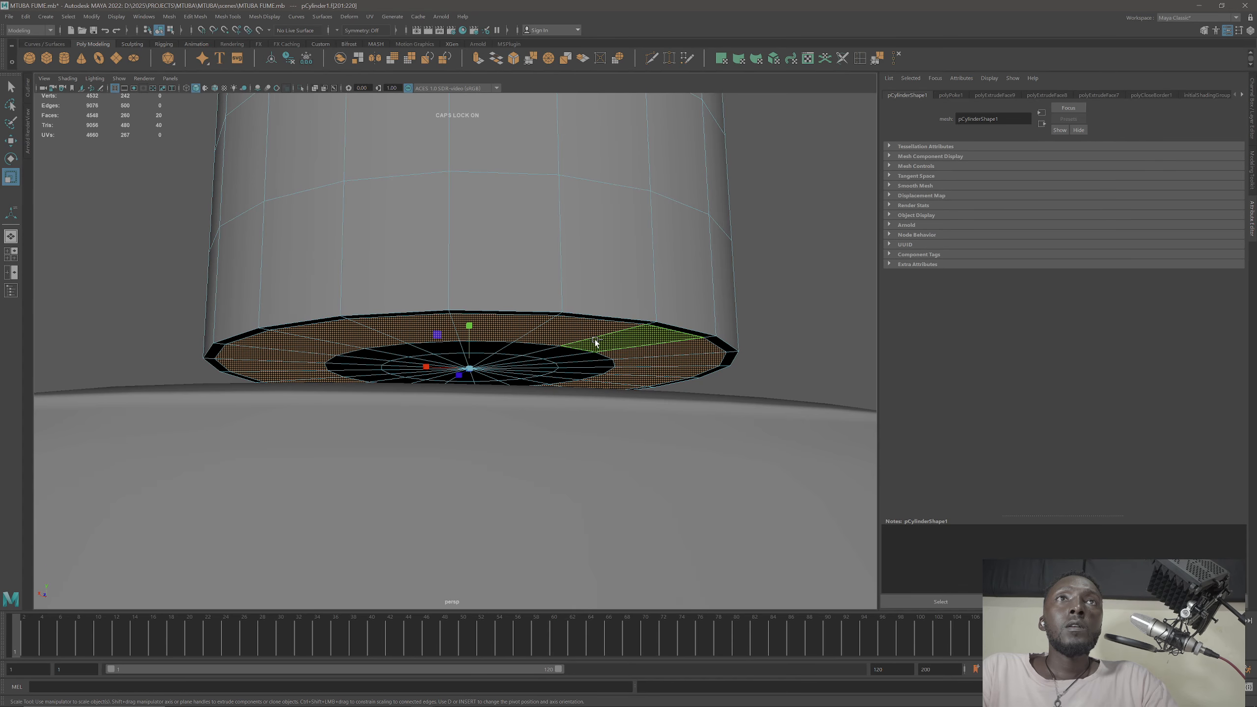
left_click(478, 58)
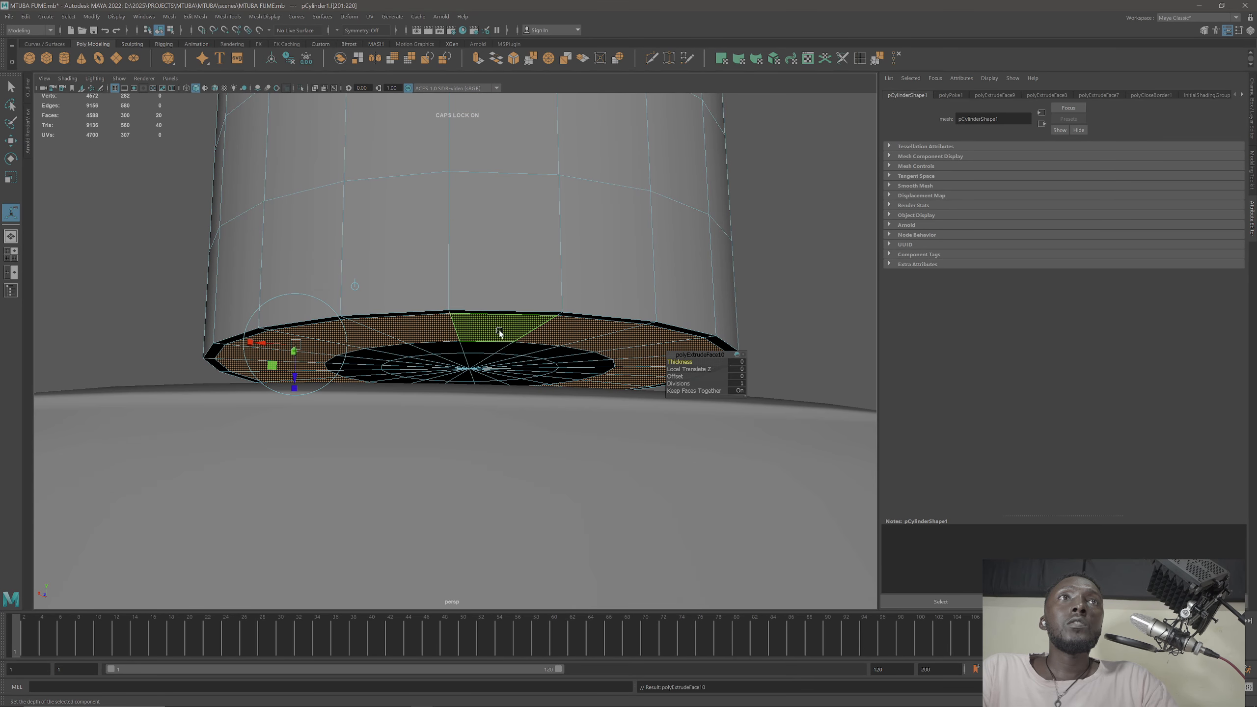
left_click_drag(293, 377, 293, 452)
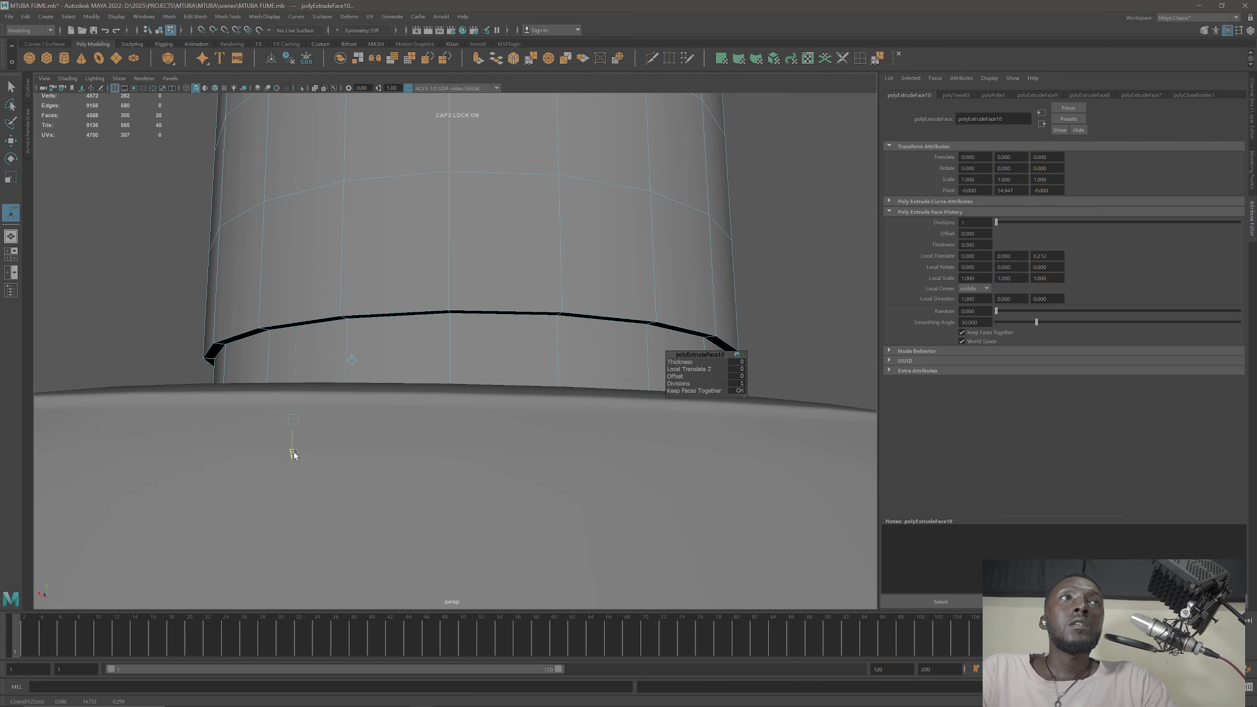
left_click_drag(360, 427, 401, 427, "alt")
middle_click_drag(401, 427, 393, 268, "alt")
left_click(10, 87)
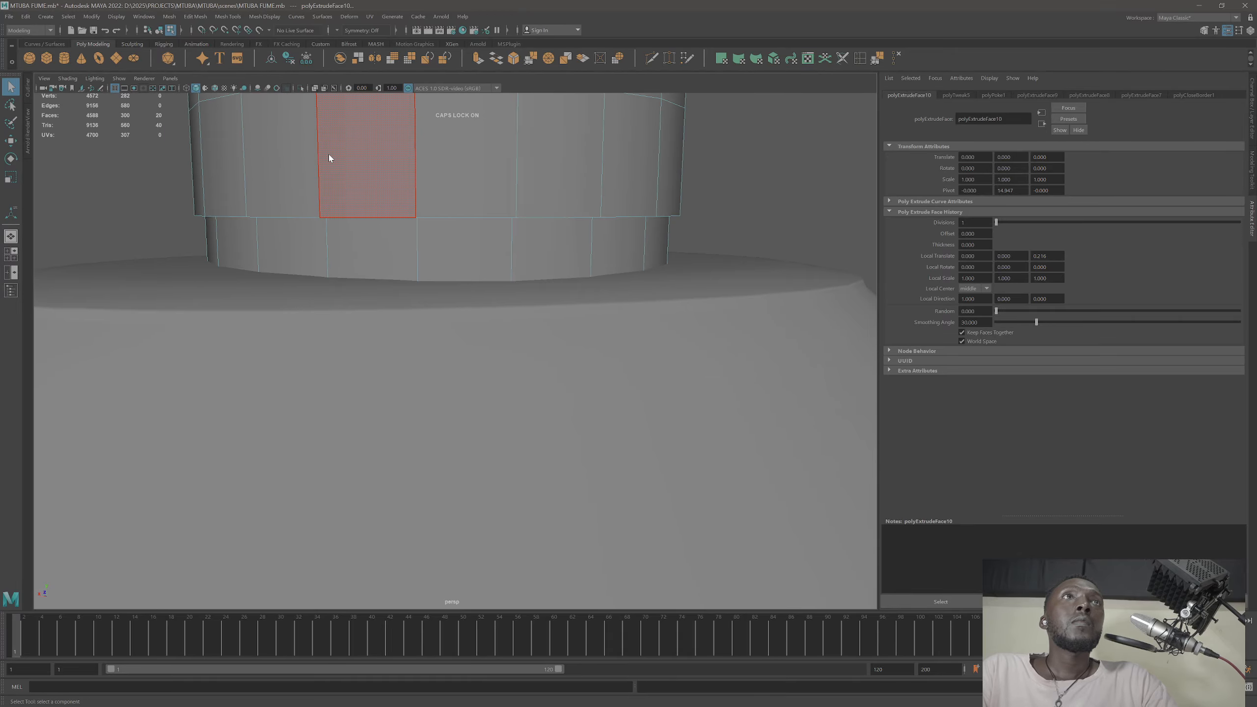
Step: Lower the neck cylinder so its extruded lower lip sits on the top of the sloped shoulder
right_click_drag(328, 154, 466, 278)
key("w")
left_click_drag(441, 269, 441, 288)
left_click_drag(452, 337, 443, 335, "alt")
scroll(361, 362, "up", 10)
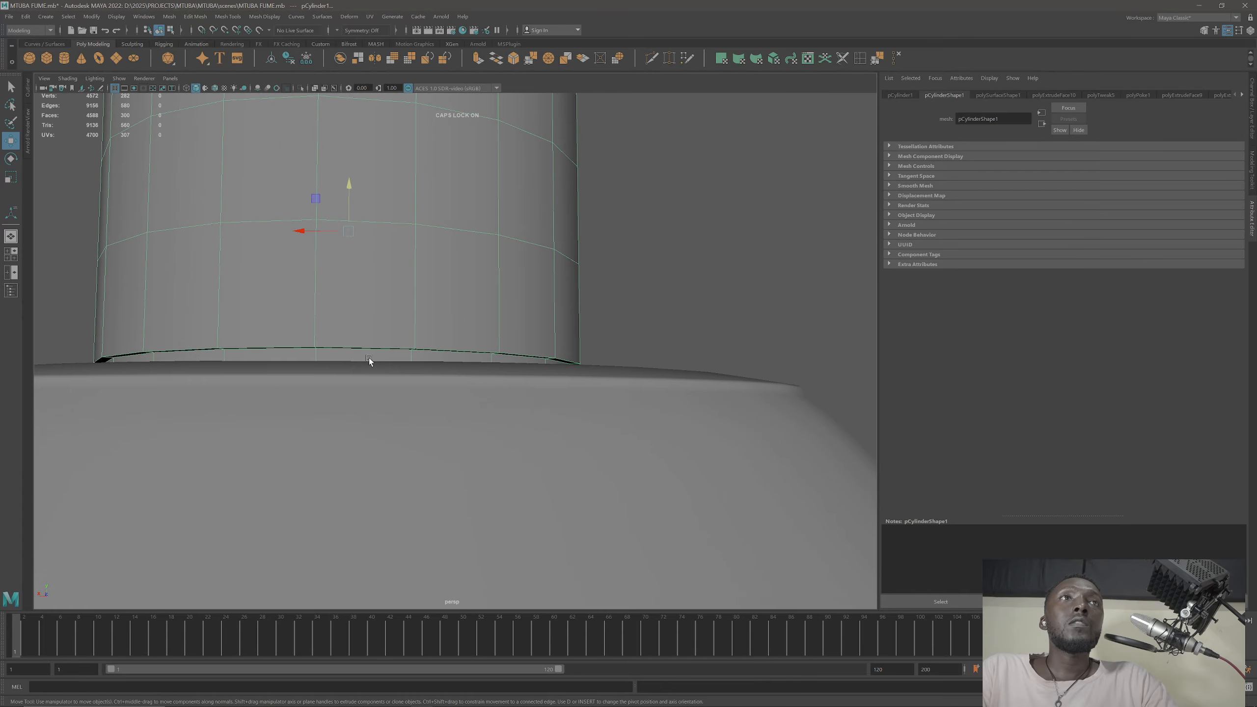
Step: Bevel the outer and inner edge loops of the step at the neck's lower end with fraction 0.283 and 2 segments
scroll(386, 292, "down", 6)
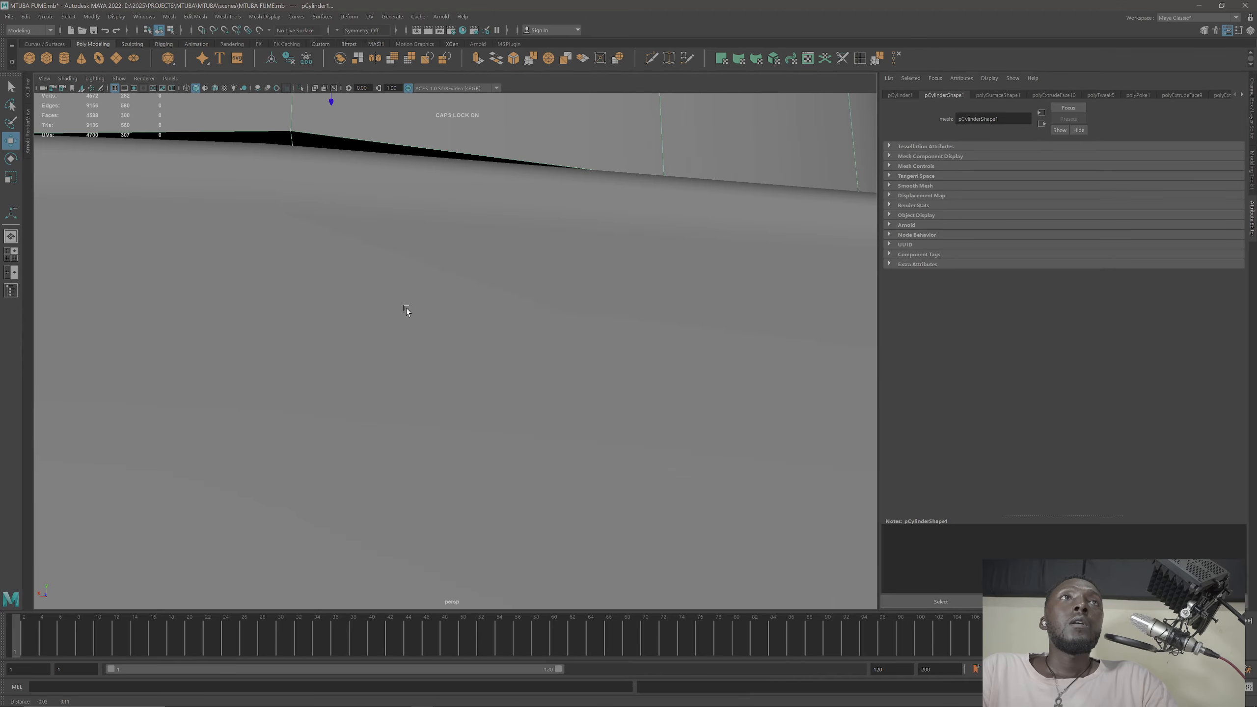
right_click_drag(454, 341, 458, 309)
double_click(452, 340)
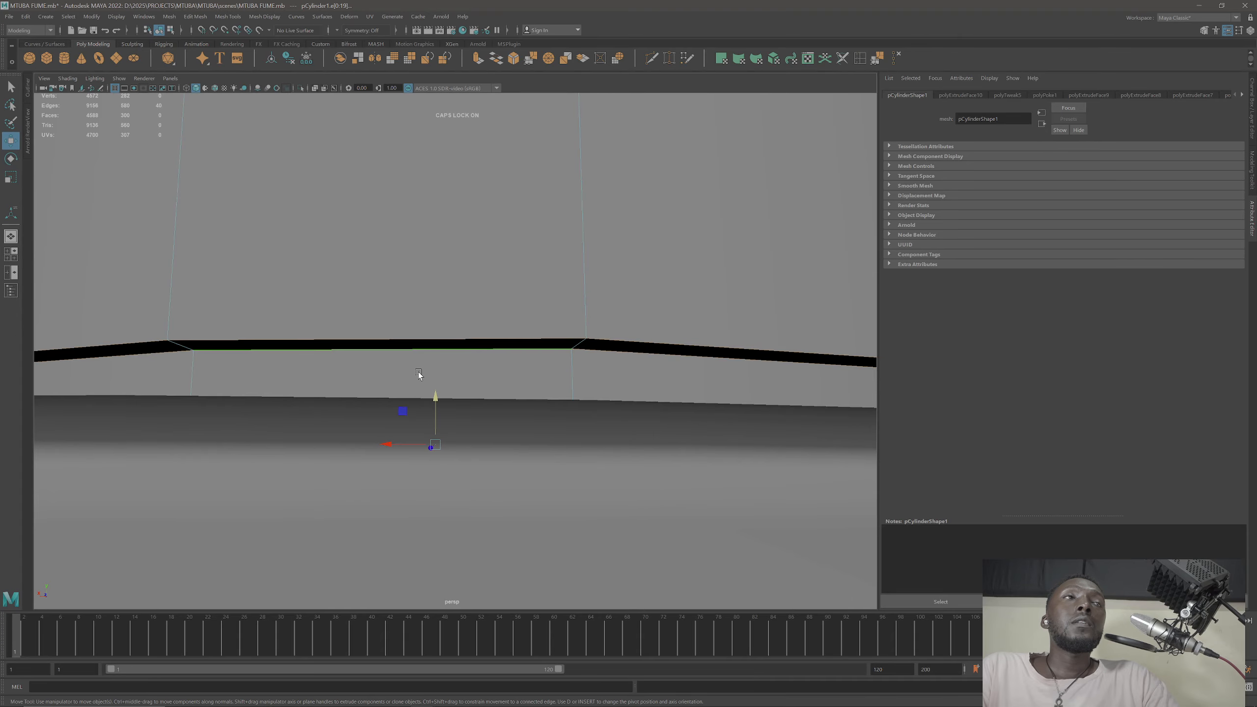
left_click(513, 58)
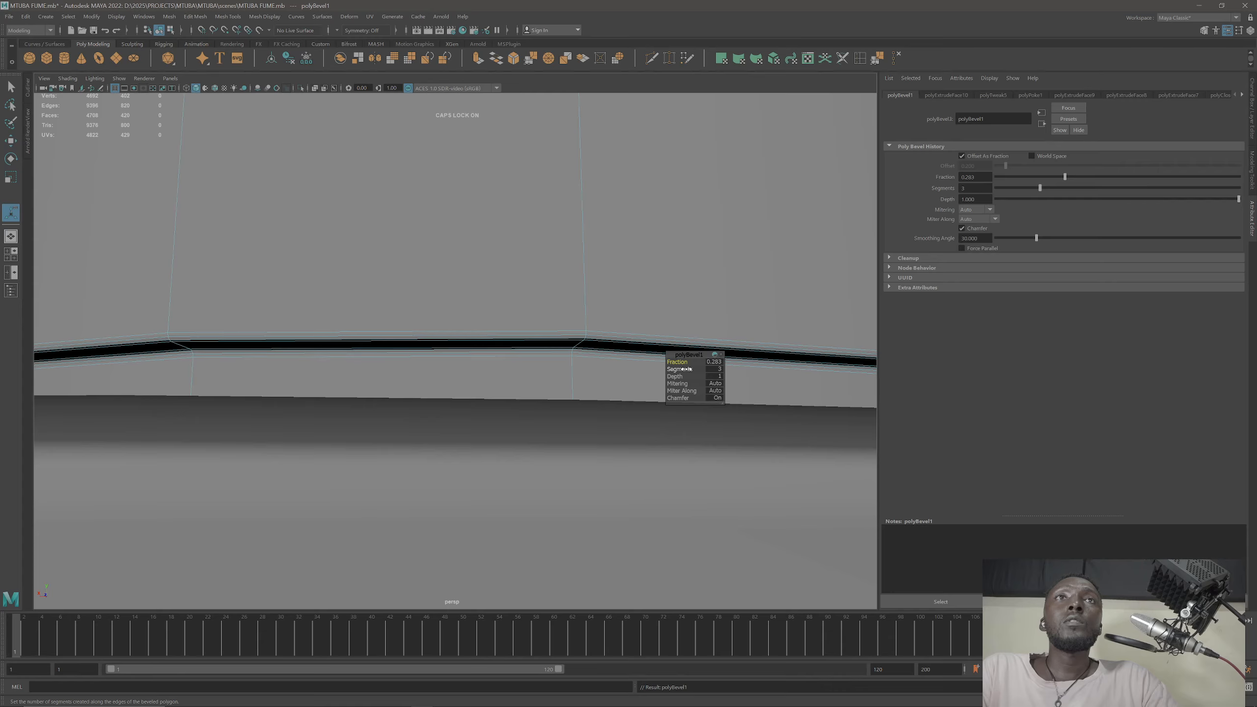
left_click_drag(686, 369, 683, 368)
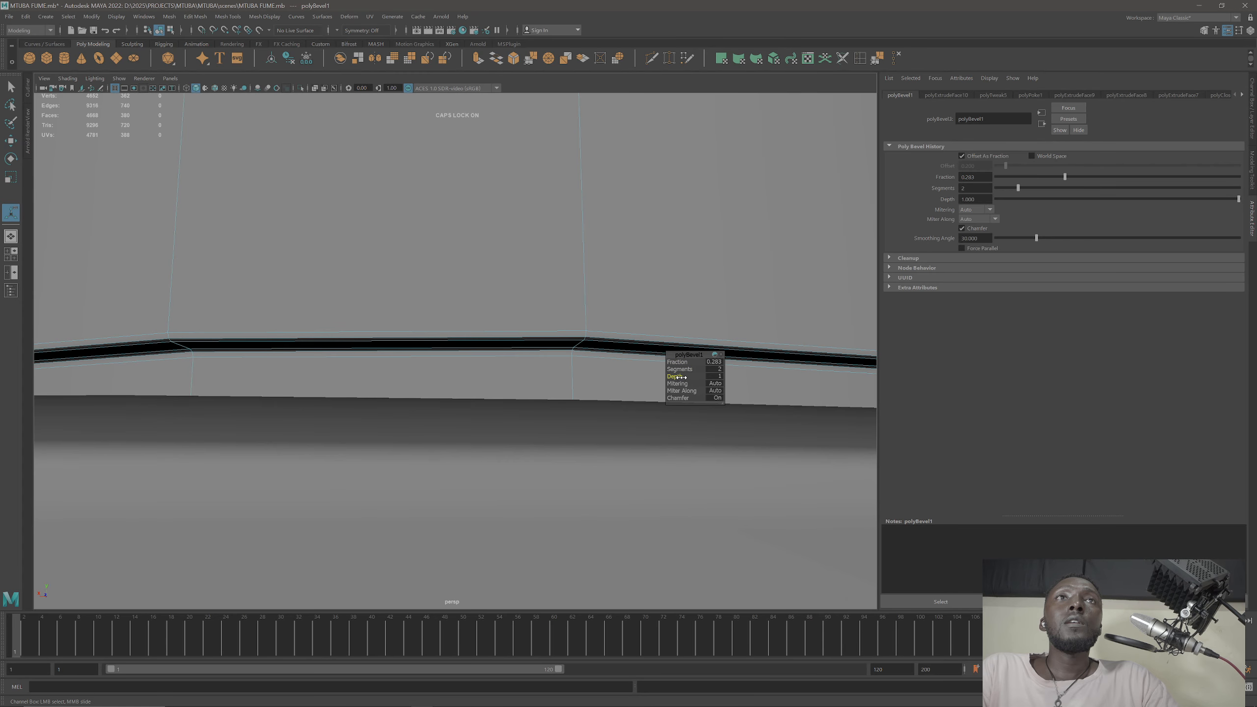
left_click_drag(687, 377, 681, 377)
right_click_drag(331, 289, 384, 277)
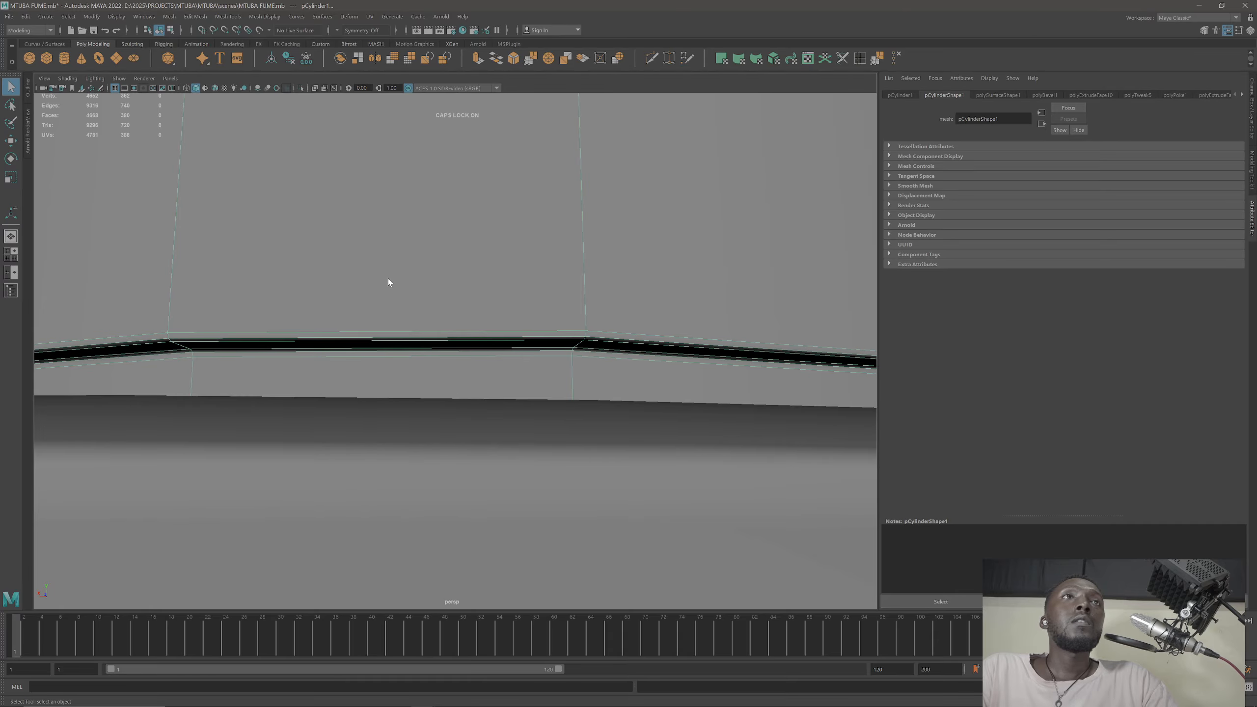
Step: Examine the beveled lower end of the neck and how it meets the sloped shoulder
scroll(381, 286, "down", 10)
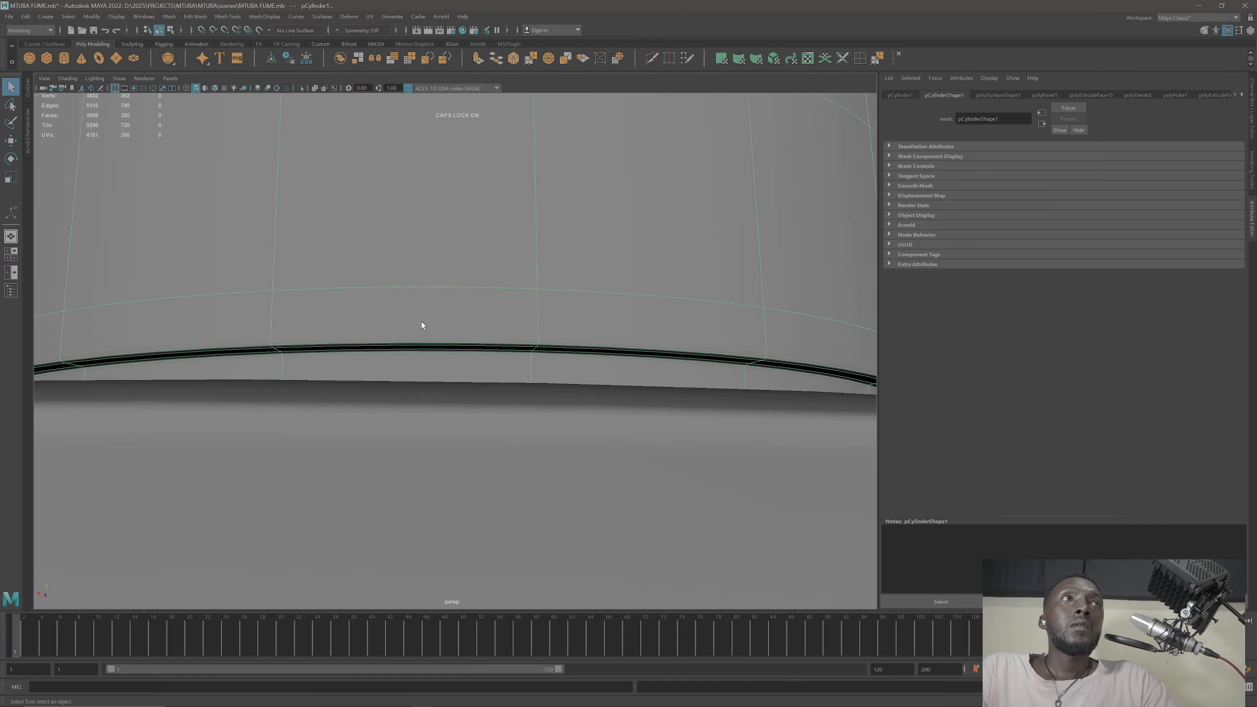
left_click(664, 307)
left_click_drag(642, 351, 638, 353, "alt")
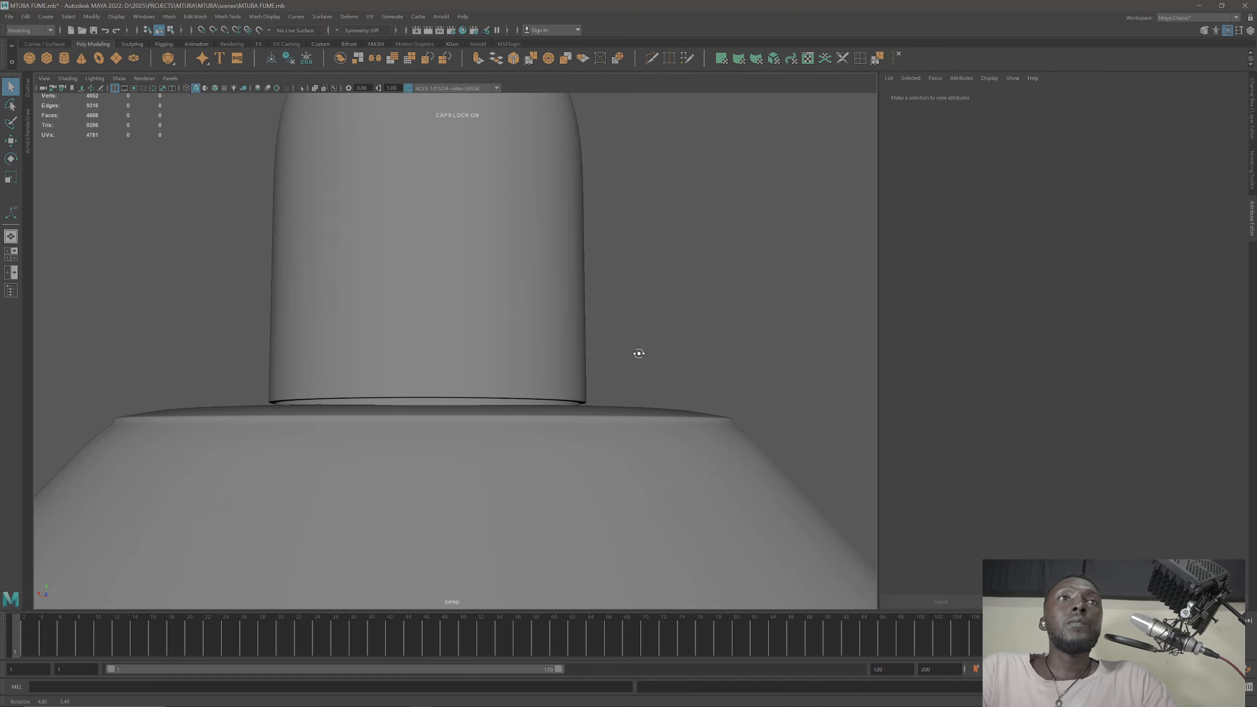
scroll(473, 376, "down", 4)
scroll(473, 380, "down", 3)
left_click_drag(483, 399, 440, 410, "alt")
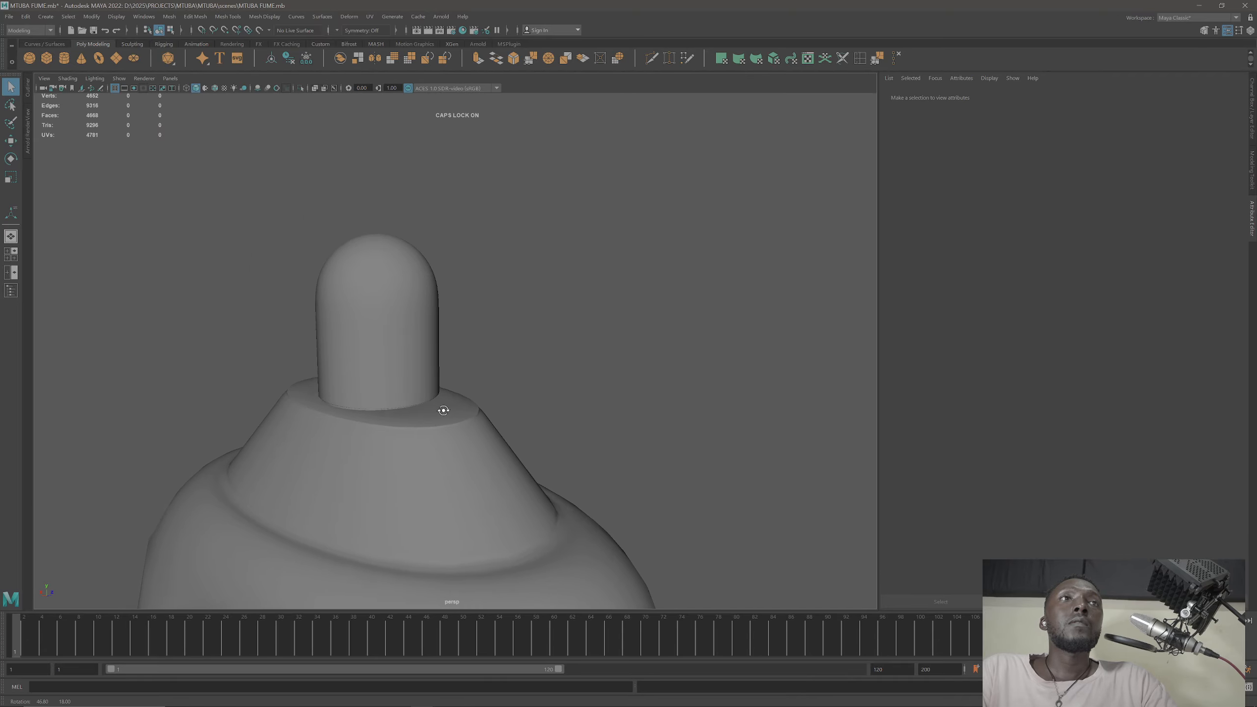
scroll(426, 431, "up", 2)
scroll(426, 424, "up", 2)
scroll(503, 342, "up", 4)
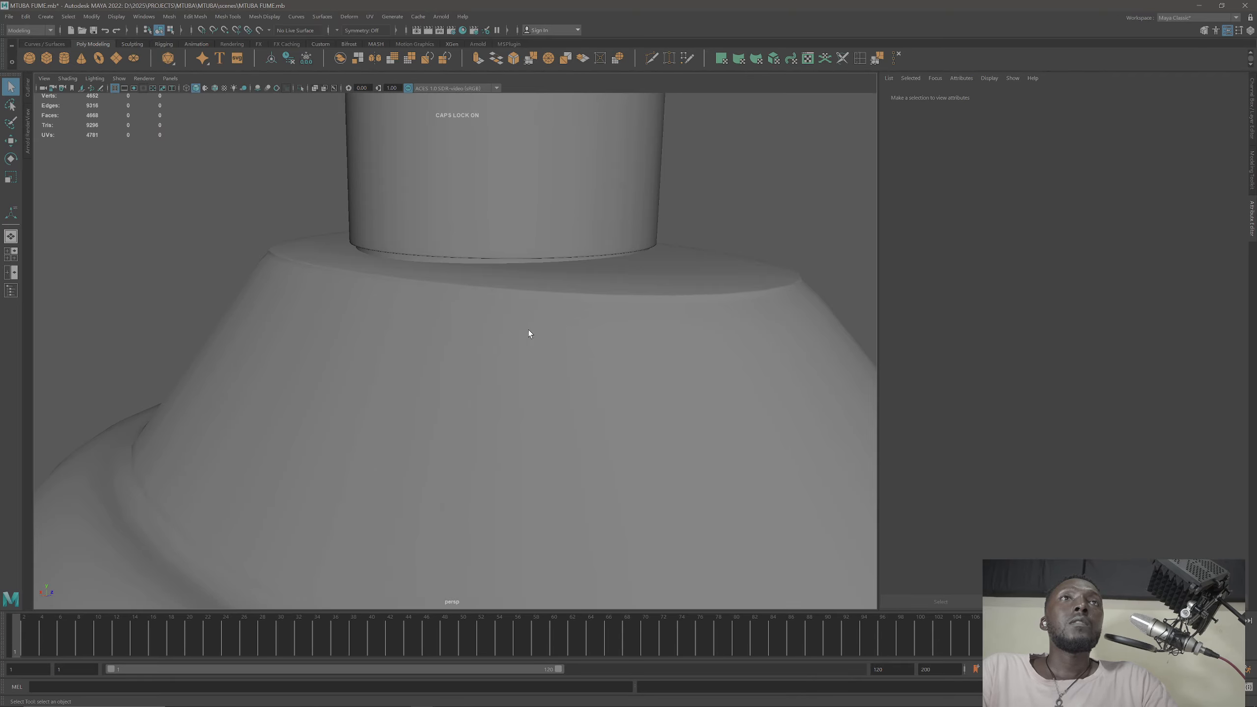
Step: Delete two tightly spaced edge loops around the upper rim of the bottle body's sloped shoulder
left_click(556, 324)
scroll(515, 283, "up", 2)
right_click(514, 247)
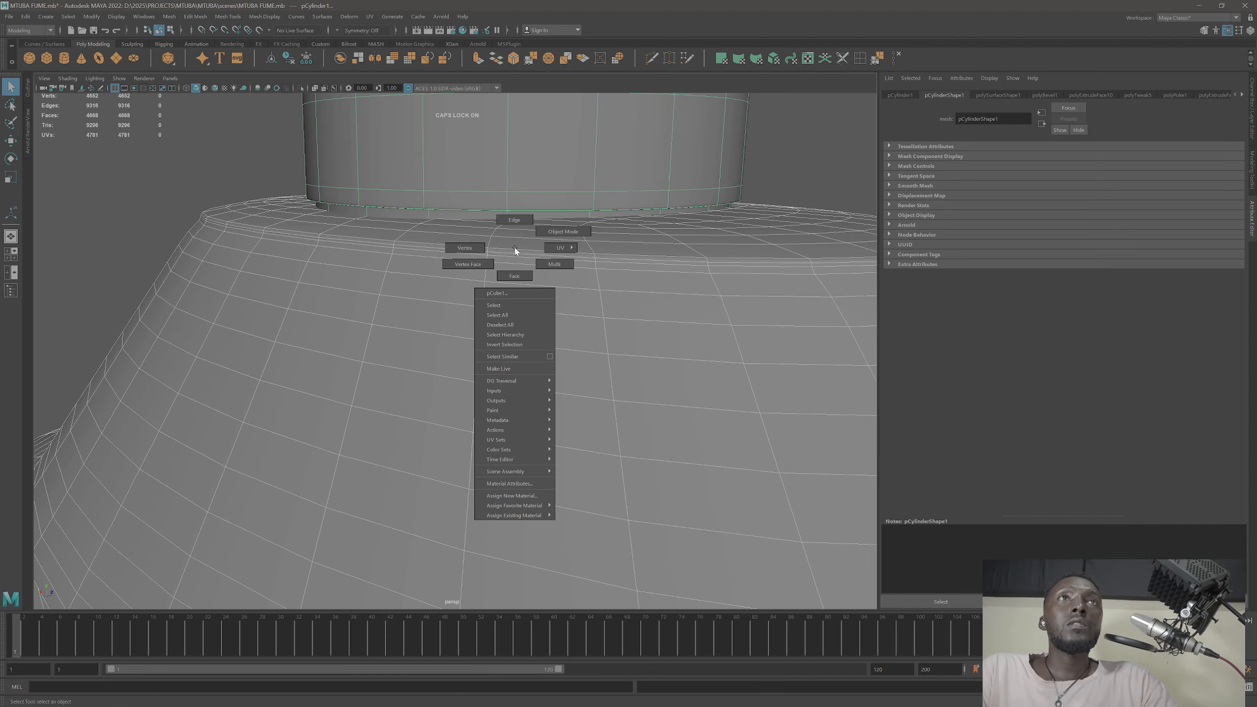
left_click(513, 236)
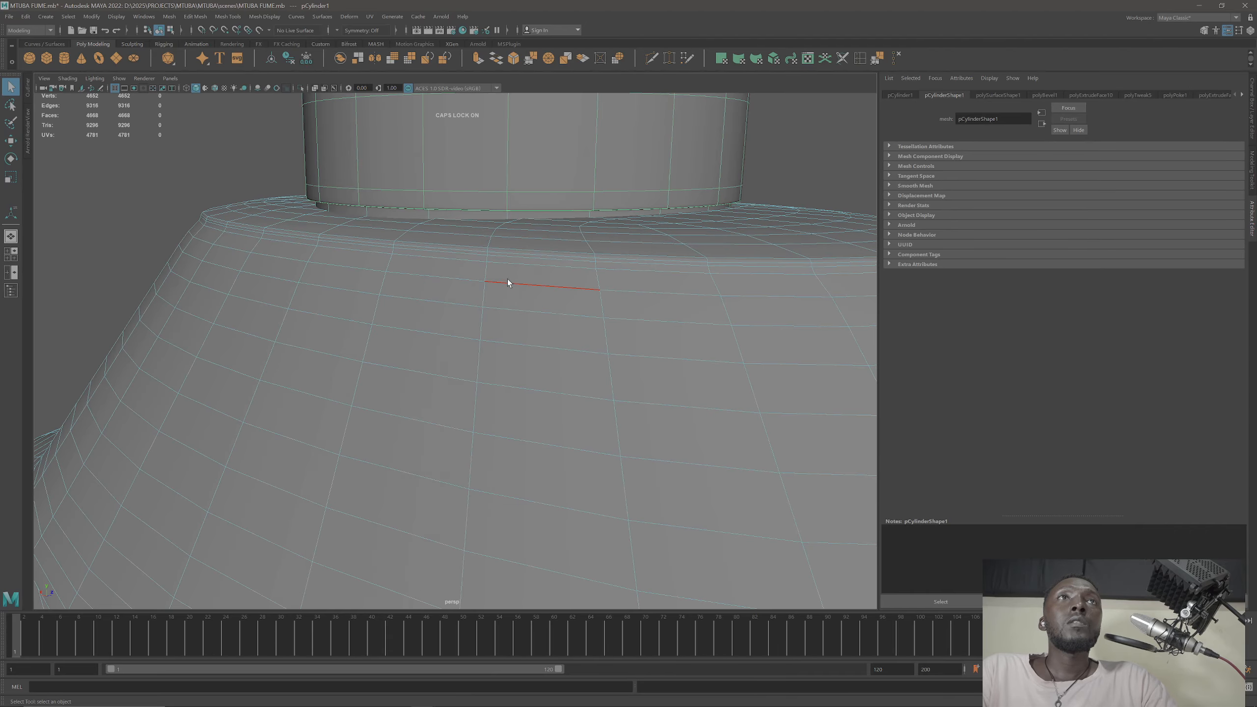
double_click(504, 251)
left_click(896, 58)
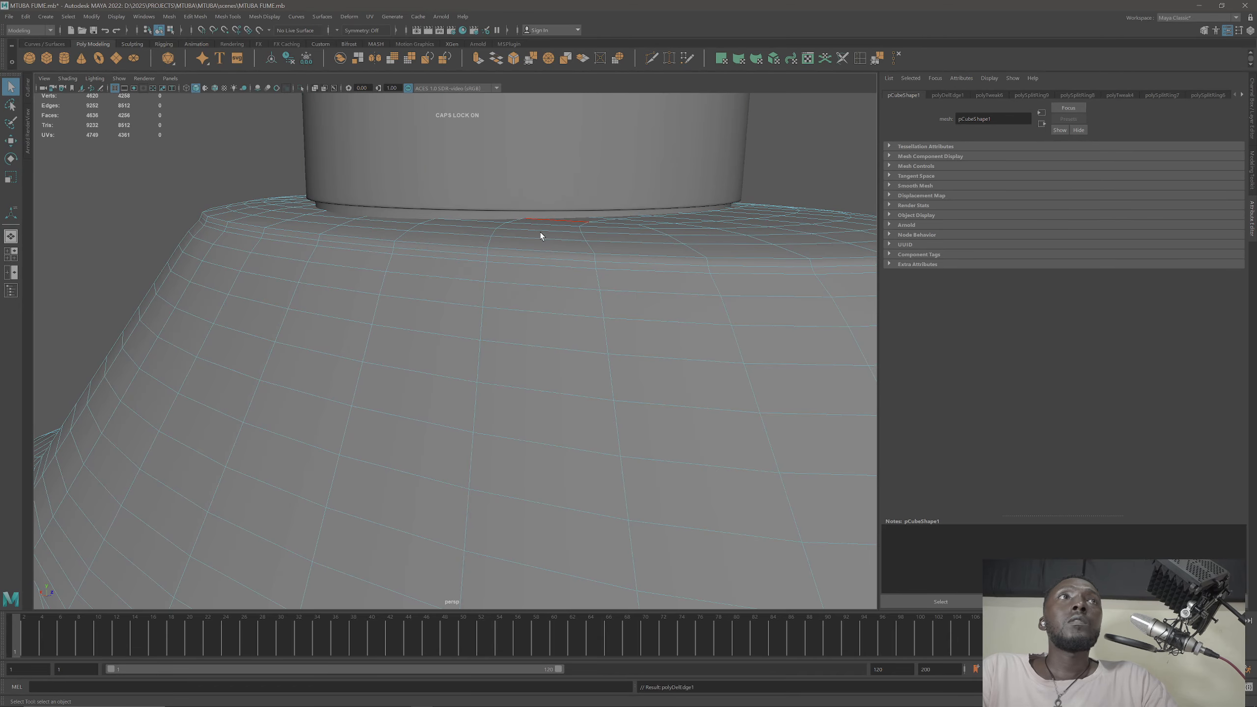
left_click(459, 254)
left_click(897, 58)
scroll(423, 276, "up", 1)
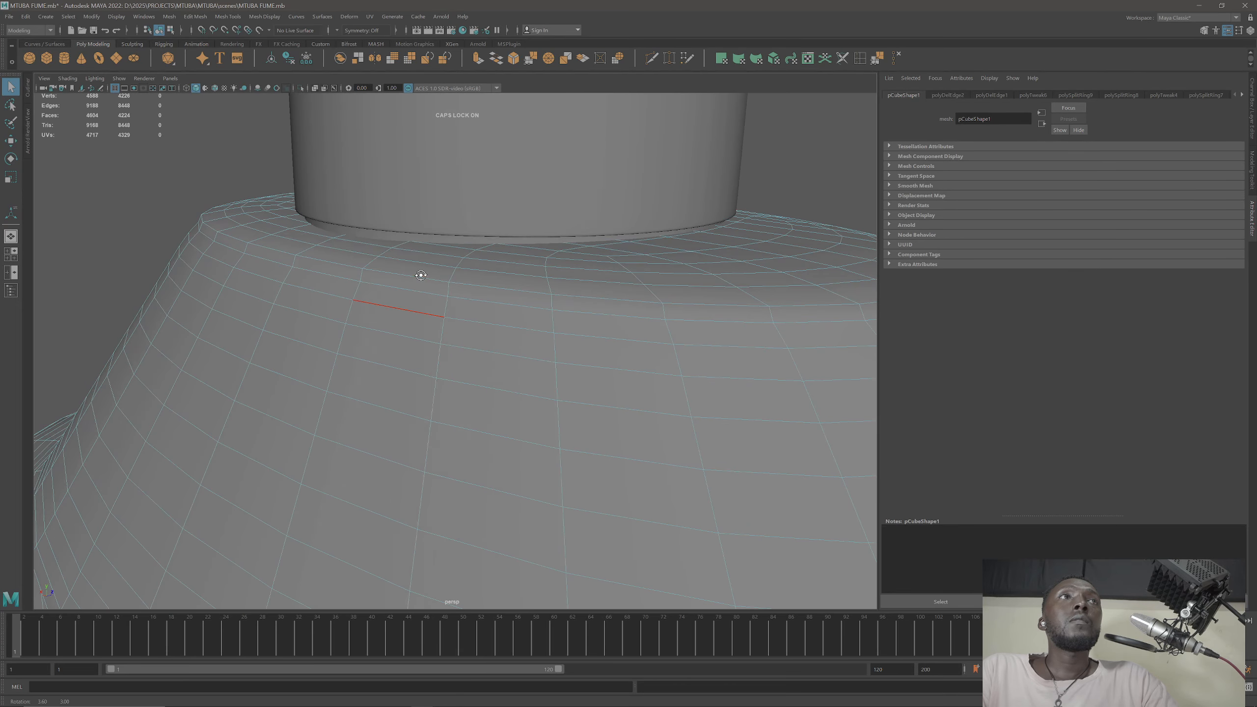
double_click(355, 280)
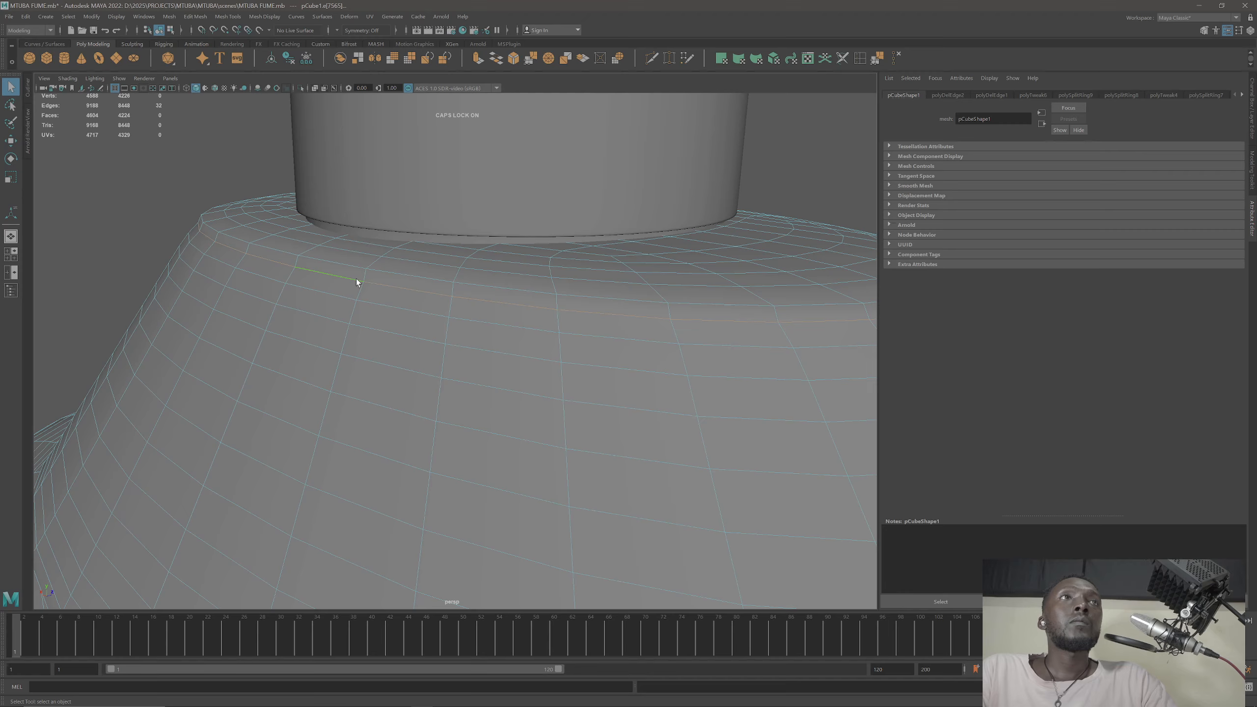
key("r")
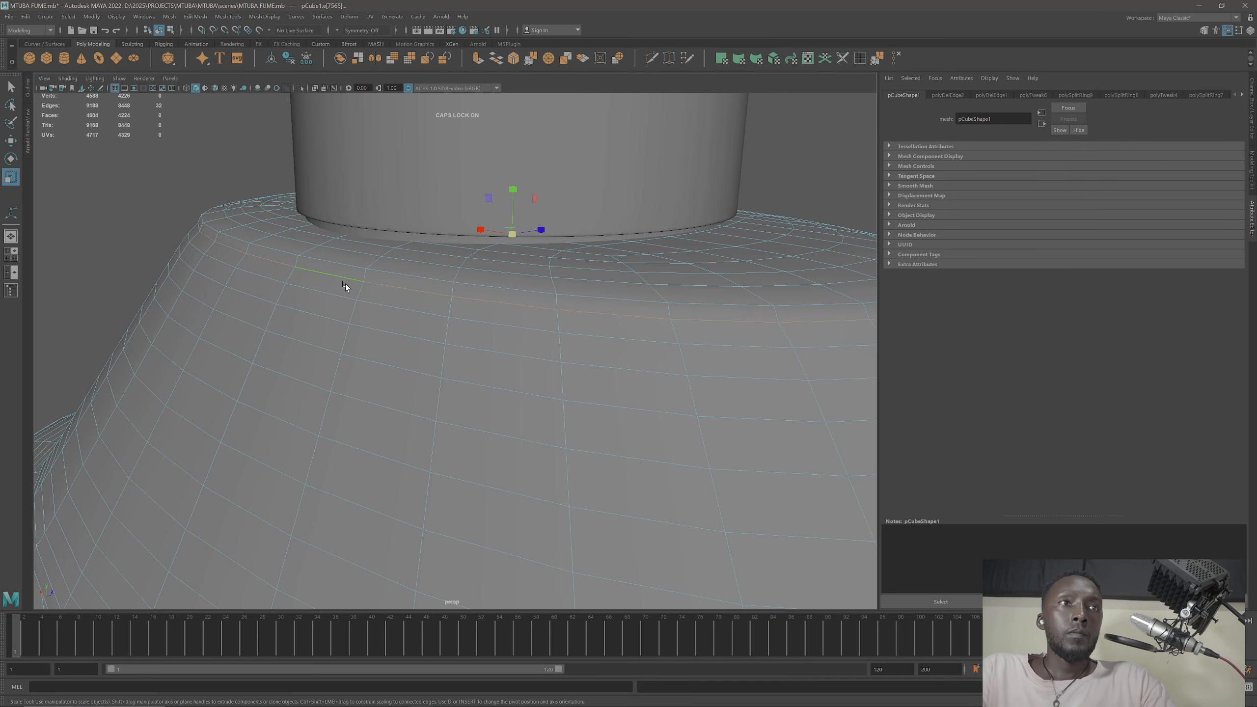
left_click(513, 234)
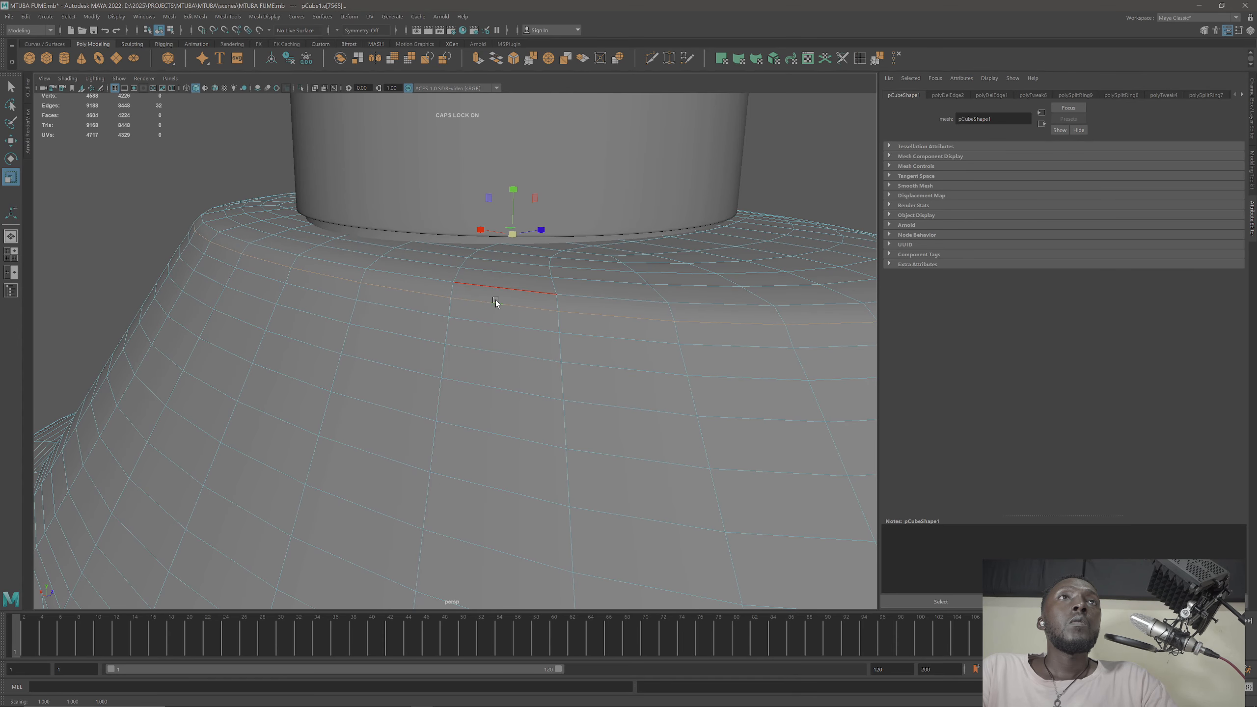
left_click_drag(500, 300, 485, 307, "alt")
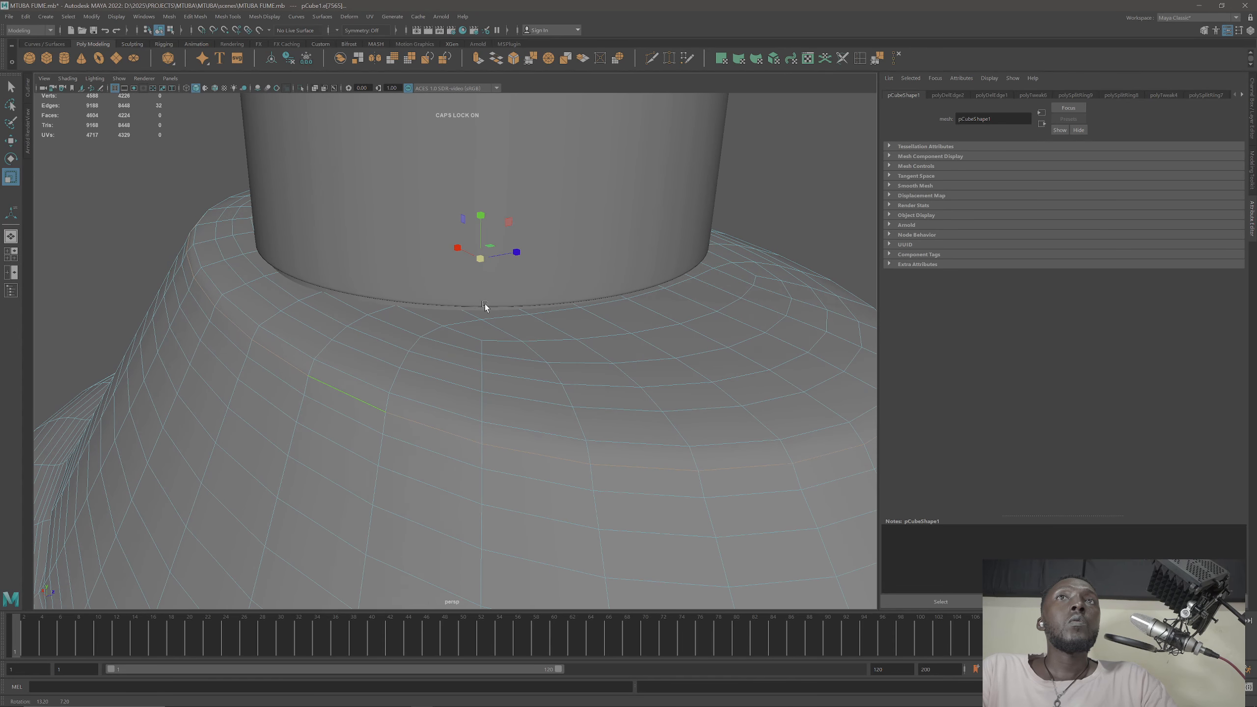
left_click(375, 351)
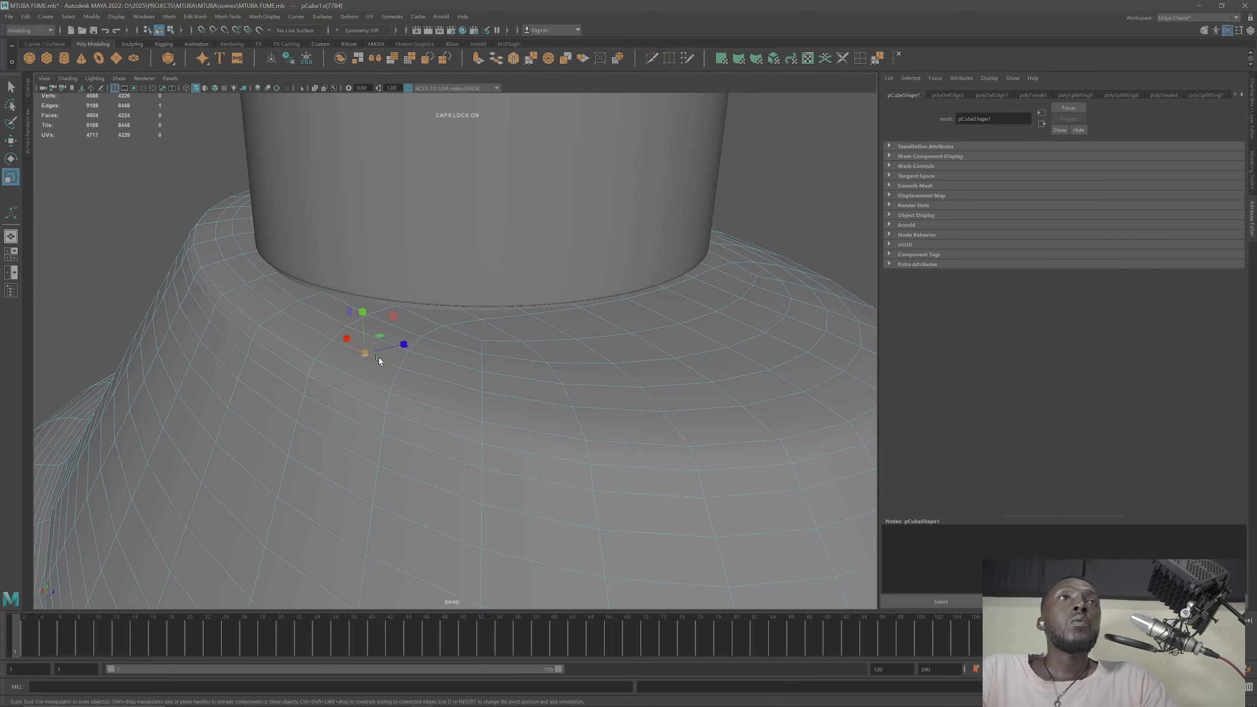
double_click(382, 360)
left_click_drag(383, 361, 458, 357, "alt")
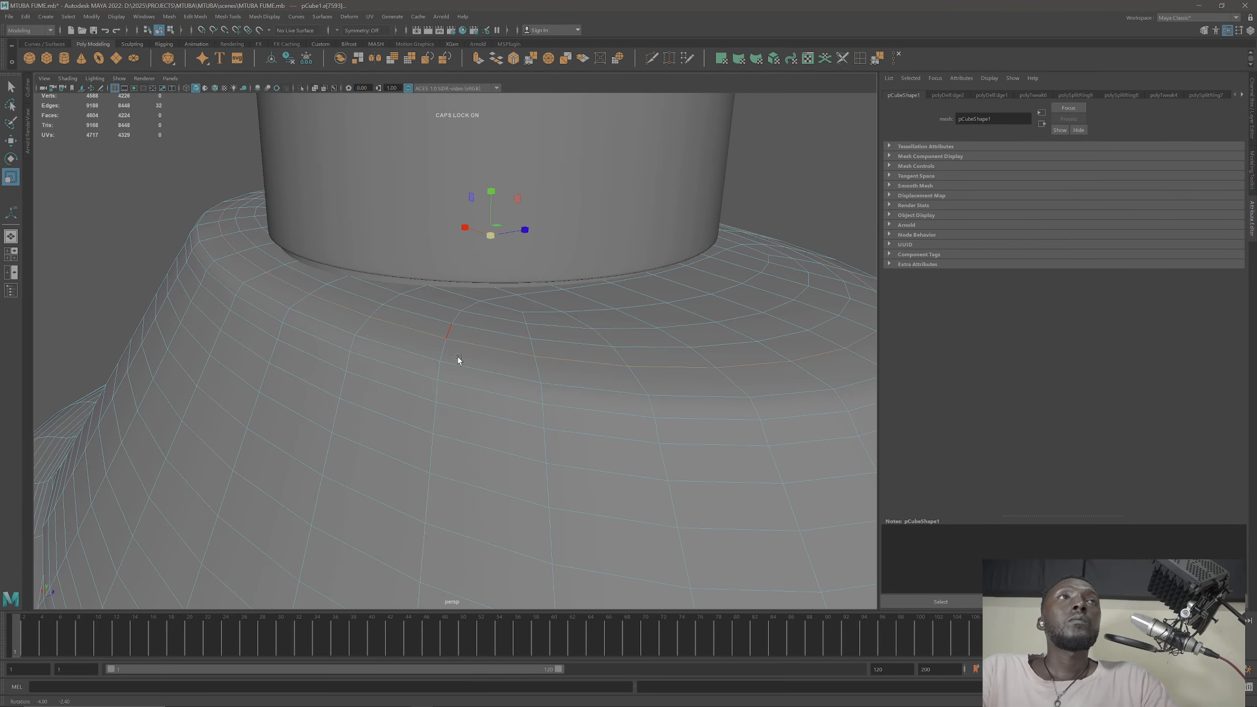
Step: Select the three outer face rings on the flat top of the shoulder around the neck
right_click_drag(426, 327, 425, 328)
left_click(425, 326)
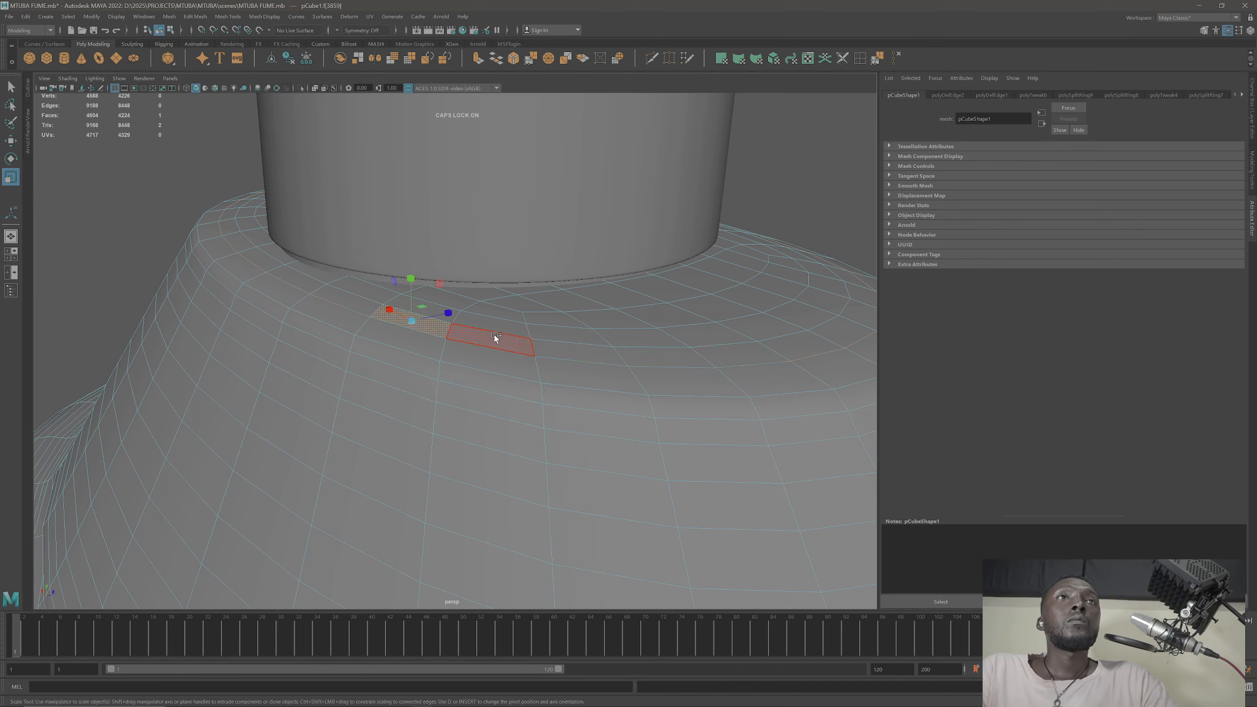
double_click(493, 335, "shift")
double_click(554, 332, "shift")
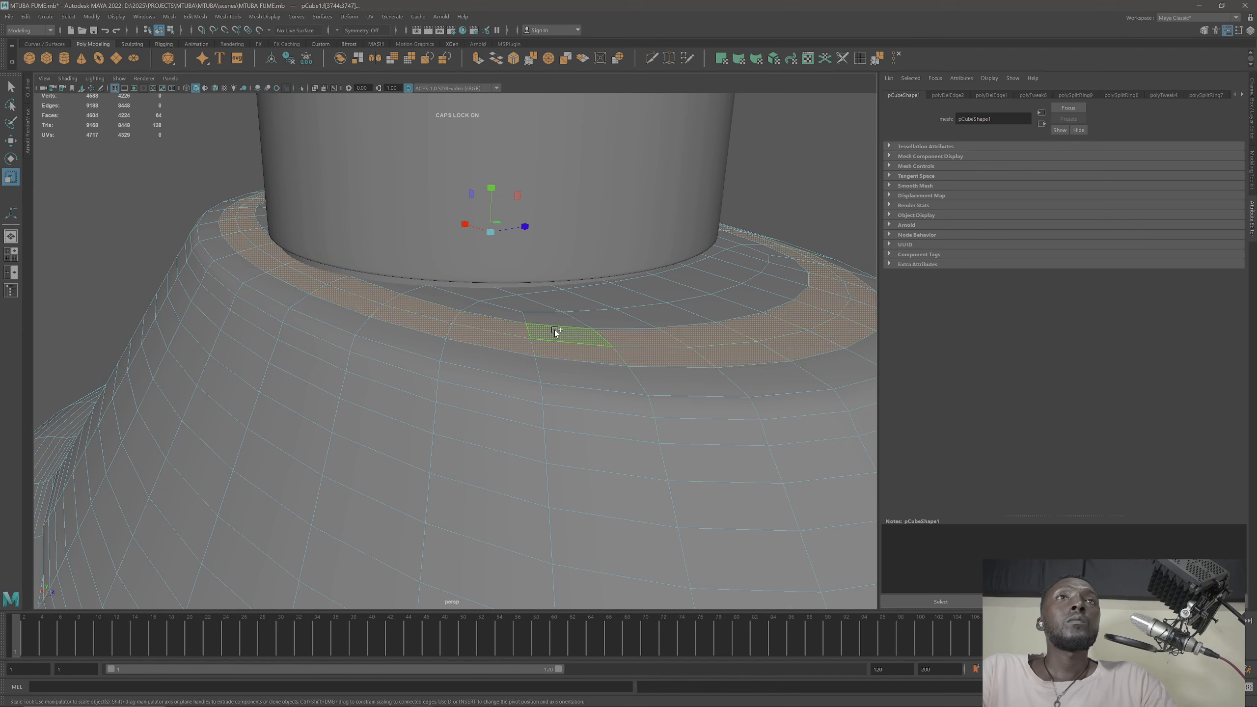
double_click(550, 320, "shift")
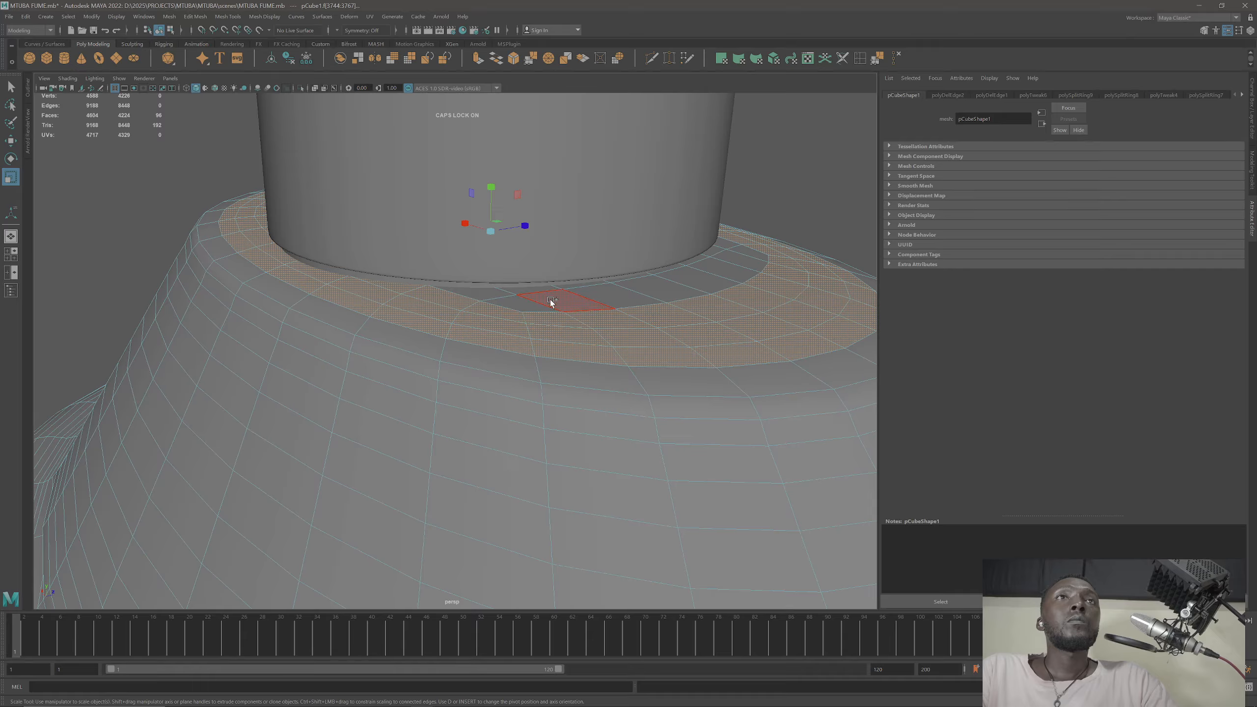
double_click(602, 294, "shift")
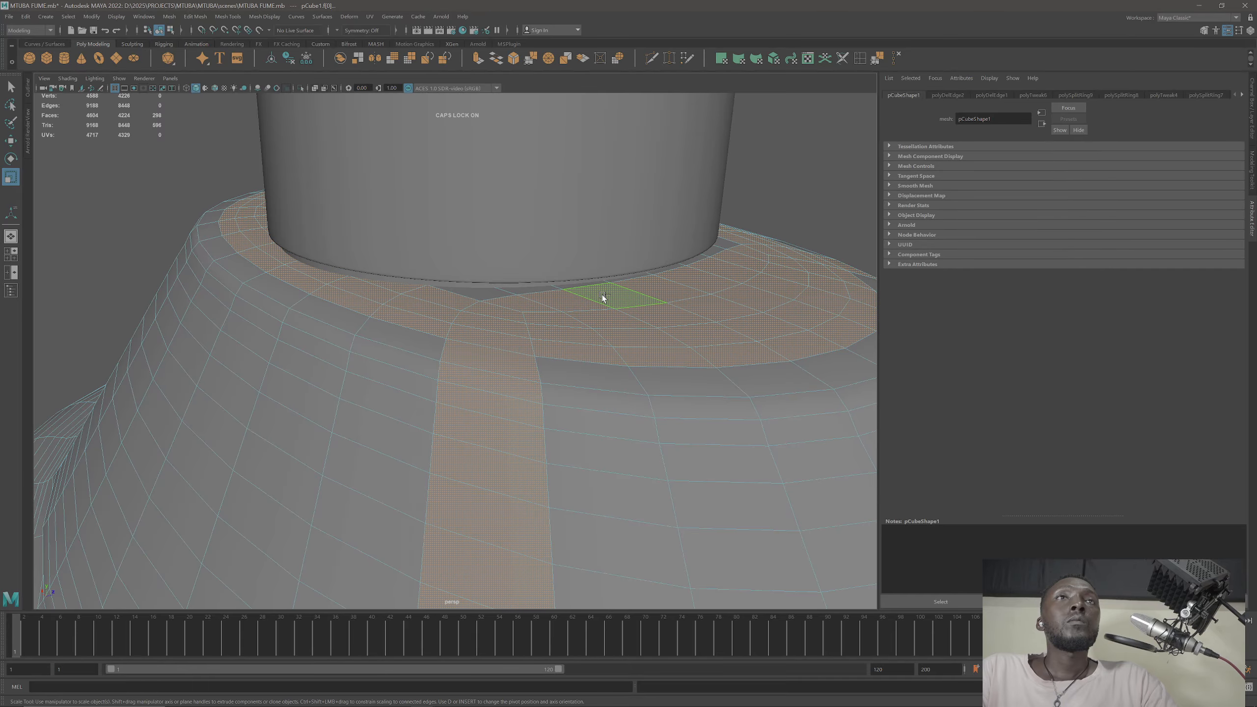
key("ctrl+z")
key("ctrl+z")
left_click(599, 313, "ctrl")
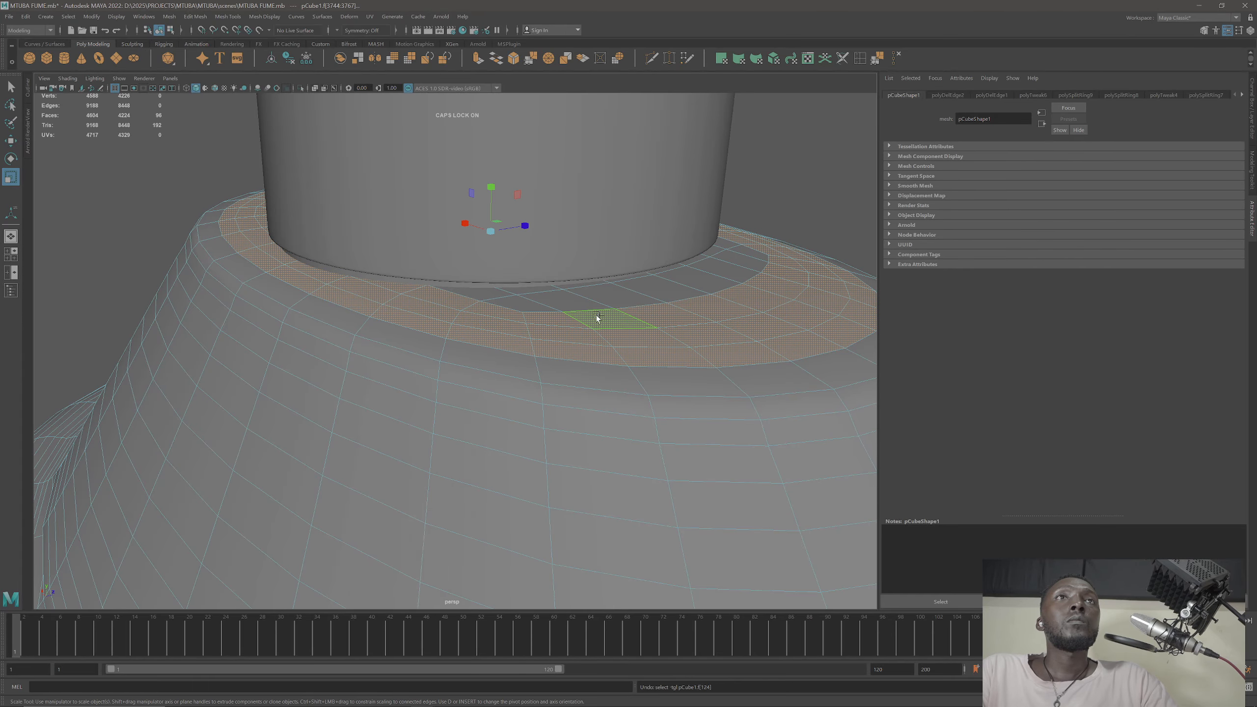
Step: Extend the face selection with the inner row of flat-top faces along the front of the neck
left_click_drag(549, 357, 612, 342, "alt")
left_click_drag(541, 373, 477, 350, "alt")
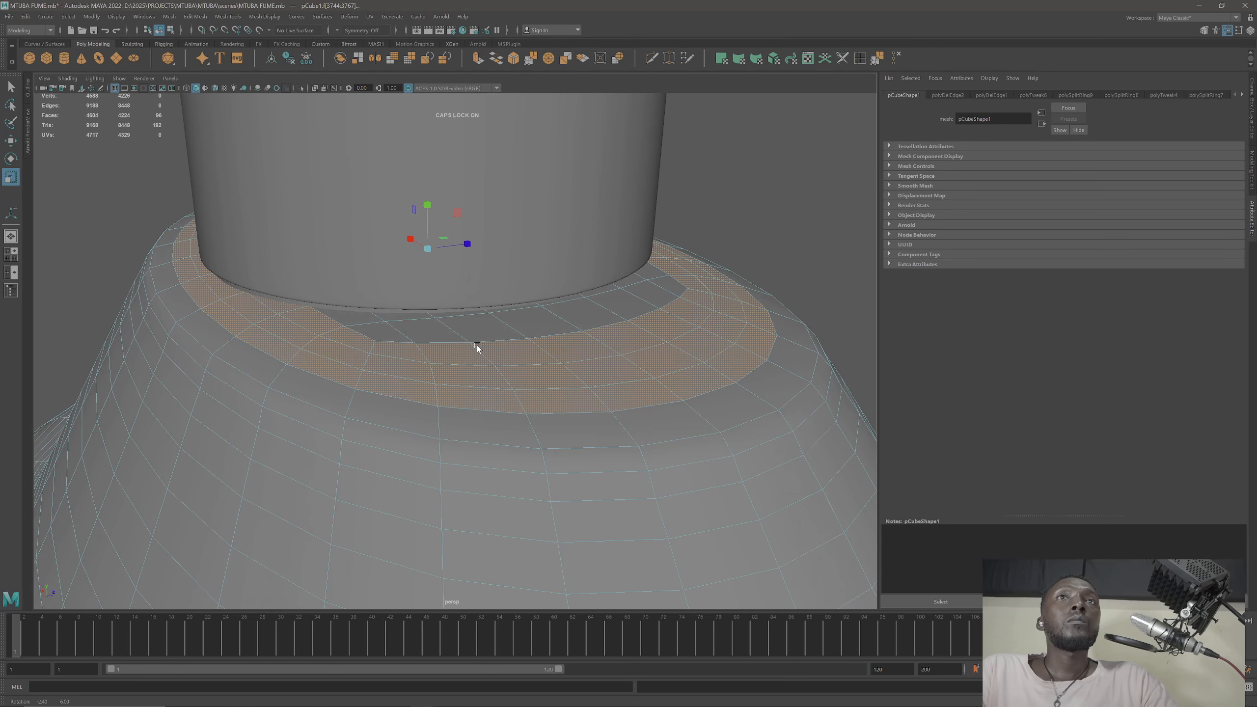
left_click(384, 335, "shift")
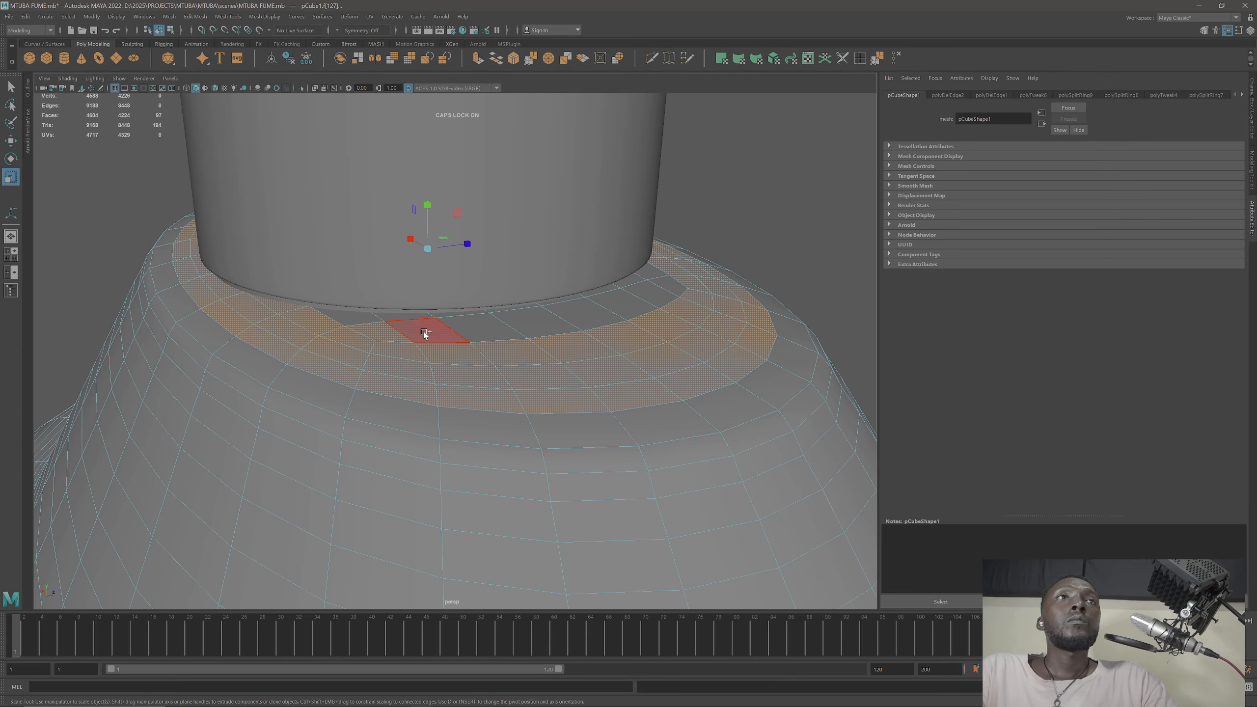
left_click(424, 332, "shift")
left_click(479, 326, "shift")
left_click(564, 323, "shift")
left_click(600, 314, "shift")
left_click(624, 306, "shift")
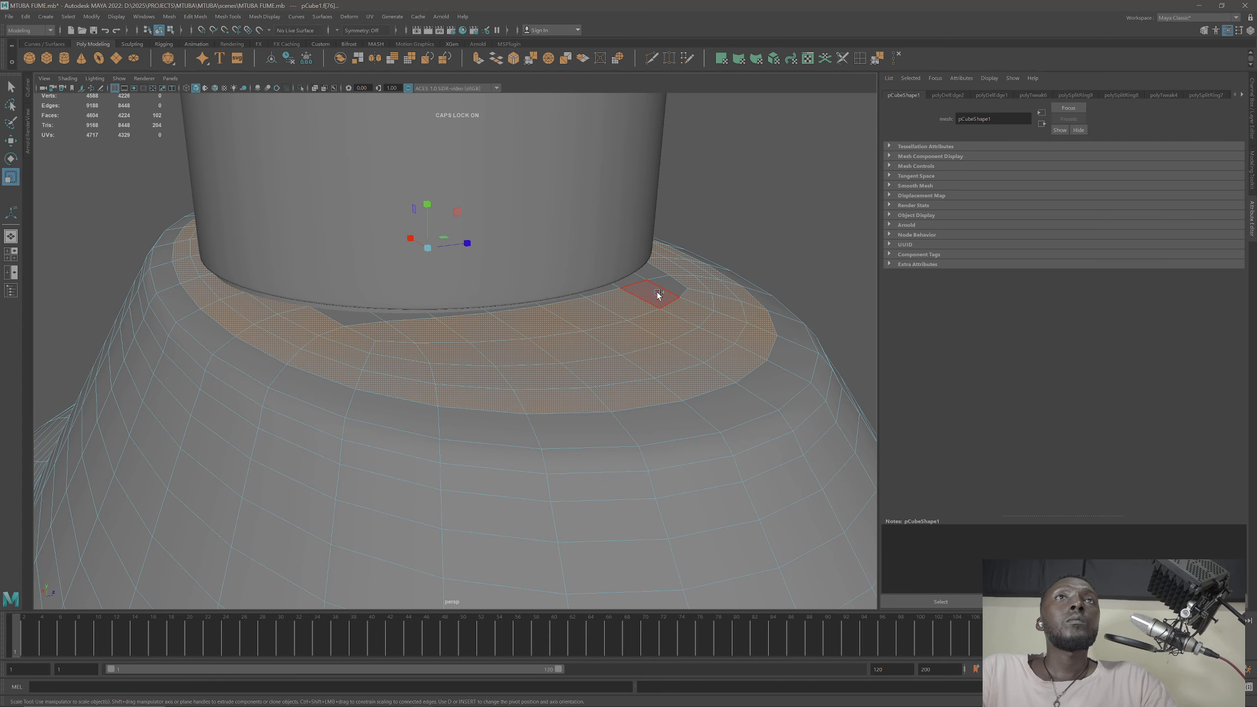
left_click_drag(670, 286, 615, 345, "alt")
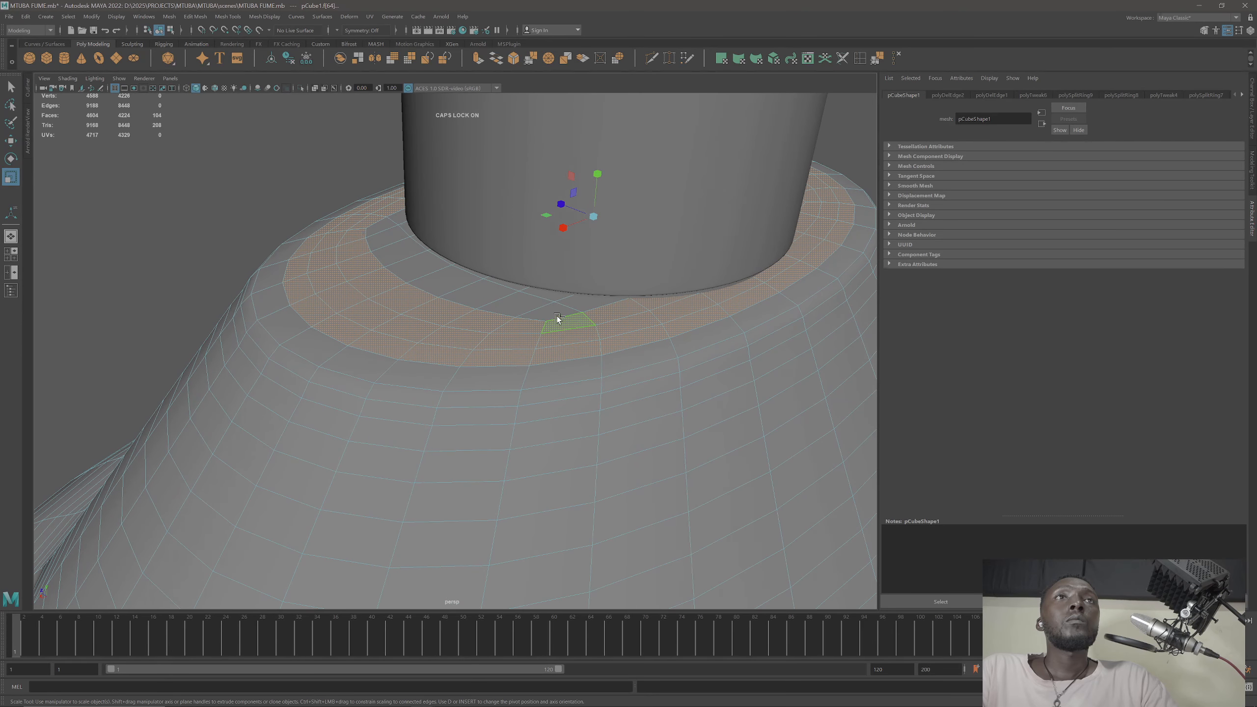
Step: Add the remaining accessible flat-top faces beside the neck to the selection, up to the neck's base
left_click(523, 305, "shift")
left_click(490, 296, "shift")
left_click(452, 282, "shift")
left_click(416, 270, "shift")
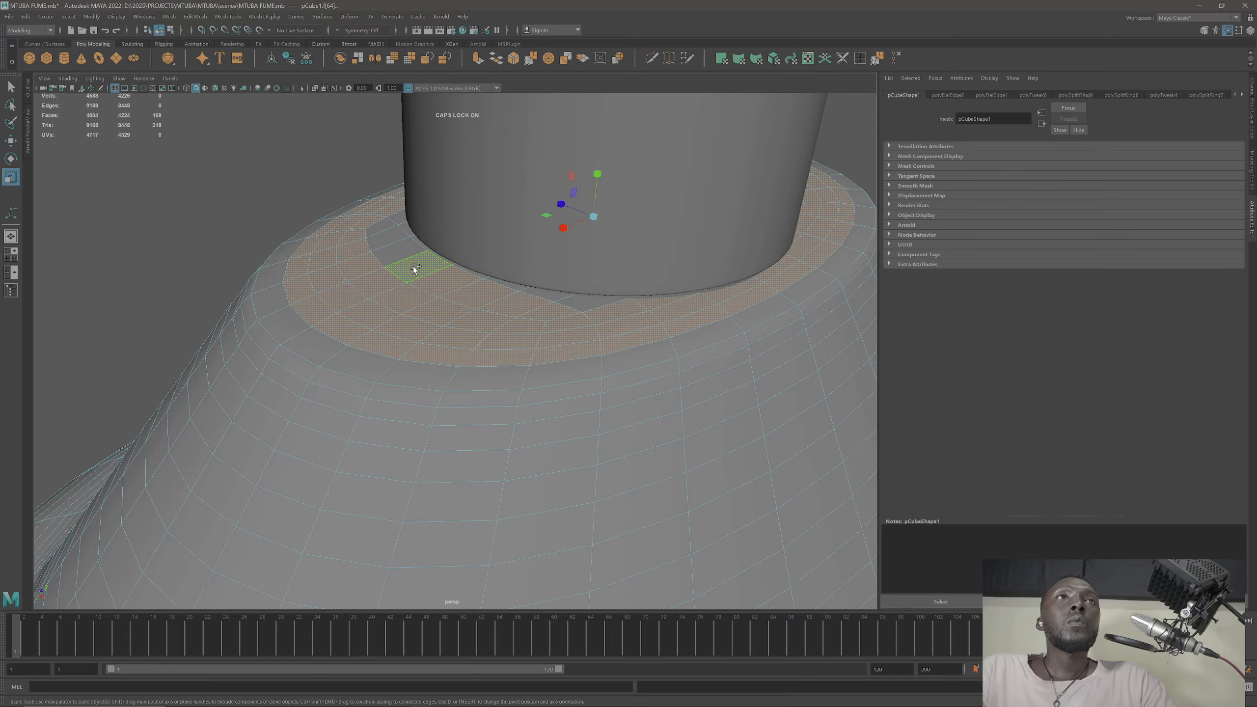
left_click(394, 249, "shift")
left_click(386, 227, "shift")
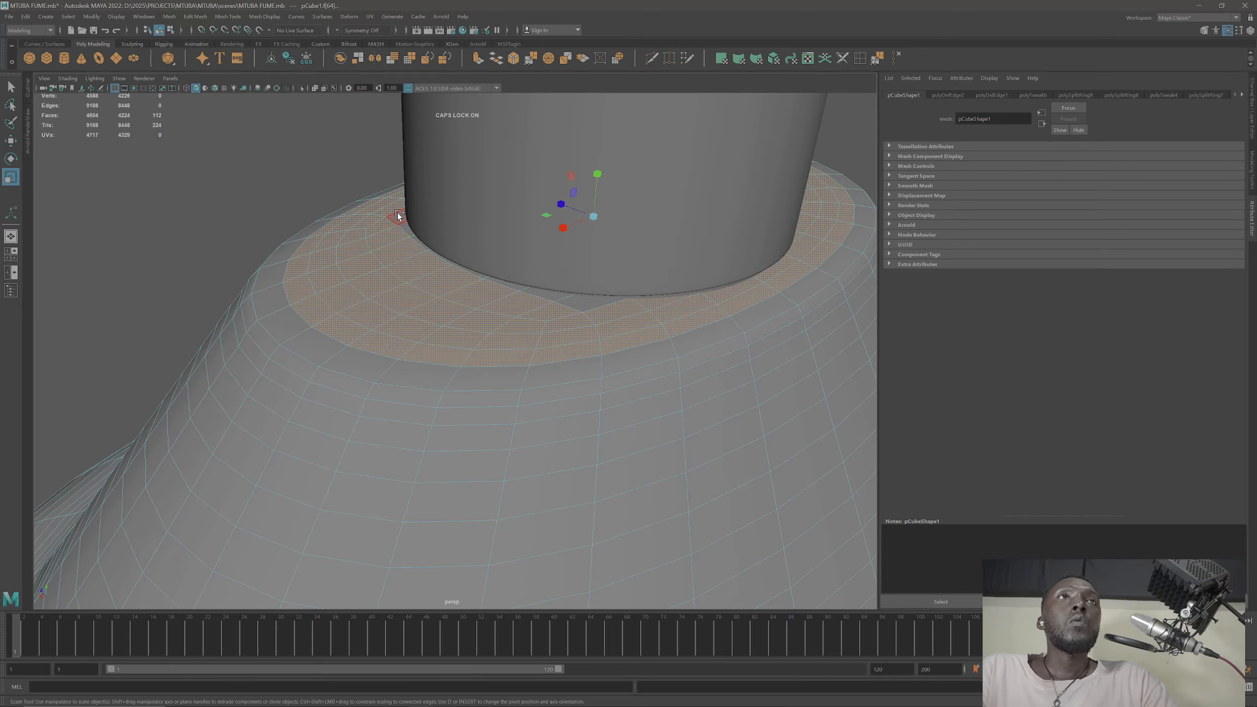
left_click(442, 257, "shift")
left_click(470, 272, "shift")
left_click(508, 282, "shift")
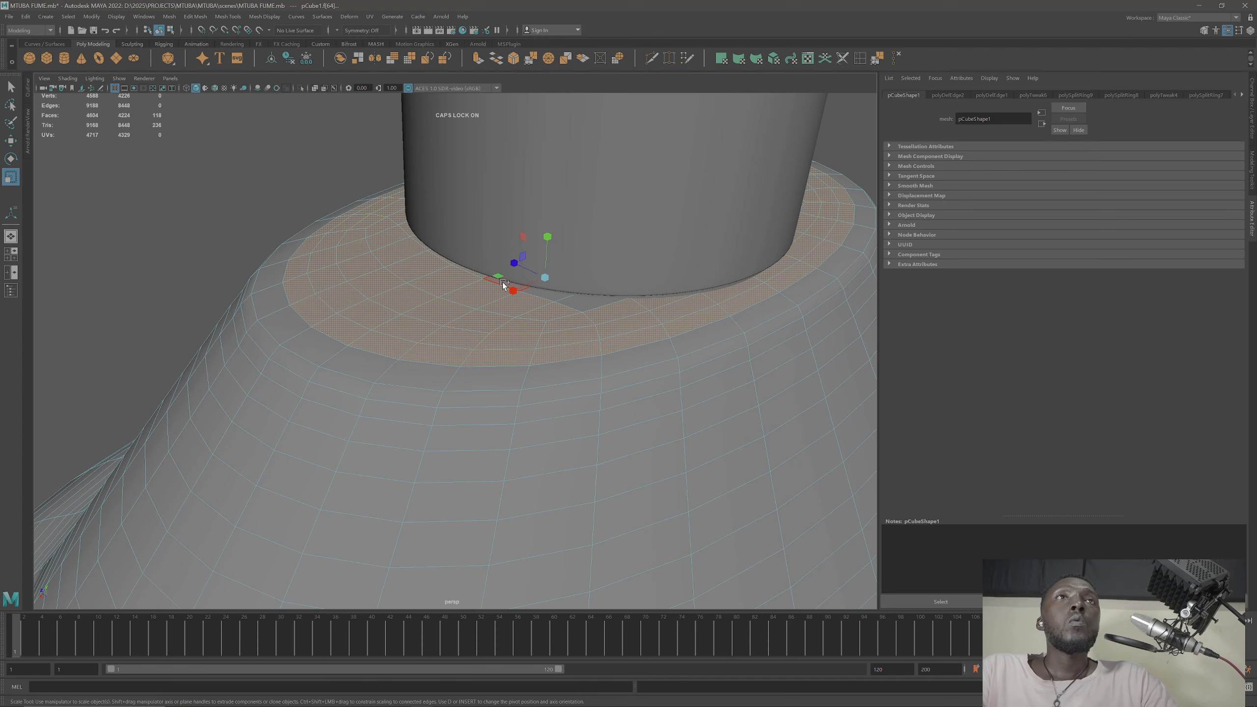
left_click(565, 310, "shift")
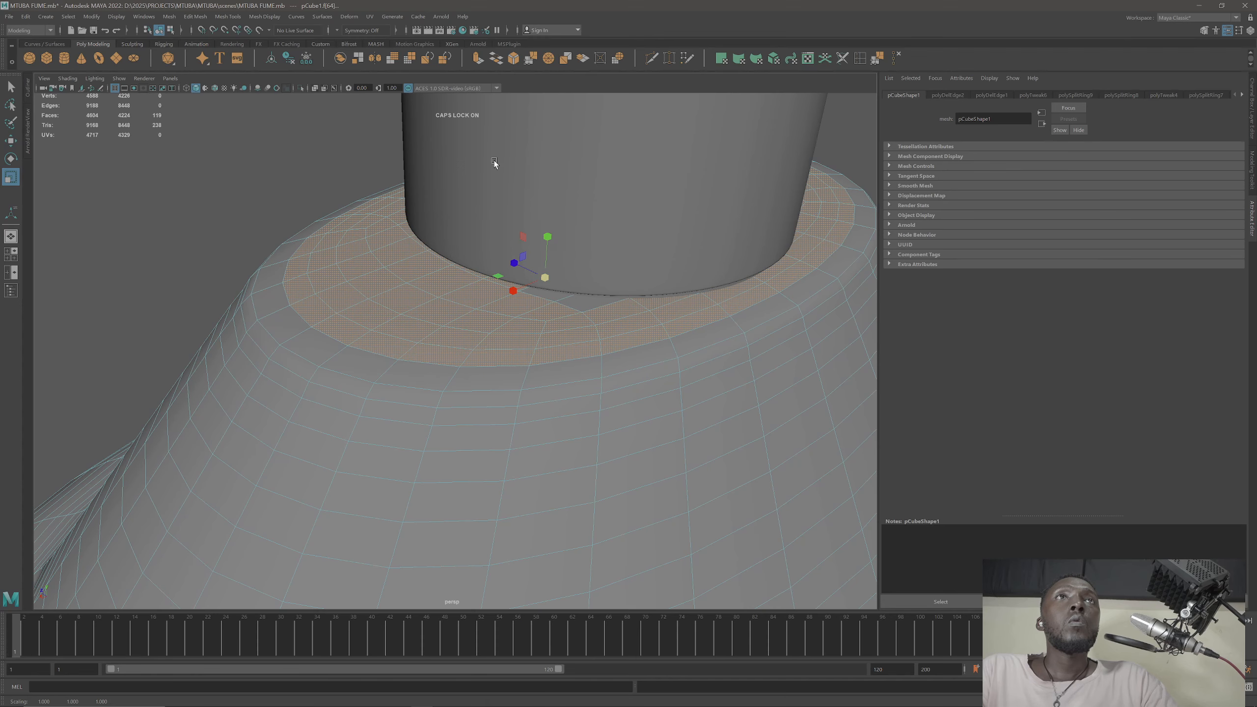
Step: Put the neck cylinder on a new display layer and hide that layer
right_click_drag(494, 160, 535, 140)
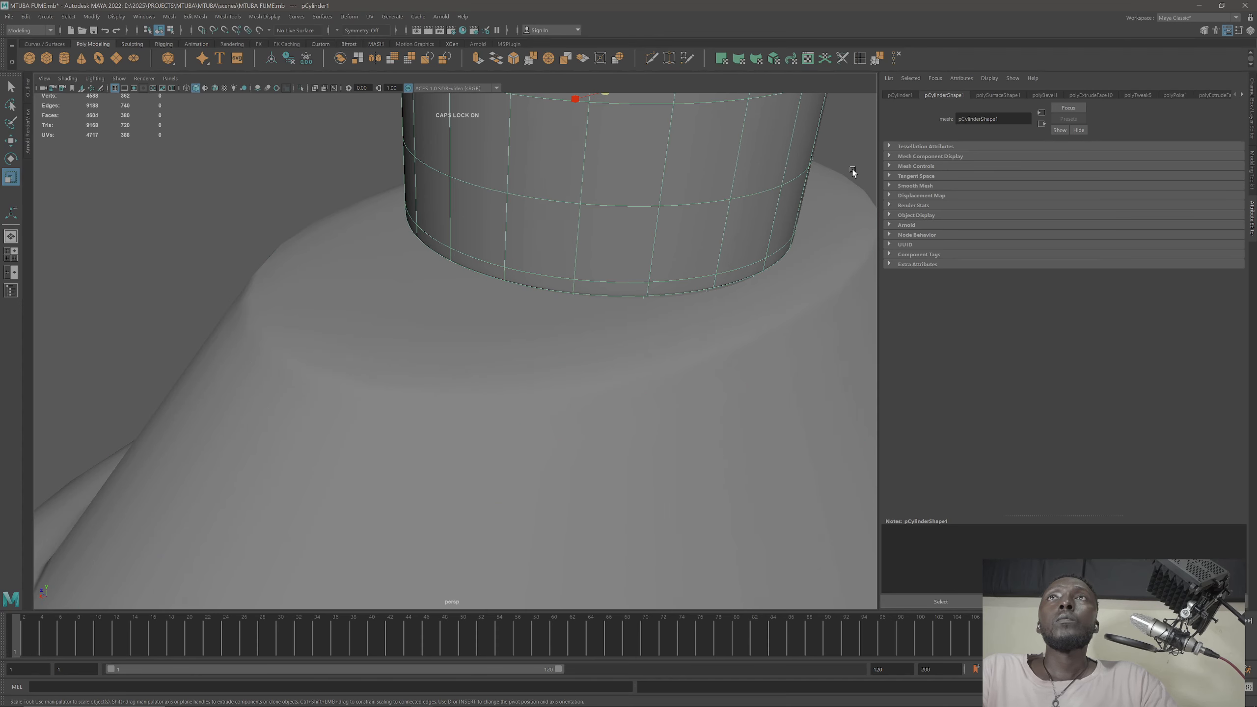
key("ctrl+a")
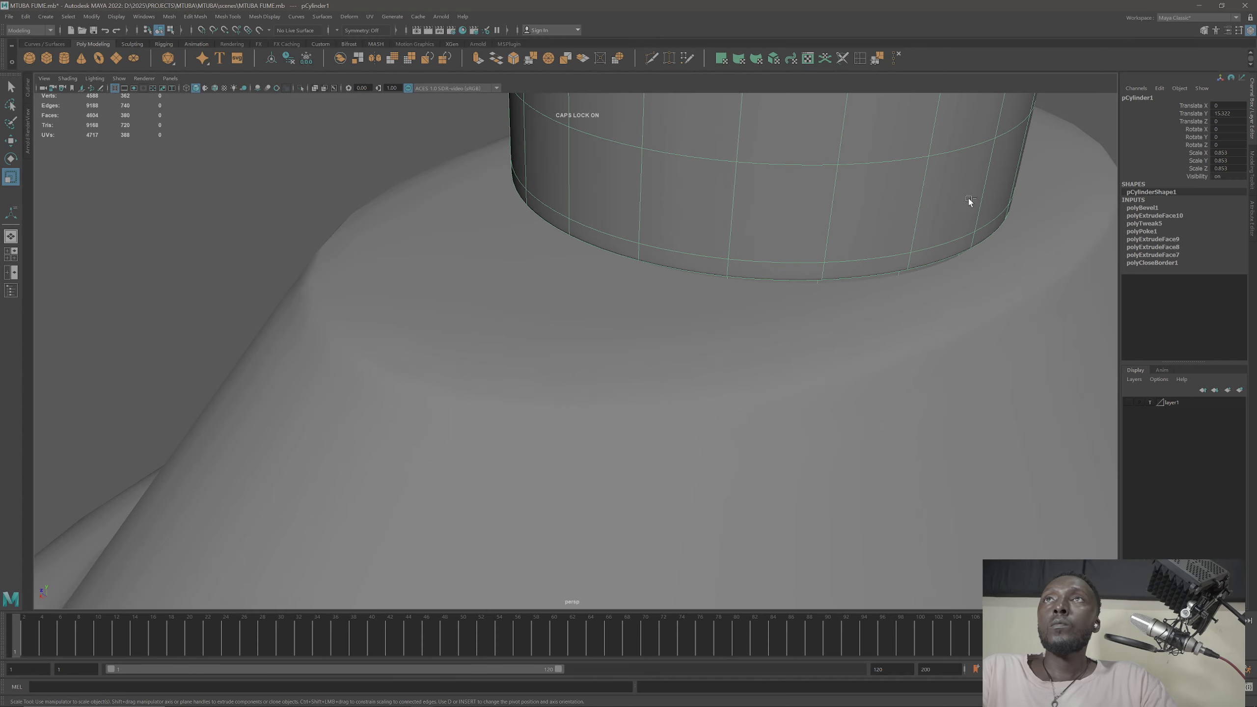
left_click(1229, 391)
left_click(1128, 403)
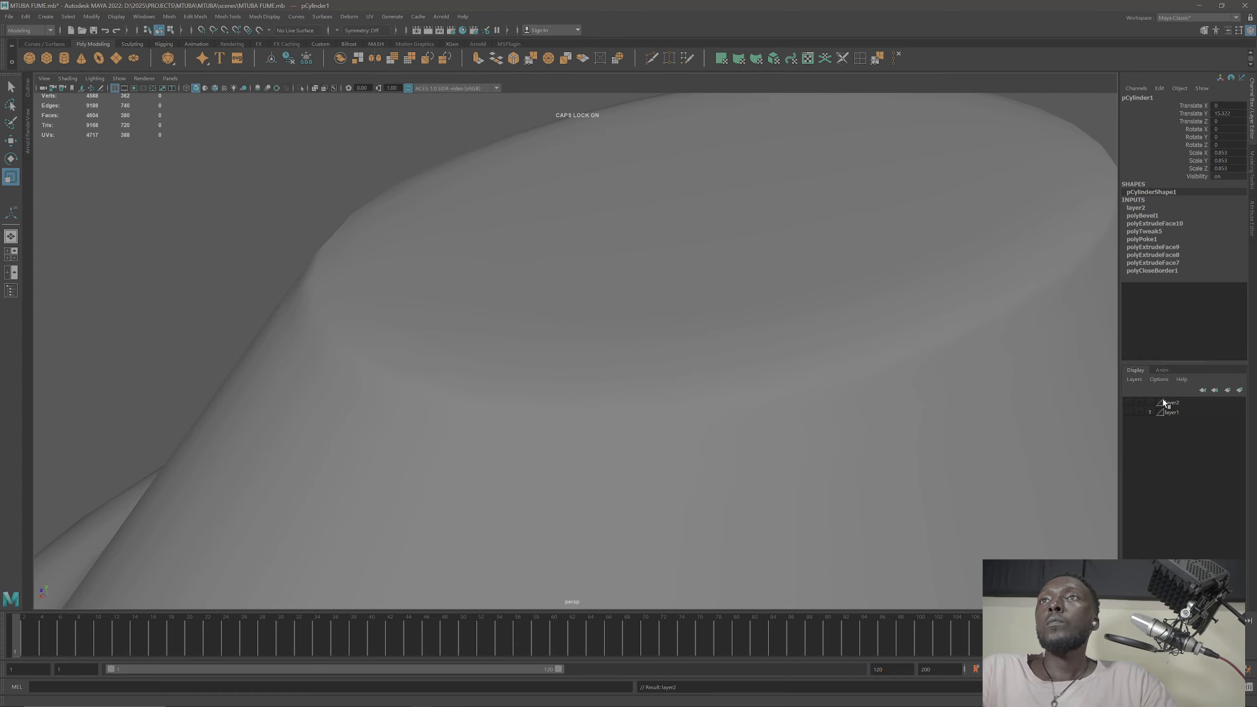
Step: Return to face selection on the bottle body and fill in the nearer half of the unselected flat-top faces
left_click(807, 272)
right_click_drag(629, 257, 618, 270)
left_click(768, 280, "shift")
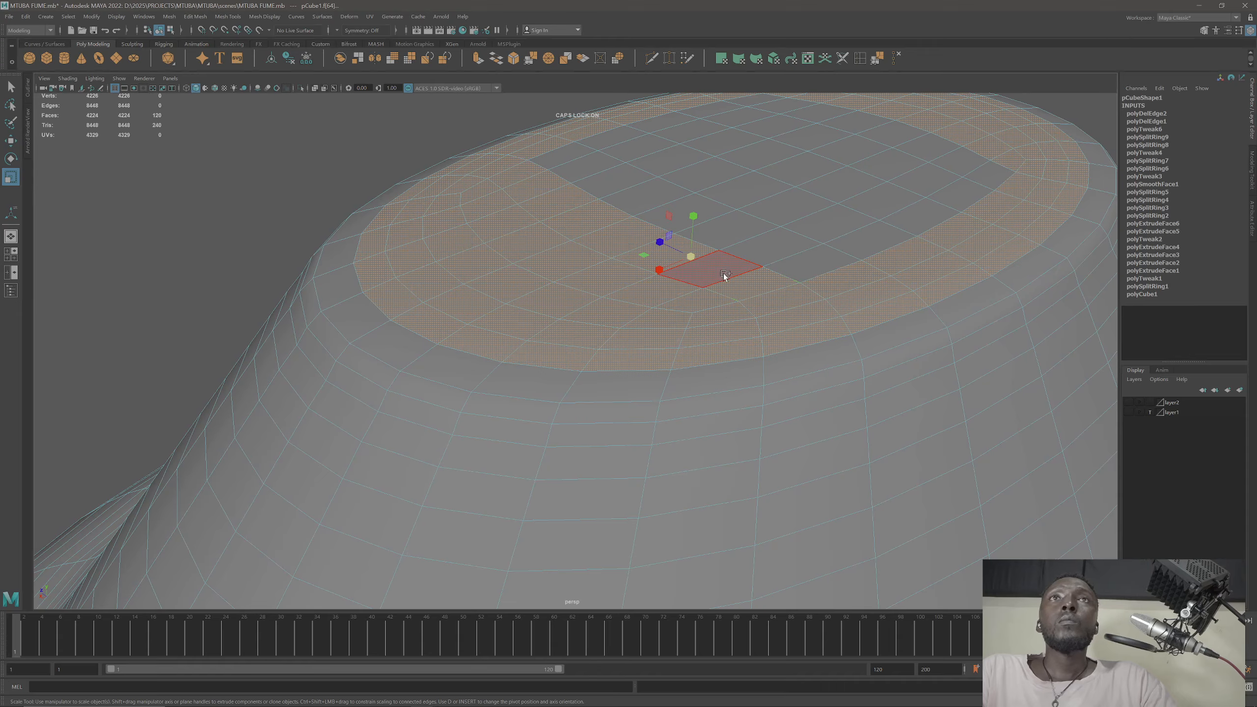
left_click(722, 273, "shift")
left_click(778, 247, "shift")
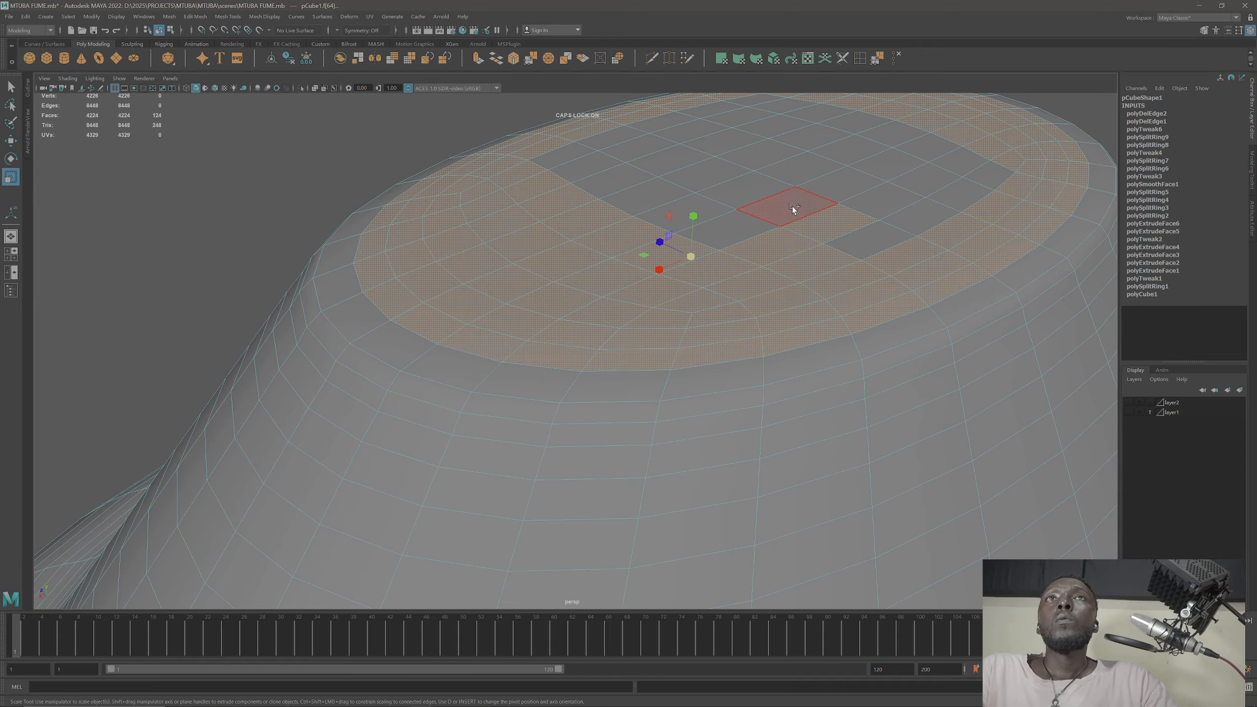
left_click(647, 149, "shift")
left_click(606, 141, "shift")
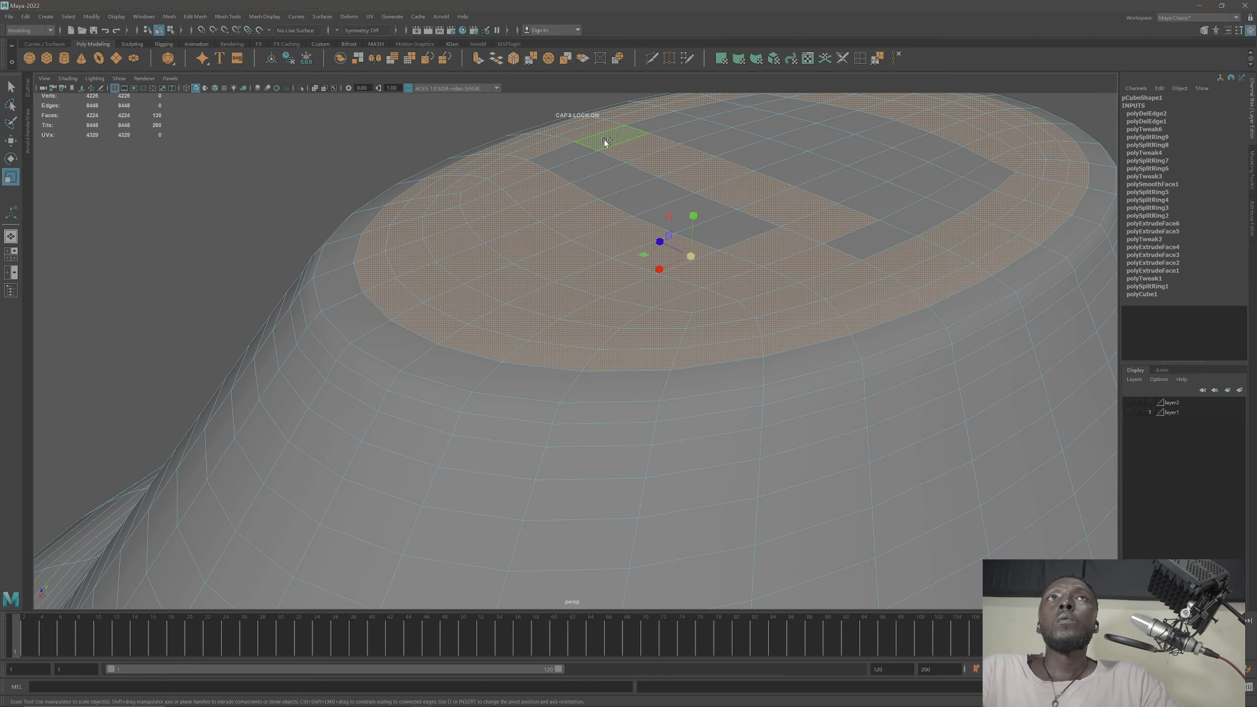
left_click(566, 158, "shift")
left_click(574, 165, "shift")
left_click(601, 179, "shift")
left_click(682, 209, "shift")
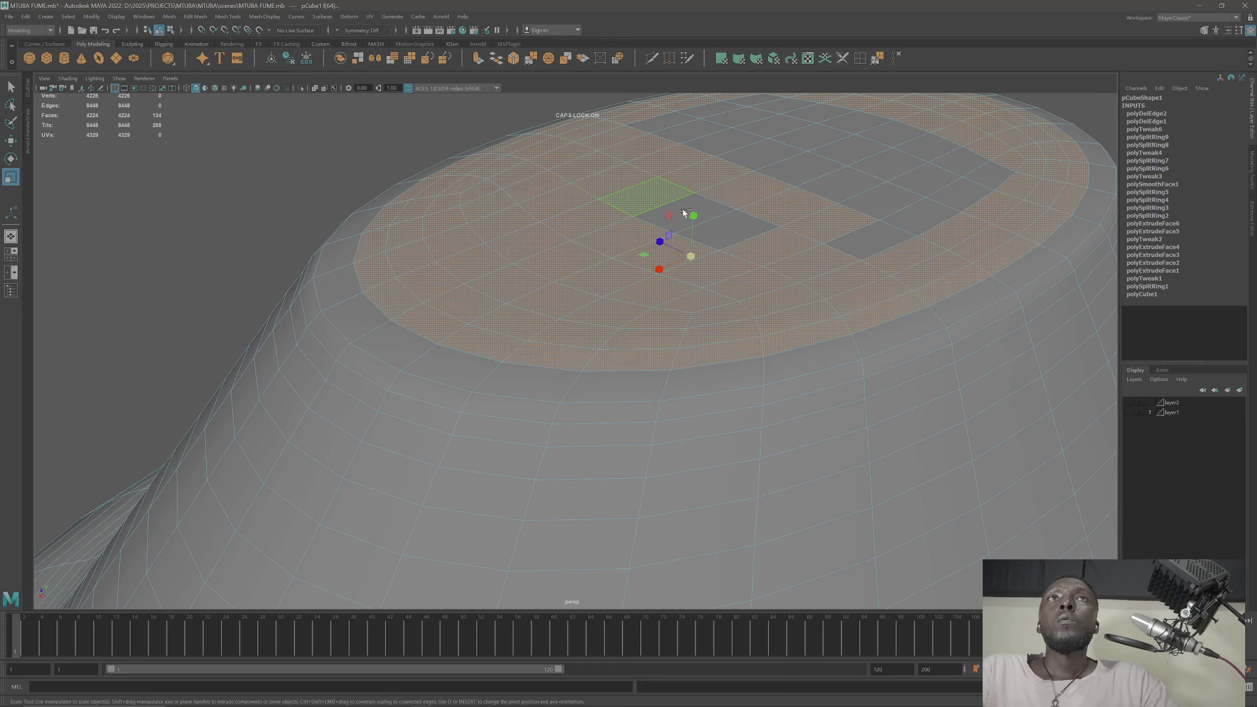
left_click(702, 218, "shift")
left_click(743, 229, "shift")
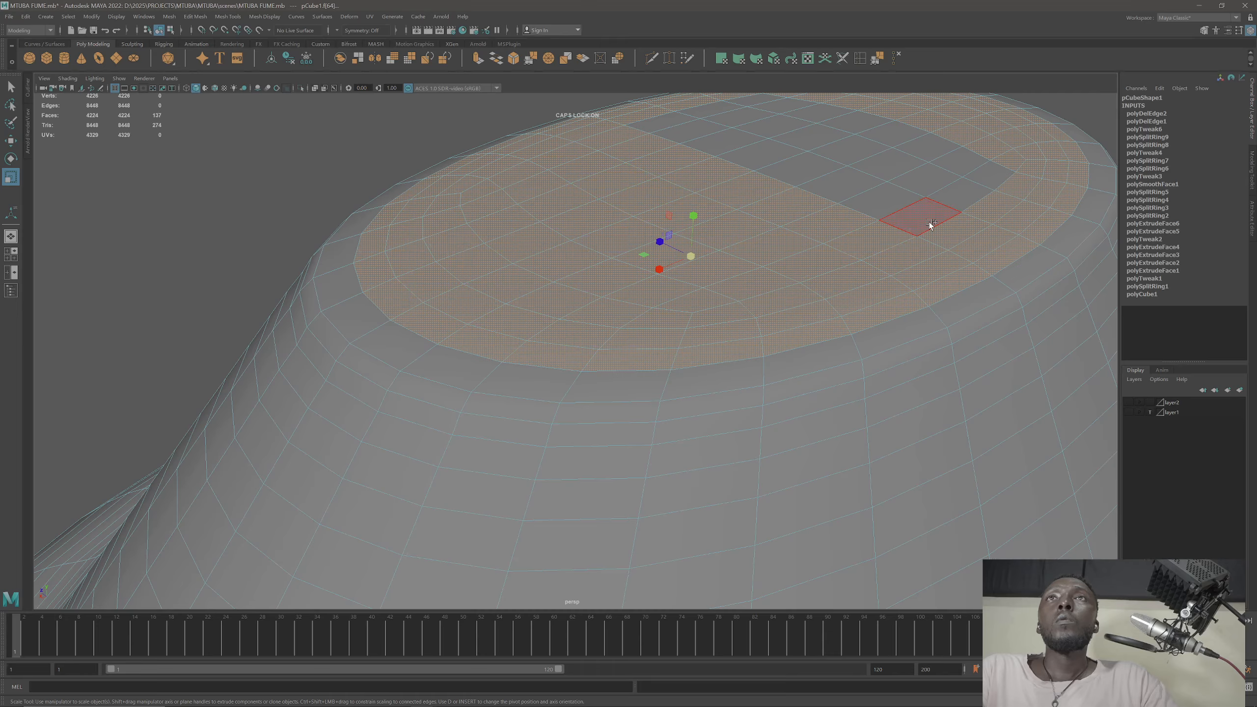
Step: Add the outer faces around the remaining gap on the far half of the flat top
left_click(931, 224, "shift")
left_click(971, 190, "shift")
left_click(985, 181, "shift")
left_click(1002, 171, "shift")
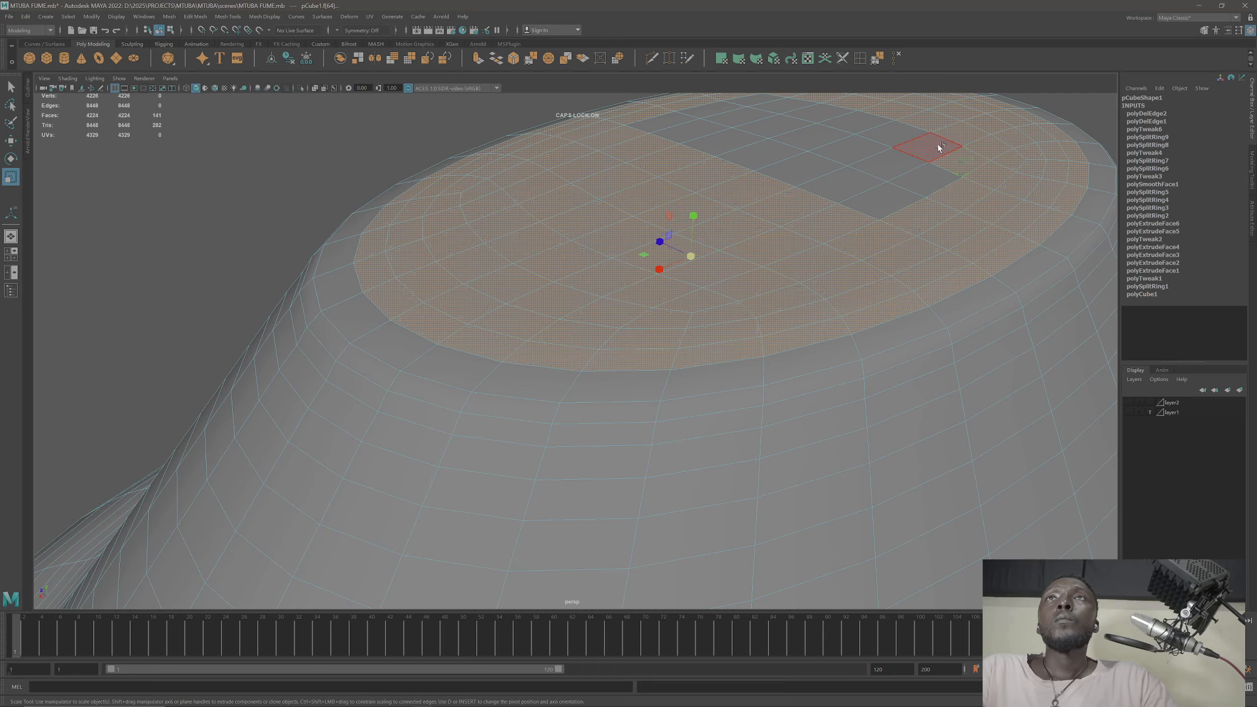
left_click(894, 141, "shift")
left_click(817, 113, "shift")
left_click(761, 107, "shift")
left_click(728, 104, "shift")
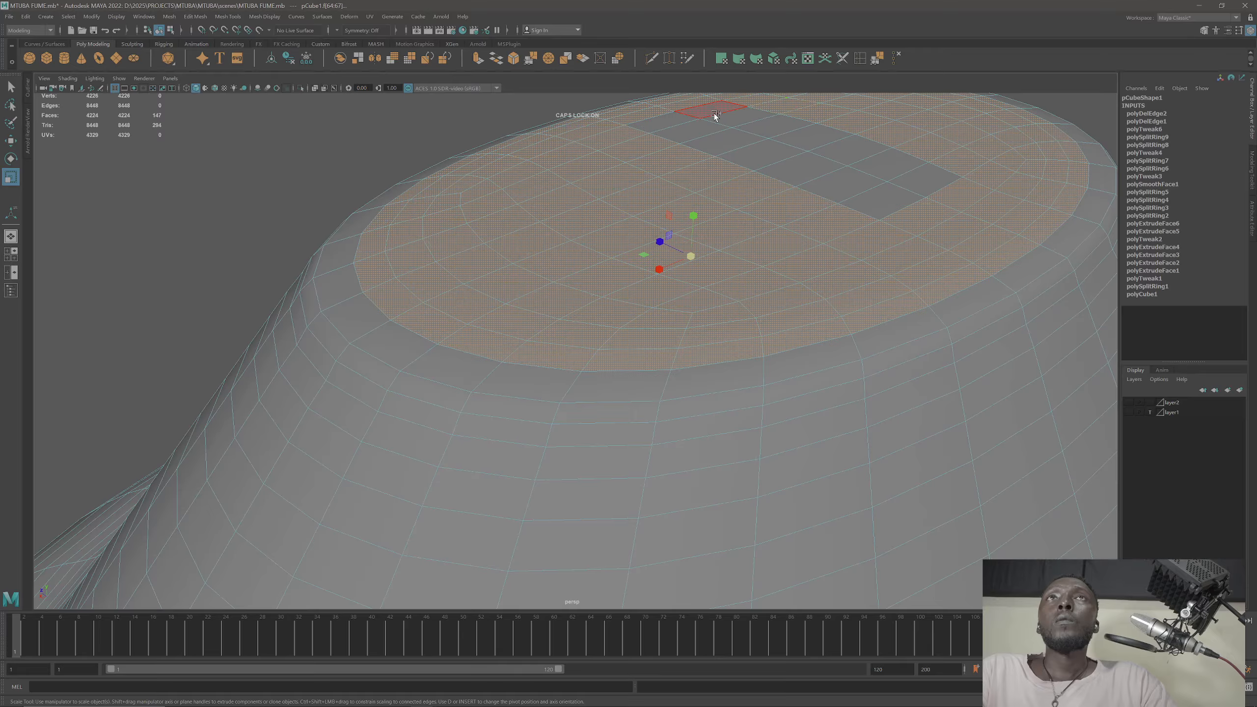
left_click(703, 111, "shift")
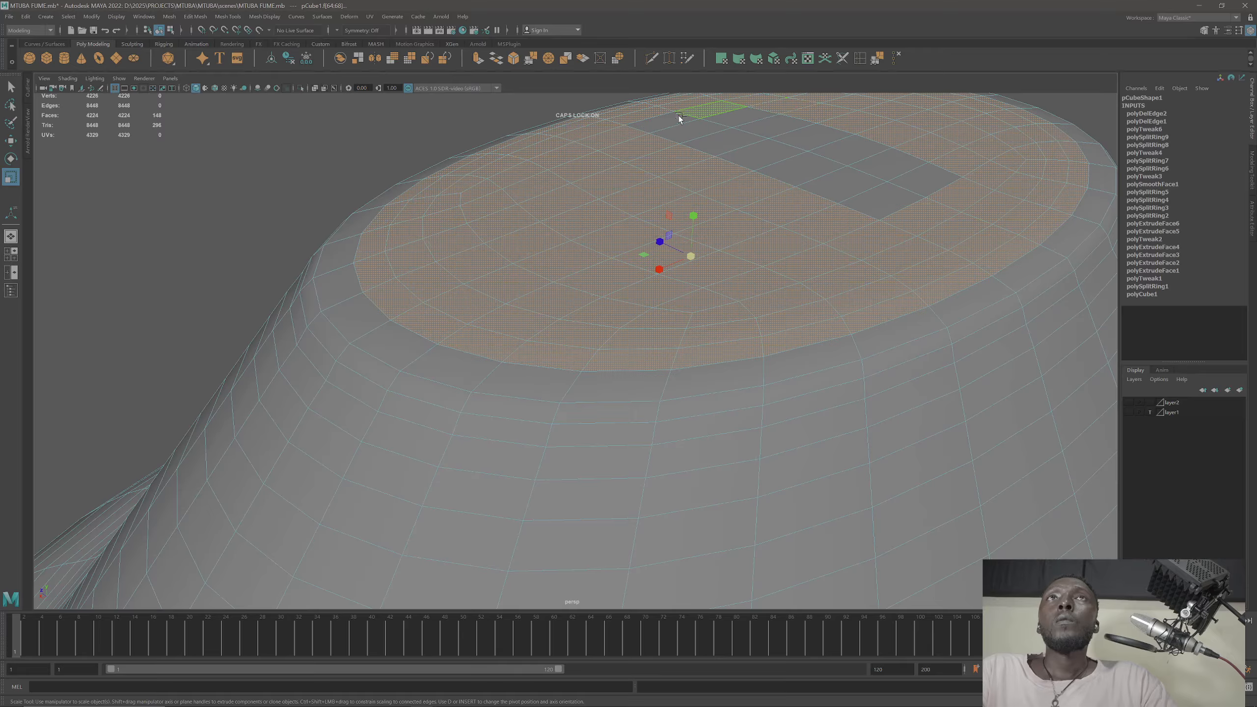
Step: Add the last central faces so the shoulder's entire flat top is selected, undoing any stray selection
left_click(728, 145, "shift")
left_click(776, 126, "shift")
left_click(782, 148, "shift")
left_click(820, 139, "shift")
left_click(865, 153, "shift")
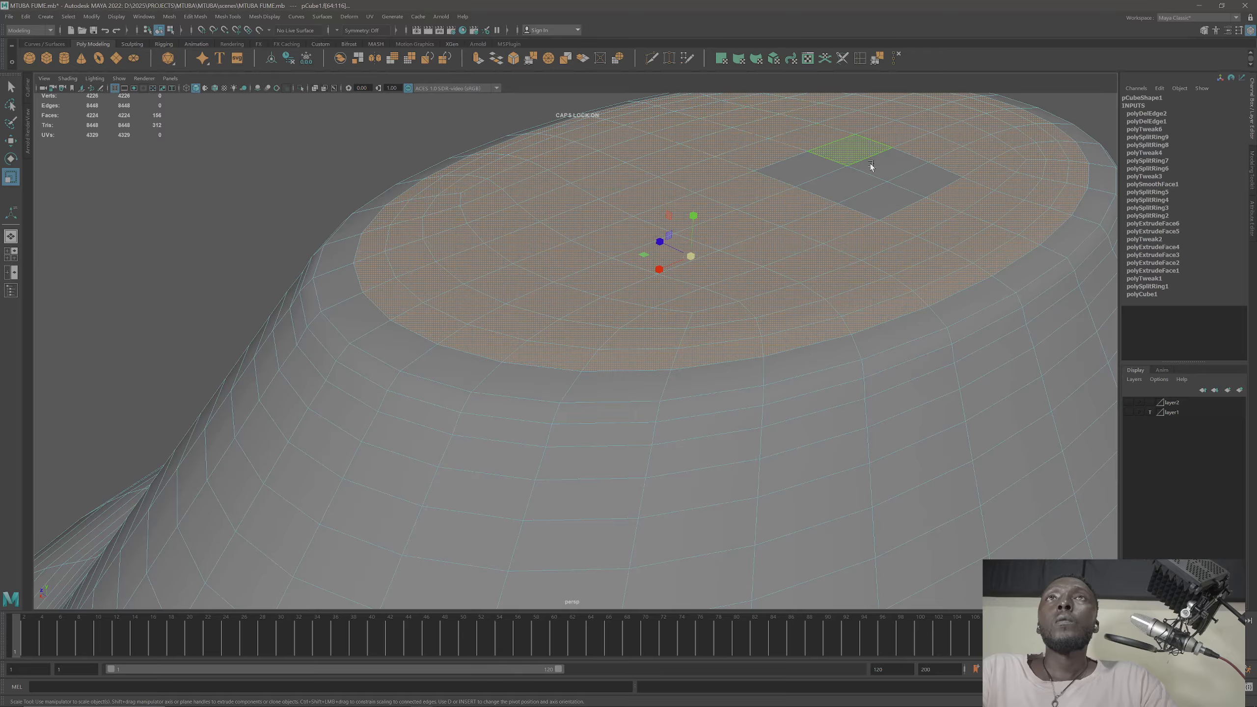
left_click(921, 177, "shift")
left_click(877, 199, "shift")
left_click(857, 190, "shift")
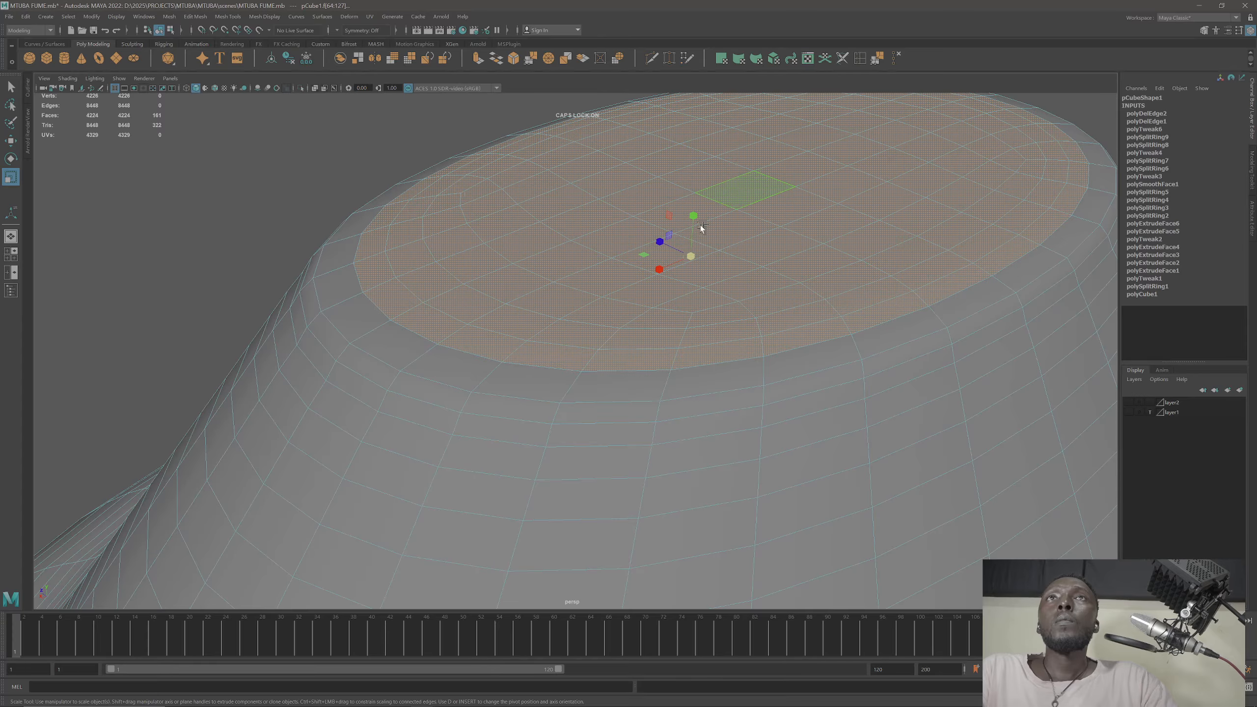
left_click_drag(702, 228, 638, 347, "alt")
key("ctrl+z")
scroll(631, 365, "down", 3)
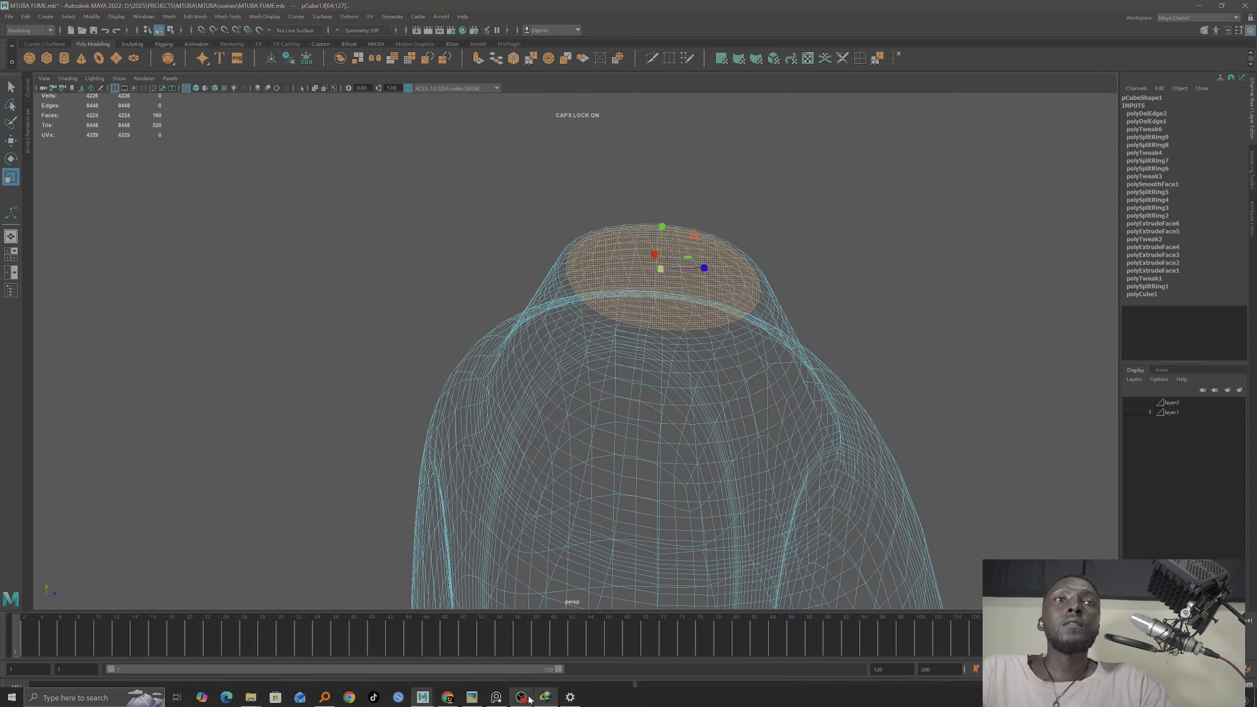
left_click(447, 697)
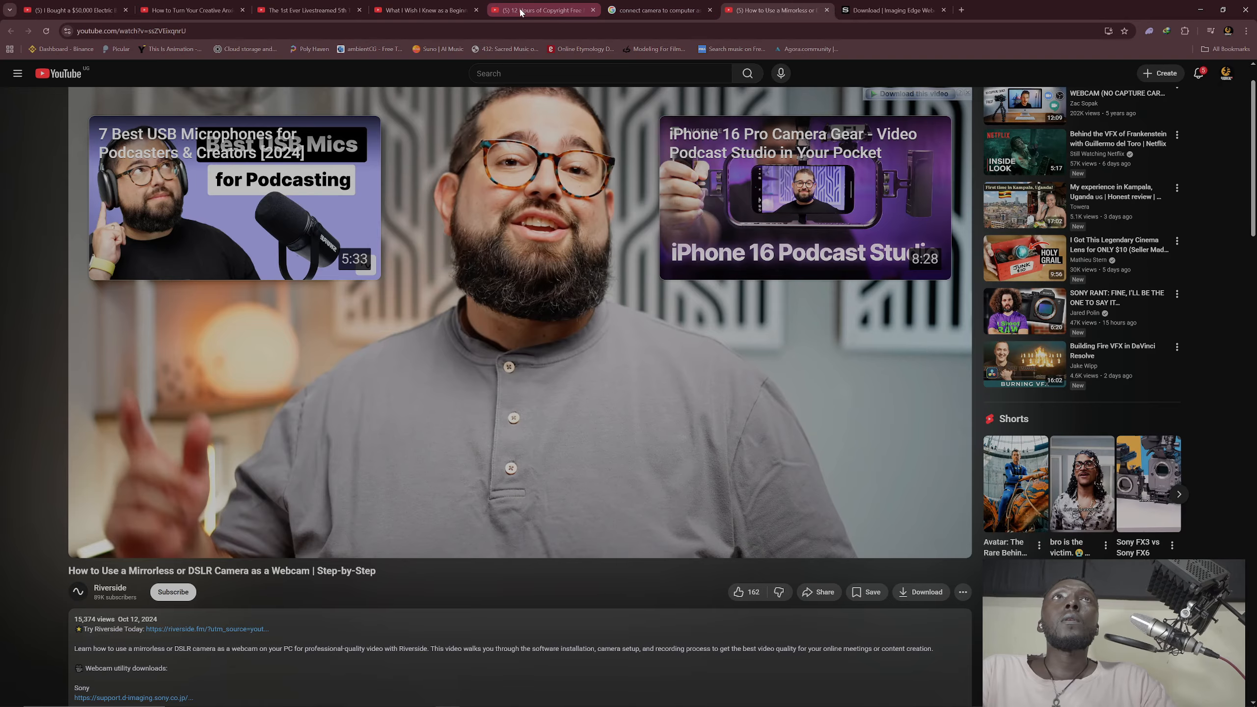
left_click(521, 10)
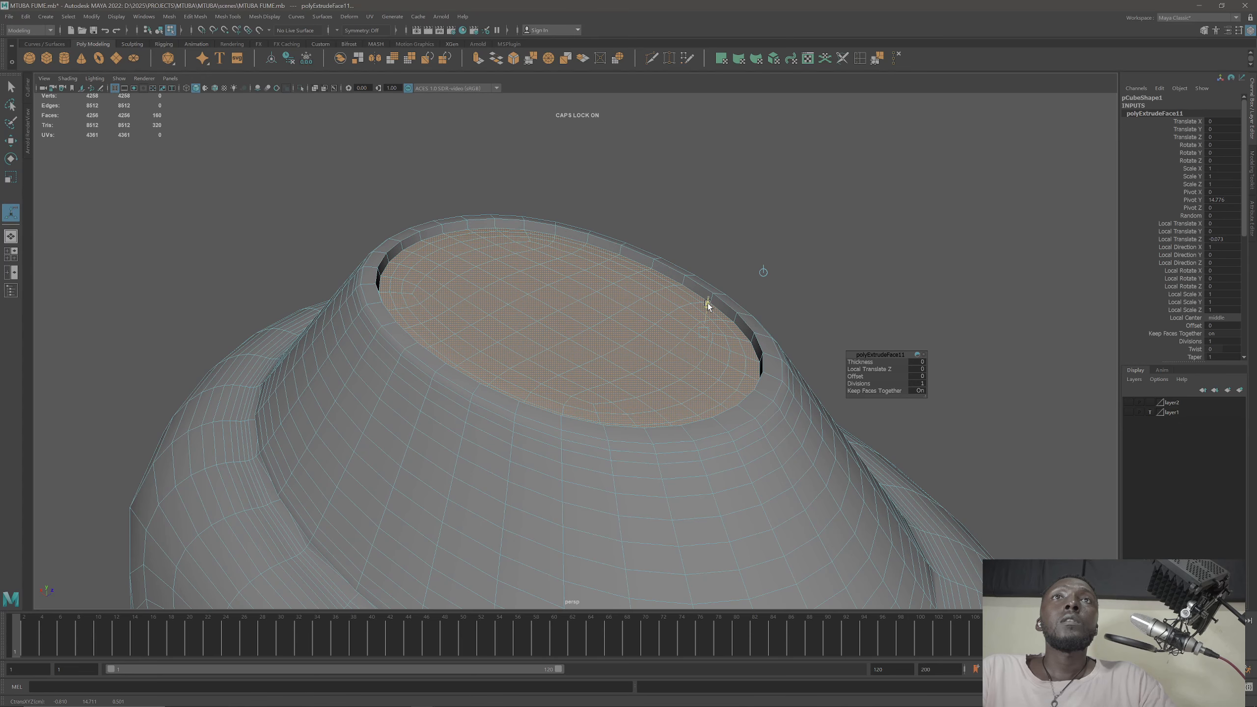
Step: Extrude the selected flat-top faces about 0.073 down into the shoulder, leaving a raised rim around a recess
left_click_drag(708, 304, 708, 303)
right_click_drag(519, 260, 588, 238)
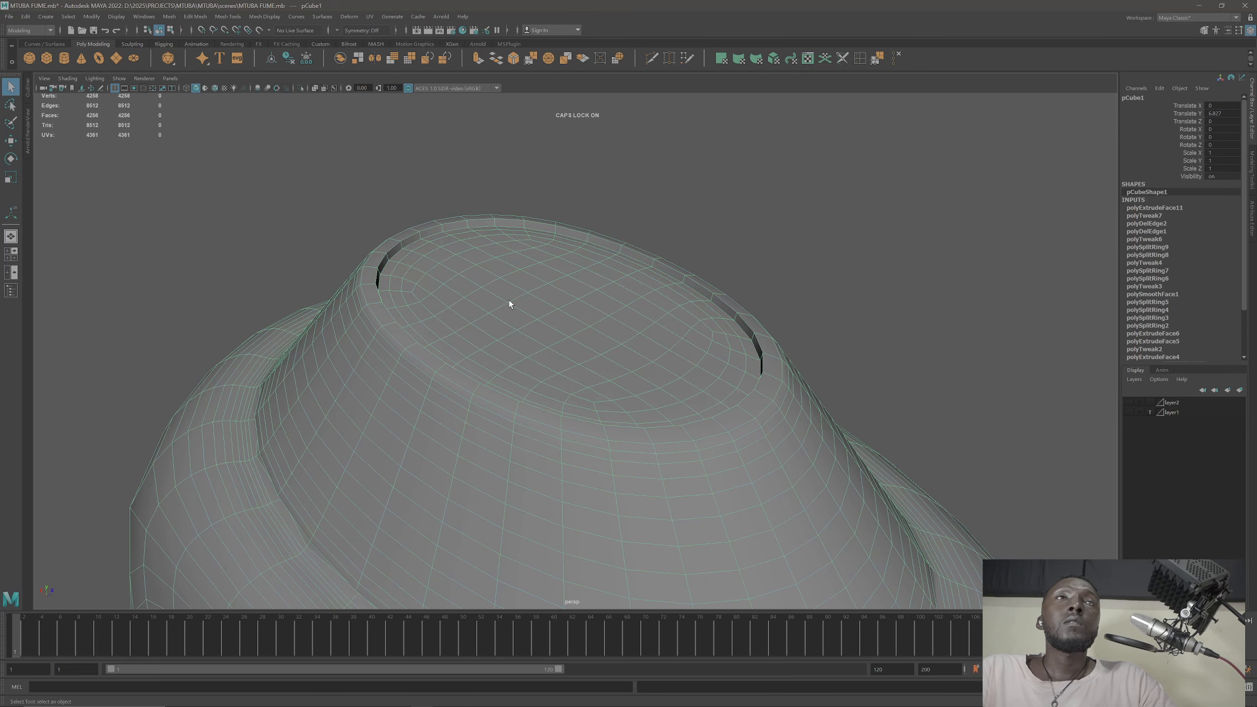
left_click_drag(508, 307, 524, 277, "alt")
left_click(732, 208)
left_click_drag(485, 360, 539, 345, "alt")
mouse_move(489, 352)
left_mouse_down("alt")
mouse_move(511, 367)
mouse_move(488, 365)
left_mouse_up("alt")
middle_click_drag(488, 365, 467, 331, "alt")
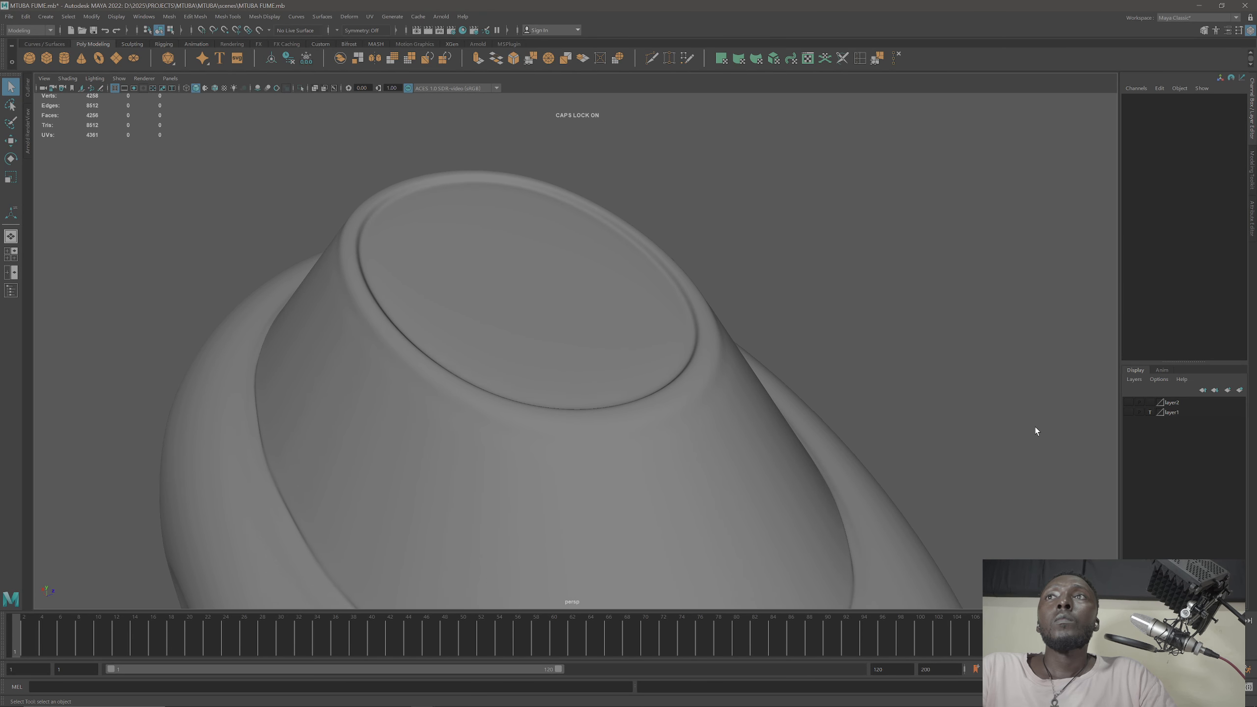
Step: Show the neck's display layer again and select the bottle body
left_click(1128, 402)
left_click_drag(651, 401, 631, 384, "alt")
left_click(589, 230)
left_click_drag(593, 297, 502, 363, "alt")
left_click(506, 368)
scroll(518, 328, "up", 1)
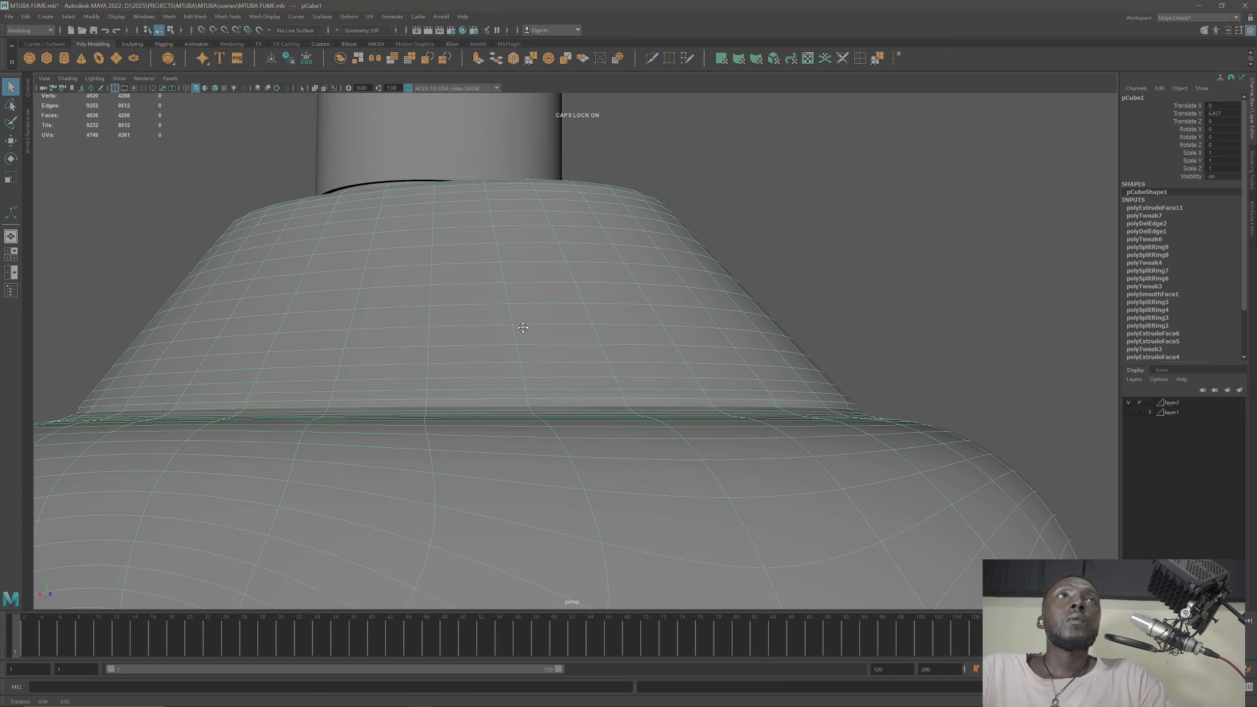
Step: Select six alternating face rings around the body's sloped shoulder, from just below the rim to near its base
left_click_drag(533, 324, 536, 318, "alt")
right_click_drag(482, 255, 488, 284)
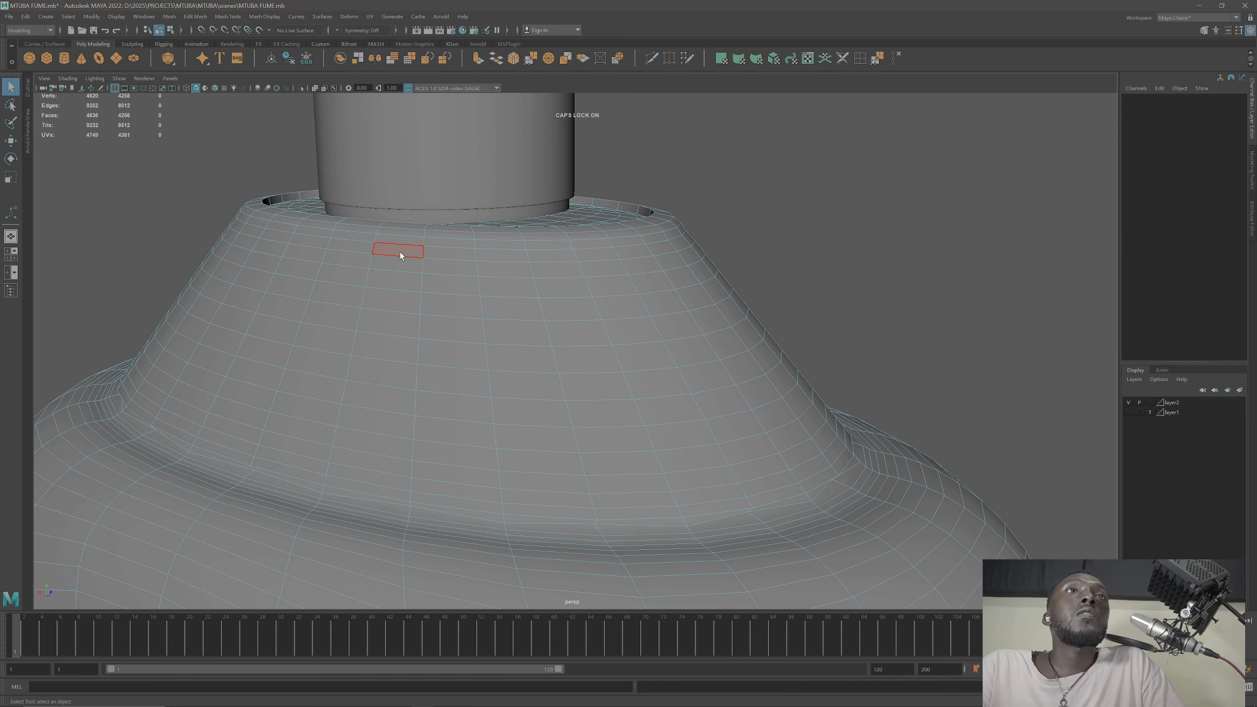
left_click(399, 251)
double_click(445, 252, "shift")
double_click(508, 286, "shift")
double_click(572, 338, "shift")
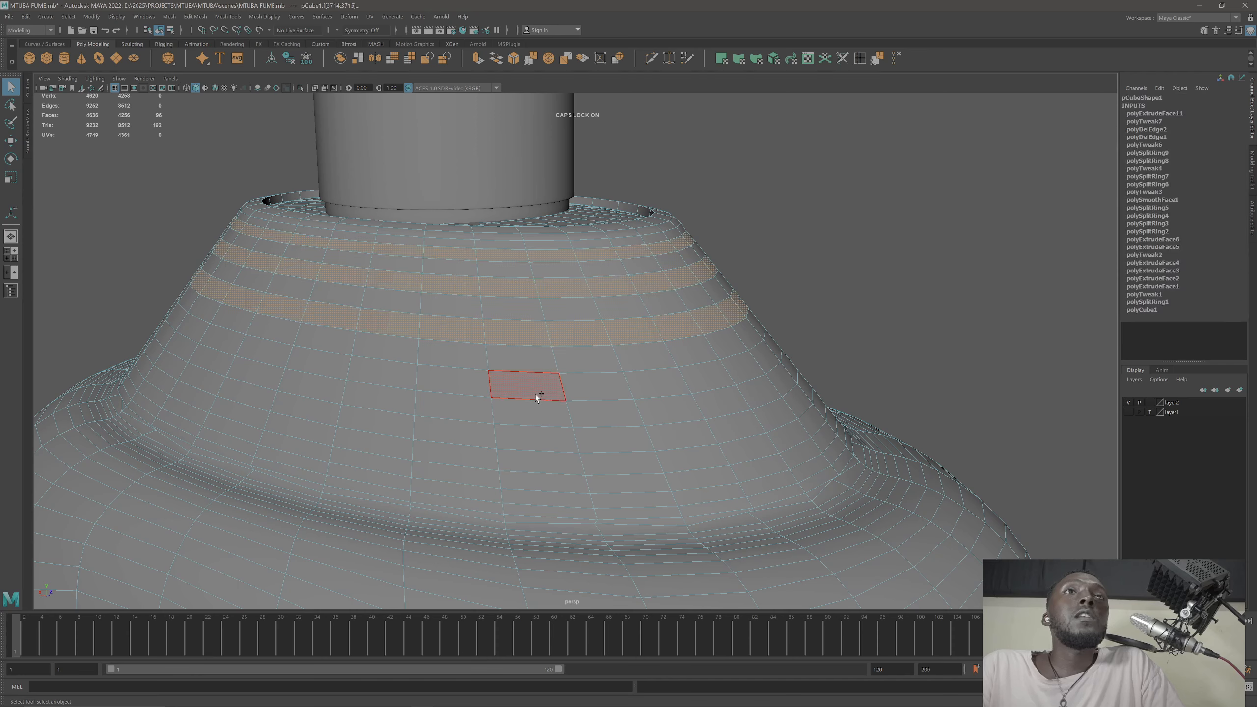
double_click(587, 386, "shift")
left_click(533, 433, "shift")
double_click(609, 435, "shift")
double_click(610, 481, "shift")
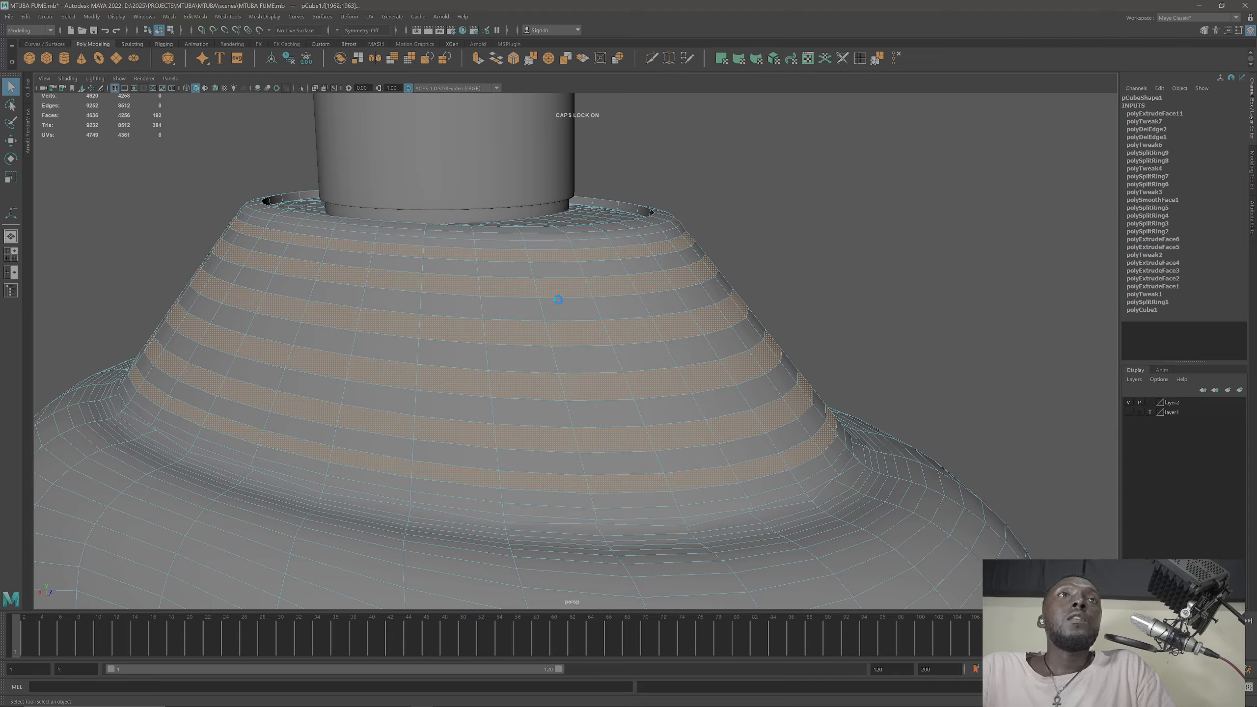
Step: Extrude the six face rings inward with a local Z translation of -0.031 to cut grooves around the shoulder
left_click(478, 58)
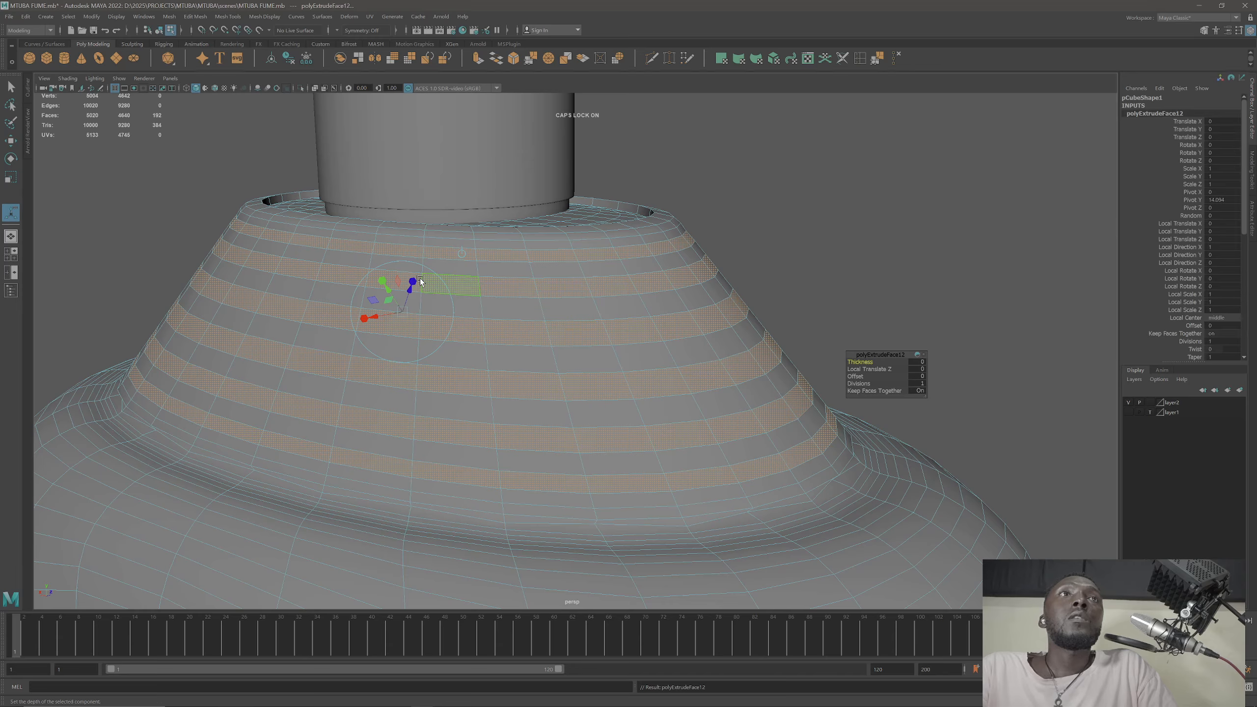
left_click(402, 310)
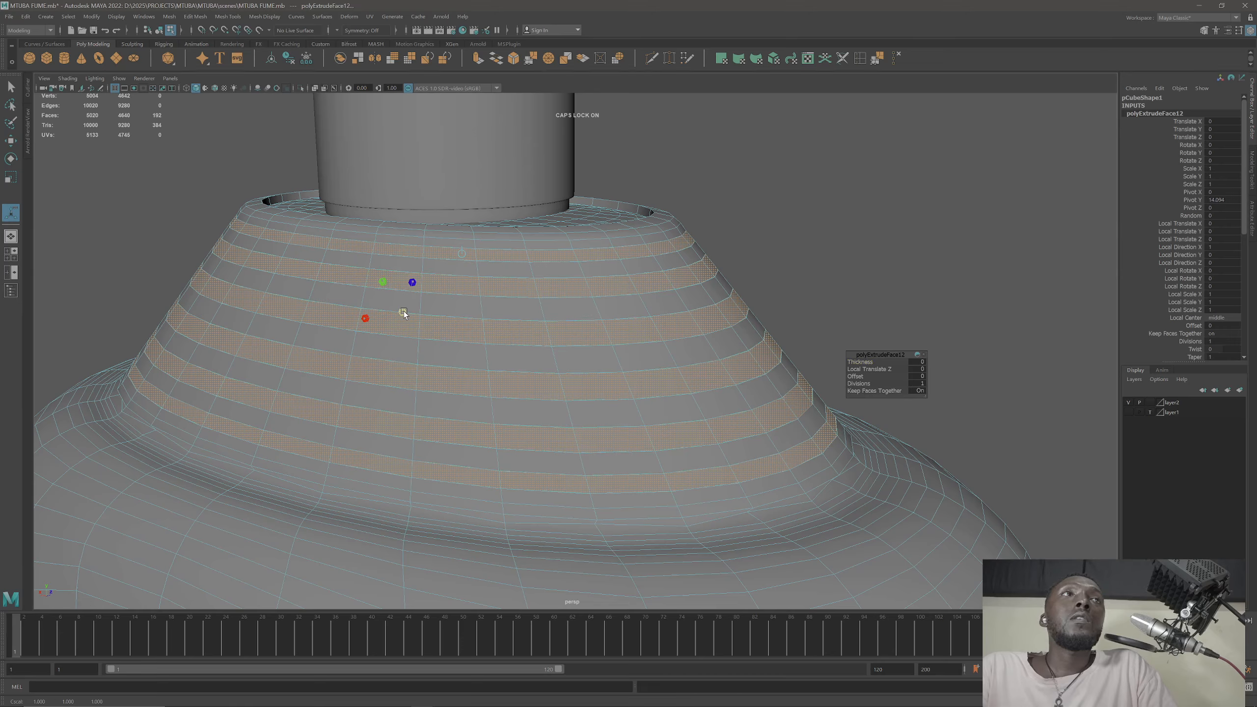
left_click_drag(404, 312, 413, 287)
right_click_drag(520, 255, 549, 233)
Step: Examine the smoothed grooves and ridges of the sloped shoulder from several angles
left_click_drag(457, 334, 538, 348, "alt")
middle_click_drag(512, 346, 496, 342, "alt")
left_click_drag(496, 341, 424, 349, "alt")
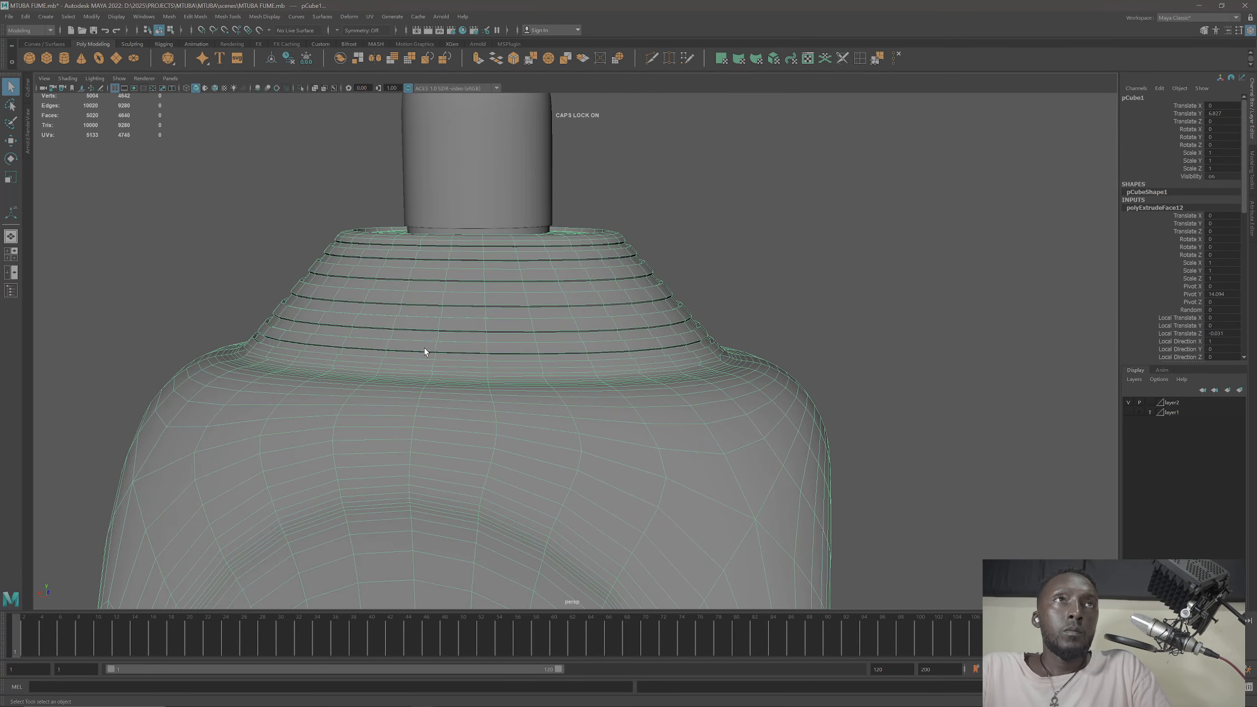
left_click(698, 299)
left_click_drag(698, 298, 791, 312, "alt")
middle_click_drag(512, 387, 484, 348, "alt")
scroll(447, 363, "up", 5)
left_click_drag(446, 366, 443, 385, "alt")
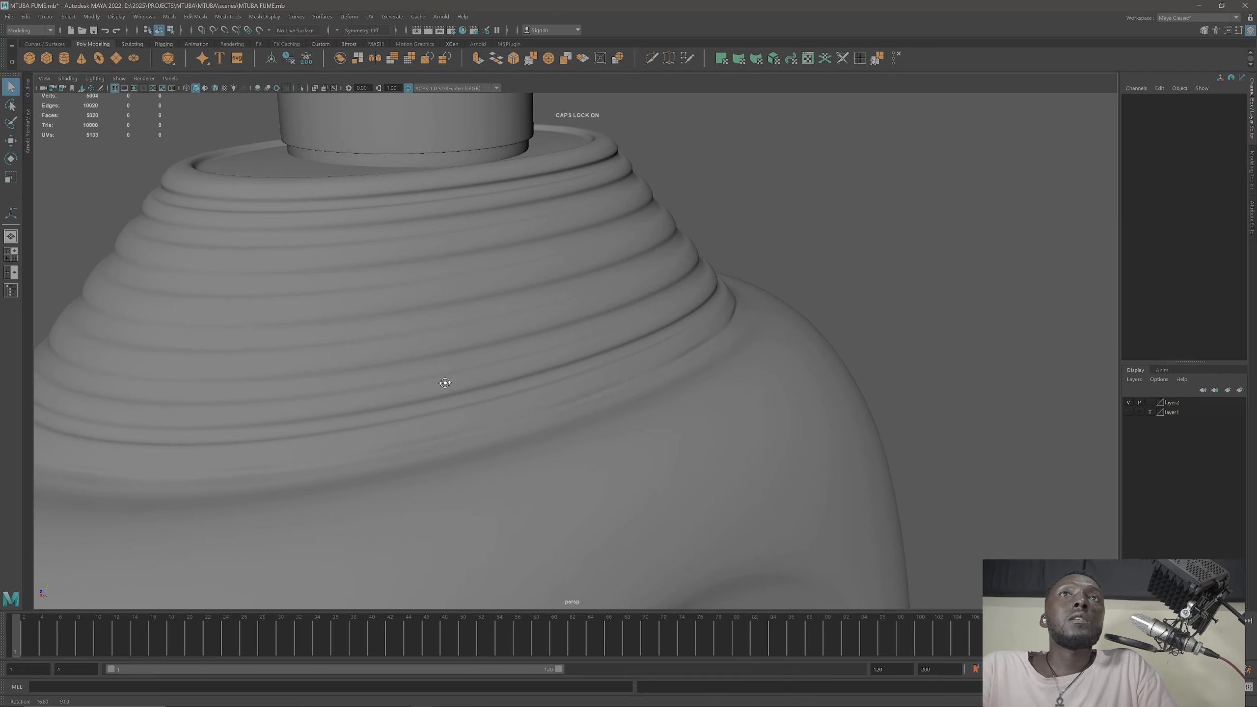
Step: Turn off the smooth preview on the bottle body to show its unsmoothed mesh around the shoulder
left_click(487, 416)
key("1")
left_click_drag(523, 409, 513, 408, "alt")
scroll(522, 331, "up", 3)
right_click_drag(523, 328, 536, 356)
right_click_drag(525, 310, 525, 303)
left_click_drag(524, 303, 532, 373, "alt")
double_click(557, 366)
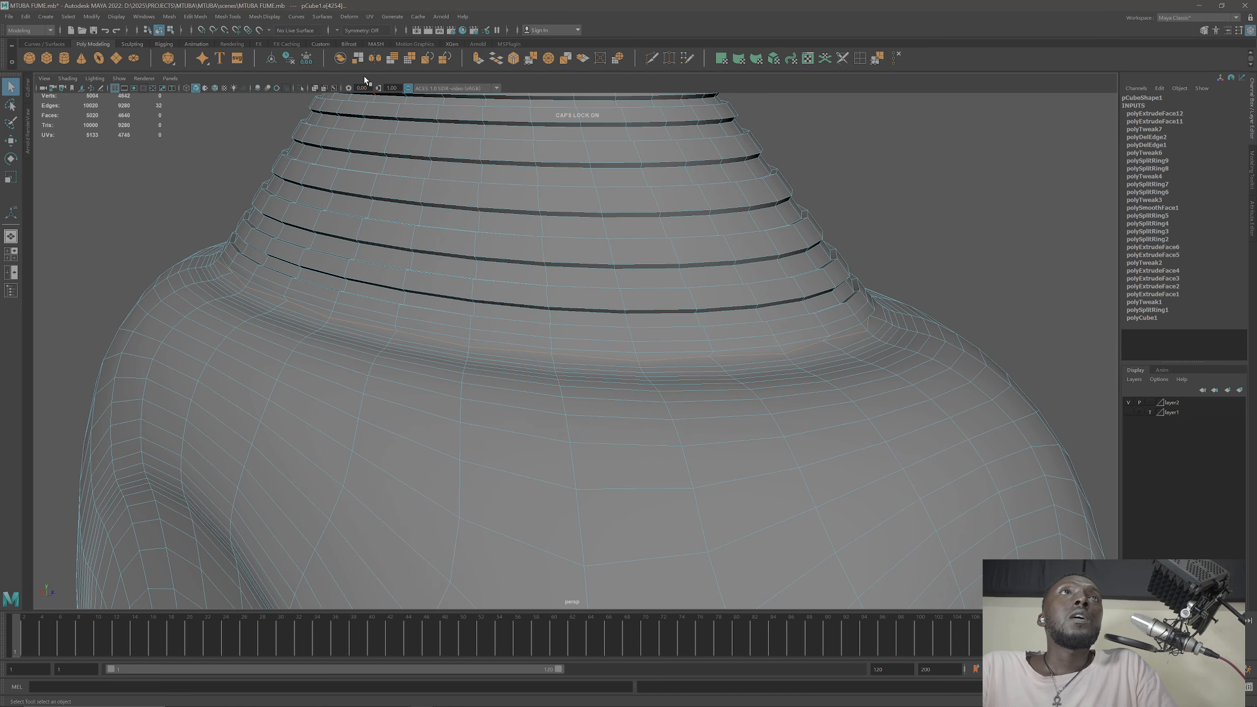
left_click(169, 16)
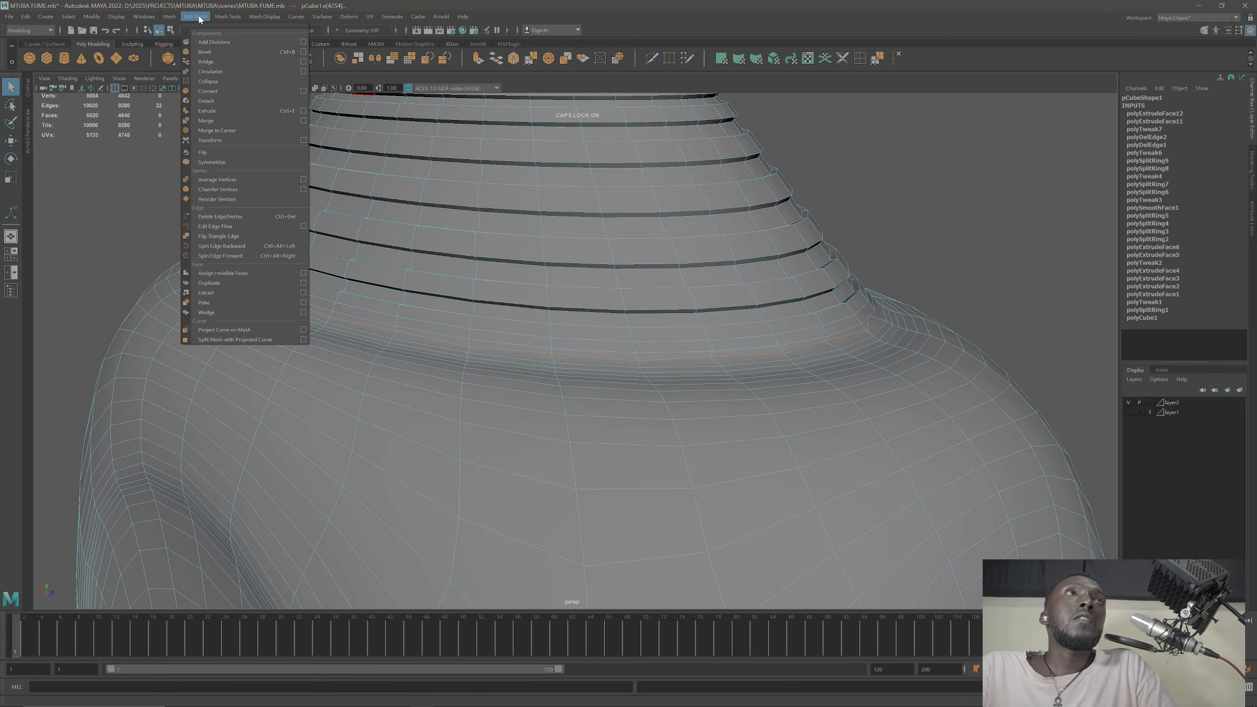
mouse_move(216, 19)
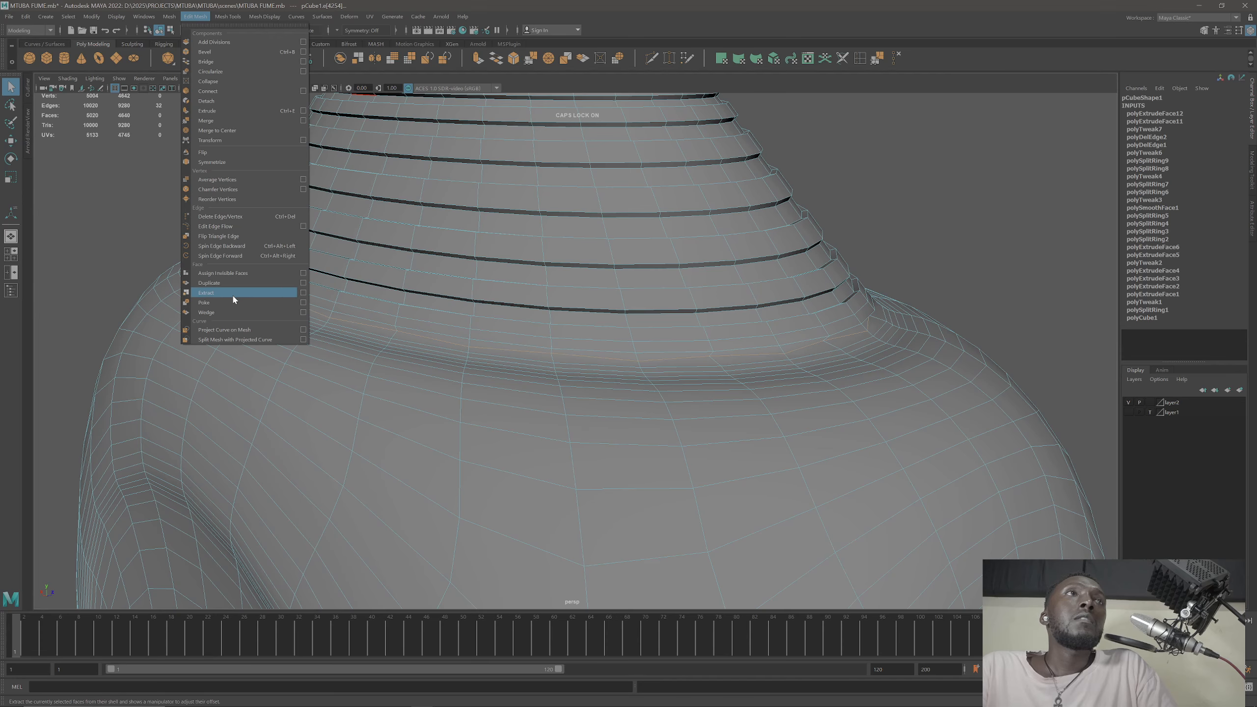
left_click(407, 331)
left_click_drag(397, 336, 418, 333, "alt")
left_click(419, 306)
Step: Select the full face ring below the lowest groove at the shoulder's base and extract it from the body
right_click_drag(419, 307, 394, 309)
left_click_drag(393, 309, 387, 347, "alt")
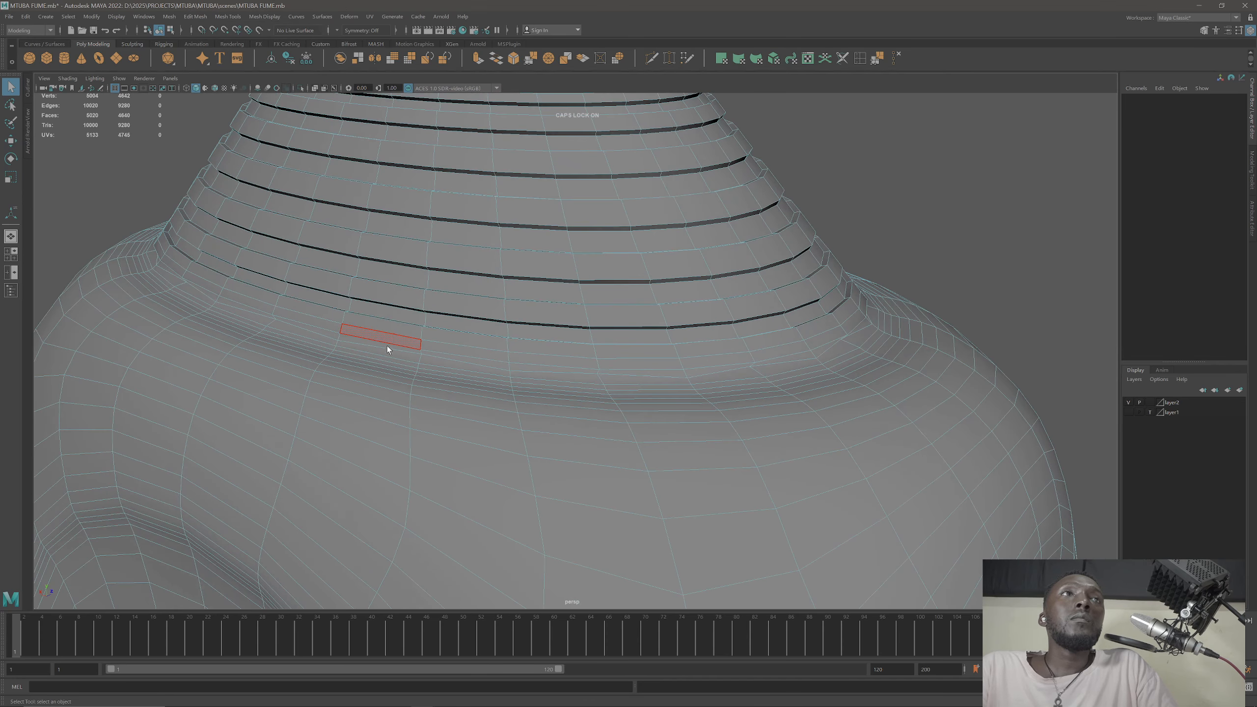
left_click(389, 349)
double_click(435, 357, "shift")
mouse_move(541, 347)
left_mouse_down("alt")
mouse_move(437, 343)
mouse_move(560, 347)
left_mouse_up("alt")
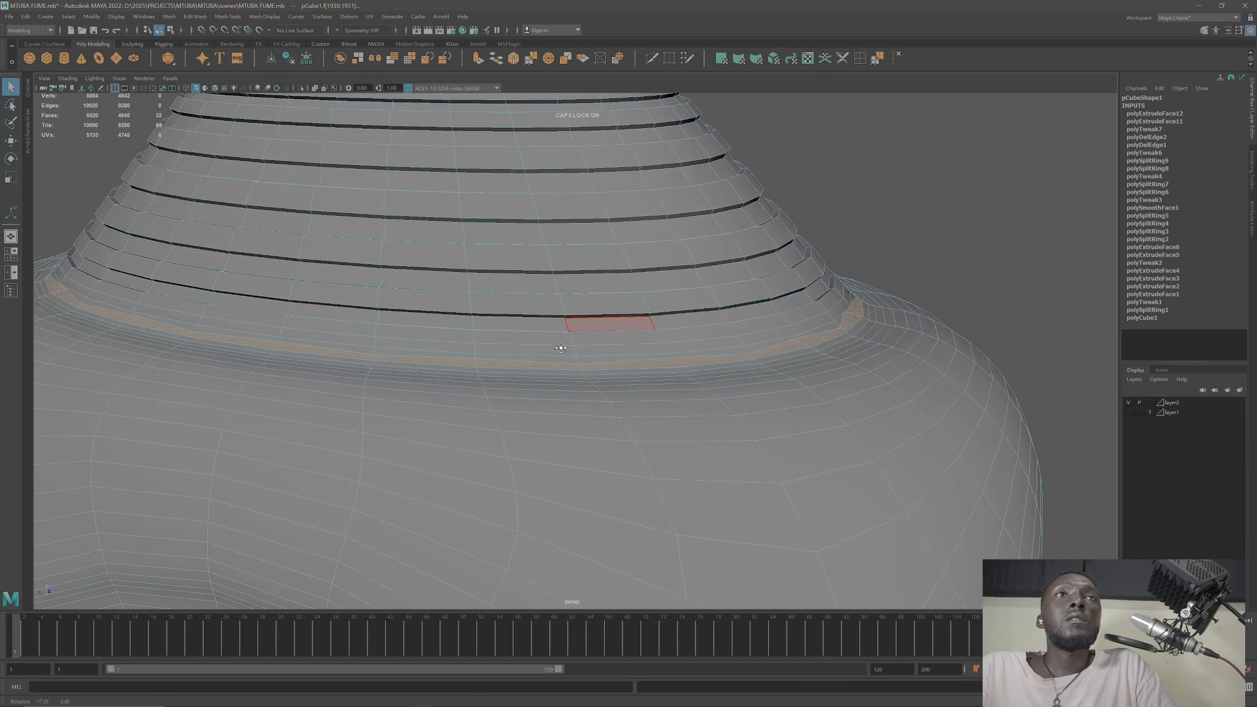
double_click(593, 350)
left_click_drag(662, 346, 594, 322, "alt")
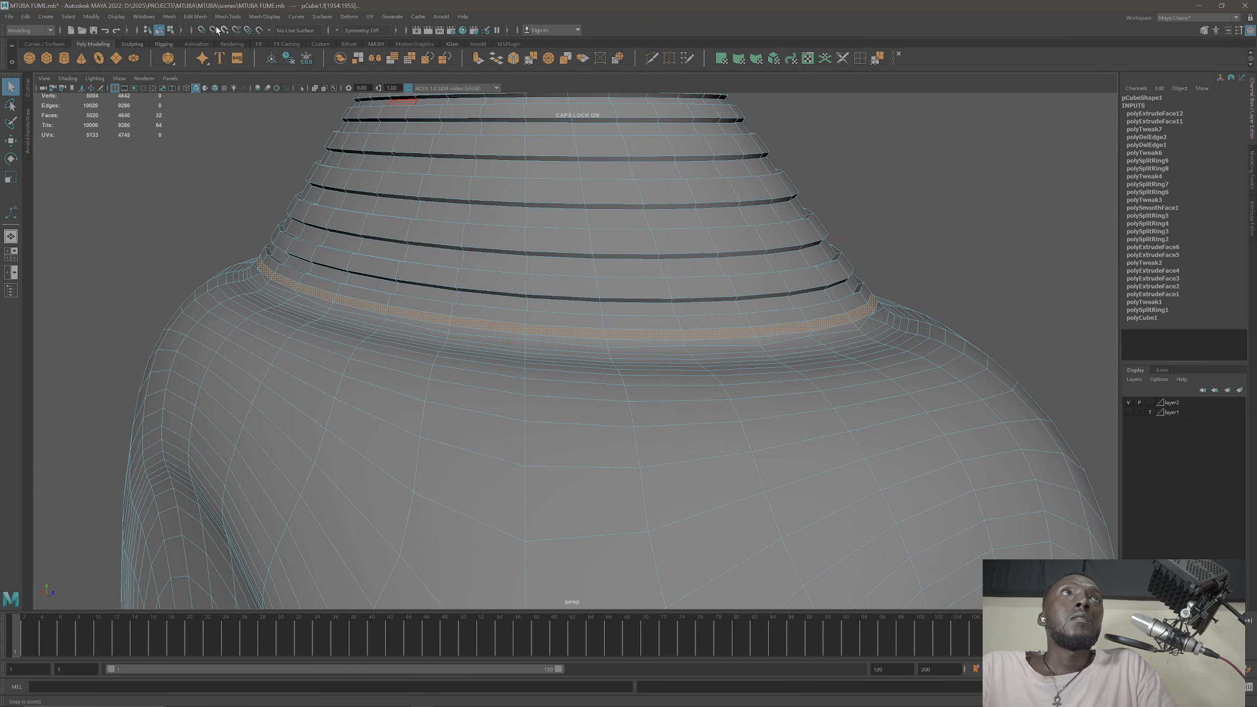
left_click(195, 16)
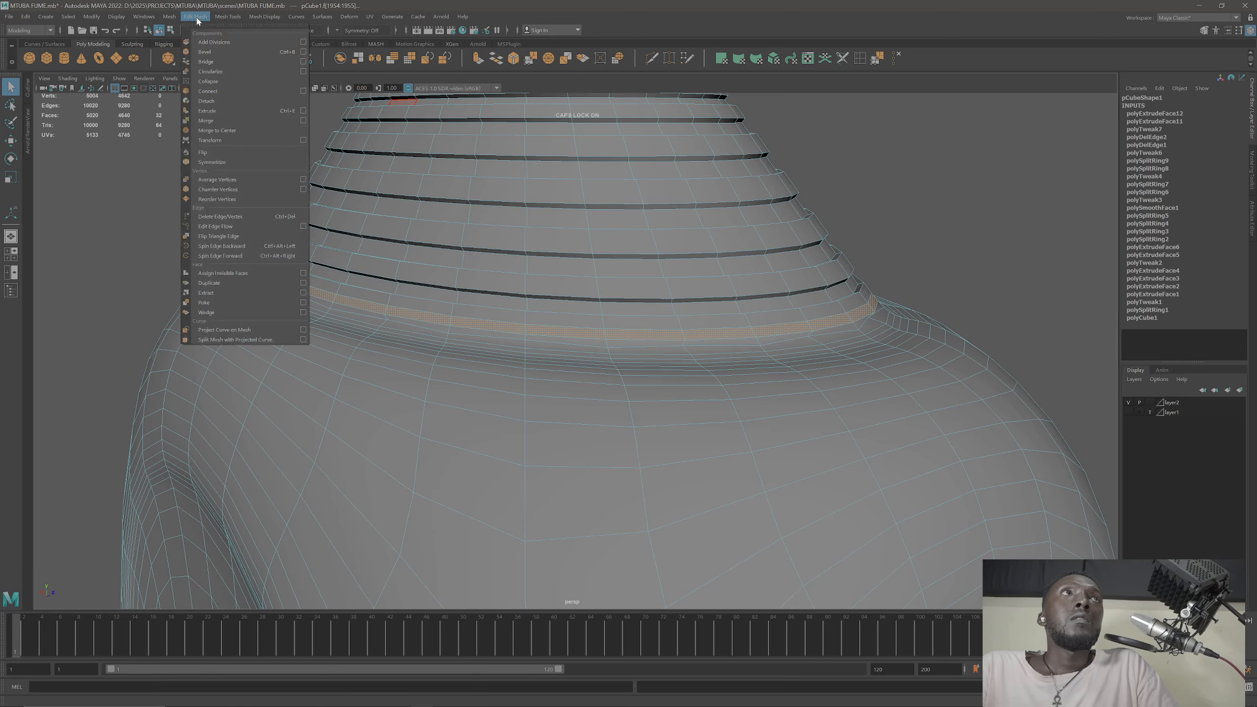
left_click(239, 292)
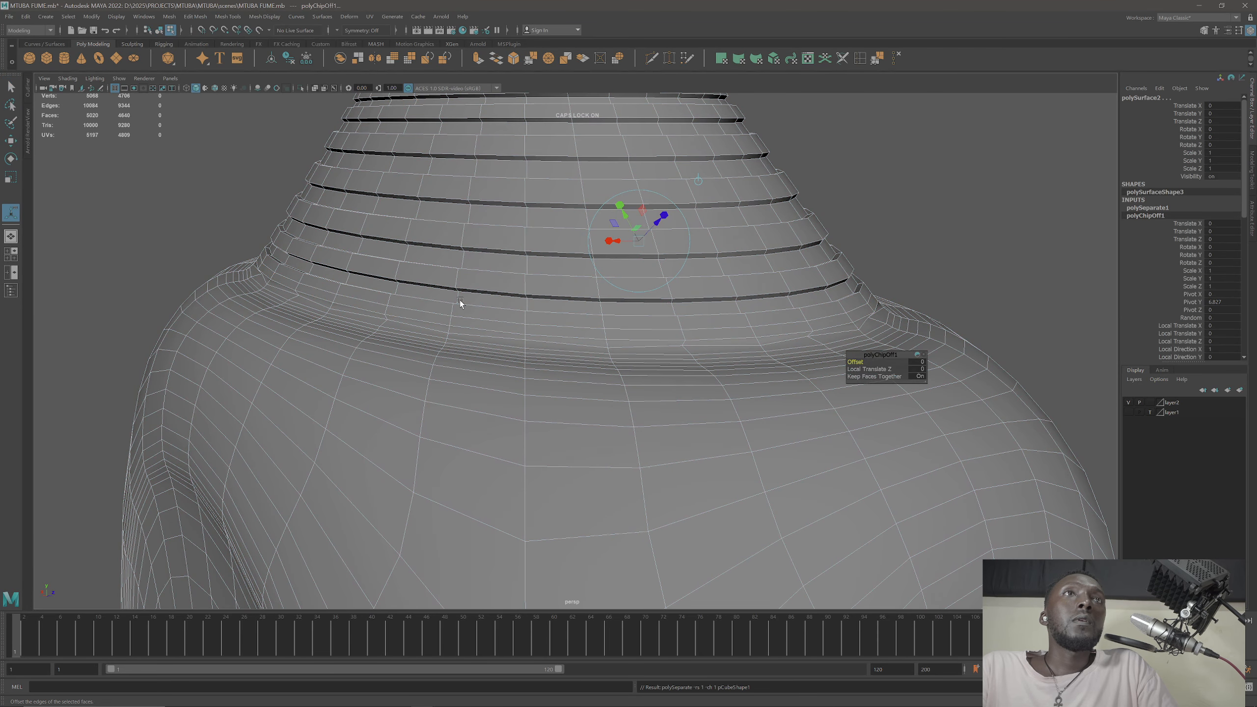
Step: Separate the remaining mesh so the grooved shoulder and the bottle body become individual objects
left_click_drag(479, 302, 556, 288, "alt")
right_click_drag(415, 133, 473, 108)
key("q")
left_click_drag(450, 193, 466, 239, "alt")
left_click(452, 419)
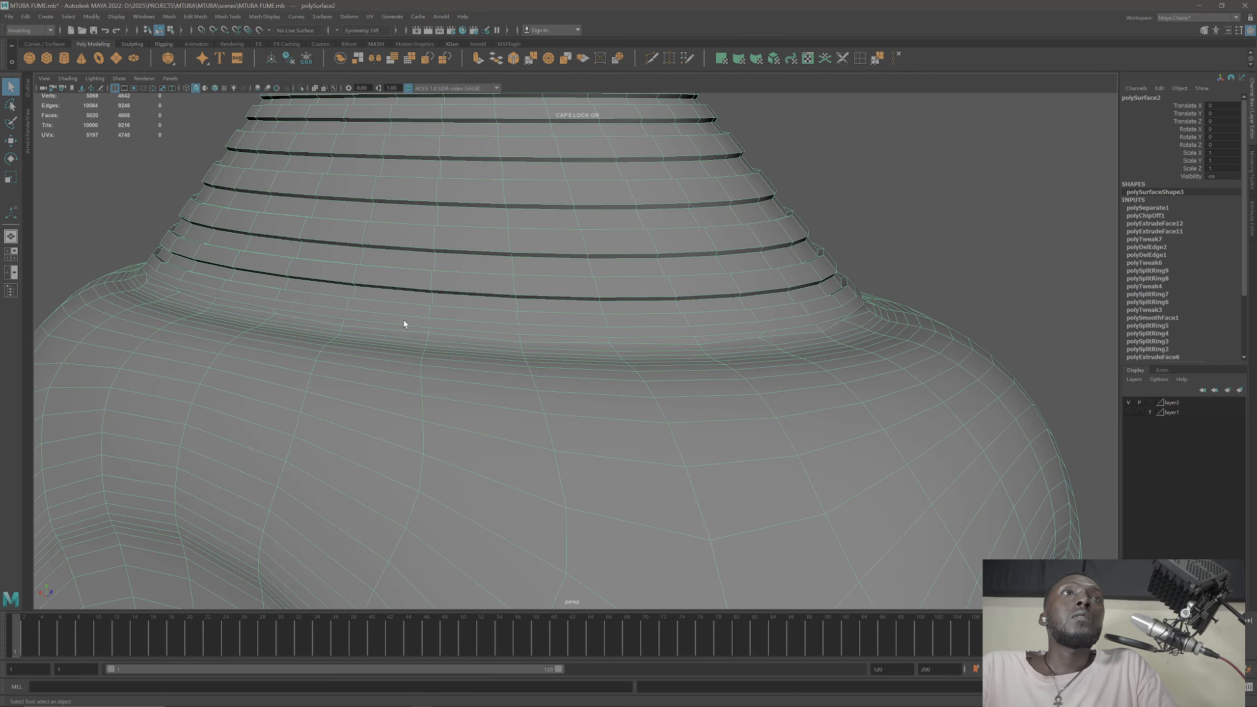
left_click(169, 17)
left_click(204, 53)
scroll(464, 391, "down", 3)
left_click(464, 391)
scroll(521, 382, "down", 8)
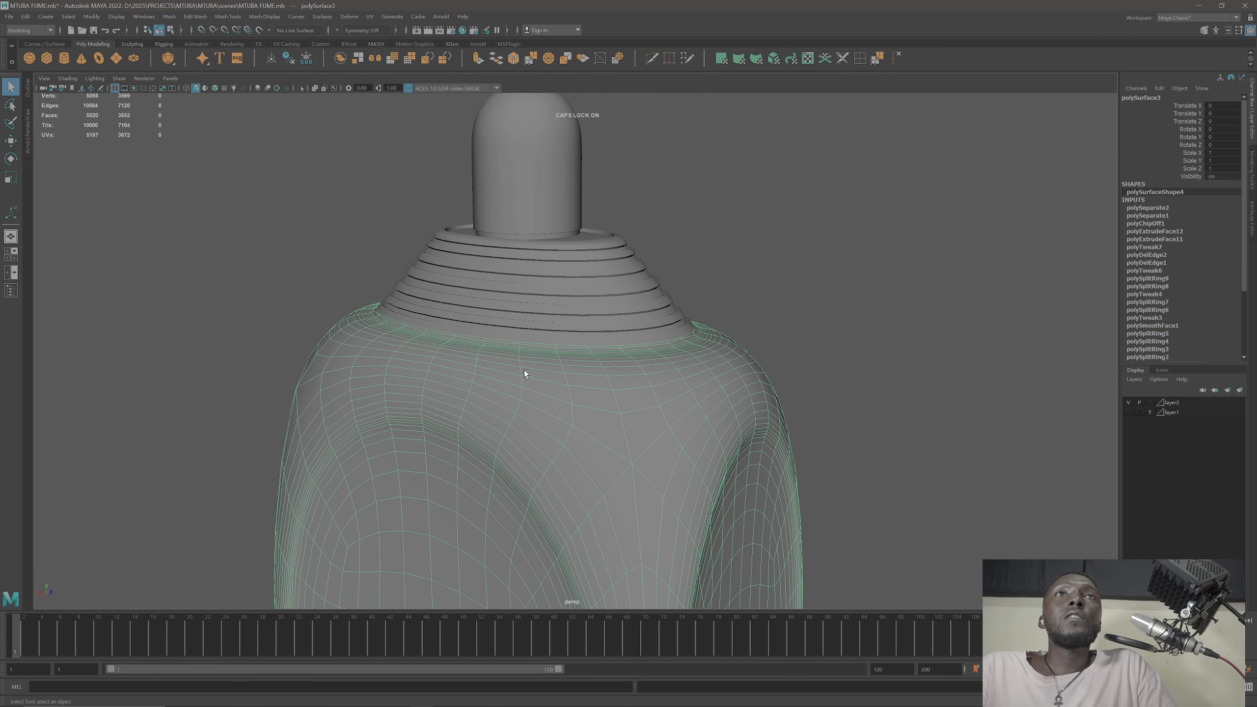
Step: Select the separated grooved shoulder piece and isolate it in the viewport
scroll(525, 369, "down", 3)
left_click_drag(565, 411, 440, 263, "alt")
left_click(439, 263)
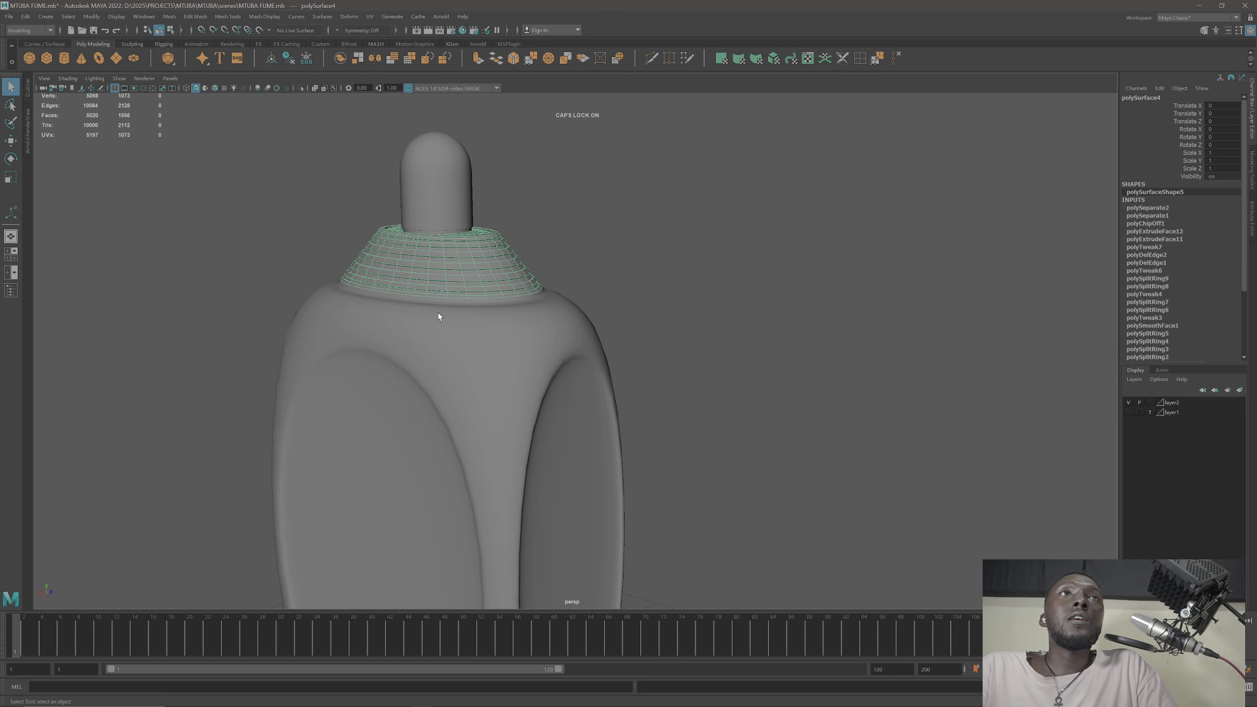
left_click_drag(444, 317, 463, 301, "alt")
scroll(465, 322, "up", 5)
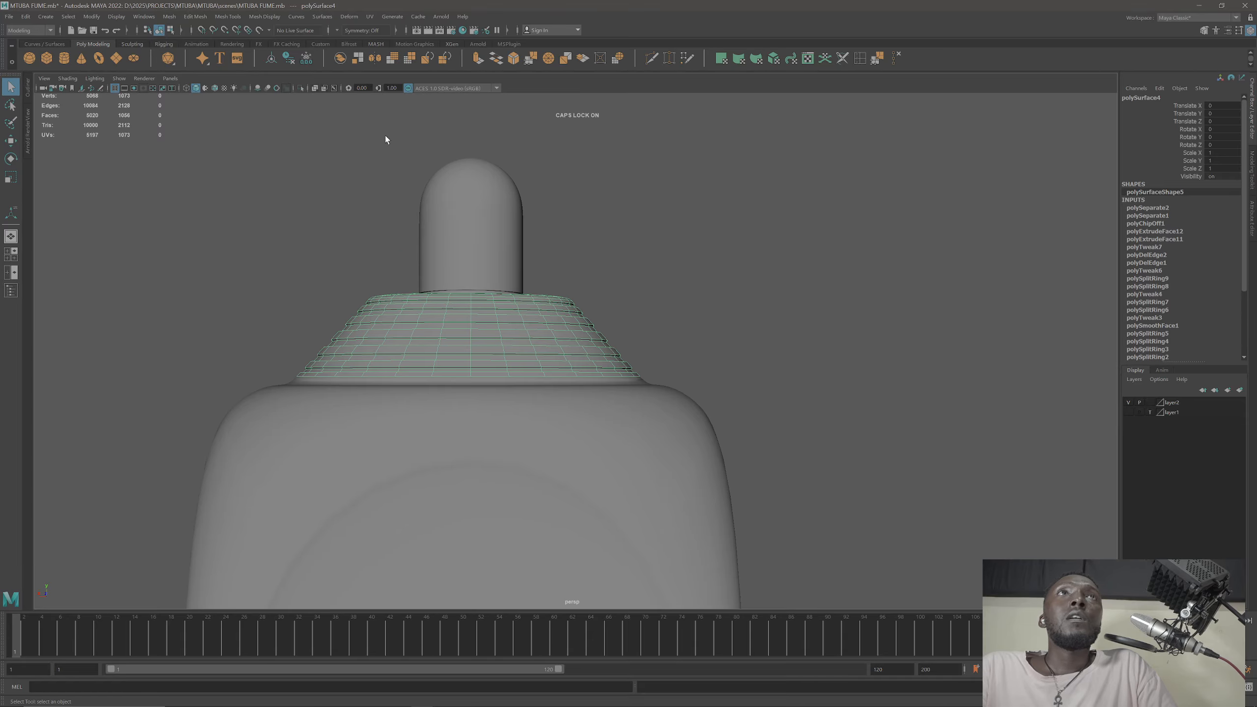
left_click(302, 88)
left_click(705, 346)
Step: Turn on two-sided lighting so the inside faces of the isolated shoulder piece are shaded
scroll(495, 391, "up", 3)
left_click_drag(492, 411, 627, 383, "alt")
left_click(591, 368)
scroll(592, 364, "up", 4)
left_click(90, 78)
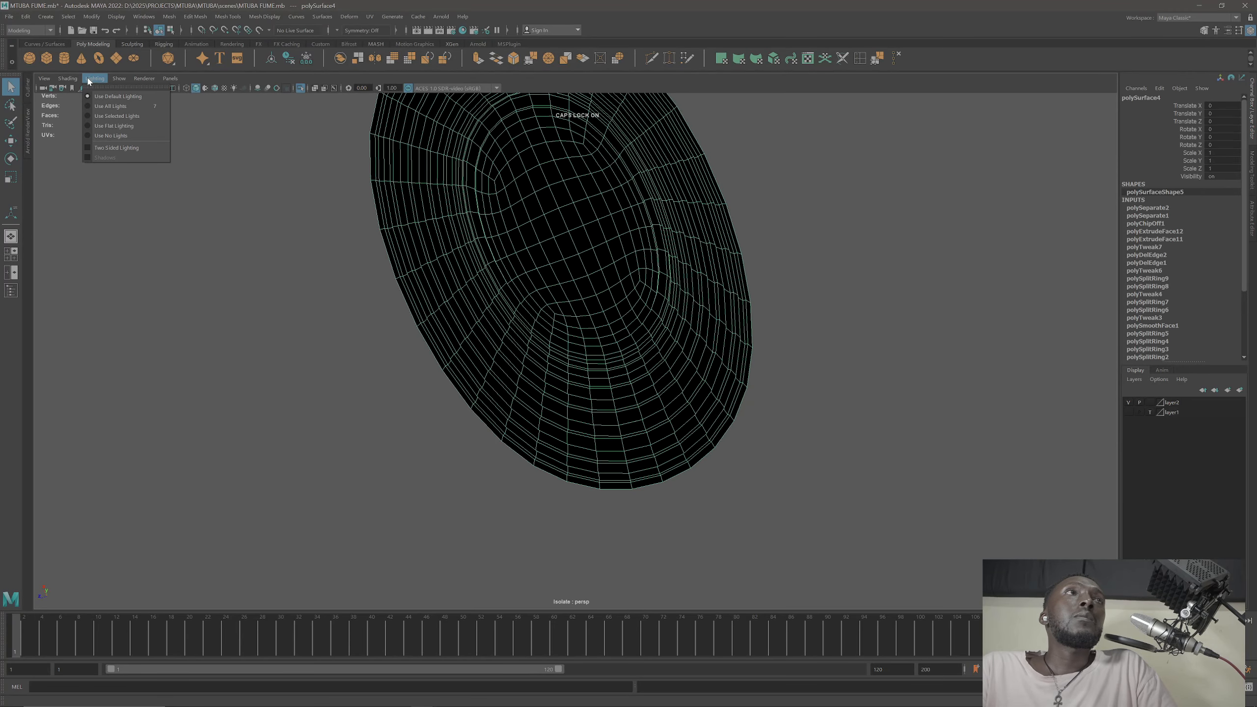
left_click(121, 150)
mouse_move(317, 217)
left_mouse_down("alt")
mouse_move(491, 258)
mouse_move(499, 278)
mouse_move(535, 244)
left_mouse_up("alt")
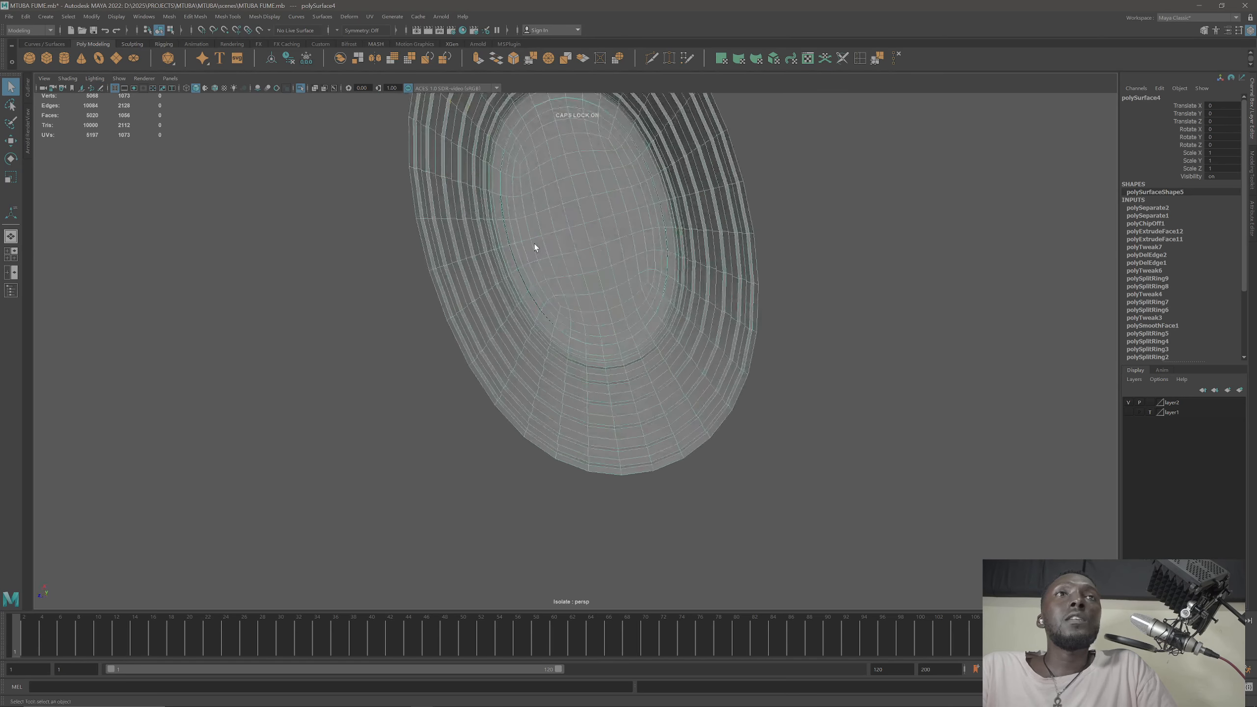
left_click_drag(501, 295, 592, 350, "alt")
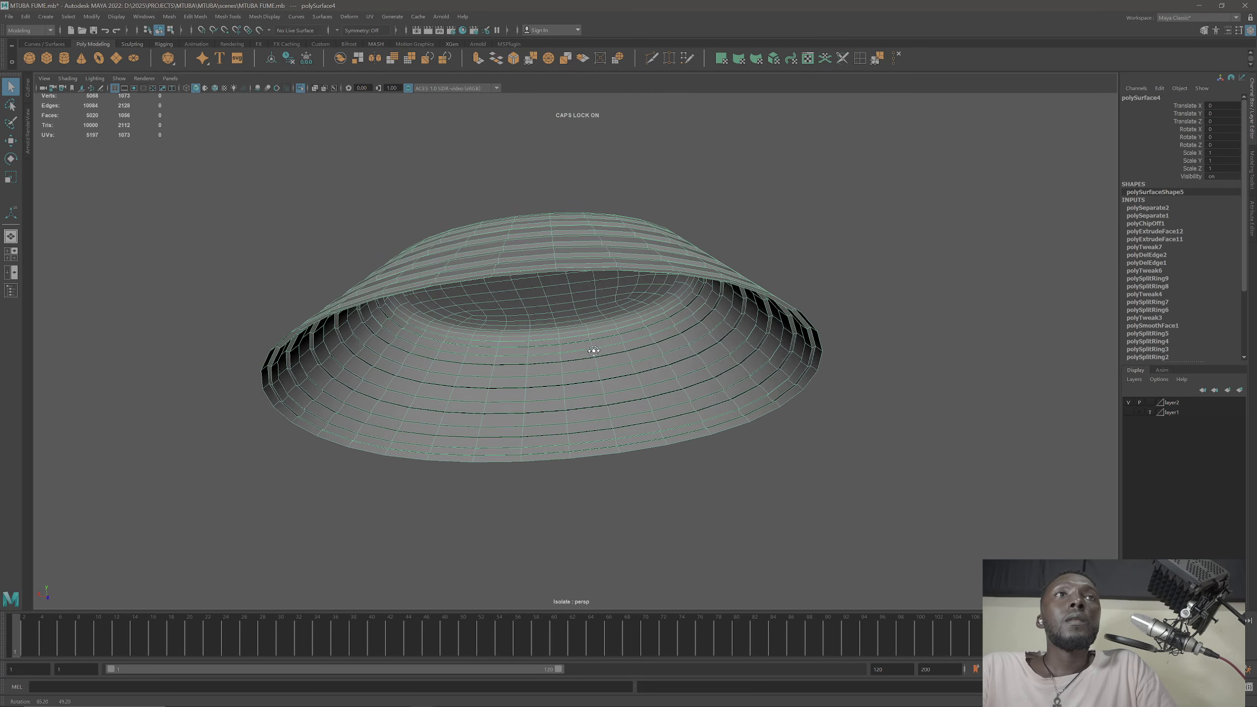
left_click(503, 482)
left_click_drag(502, 482, 442, 327, "alt")
Step: Preview the isolated shoulder piece smoothed, then return it to the unsmoothed display
left_click(400, 341)
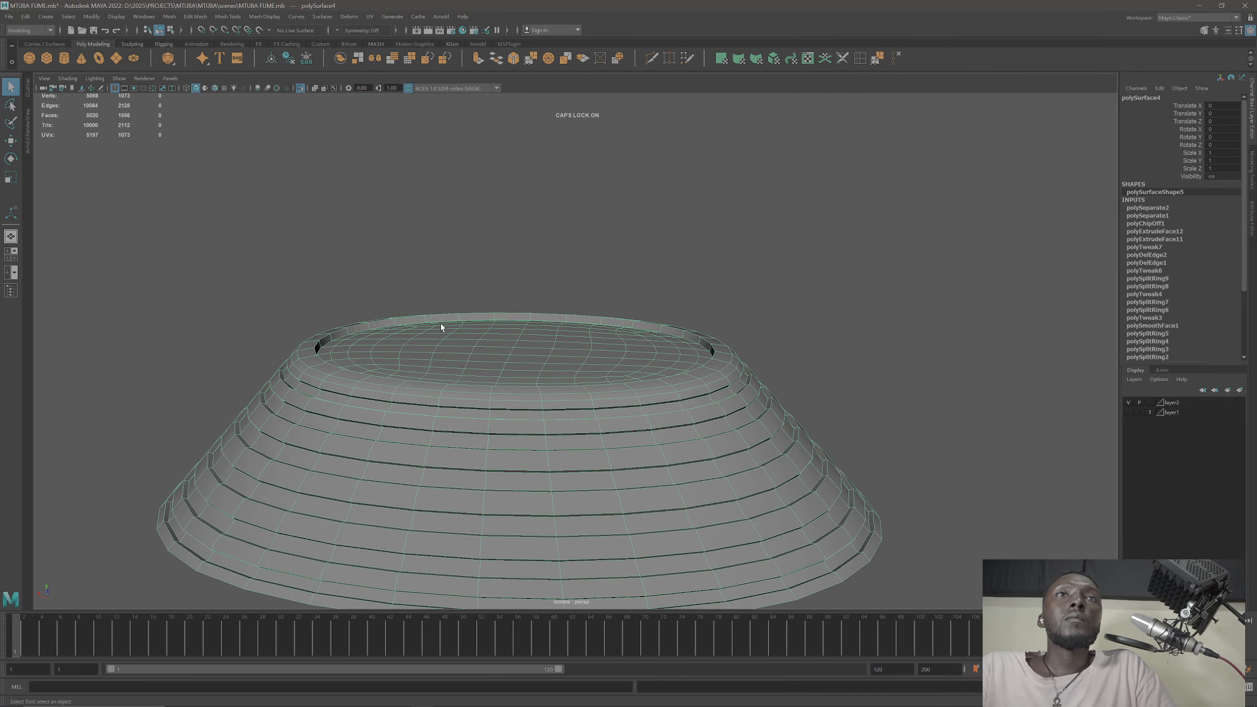
key("3")
left_click(623, 249)
left_click_drag(541, 345, 536, 271, "alt")
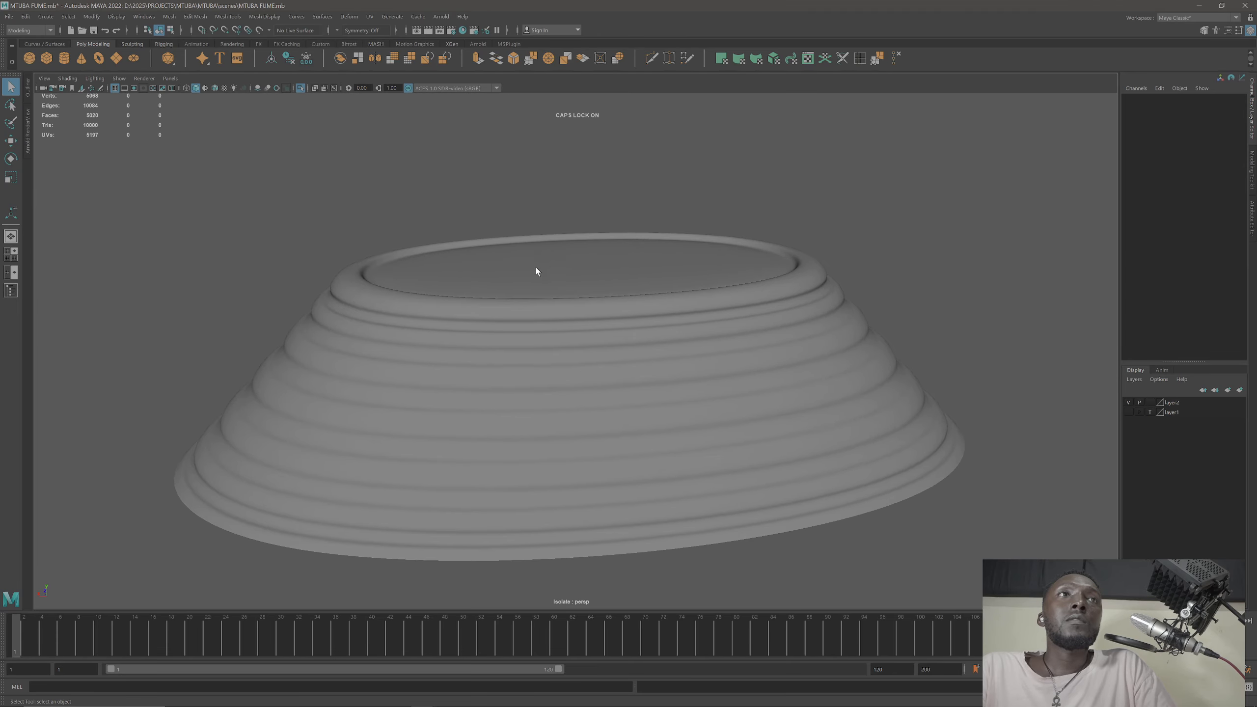
left_click(469, 353)
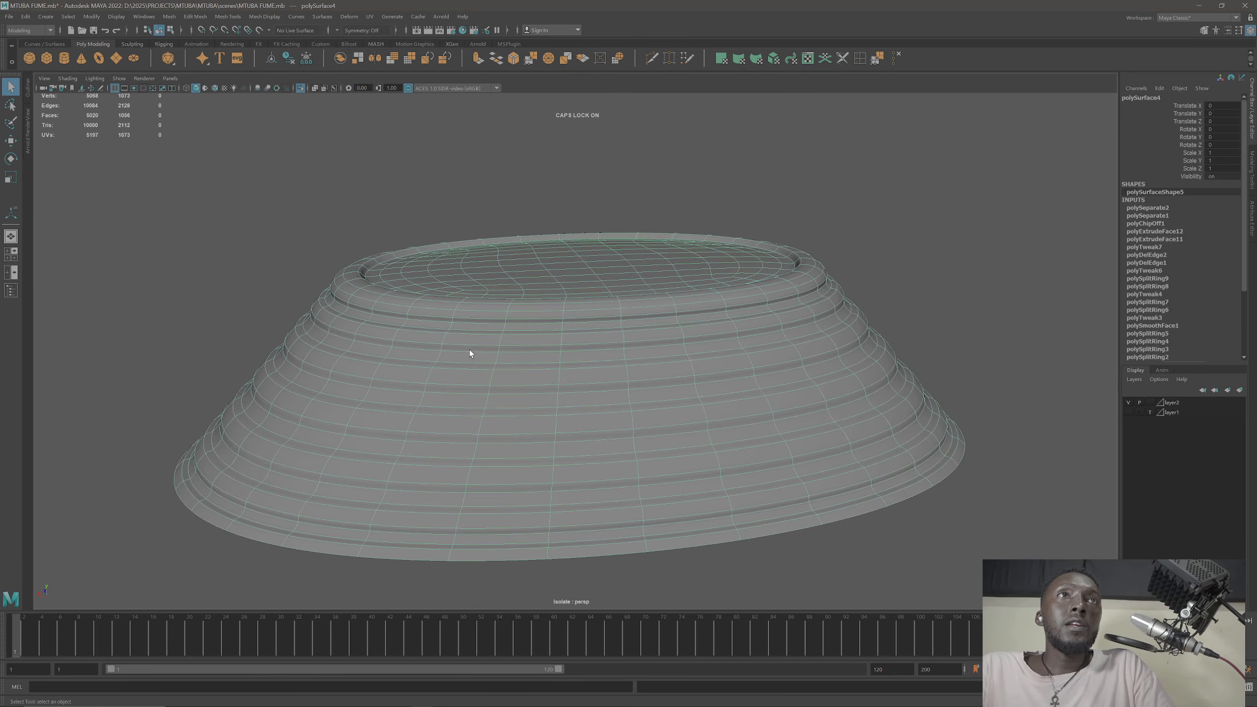
key("1")
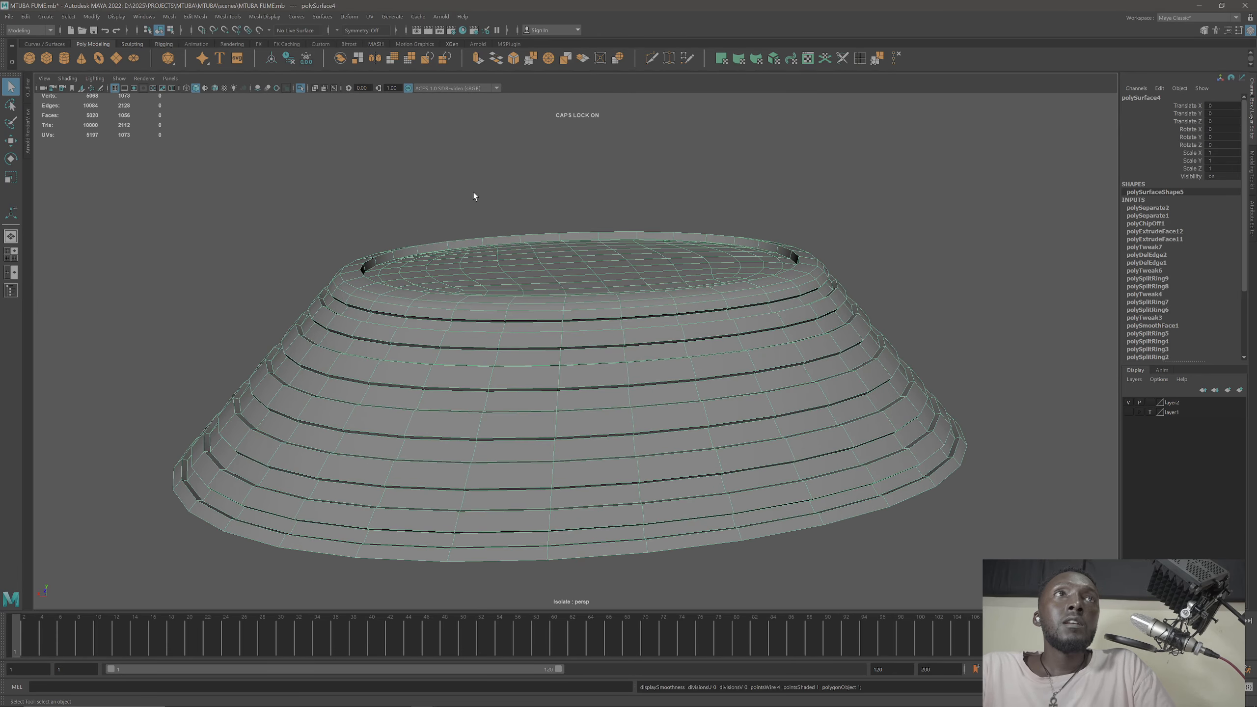
Step: Select the horizontal edge loops along the grooves of the shoulder piece, from near its rim down to its base
right_click_drag(514, 342, 514, 297)
double_click(528, 268)
double_click(529, 287, "shift")
double_click(528, 305, "shift")
double_click(526, 333, "shift")
left_click_drag(515, 297, 520, 349, "alt")
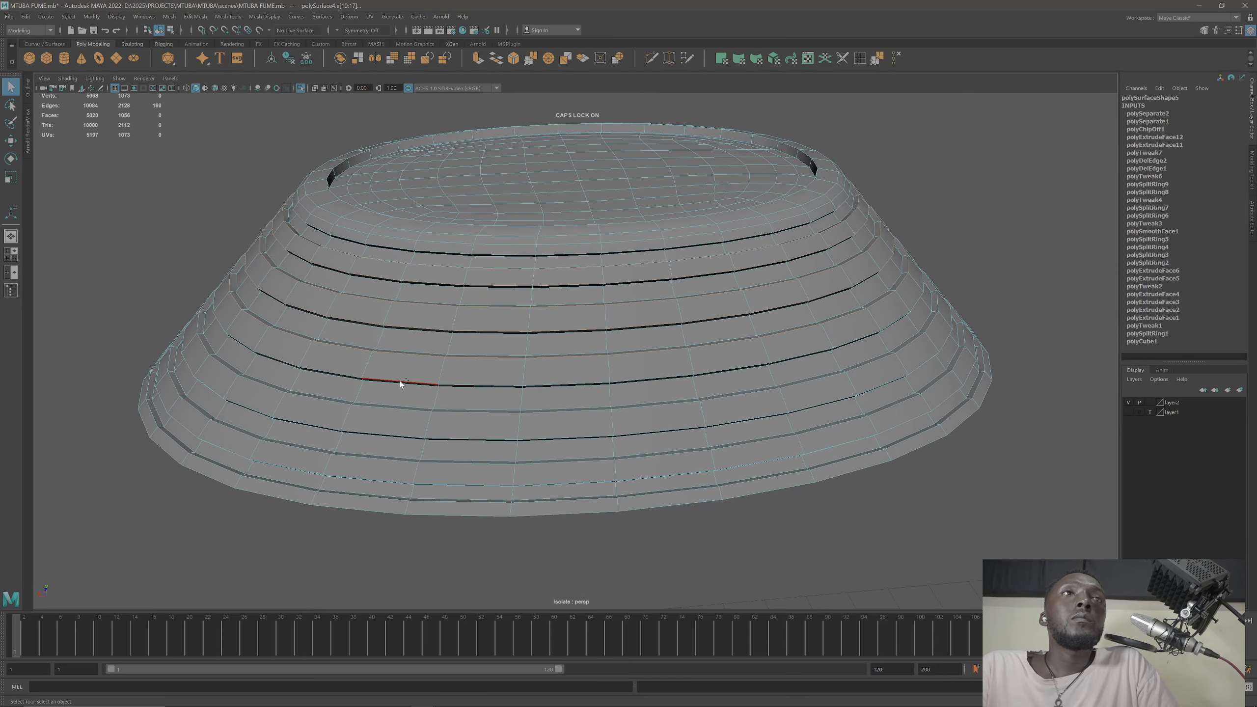
double_click(409, 433, "shift")
double_click(404, 461, "shift")
left_click_drag(507, 460, 494, 387, "alt")
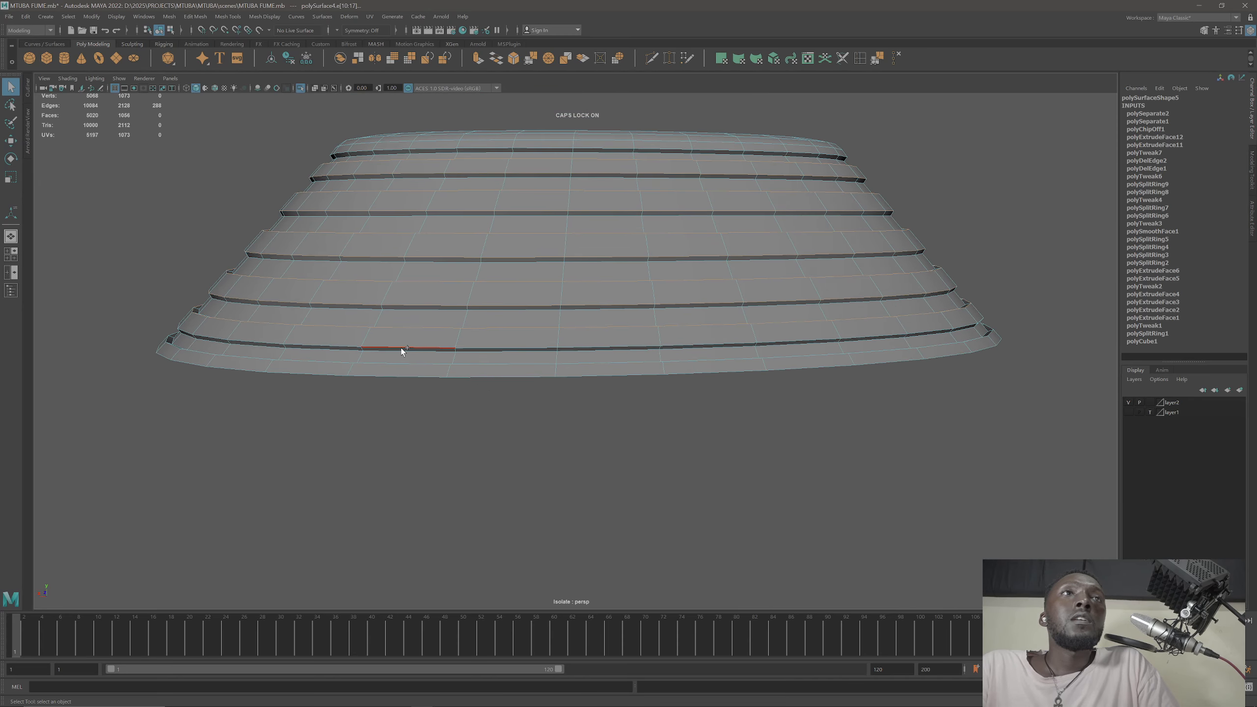
left_click_drag(401, 348, 427, 384, "alt")
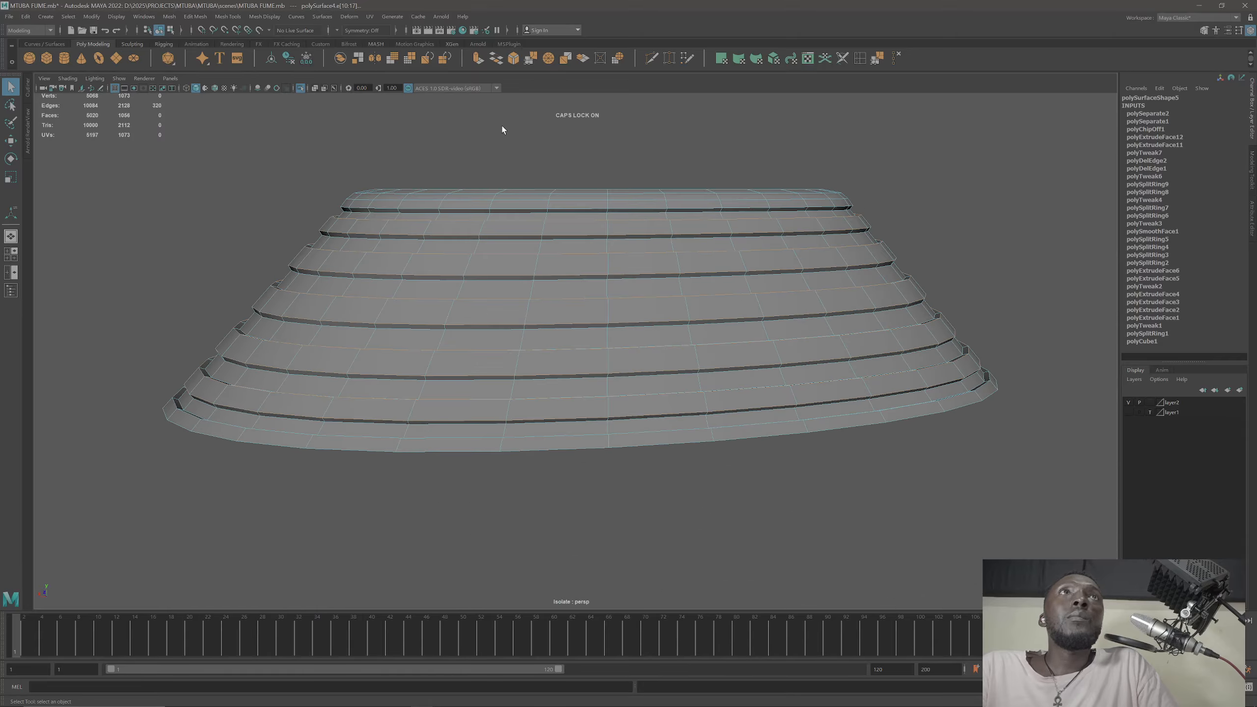
Step: Bevel the selected groove edge loops with 1 segment
left_click(514, 58)
left_click_drag(486, 289, 498, 302, "alt")
left_click(896, 369)
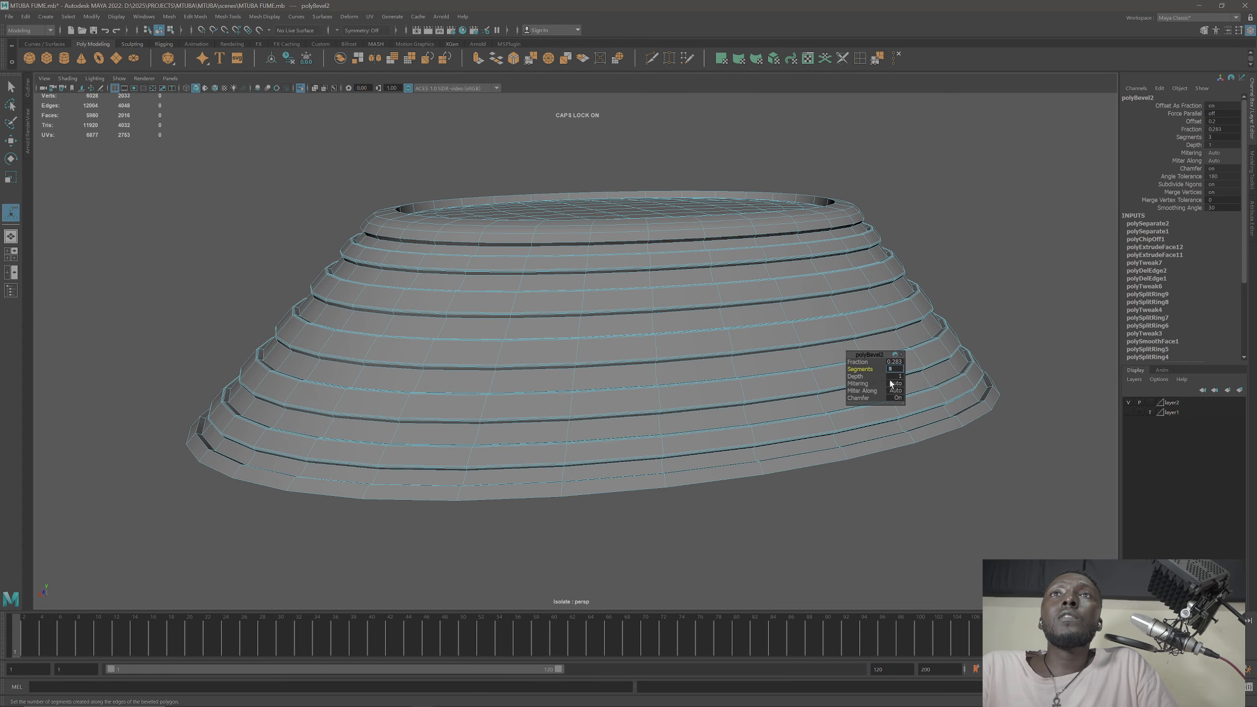
type("2")
key("Return")
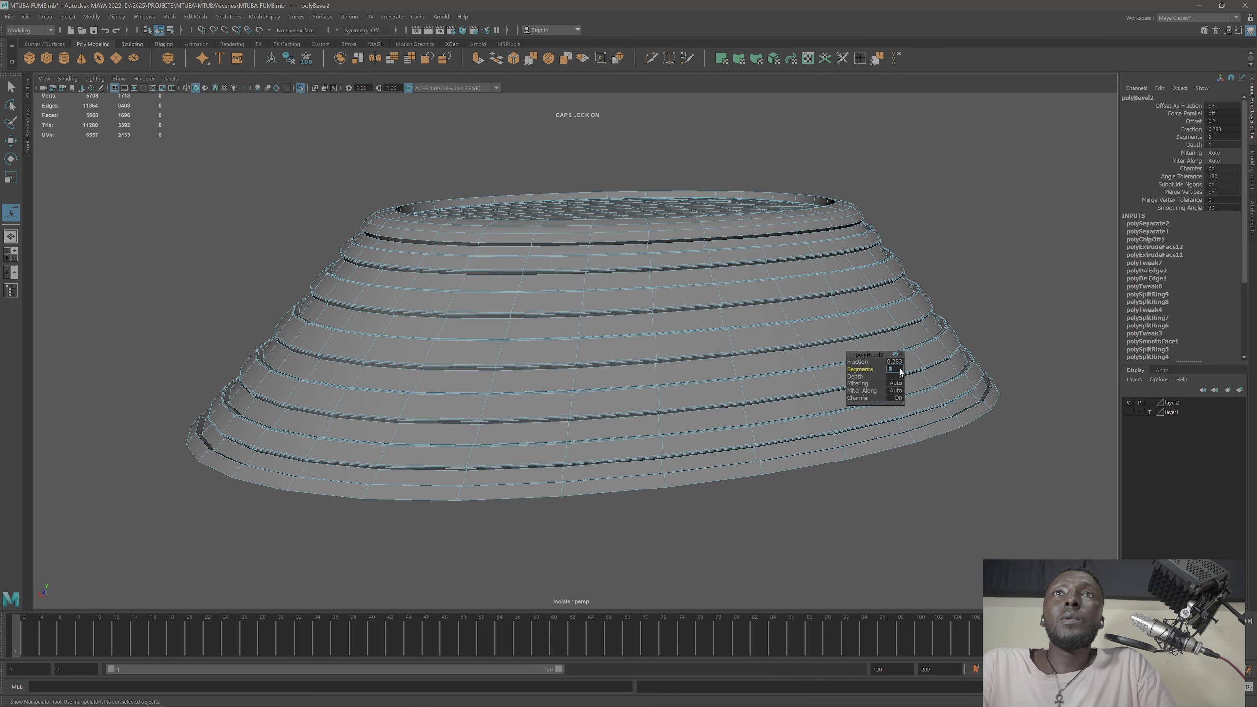
type("1")
key("Return")
Step: Return to object selection and examine the beveled shoulder piece in smooth preview, outside and inside
right_click_drag(609, 311, 651, 269)
left_click_drag(774, 384, 767, 342, "alt")
left_click(735, 306)
key("3")
left_click(946, 227)
left_click_drag(946, 227, 869, 299, "alt")
left_click(734, 324)
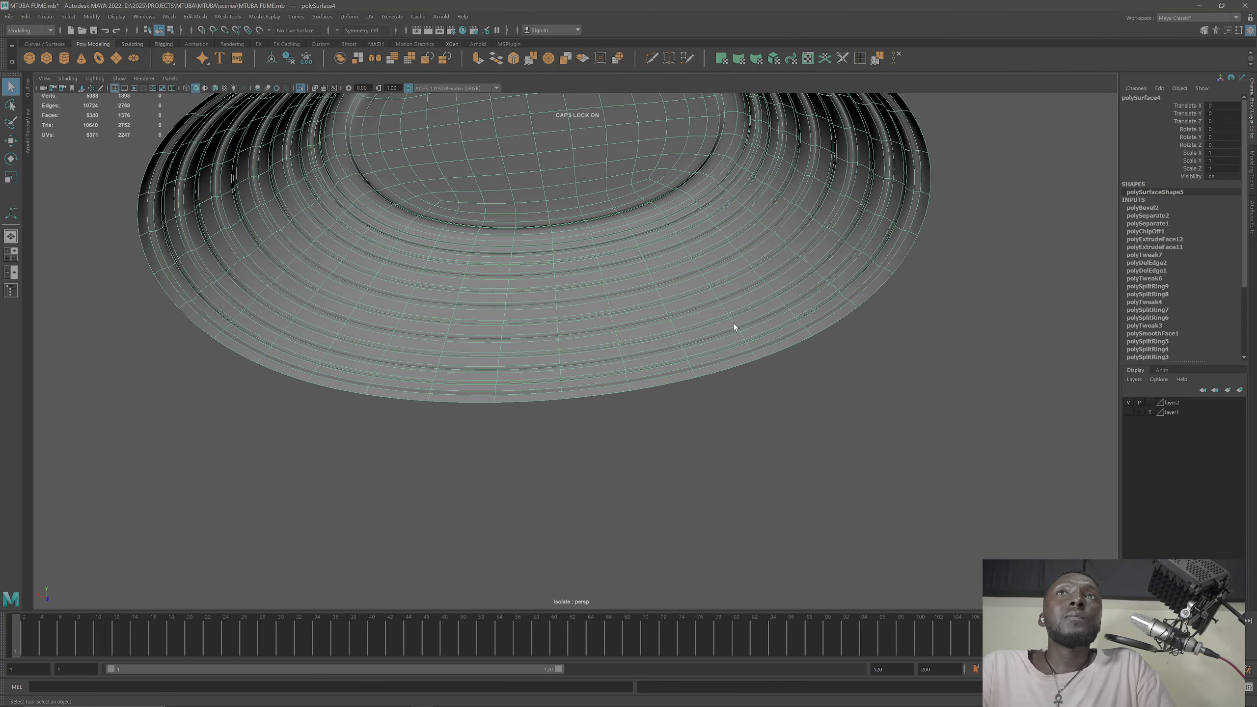
left_click_drag(733, 323, 708, 349, "alt")
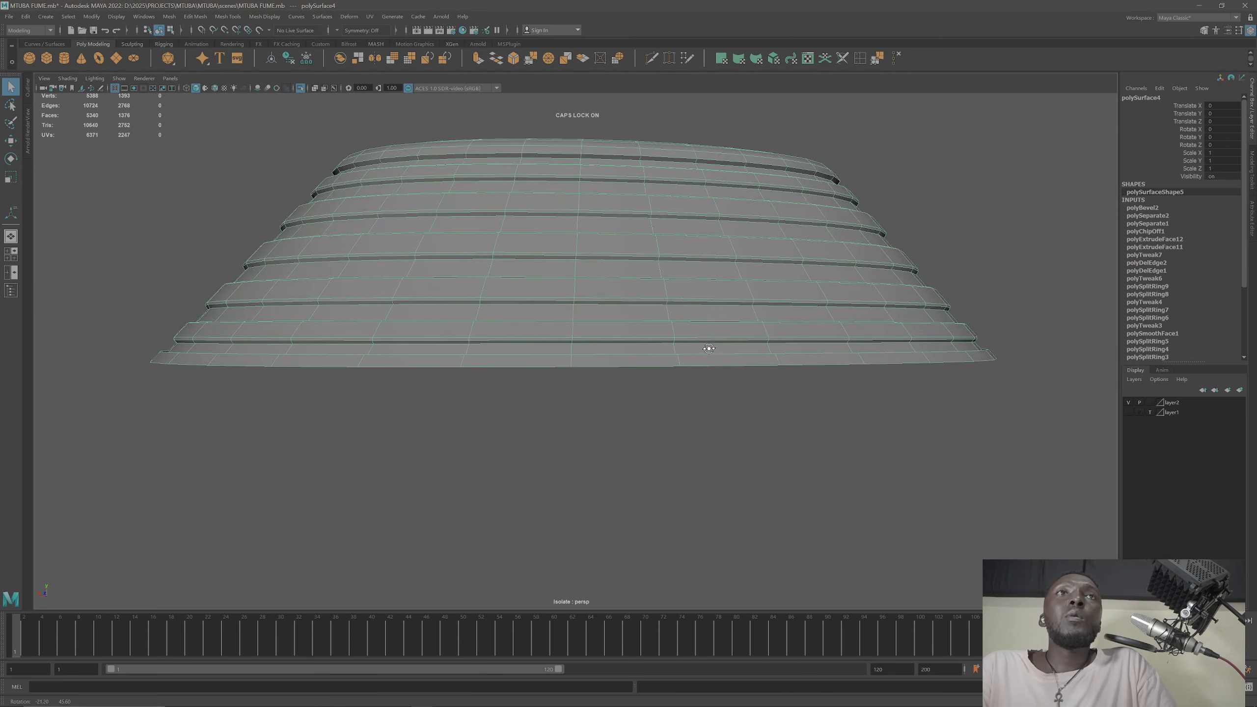
Step: Delete the construction history of all objects and end the isolation to show the whole bottle again
left_click(27, 17)
mouse_move(113, 144)
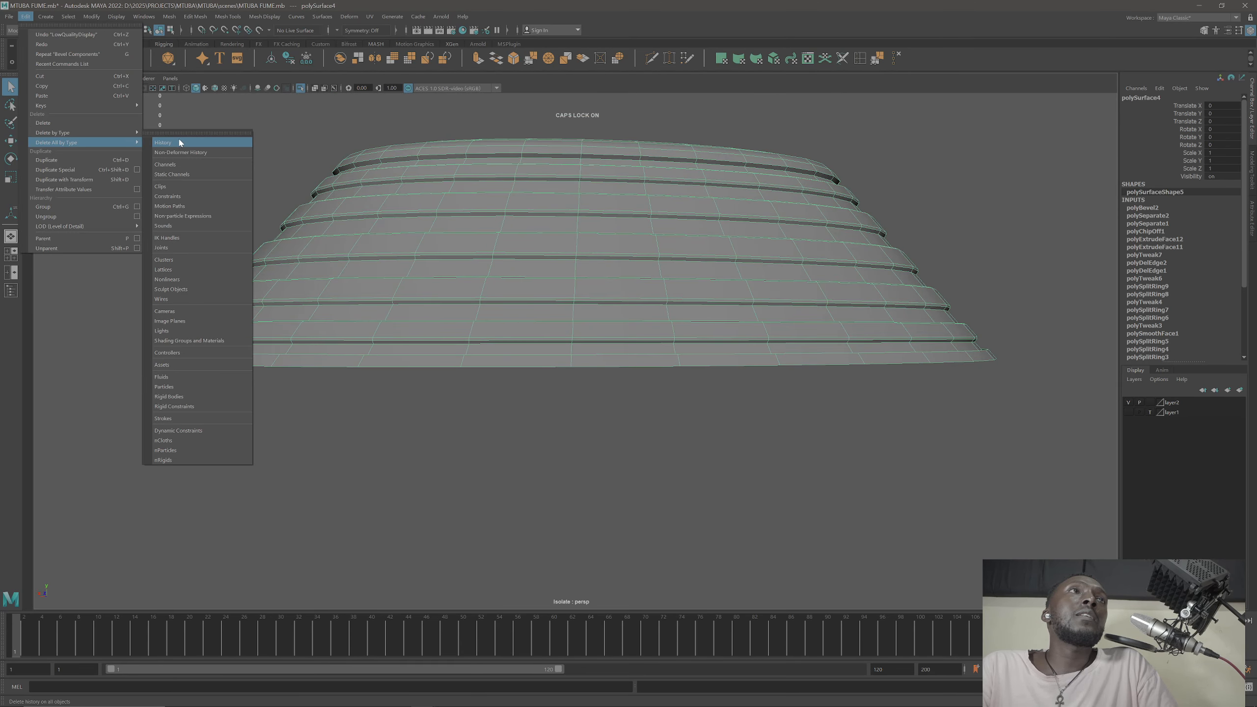
left_click(167, 142)
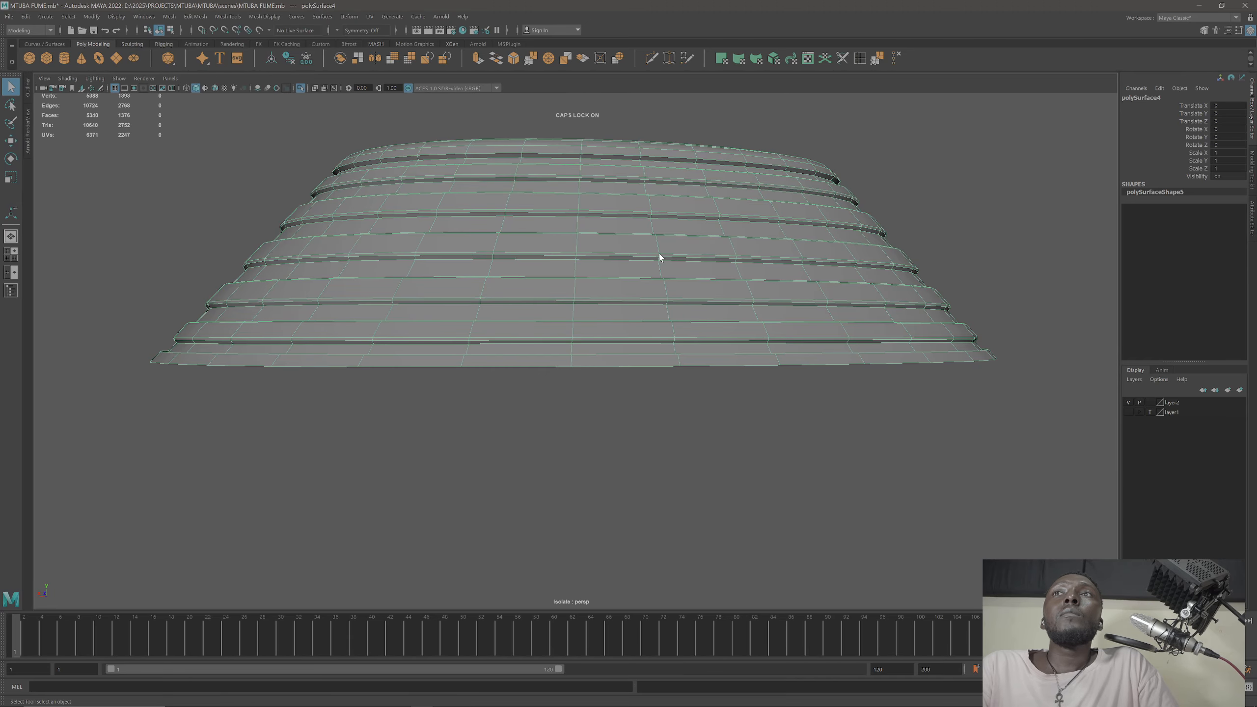
left_click(300, 88)
right_click_drag(435, 182, 572, 345, "alt")
left_click(574, 154)
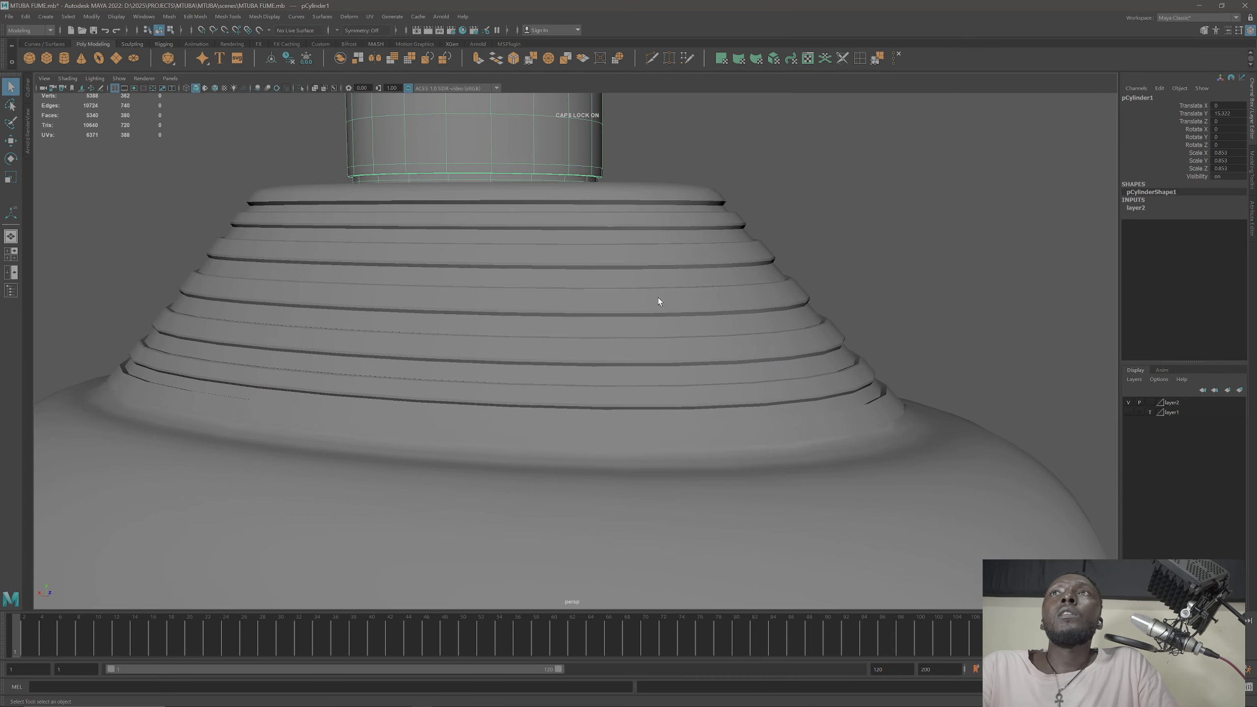
scroll(659, 300, "down", 6)
Step: Rename the bottle body's shape node to MTUBA_BOTTLE
left_click(644, 460)
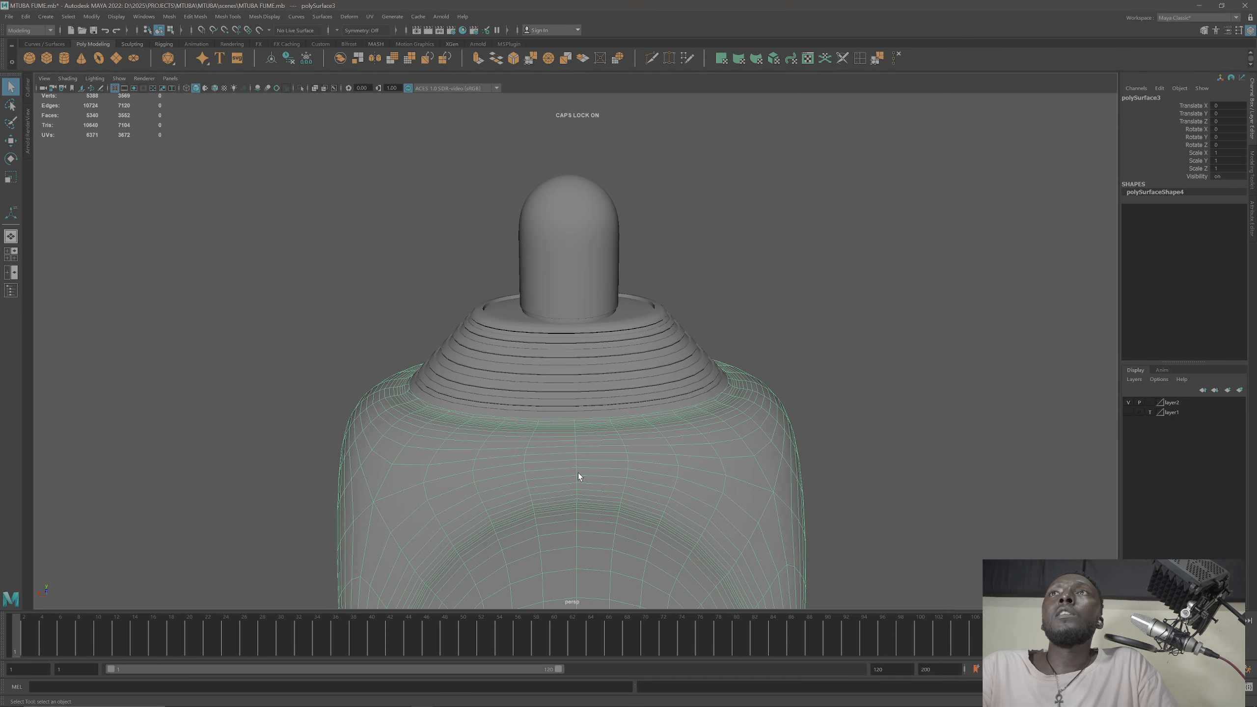
left_click_drag(639, 419, 614, 436, "alt")
double_click(1153, 191)
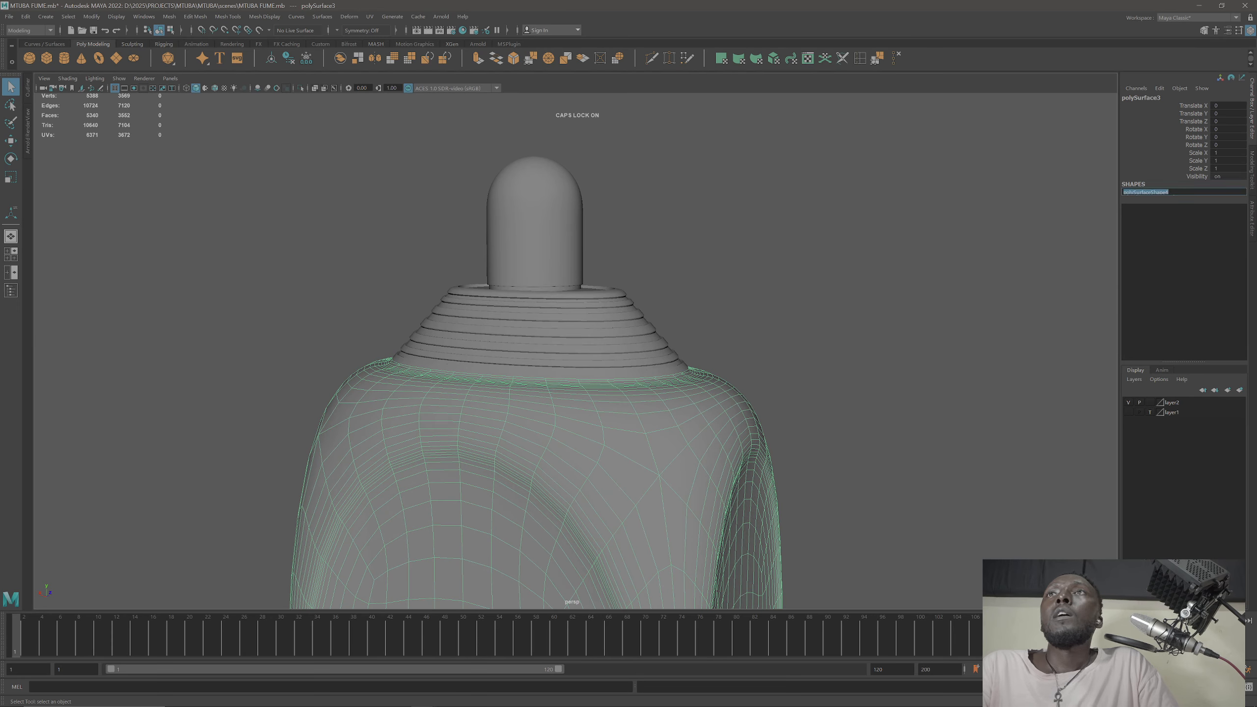
type("M")
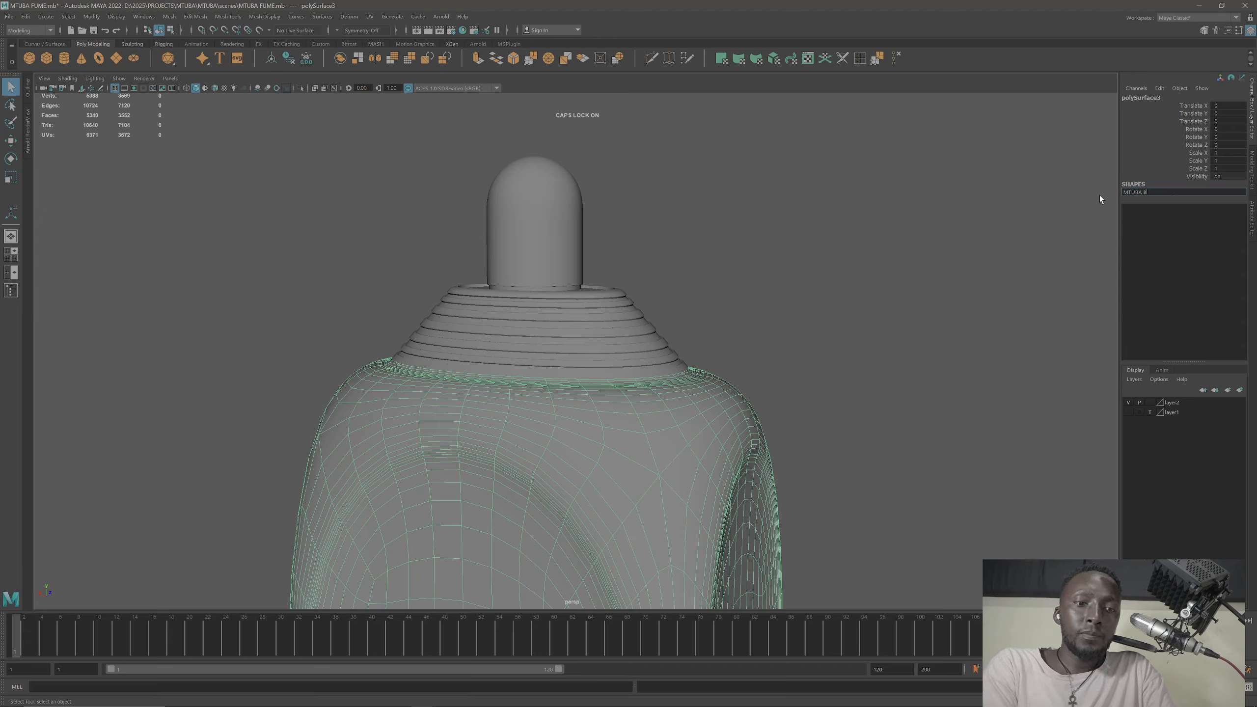
type("TUBA_BOTTLE")
key("Return")
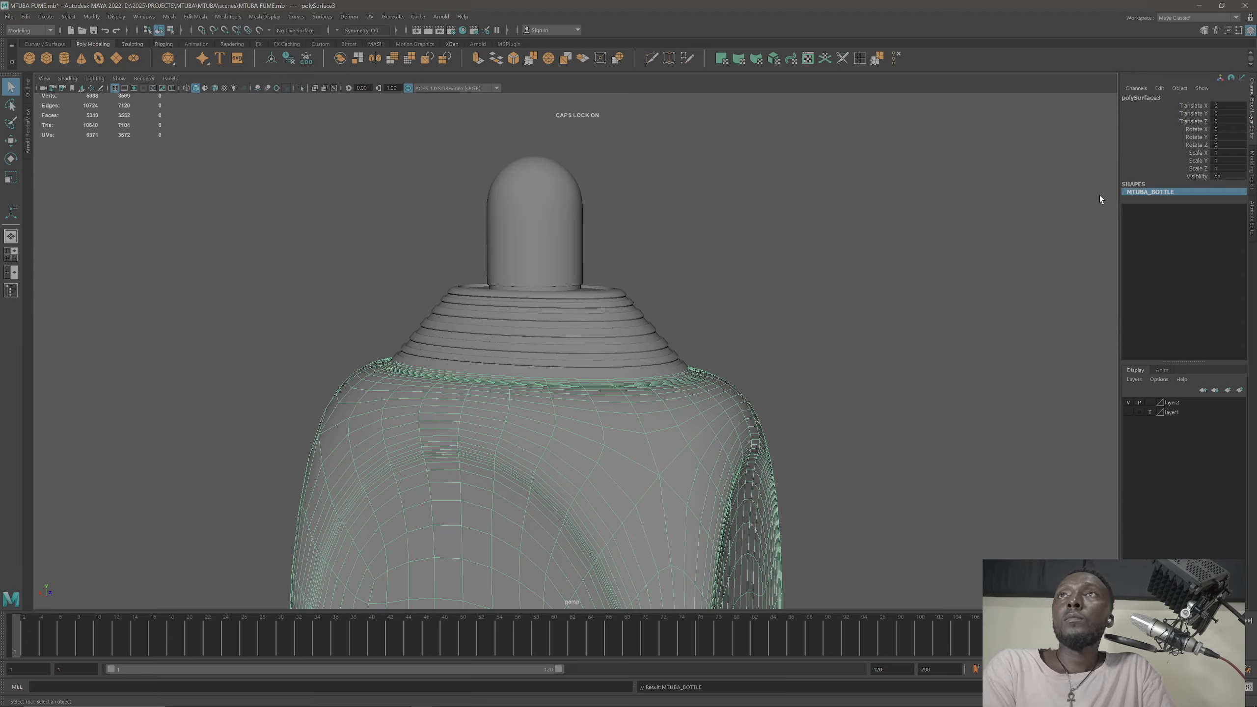
Step: Rename the grooved shoulder piece's shape node to CAP
left_click(634, 322)
left_click(1183, 193)
type("CAP")
key("Return")
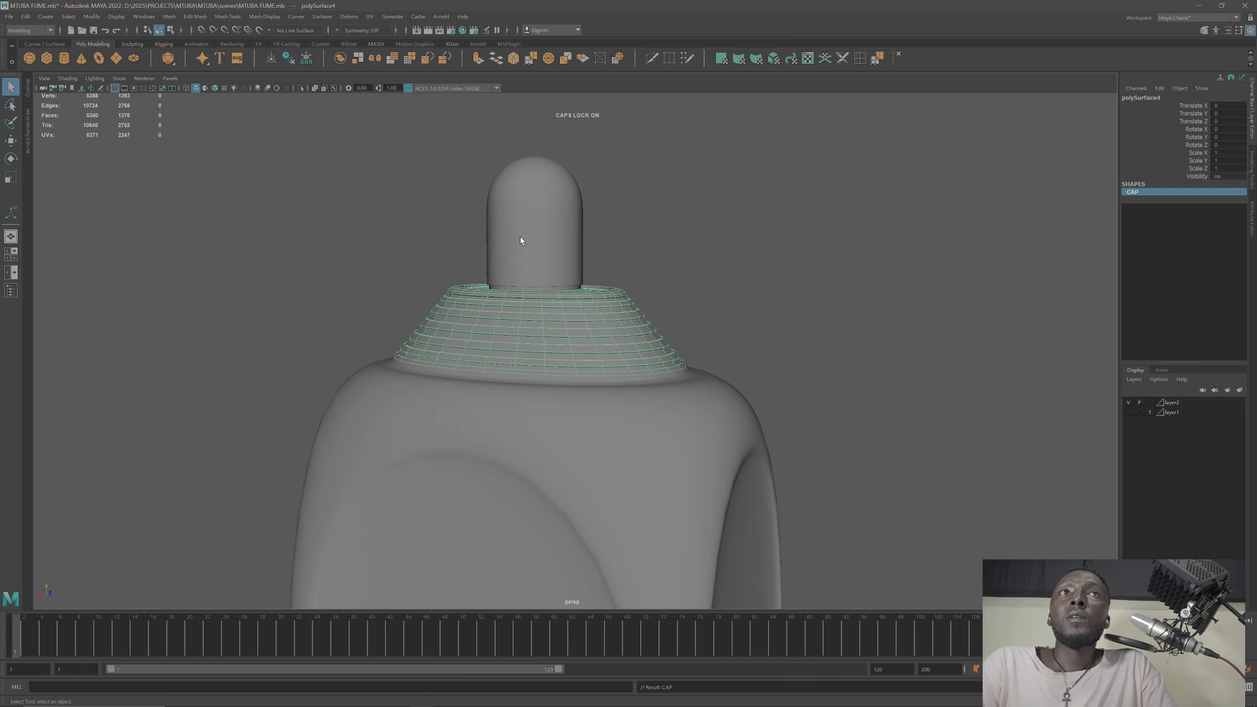
Step: Rename the round-topped neck cylinder's shape node to SPARAUYER
left_click(507, 247)
left_click(1148, 192)
type("sPARAUYER")
key("Return")
left_click(1144, 192)
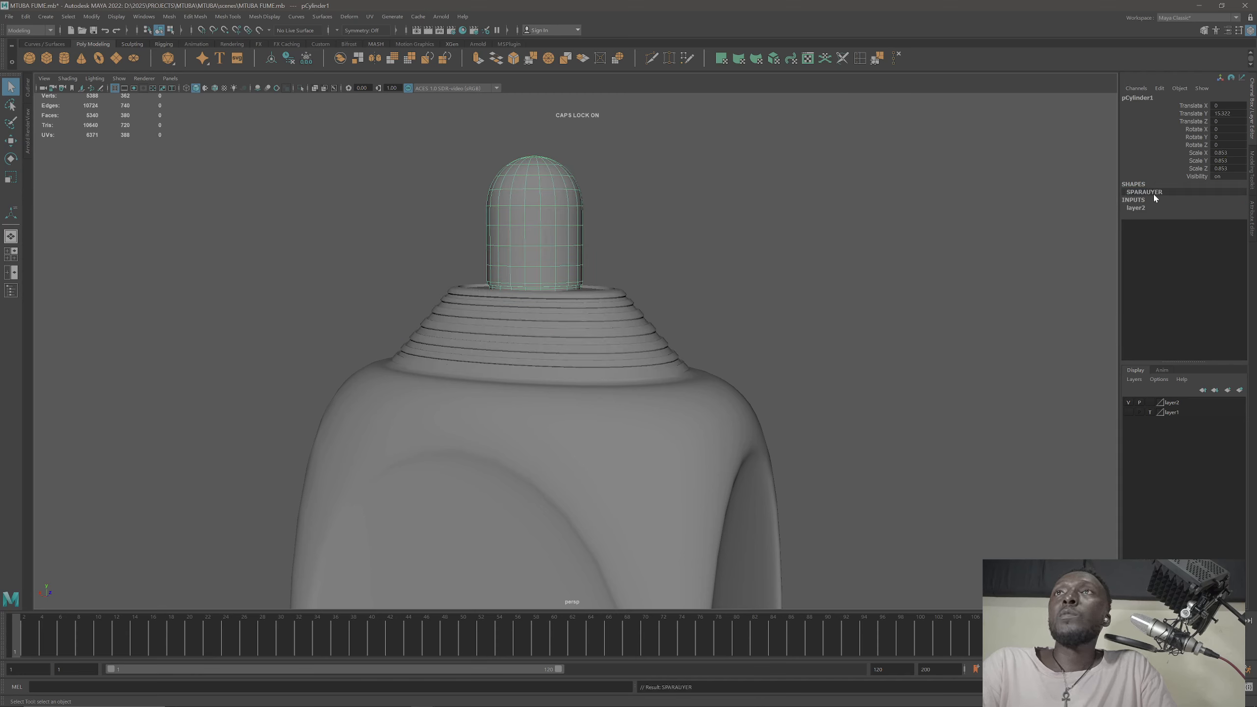
Step: Correct the spelling of the round-topped neck cylinder's shape node name to SPRAYER
key("shift+Left")
key("shift+Left")
key("shift+Left")
key("shift+Left")
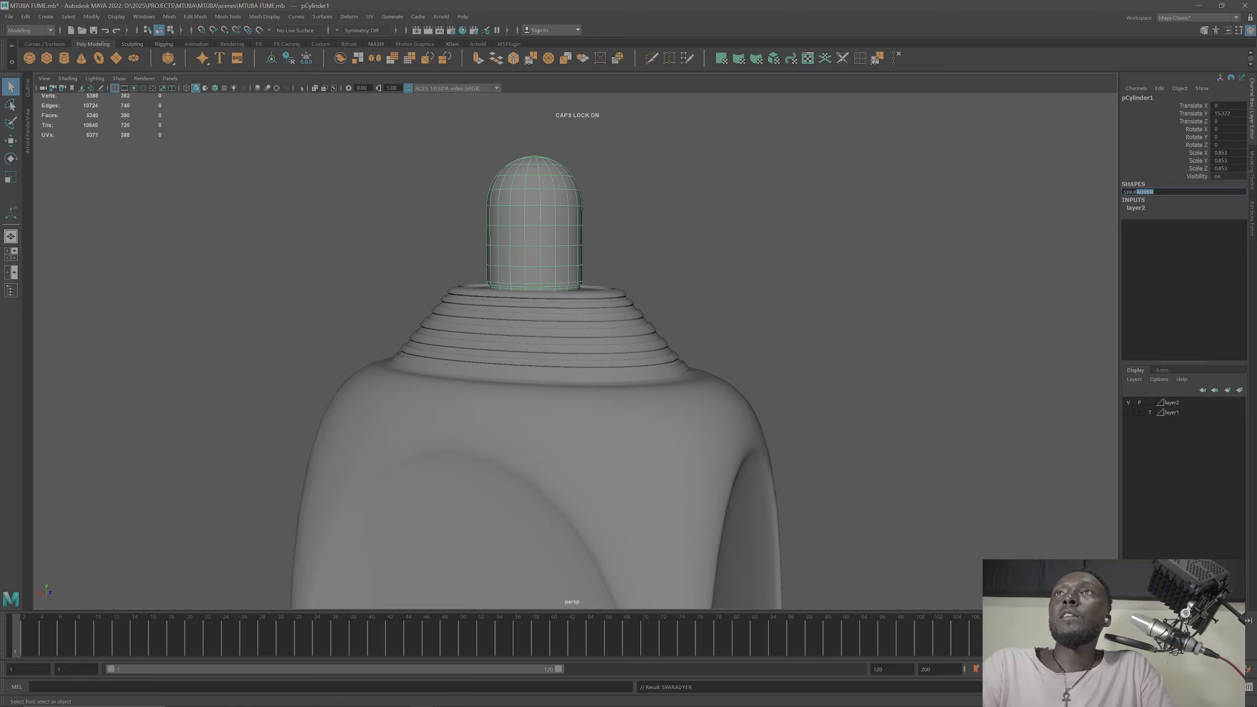
key("BackSpace")
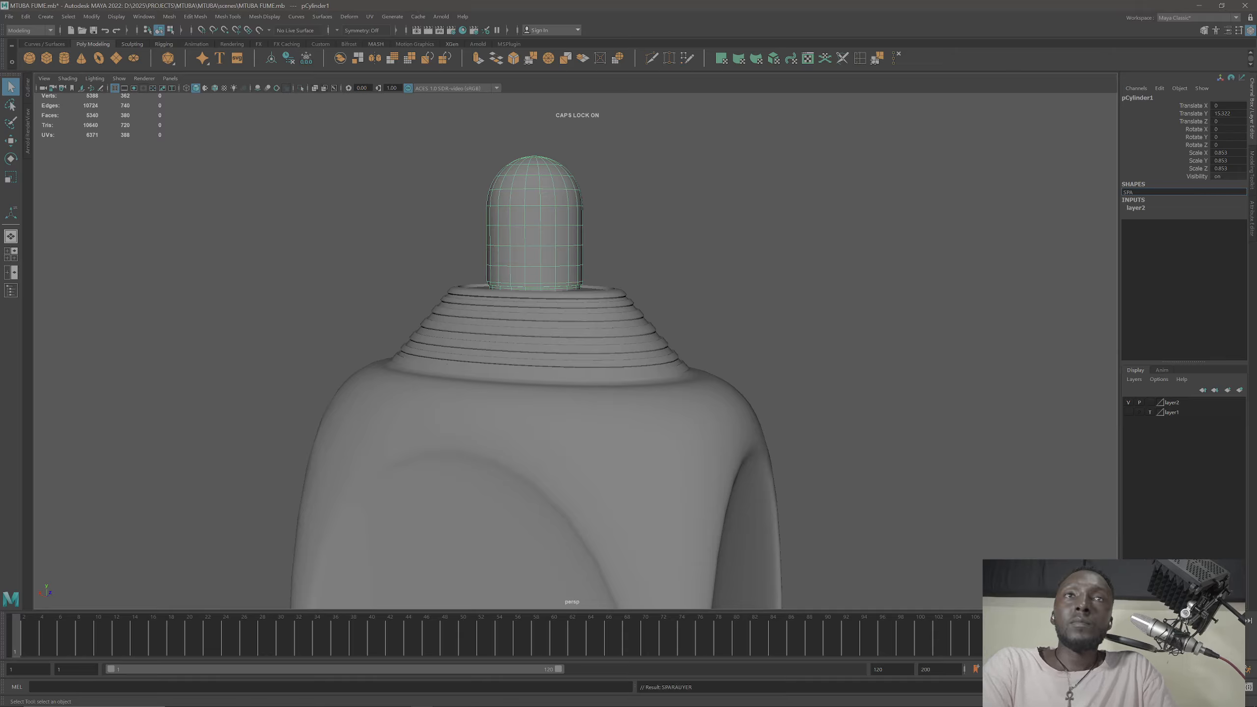
type("YER")
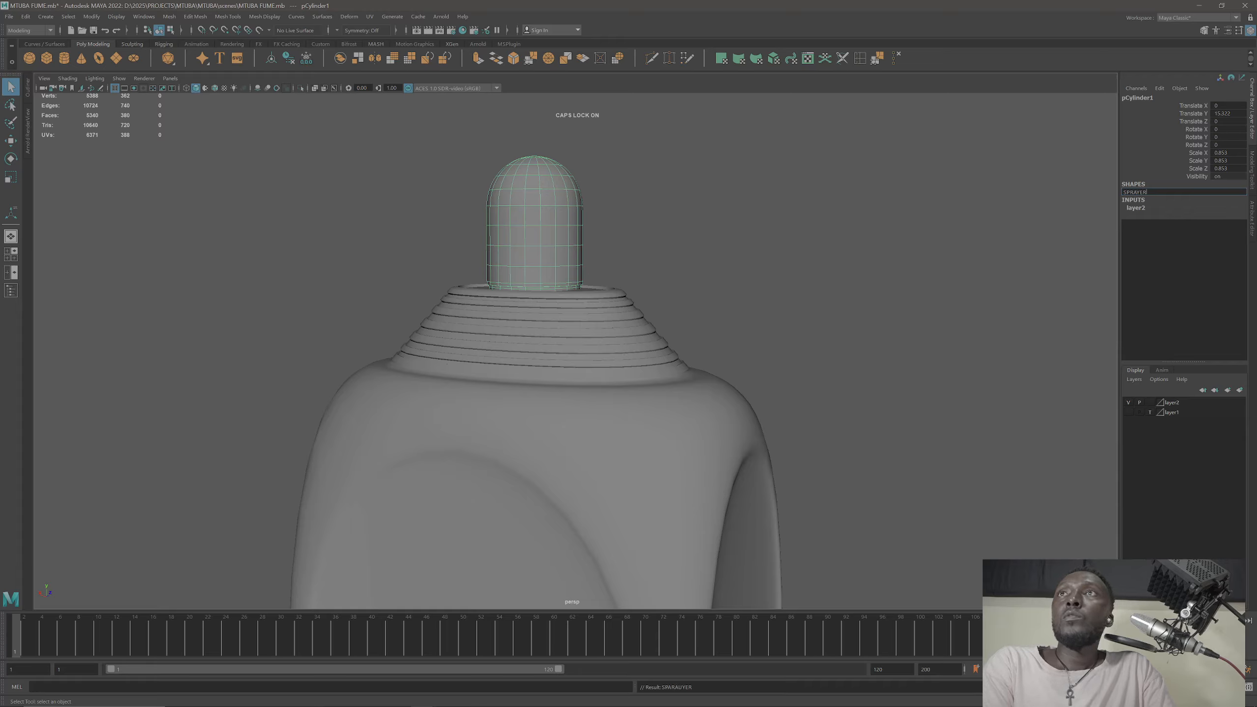
key("Return")
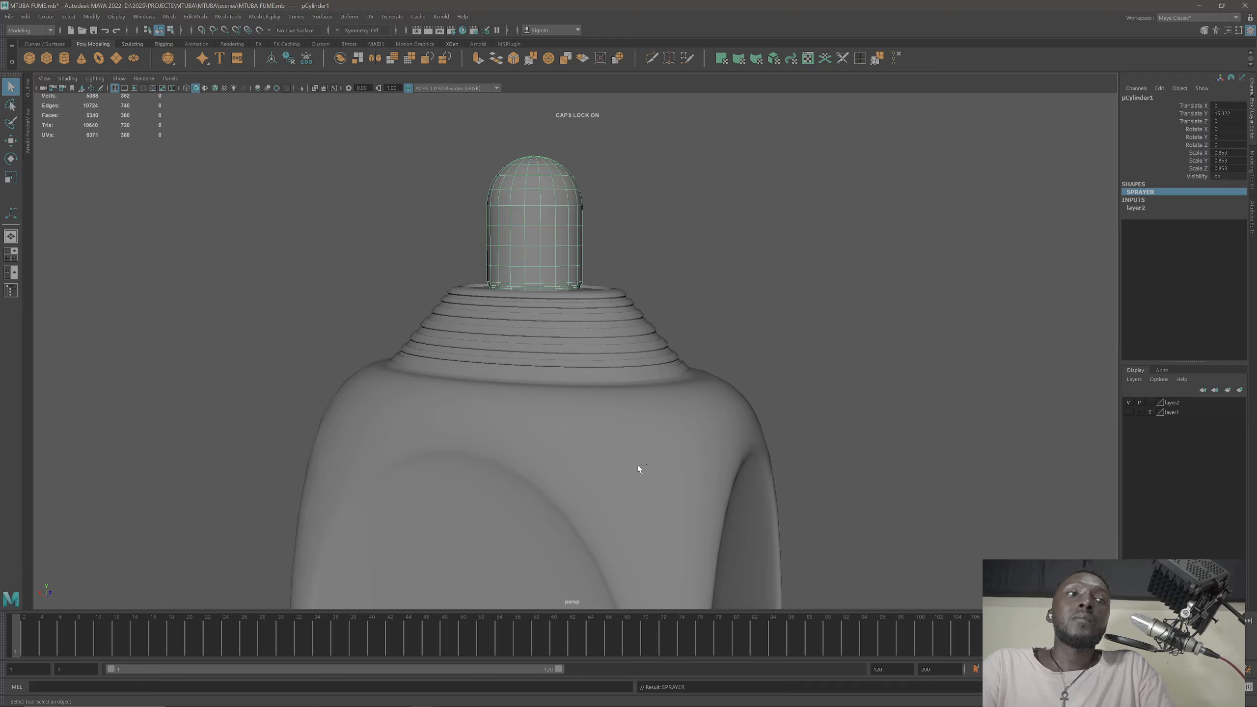
Step: Isolate the bottle body and delete the loop of faces around the rim of its open neck
mouse_move(623, 454)
middle_mouse_down("alt")
mouse_move(587, 360)
mouse_move(577, 254)
middle_mouse_up("alt")
left_click(577, 253)
left_click_drag(577, 254, 635, 336, "alt")
left_click(628, 371)
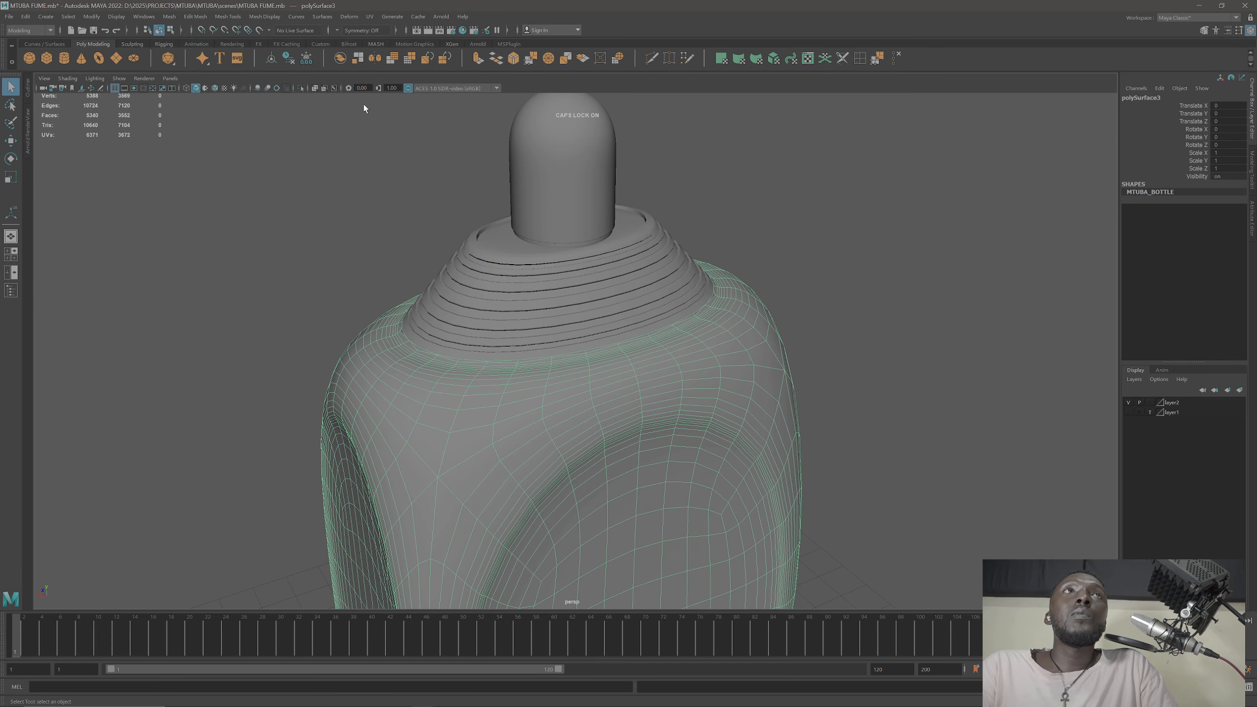
left_click(300, 88)
left_click_drag(551, 369, 526, 395, "alt")
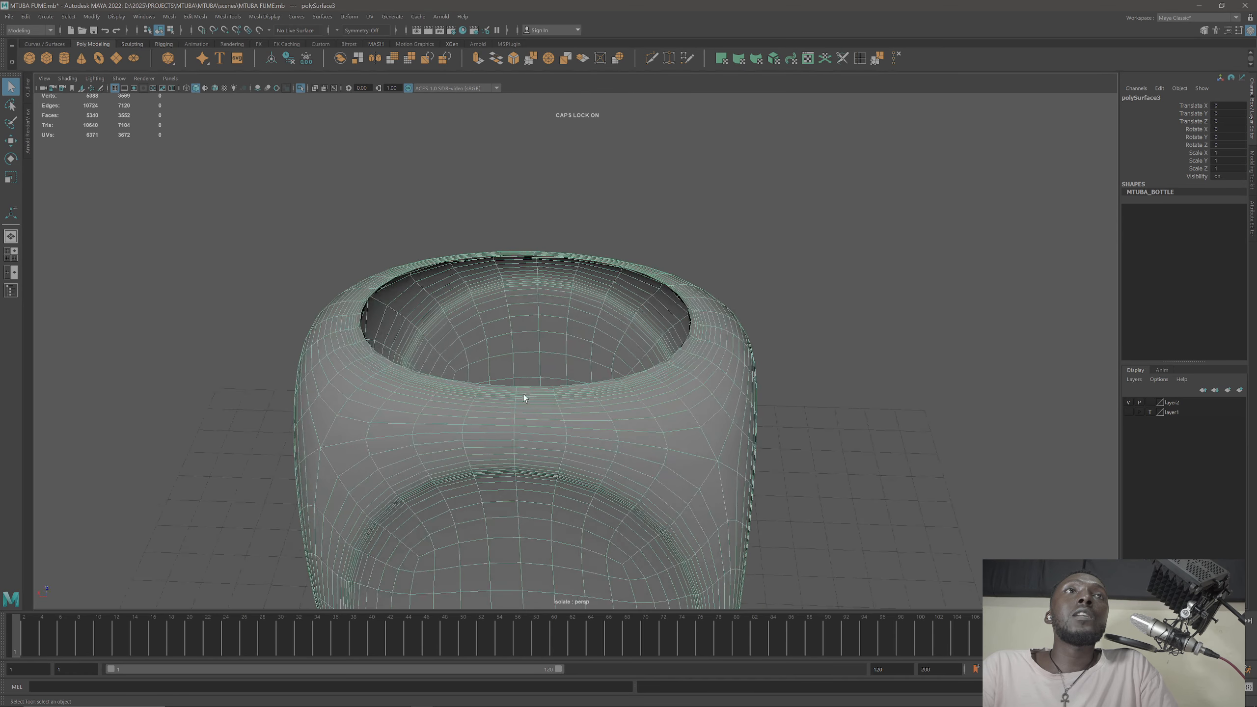
left_click_drag(400, 277, 441, 330, "alt")
mouse_move(440, 329)
right_mouse_down()
mouse_move(438, 297)
mouse_move(428, 332)
right_mouse_up()
left_click(428, 328)
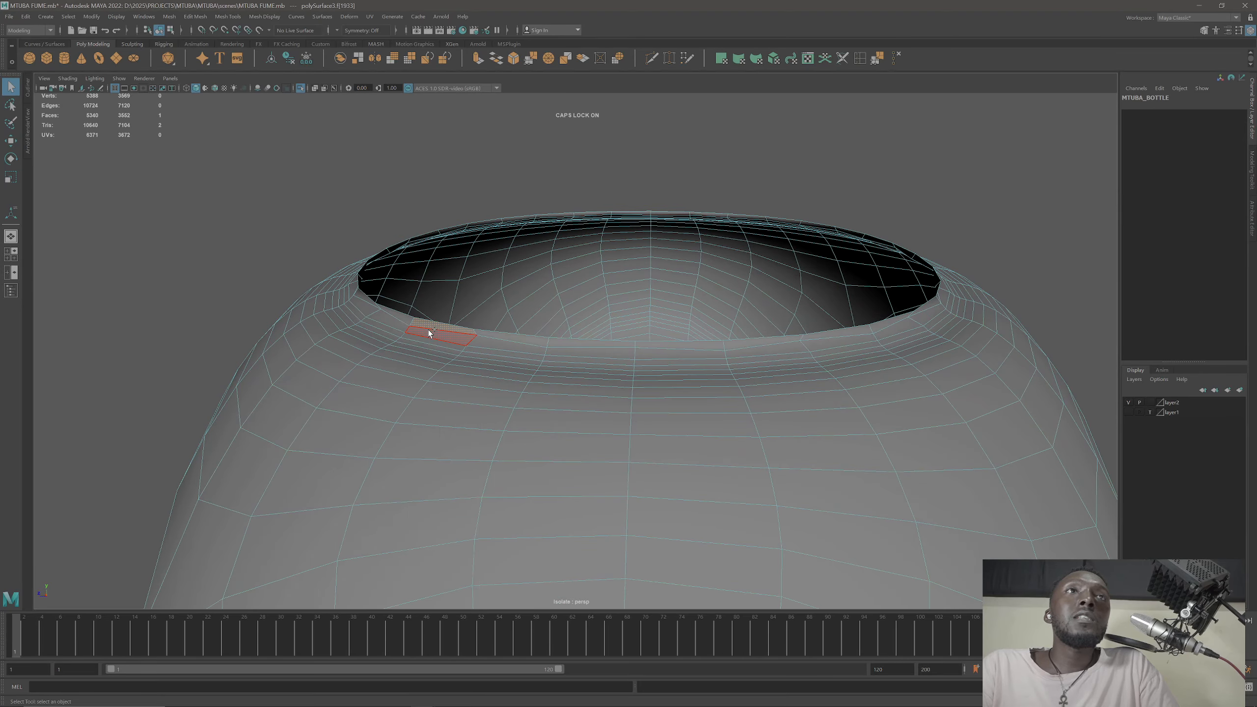
double_click(483, 333, "shift")
left_click_drag(638, 353, 321, 362, "alt")
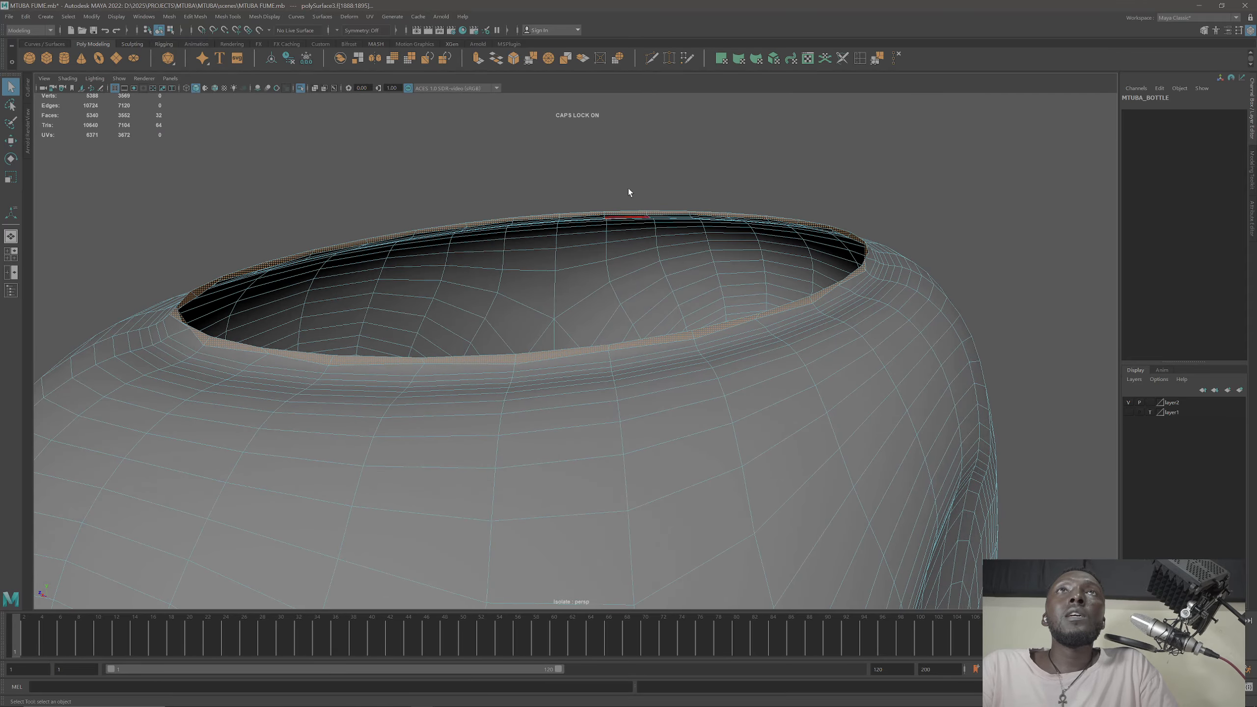
left_click(894, 60)
Step: Try to rescale the border edge loop of the bottle's neck opening
left_click_drag(709, 297, 545, 322, "alt")
key("r")
right_click_drag(511, 340, 435, 358)
left_click_drag(510, 346, 256, 352, "alt")
right_click_drag(255, 353, 255, 327)
double_click(278, 353)
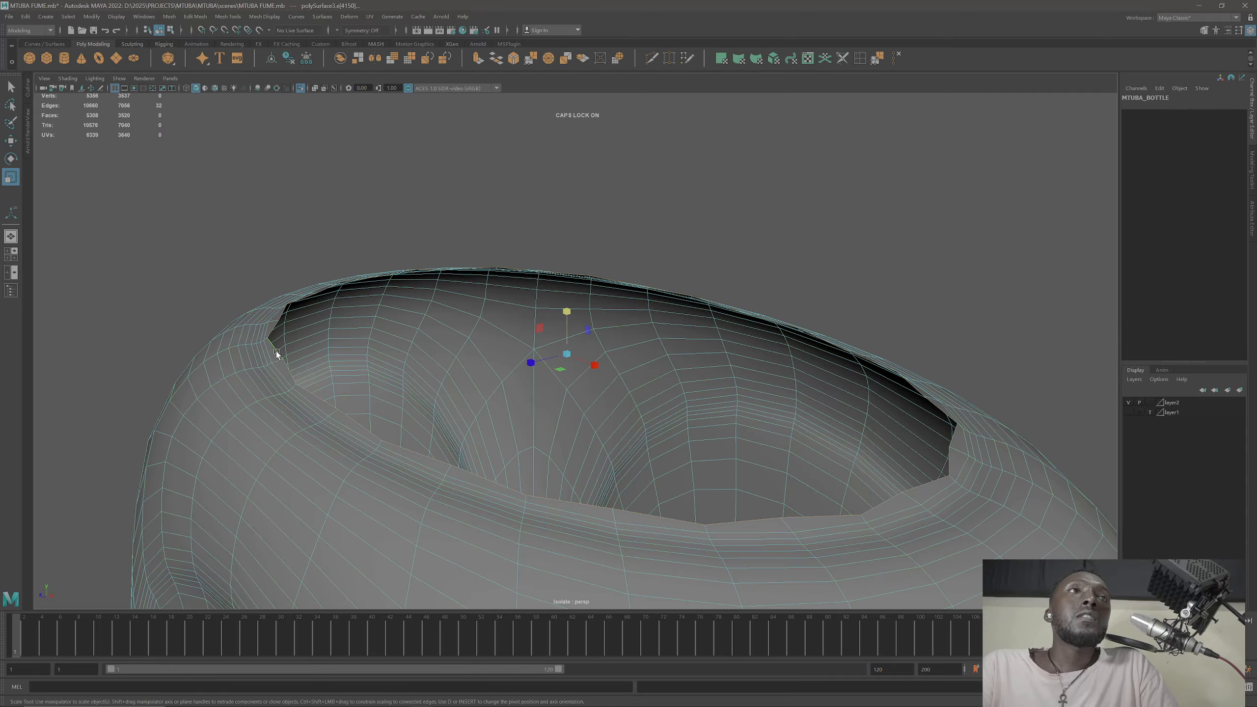
left_click_drag(560, 316, 564, 317)
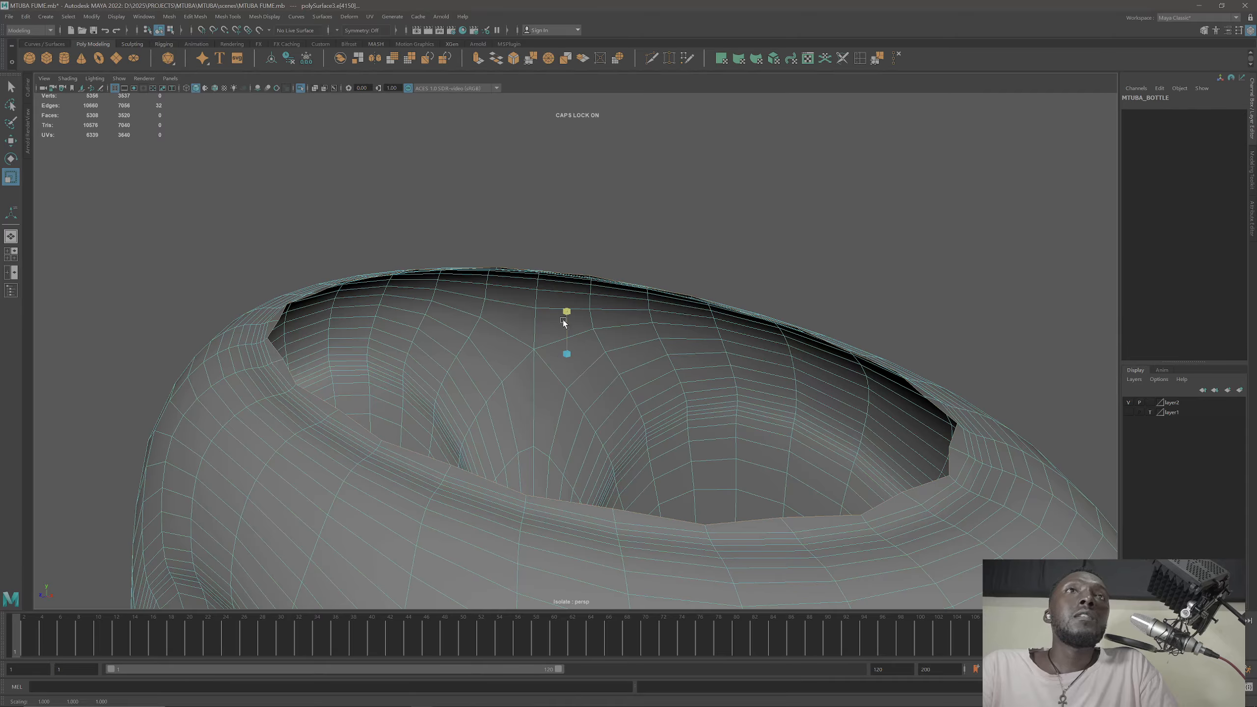
left_click_drag(600, 365, 627, 361)
key("ctrl+z")
key("ctrl+z")
left_click(565, 314, "ctrl")
key("ctrl+z")
Step: Delete the next loop of faces around the bottle's neck opening and return to object selection
right_click_drag(305, 376, 342, 376)
left_click(290, 389)
double_click(288, 386)
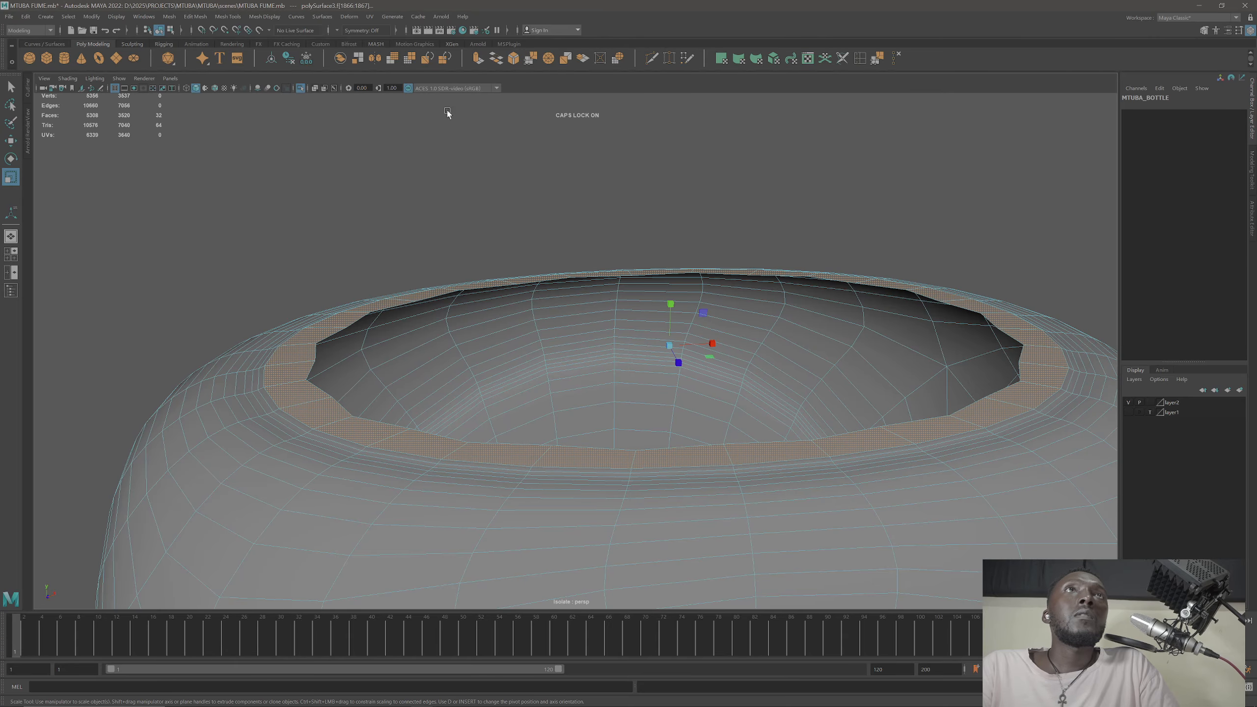
left_click(897, 58)
right_click_drag(247, 351, 307, 331)
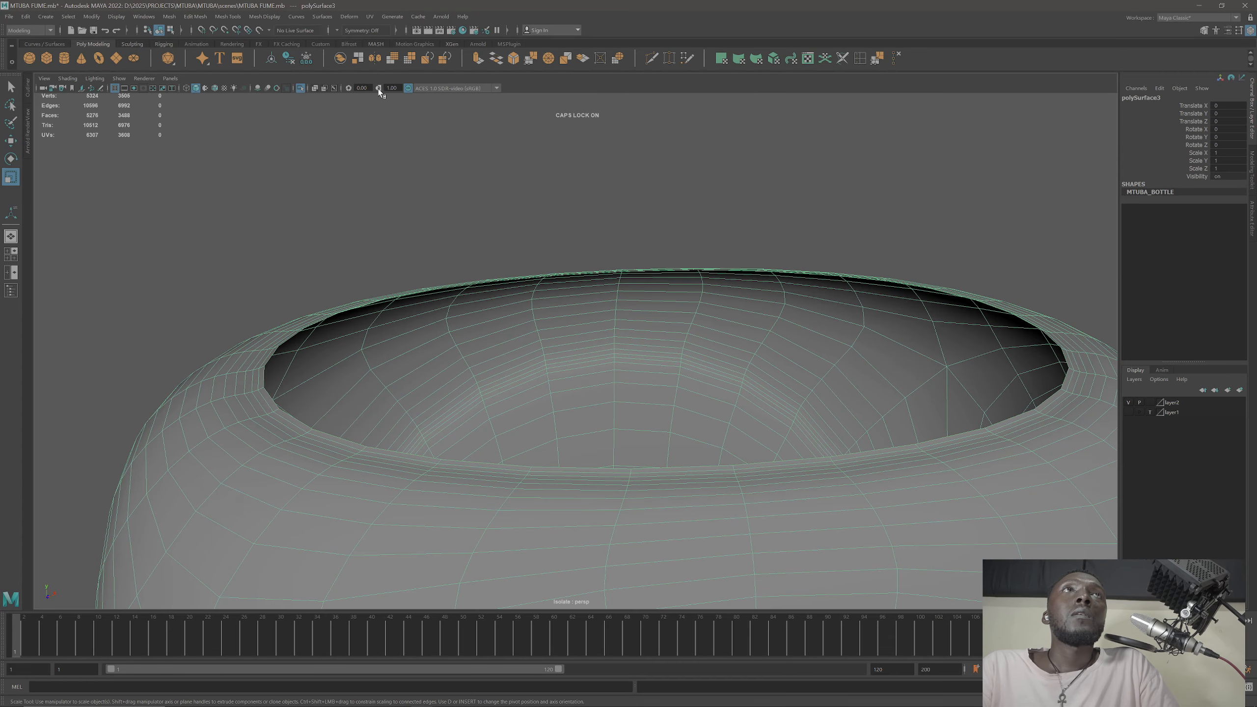
Step: End the isolation and scale the bottle opening's border edge loop inward until it tucks under the cap
left_click(301, 89)
left_click_drag(384, 249, 432, 239, "alt")
left_click_drag(647, 301, 617, 322, "alt")
left_click_drag(482, 356, 429, 319, "alt")
right_click_drag(354, 344, 358, 339)
double_click(361, 347)
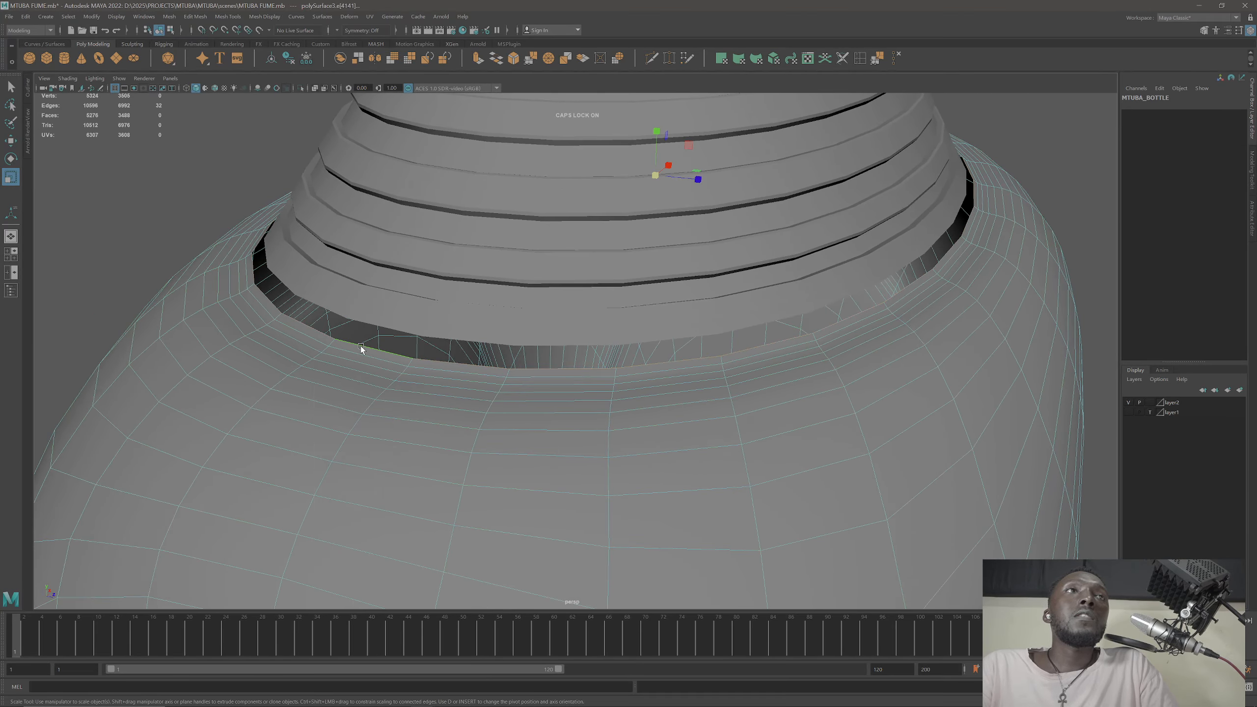
left_click_drag(655, 175, 611, 180)
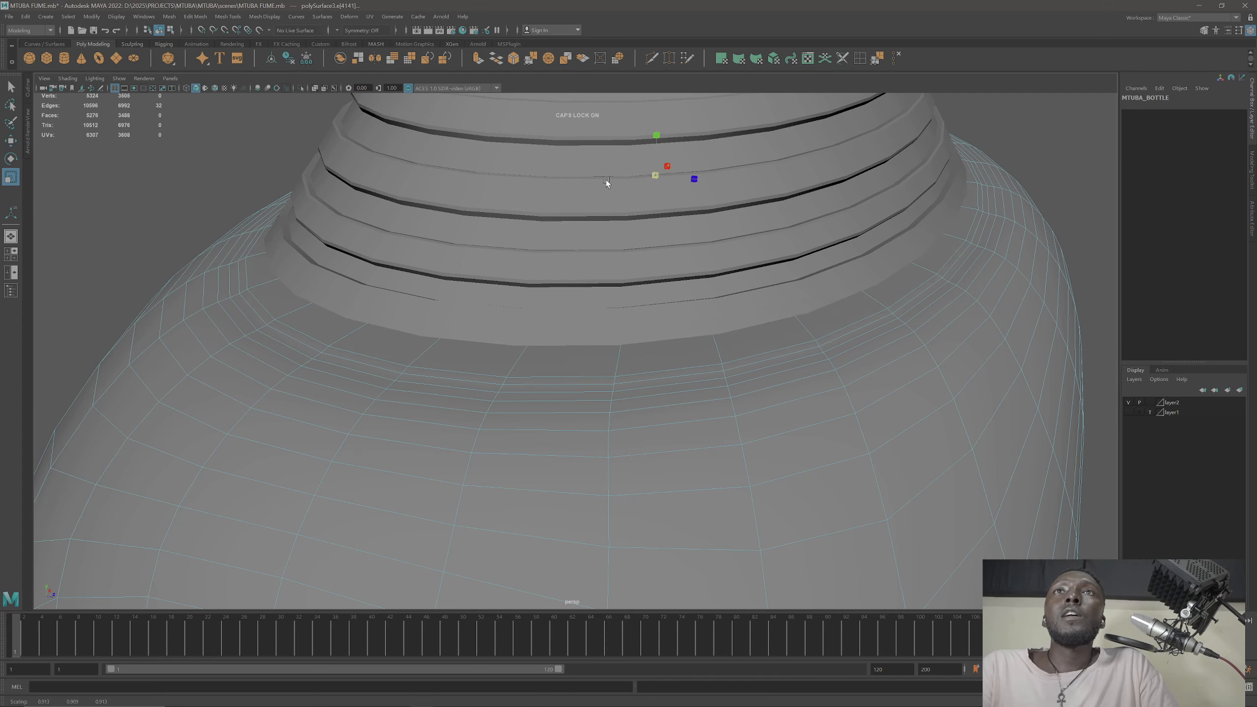
left_click_drag(607, 184, 640, 200)
key("w")
Step: Isolate the grooved shoulder cap and frame its hollow underside
left_click_drag(623, 252, 676, 198, "alt")
right_click_drag(628, 236, 690, 208)
left_click(665, 235)
left_click_drag(666, 235, 576, 179, "alt")
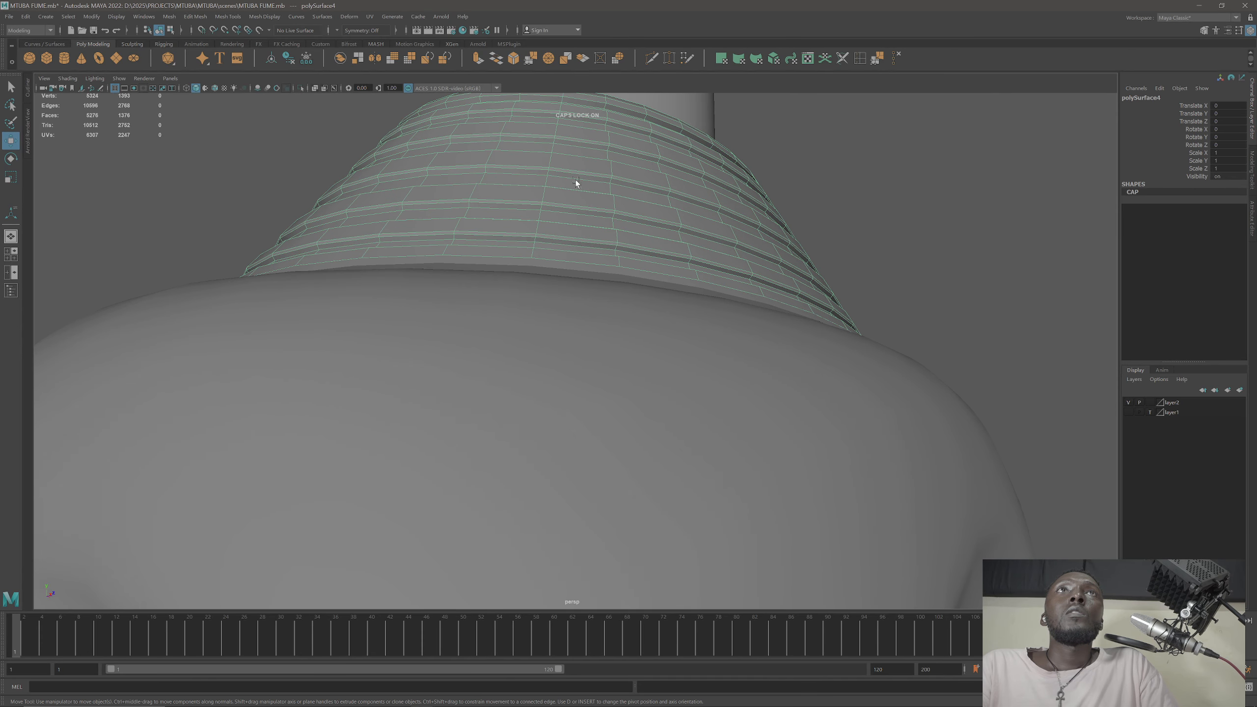
left_click(300, 87)
key("f")
left_click_drag(491, 257, 495, 196, "alt")
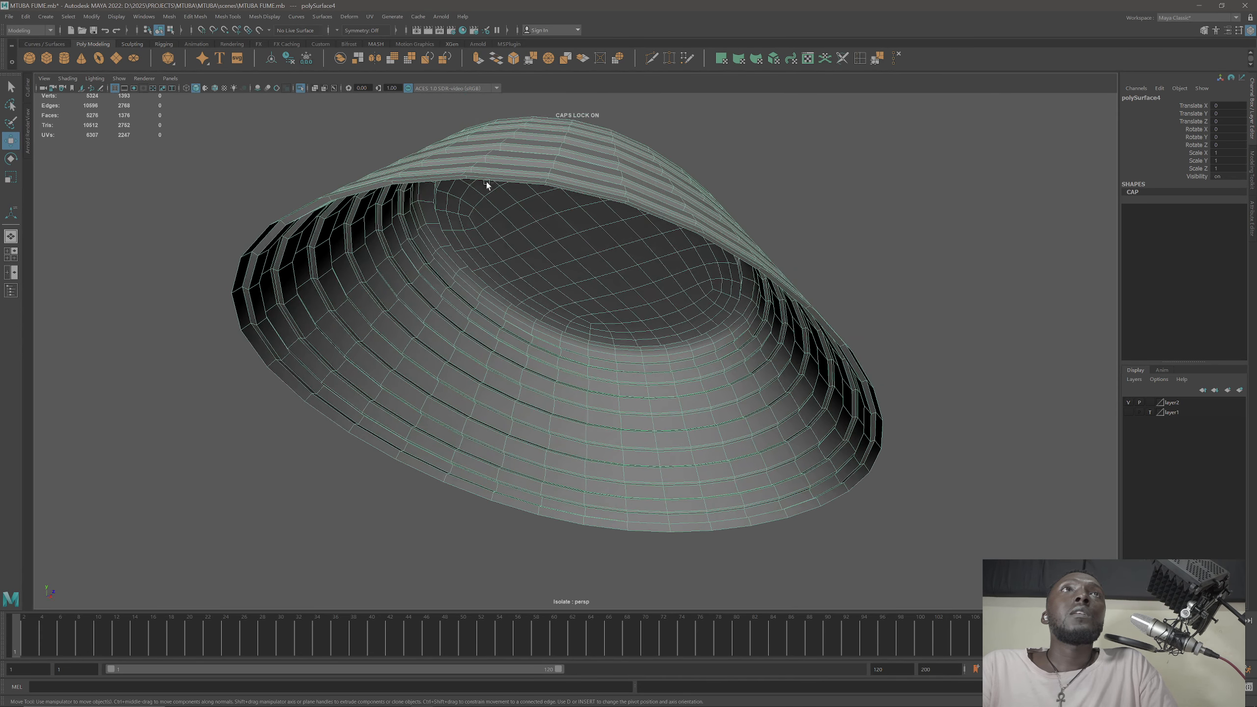
Step: Duplicate the grooved cap, center the copy's pivot and move the copy aside along Z
left_click_drag(595, 189, 536, 280, "alt")
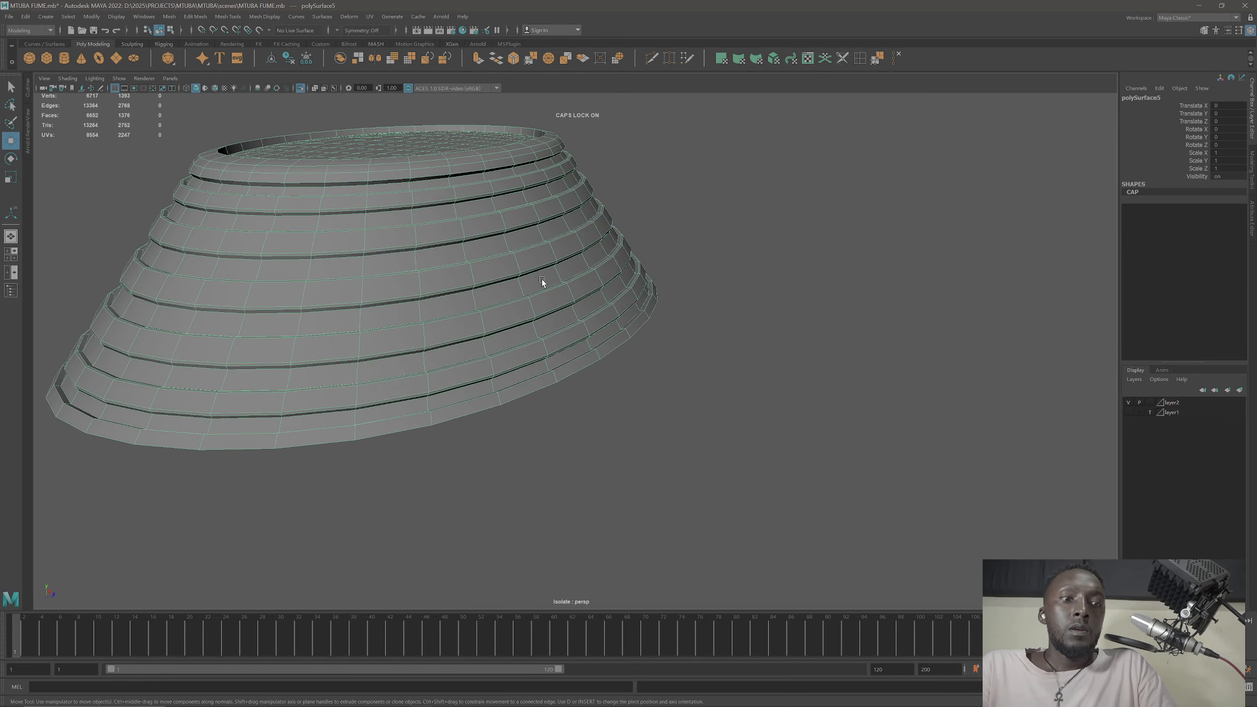
left_click(285, 62)
left_click_drag(444, 231, 907, 258)
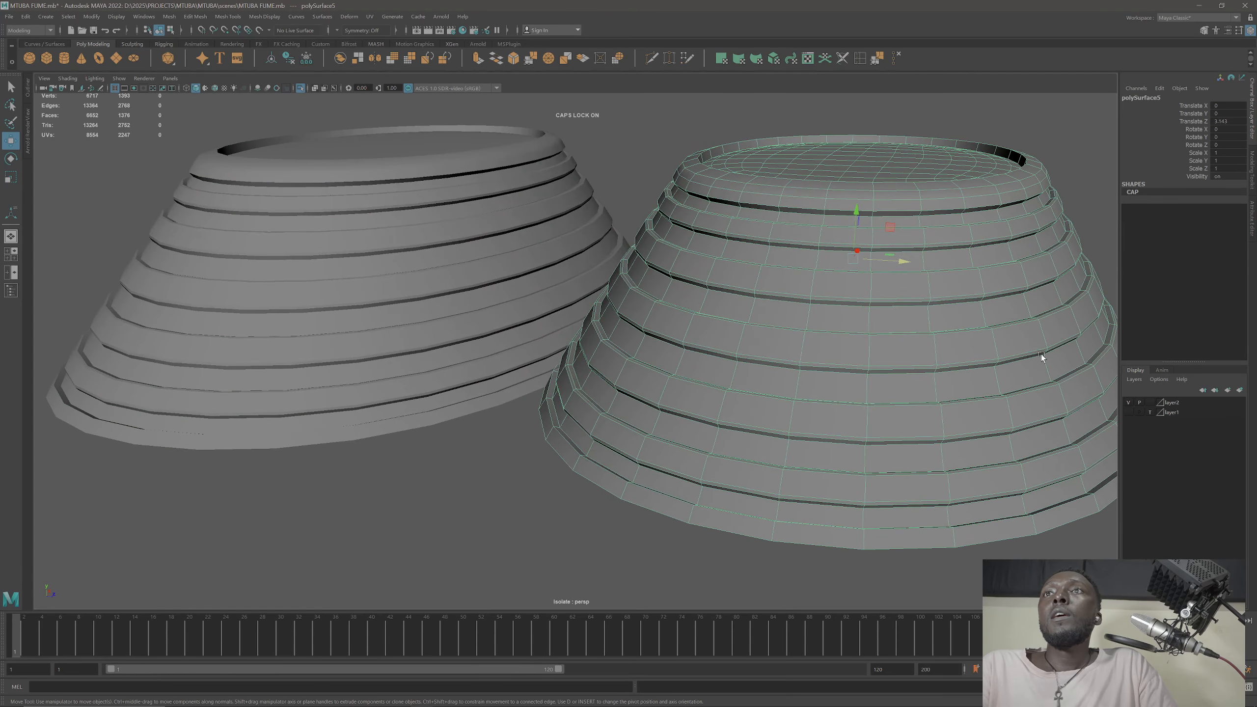
Step: Add the duplicated cap to the hidden display layer layer1
left_click(1176, 413)
right_click(1169, 413)
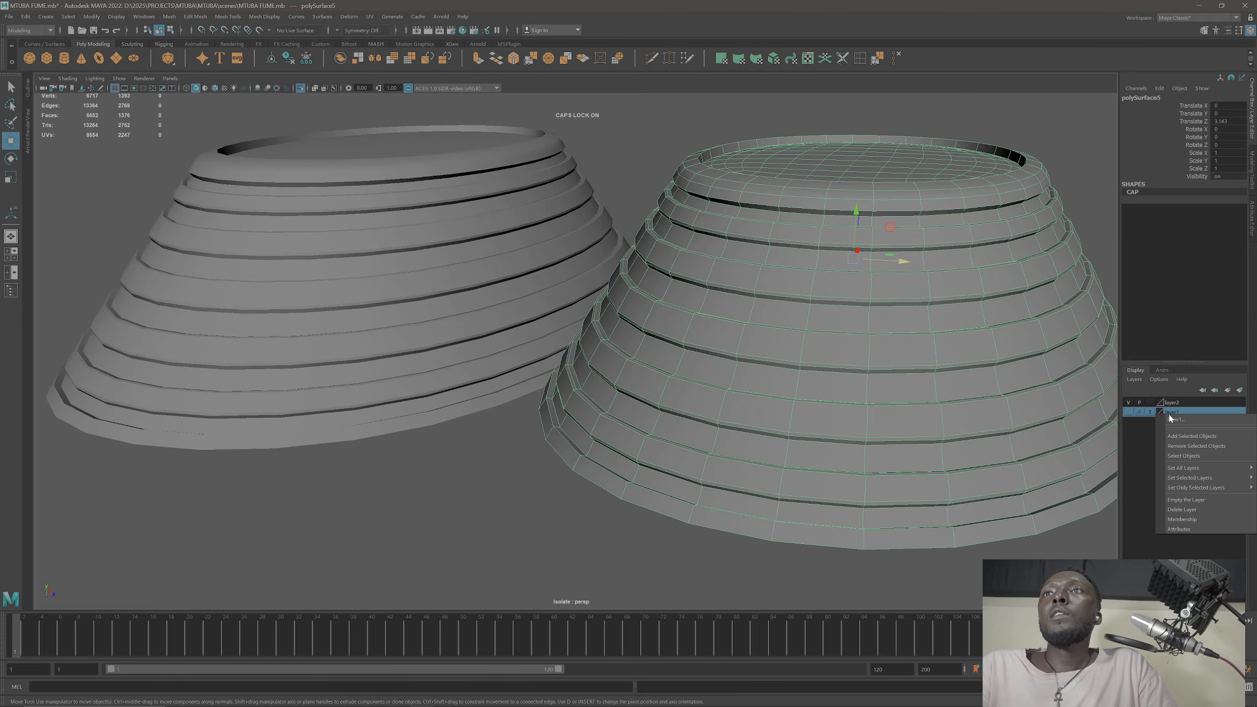
left_click(1190, 435)
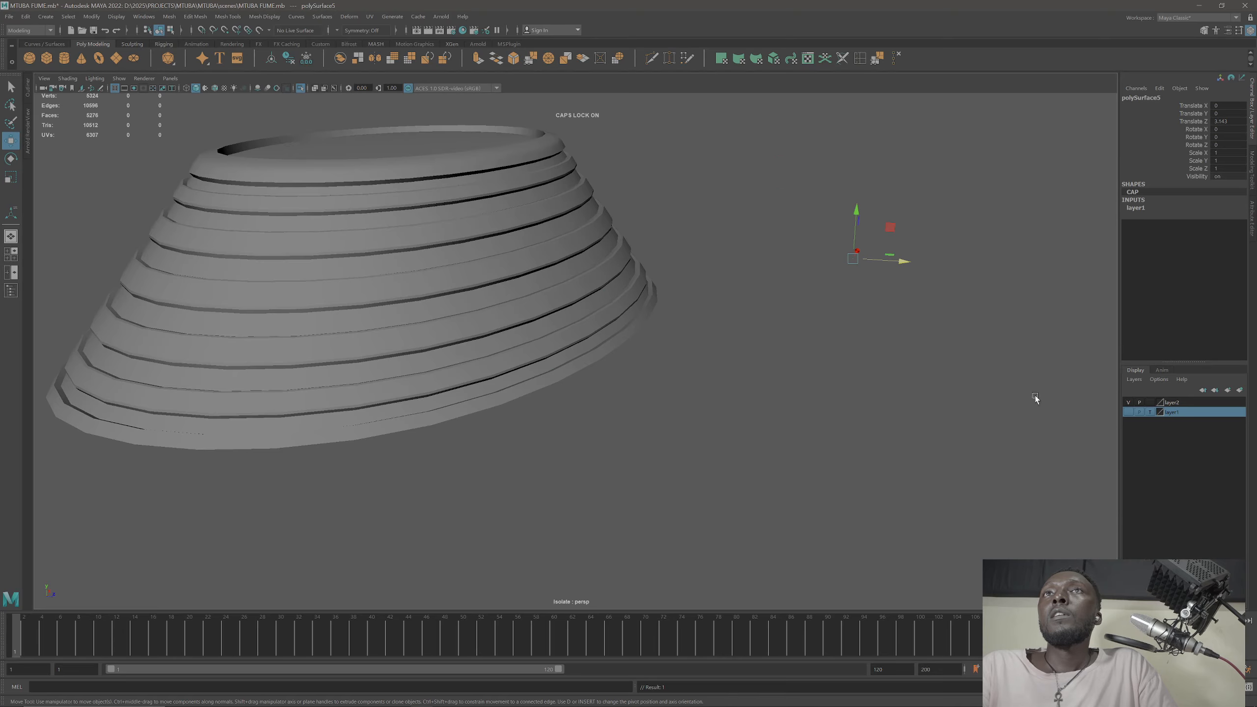
Step: Select the original grooved cap and apply Extrude to it
left_click_drag(805, 335, 760, 330, "alt")
left_click(592, 285)
left_click_drag(522, 329, 551, 278, "alt")
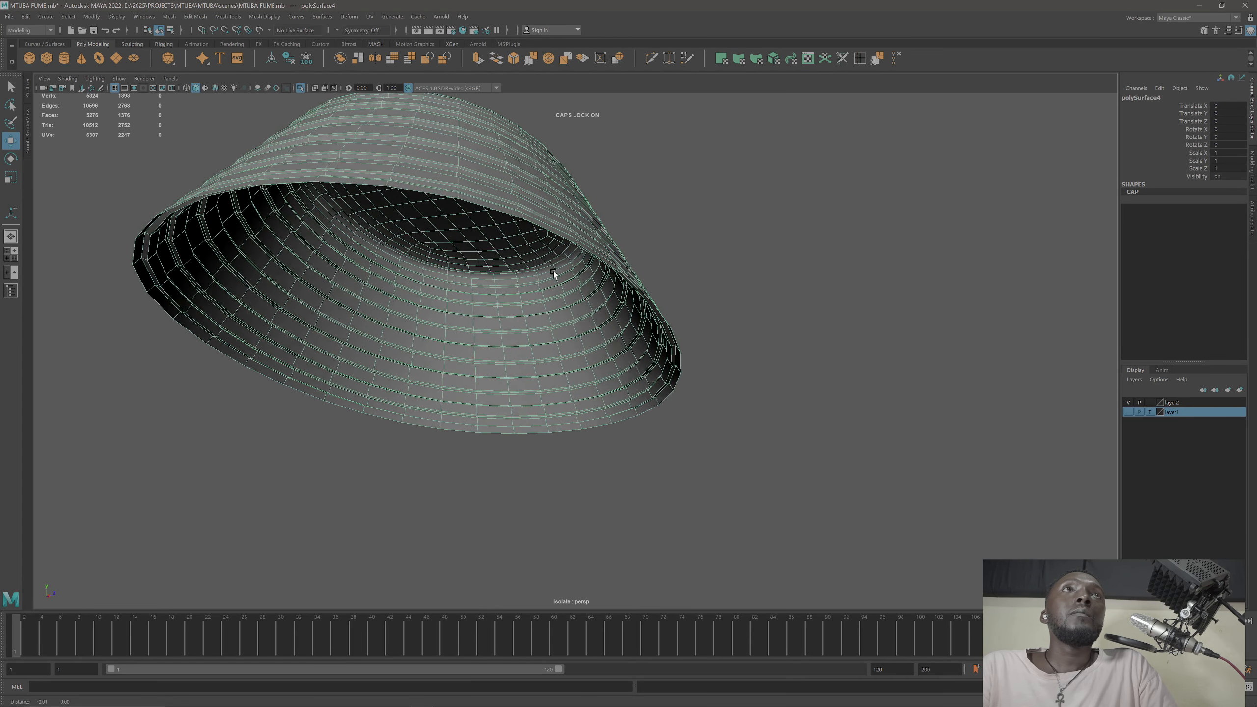
right_click_drag(550, 268, 573, 291, "alt")
left_click_drag(576, 283, 515, 232, "alt")
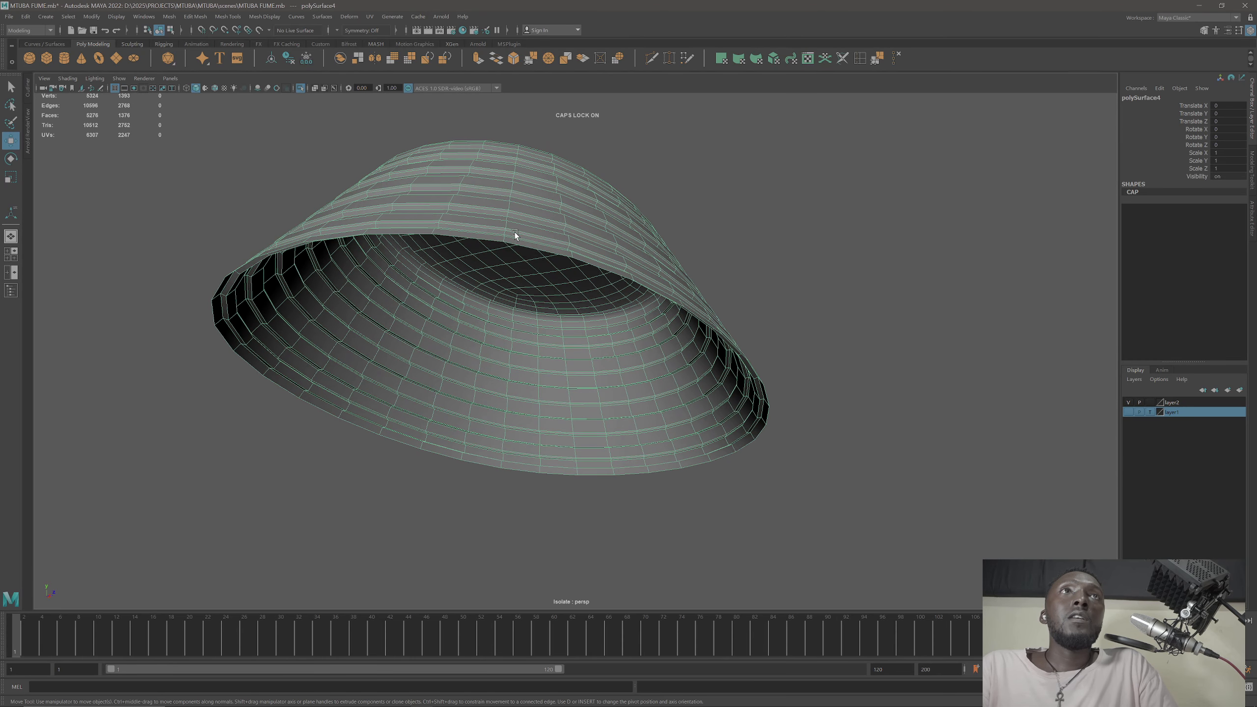
left_click(478, 58)
left_click_drag(523, 204, 734, 274, "alt")
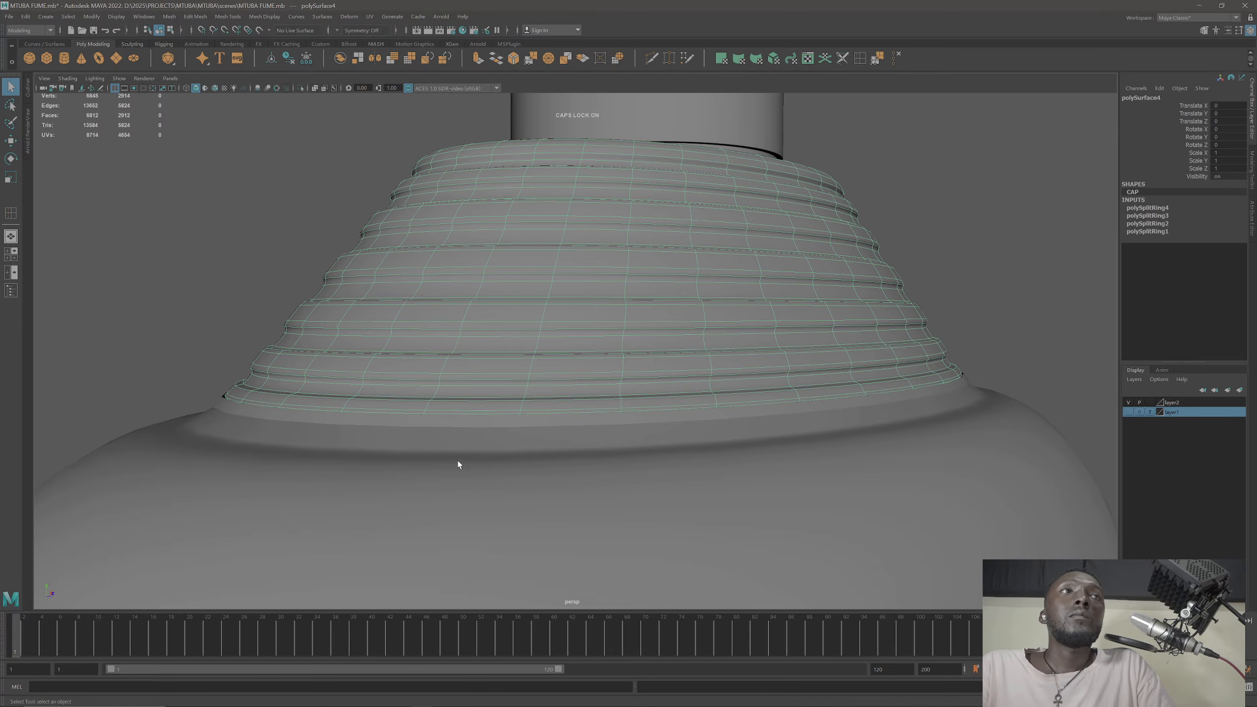
Step: Turn on smooth mesh preview for the bottle body and check where the cap's lower rim meets its shoulder
left_click(450, 495)
key("3")
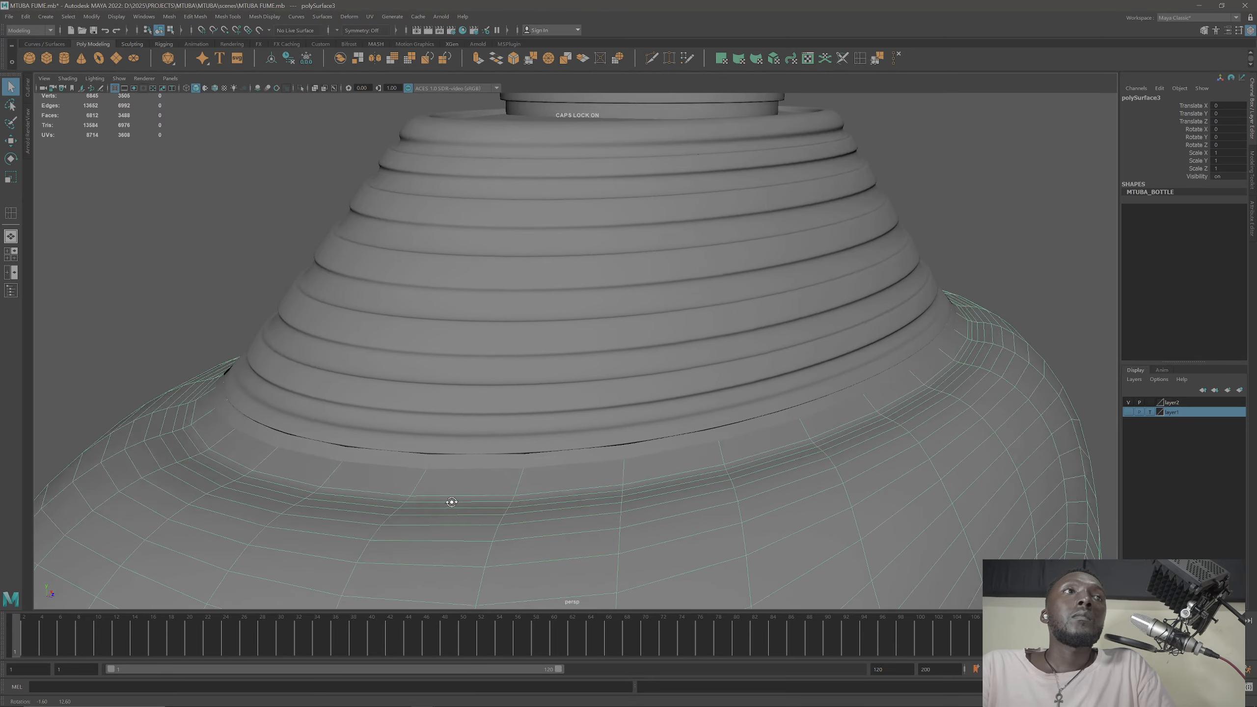
left_click(260, 254)
left_click_drag(261, 254, 349, 456, "alt")
left_click(392, 388)
left_click(356, 463)
left_click(403, 464)
left_click(493, 415)
left_click_drag(554, 483, 827, 373, "alt")
left_click(918, 396)
left_click_drag(917, 396, 686, 351, "alt")
Step: Lower the grooved cap and the sprayer together slightly to seat the cap on the bottle's shoulder
left_click(592, 349)
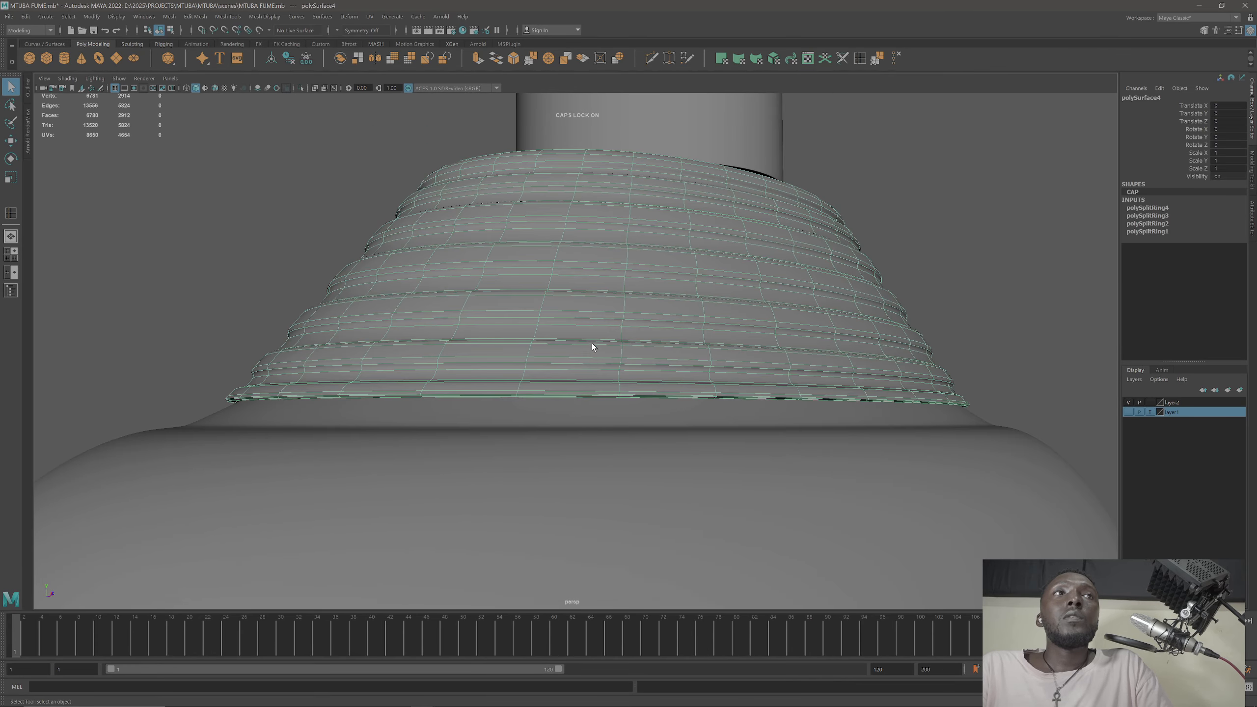
scroll(690, 212, "down", 5)
left_click(678, 233, "shift")
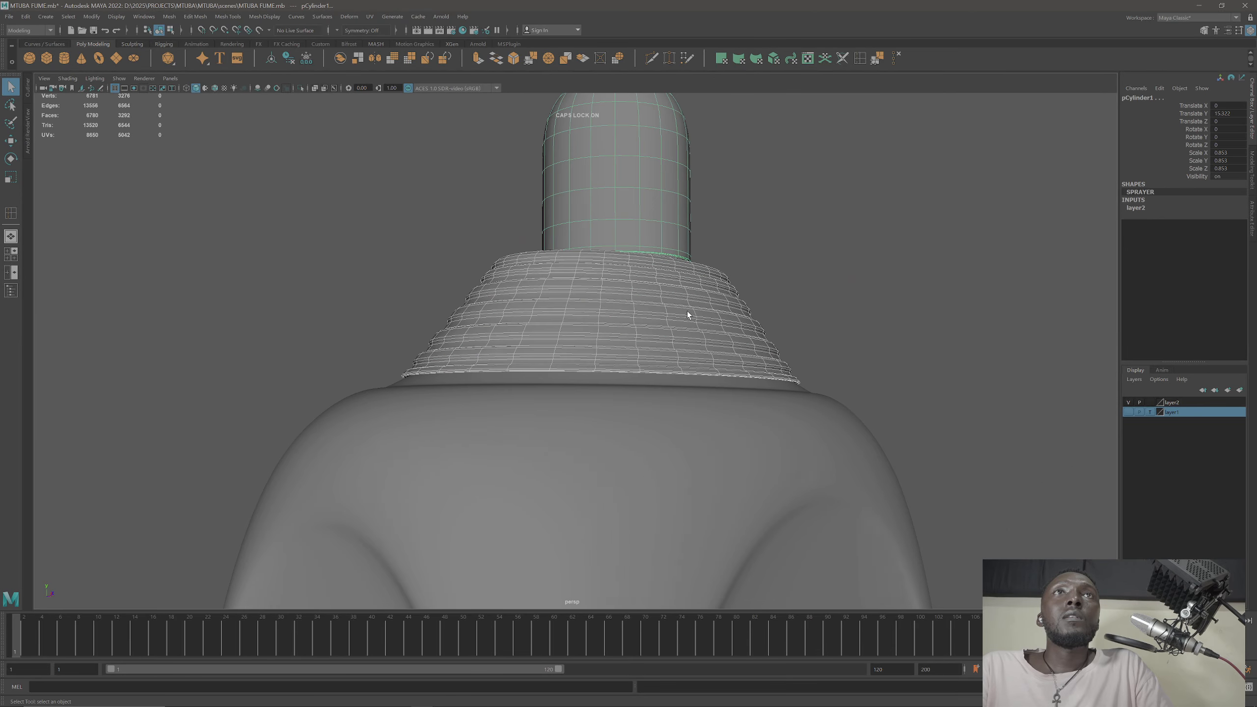
left_click(270, 59)
key("w")
left_click_drag(613, 124, 612, 127)
scroll(627, 320, "up", 10)
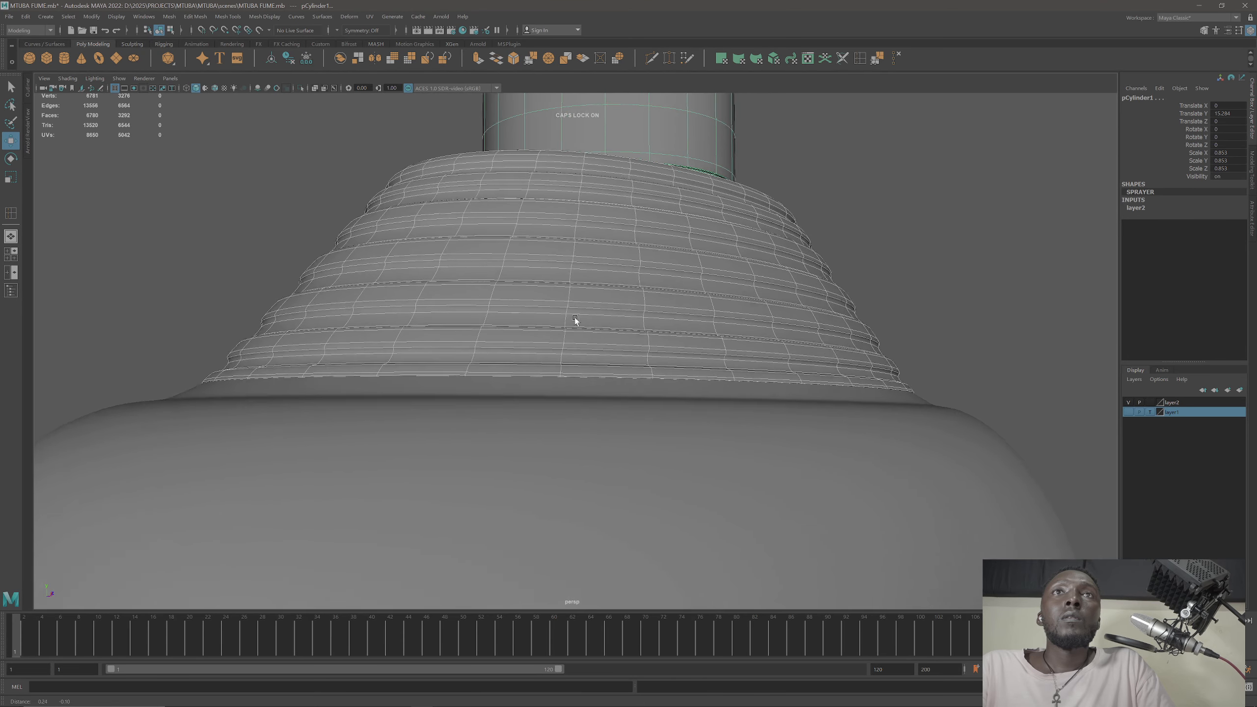
Step: Examine the seam between the cap and the bottle's shoulder, and the overall smoothed bottle
left_click_drag(634, 334, 756, 346, "alt")
scroll(597, 343, "down", 10)
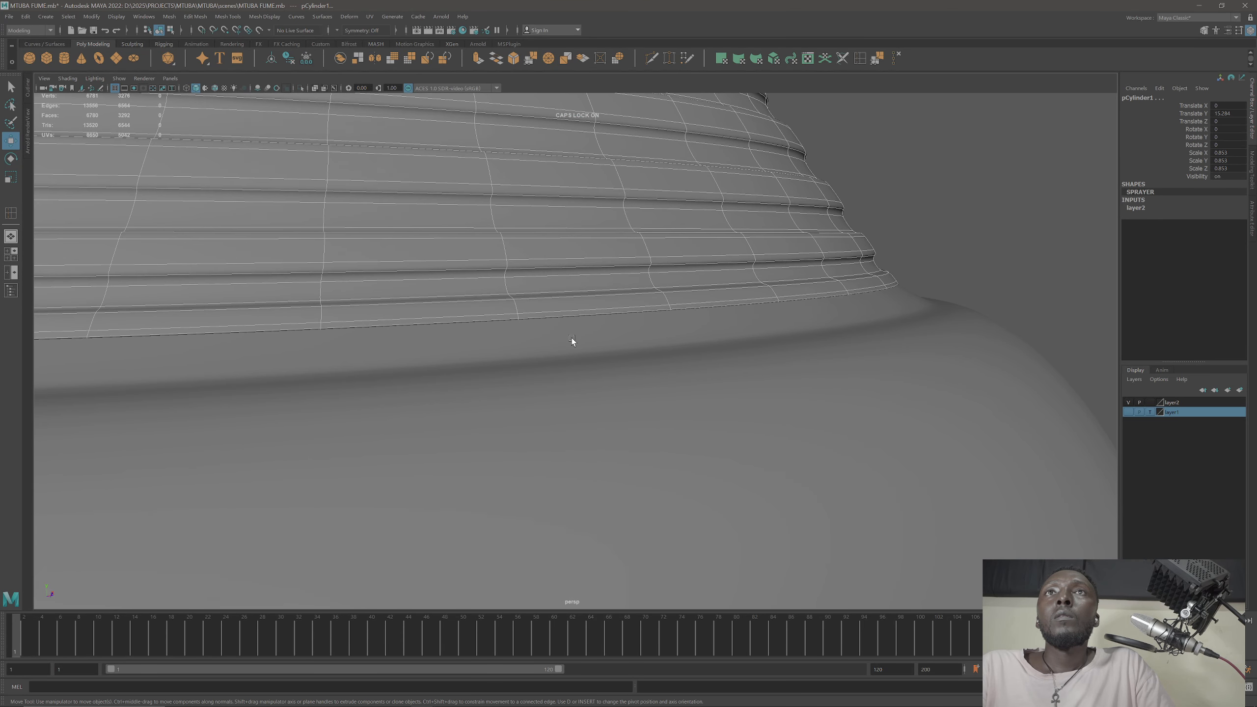
left_click(878, 261)
scroll(793, 373, "down", 3)
left_click(775, 366)
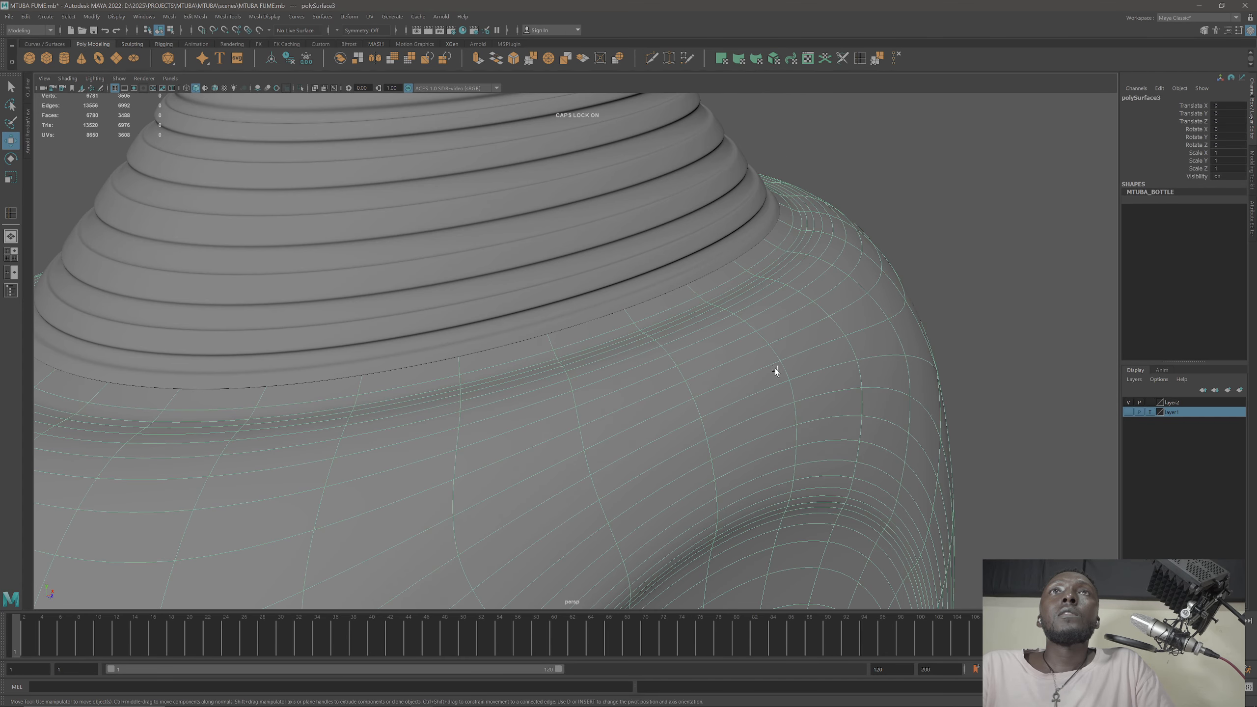
scroll(772, 368, "down", 6)
left_click(896, 346)
scroll(657, 402, "down", 12)
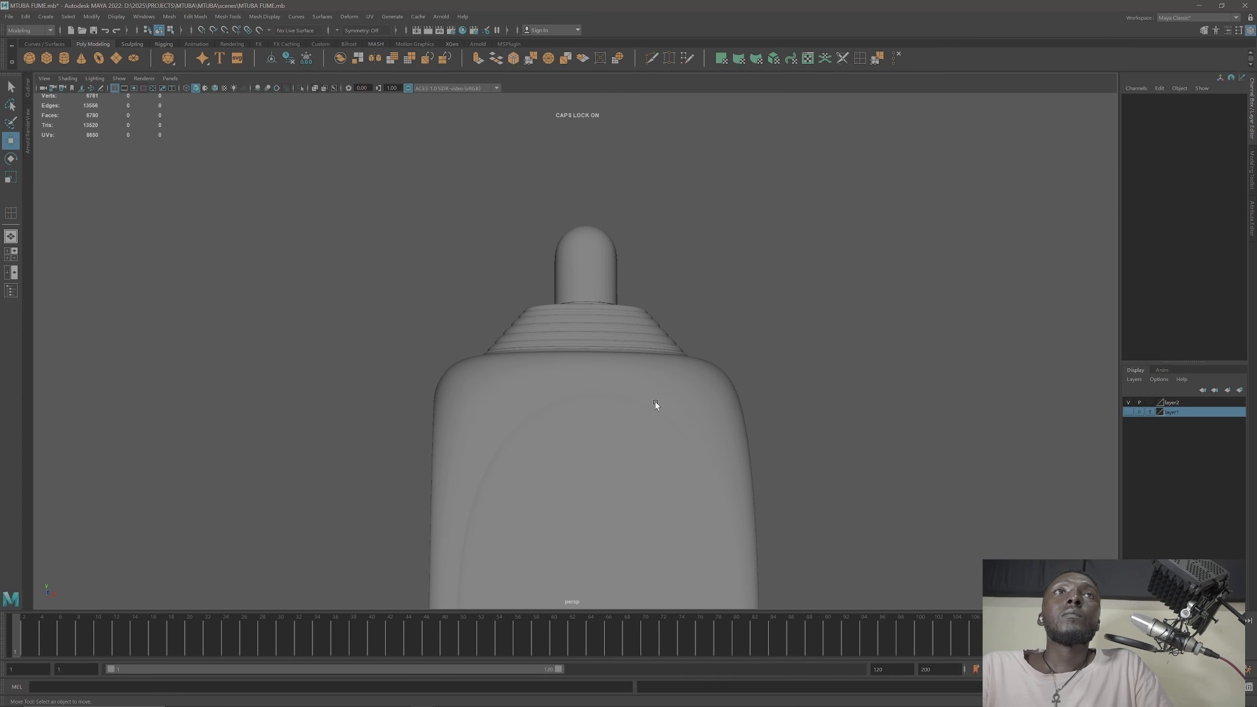
left_click_drag(666, 414, 698, 357, "alt")
left_click(593, 366)
left_click_drag(536, 387, 589, 385, "alt")
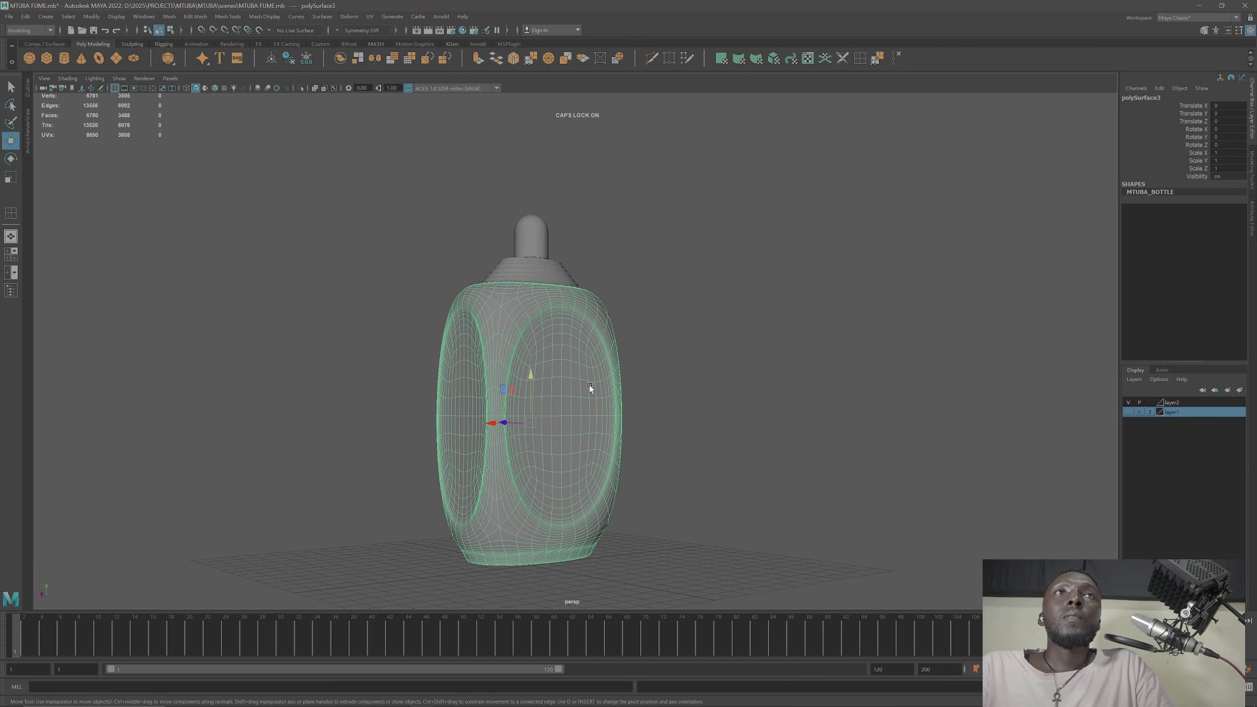
left_click(699, 348)
scroll(502, 358, "up", 8)
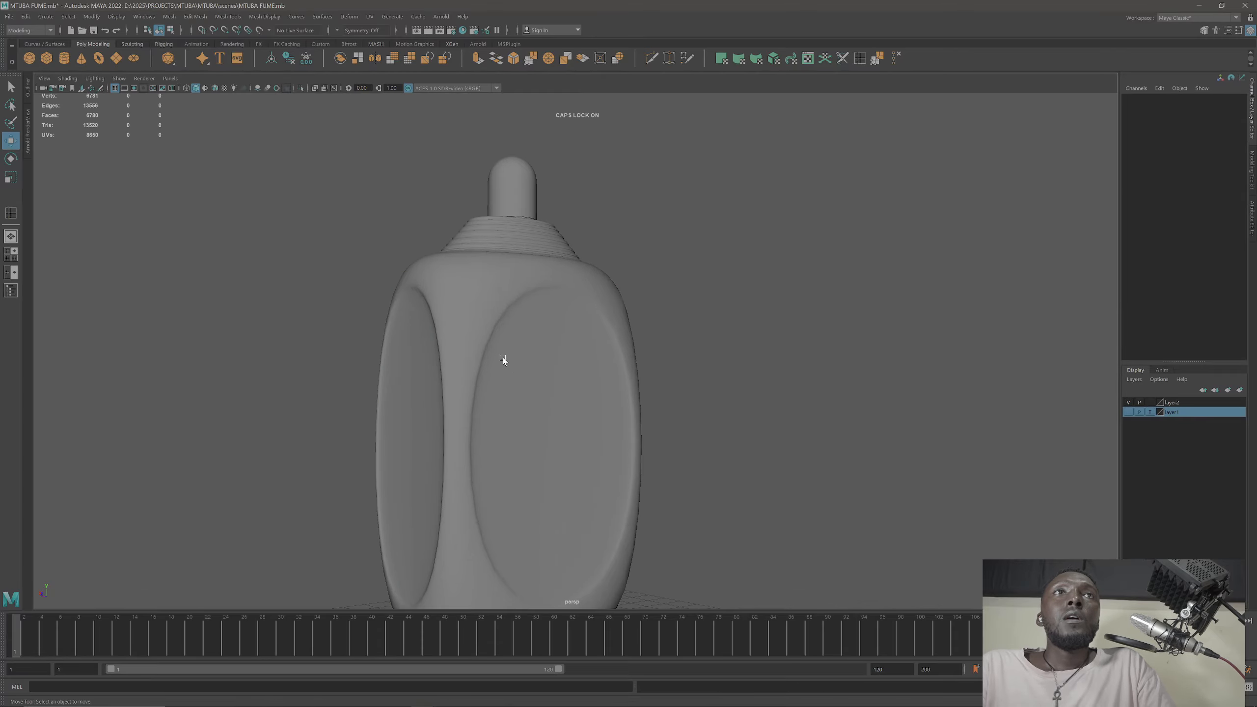
Step: Isolate the bottle body in the viewport to work on one of its wide recessed panels
left_click(528, 336)
left_click(301, 90)
left_click_drag(558, 372, 532, 369, "alt")
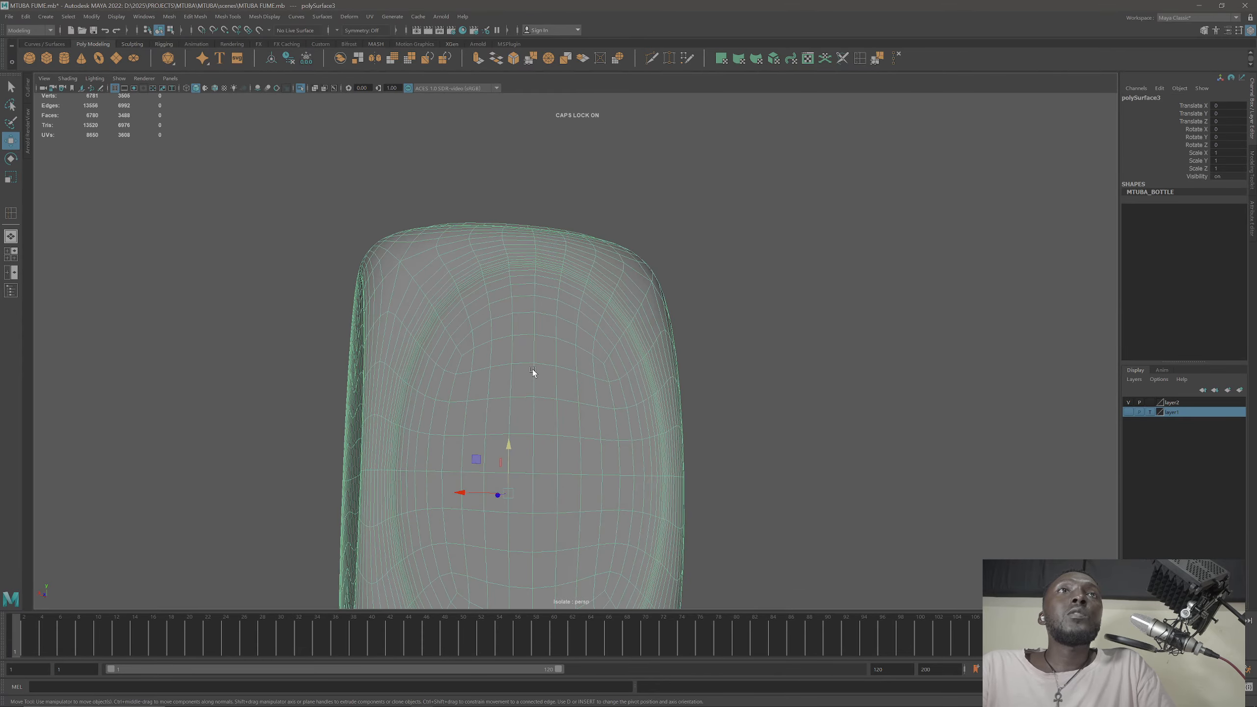
middle_click_drag(492, 374, 501, 302, "alt")
scroll(499, 304, "up", 2)
left_click_drag(499, 305, 485, 338, "alt")
scroll(480, 325, "up", 4)
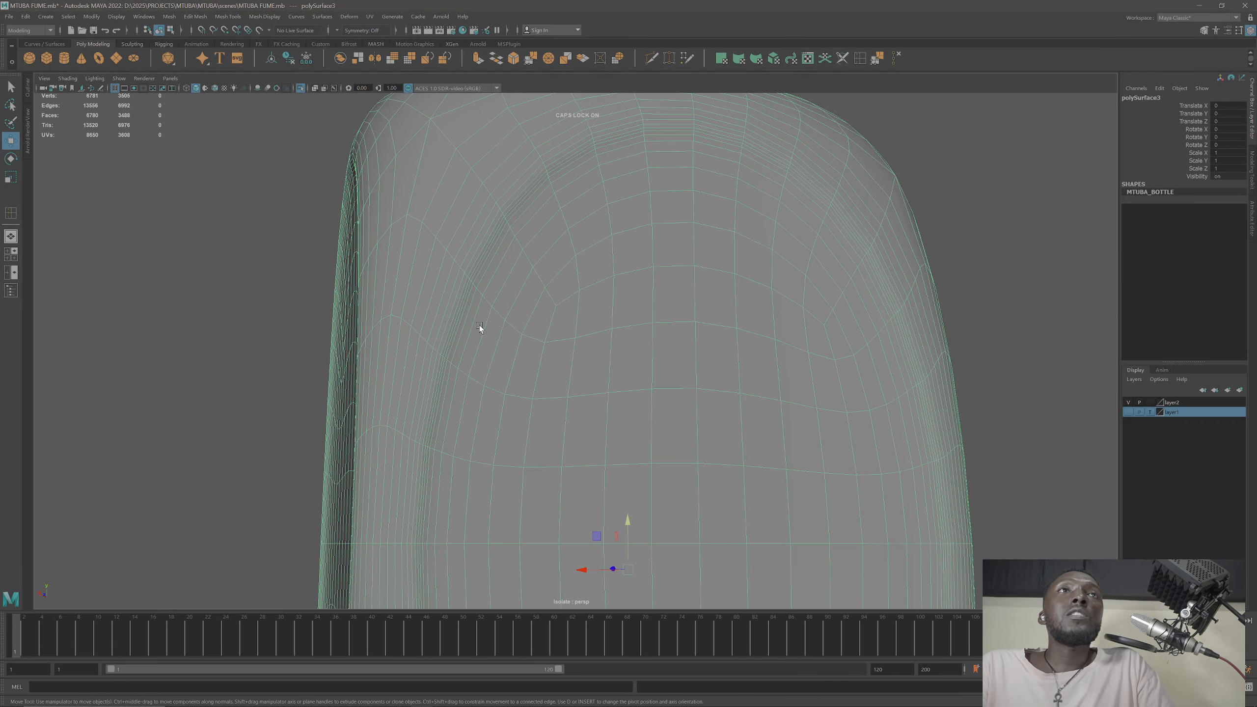
Step: Select two concentric face loops around the inner edge of one wide recessed panel of the bottle body
right_click(438, 309)
right_click_drag(438, 308, 447, 336)
left_click(451, 313)
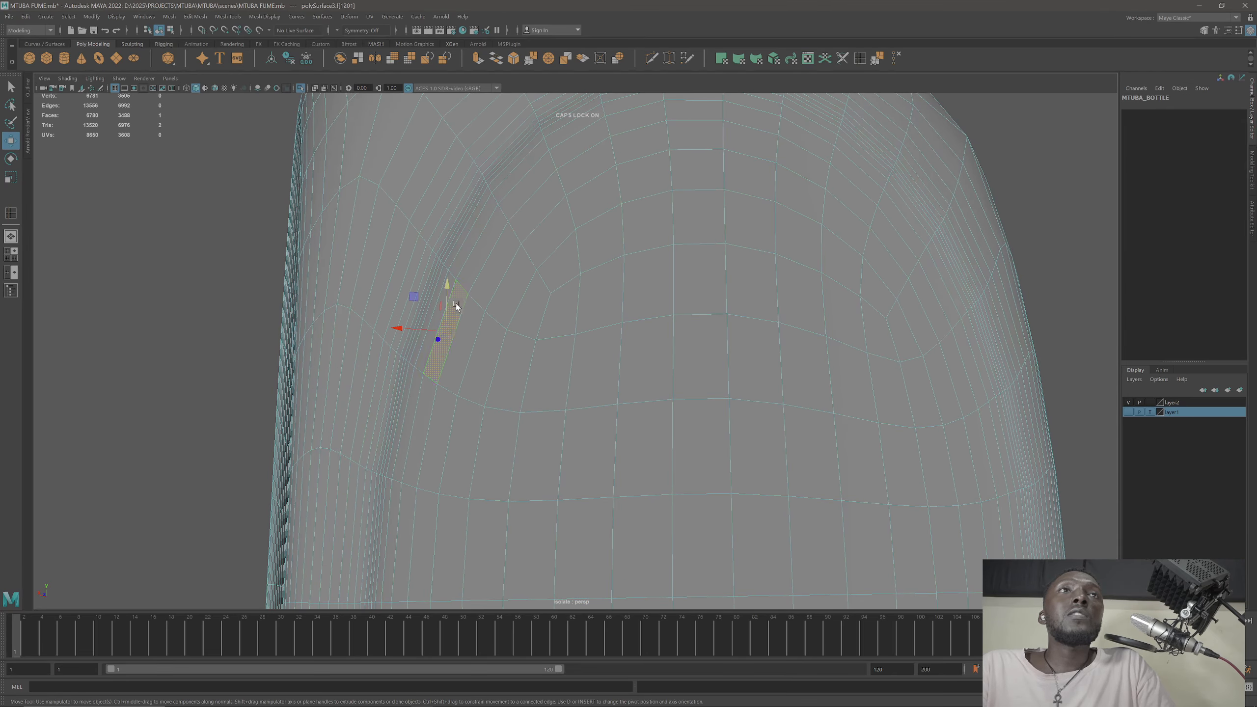
double_click(472, 268, "shift")
scroll(599, 365, "down", 10)
left_click_drag(596, 371, 522, 392, "alt")
scroll(515, 360, "up", 6)
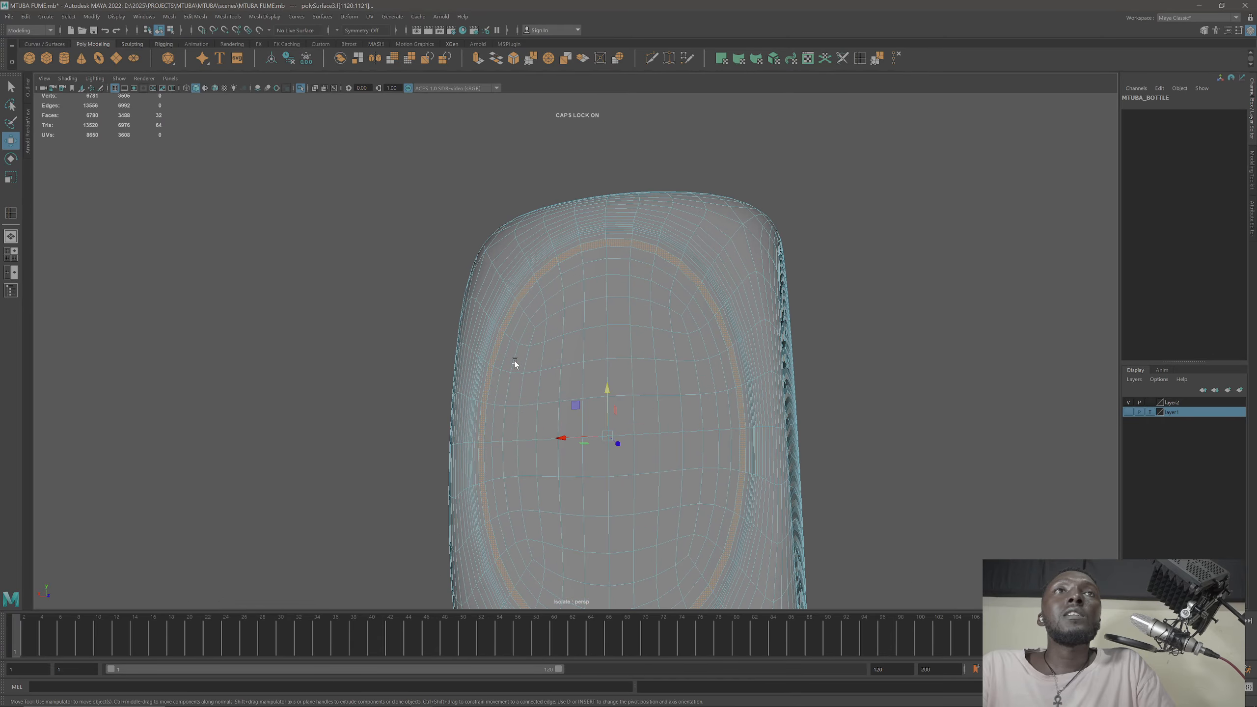
double_click(515, 332, "shift")
left_click_drag(519, 337, 532, 375, "alt")
Step: Add the two matching concentric face loops on the opposite wide panel to the selection, using the front view in wireframe
key("4")
key("space")
key("space")
key("space")
key("space")
middle_click_drag(603, 394, 608, 610, "alt")
middle_click_drag(583, 386, 543, 508, "alt")
key("4")
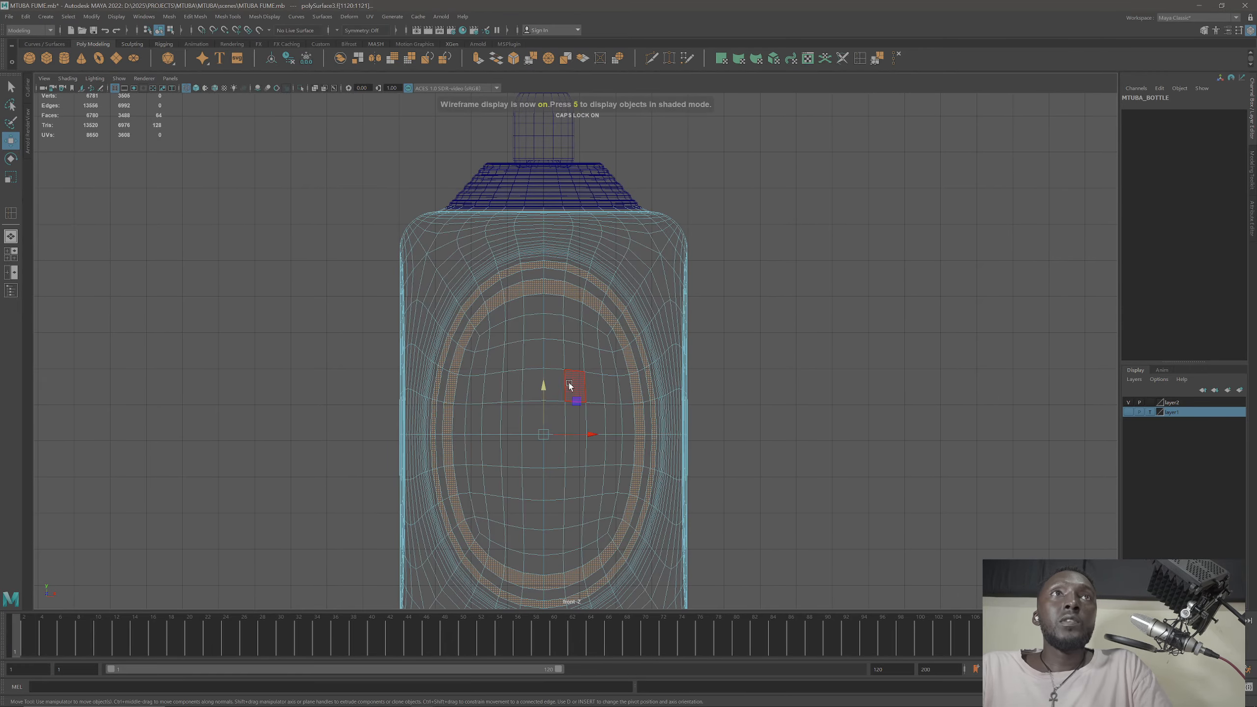
scroll(552, 319, "up", 3)
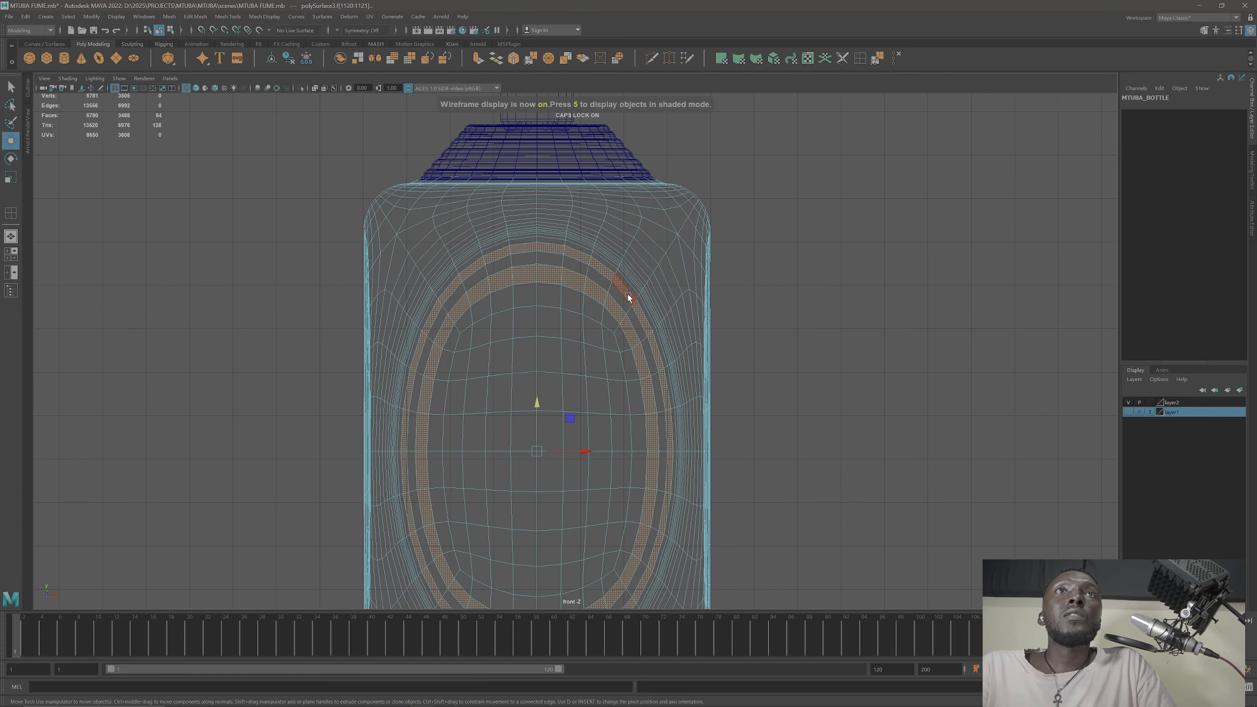
double_click(528, 247, "shift")
left_click(550, 275, "shift")
double_click(574, 281, "shift")
key("space")
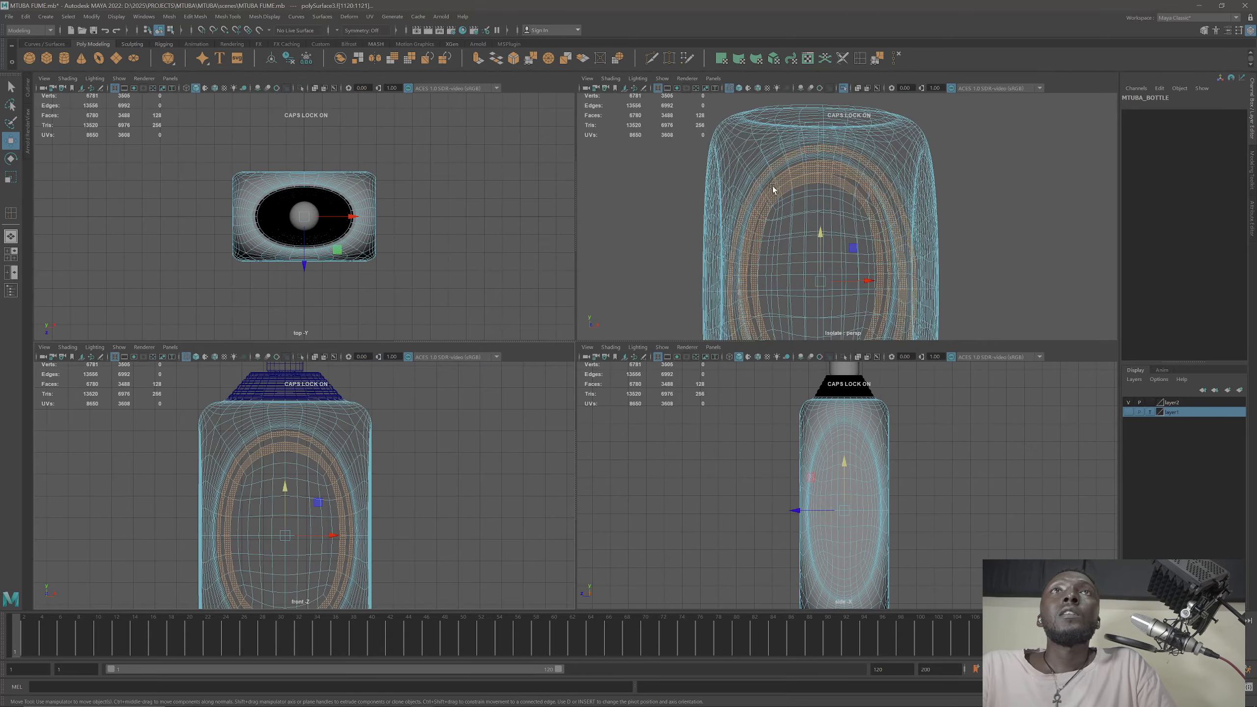
Step: Extrude the selected face loops on both wide panels in the shaded perspective view, and return to object selection
key("space")
key("5")
key("ctrl+e")
mouse_move(777, 188)
left_mouse_down("alt")
mouse_move(544, 236)
mouse_move(657, 246)
left_mouse_up("alt")
scroll(692, 201, "up", 1)
middle_click_drag(692, 202, 637, 262, "alt")
scroll(638, 263, "up", 2)
left_click_drag(638, 263, 613, 291, "alt")
key("q")
right_click_drag(613, 292, 640, 270)
Step: Turn on smooth mesh preview for the bottle body and check the new ring grooves on the wide panel
left_click_drag(643, 278, 541, 272, "alt")
key("3")
left_click(777, 246)
scroll(738, 289, "down", 5)
Step: Select two concentric face loops around the inner edge of one narrow side panel
left_click(544, 312)
right_click_drag(530, 250, 536, 276)
double_click(493, 279)
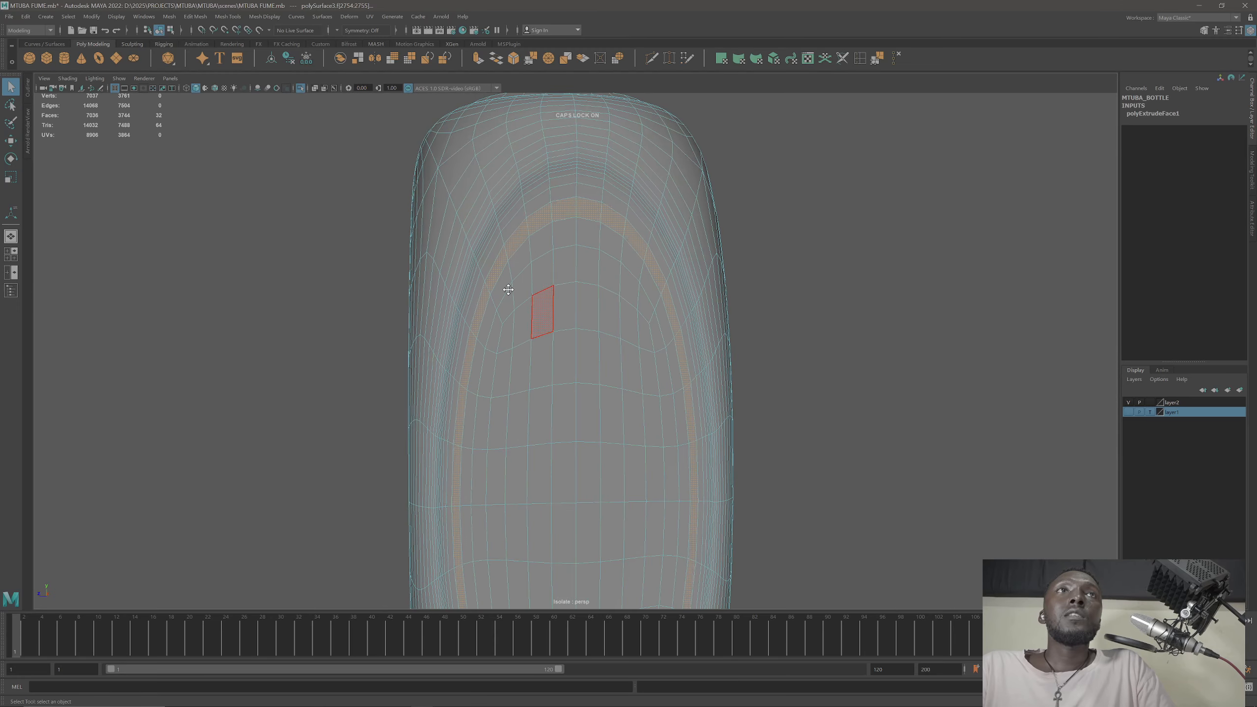
left_click_drag(509, 291, 510, 277, "alt")
left_click(484, 319)
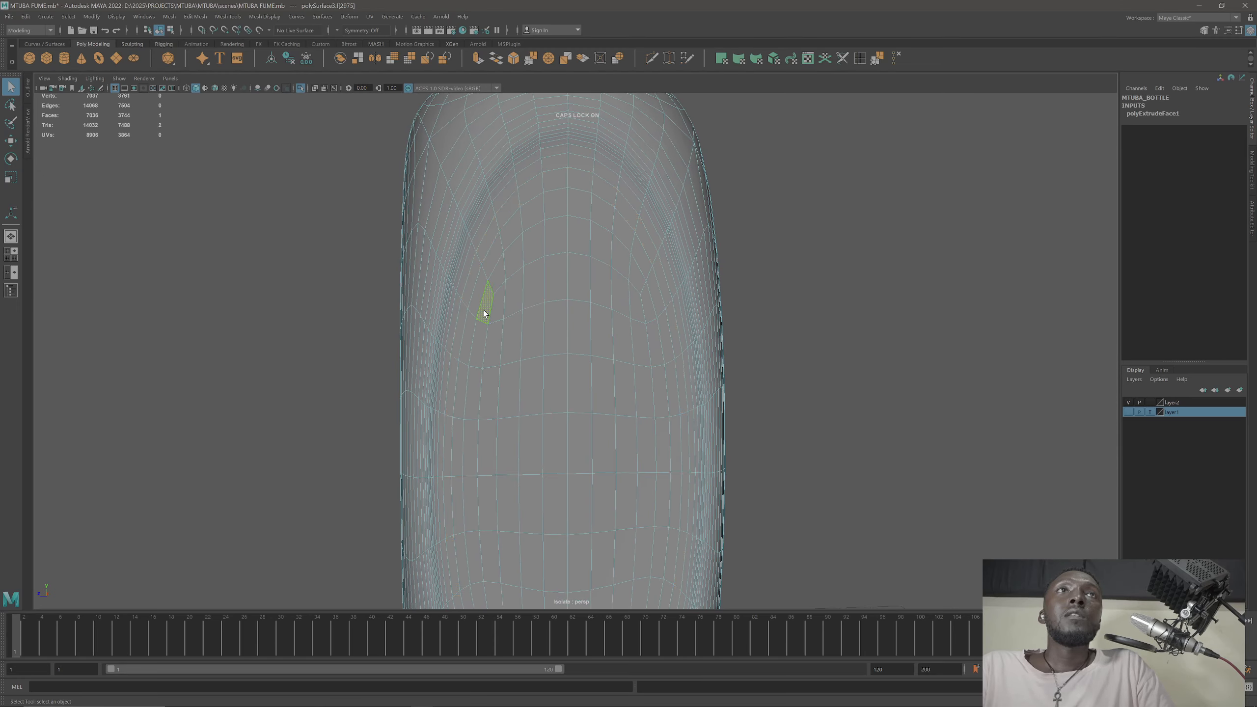
double_click(485, 244)
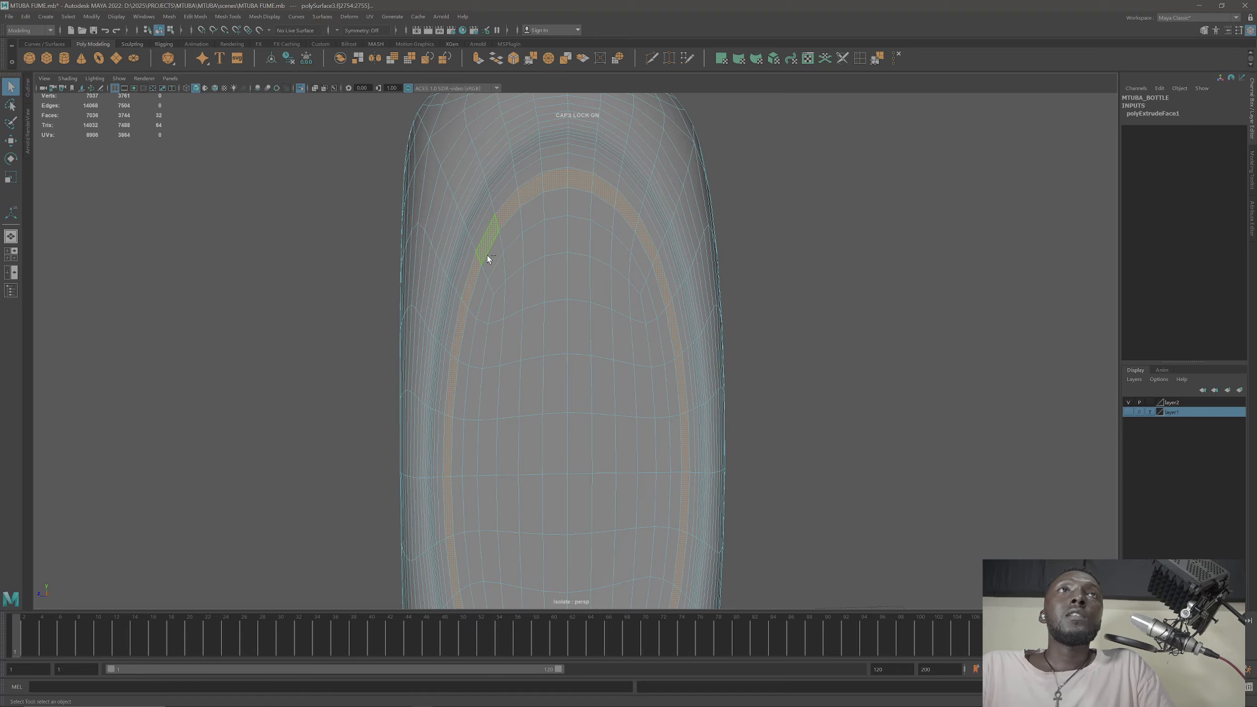
double_click(481, 340, "shift")
left_click_drag(549, 340, 570, 355, "alt")
Step: Examine the bottle's narrow panel in side-view wireframe and set the side pane to the back view to look for the opposite panel
key("space")
key("space")
scroll(602, 376, "up", 1)
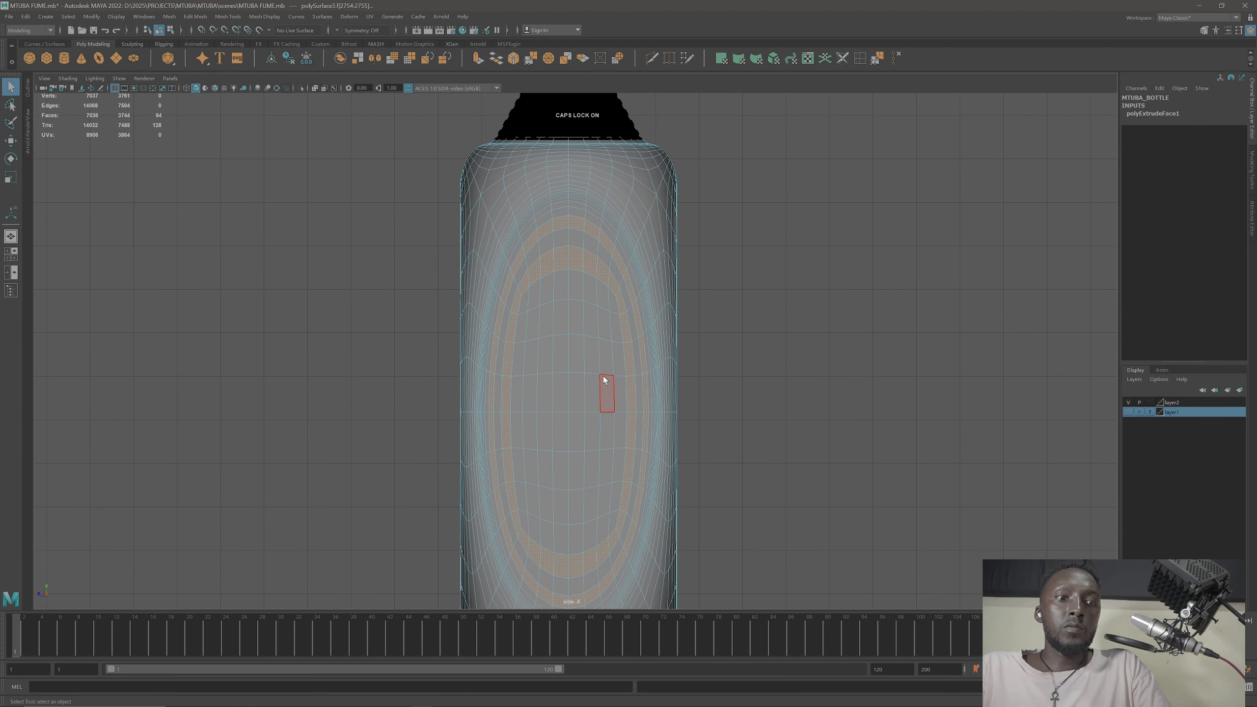
key("4")
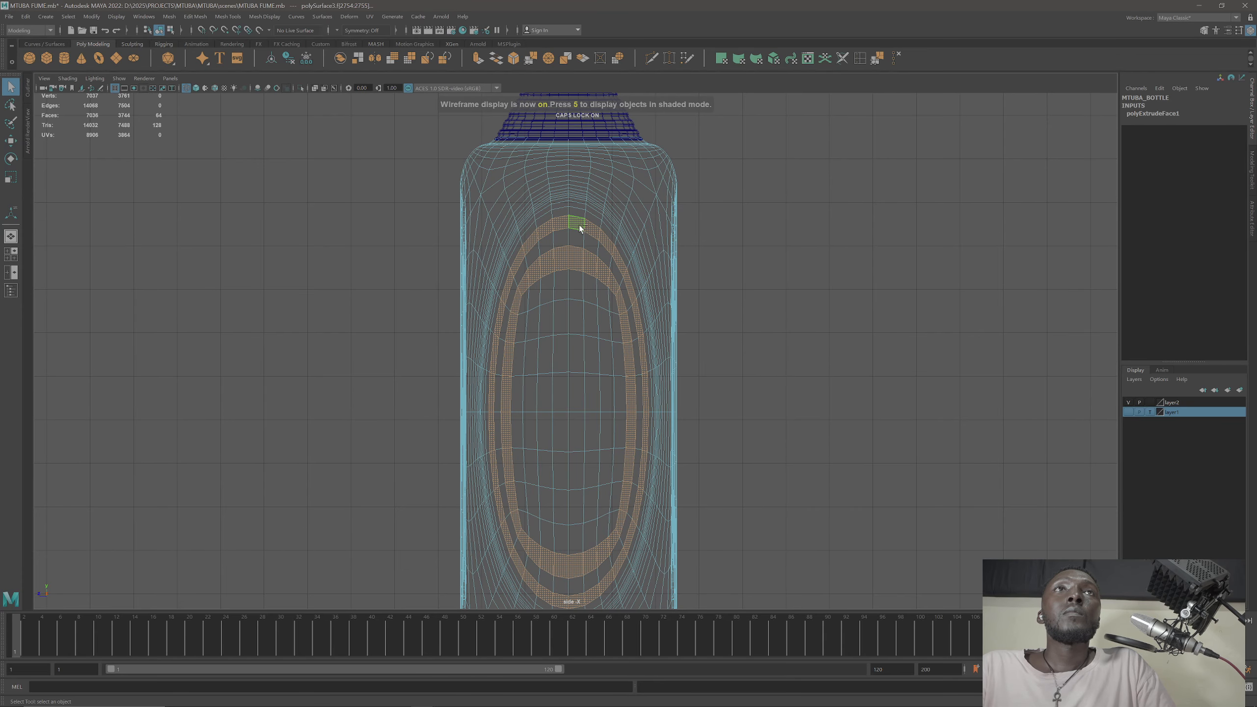
key("f")
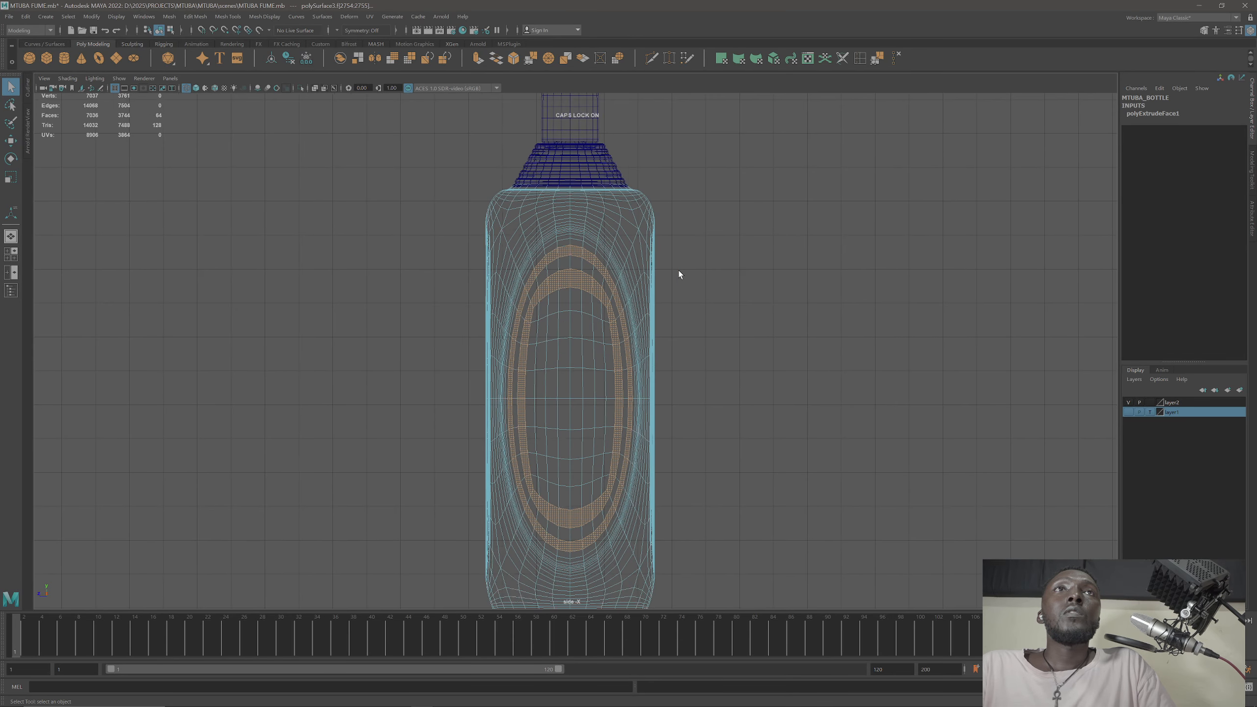
key("space")
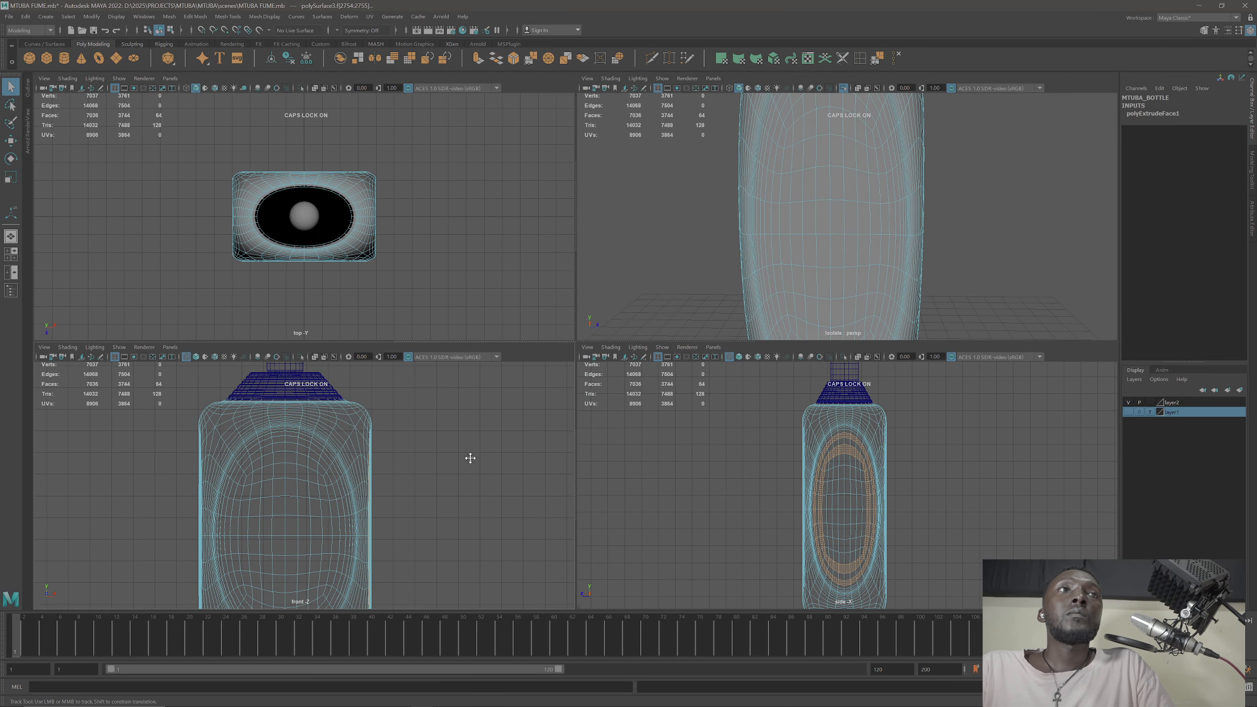
middle_click_drag(468, 457, 463, 401, "alt")
scroll(773, 447, "down", 3)
middle_click_drag(786, 445, 747, 436, "alt")
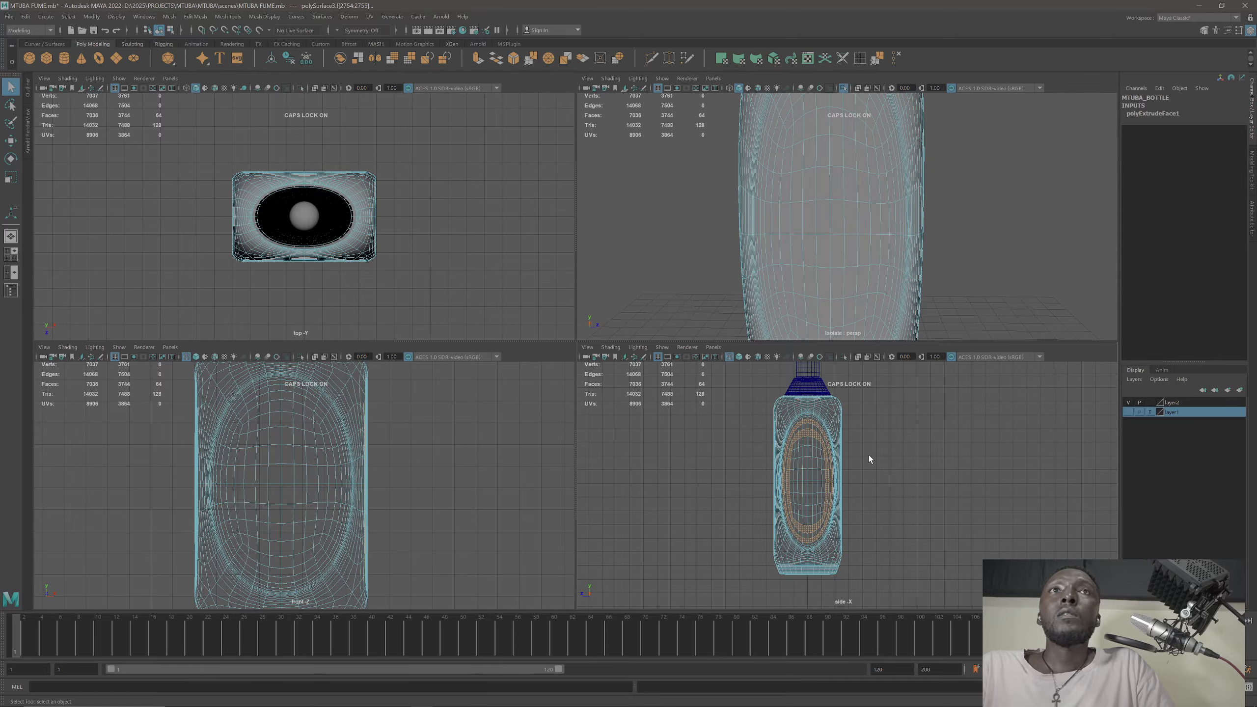
key("space")
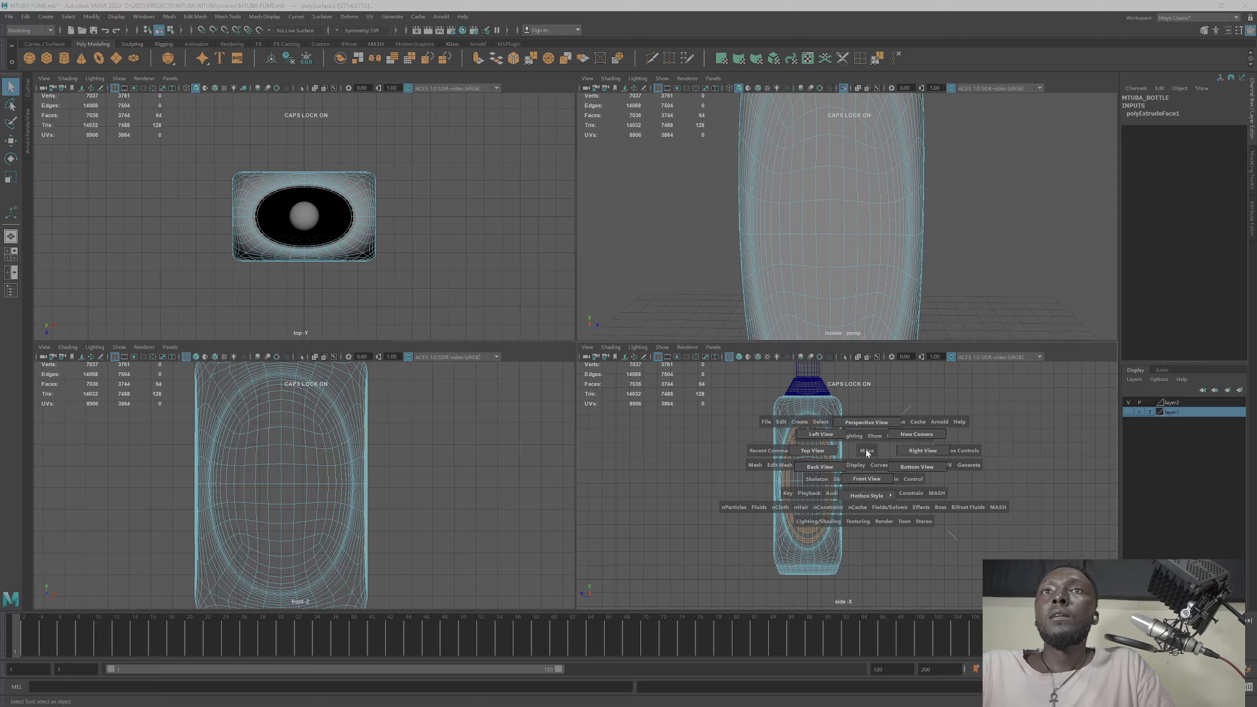
left_click(819, 467)
middle_click_drag(876, 405, 824, 432, "alt")
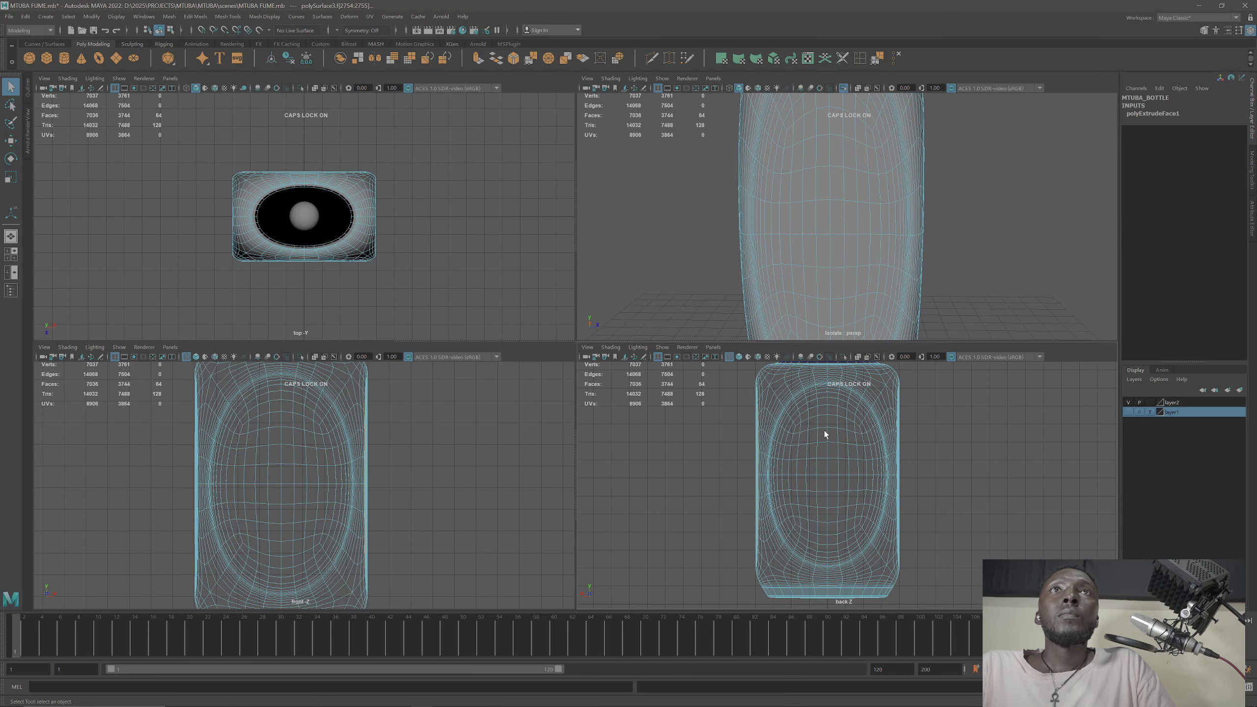
key("space")
left_click(410, 222)
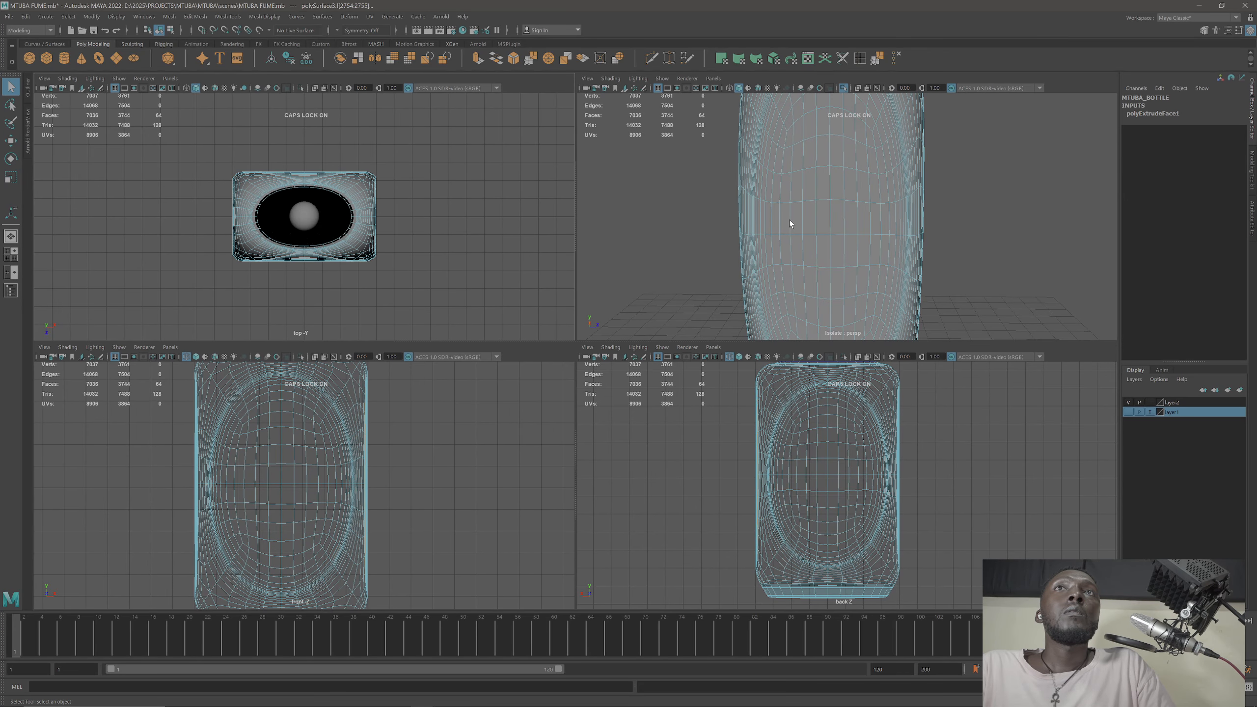
Step: Select two concentric face loops on the opposite narrow side panel in the shaded perspective view
key("space")
mouse_move(772, 224)
left_mouse_down("alt")
mouse_move(592, 269)
mouse_move(583, 256)
mouse_move(574, 275)
mouse_move(623, 275)
left_mouse_up("alt")
scroll(560, 257, "down", 6)
key("4")
scroll(575, 276, "up", 4)
middle_click_drag(668, 257, 594, 325, "alt")
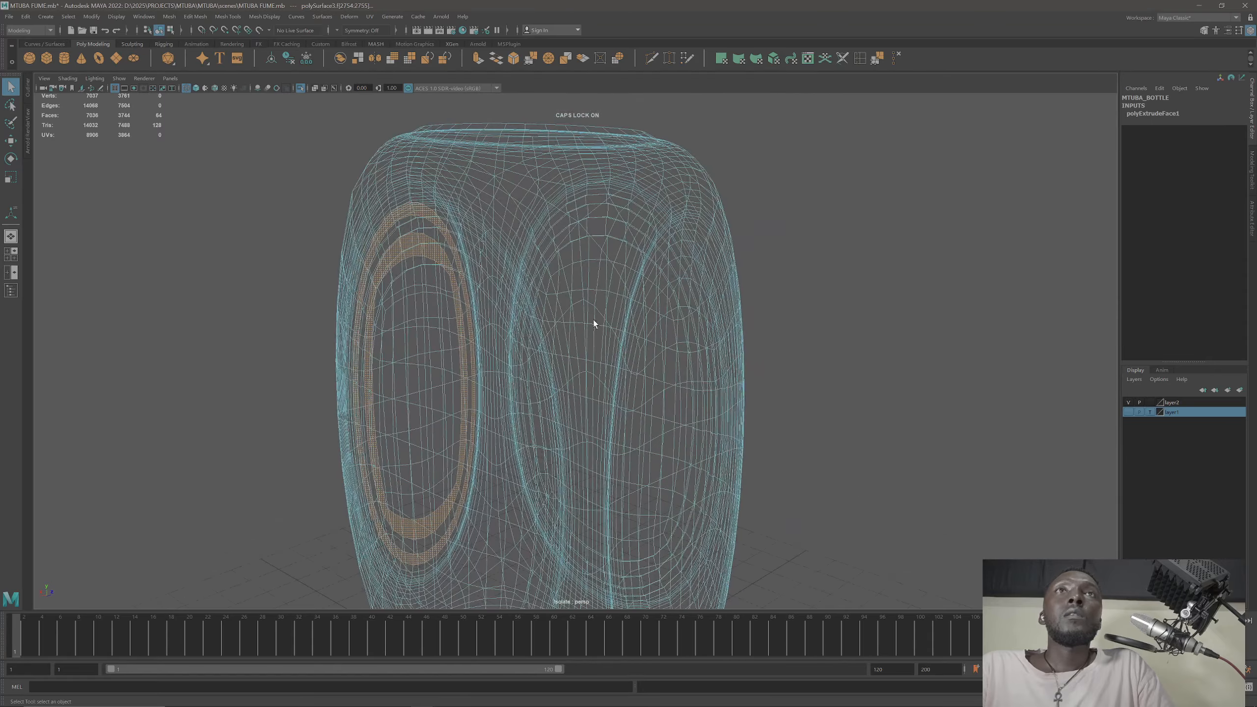
mouse_move(682, 289)
left_mouse_down("alt")
mouse_move(654, 276)
mouse_move(521, 301)
mouse_move(520, 283)
left_mouse_up("alt")
key("5")
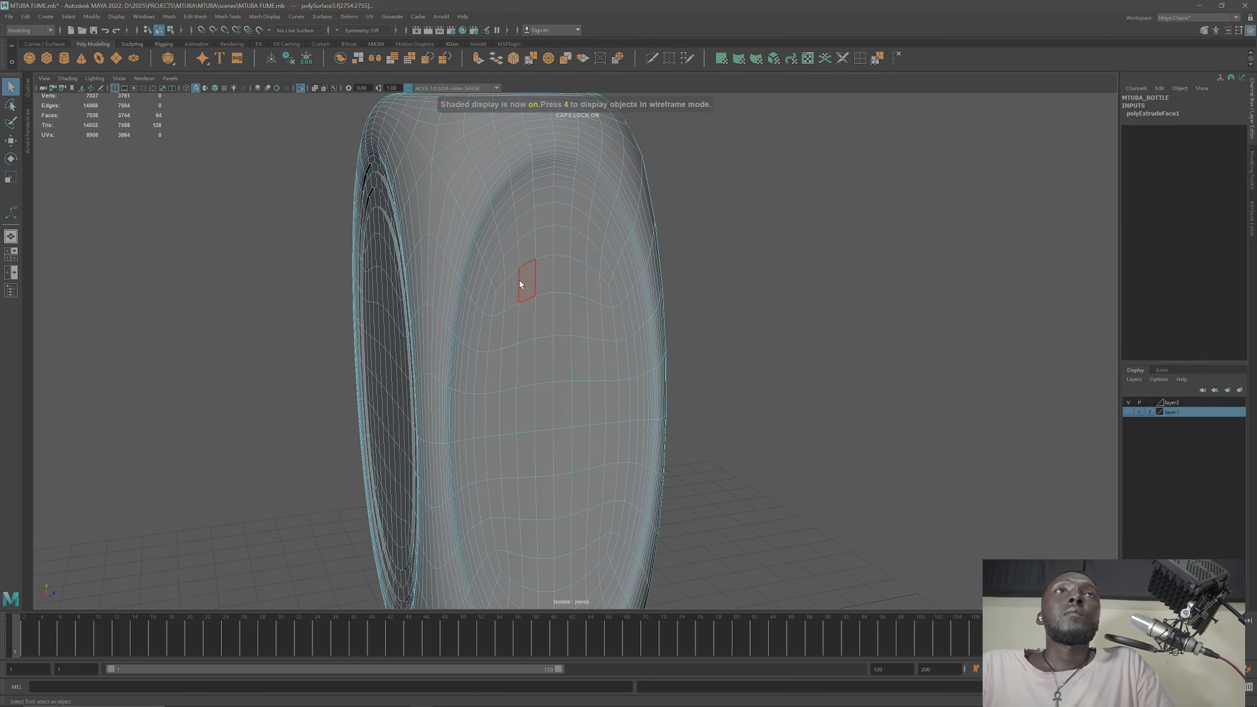
double_click(491, 283)
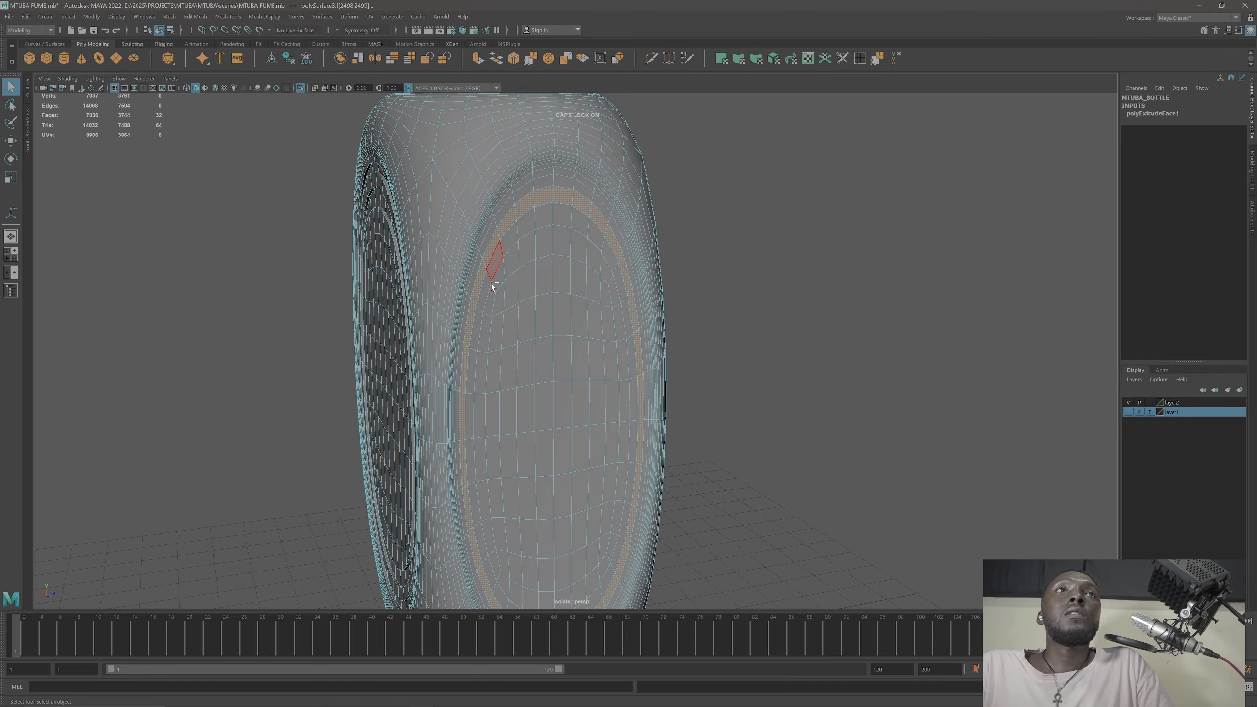
double_click(497, 281, "shift")
Step: Add the two matching face loops on the other narrow side panel to the selection
left_click_drag(706, 319, 505, 304, "alt")
double_click(713, 283, "shift")
double_click(703, 283, "shift")
left_click_drag(741, 329, 510, 275, "alt")
scroll(600, 330, "down", 3)
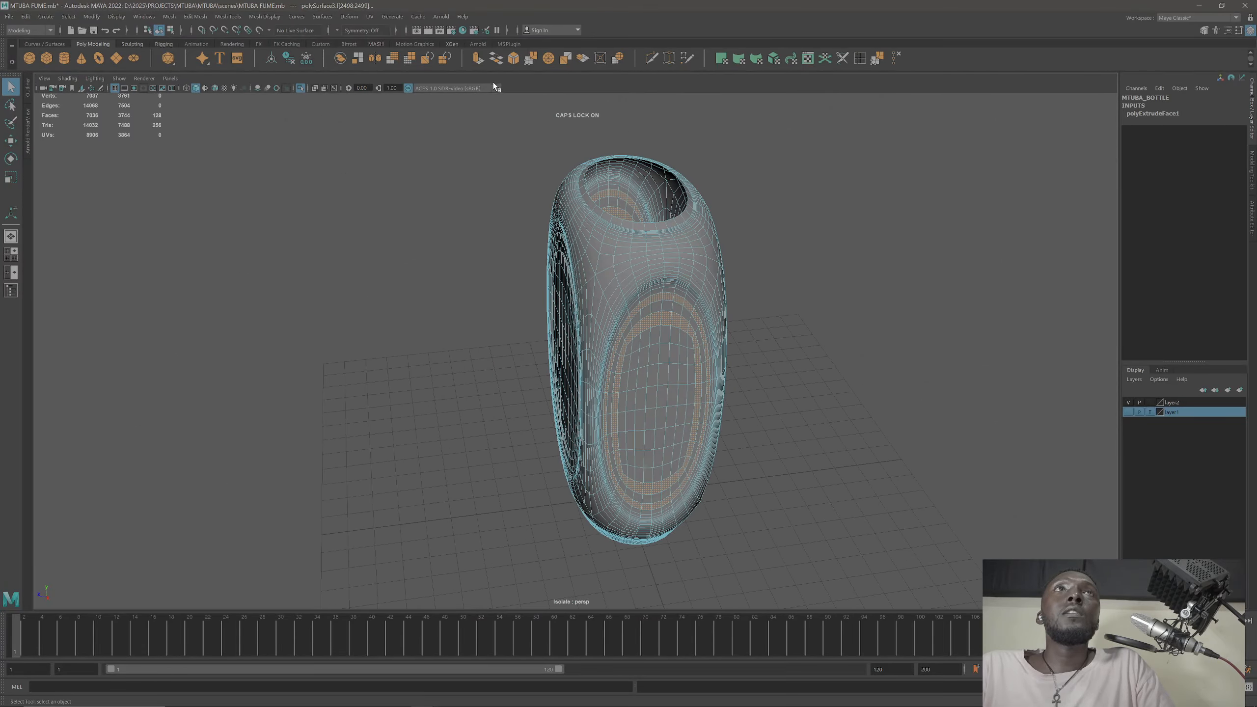
Step: Extrude the face loops on both narrow panels inward by a local Z translation of about -0.056, and return to object selection
left_click(479, 59)
left_click_drag(554, 336, 638, 307, "alt")
scroll(638, 356, "up", 6)
middle_click_drag(638, 445, 618, 277, "alt")
left_click_drag(654, 463, 646, 459)
key("F8")
key("q")
left_click_drag(585, 246, 553, 299, "alt")
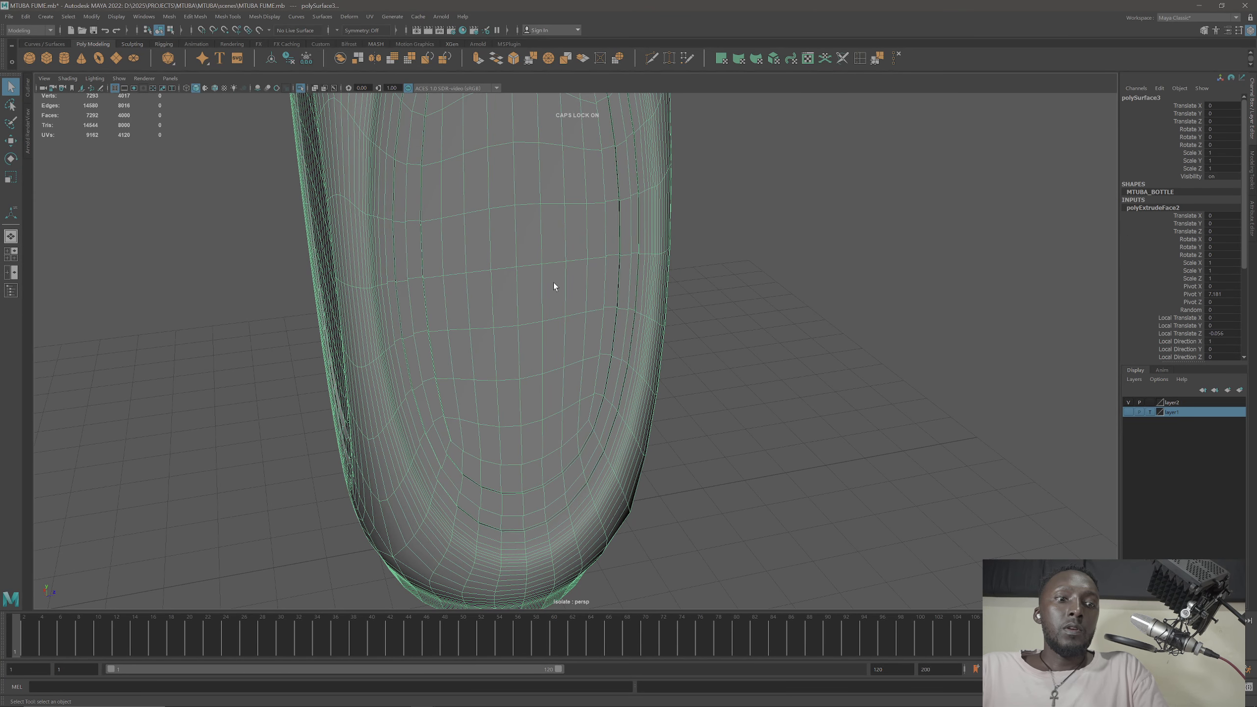
Step: Turn on smooth mesh preview for the grooved bottle body and end its isolation to show the whole perfume bottle
key("3")
left_click(735, 316)
left_click_drag(736, 334, 604, 390, "alt")
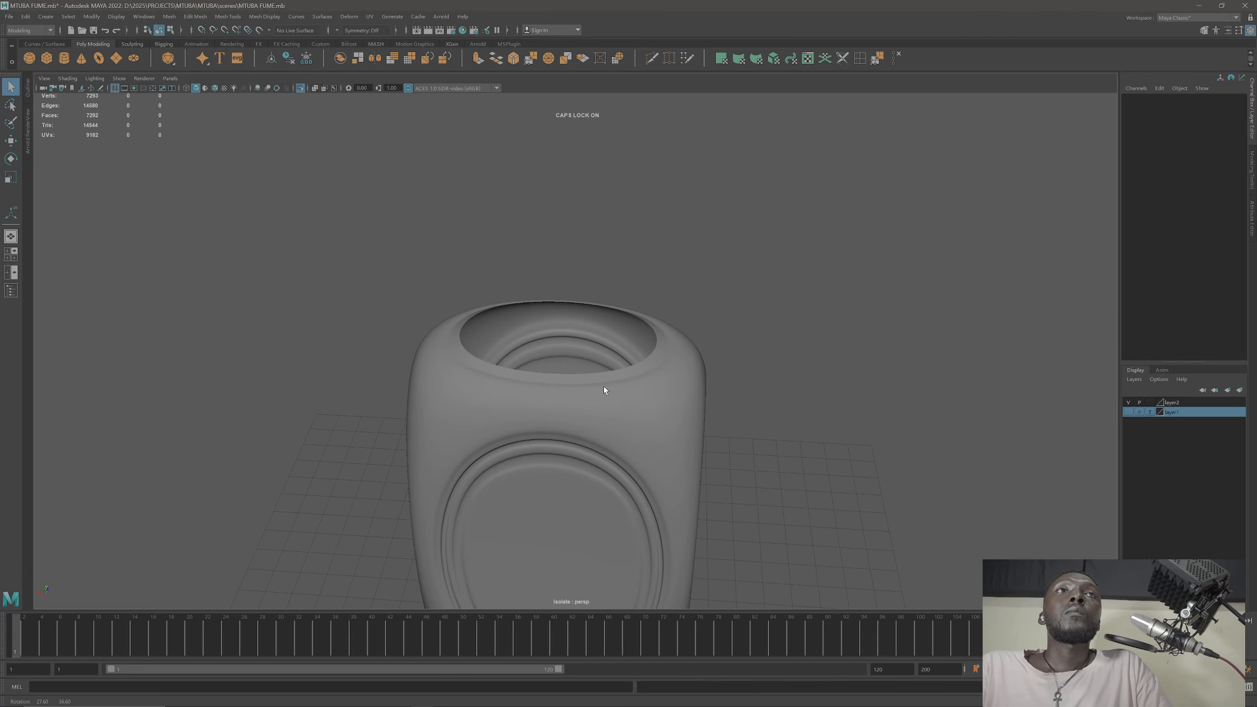
left_click(300, 89)
left_click_drag(586, 306, 732, 298, "alt")
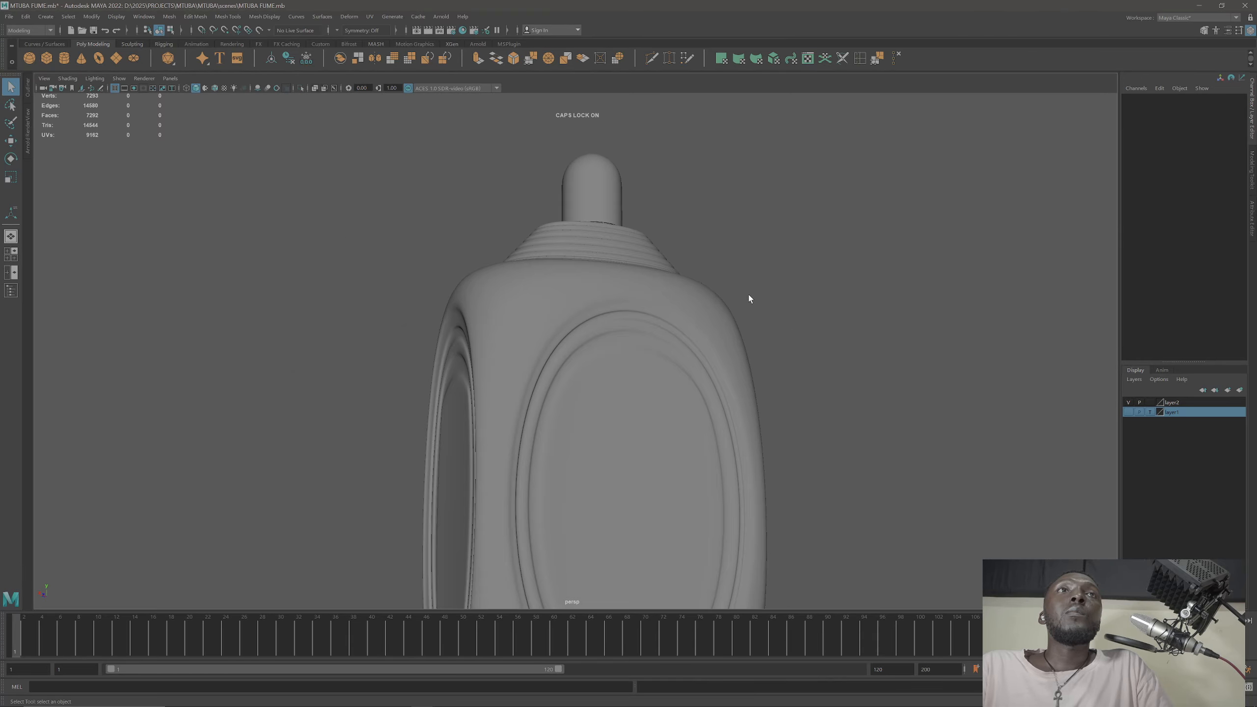
scroll(645, 410, "down", 6)
left_click_drag(598, 365, 759, 369, "alt")
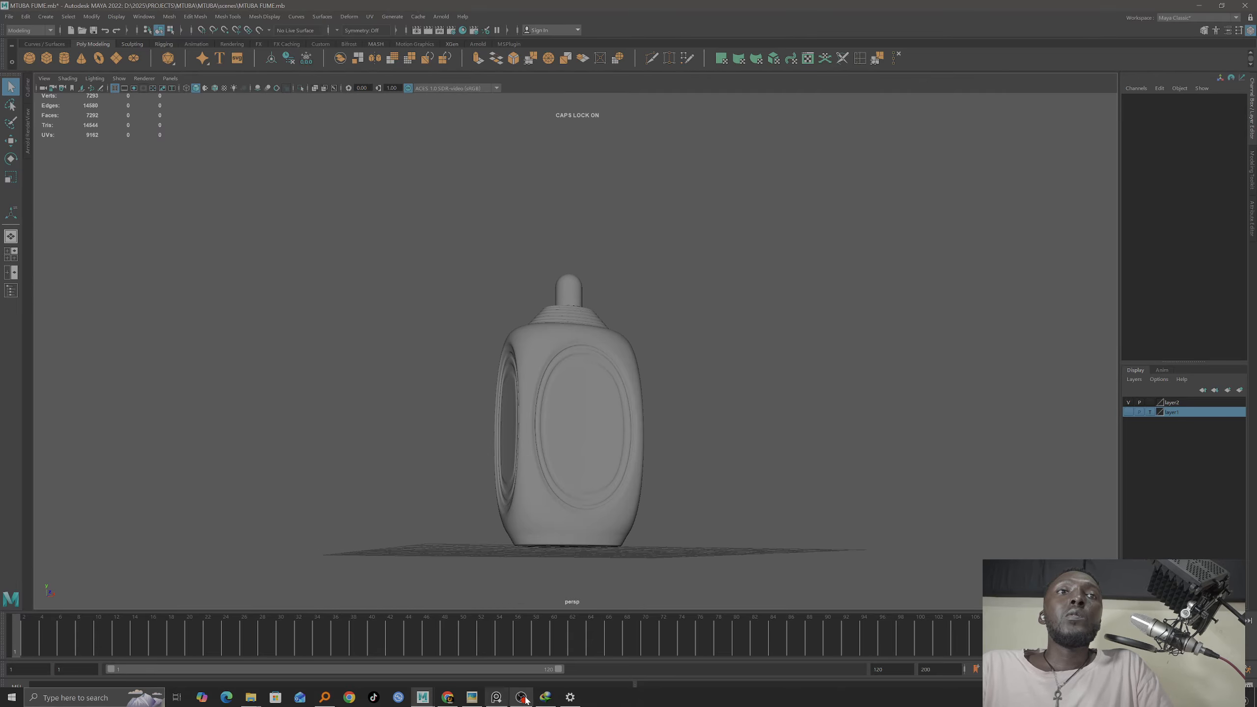
Step: Switch to the photo viewer and examine the reference image of the MTUBA box and bottle
left_click(475, 699)
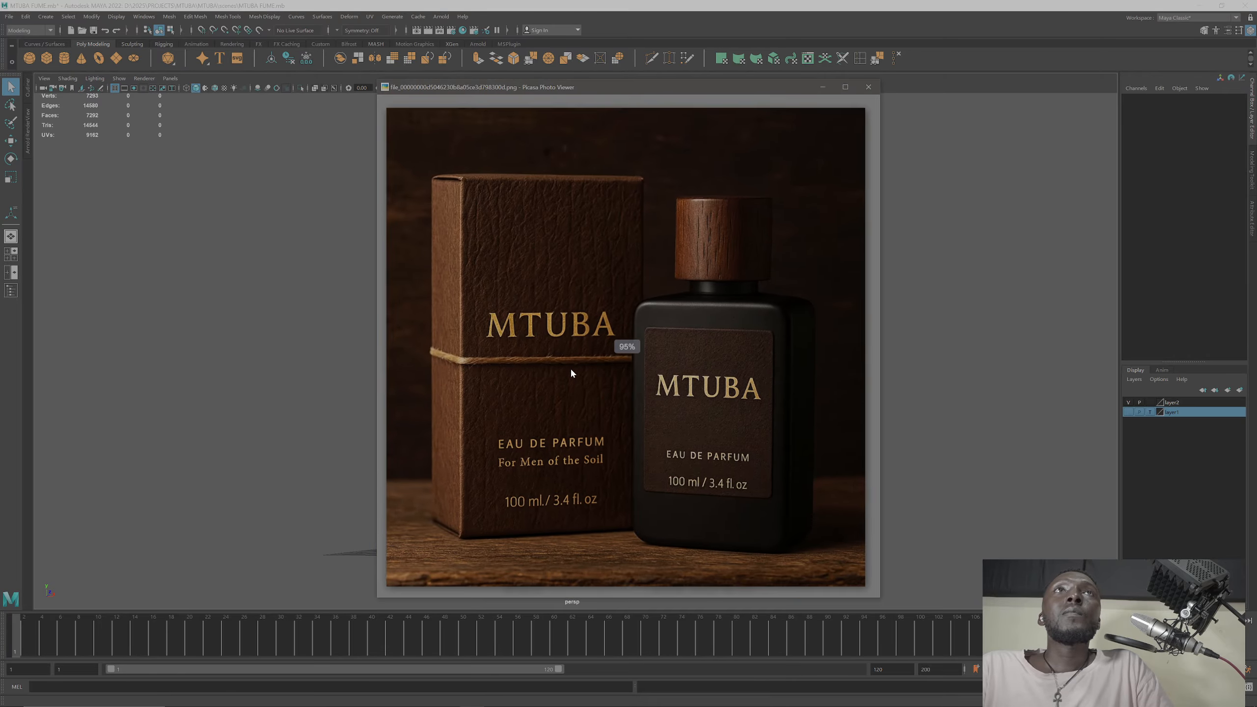
scroll(570, 366, "down", 5)
scroll(571, 362, "up", 3)
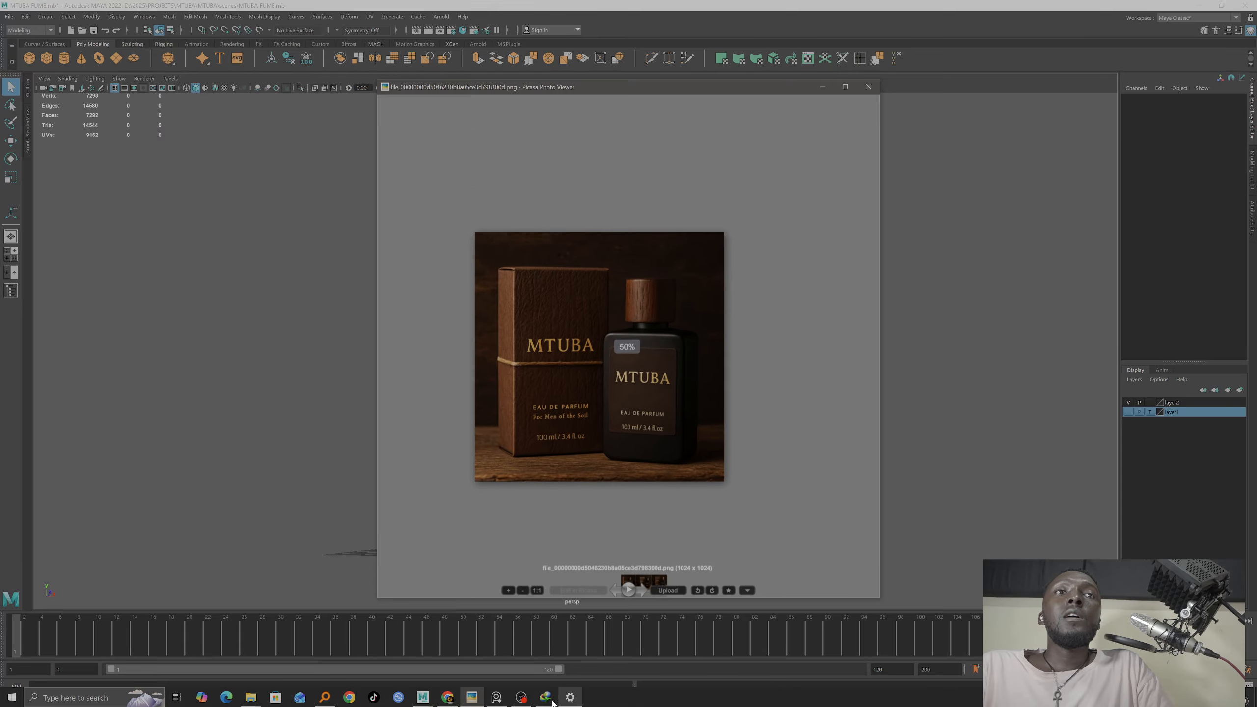
Step: Switch to the mtuba reference board, maximize it, and look over the collected perfume and product images
left_click(494, 700)
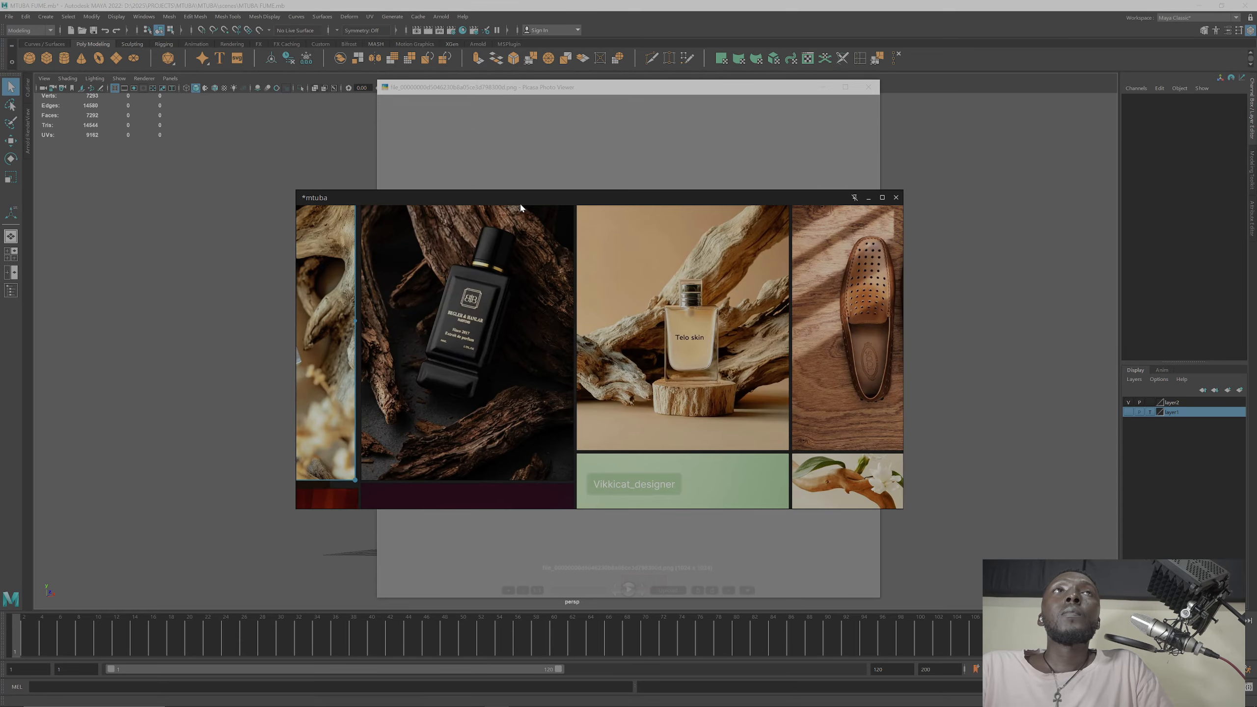
left_click(880, 198)
scroll(623, 293, "down", 6)
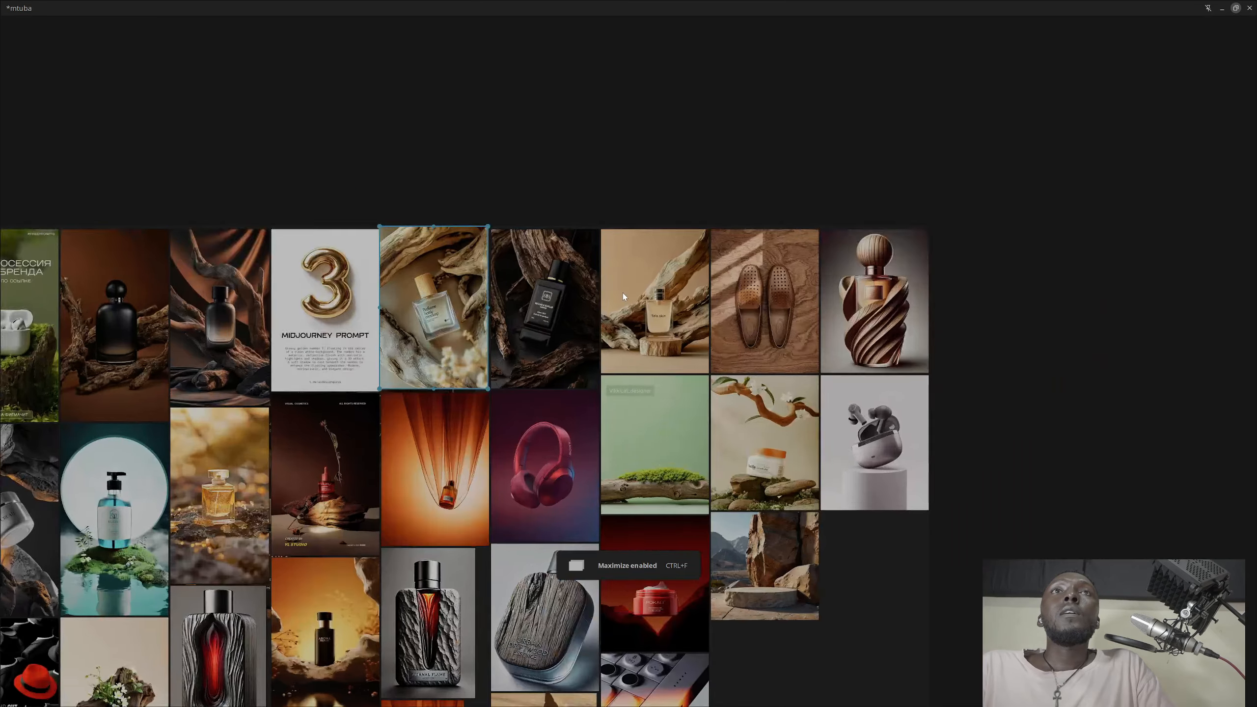
scroll(477, 544, "up", 1)
scroll(478, 544, "up", 2)
middle_click_drag(324, 420, 472, 411)
scroll(471, 411, "up", 2)
scroll(472, 410, "down", 1)
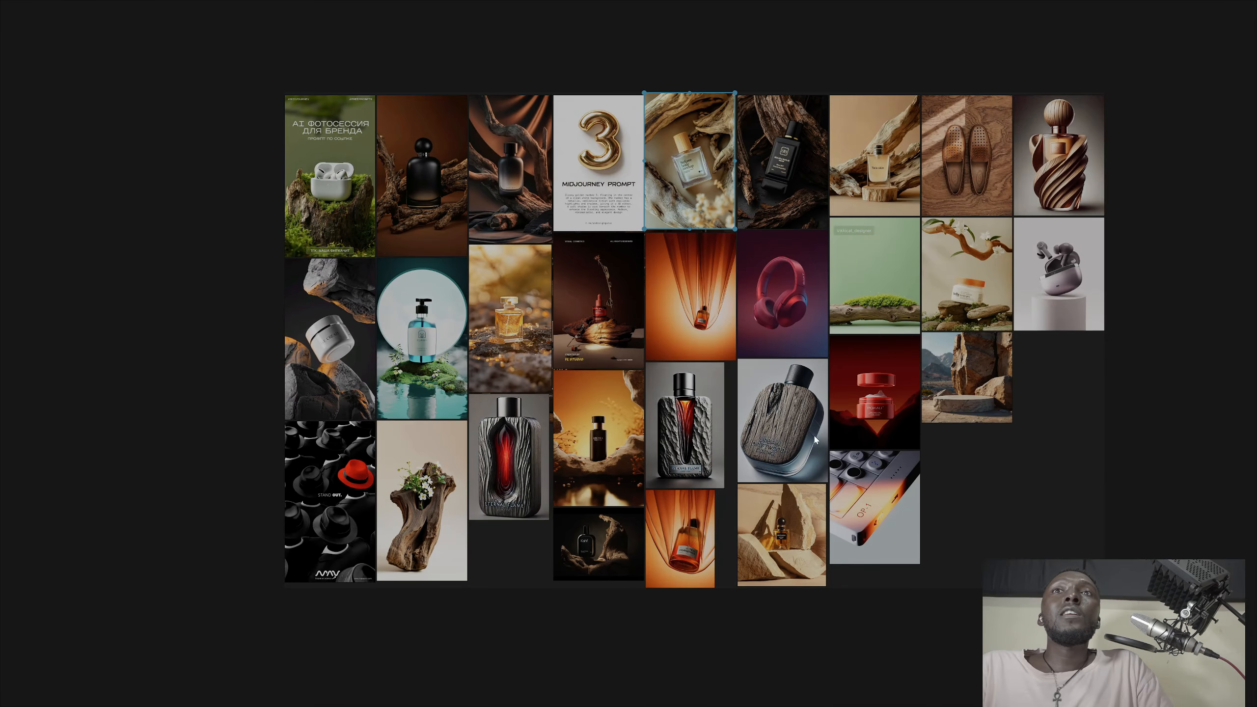
middle_click_drag(755, 382, 849, 379)
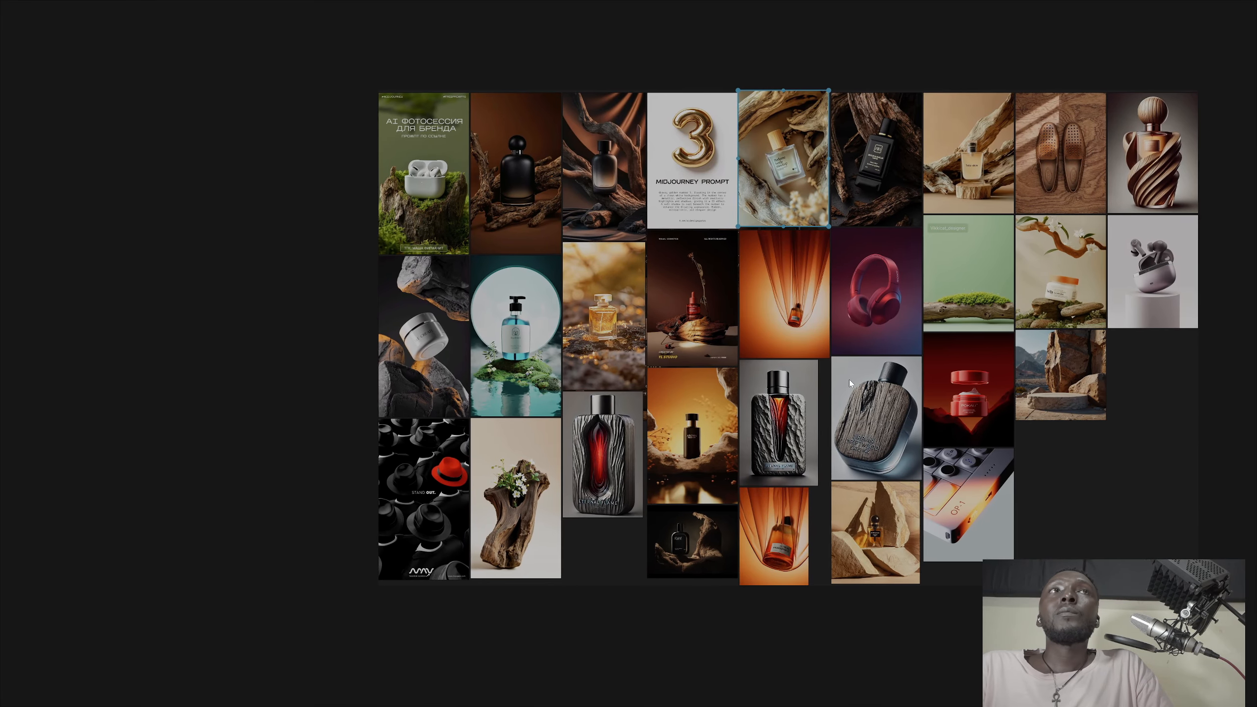
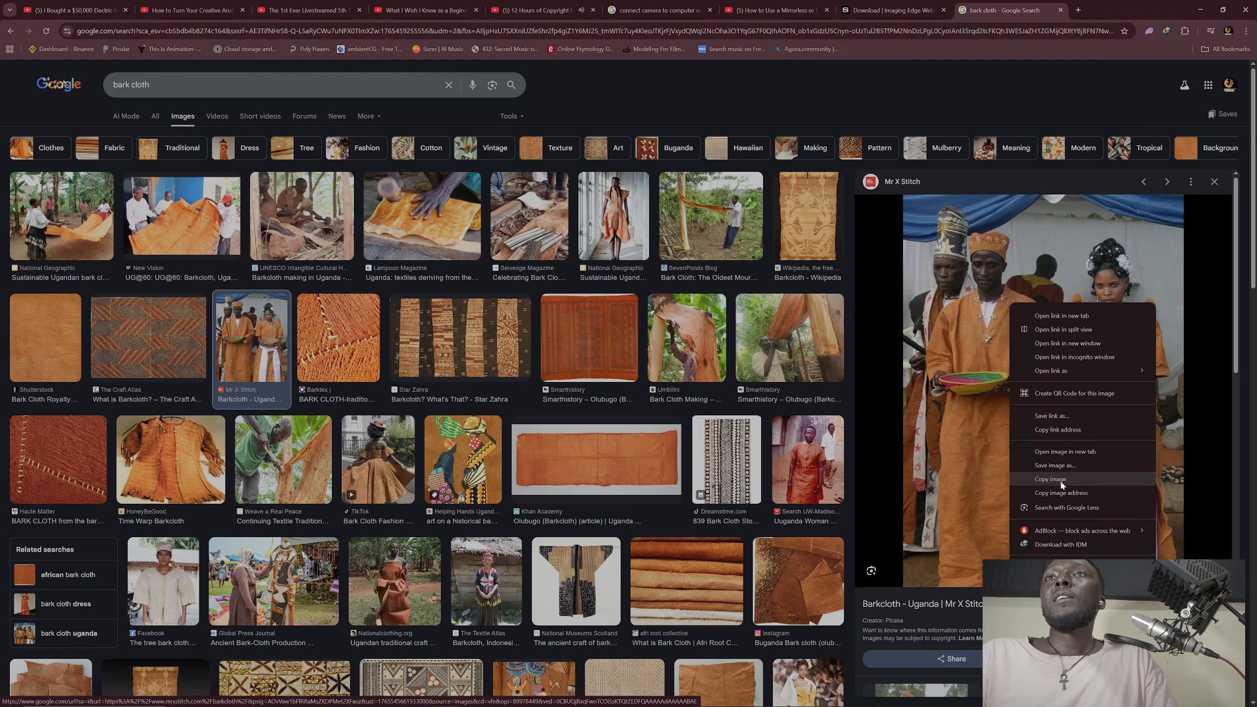
Step: Copy the Mr X Stitch photo of people in Ugandan bark cloth garments and paste it into the PureRef board beside the product references
left_click(1050, 479)
left_click(516, 697)
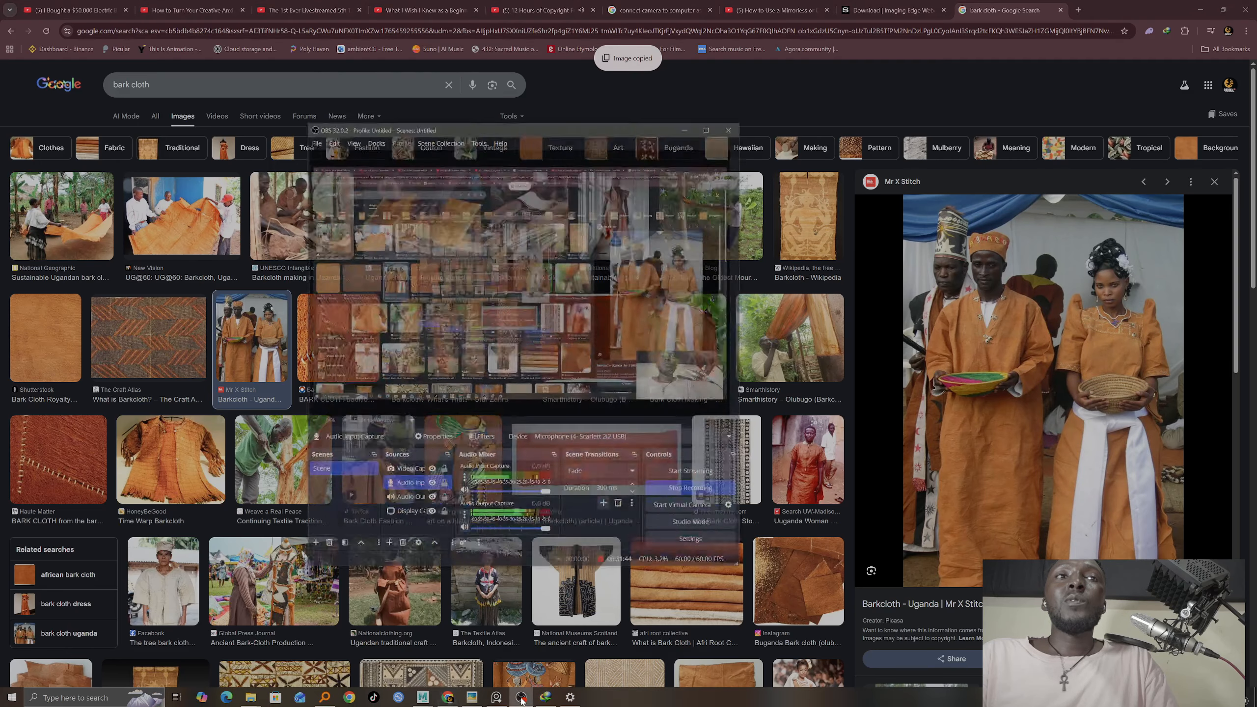
left_click(516, 696)
scroll(637, 440, "down", 5)
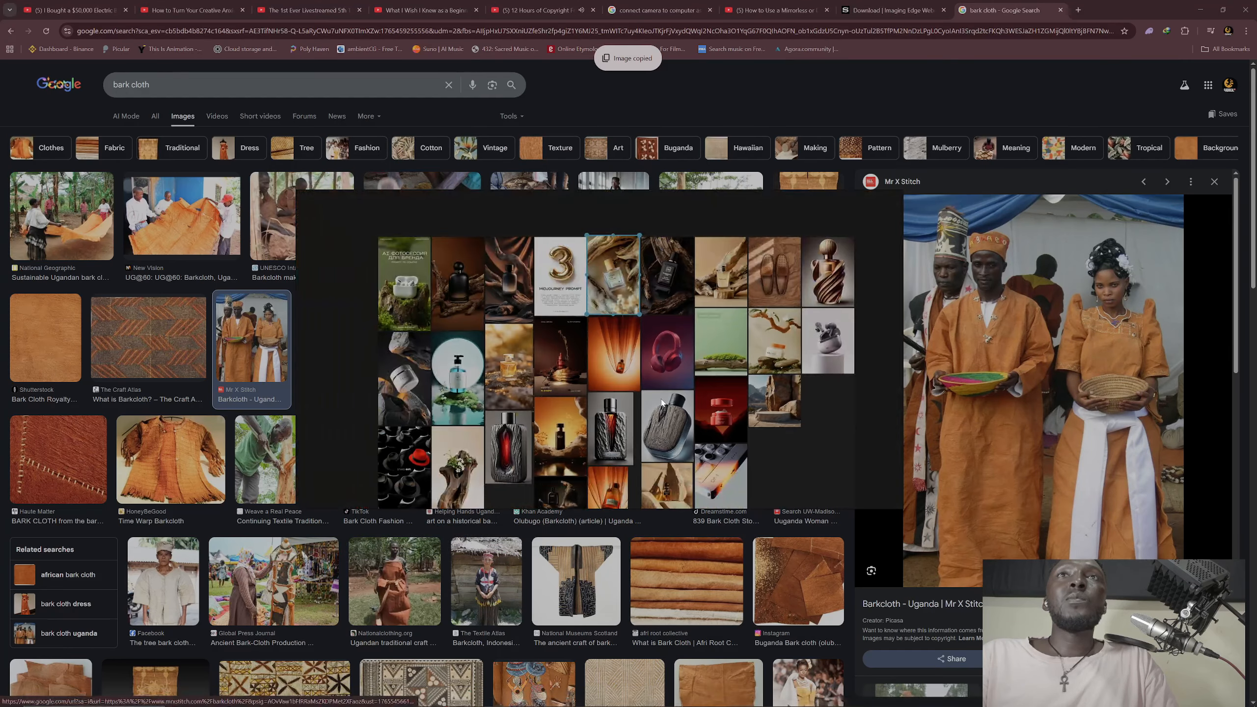
right_click(681, 286)
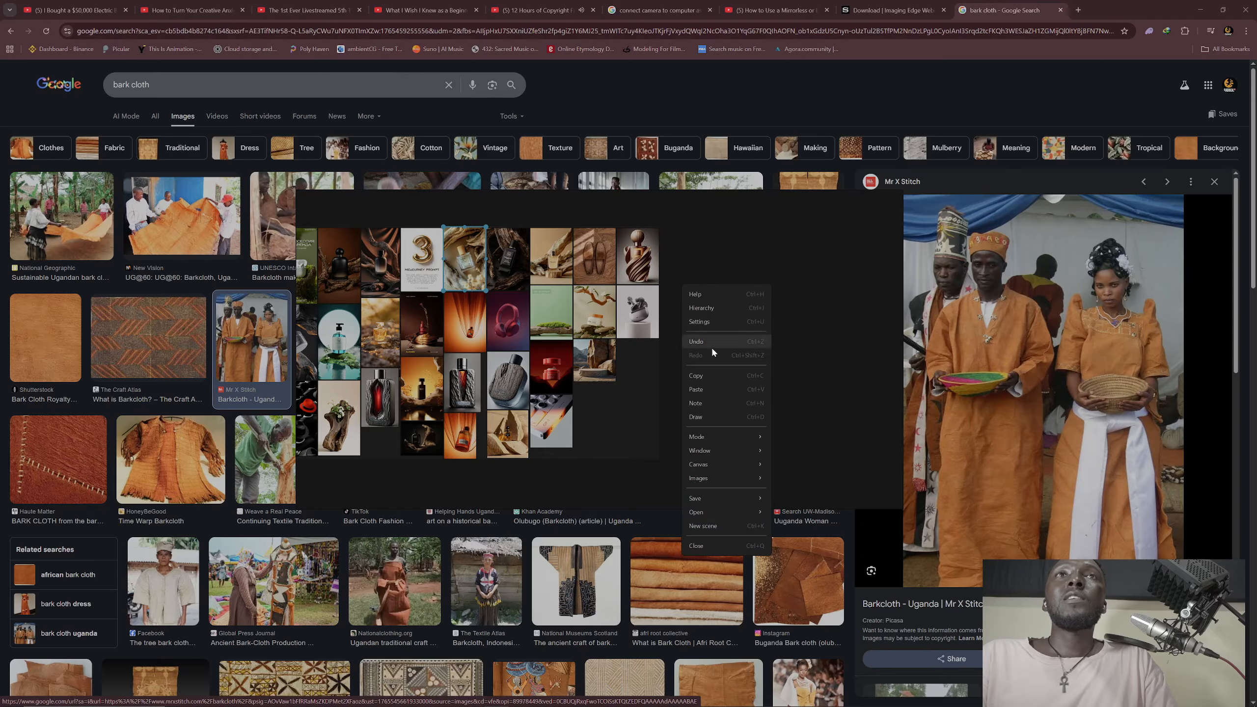
left_click(702, 389)
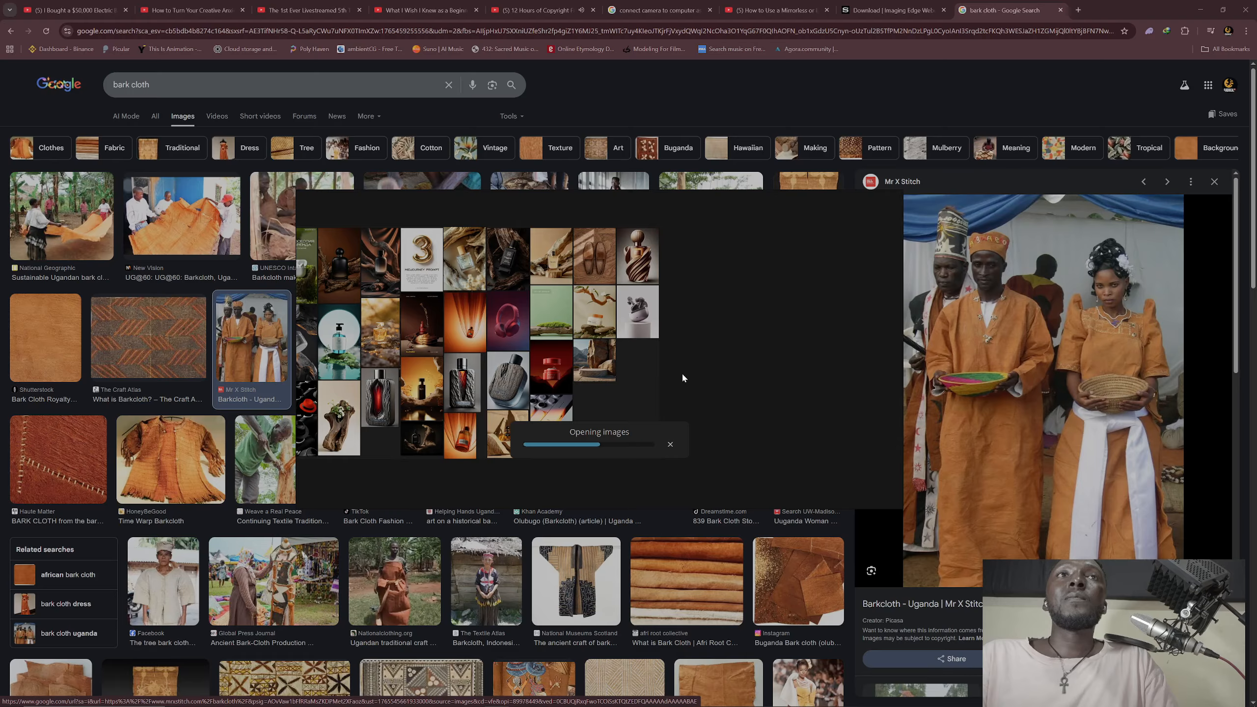
scroll(689, 285, "up", 5)
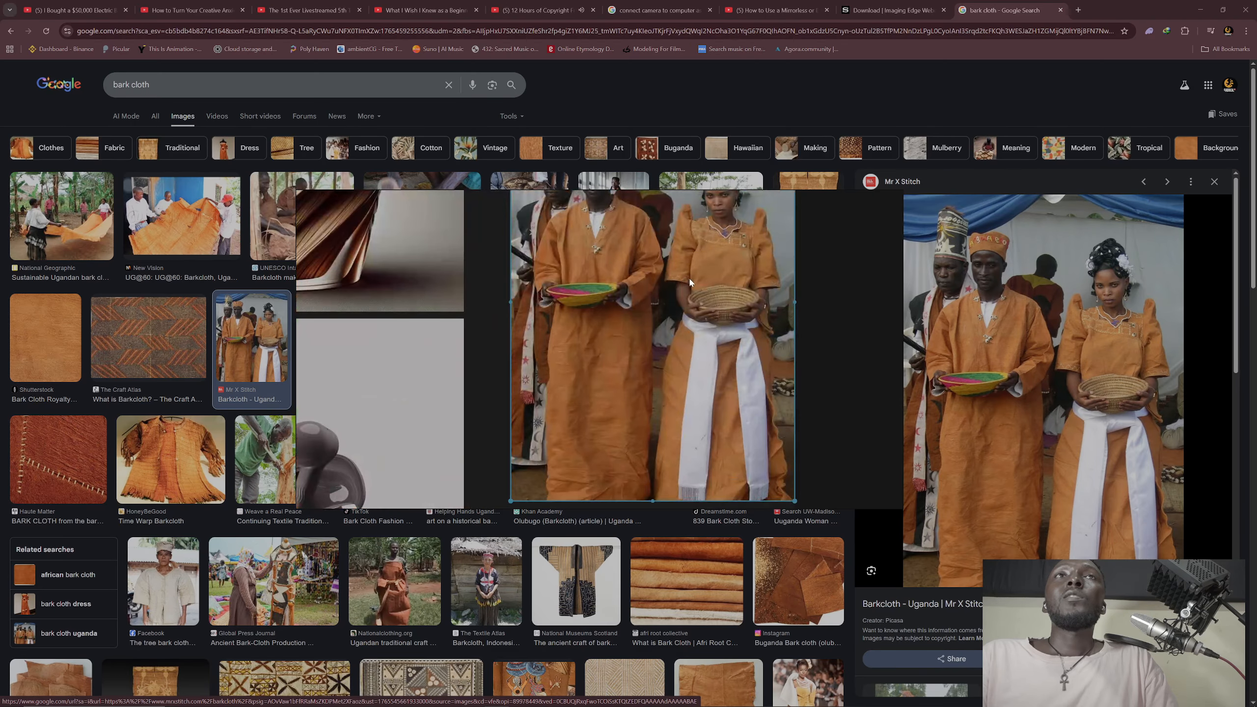
scroll(690, 282, "down", 4)
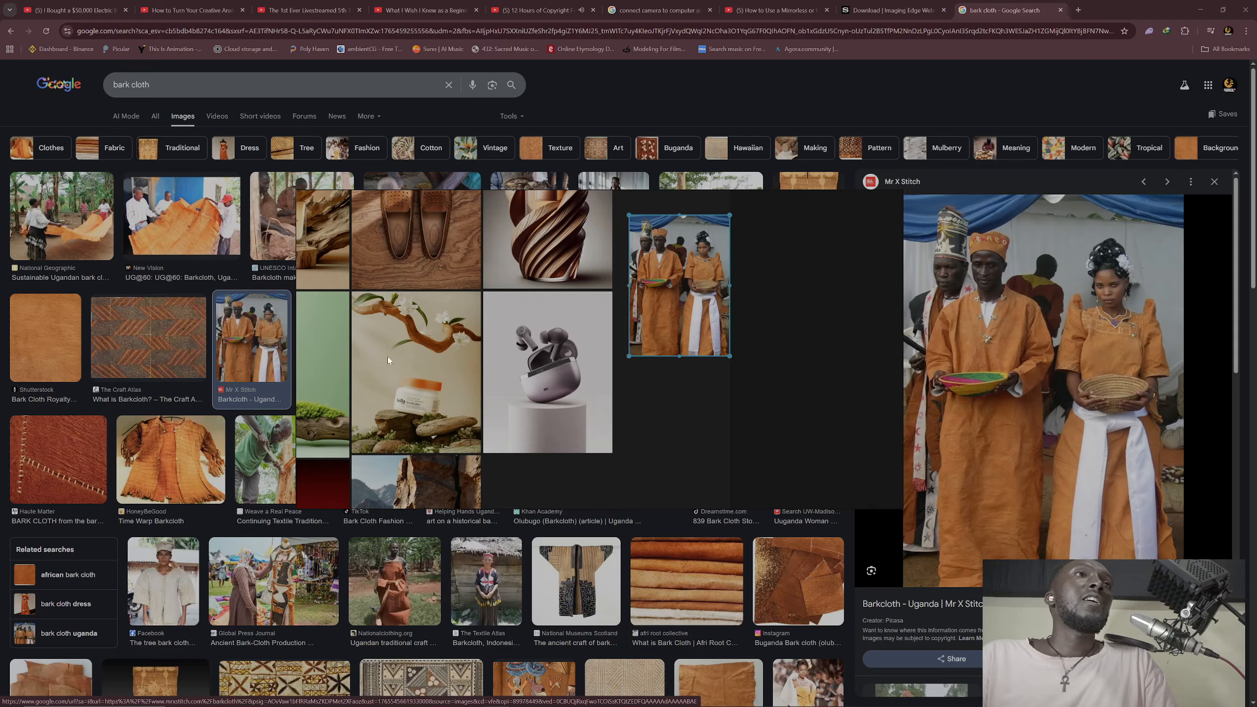
Step: Preview the Afri Root Collective stacked bark cloth image, browse its related images, and open the Smarthistory Olubugo (Barkcloth) image
left_click(687, 594)
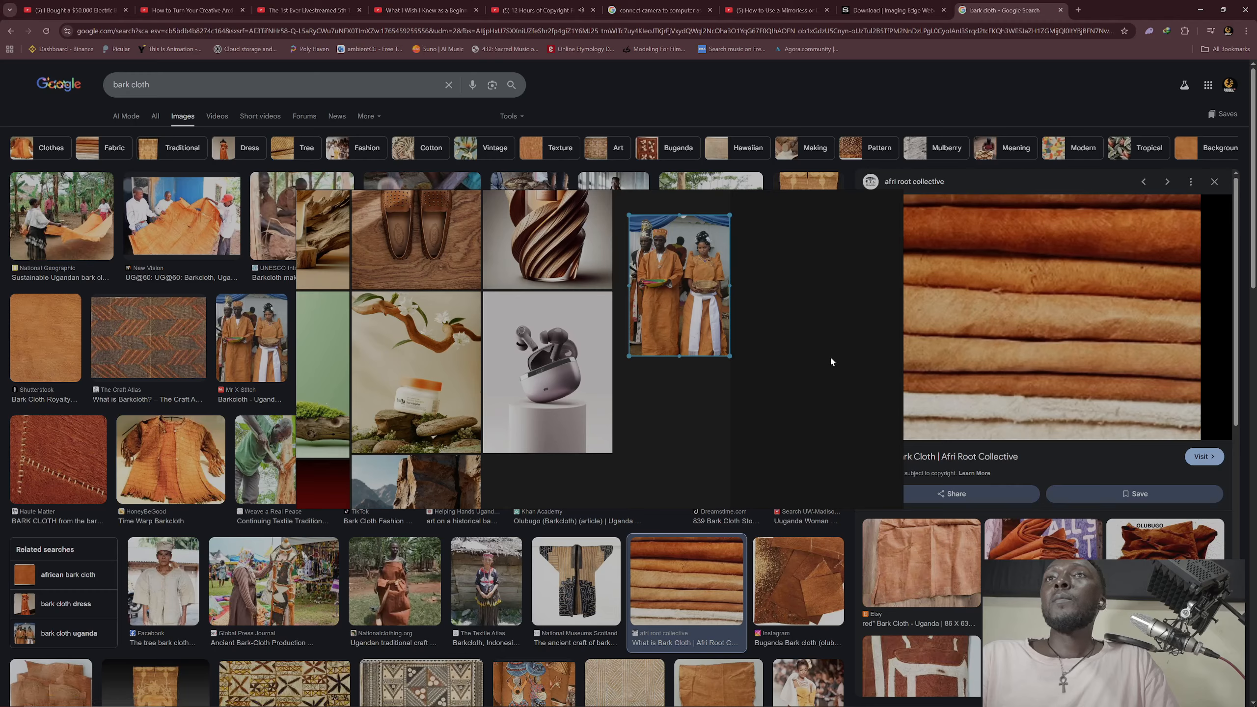
scroll(1001, 342, "down", 3)
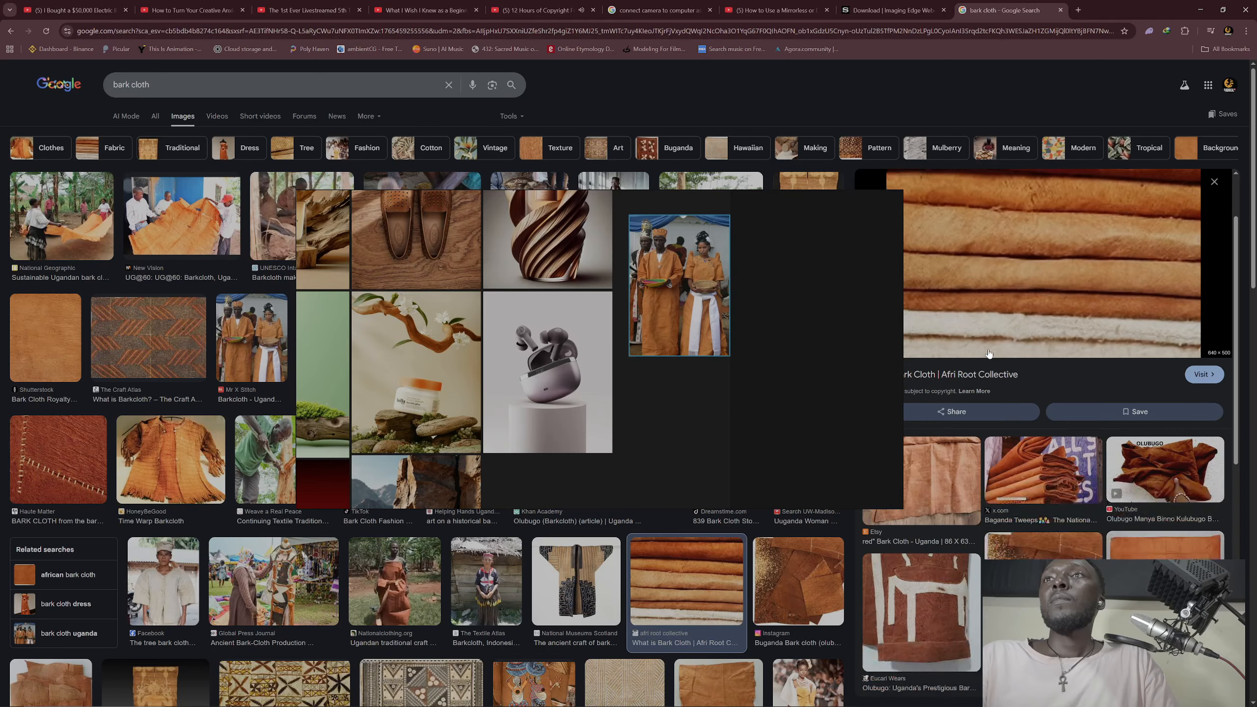
scroll(1000, 342, "down", 1)
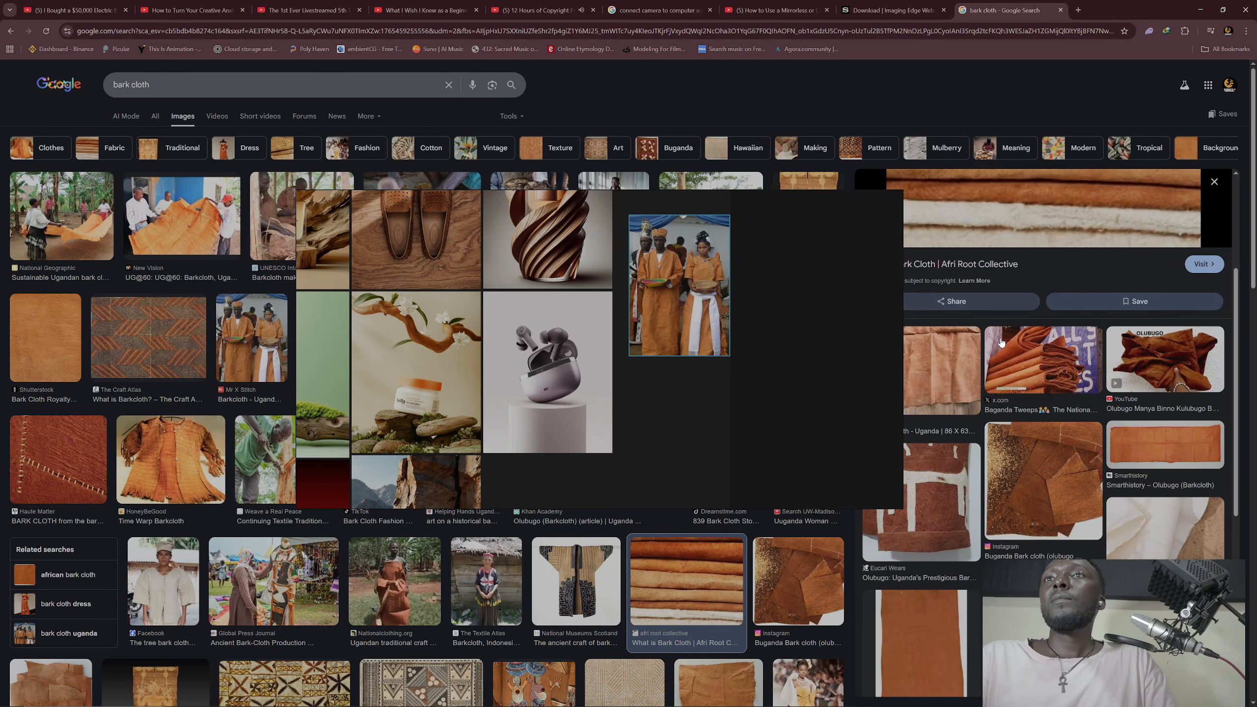
left_click(1143, 440)
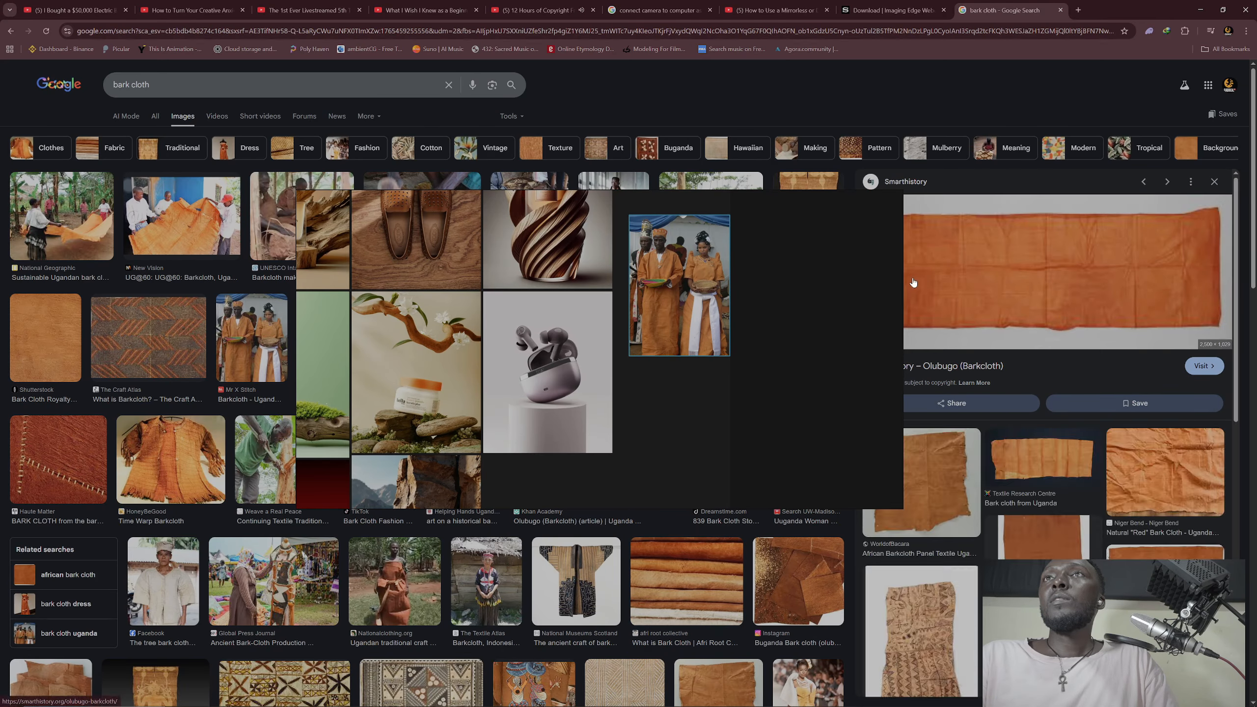
Step: Copy the Smarthistory barkcloth image into the reference board and place it below the photo of people in barkcloth dress
right_click(1043, 256)
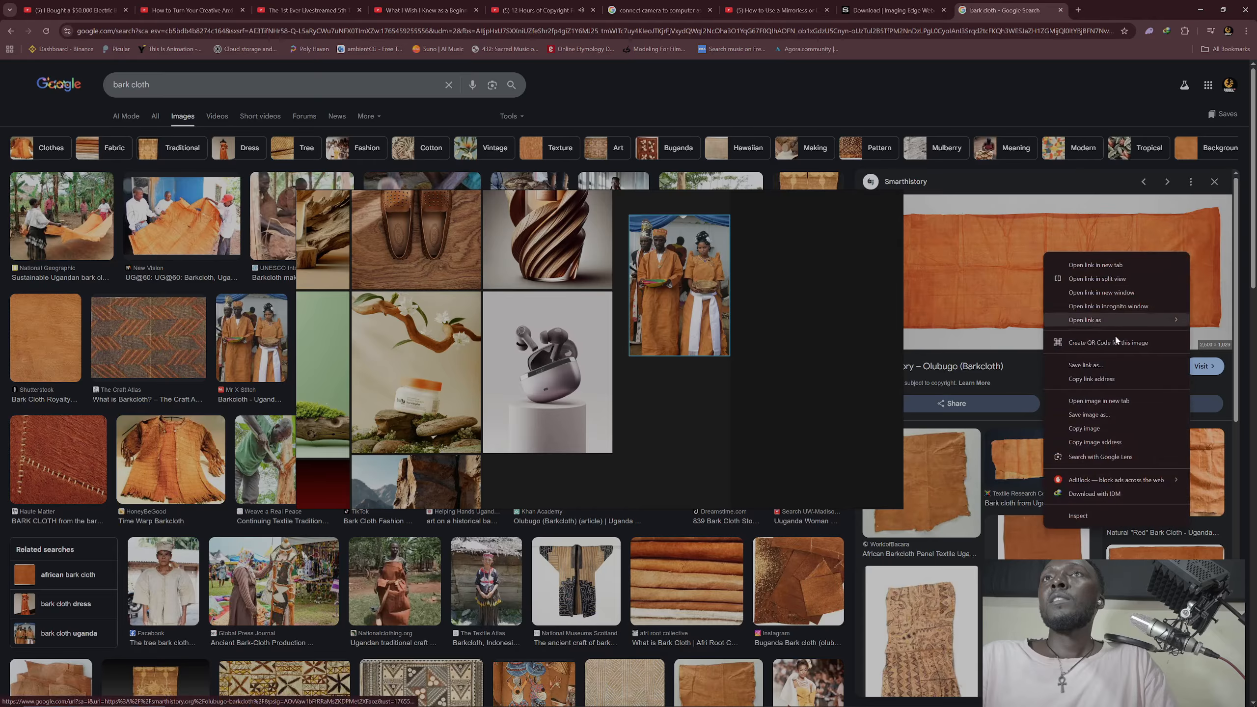
left_click(1087, 431)
right_click(707, 409)
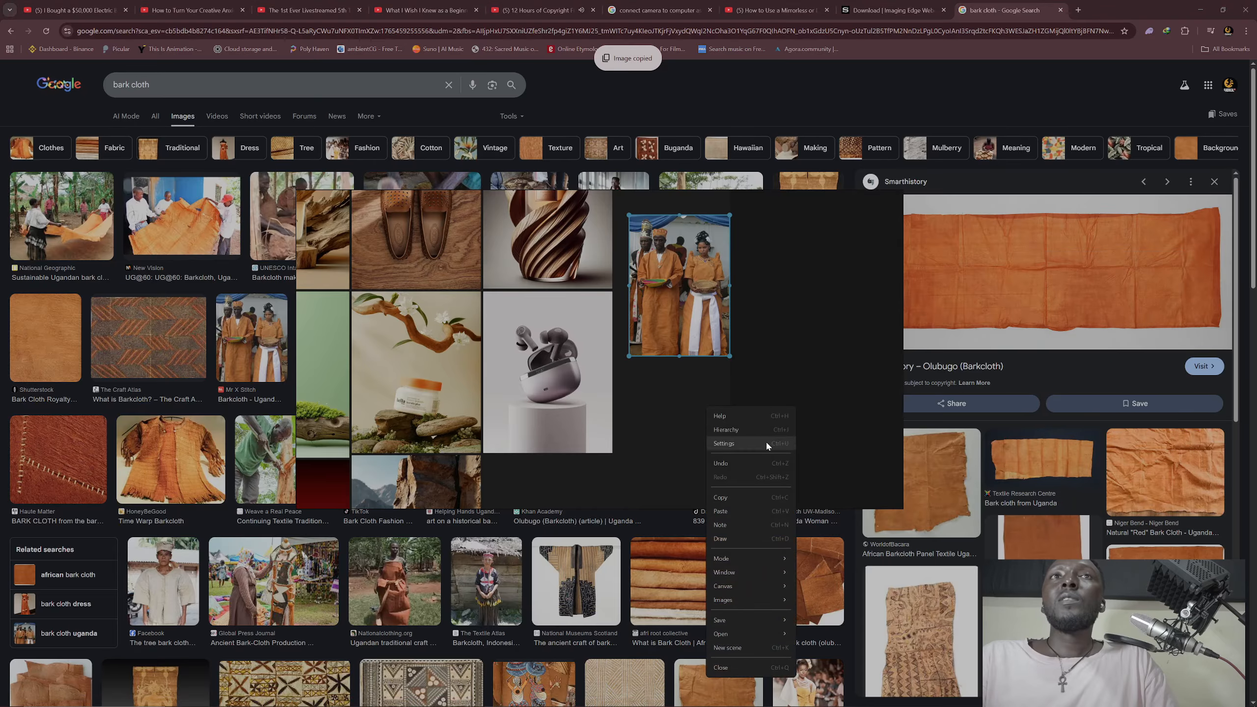
left_click(741, 518)
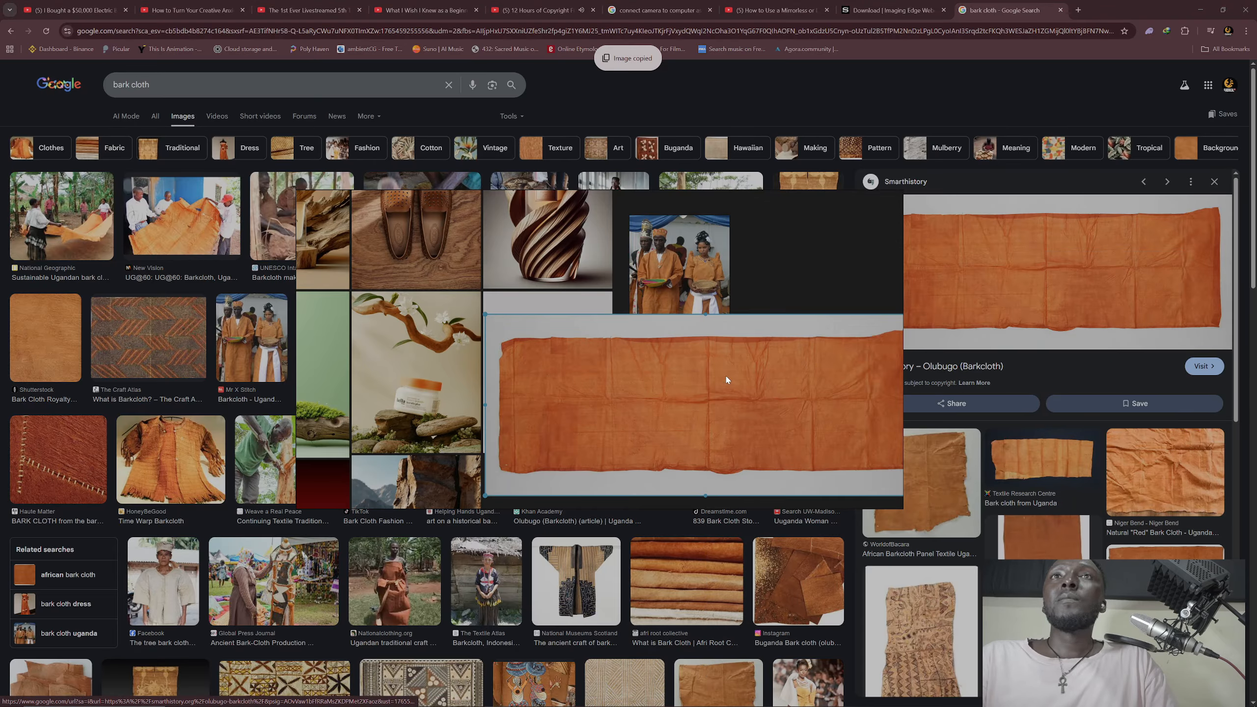
scroll(725, 375, "down", 5)
left_click_drag(678, 441, 721, 403)
scroll(1062, 533, "down", 5)
scroll(1062, 533, "down", 1)
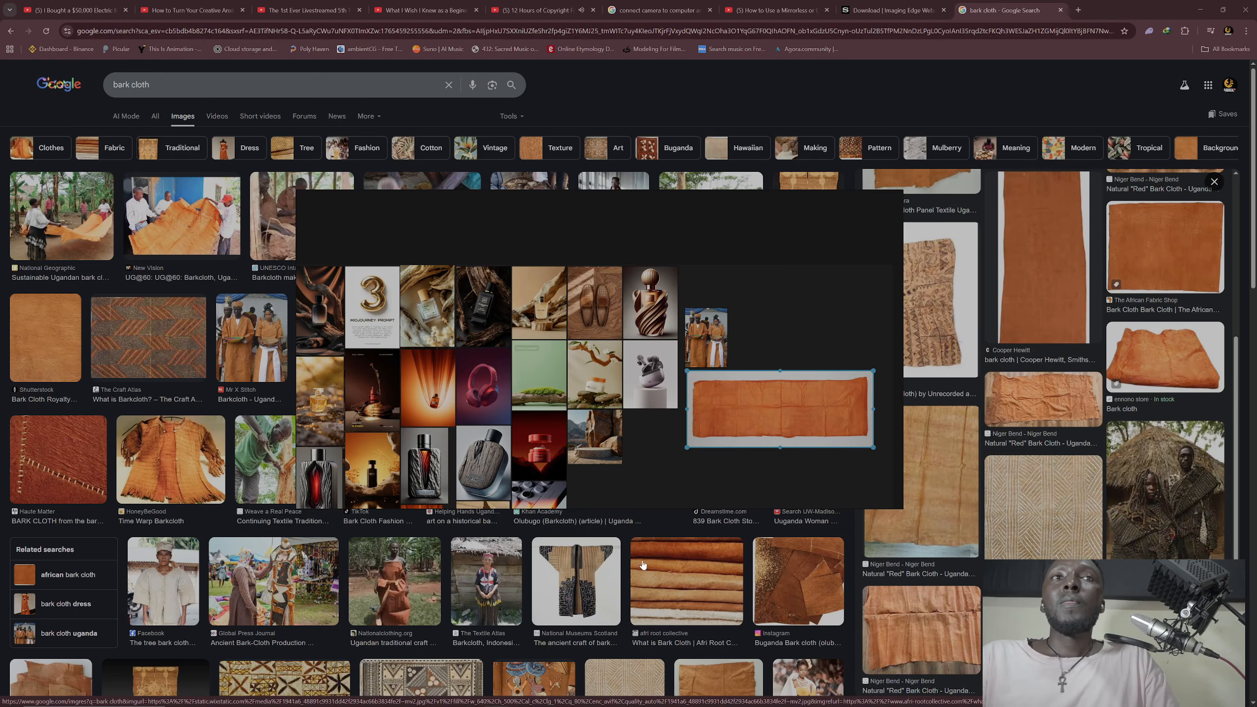
Step: Copy the Haute Matter stitched bark cloth close-up into the reference board, placing it directly above the orange cloth
left_click(403, 580)
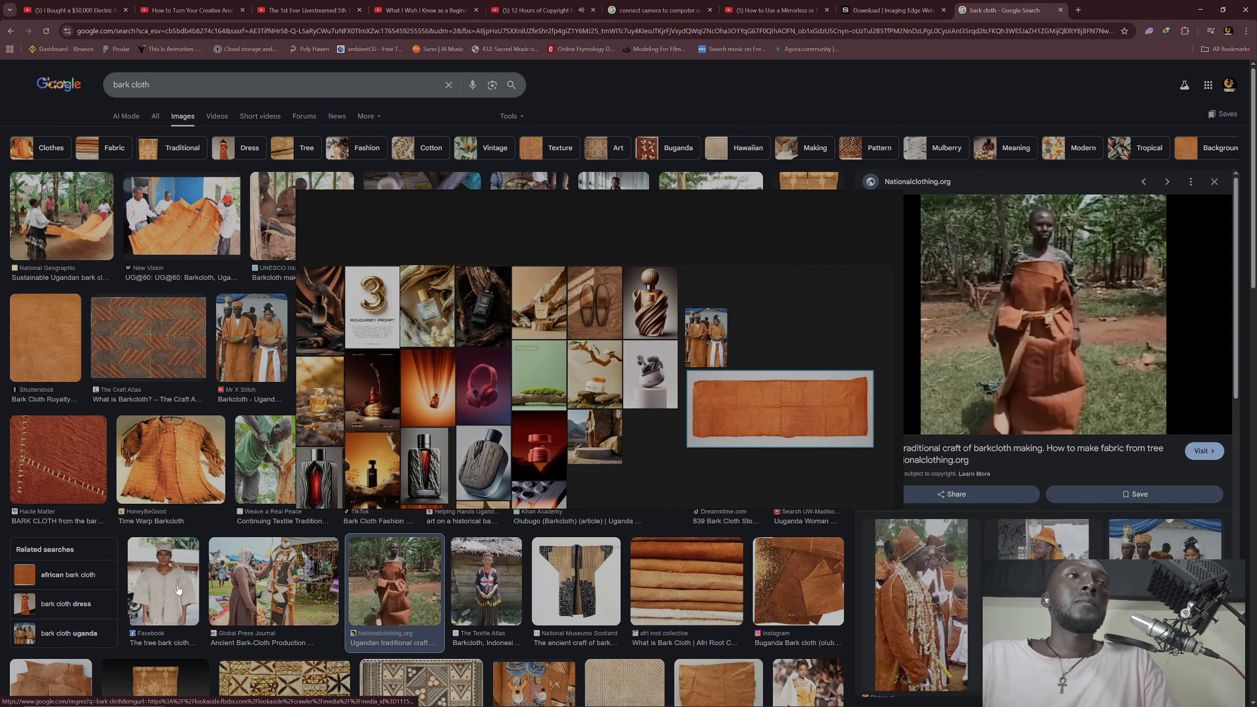
scroll(180, 570, "down", 1)
scroll(180, 569, "down", 1)
left_click(58, 361)
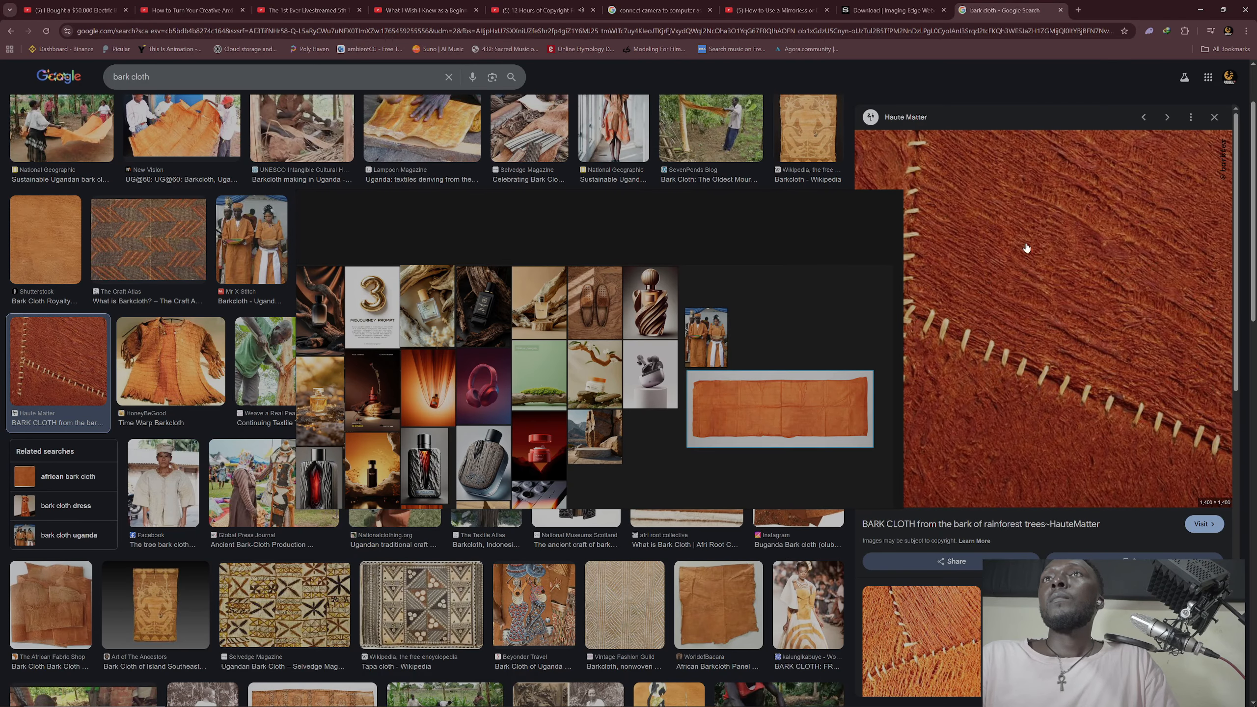
right_click(1026, 247)
left_click(1057, 426)
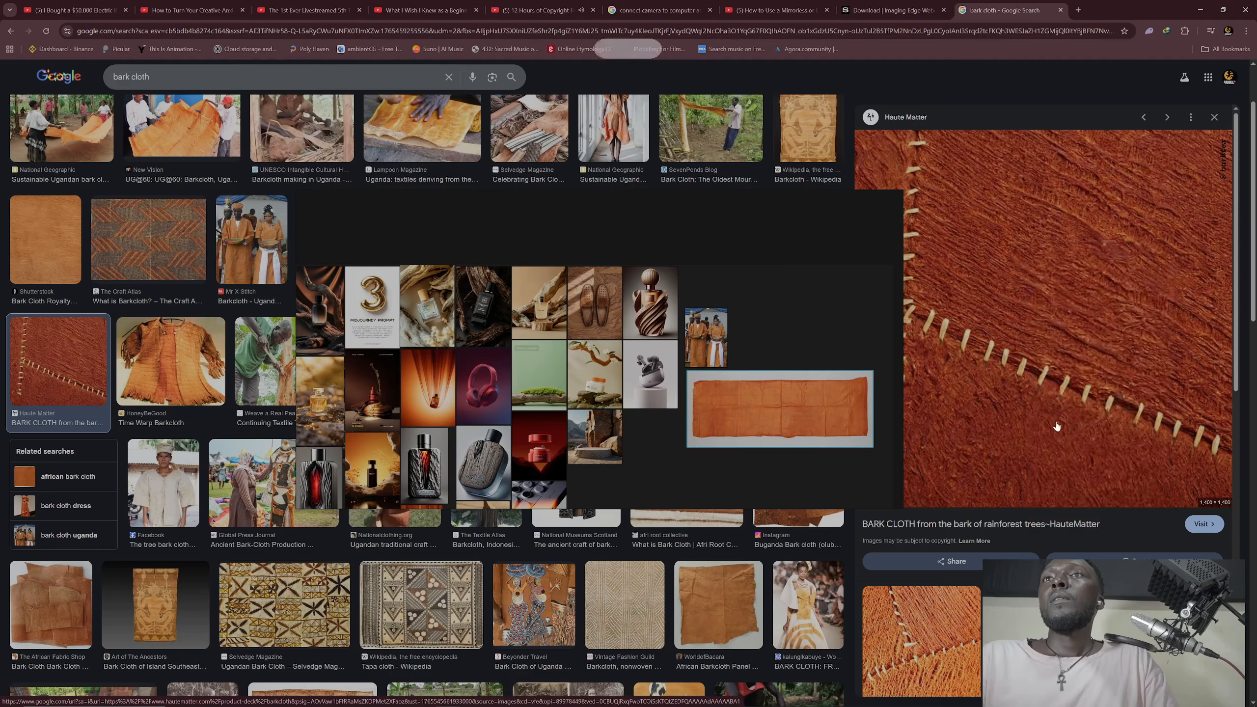
right_click(779, 310)
left_click(797, 413)
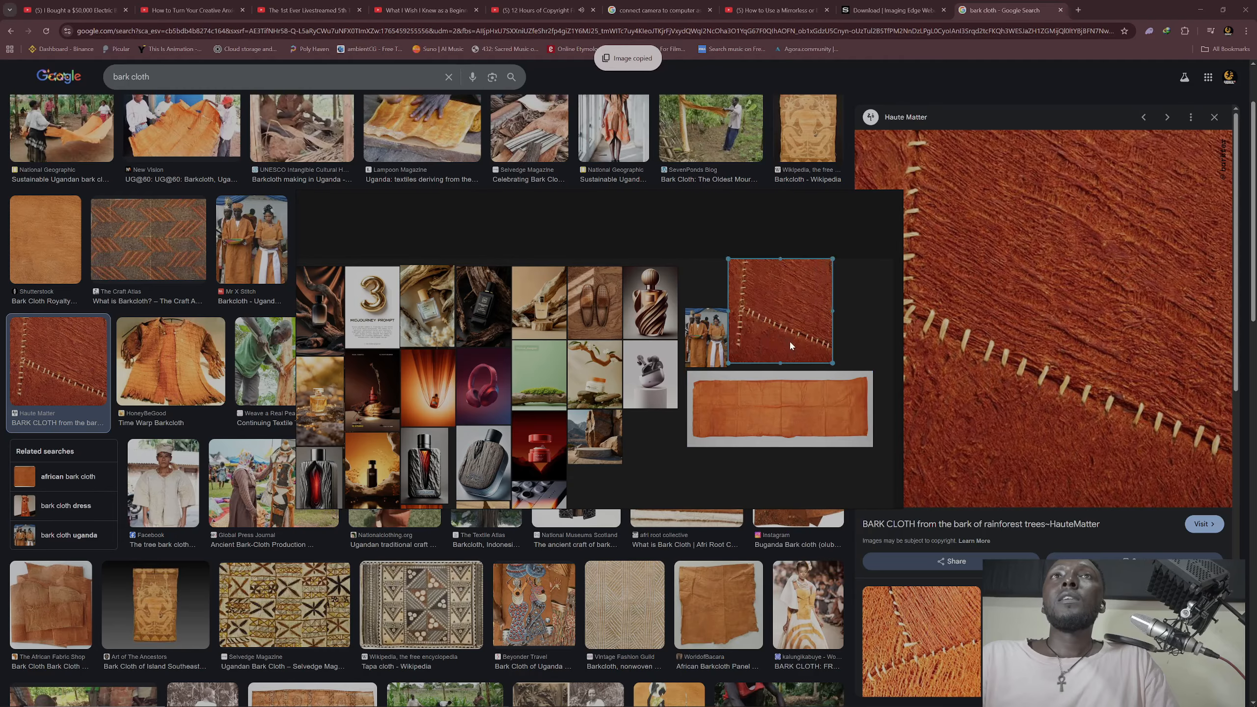
left_click_drag(776, 322, 780, 328)
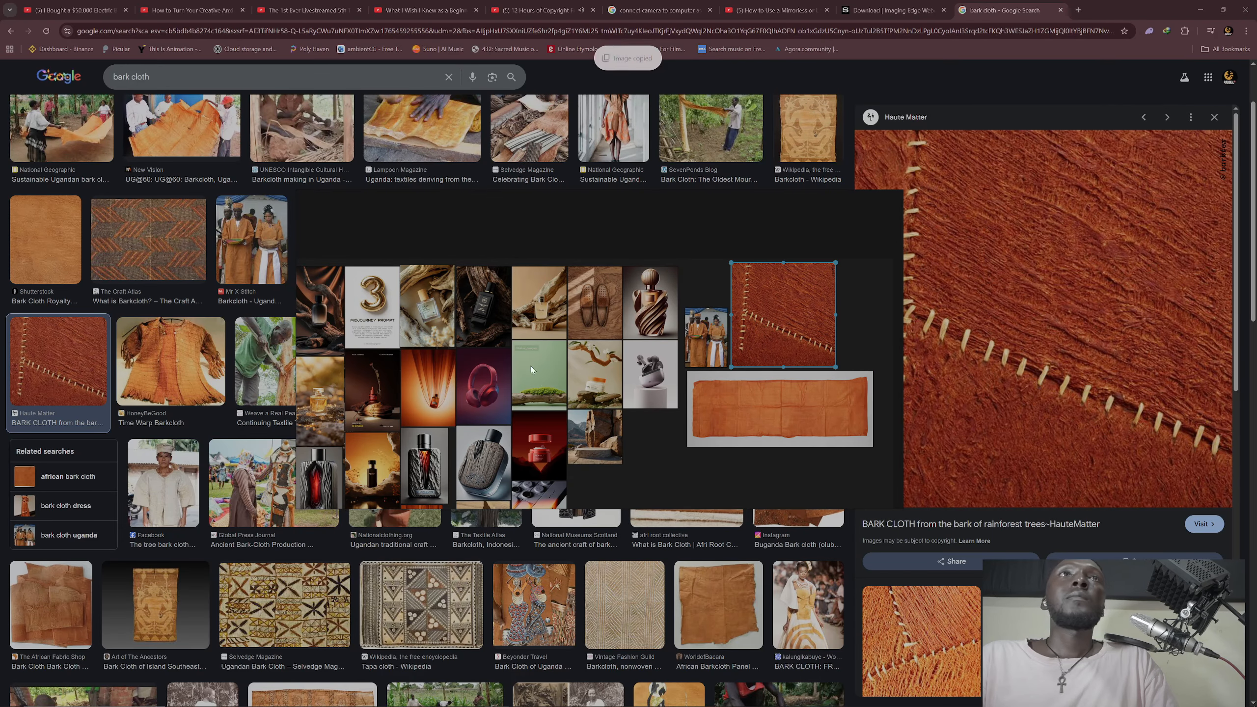
Step: Browse the remaining bark cloth results and run a new image search for "MUTUBA TREE"
scroll(125, 437, "down", 4)
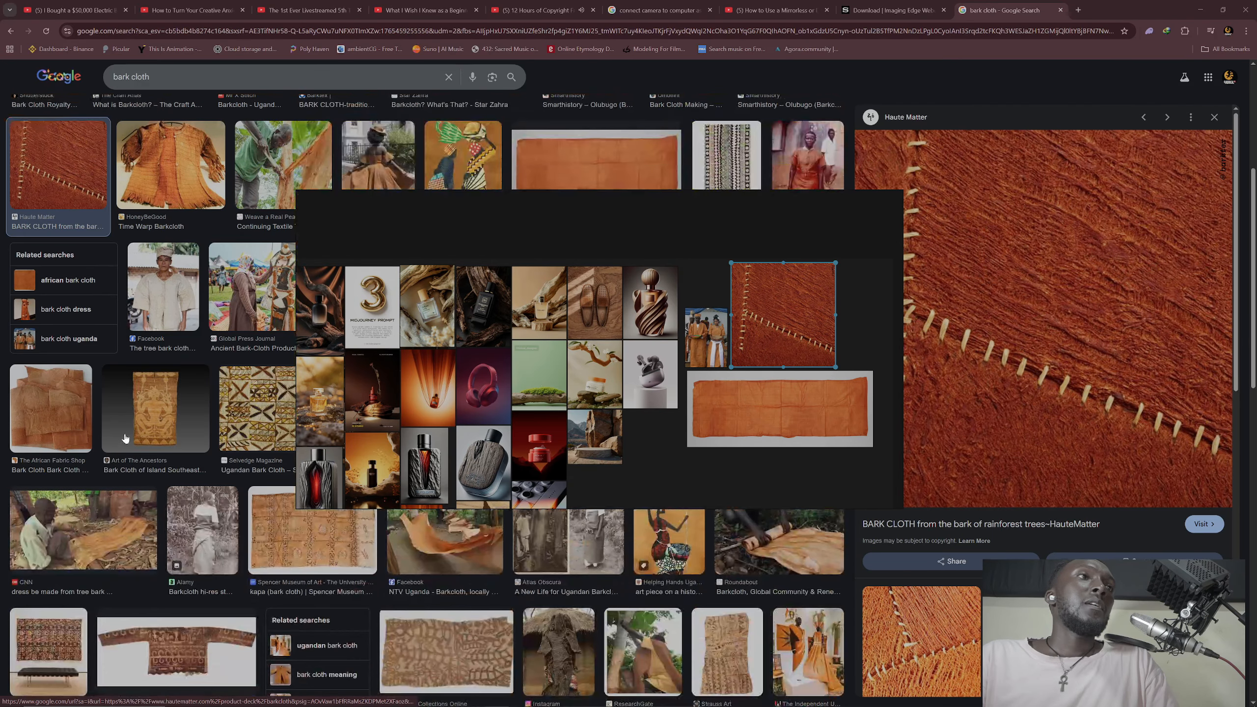
scroll(125, 438, "down", 4)
scroll(142, 434, "up", 5)
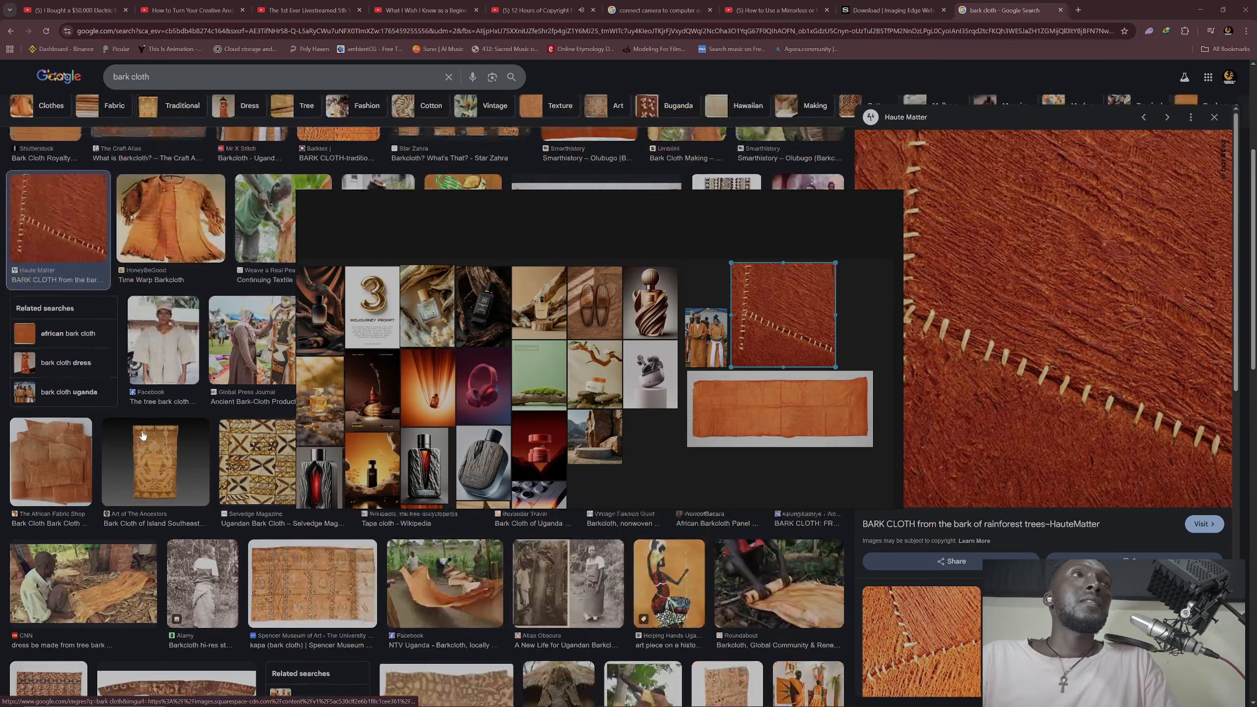
scroll(142, 435, "up", 5)
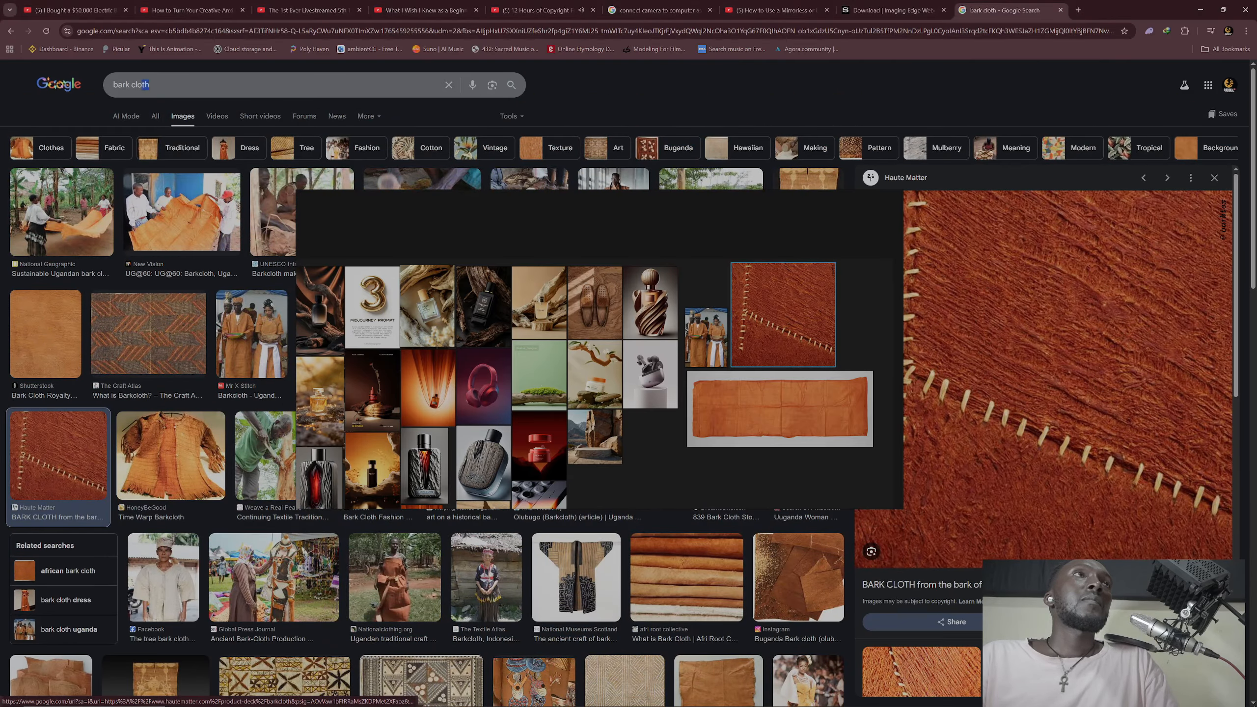
left_click_drag(144, 85, 93, 79)
type("MUT")
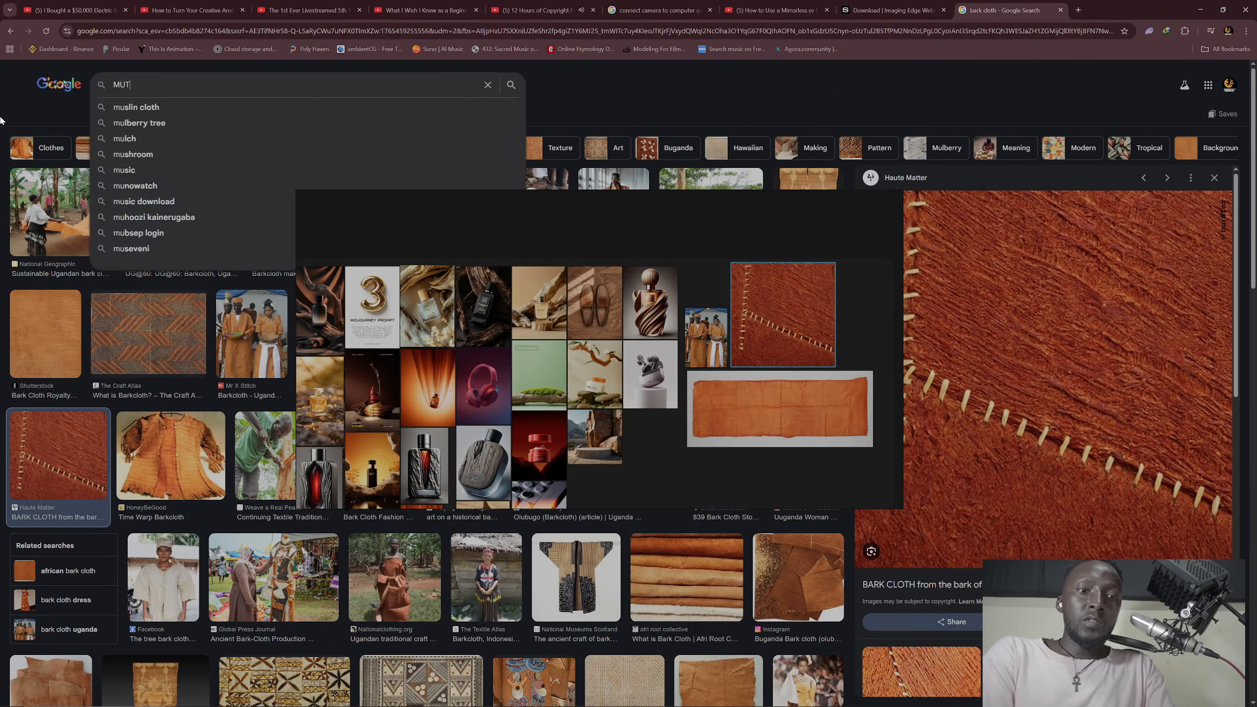
type("UBA TREE")
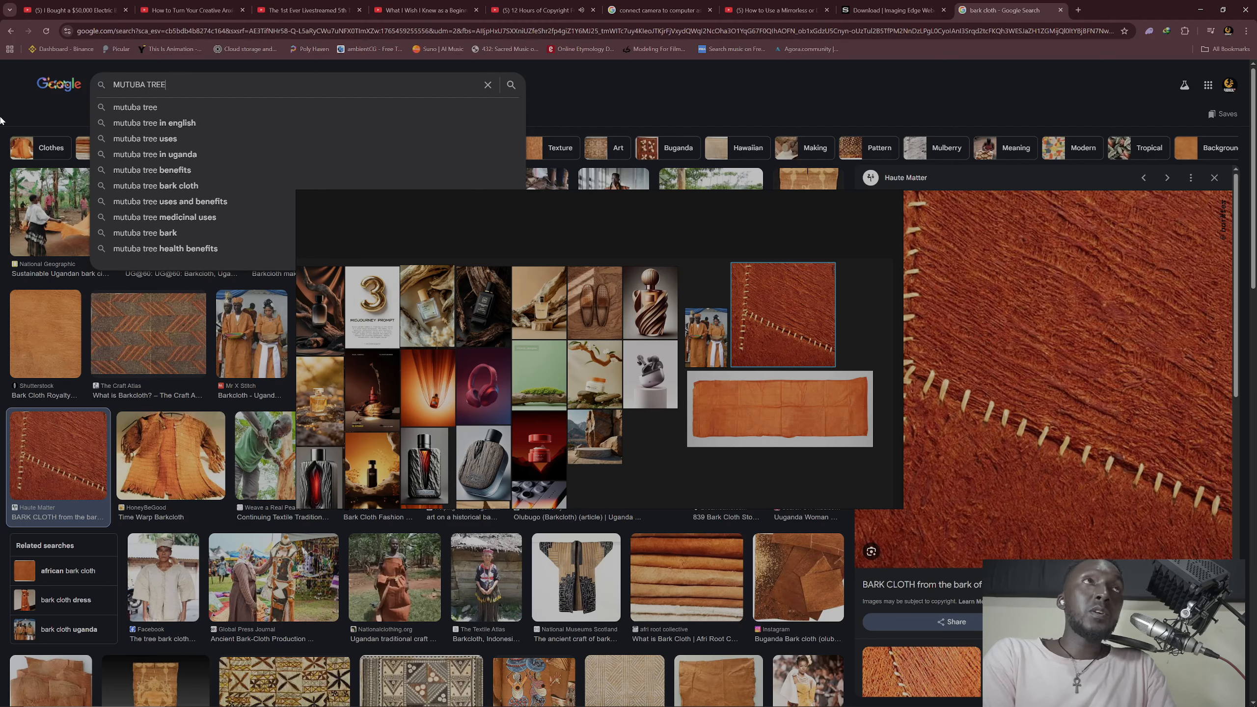
key("Return")
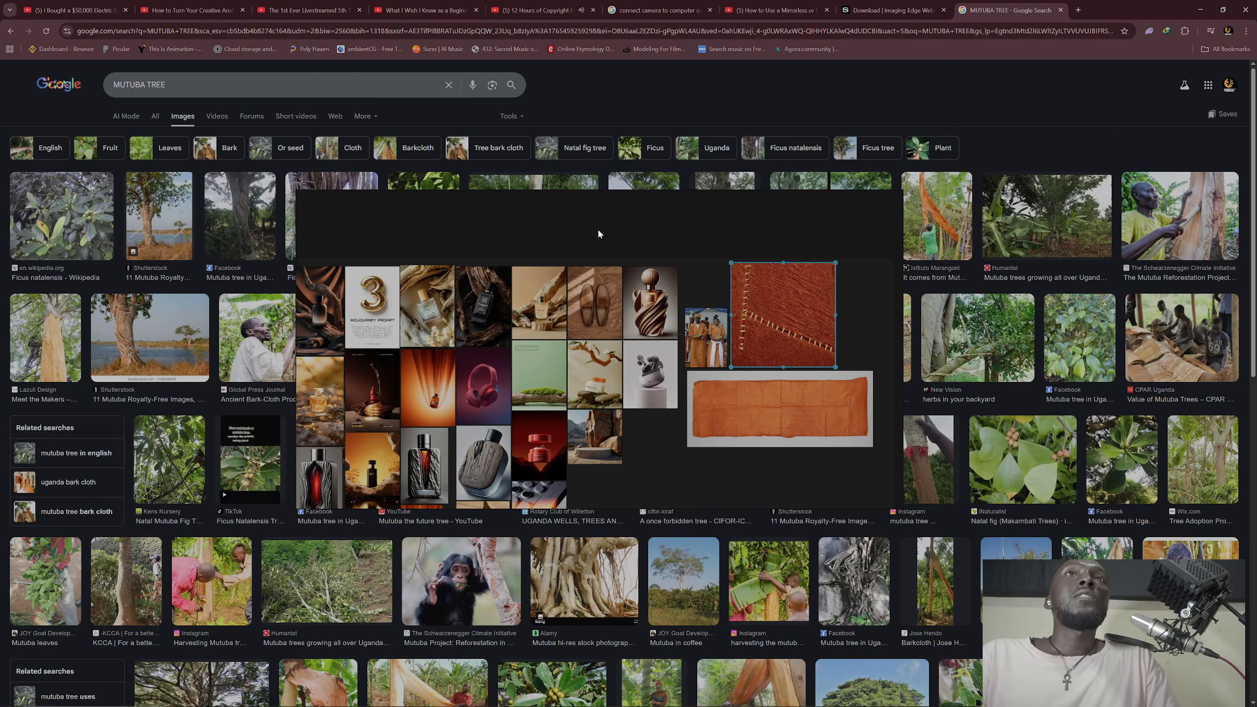
Step: Move the reference board window off the lower results and open the Umbilini "Bark Cloth Making" image preview
left_click_drag(620, 199, 486, 107)
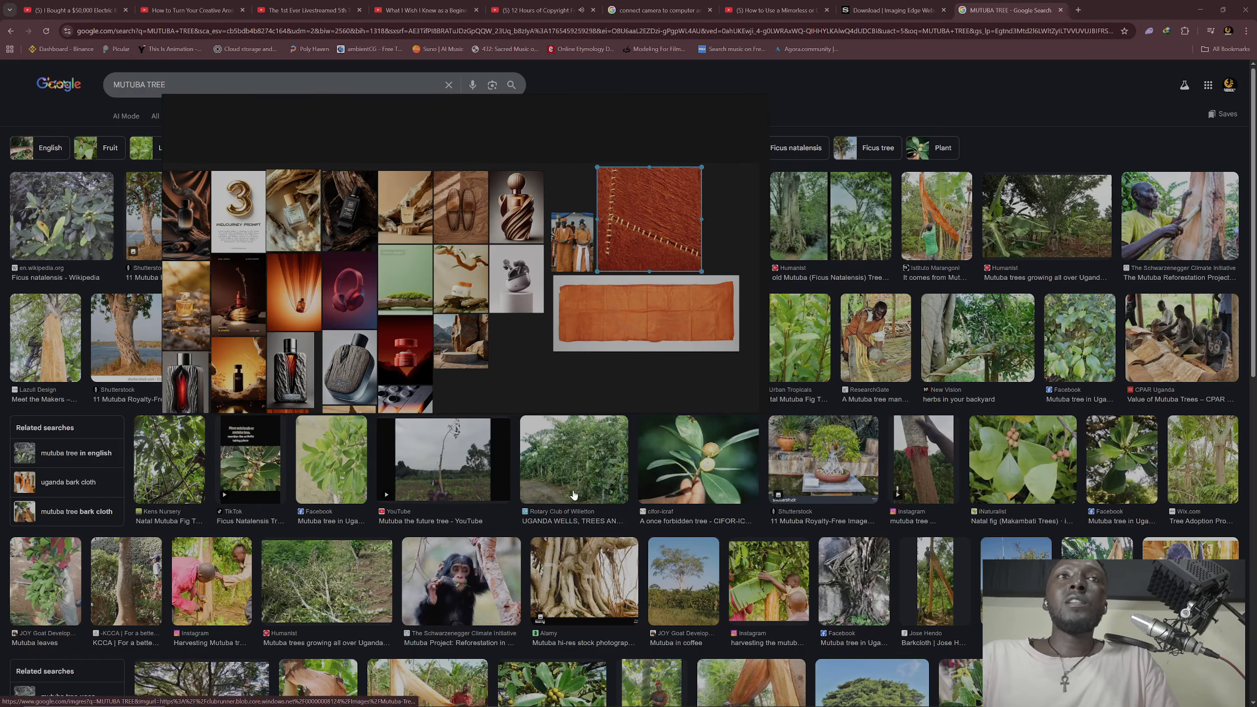
scroll(750, 490, "down", 2)
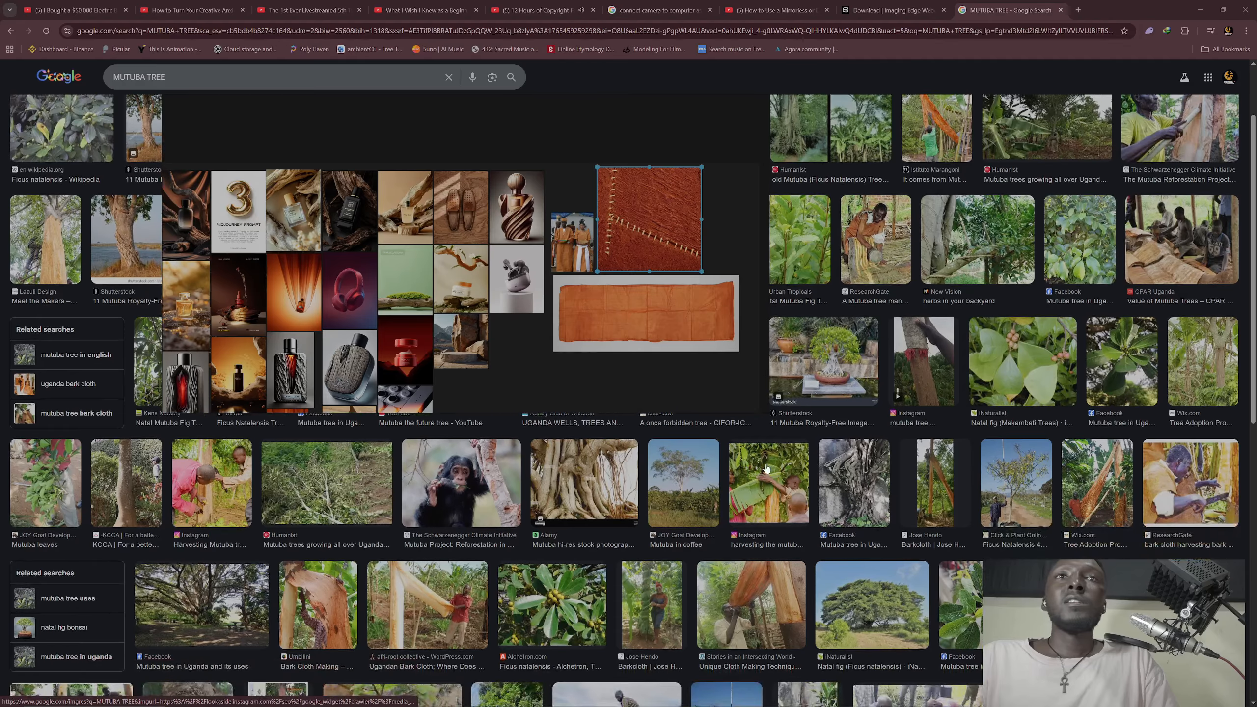
left_click(322, 608)
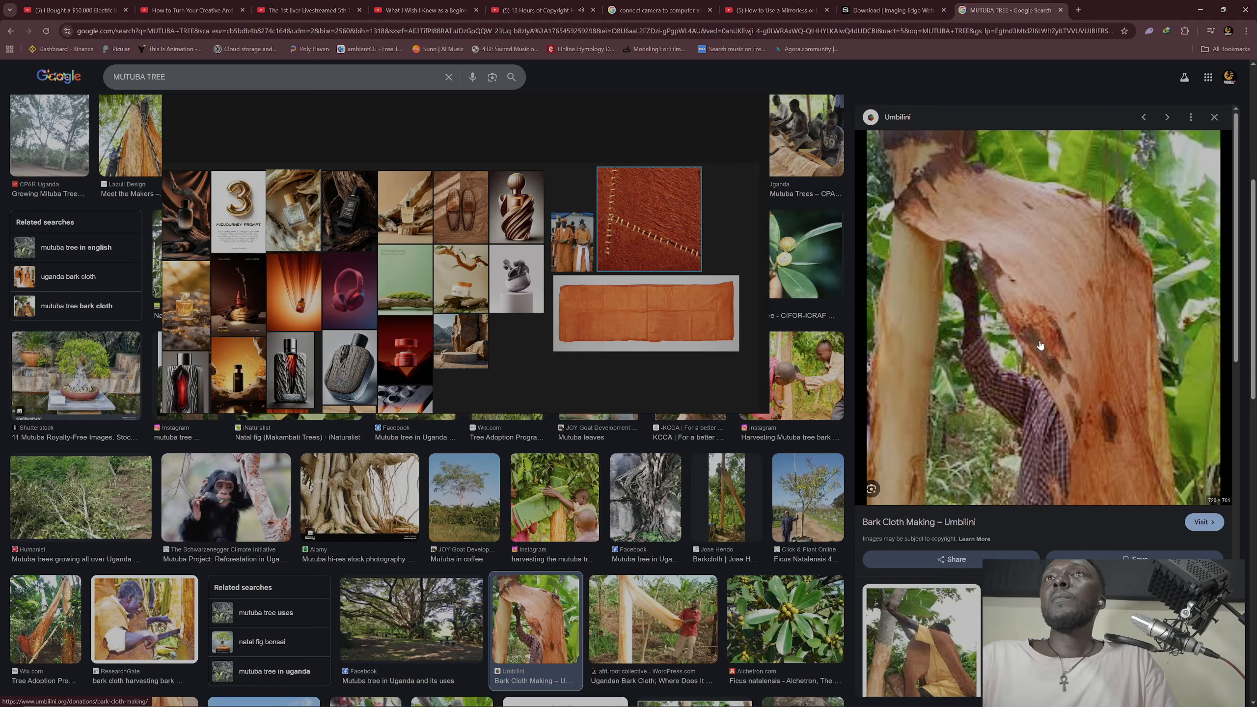
right_click(1013, 256)
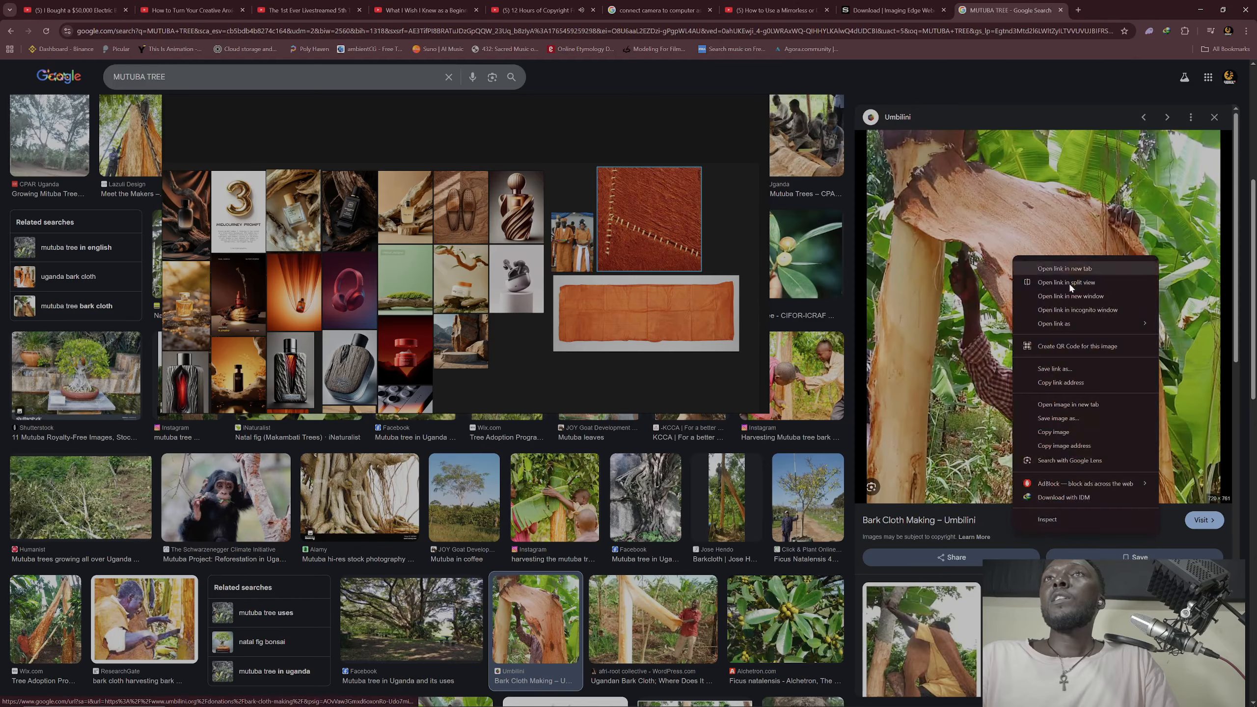
left_click(1063, 383)
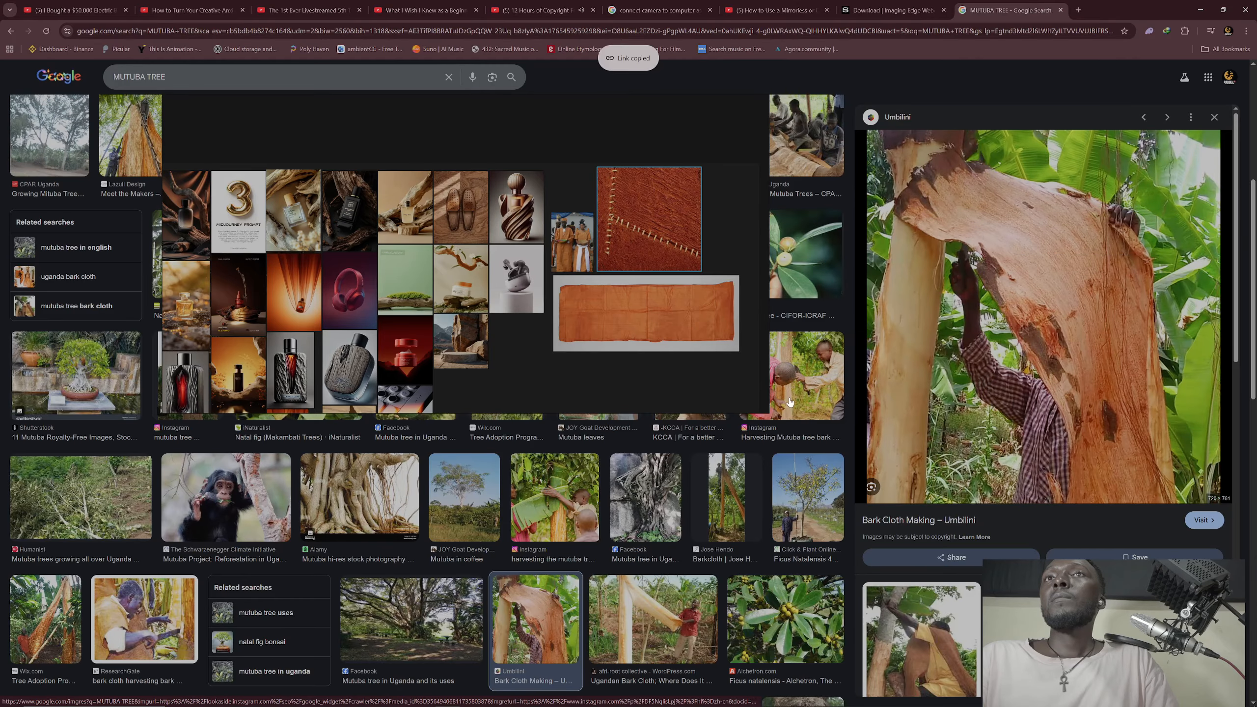
right_click(585, 372)
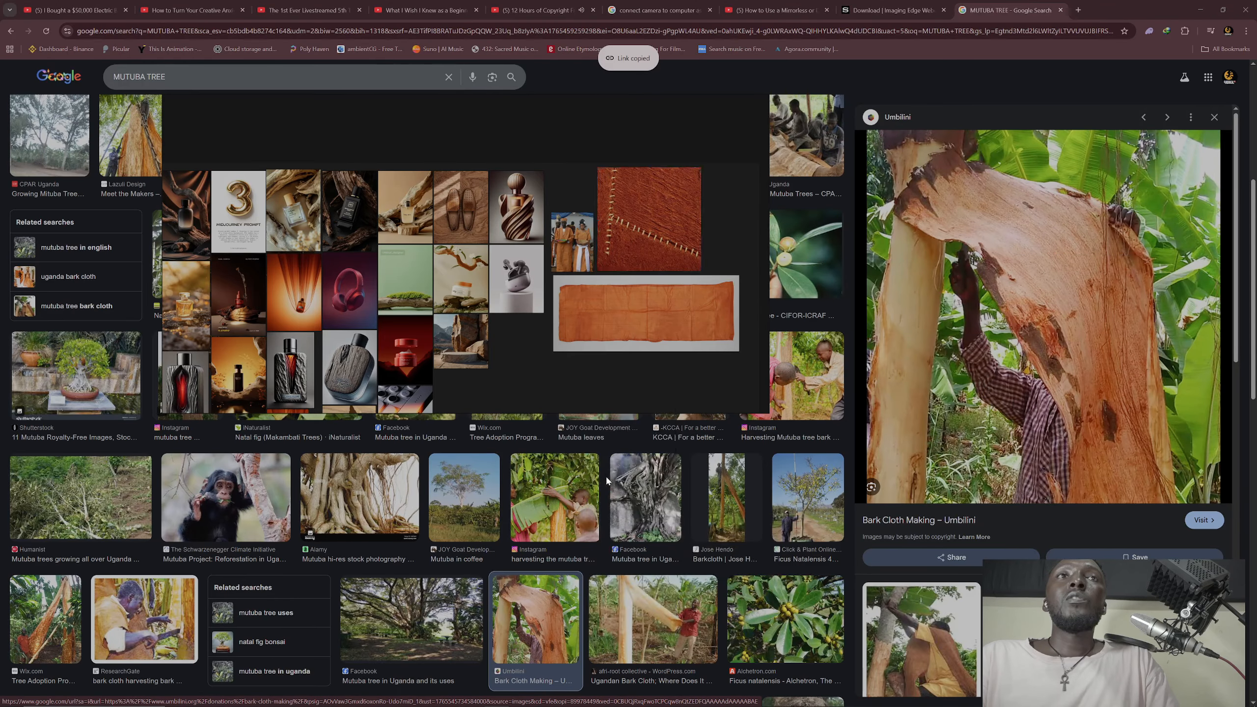
left_click(608, 477)
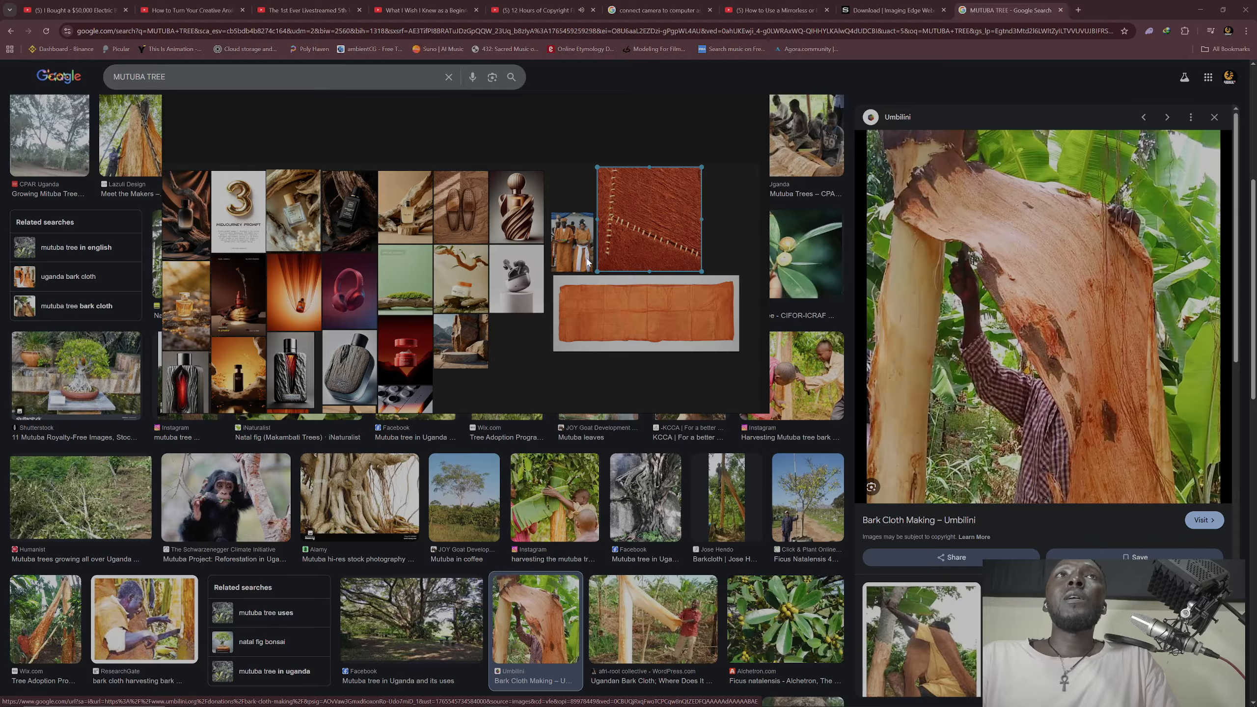
Step: Copy the Umbilini bark-stripping image into the reference board and align it just below the orange cloth
scroll(587, 262, "down", 4)
scroll(591, 261, "up", 3)
scroll(648, 255, "down", 4)
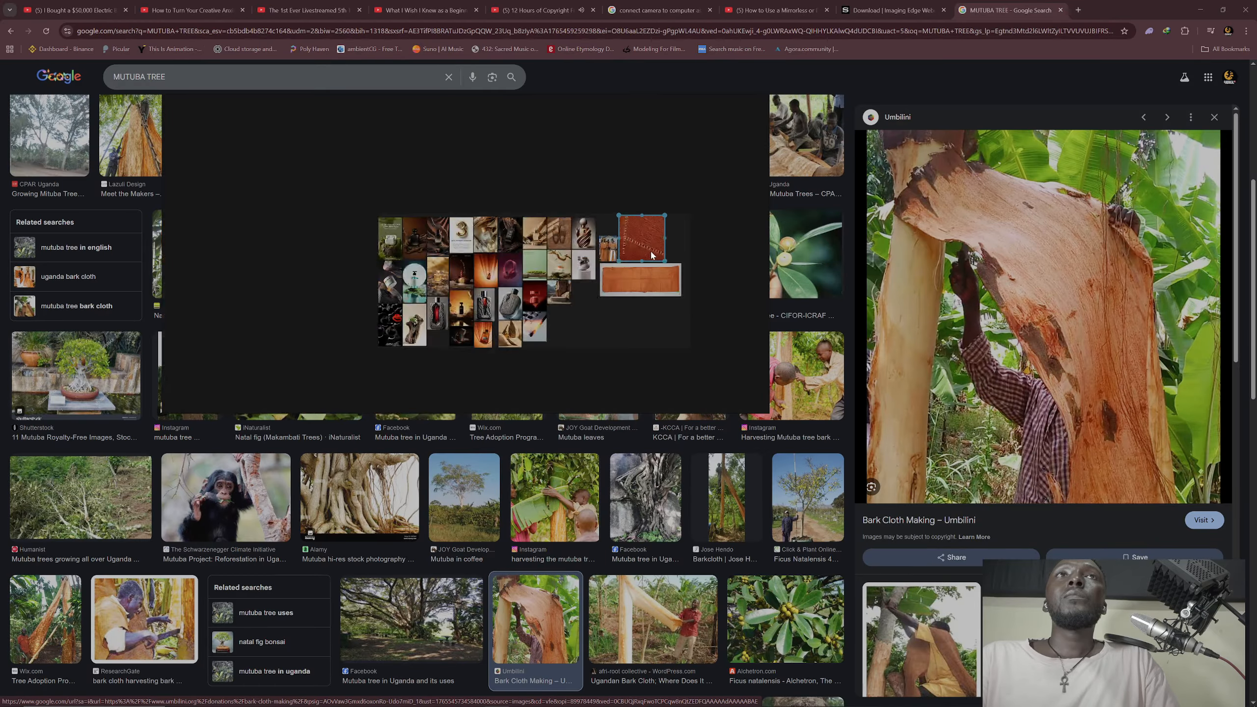
right_click(1041, 254)
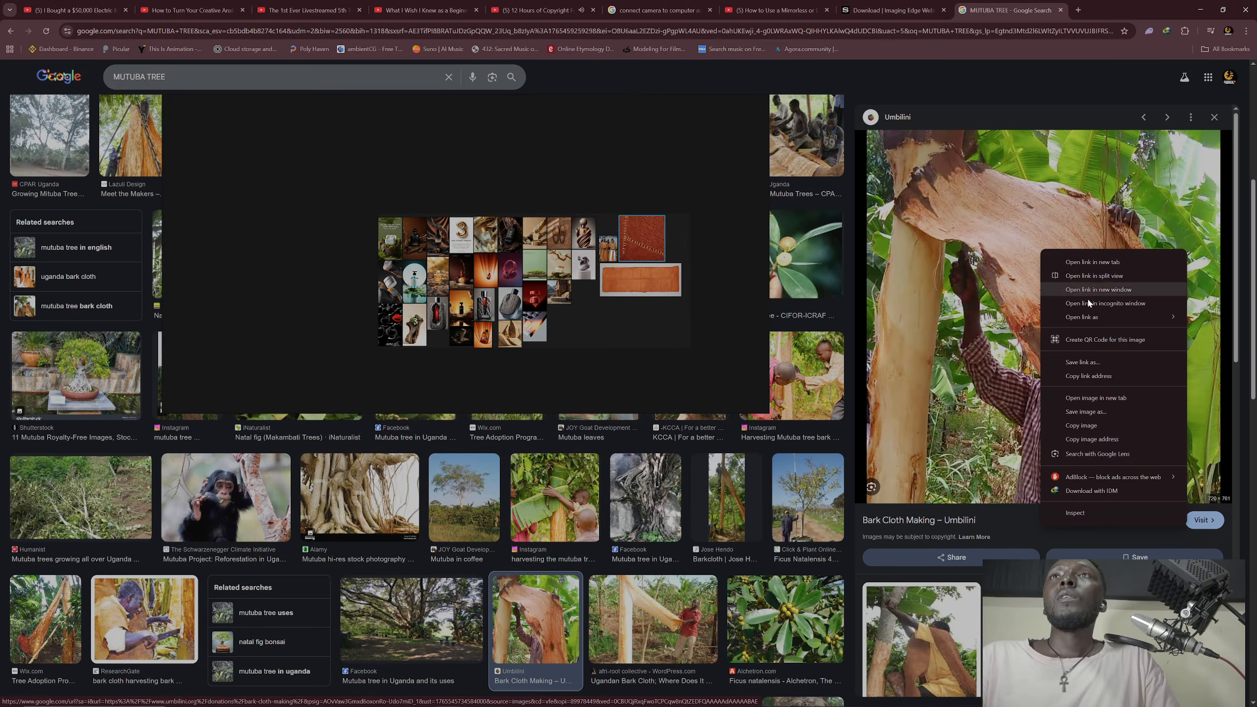
left_click(1091, 425)
right_click(604, 307)
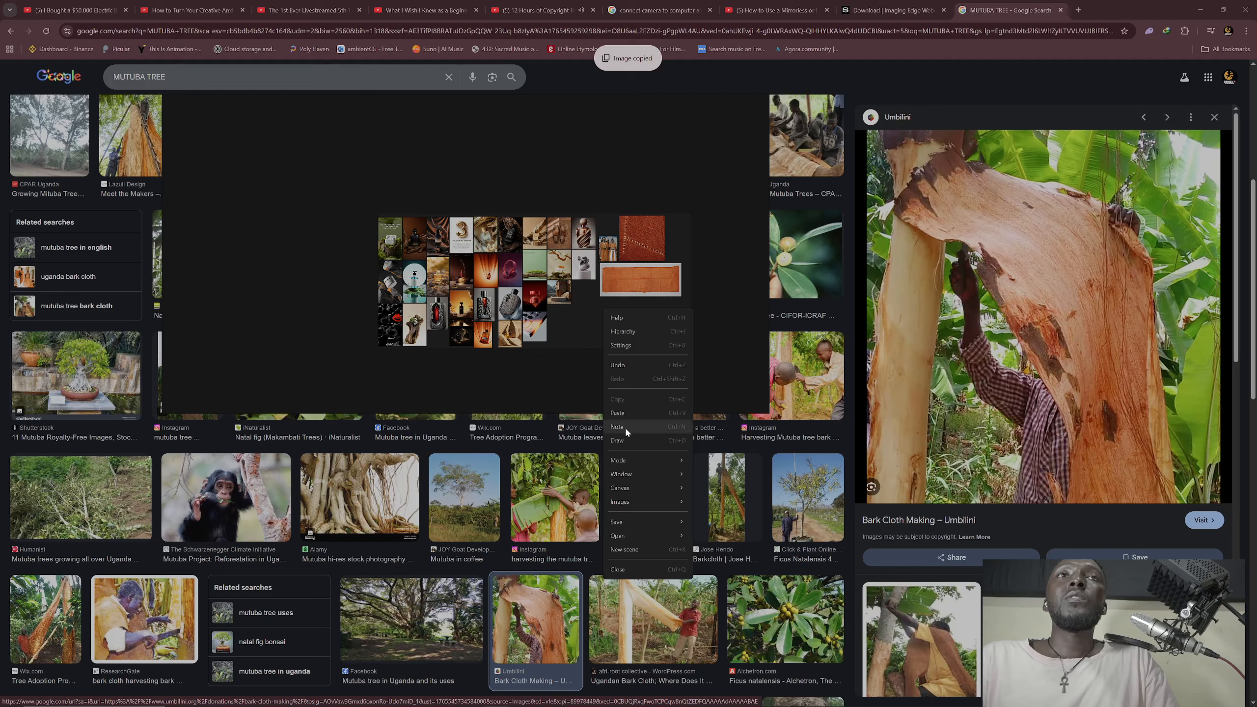
left_click(622, 412)
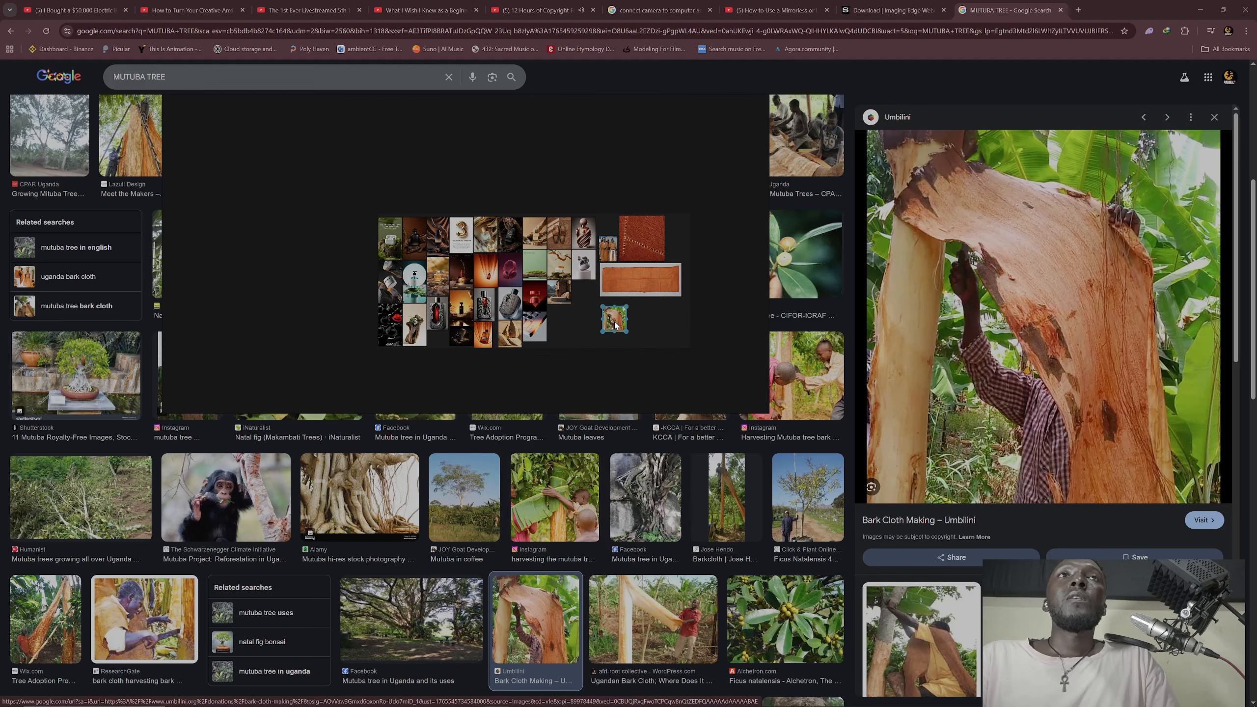
scroll(616, 312, "up", 5)
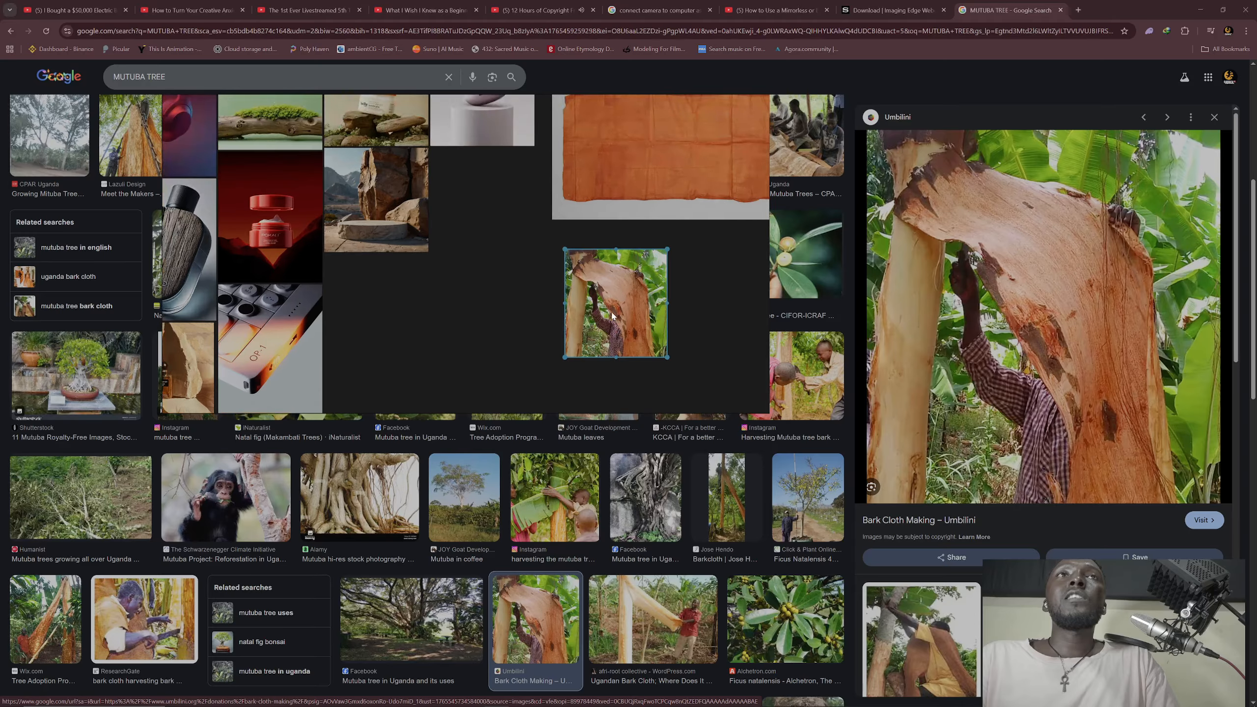
left_click_drag(616, 318, 600, 296)
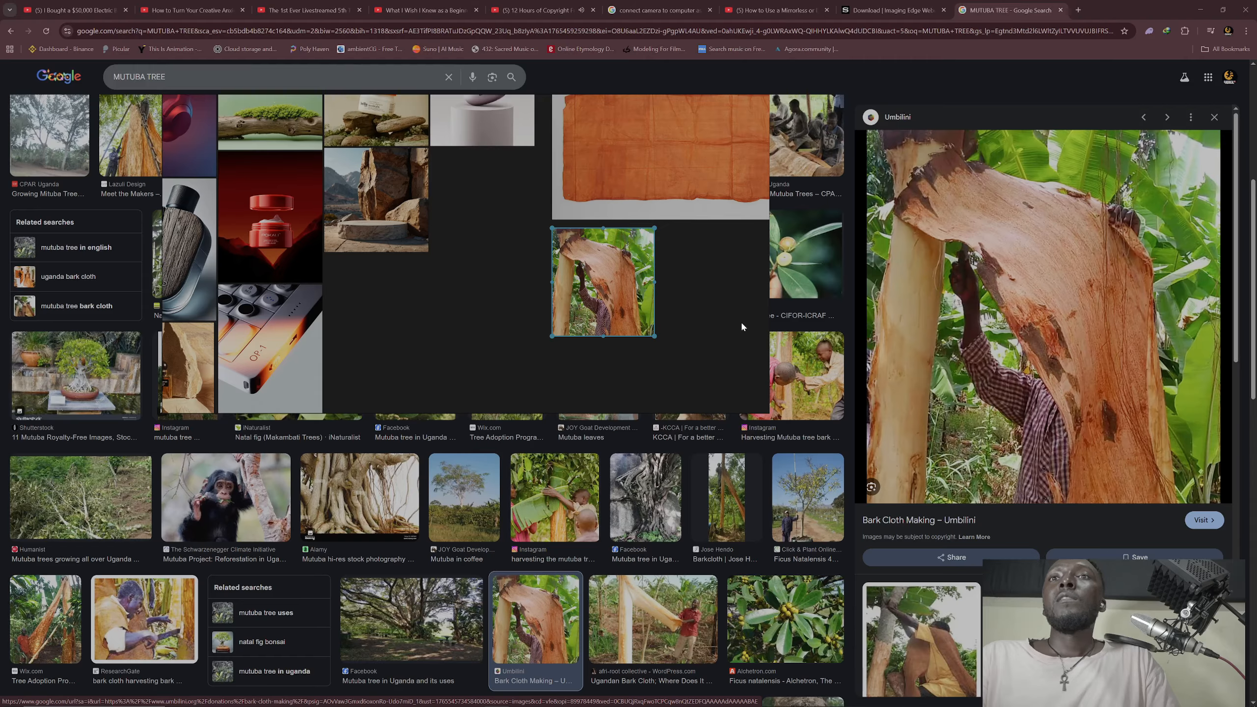
Step: Copy The Schwarzenegger Climate Initiative's bark harvesting image into the reference board and place it below the Umbilini image
scroll(1140, 423, "down", 3)
left_click(1138, 426)
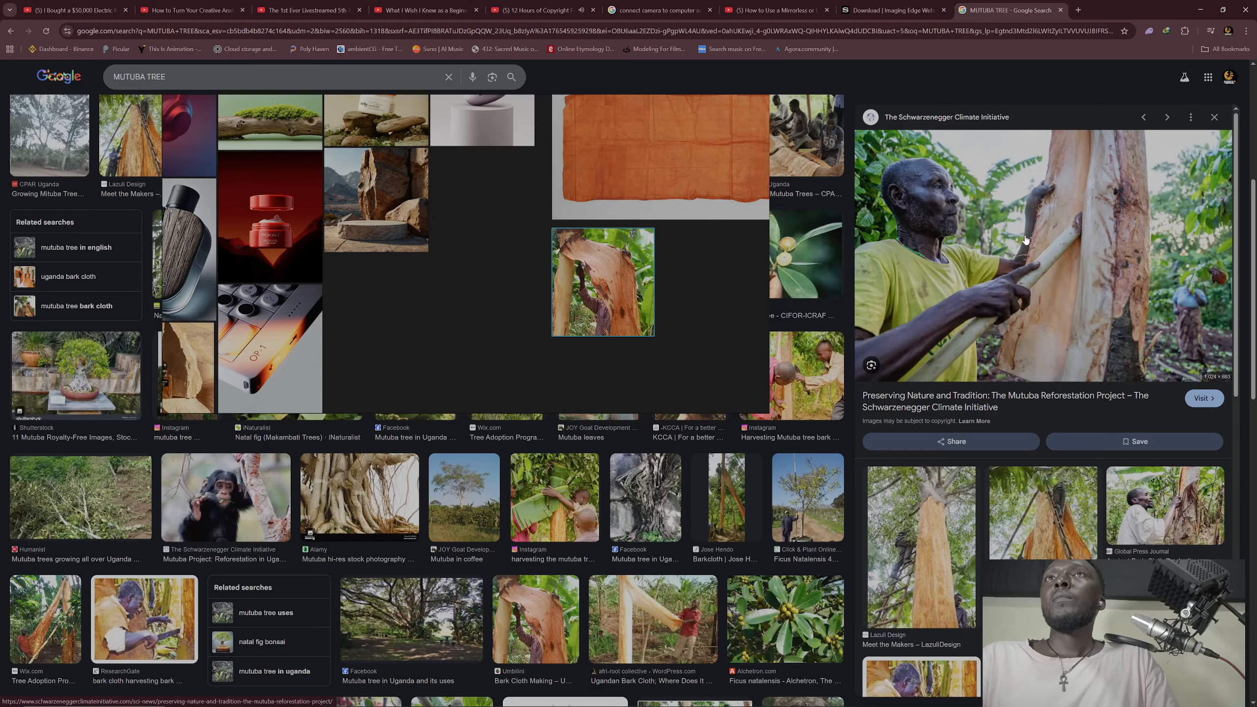
right_click(1031, 215)
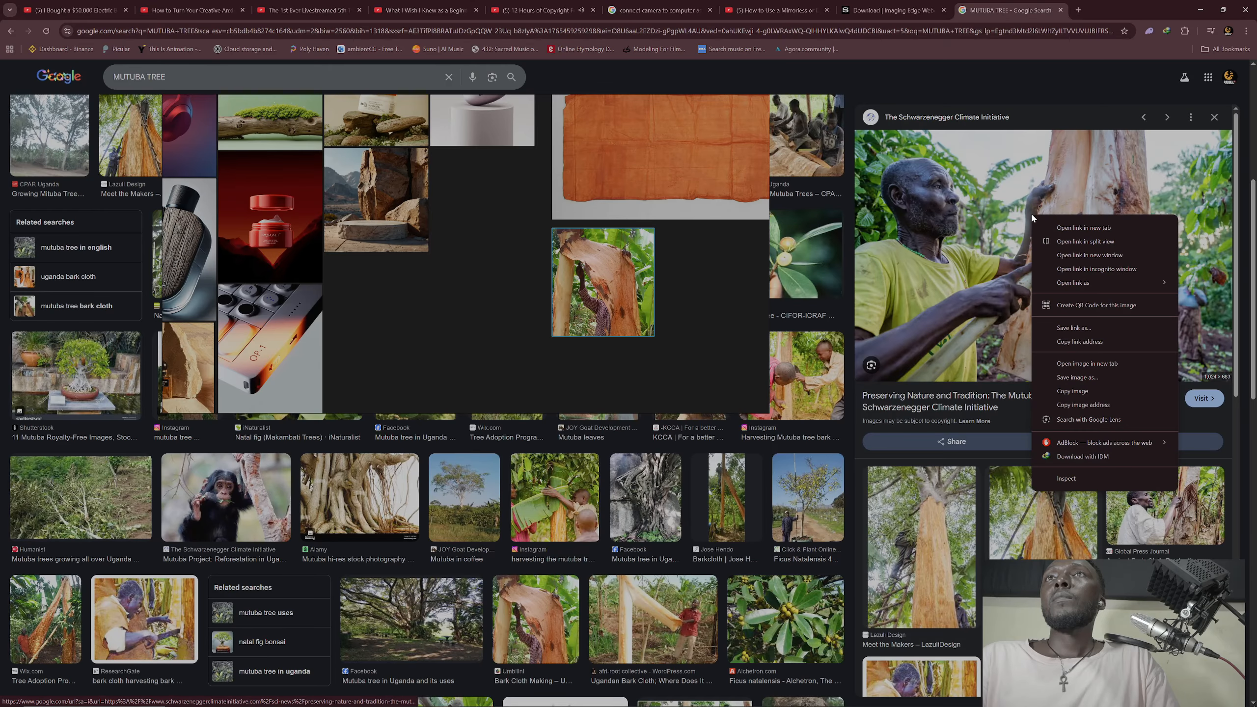
left_click(1071, 392)
right_click(695, 286)
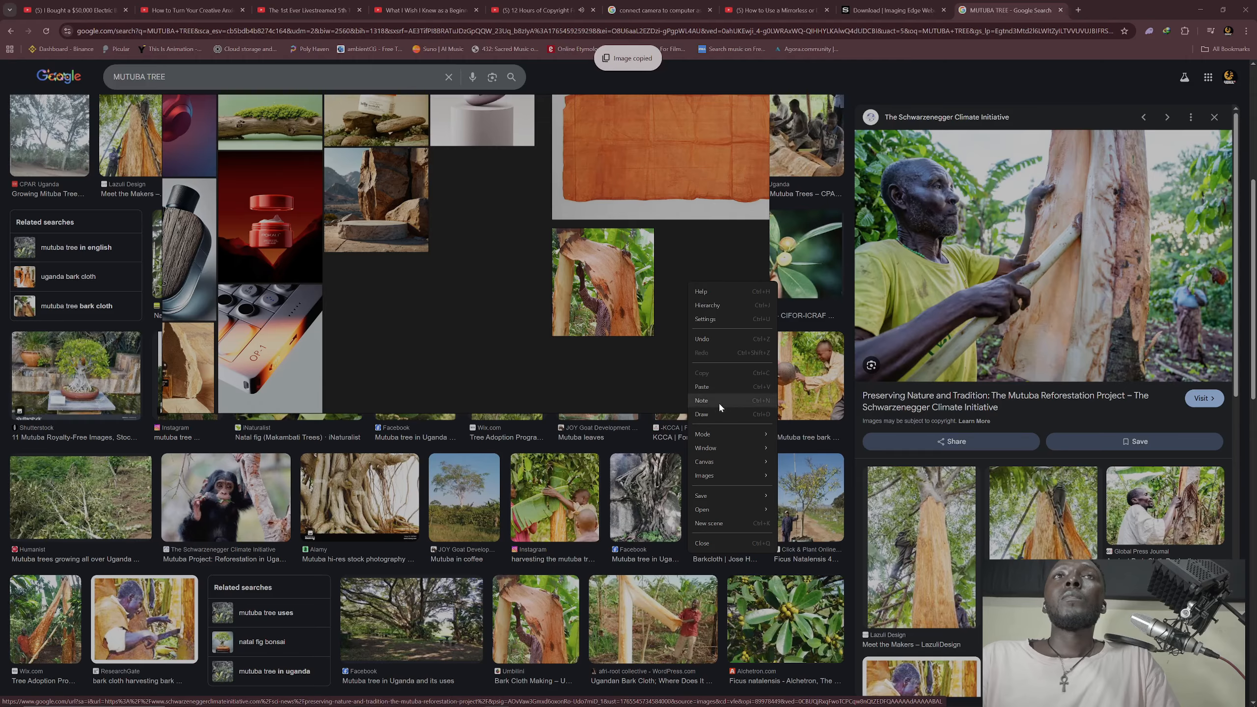
left_click(703, 386)
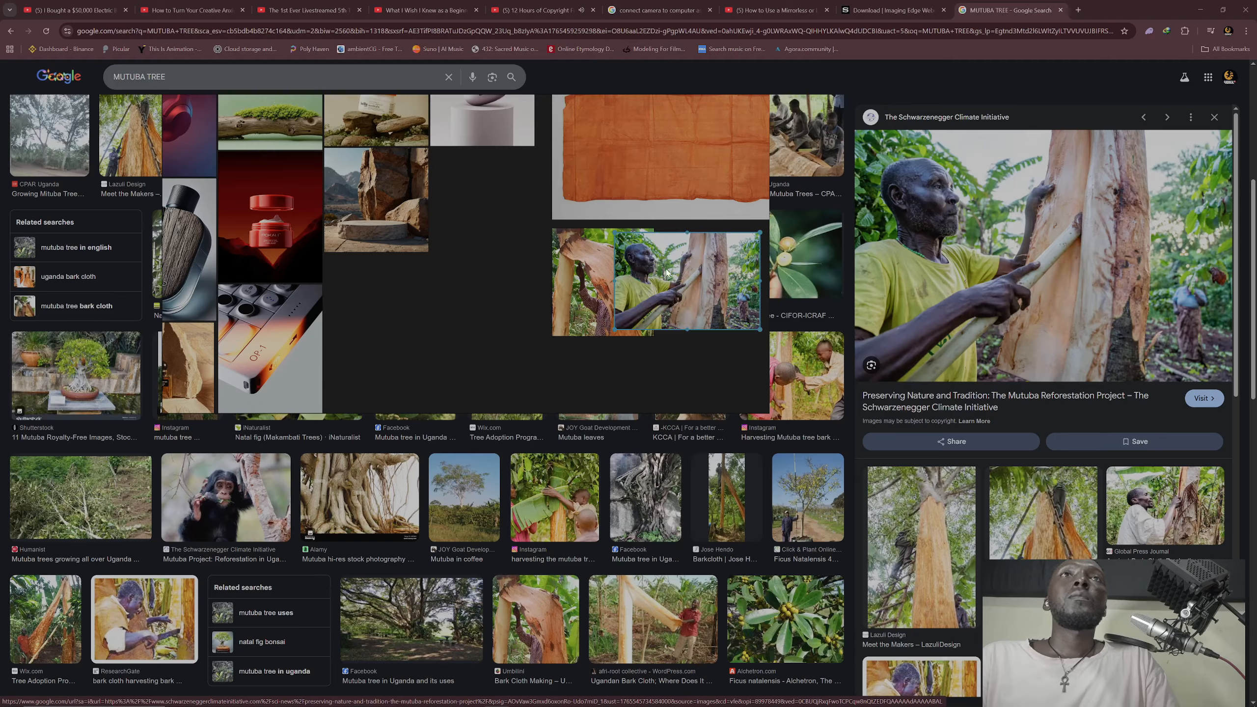
left_click_drag(667, 272, 605, 382)
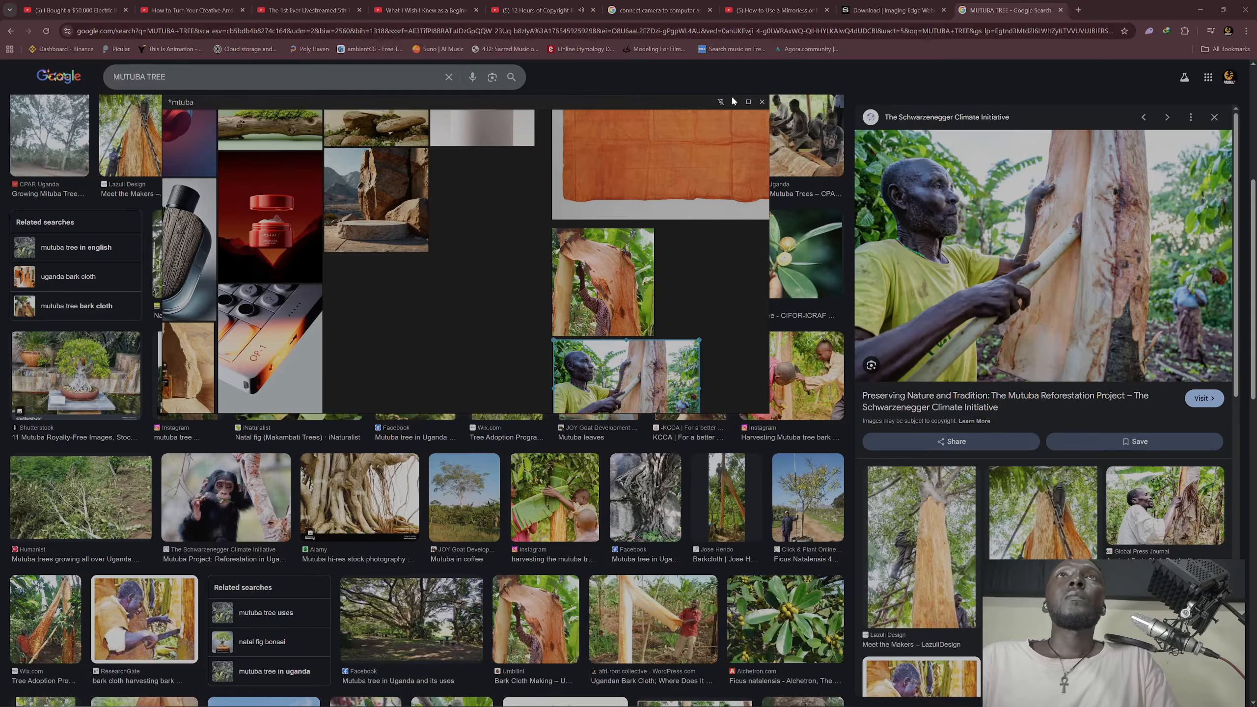
Step: Minimize the reference board and the browser to return to Maya and the MTUBA perfume reference image
left_click(734, 102)
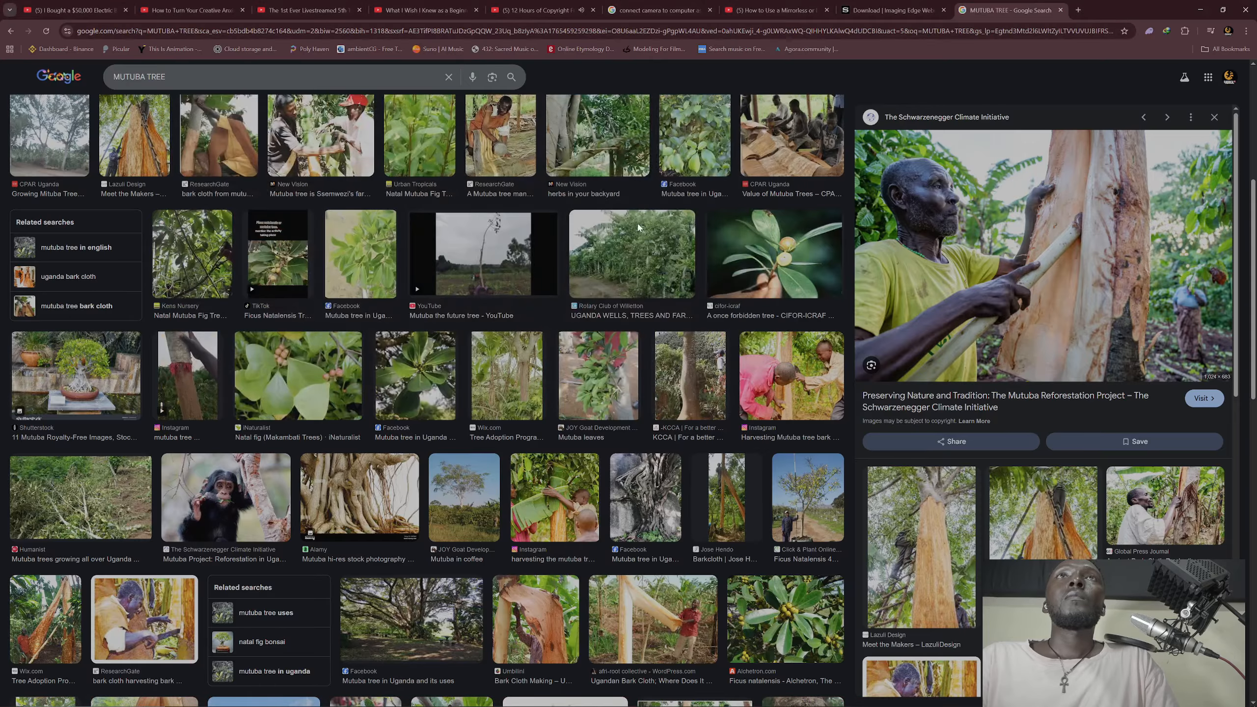
left_click(1196, 9)
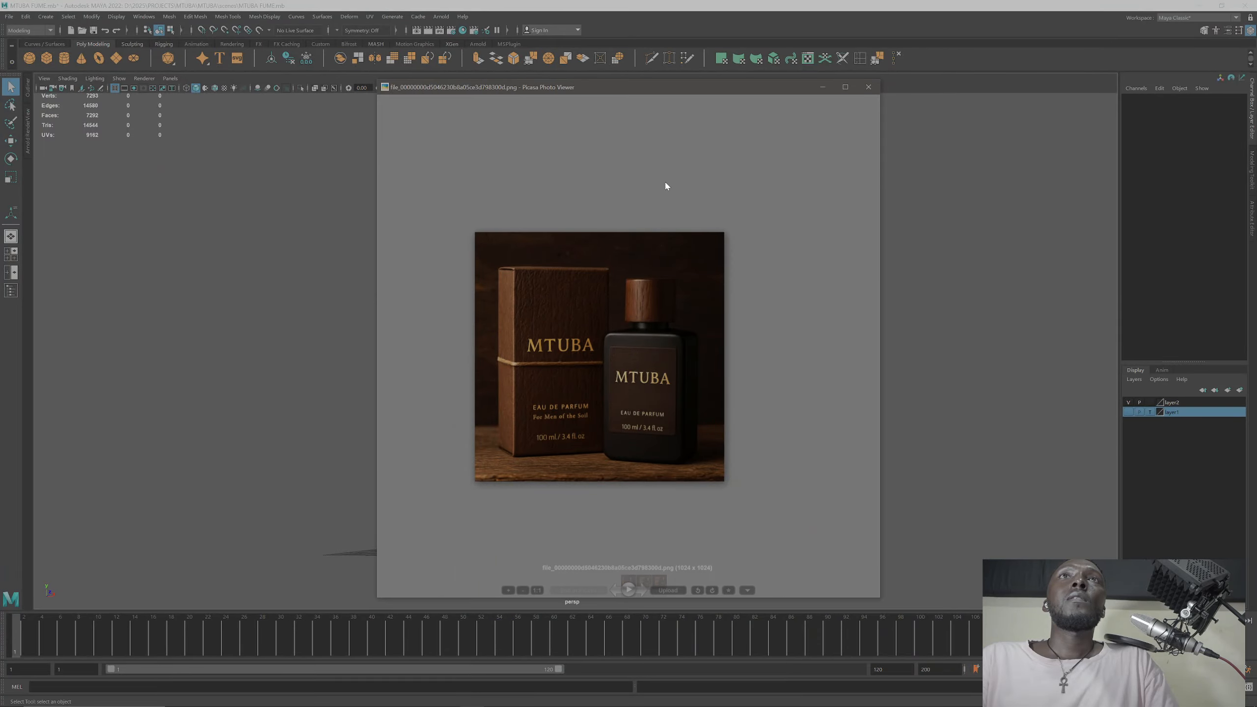
Step: Examine the MTUBA perfume reference image up close and compare it with its alternative box and bottle versions
scroll(591, 351, "up", 3)
scroll(572, 321, "down", 3)
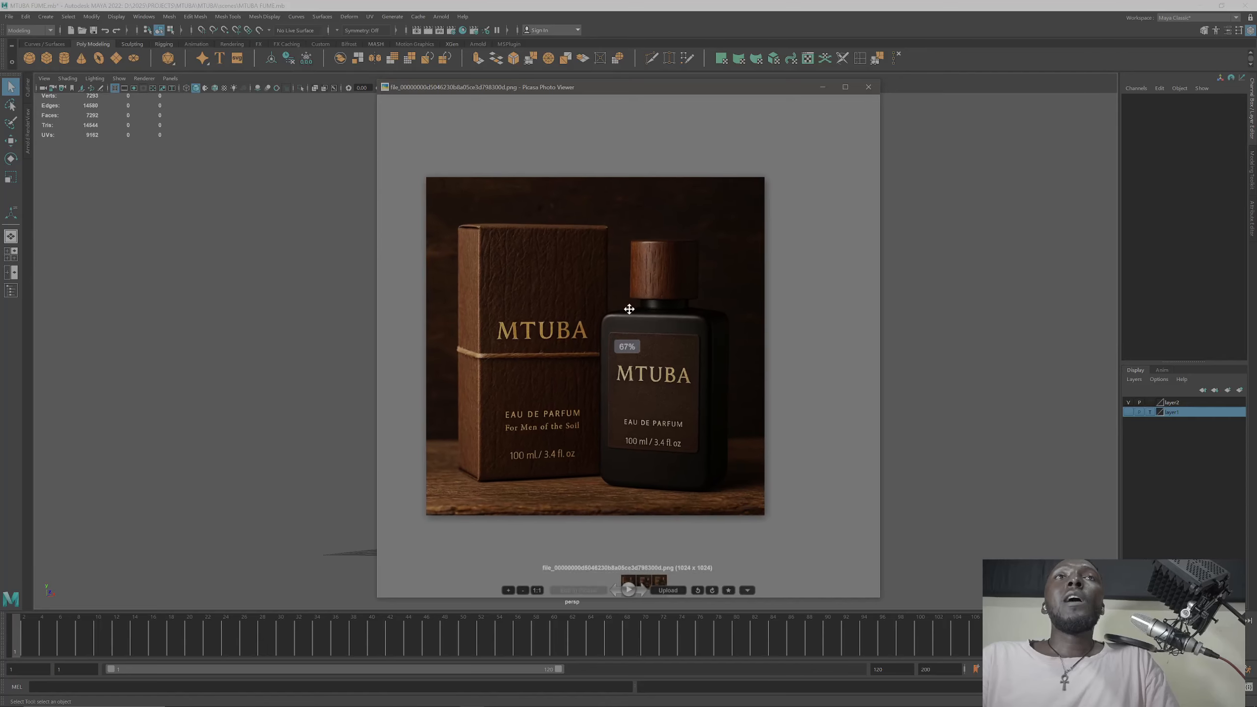
scroll(586, 296, "up", 3)
scroll(586, 295, "down", 3)
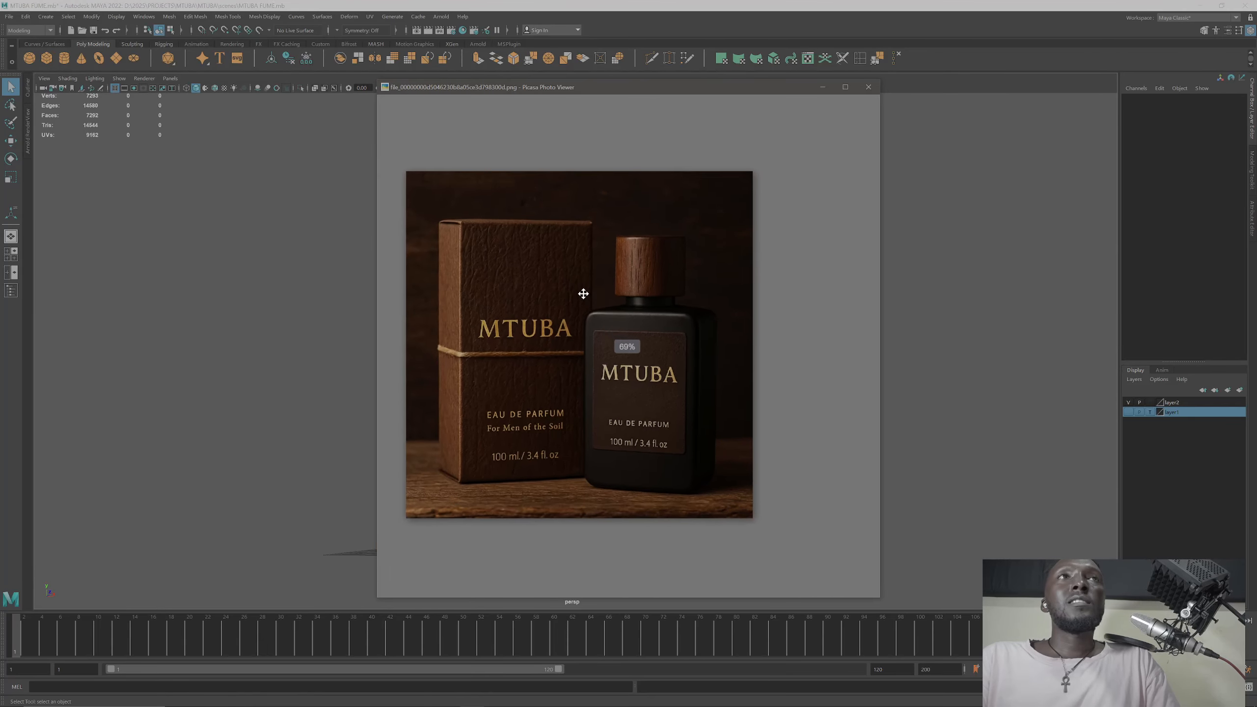
scroll(596, 292, "up", 2)
scroll(569, 302, "up", 3)
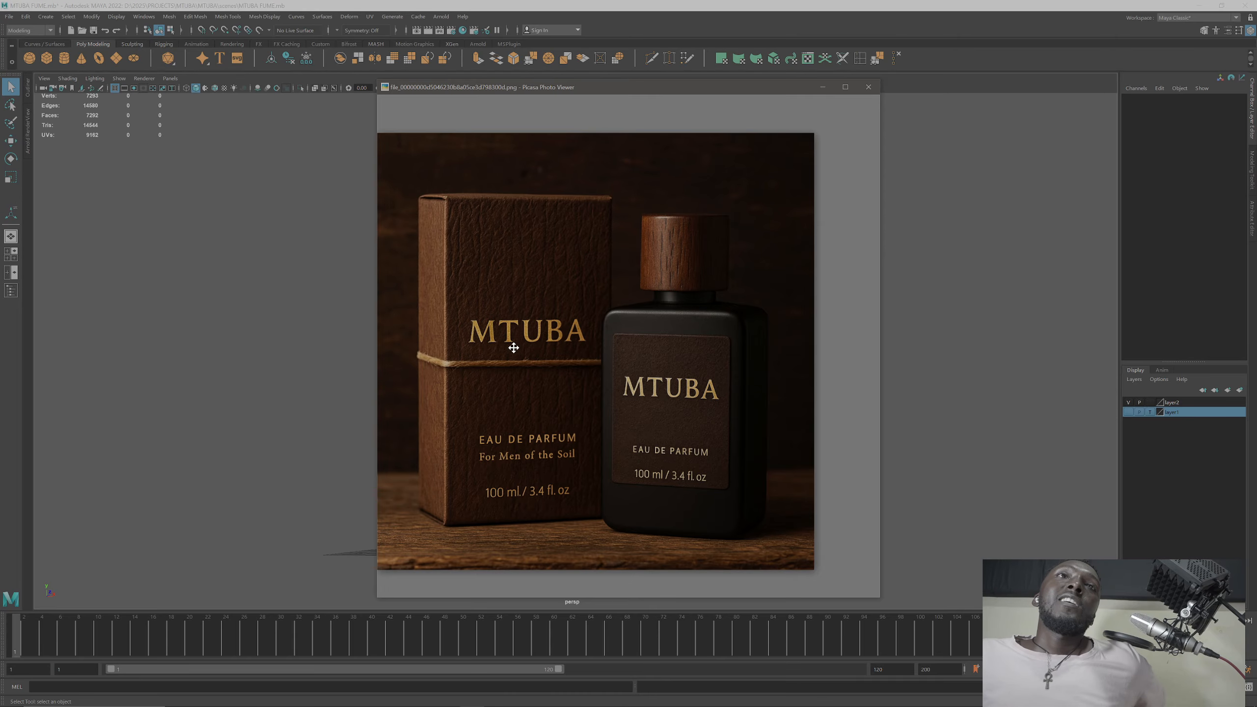
scroll(514, 351, "down", 3)
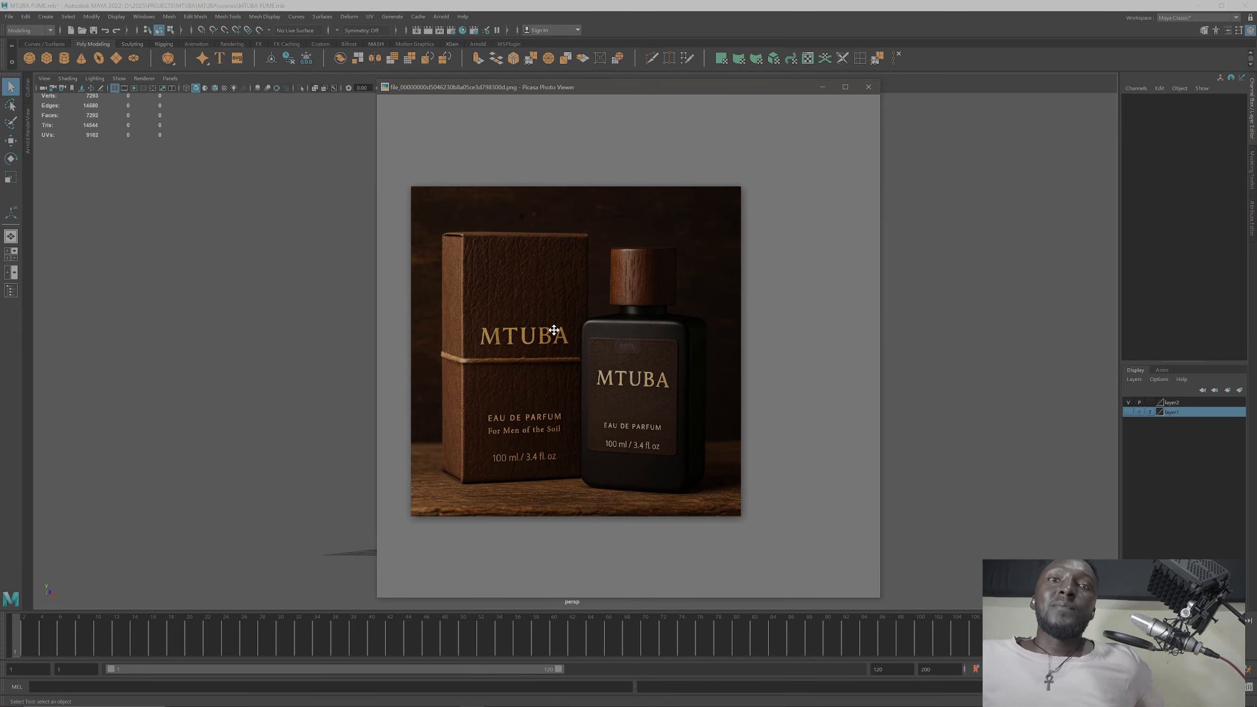
key("Left")
scroll(554, 330, "down", 1)
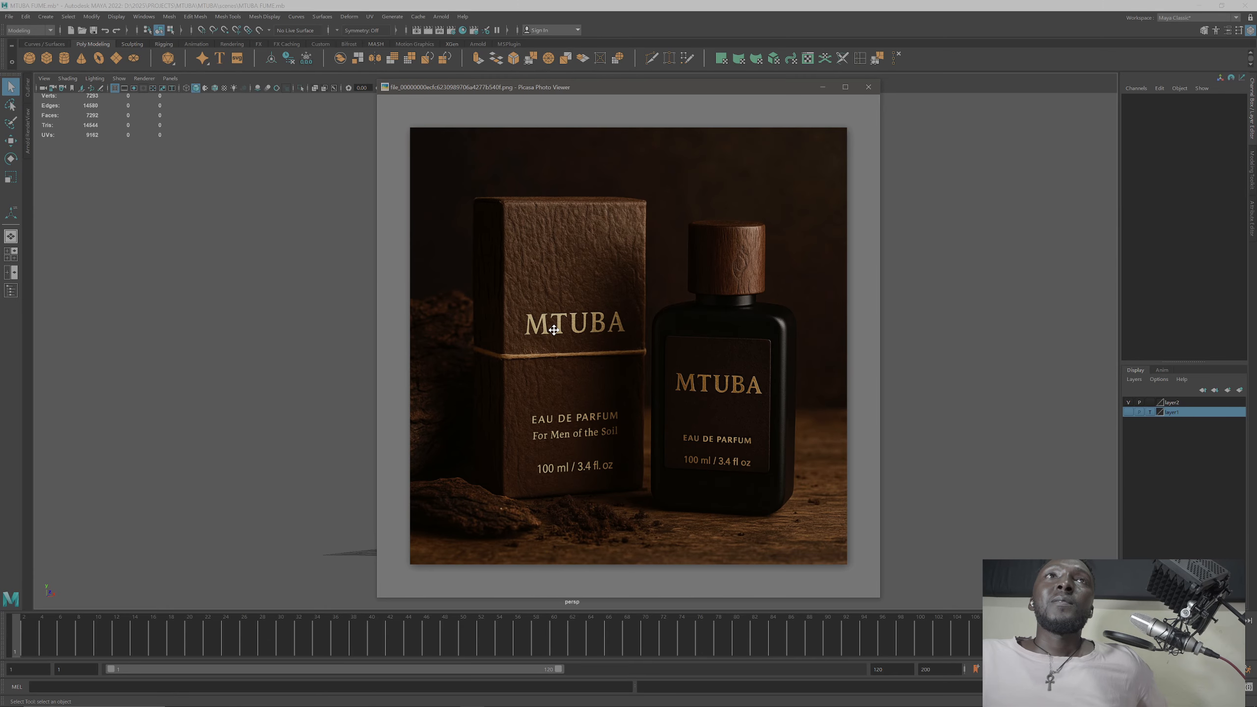
key("Left")
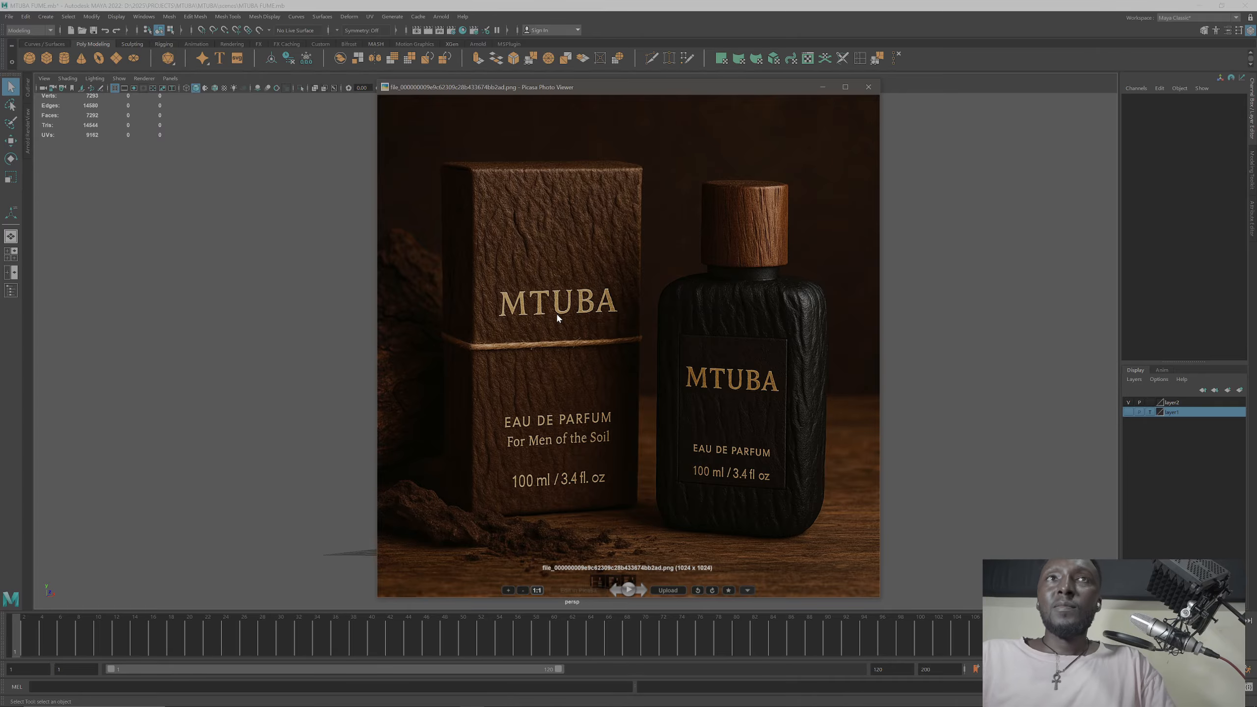
key("Left")
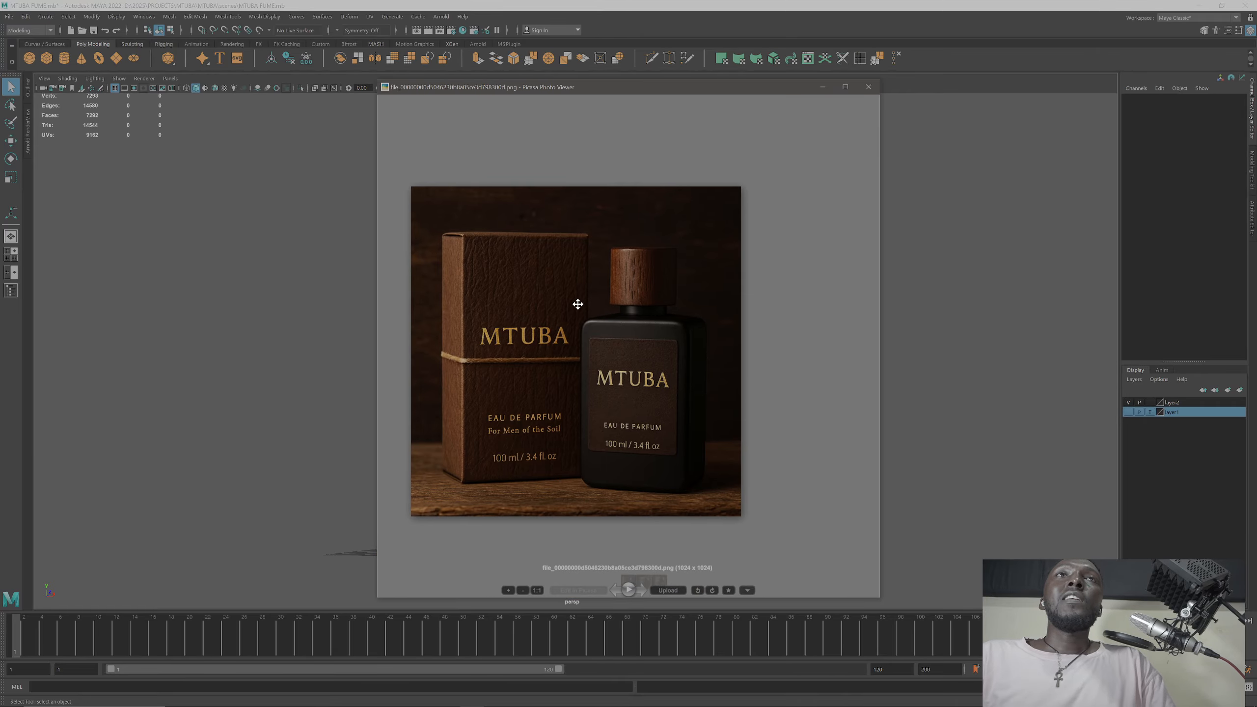
Step: Examine the wooden cap, bottle and label in the smooth black bottle reference, and minimize the photo viewer
scroll(648, 275, "up", 3)
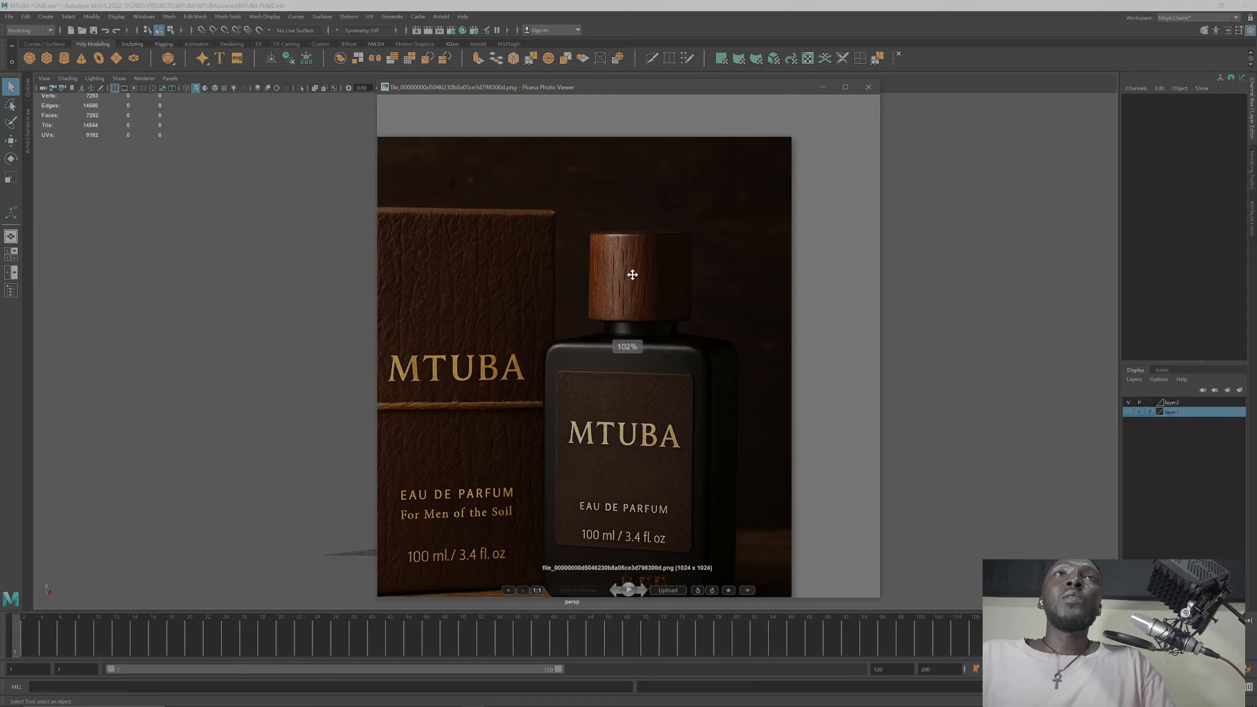
scroll(638, 272, "up", 1)
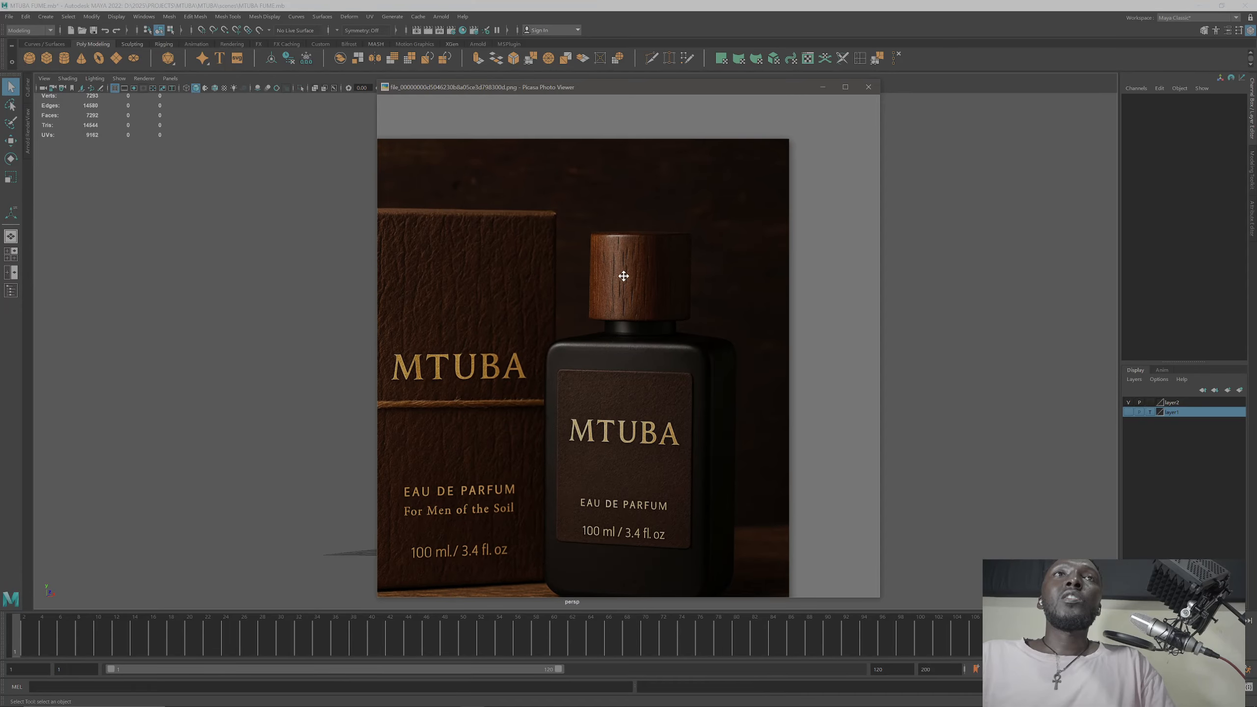
scroll(642, 283, "down", 3)
scroll(645, 275, "up", 3)
scroll(625, 279, "down", 1)
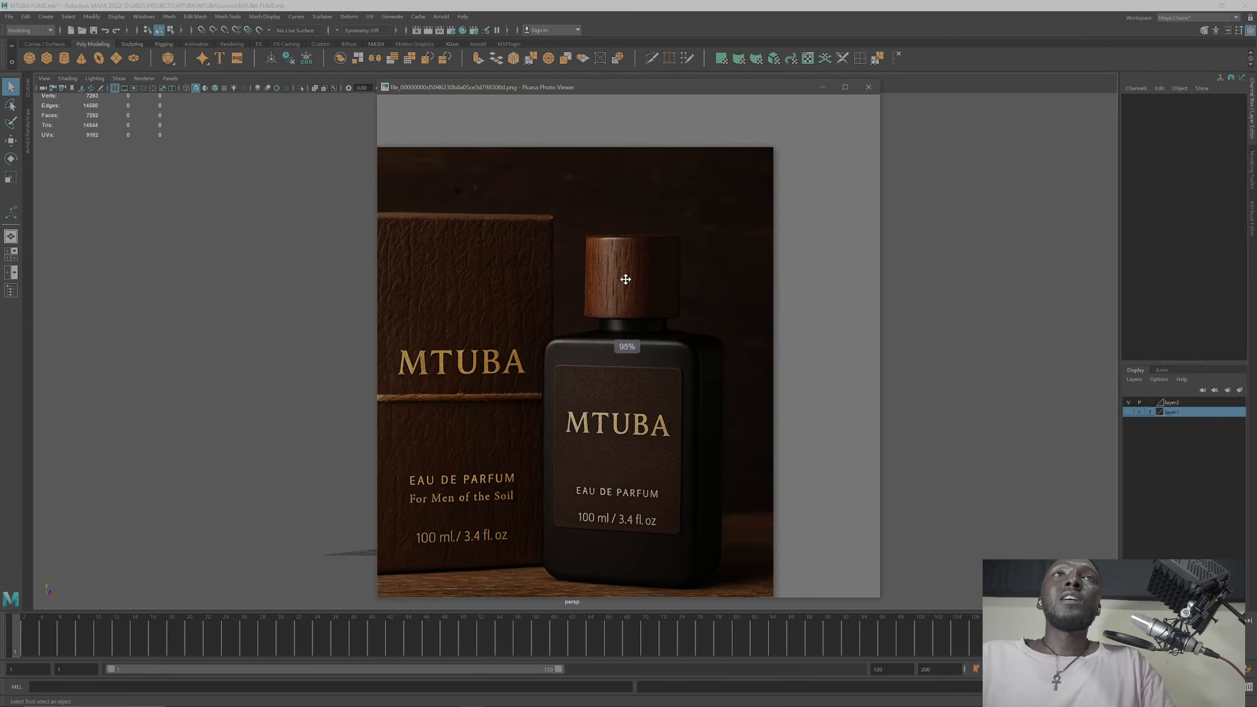
scroll(625, 279, "down", 4)
scroll(608, 313, "up", 4)
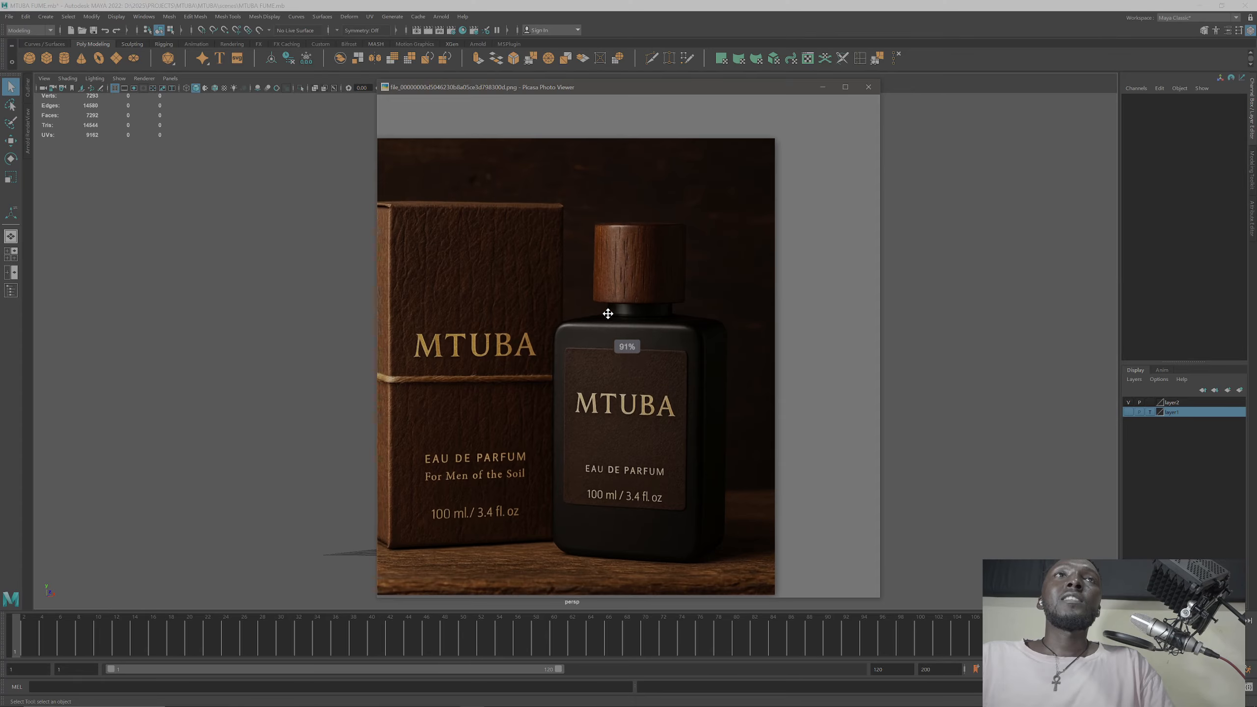
scroll(608, 313, "up", 2)
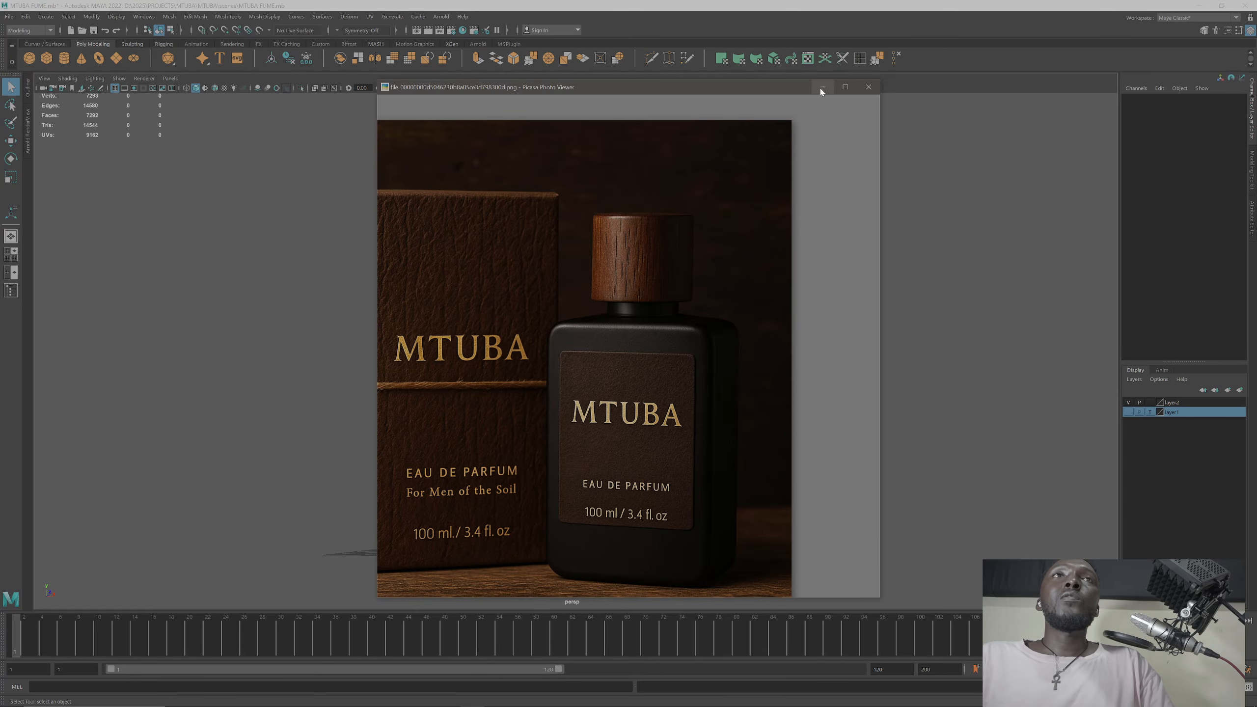
scroll(663, 397, "down", 3)
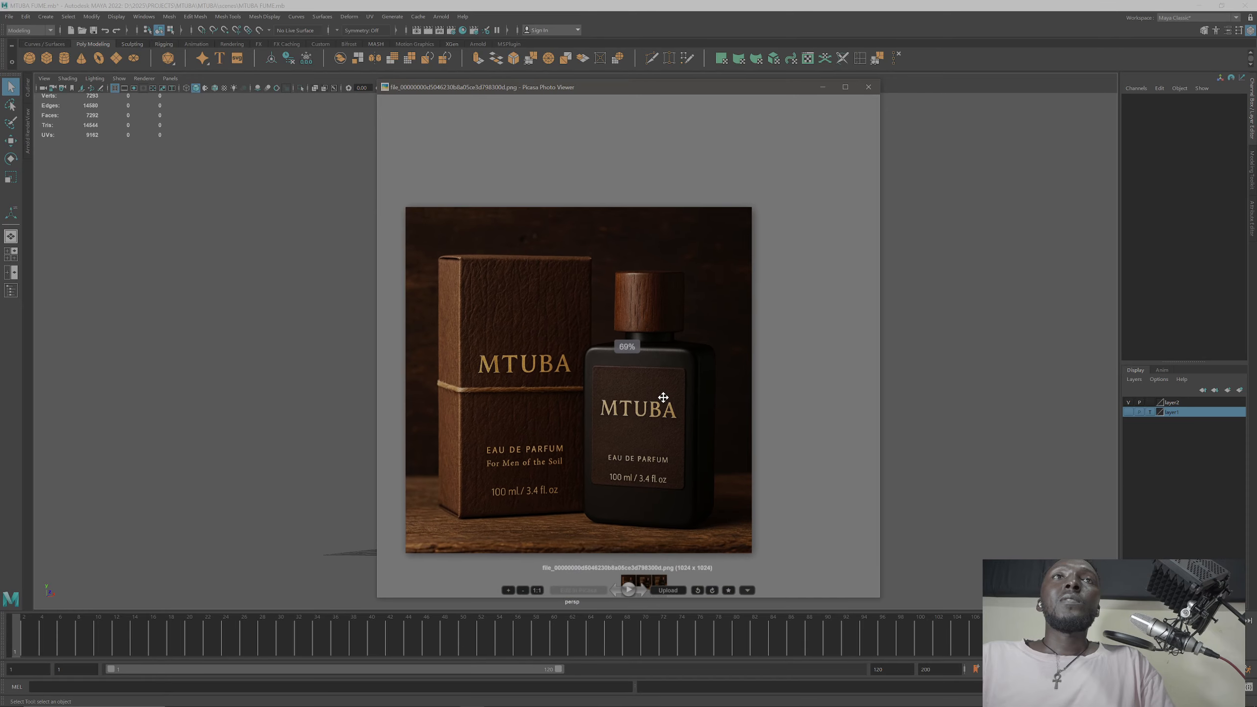
left_click(820, 86)
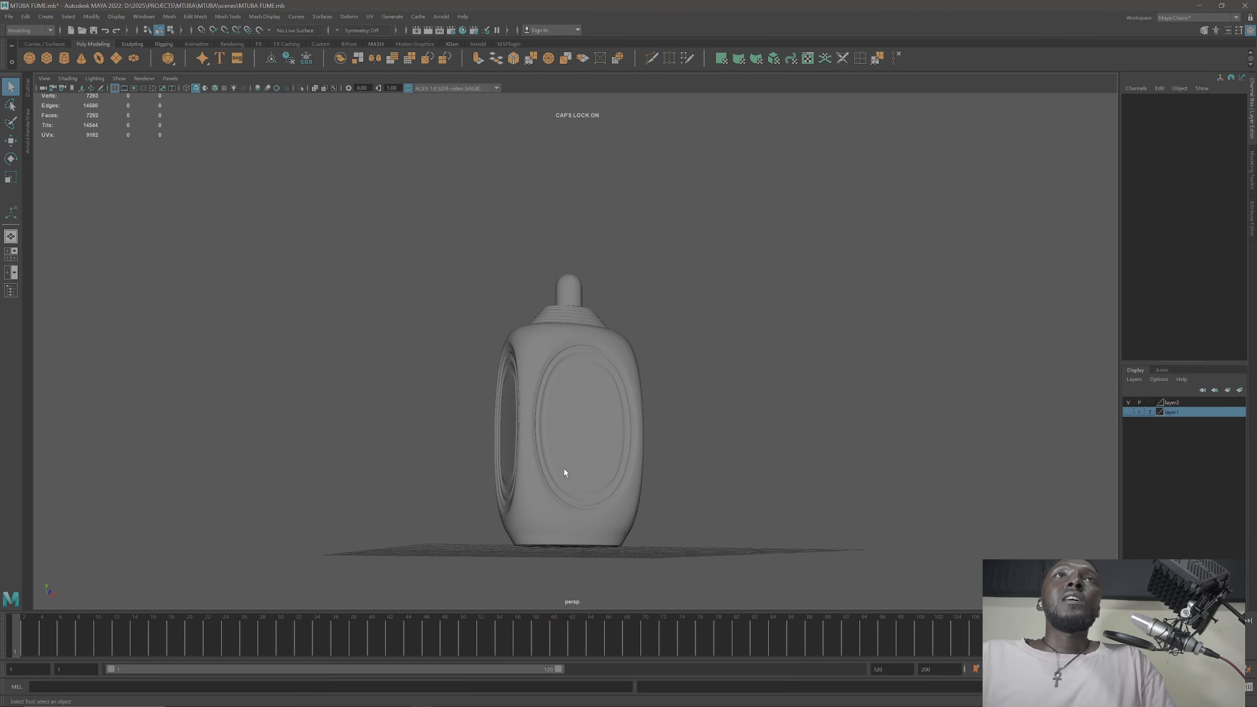
Step: Select the bottle body and isolate it in the perspective view, hiding the neck and nozzle parts
scroll(542, 435, "up", 5)
left_click_drag(547, 435, 733, 437, "alt")
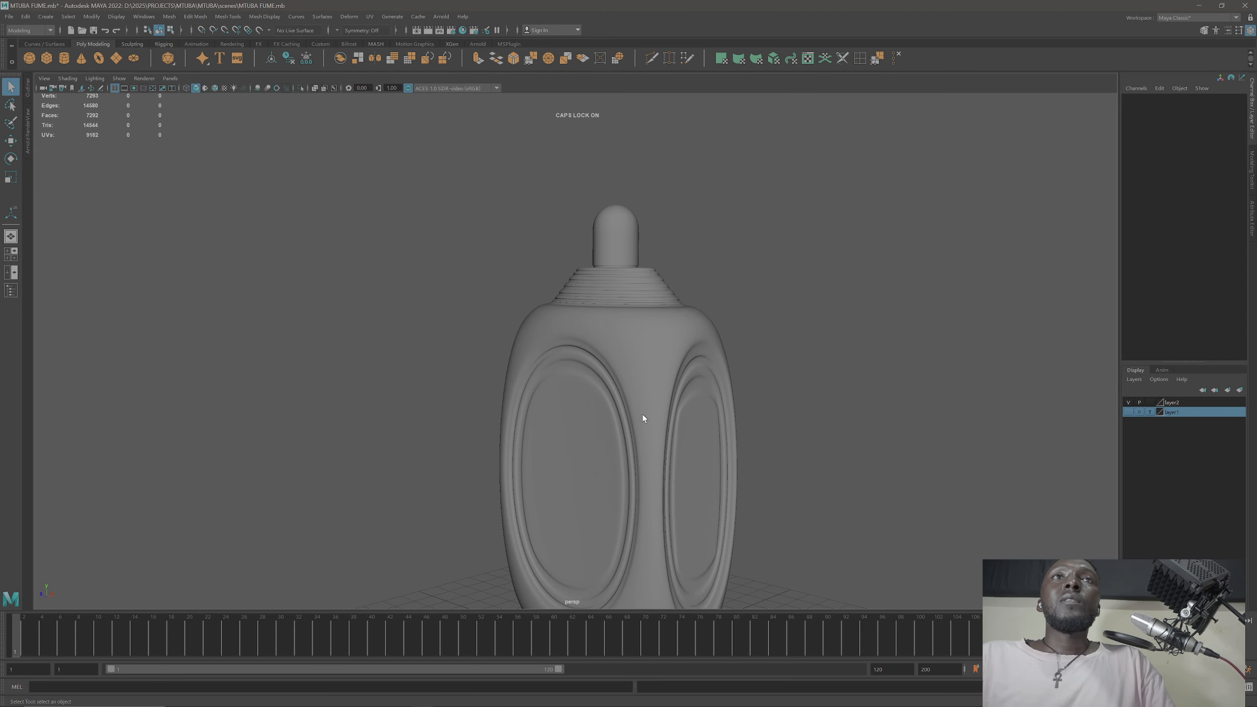
left_click(643, 418)
left_click_drag(644, 418, 578, 335, "alt")
left_click(735, 342)
left_click(637, 309)
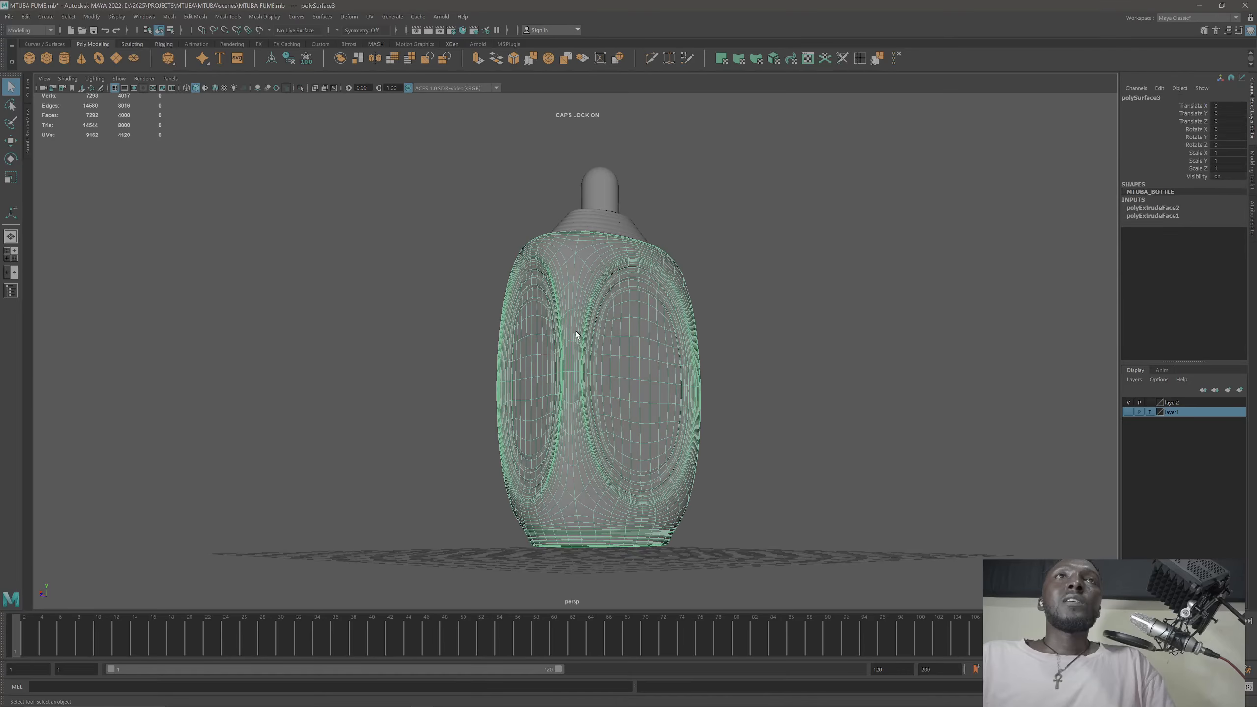
left_click(707, 298)
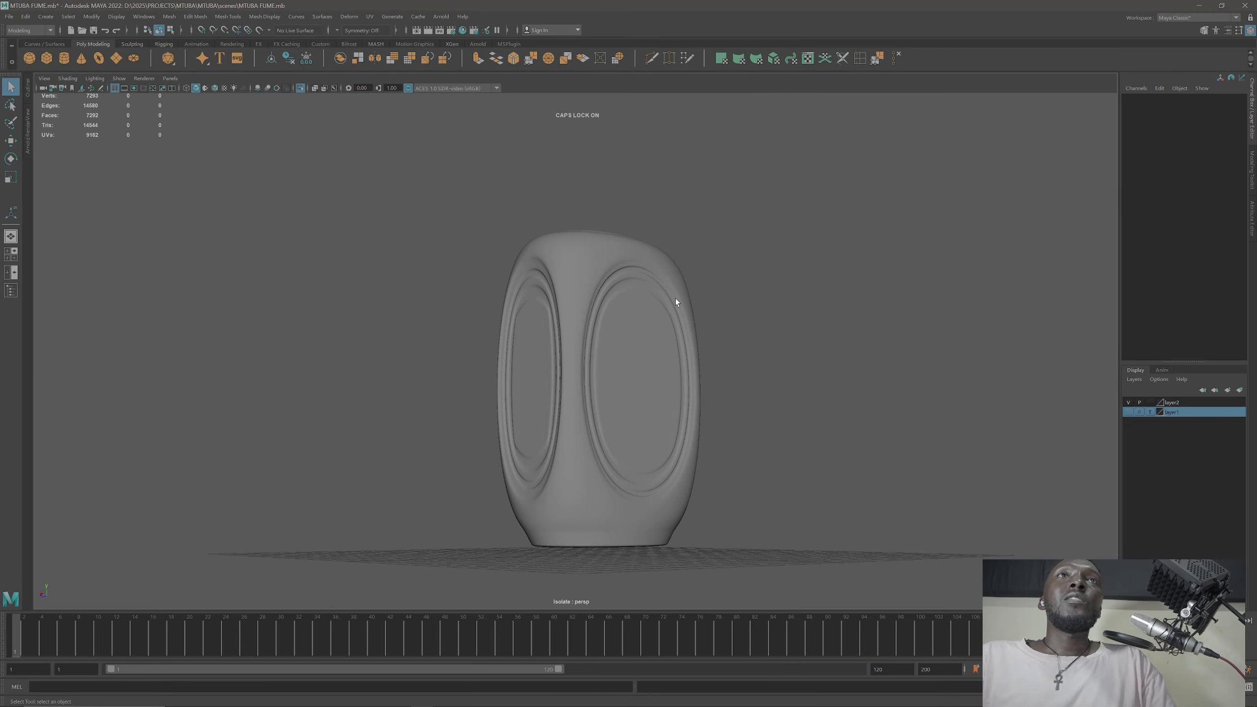
Step: Switch the bottle body to unsmoothed display and inspect its open neck, keeping the body selected
left_click_drag(676, 299, 624, 355, "alt")
left_click(583, 322)
scroll(575, 313, "up", 6)
left_click_drag(577, 321, 712, 294, "alt")
key("1")
left_click(811, 227)
left_click(625, 297)
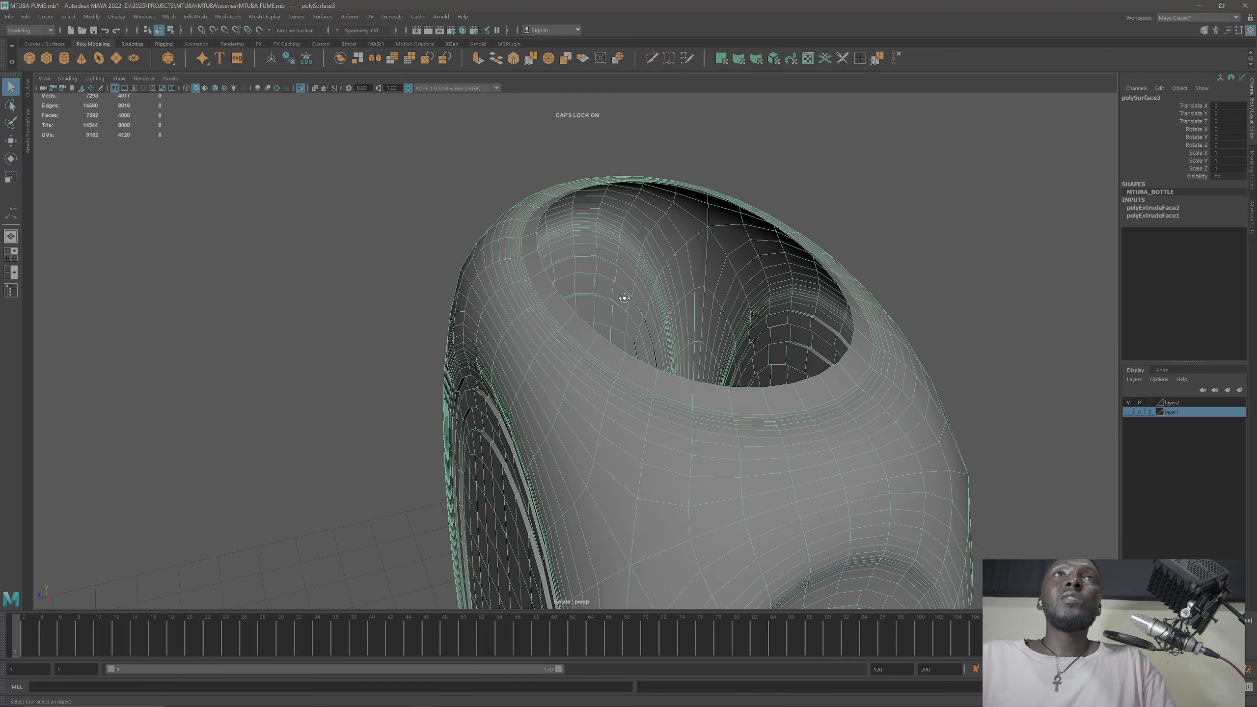
left_click_drag(623, 297, 556, 346, "alt")
scroll(559, 285, "down", 5)
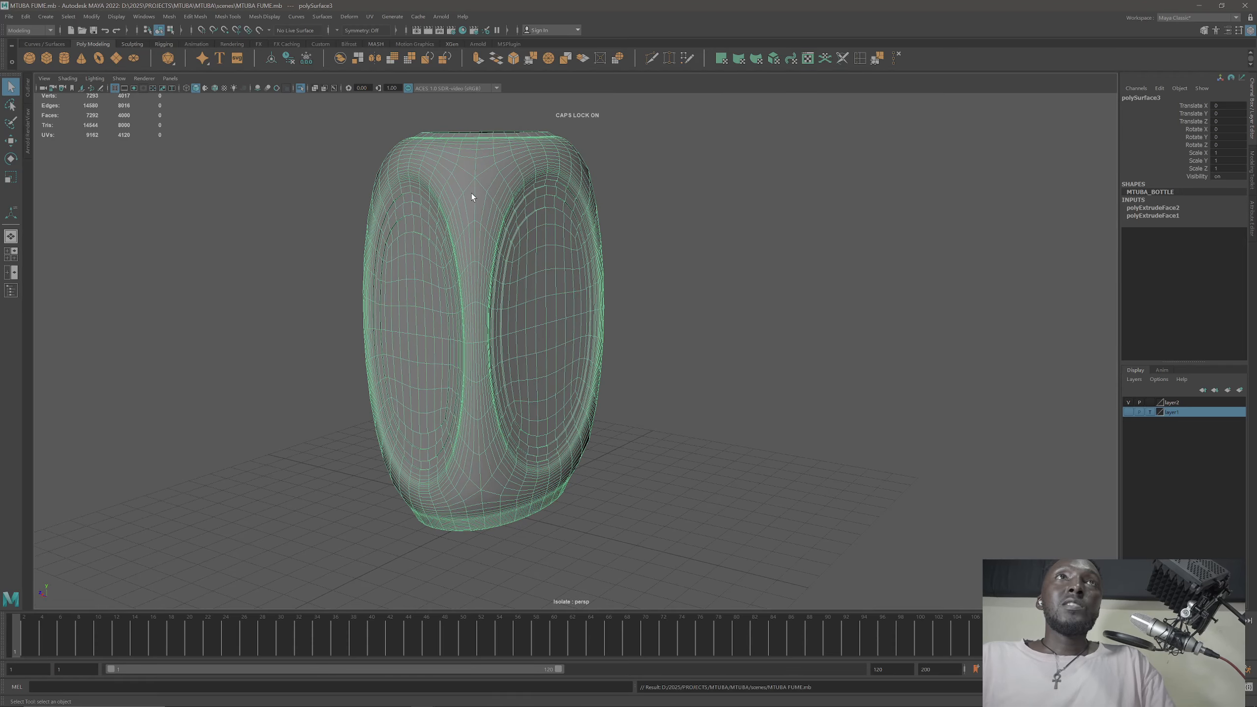
Step: Duplicate the bottle body, offset the copy to about -14.259 in Translate Z, and add it to layer1
key("ctrl+d")
key("w")
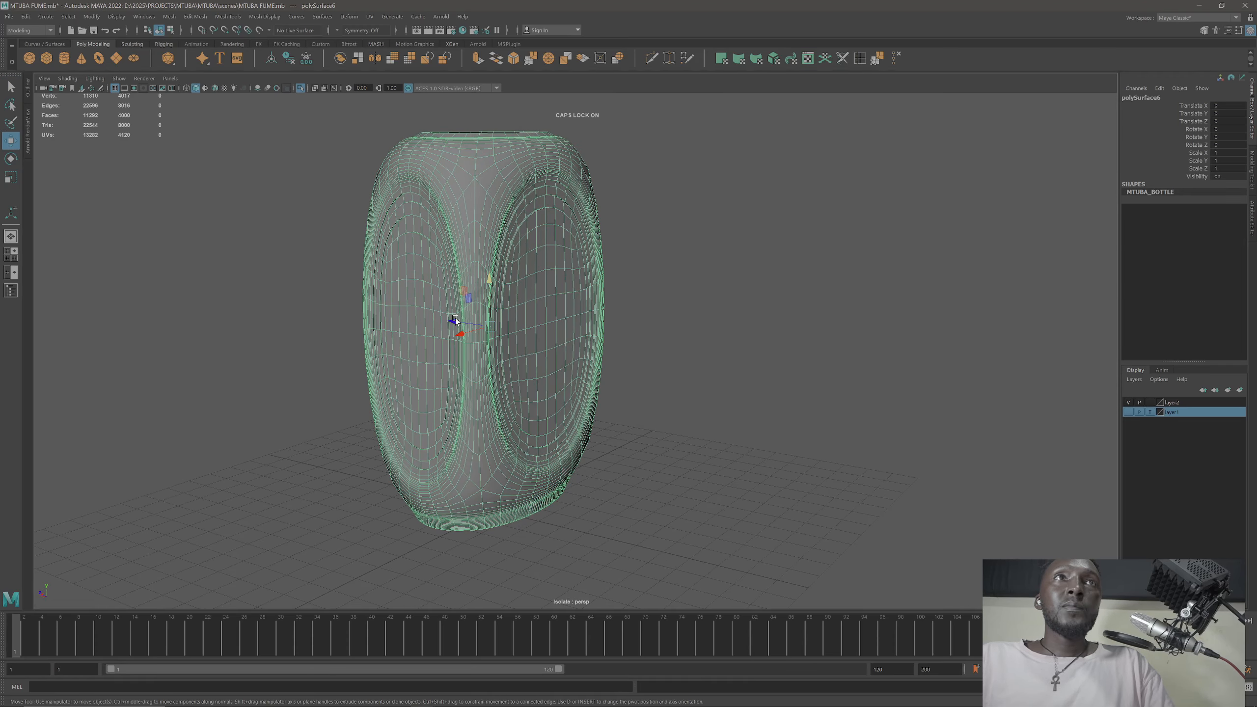
left_click_drag(456, 318, 834, 371)
scroll(783, 366, "down", 4)
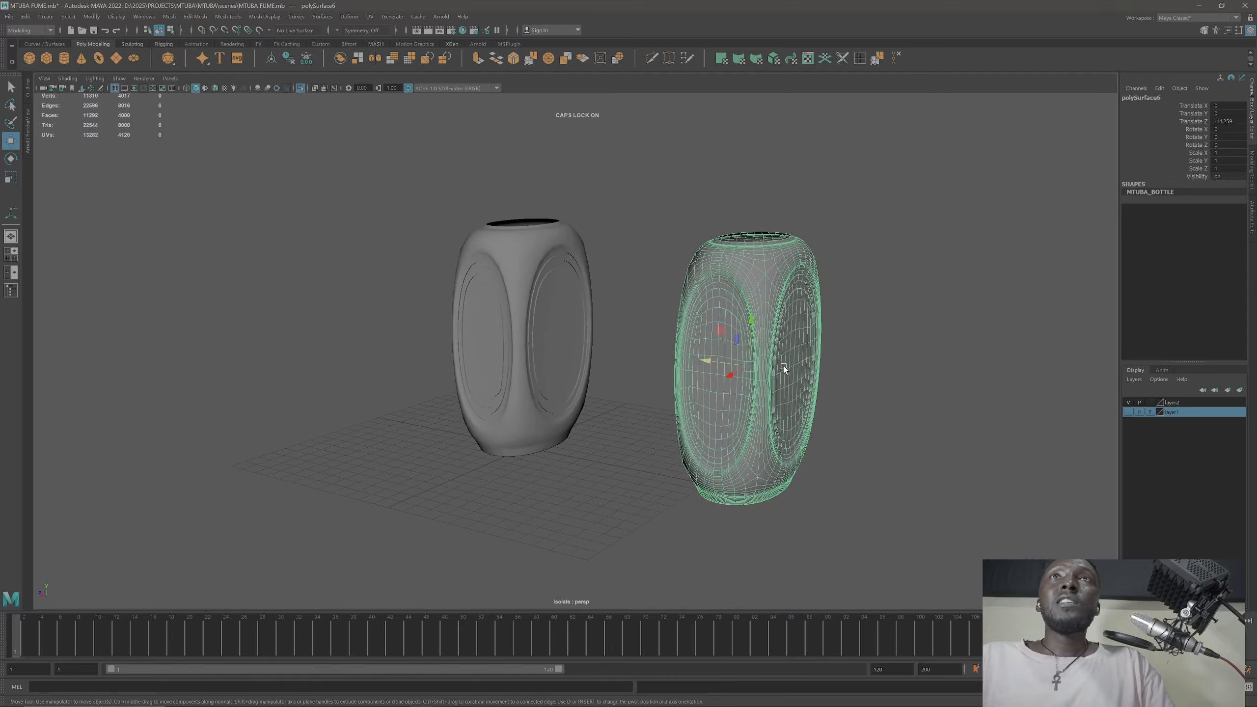
right_click(1176, 413)
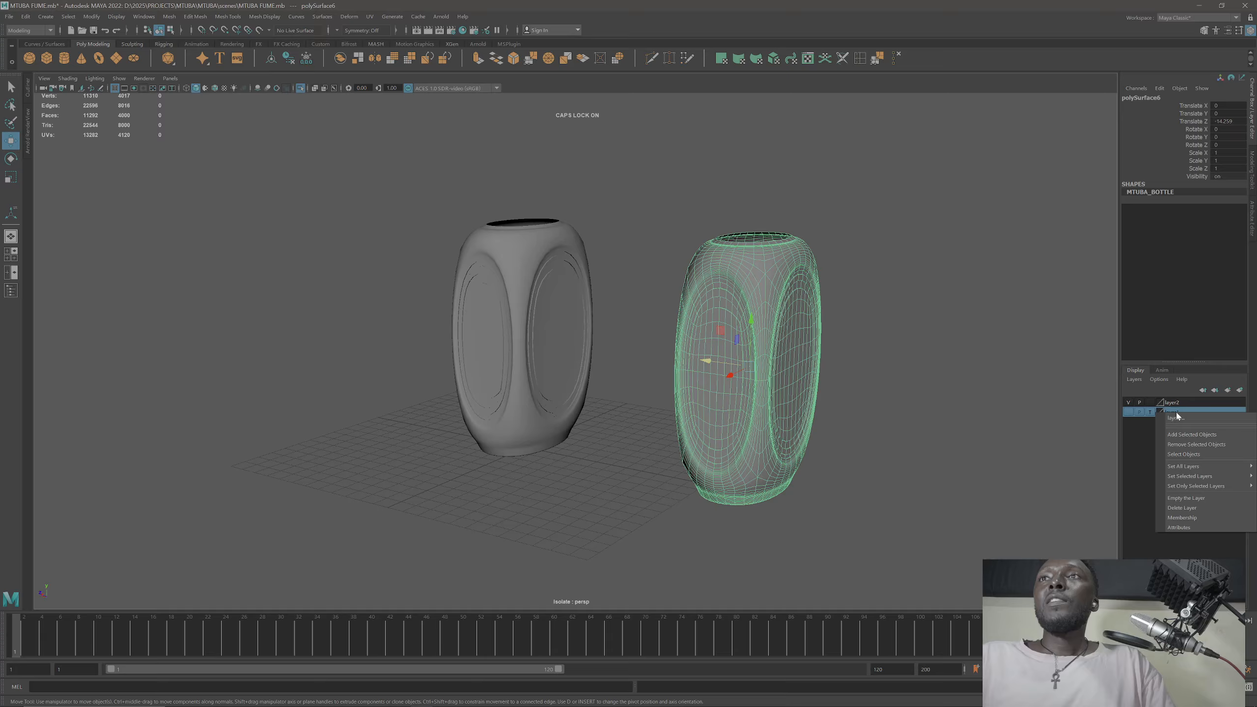
left_click(1198, 436)
Step: Extrude all faces of the original bottle body with a slight depth to give the walls thickness, and return to object mode
left_click_drag(675, 309, 695, 356, "alt")
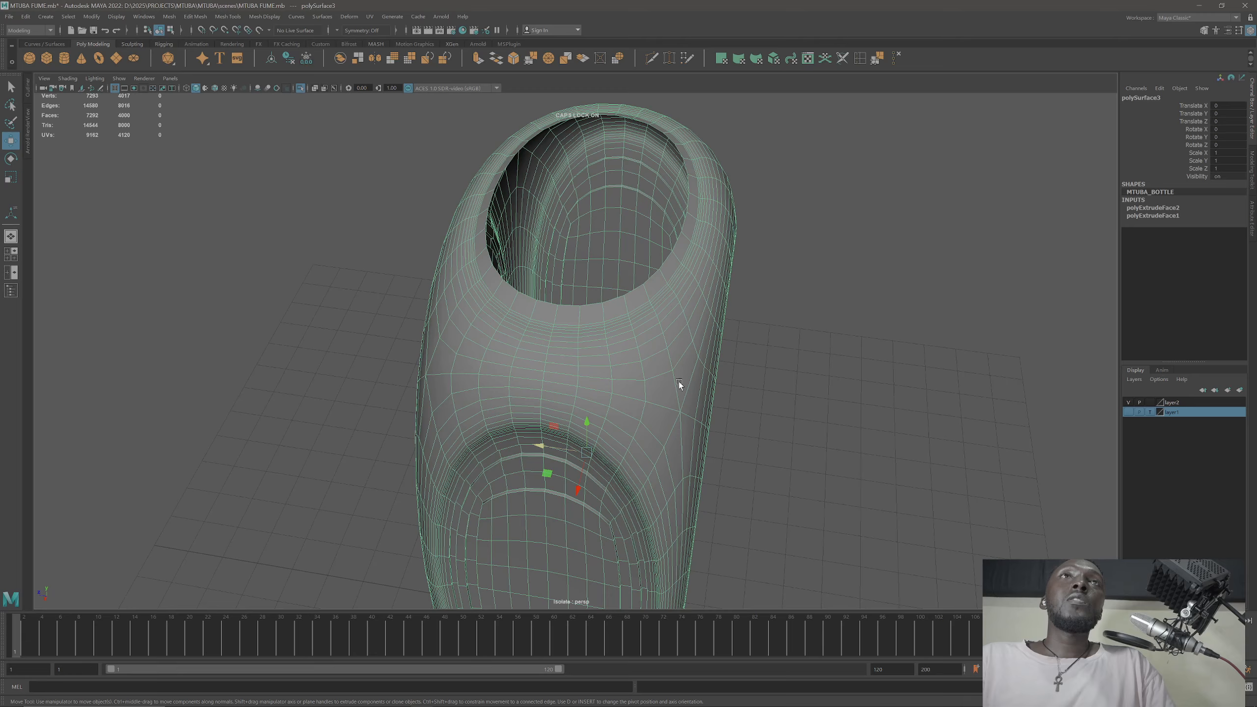
left_click(527, 289)
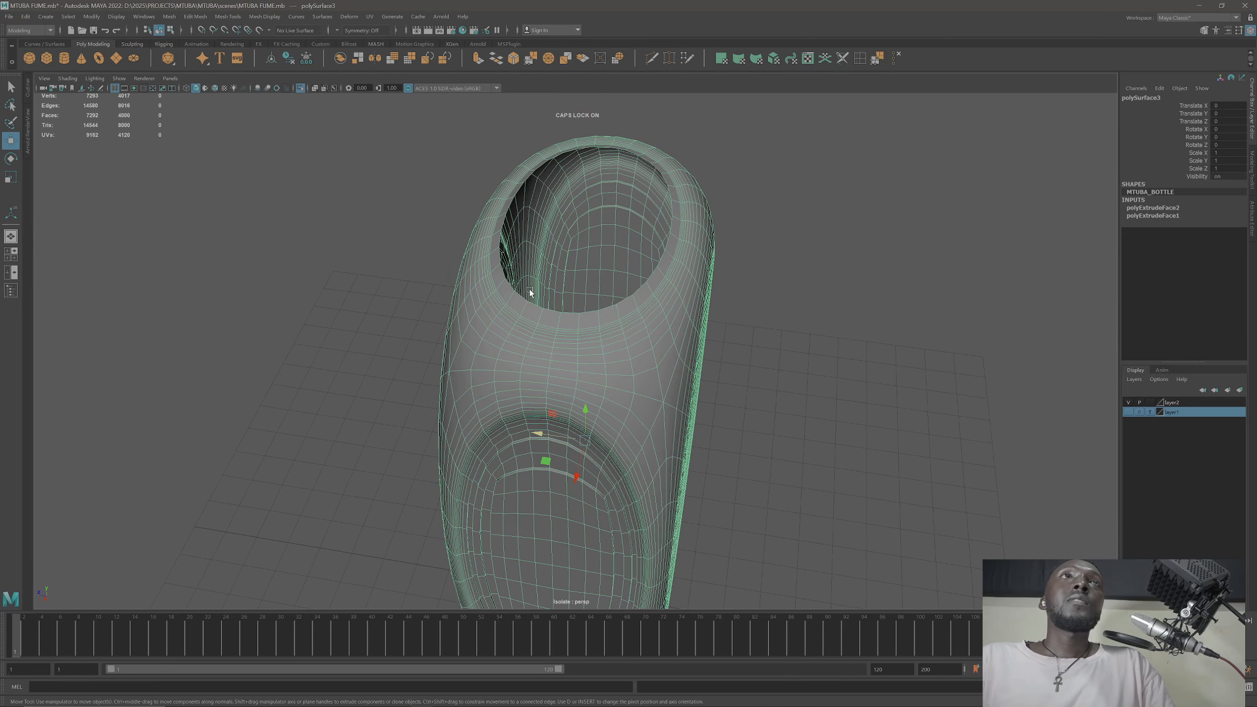
left_click_drag(538, 256, 381, 188, "alt")
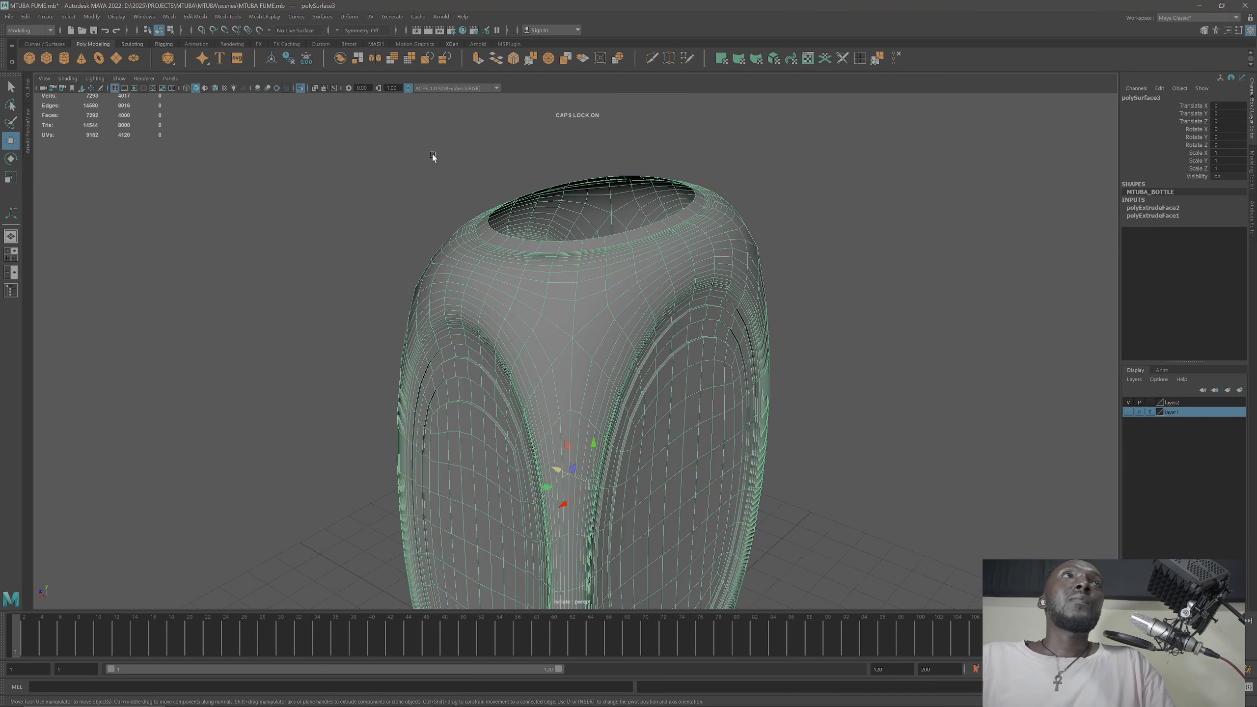
left_click(192, 17)
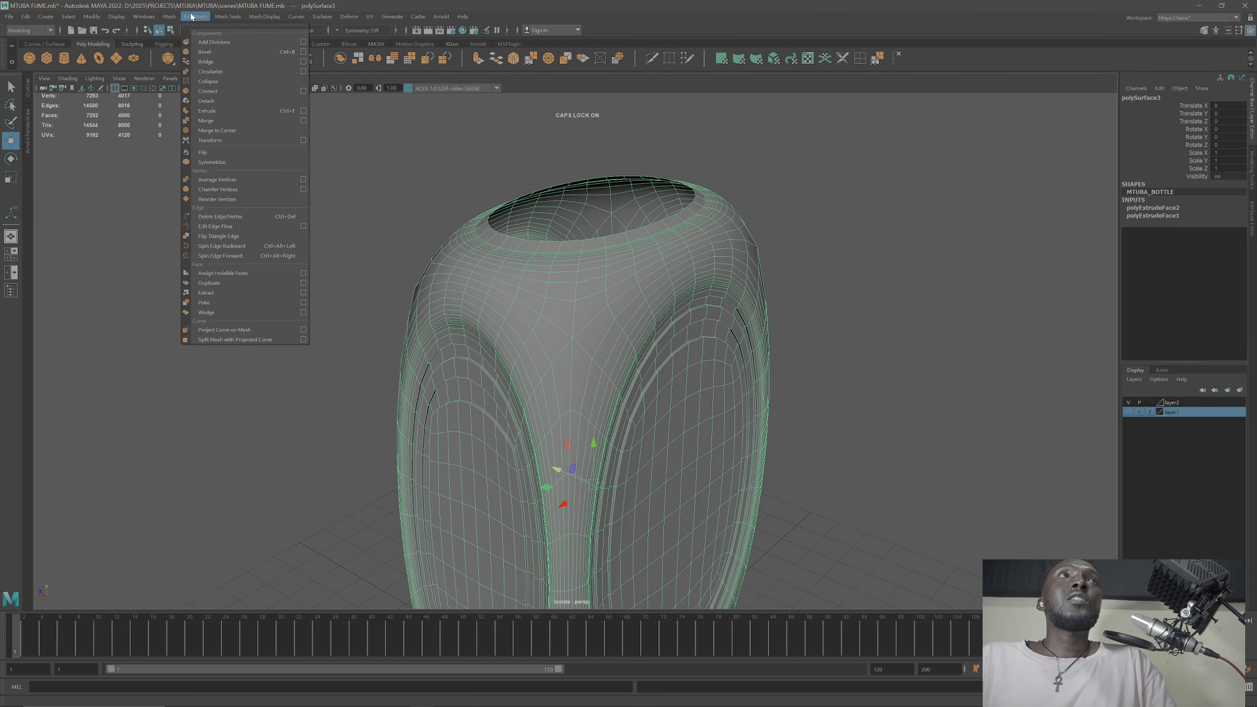
left_click(226, 110)
left_click_drag(488, 376, 550, 562, "alt")
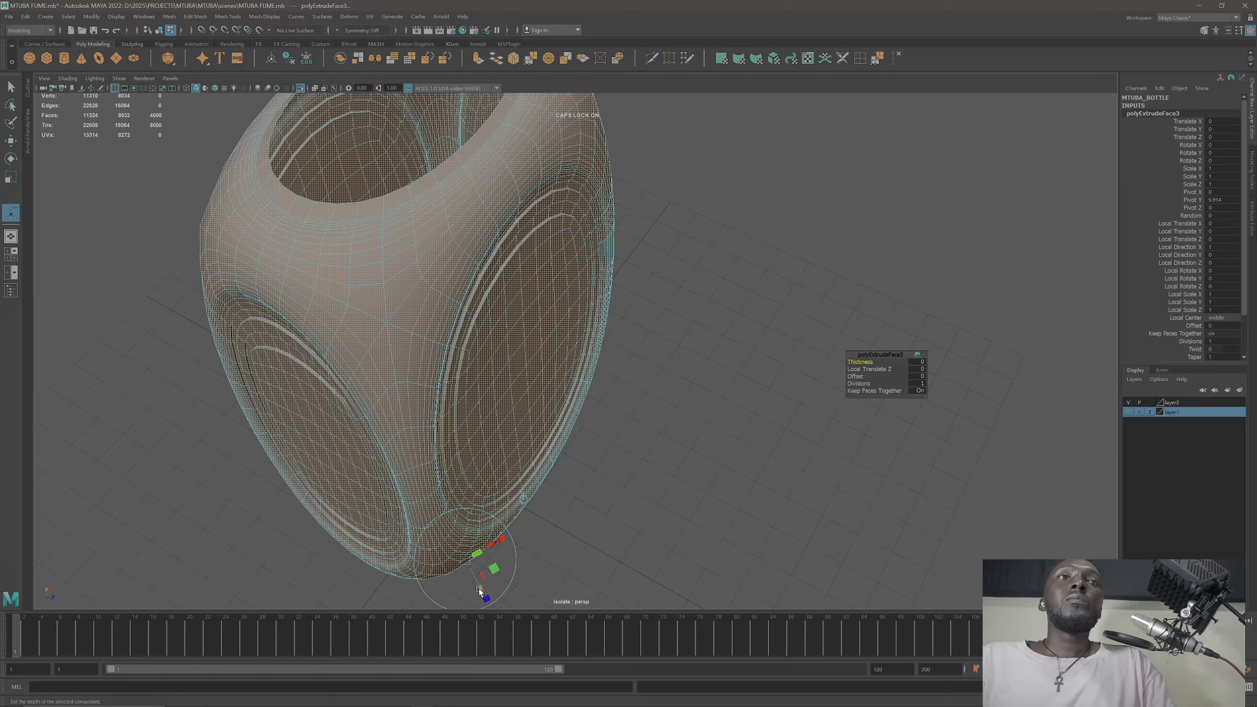
left_click_drag(482, 594, 475, 591)
left_click_drag(618, 420, 470, 346, "alt")
scroll(502, 297, "up", 10)
key("q")
right_click_drag(504, 230, 536, 214)
Step: Insert two edge loops around the thin lip of the bottle body's neck opening
left_click(491, 236)
left_click_drag(513, 243, 428, 198, "alt")
left_click(861, 59)
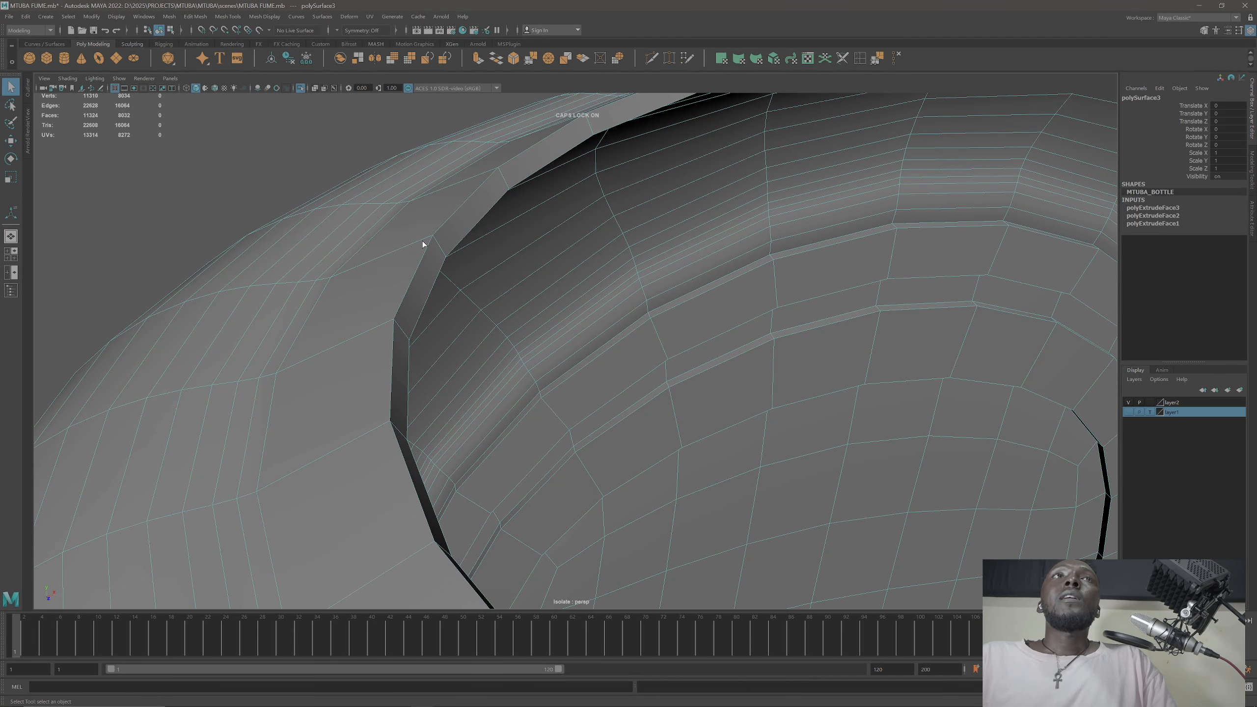
left_click_drag(438, 244, 552, 266)
left_click(443, 254)
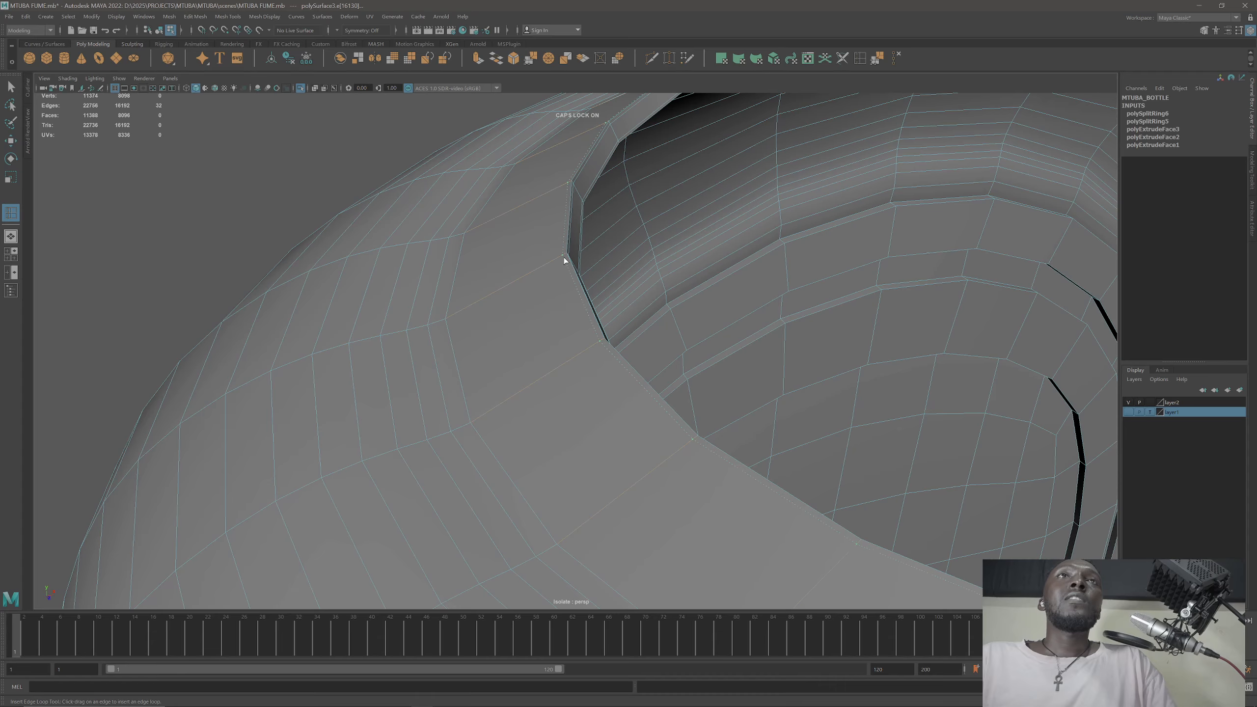
Step: Add two more supporting edge loops close to the neck lip's edges, leave the edge loop tool, and reselect the bottle body
left_click(563, 257)
key("f")
middle_click_drag(569, 257, 623, 579, "alt")
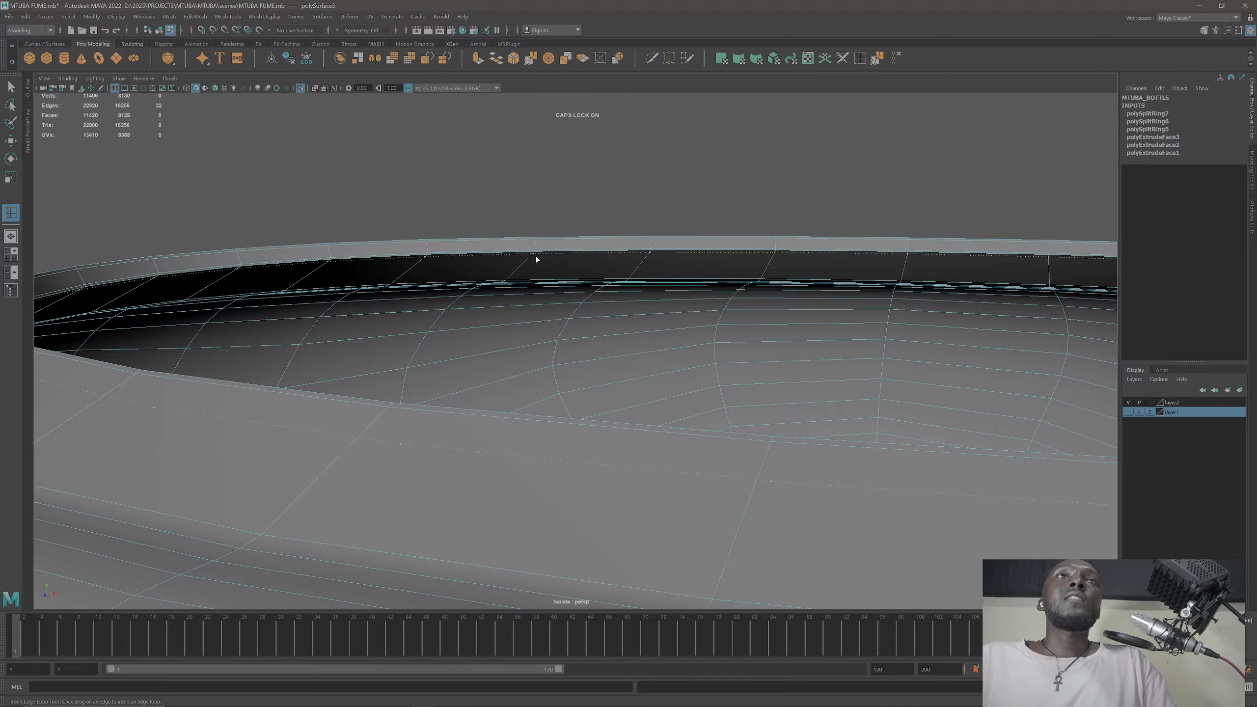
left_click(535, 253)
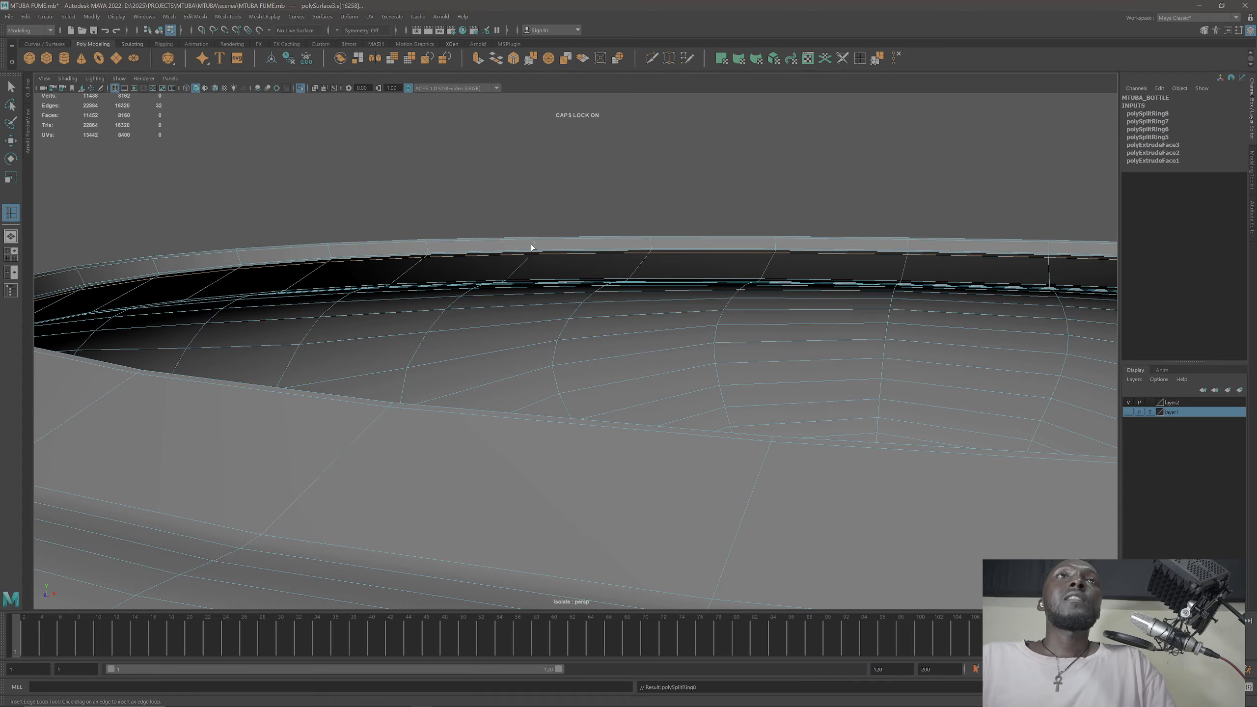
right_click(531, 244)
left_click(245, 175)
key("q")
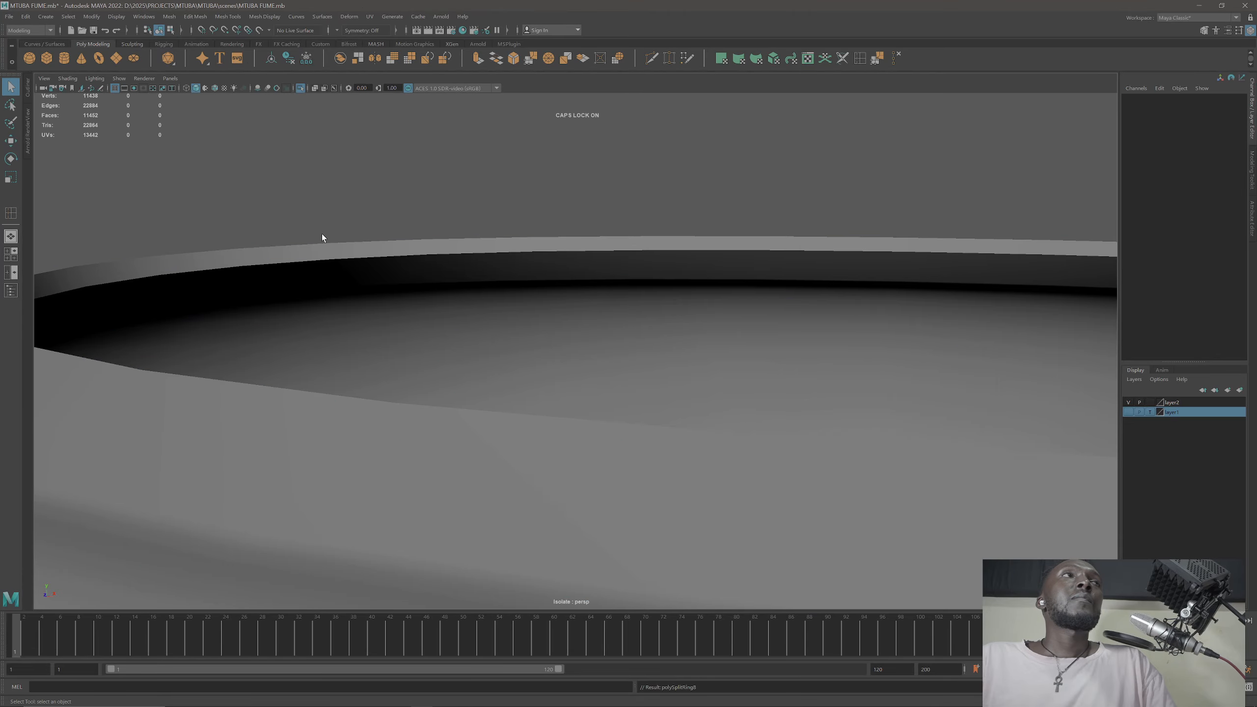
left_click(409, 318)
left_click_drag(410, 317, 434, 331, "alt")
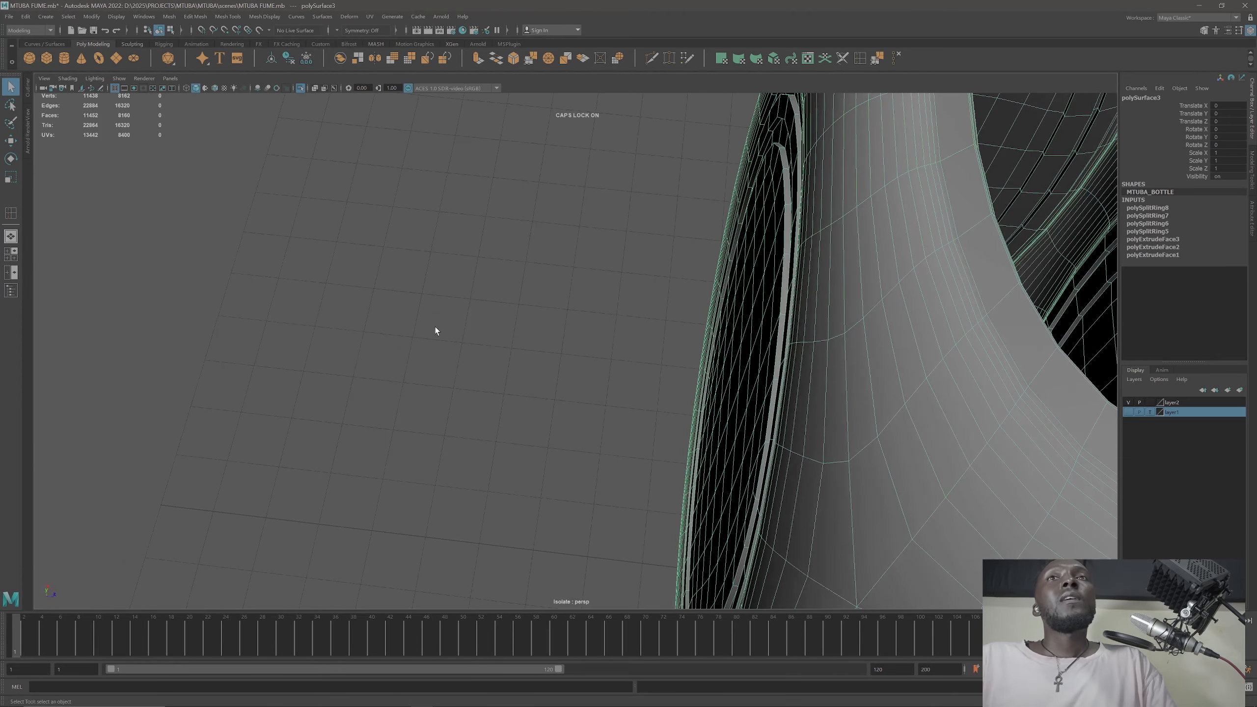
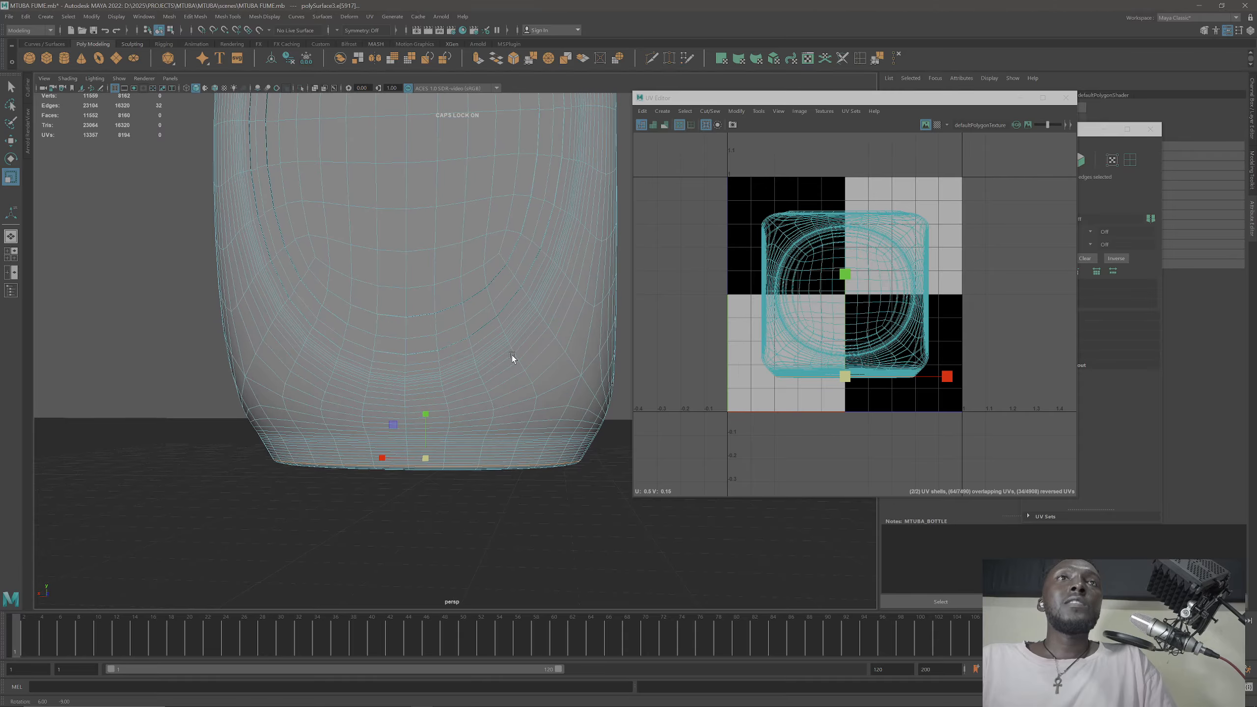
scroll(544, 428, "up", 5)
scroll(477, 246, "down", 3)
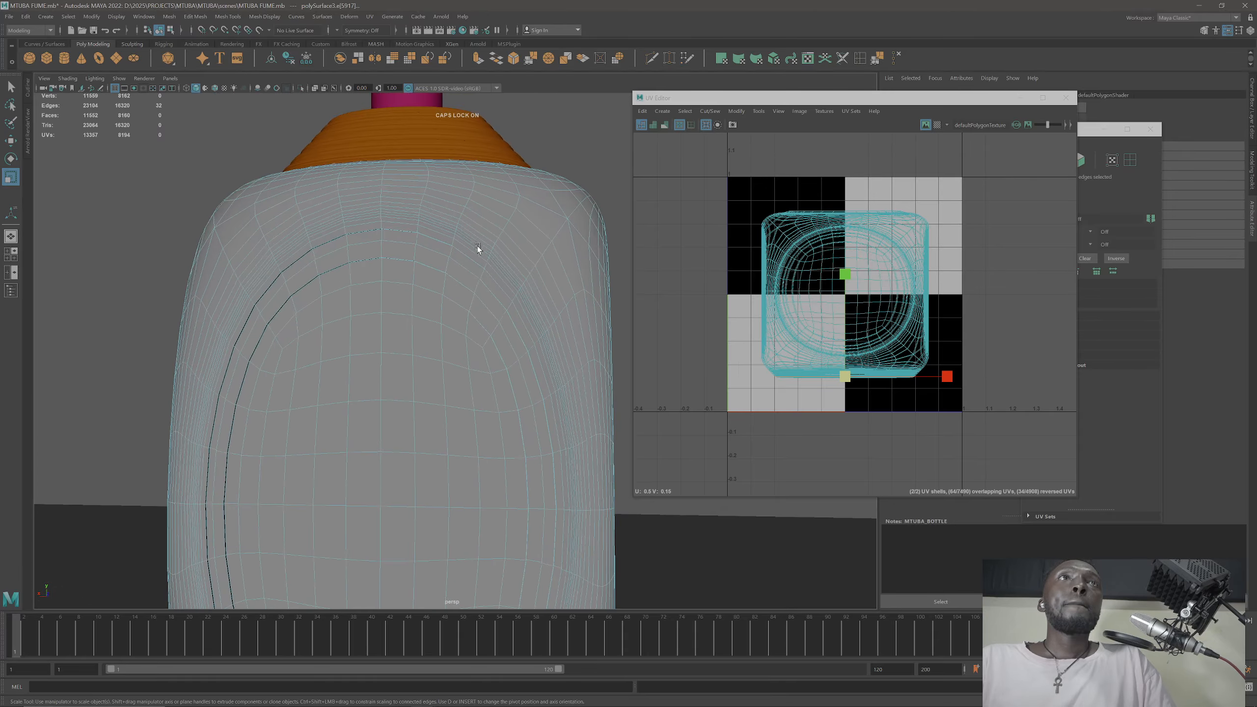
Step: Select the vertical edge loops running down the rounded corners of the bottle body
left_click_drag(477, 245, 453, 401, "alt")
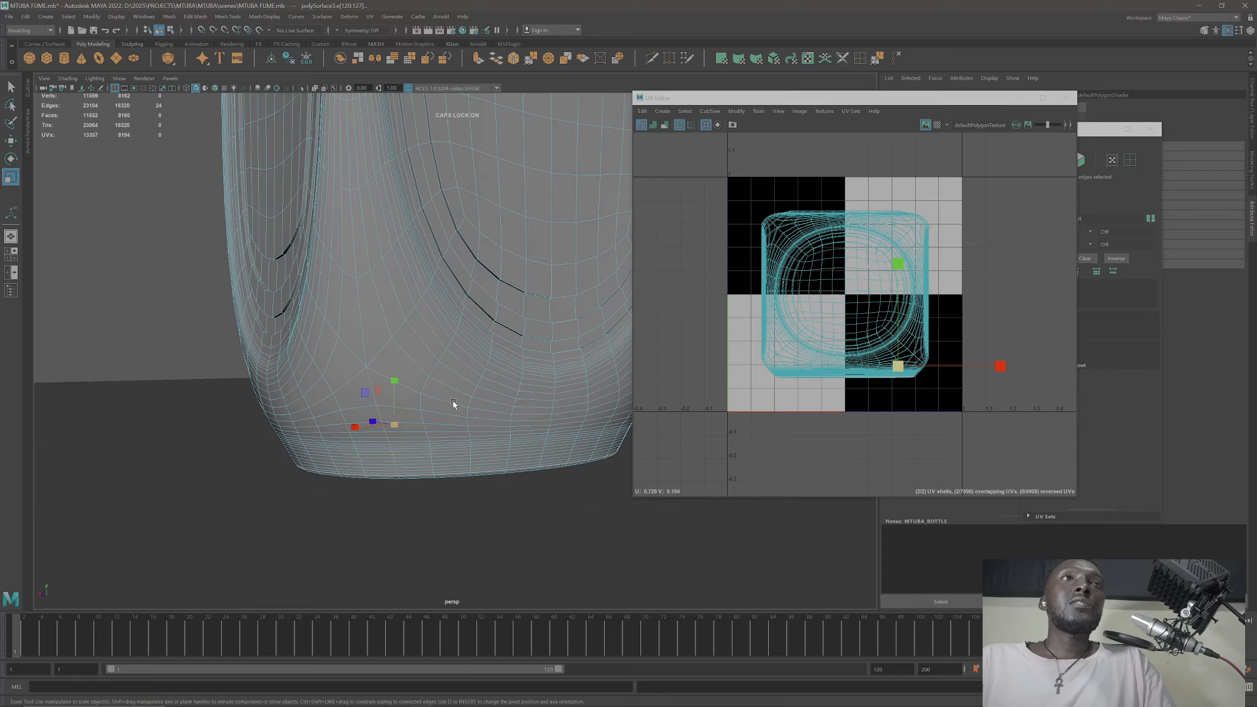
left_click(364, 342)
scroll(467, 317, "down", 5)
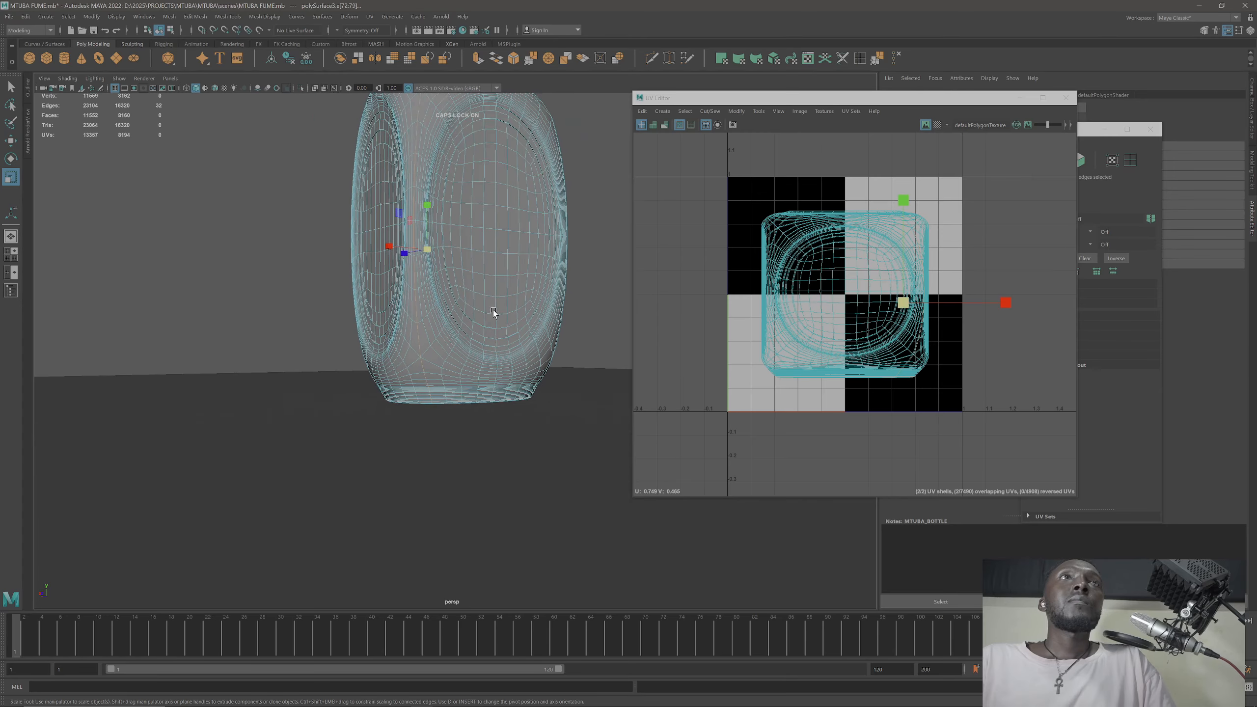
left_click_drag(493, 310, 487, 346, "alt")
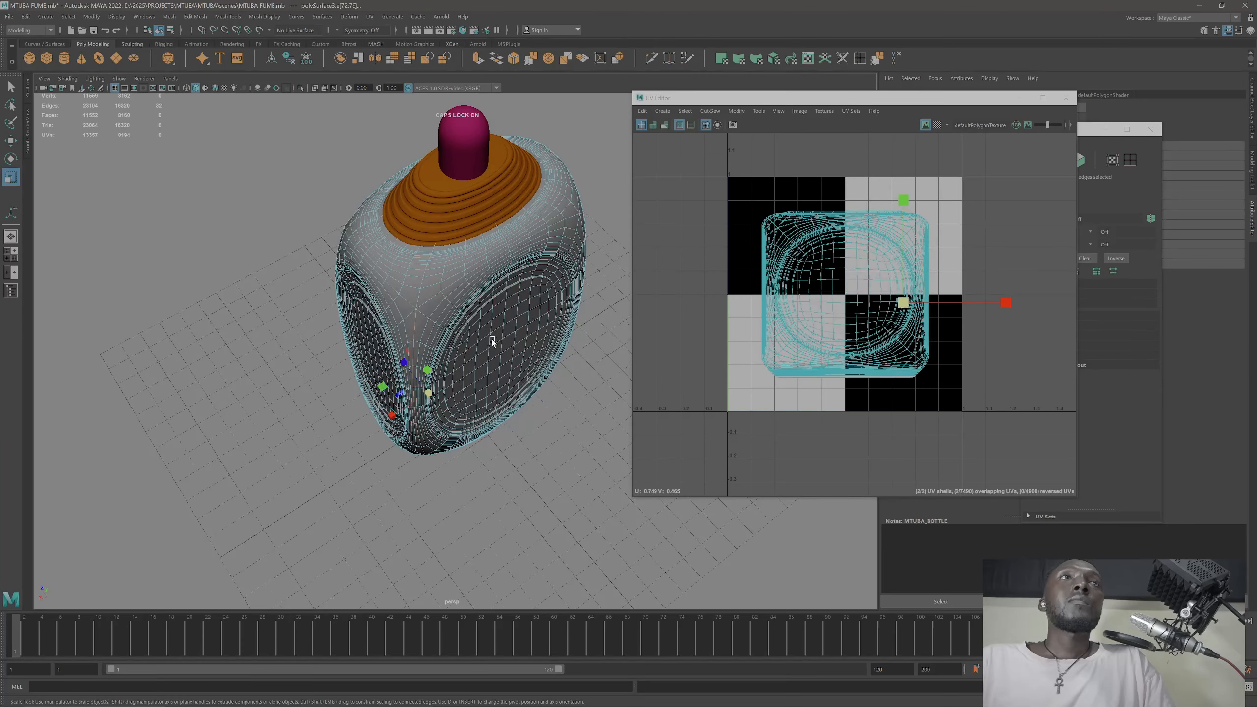
double_click(418, 300, "shift")
left_click_drag(427, 304, 507, 302, "alt")
double_click(459, 241, "shift")
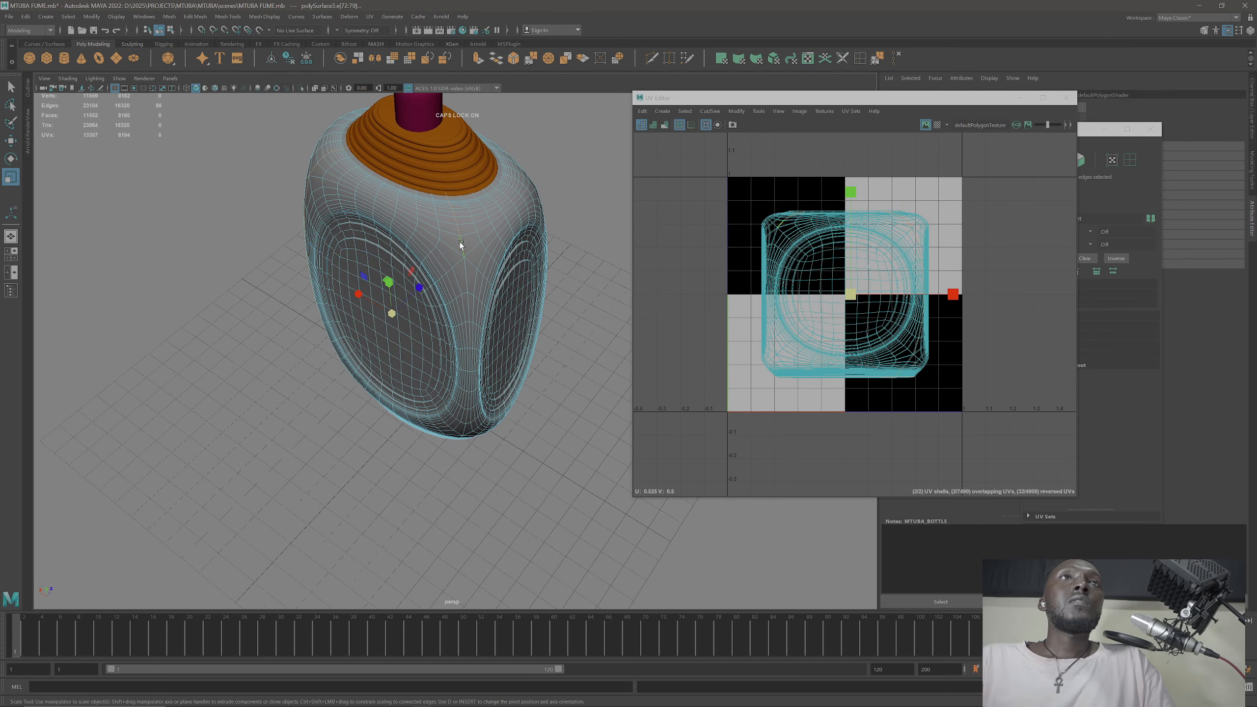
double_click(462, 267, "shift")
left_click_drag(487, 369, 491, 415, "alt")
scroll(493, 416, "up", 5)
middle_click_drag(493, 416, 508, 356, "alt")
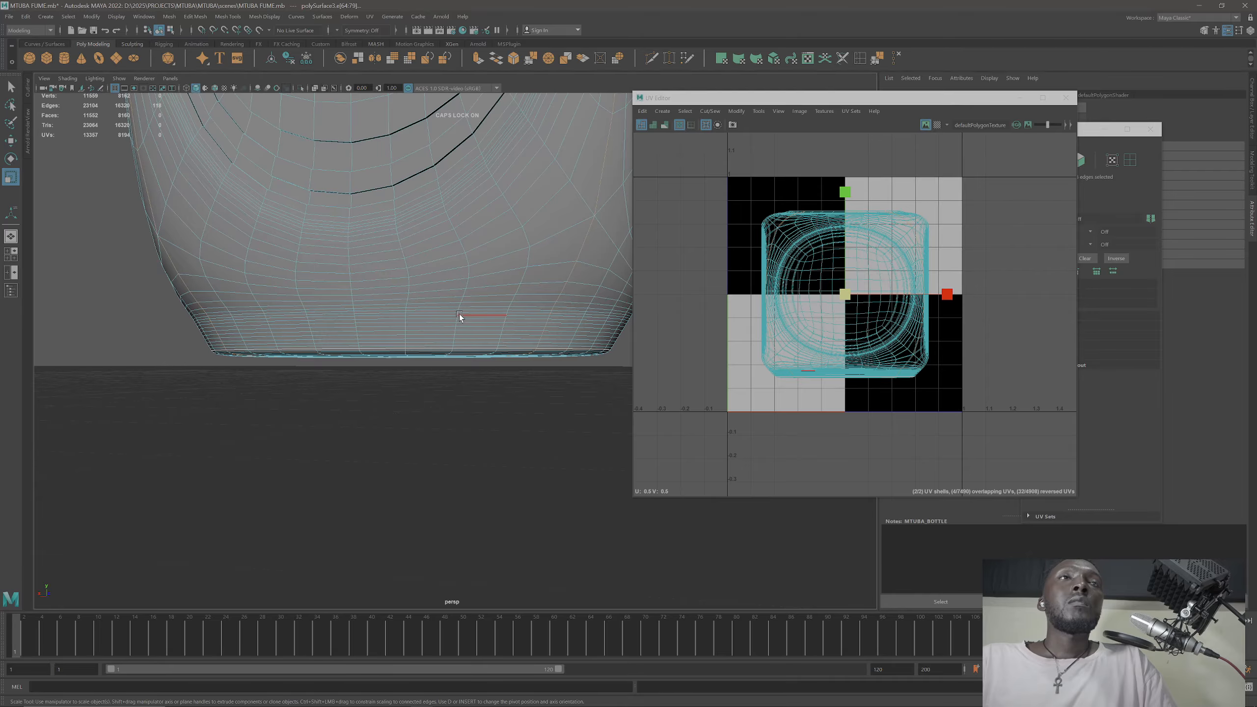
right_click_drag(462, 310, 524, 278, "shift")
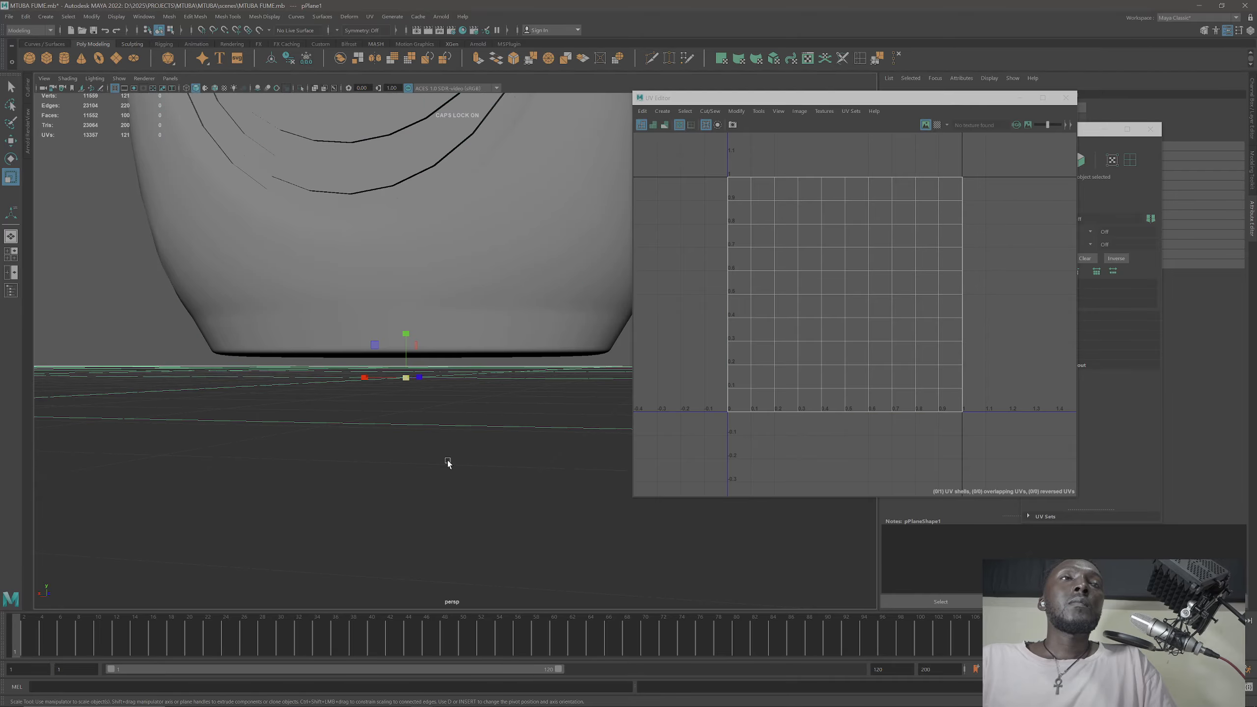
key("Delete")
left_click(545, 341)
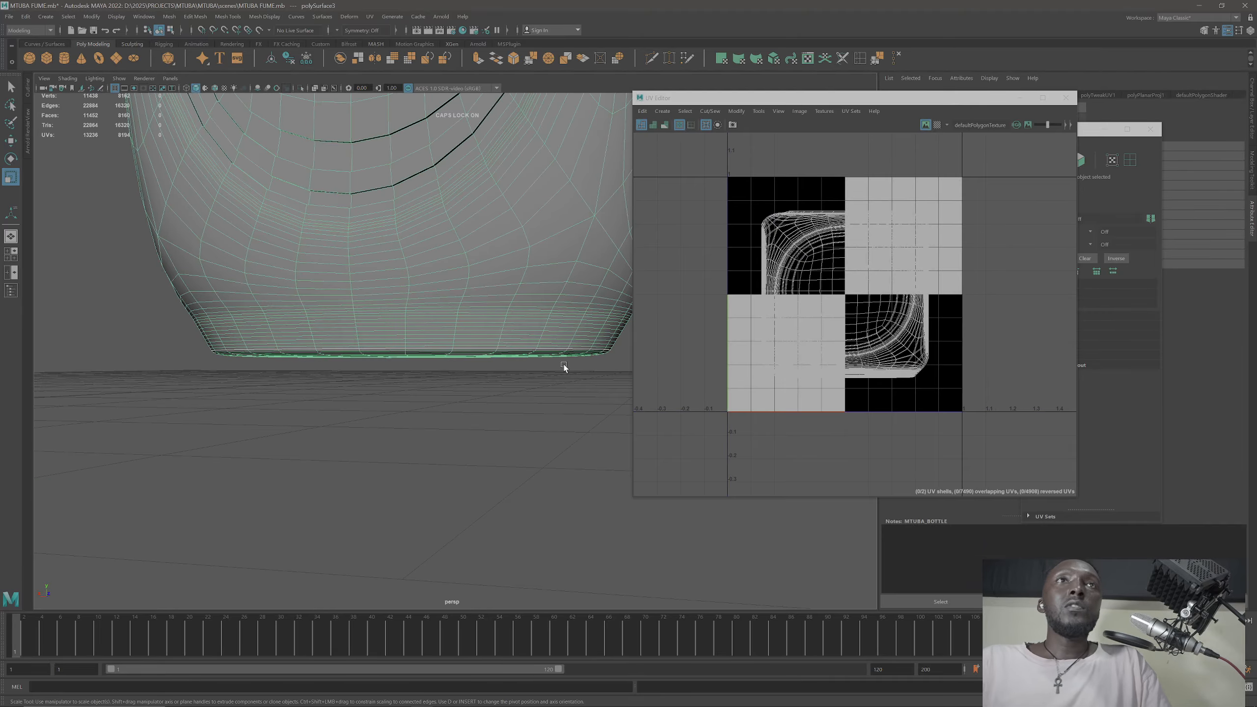
Step: In edge mode, select the bottle body's vertical corner edge loops again, including the edge loop around its base
left_click_drag(563, 365, 489, 336, "alt")
right_click(490, 337)
left_click(491, 312)
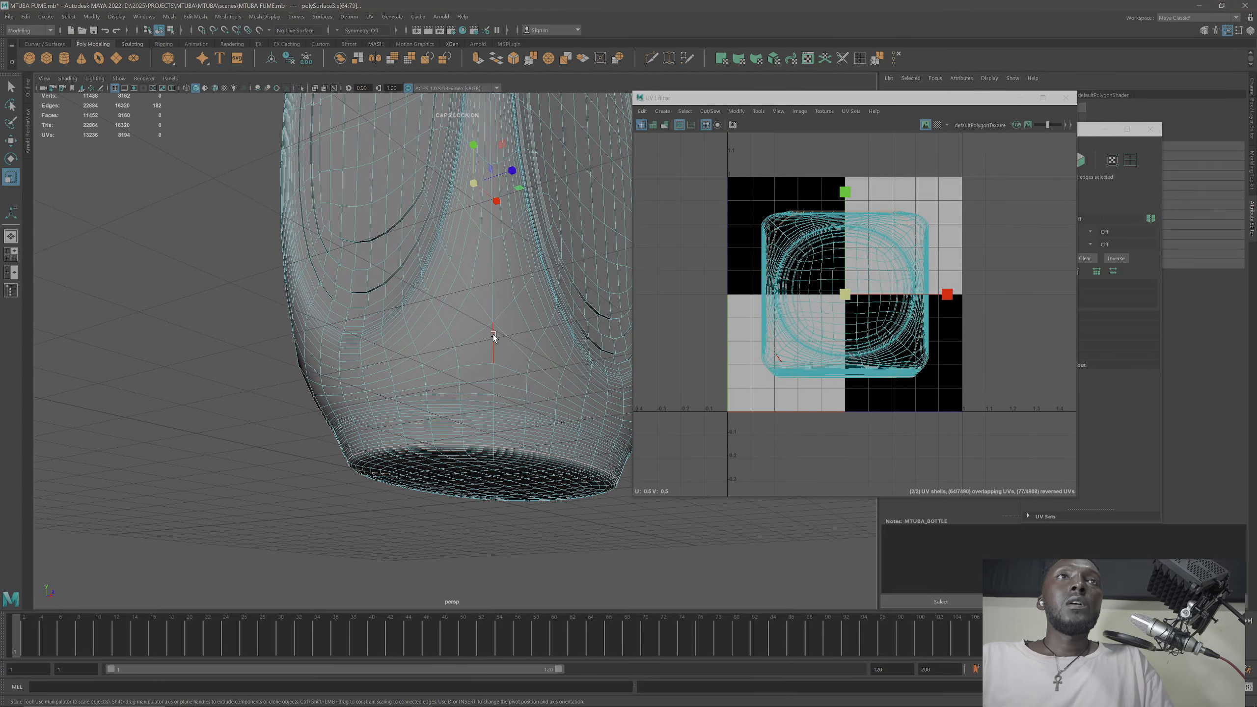
double_click(493, 336)
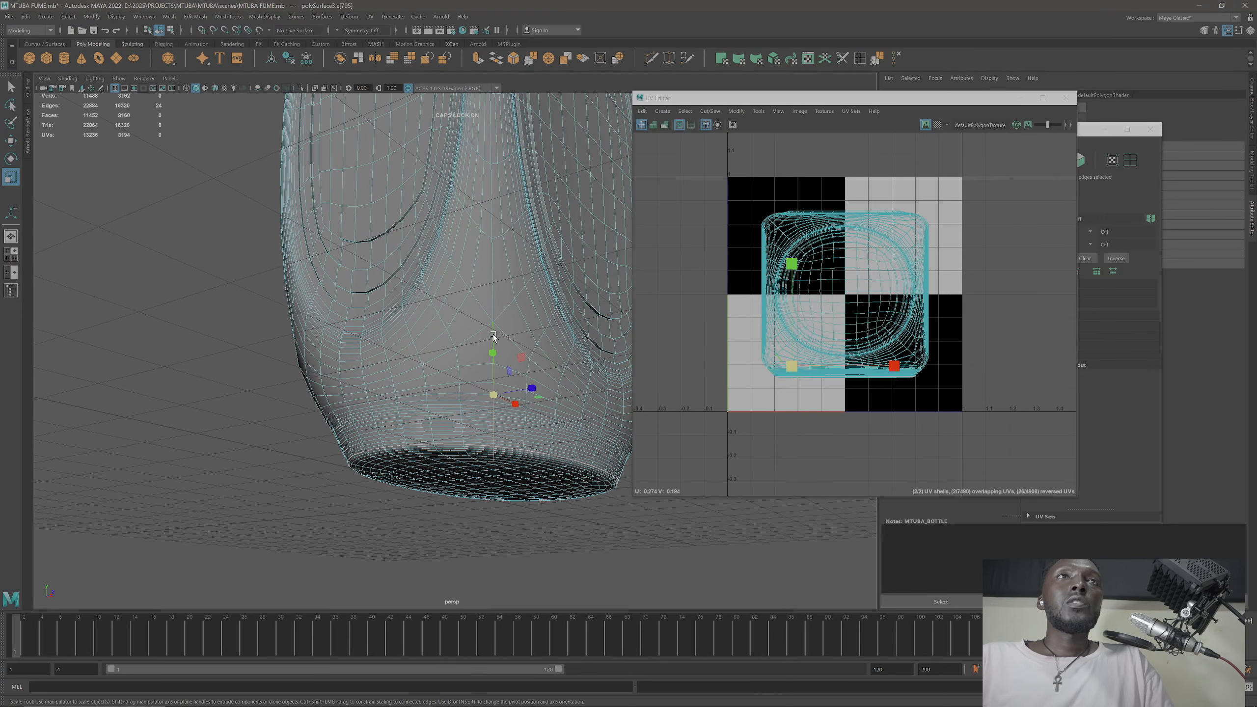
double_click(490, 302)
left_click_drag(555, 395, 483, 251, "alt")
double_click(567, 277, "shift")
left_click_drag(470, 327, 435, 410, "alt")
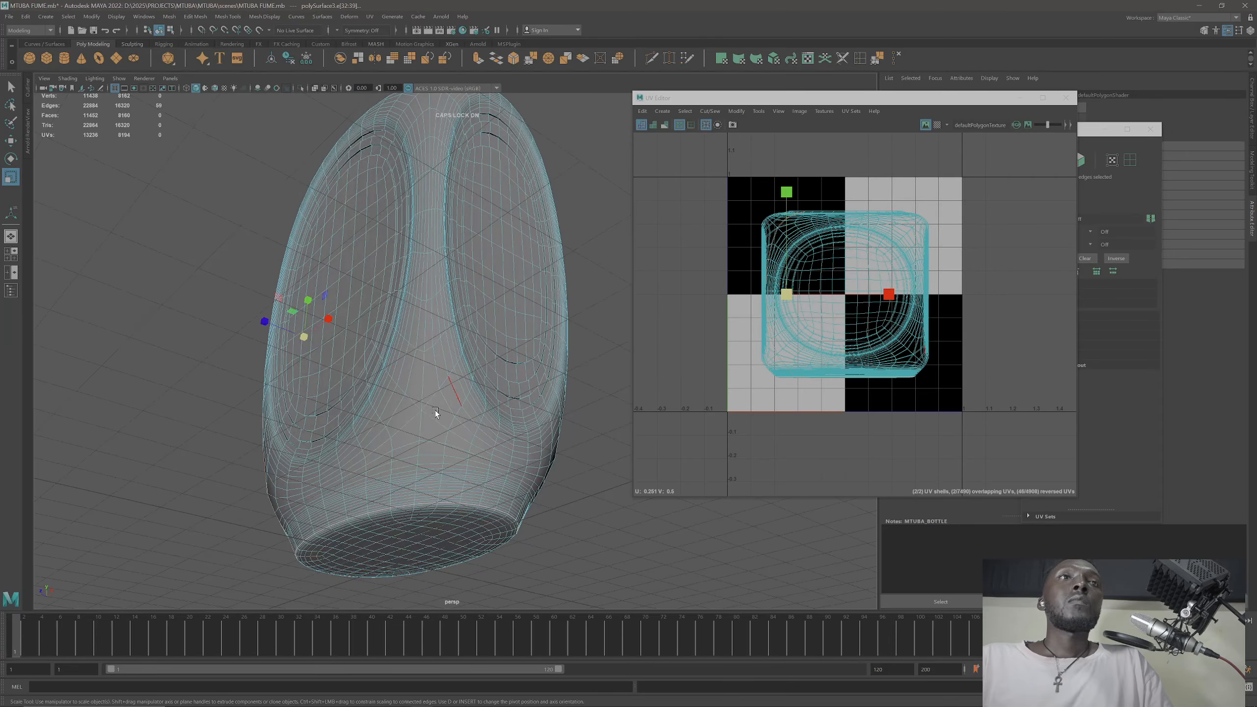
double_click(422, 378, "shift")
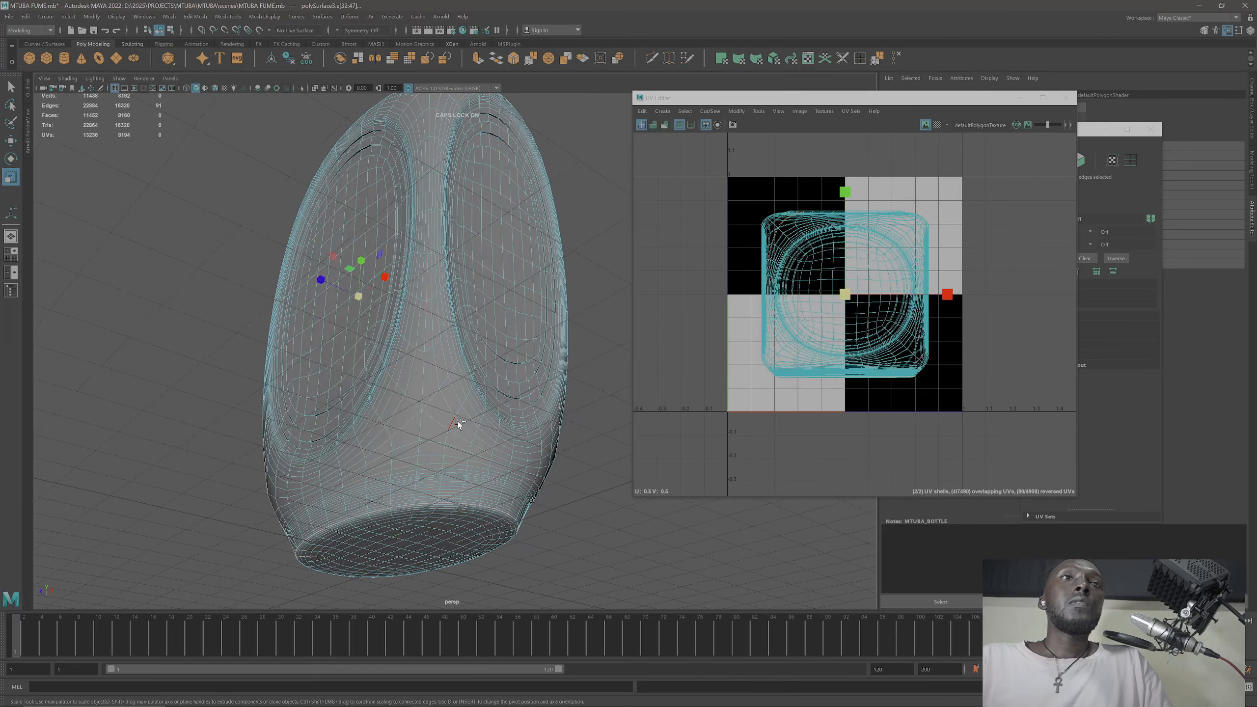
left_click_drag(458, 421, 482, 454, "alt")
double_click(409, 411, "shift")
scroll(425, 292, "up", 4)
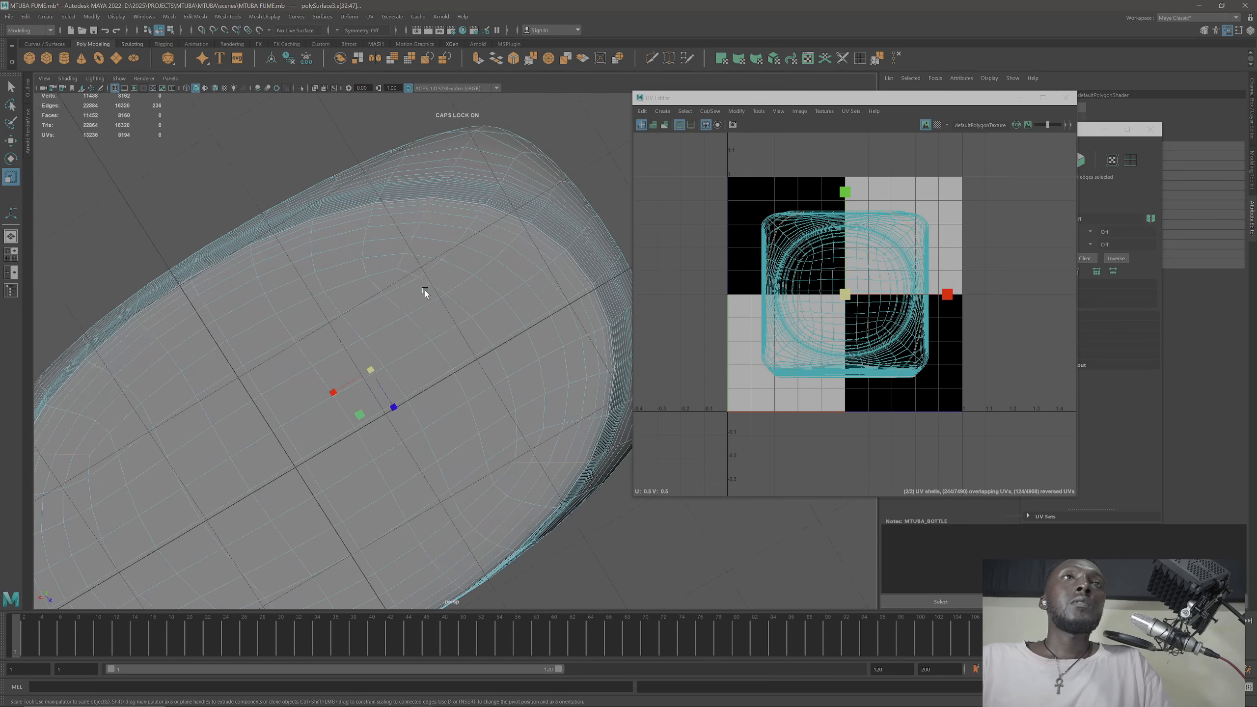
Step: Deselect the edges that cross the flat underside of the bottle at the first corner, keeping the base rim loop
left_click(425, 218, "ctrl")
left_click(434, 206, "ctrl")
left_click(429, 204, "ctrl")
scroll(424, 194, "up", 5)
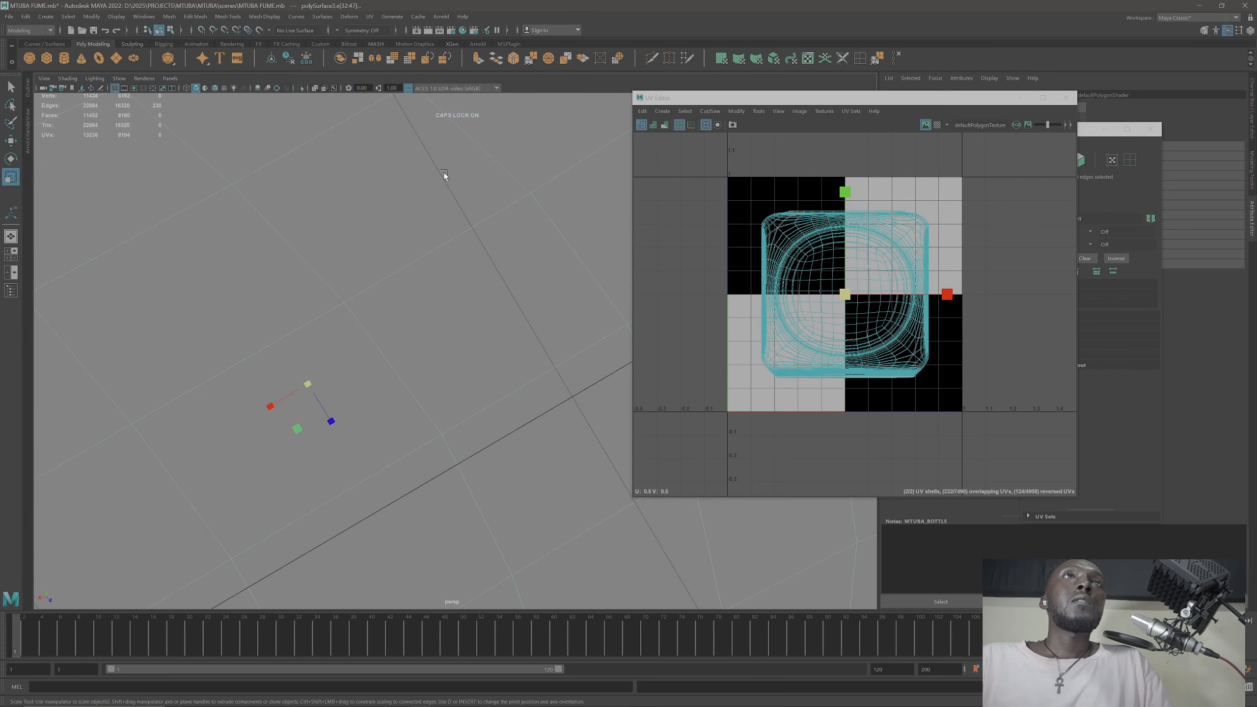
left_click(447, 269, "ctrl")
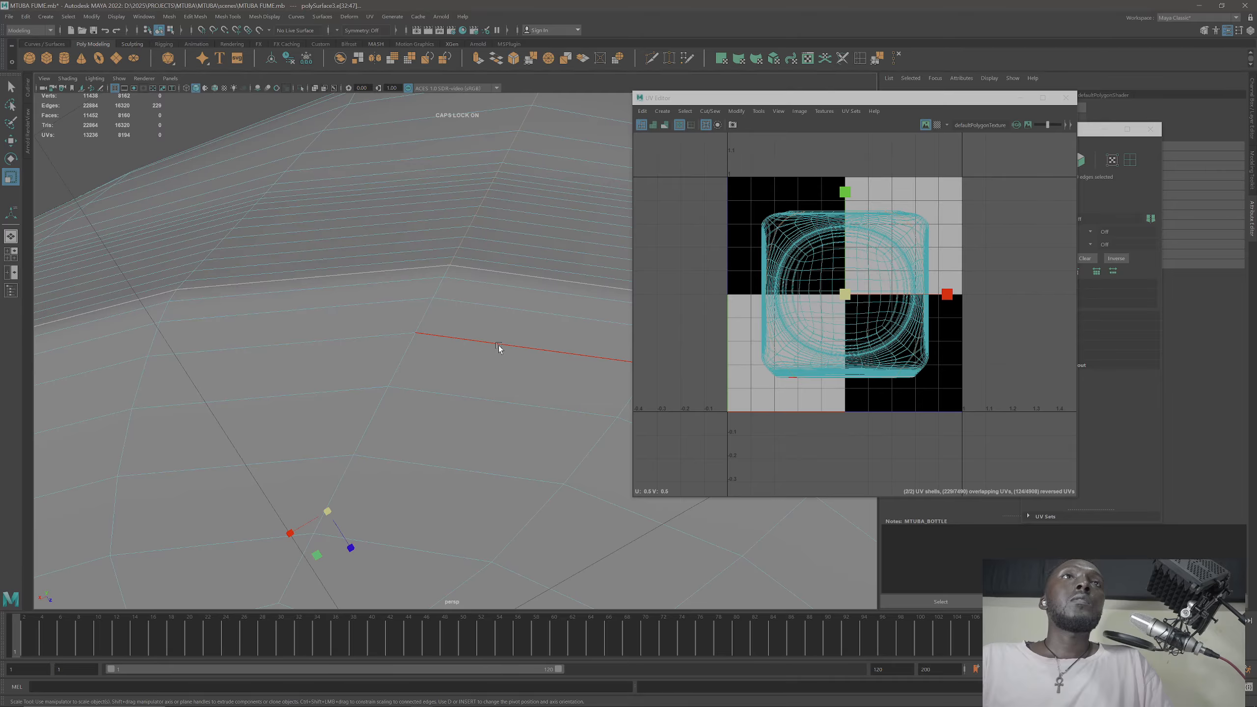
Step: Deselect the run of edges crossing the bottle's underside inward from the second corner of the base rim
scroll(499, 348, "down", 5)
left_click_drag(500, 348, 431, 388, "alt")
scroll(428, 396, "up", 6)
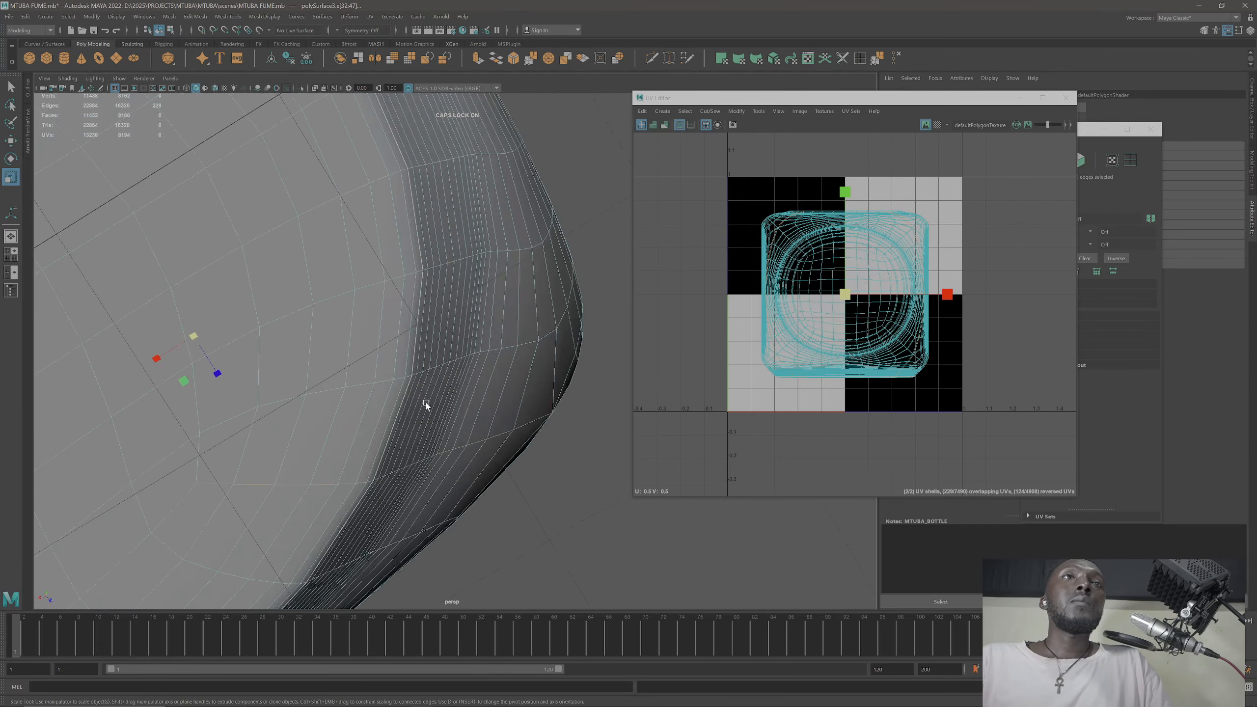
middle_click_drag(387, 415, 442, 346, "alt")
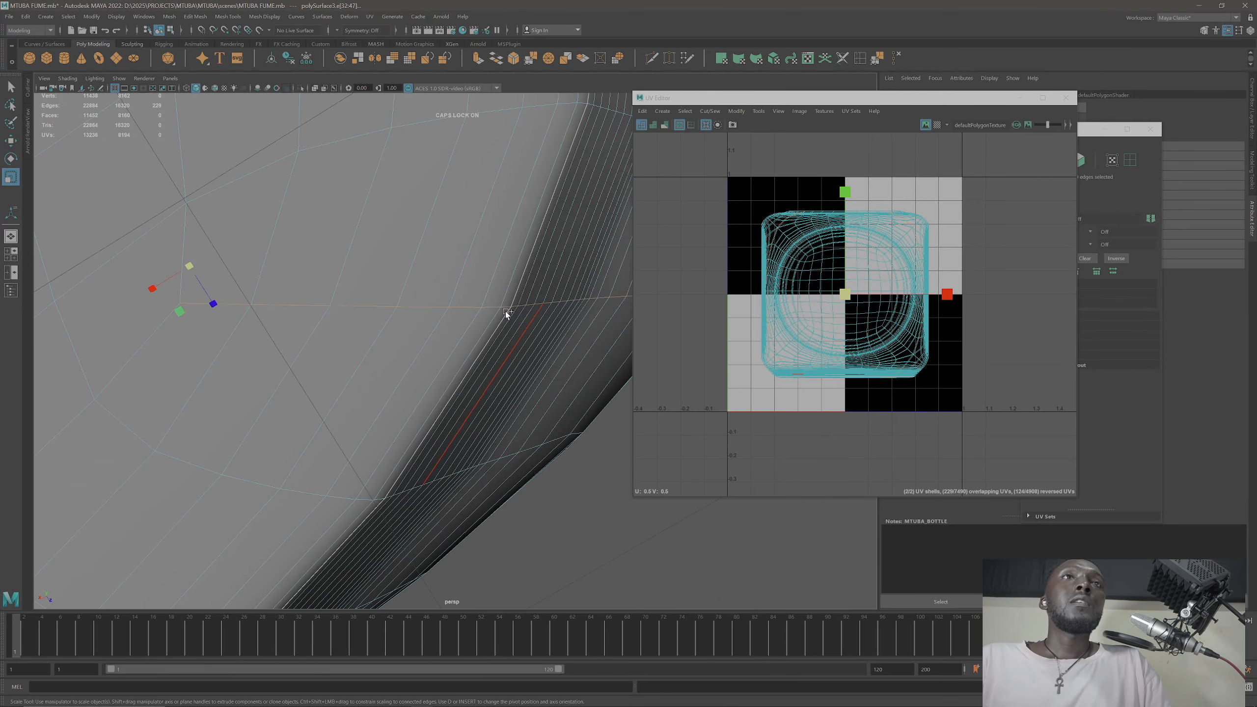
left_click(487, 308, "ctrl")
left_click(470, 308, "ctrl")
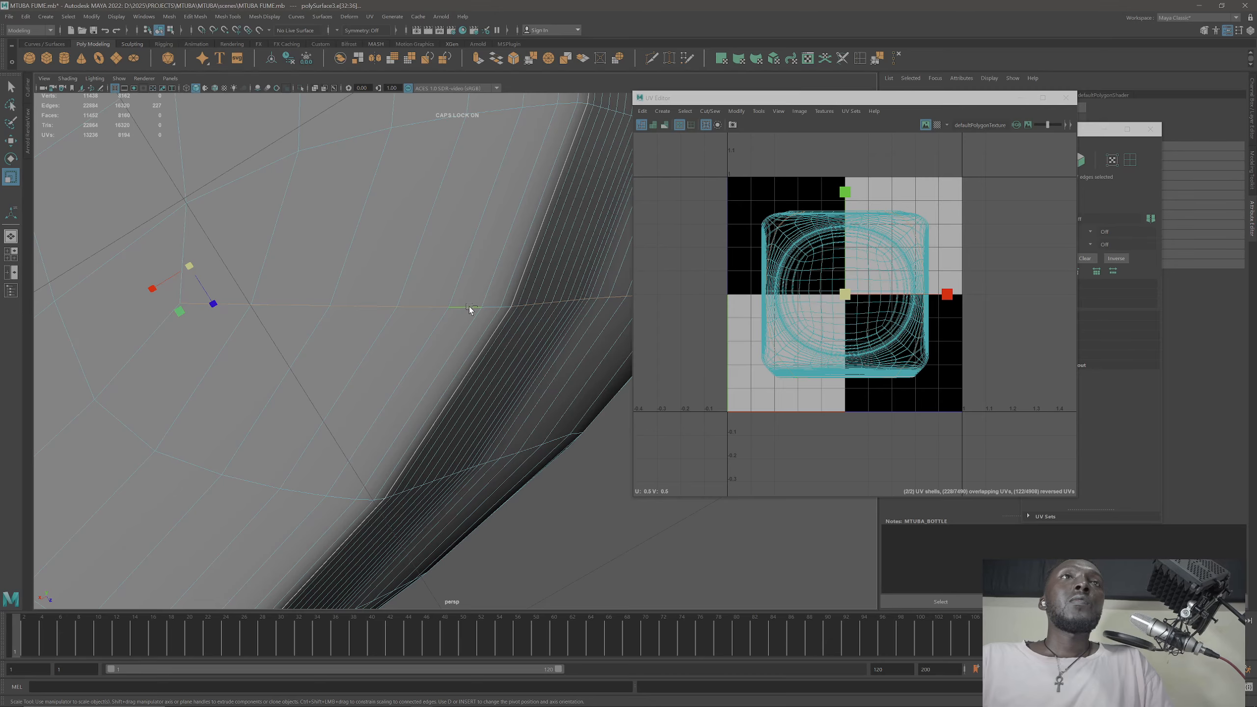
left_click(428, 309, "ctrl")
left_click(374, 309, "ctrl")
left_click(303, 309, "ctrl")
left_click(257, 308, "ctrl")
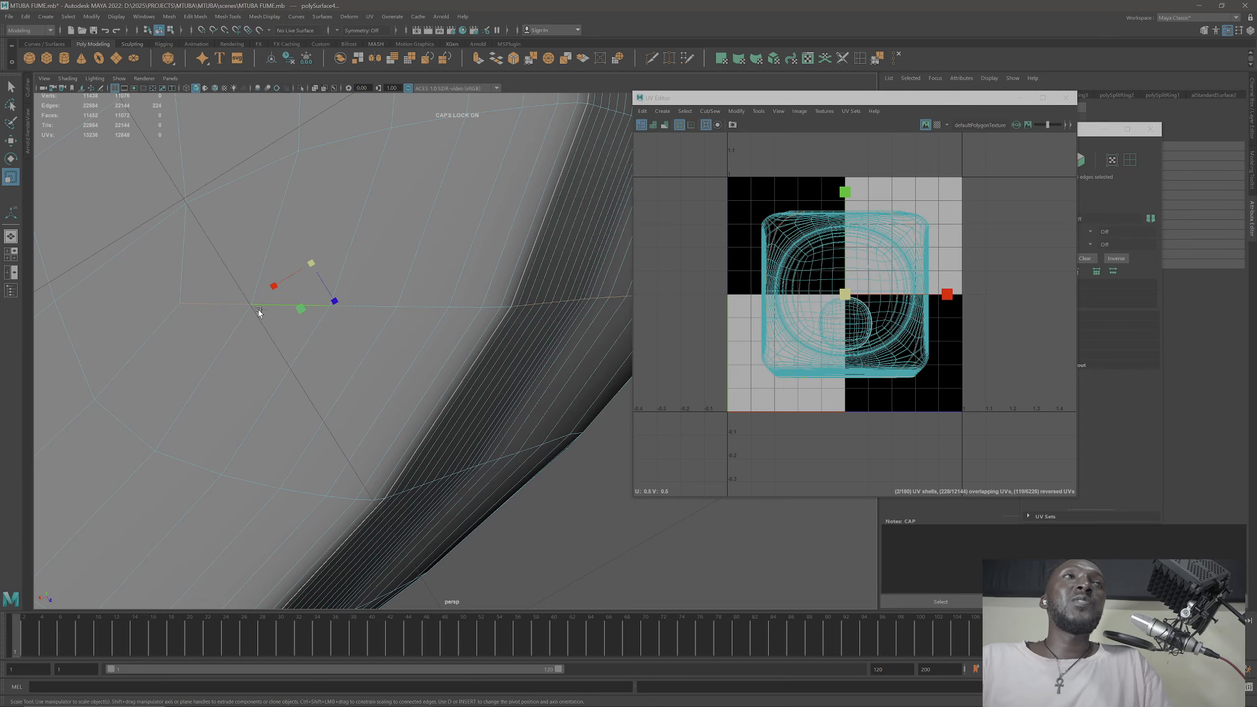
left_click(280, 307, "shift")
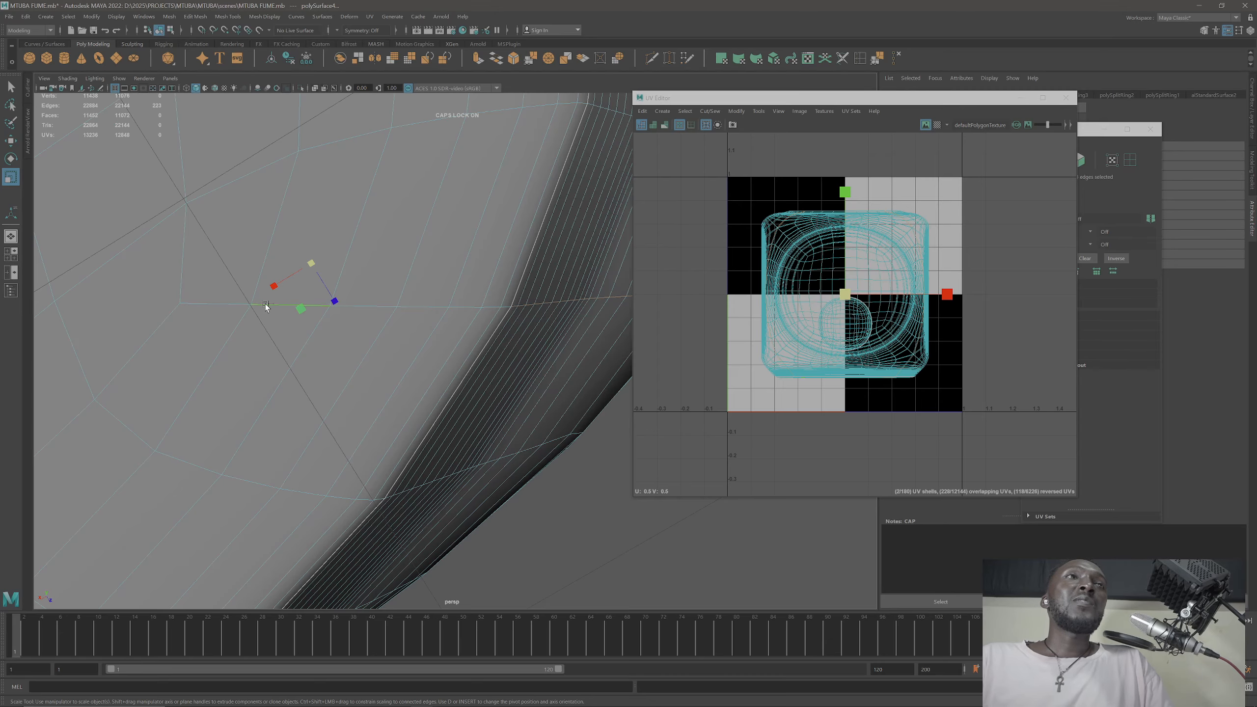
Step: Deselect the run of underside edges at the third corner, up to the selected base rim loop
scroll(468, 384, "down", 8)
left_click_drag(365, 427, 449, 515, "alt")
scroll(476, 356, "up", 6)
scroll(476, 356, "up", 3)
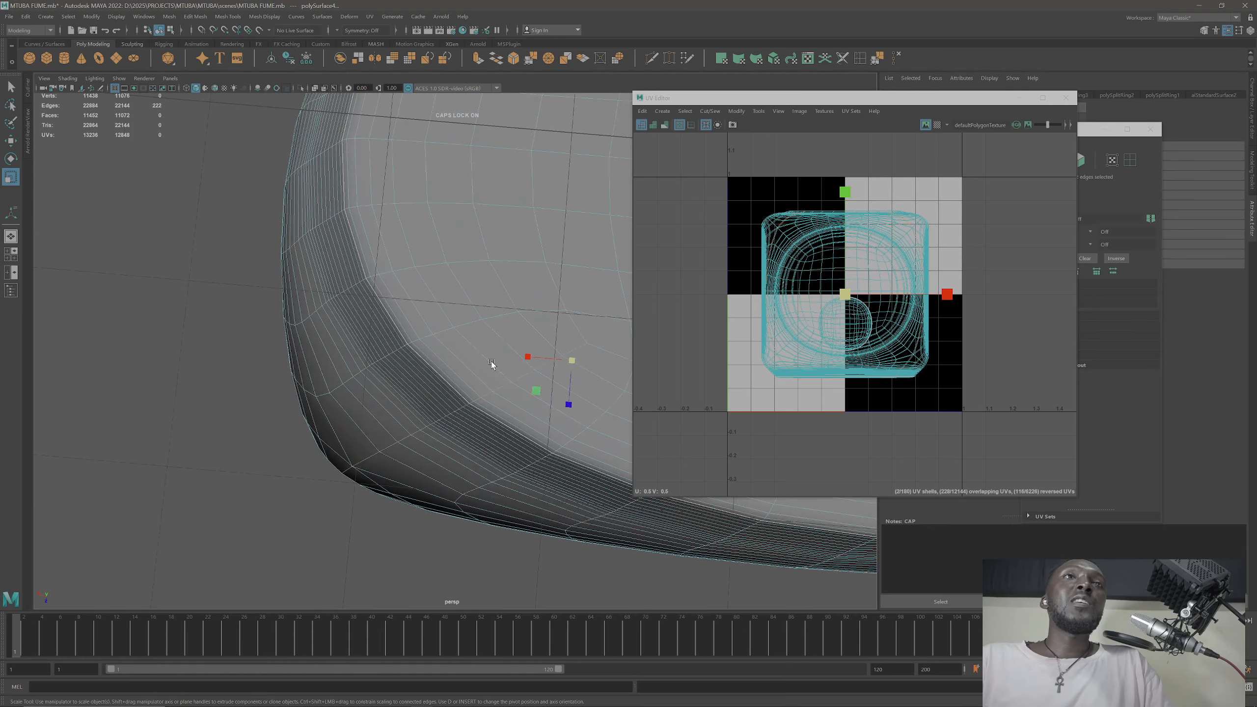
middle_click_drag(492, 364, 417, 366, "alt")
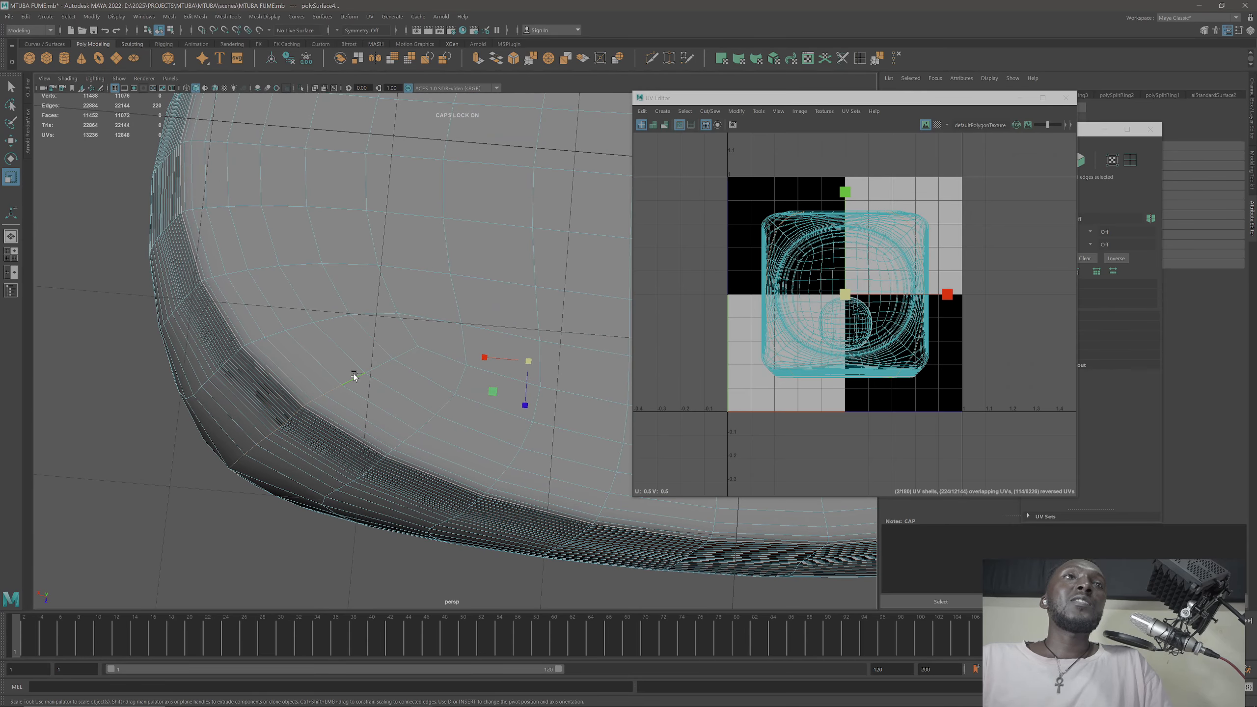
left_click(330, 392, "shift")
left_click(316, 399, "shift")
scroll(292, 405, "up", 3)
middle_click_drag(292, 407, 345, 376, "alt")
left_click(327, 402, "shift")
scroll(292, 394, "up", 2)
left_click(500, 332, "shift")
scroll(460, 350, "down", 2)
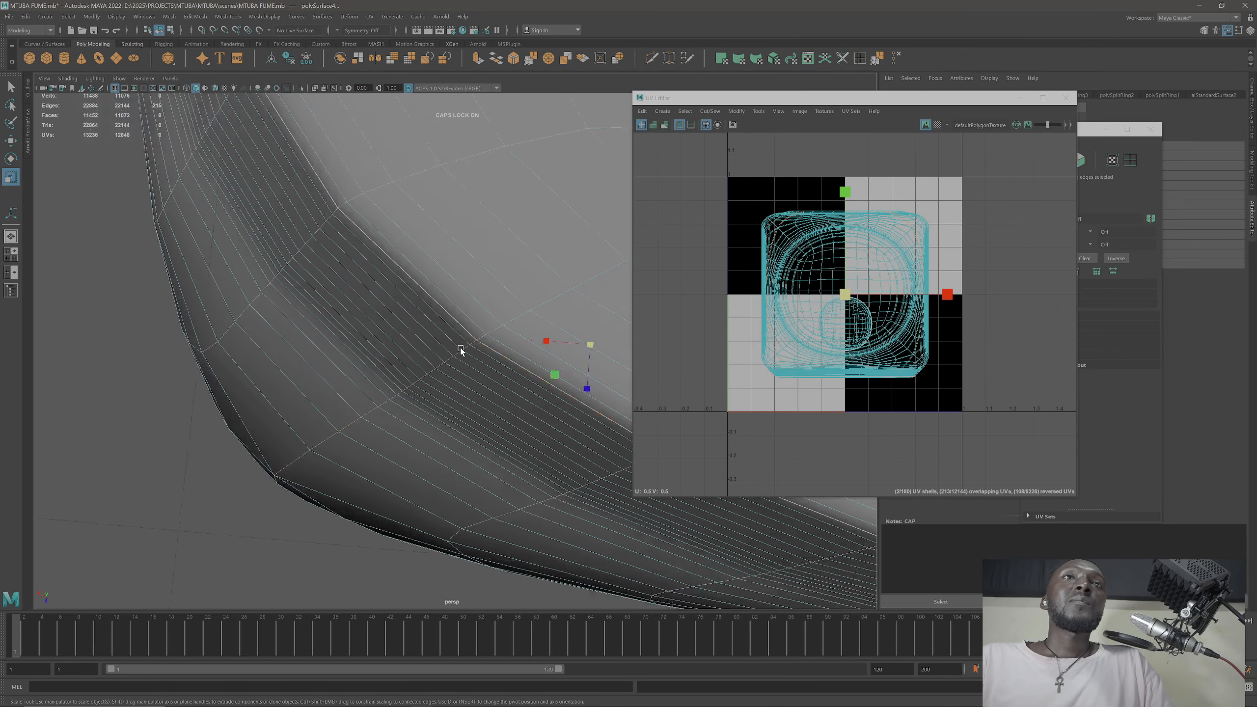
Step: Remove the fourth corner's underside edges from the selection, leaving only the corner seams and base rim
scroll(461, 350, "down", 4)
scroll(335, 340, "up", 4)
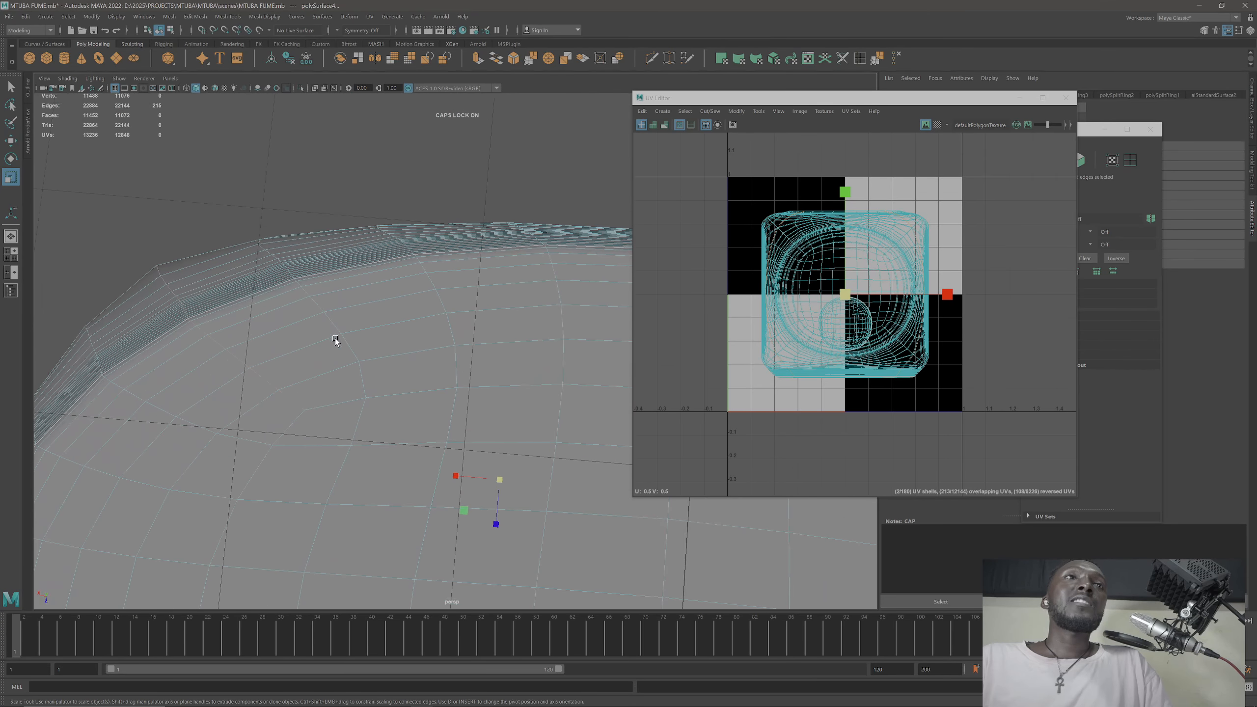
scroll(336, 341, "up", 2)
middle_click_drag(336, 340, 424, 342, "alt")
left_click(501, 412, "ctrl")
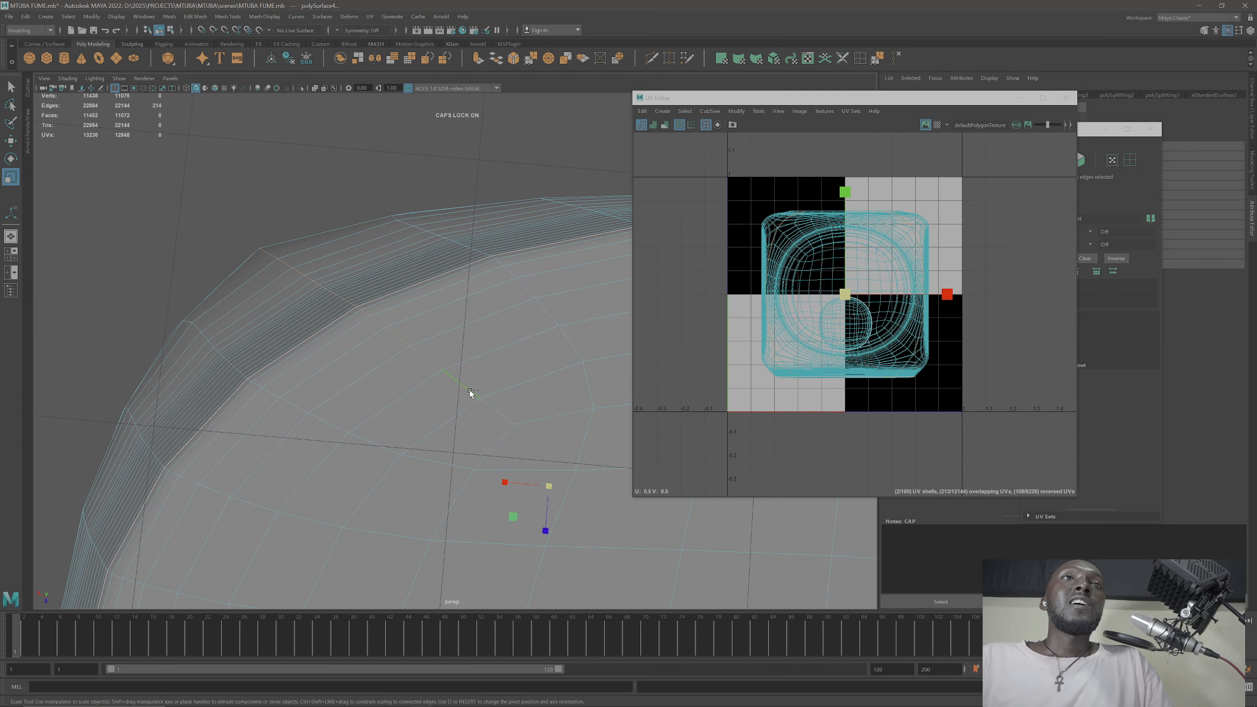
left_click(467, 390, "ctrl")
left_click(426, 359, "ctrl")
left_click(398, 337, "ctrl")
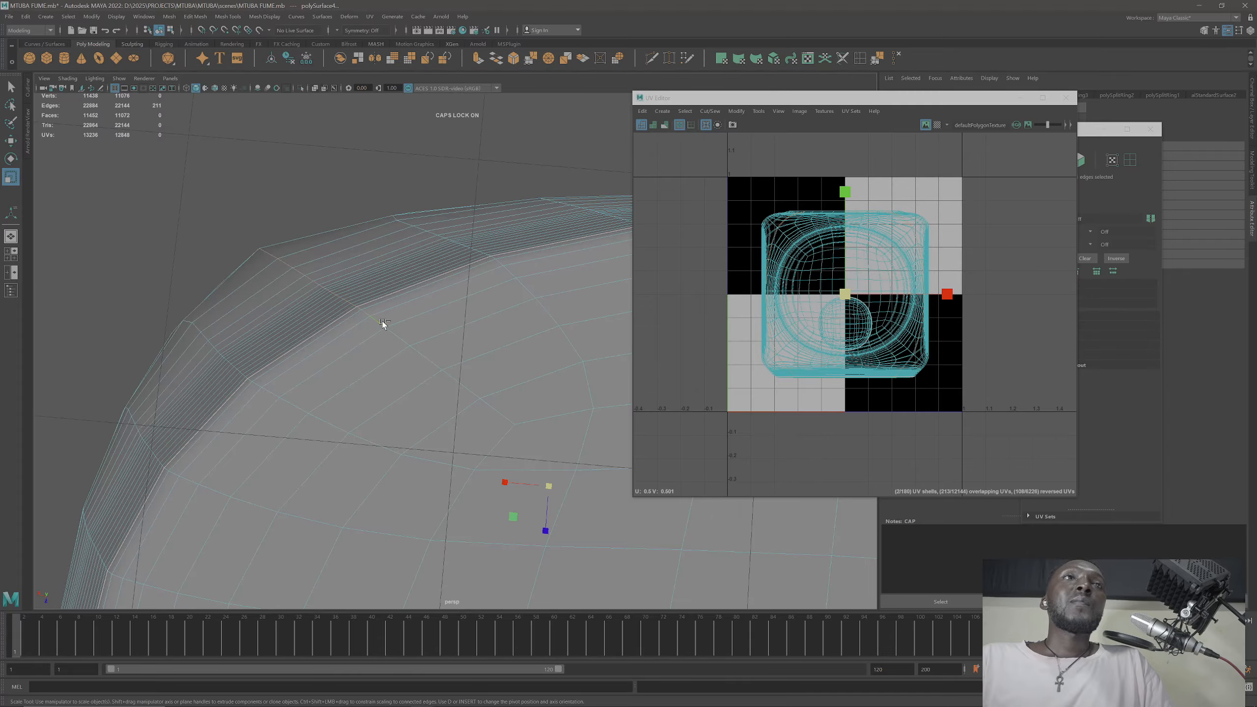
left_click(379, 321, "ctrl")
left_click(372, 315, "ctrl")
scroll(362, 314, "up", 4)
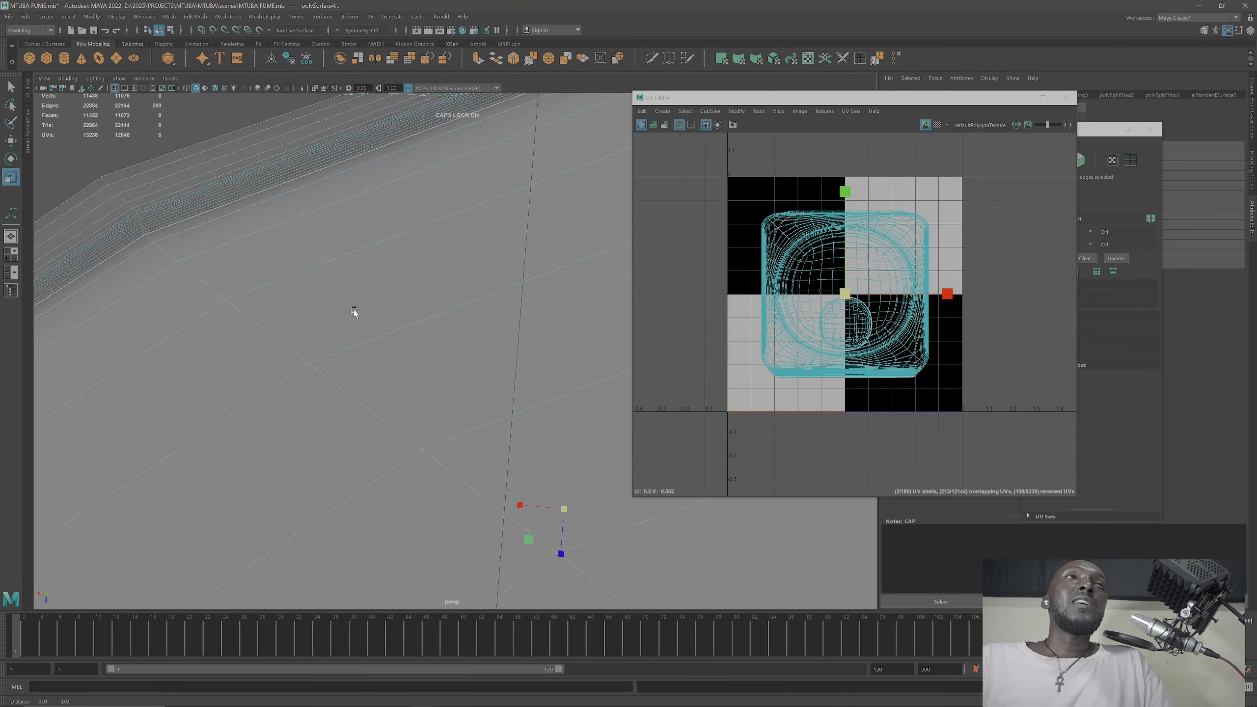
left_click(520, 378, "ctrl")
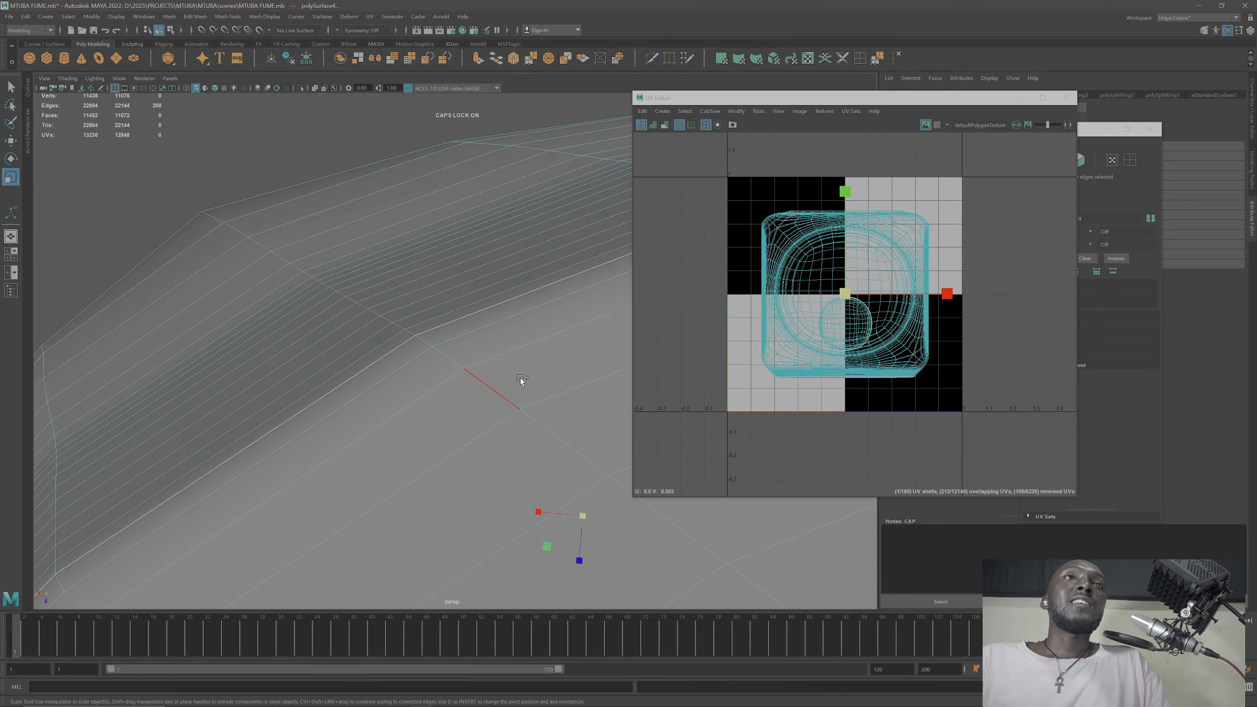
Step: Cut the UVs along the selected seam edges, check the corner seam, and return the bottle body to object mode
scroll(457, 374, "down", 3)
scroll(457, 373, "down", 3)
scroll(345, 351, "up", 3)
scroll(345, 352, "down", 5)
left_click_drag(421, 411, 429, 317, "alt")
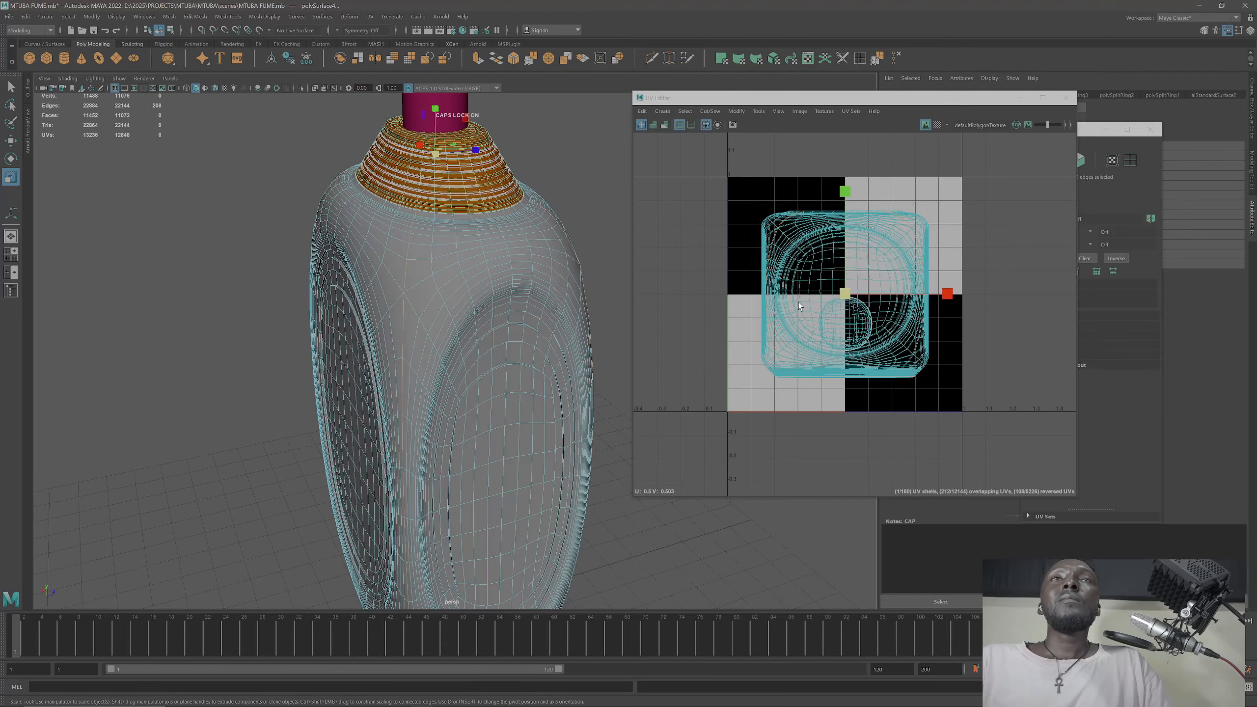
left_click_drag(565, 275, 528, 270, "alt")
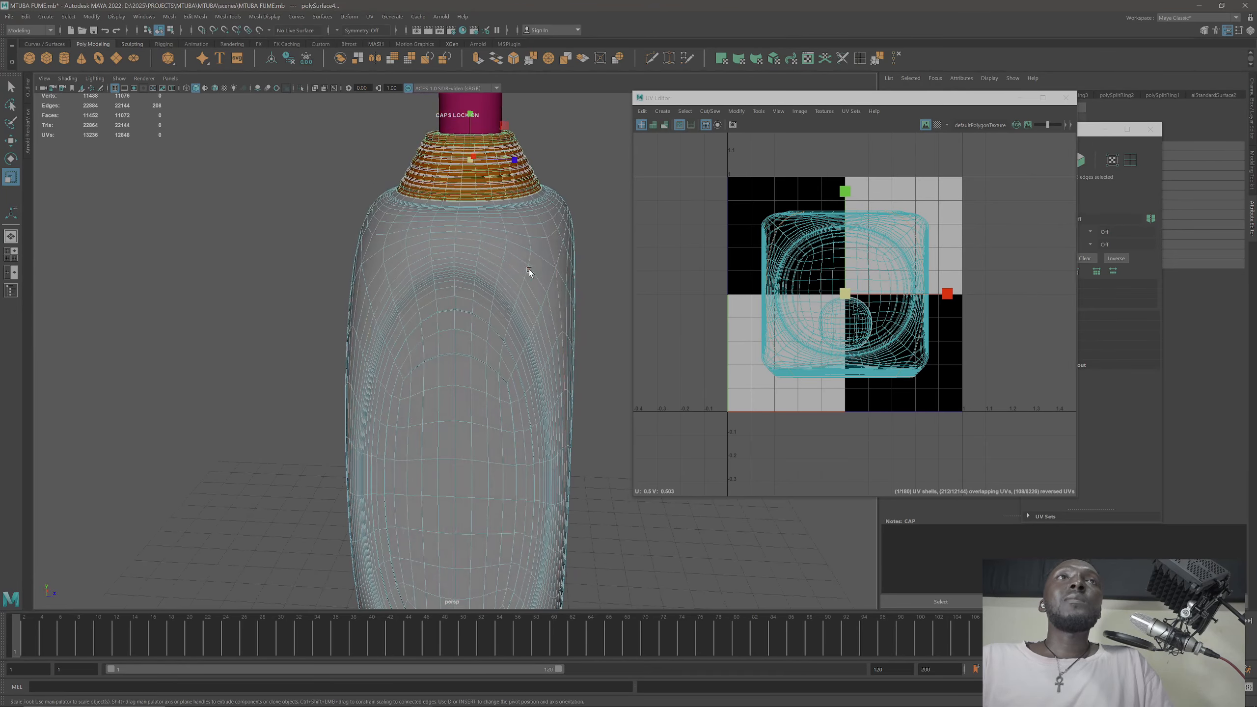
left_click(711, 111)
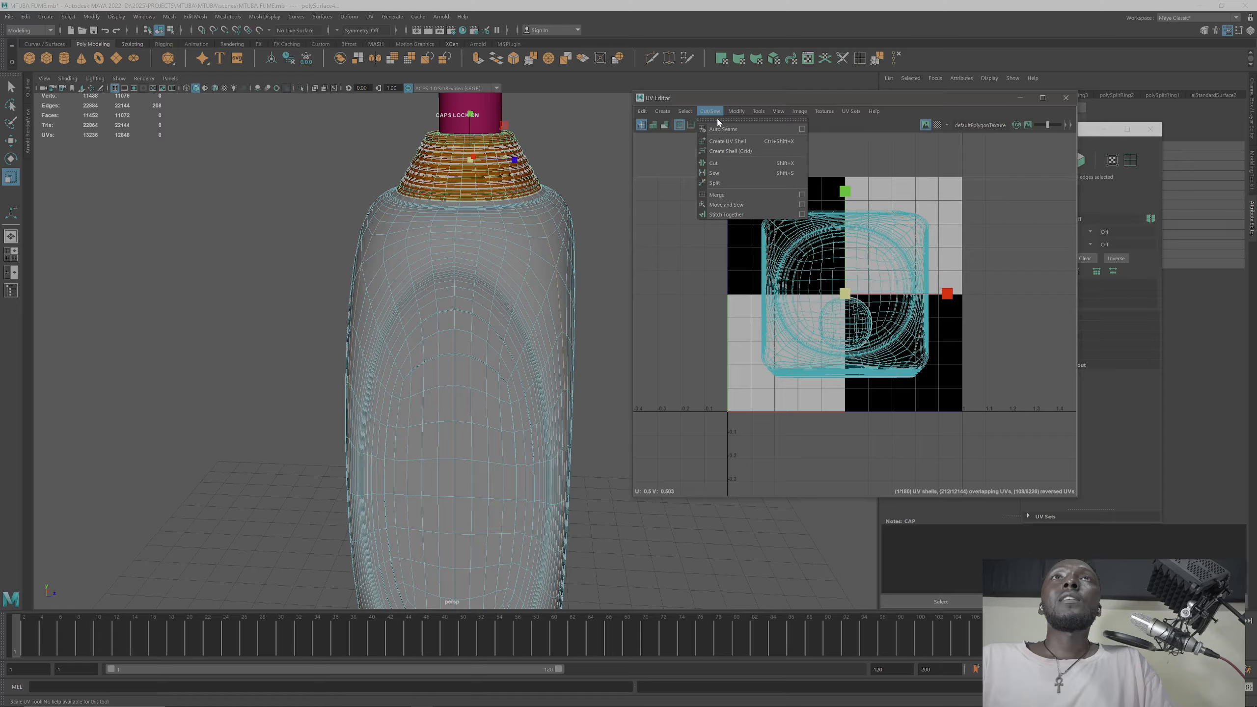
left_click(731, 163)
left_click_drag(526, 260, 487, 212, "alt")
left_click(511, 242)
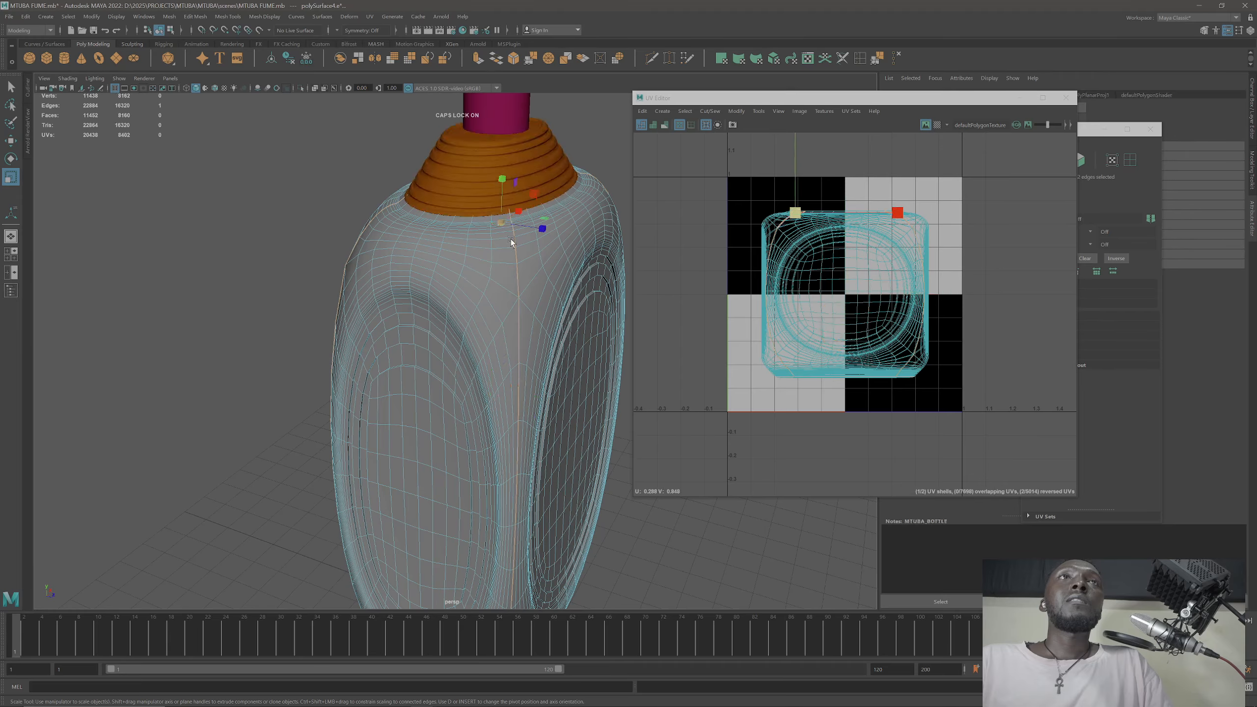
right_click_drag(434, 235, 478, 223)
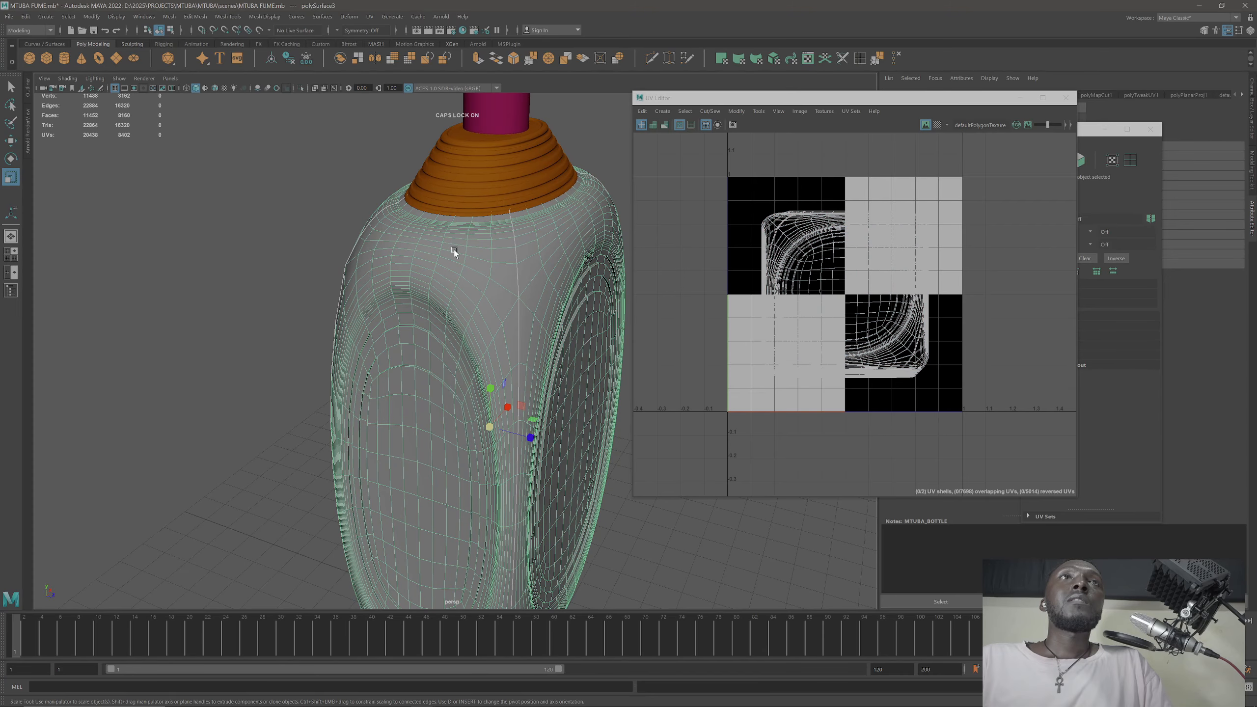
Step: Select the stepped cap, check its UVs in the UV layout, and return it to object mode
left_click_drag(453, 249, 499, 228, "alt")
left_click(491, 220)
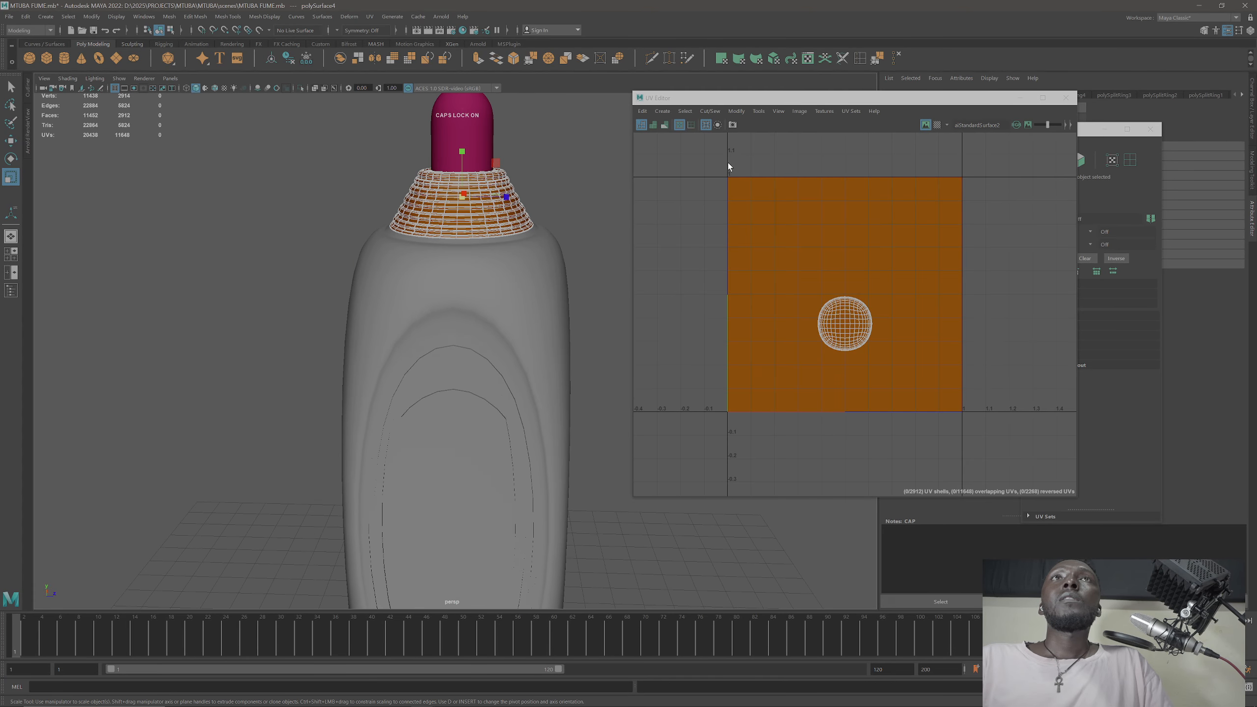
right_click_drag(451, 207, 457, 207)
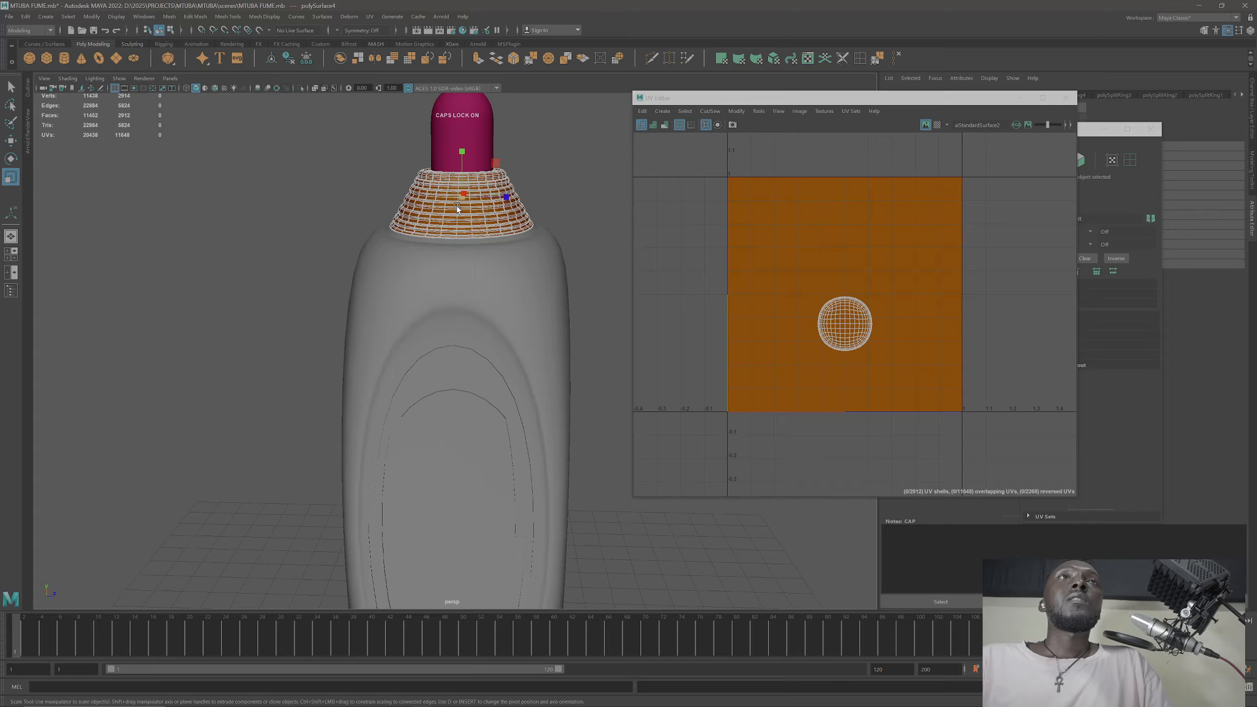
mouse_move(848, 303)
right_mouse_down()
mouse_move(876, 327)
mouse_move(865, 311)
right_mouse_up()
left_click(847, 308)
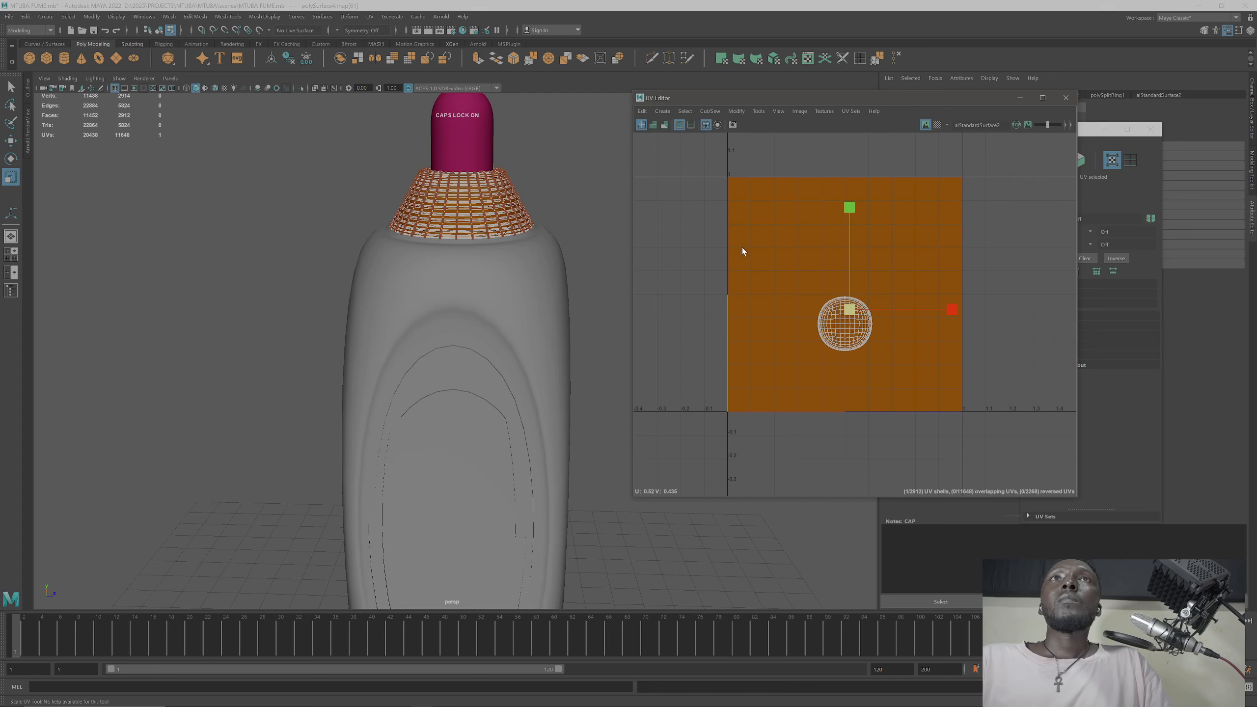
right_click_drag(491, 203, 571, 169)
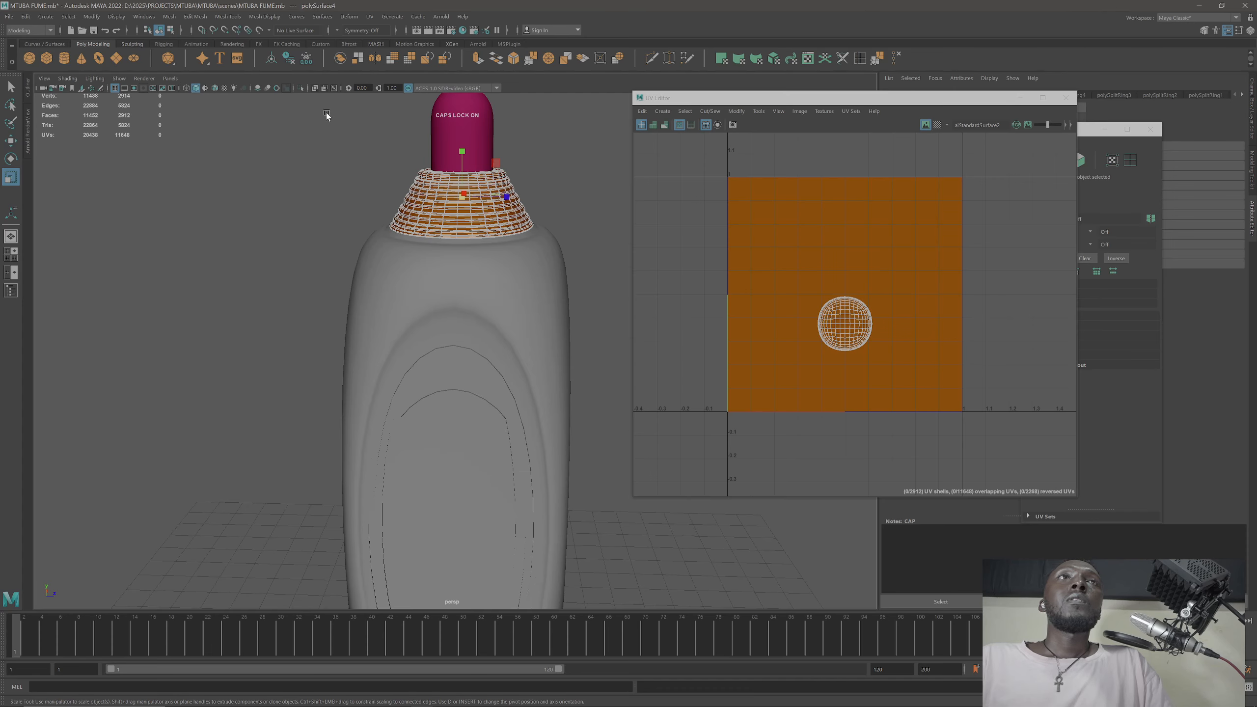
Step: Apply a cylindrical UV projection to the stepped cap, look over its UVs, and return to object mode
left_click(371, 17)
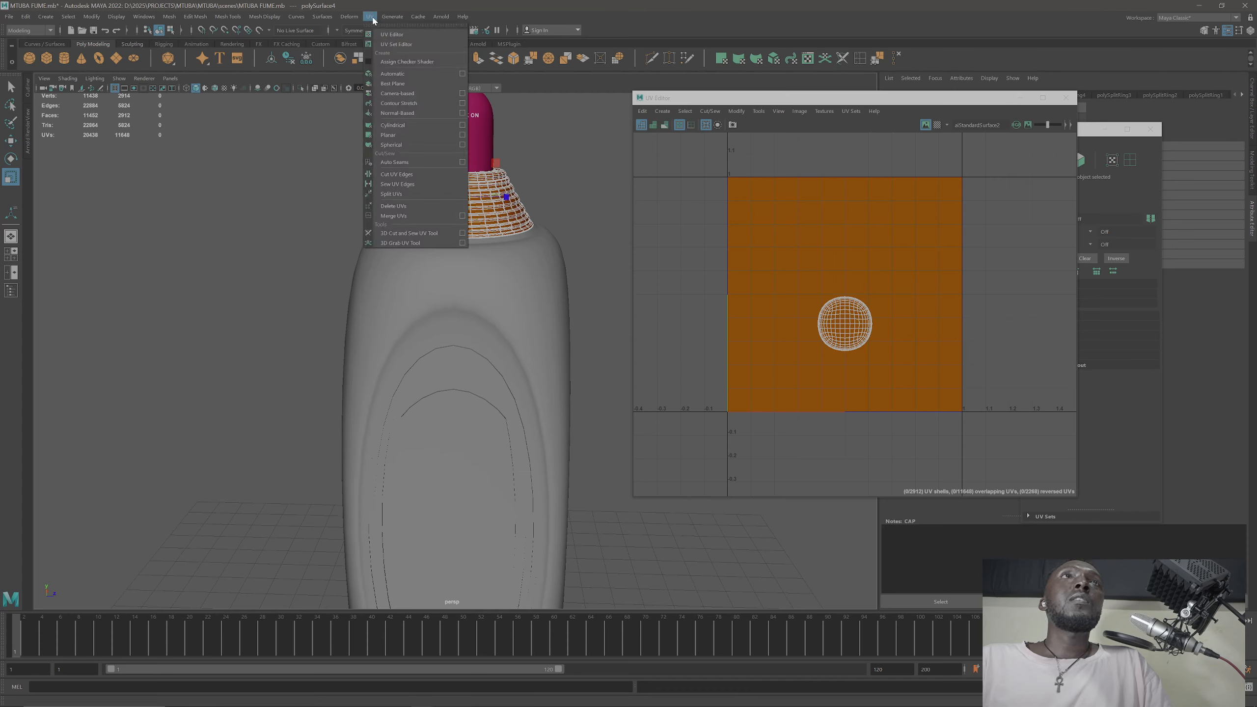
left_click(402, 125)
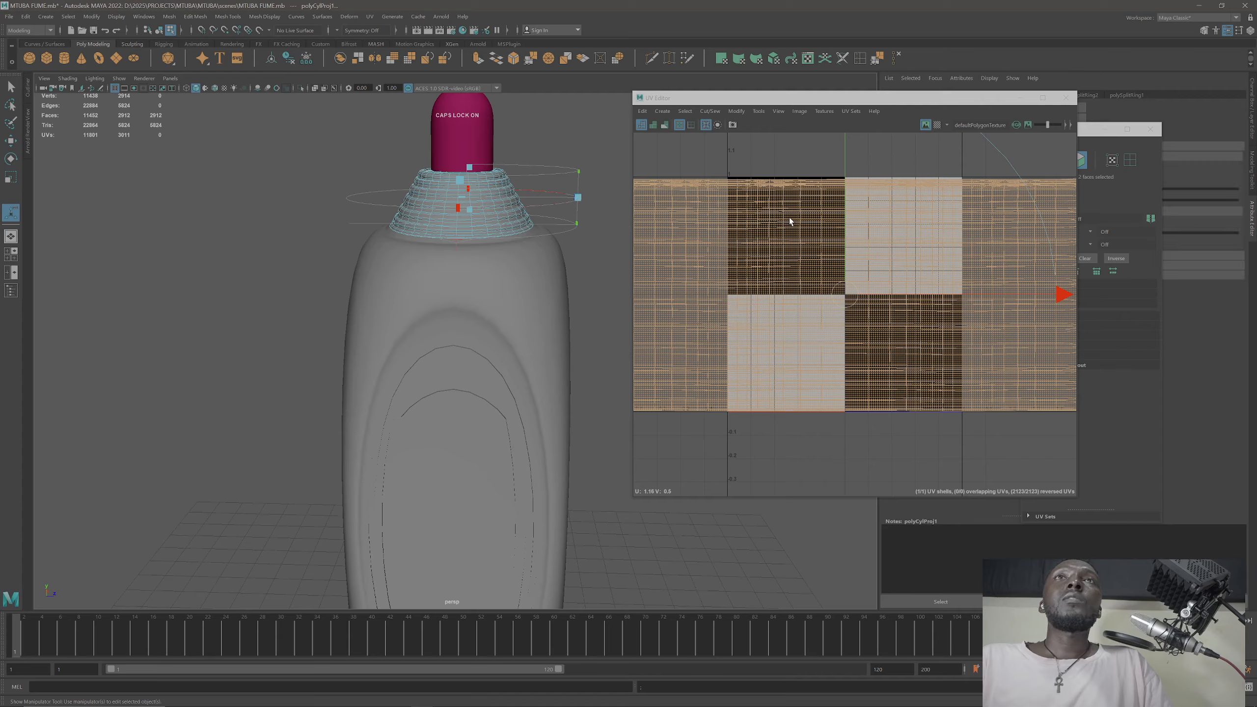
right_click_drag(789, 217, 764, 212)
scroll(763, 210, "down", 2)
scroll(763, 210, "up", 2)
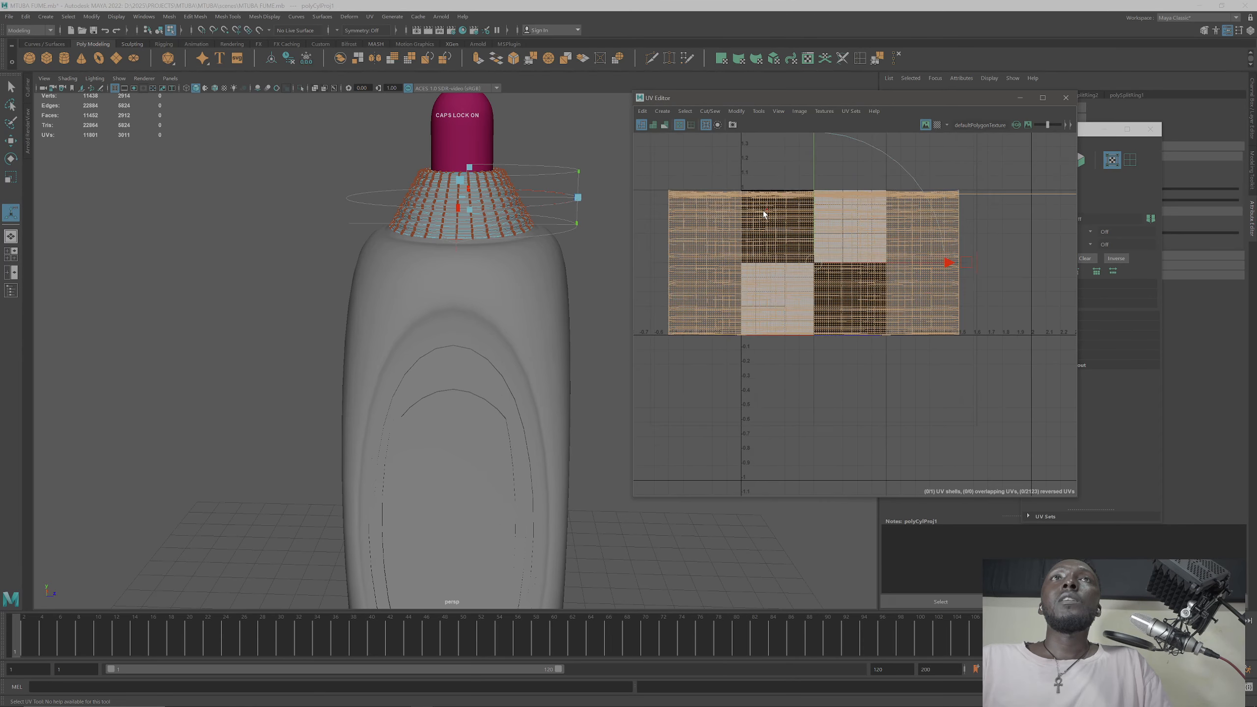
right_click(418, 203)
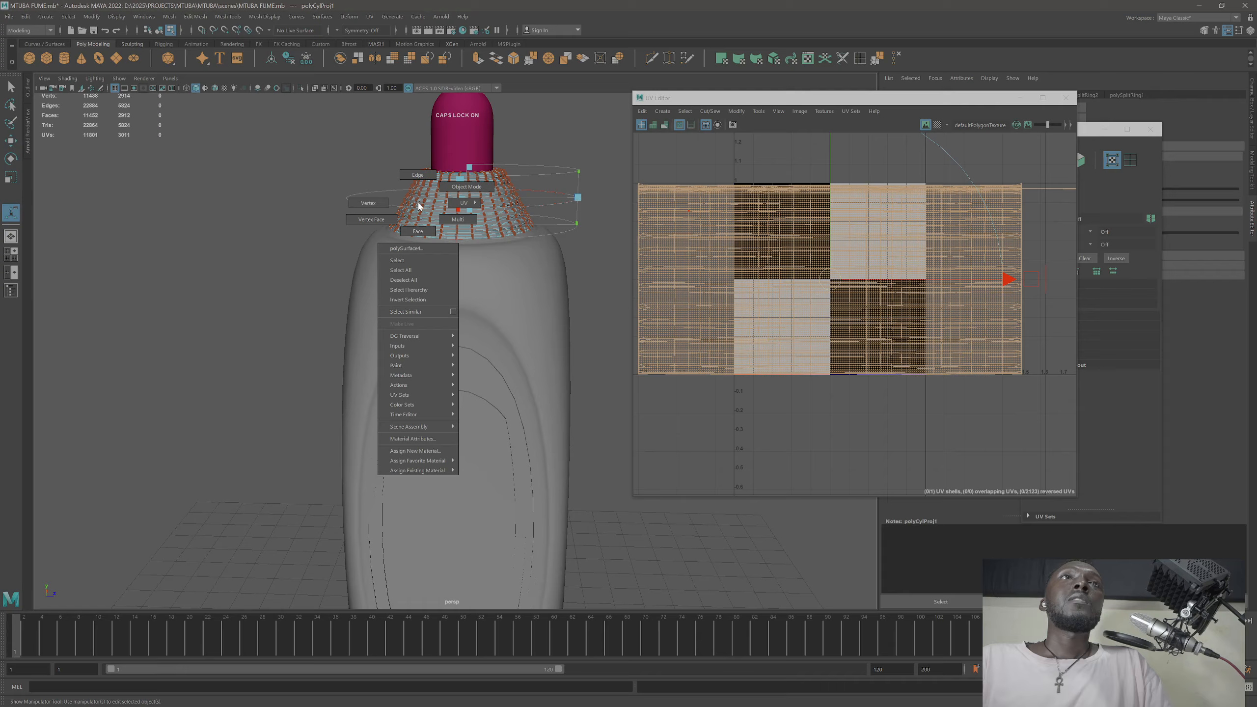
left_click(467, 186)
Step: Apply a cylindrical UV projection to the domed sprayer and return it to object mode
left_click(466, 146)
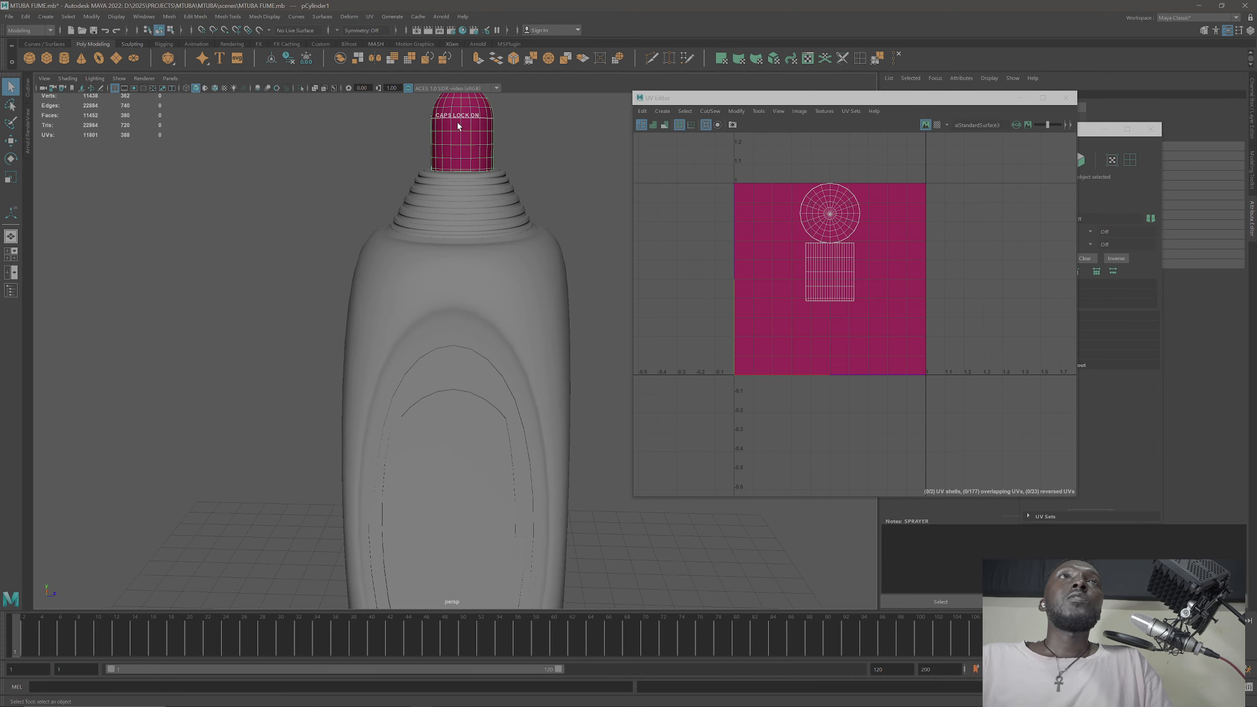
left_click(369, 16)
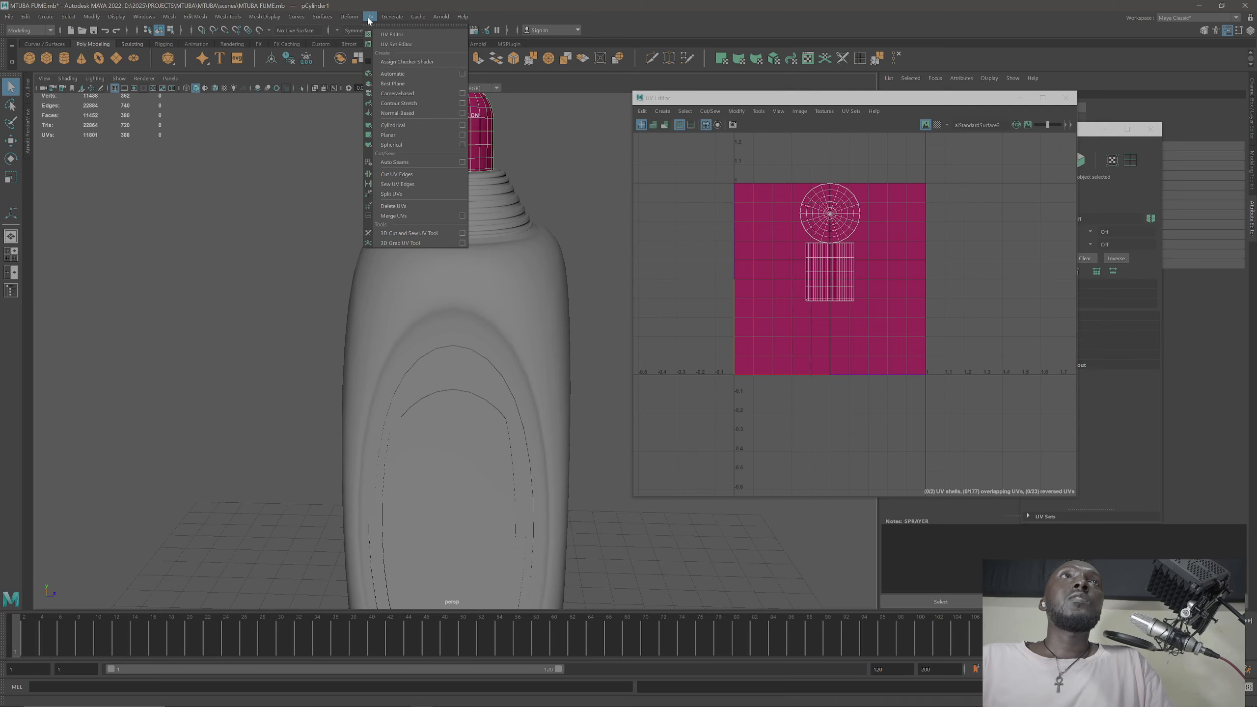
left_click(420, 126)
right_click_drag(453, 128, 498, 119)
key("q")
scroll(802, 228, "down", 1)
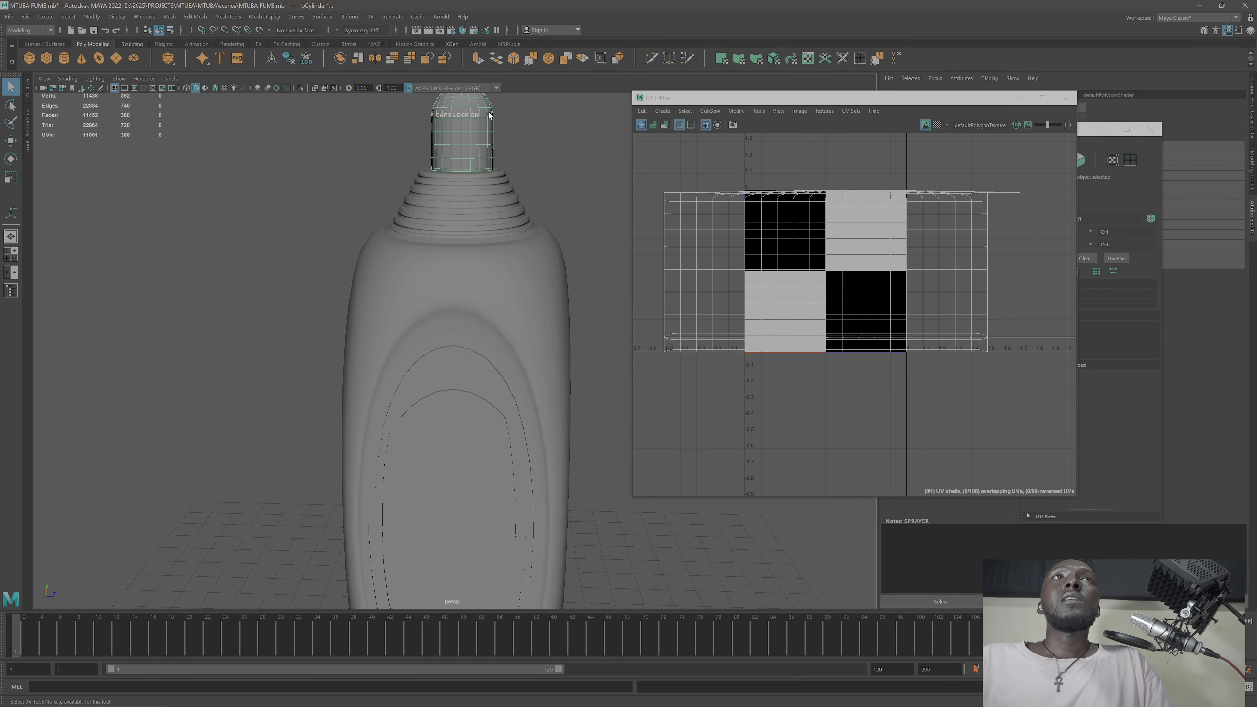
Step: Examine the bottle body's UV shell against the shoulder and corner geometry, then return to object mode
scroll(458, 270, "up", 5)
mouse_move(443, 258)
left_mouse_down("alt")
mouse_move(435, 247)
mouse_move(522, 273)
mouse_move(424, 233)
mouse_move(417, 243)
mouse_move(411, 214)
mouse_move(442, 285)
mouse_move(436, 312)
mouse_move(456, 245)
left_mouse_up("alt")
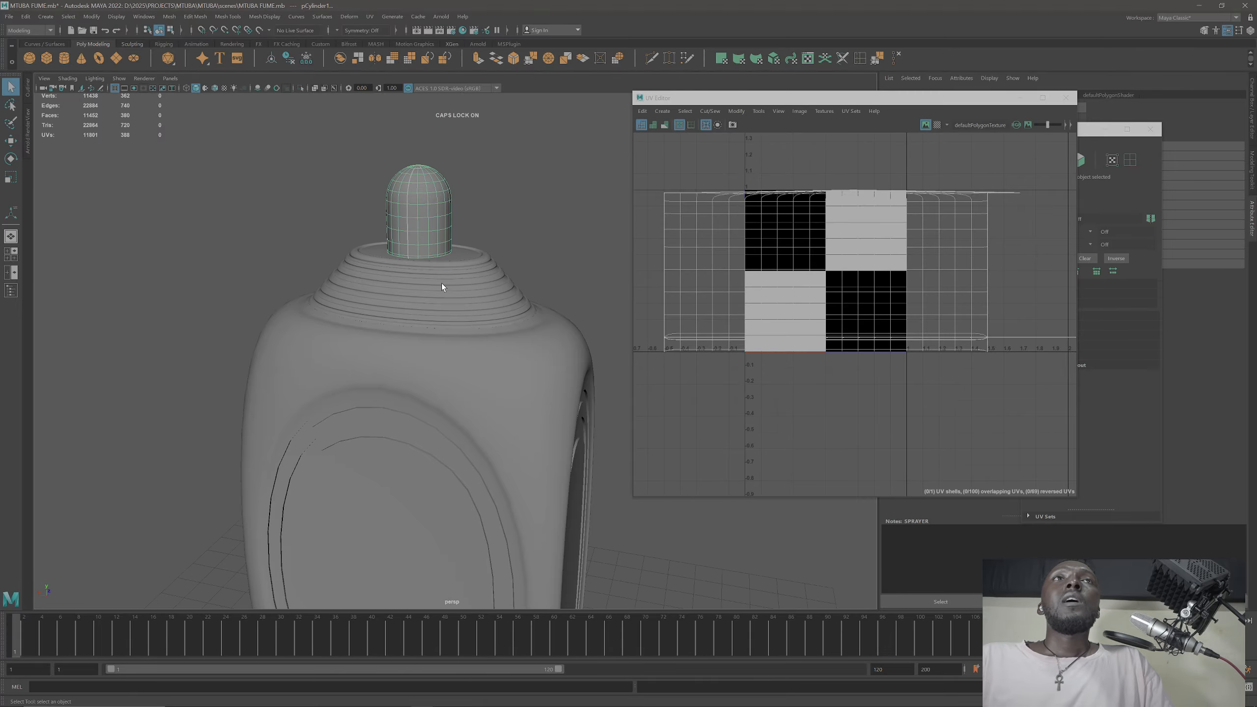
left_click(493, 287)
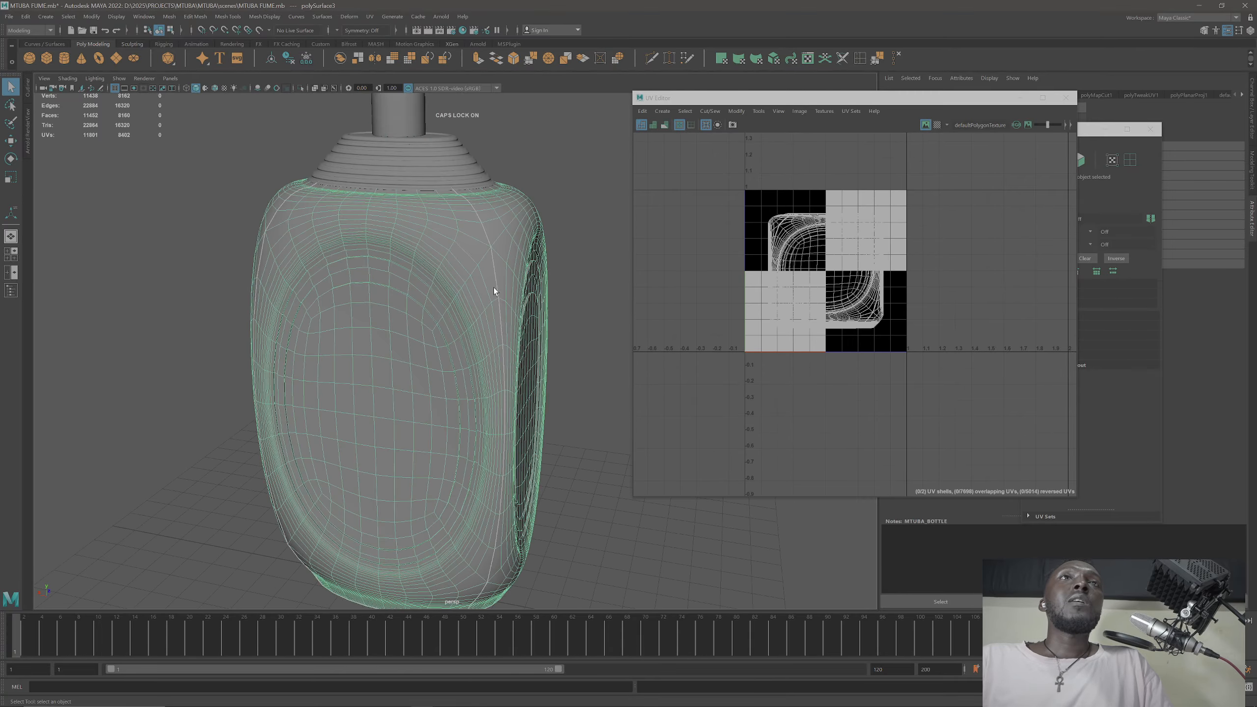
left_click_drag(493, 287, 470, 280, "alt")
right_click_drag(811, 237, 840, 278)
left_click(817, 235)
left_click_drag(436, 317, 480, 307, "alt")
left_click_drag(479, 294, 482, 213, "alt")
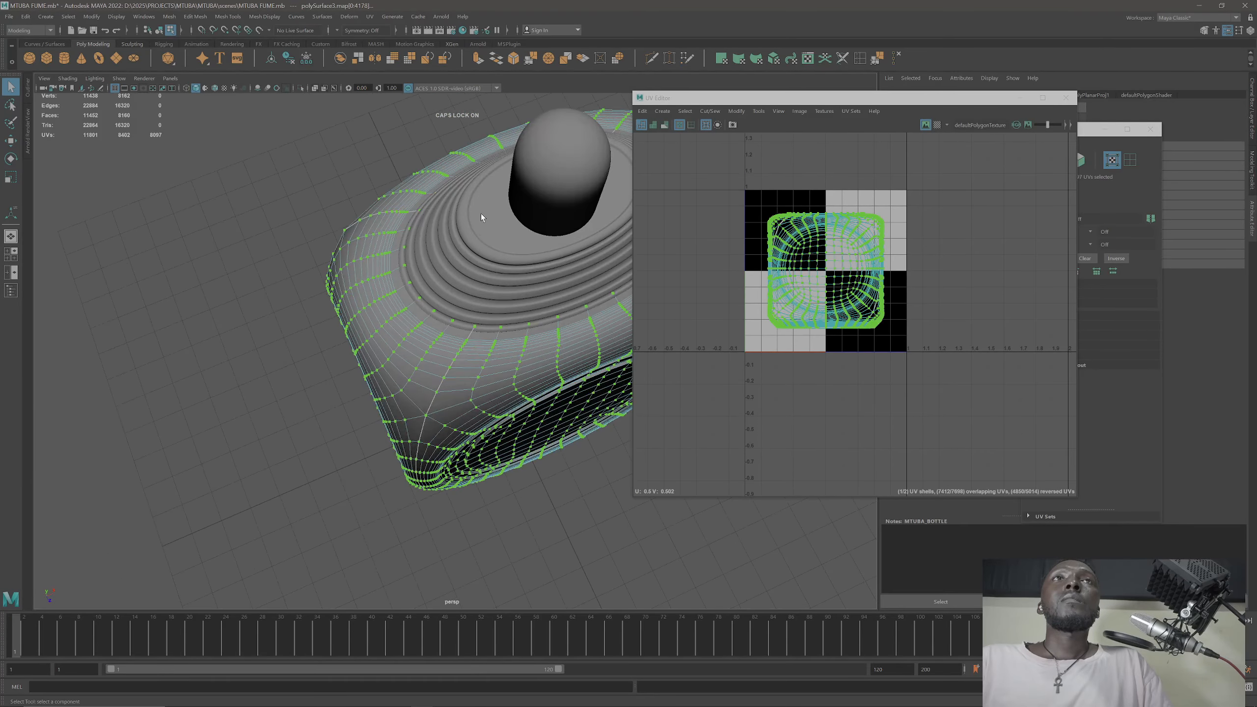
right_click_drag(480, 209, 514, 192)
left_click(502, 241)
mouse_move(503, 241)
left_mouse_down("alt")
mouse_move(536, 223)
mouse_move(495, 246)
left_mouse_up("alt")
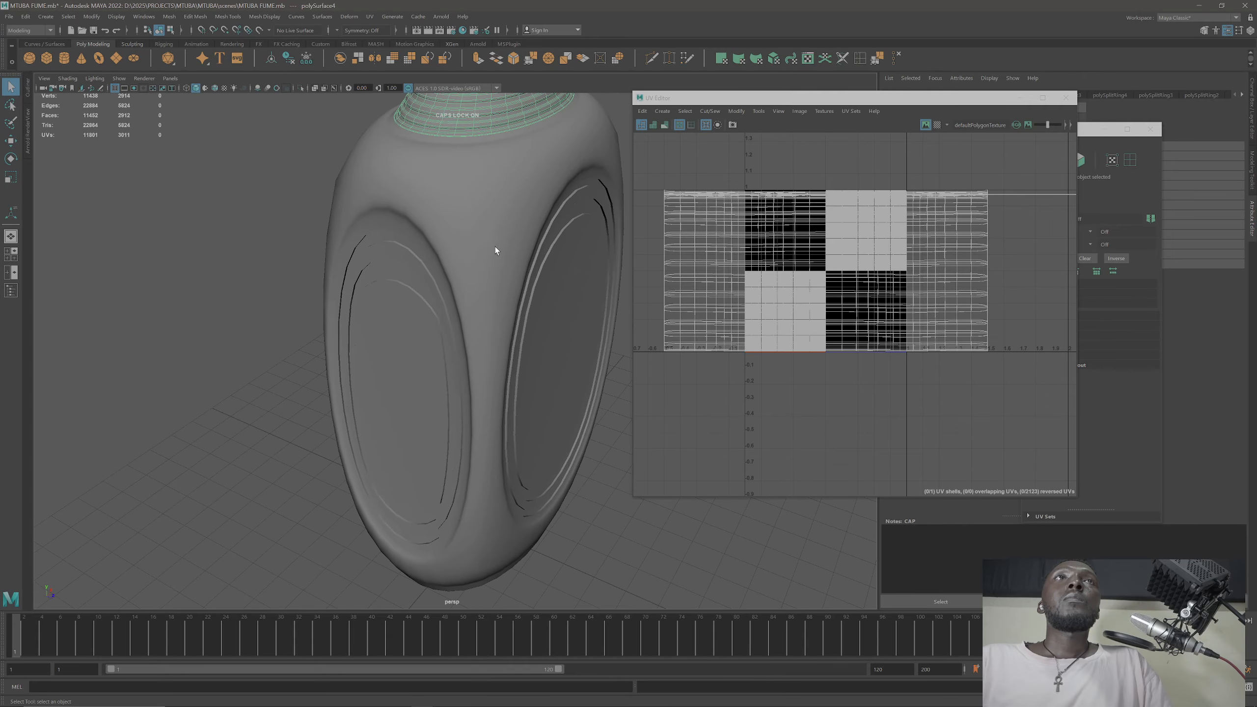
Step: Isolate the bottle body in the viewport and look at its open neck and corner seams
left_click(495, 247)
left_click(301, 88)
mouse_move(457, 266)
left_mouse_down("alt")
mouse_move(434, 226)
mouse_move(451, 243)
mouse_move(456, 290)
left_mouse_up("alt")
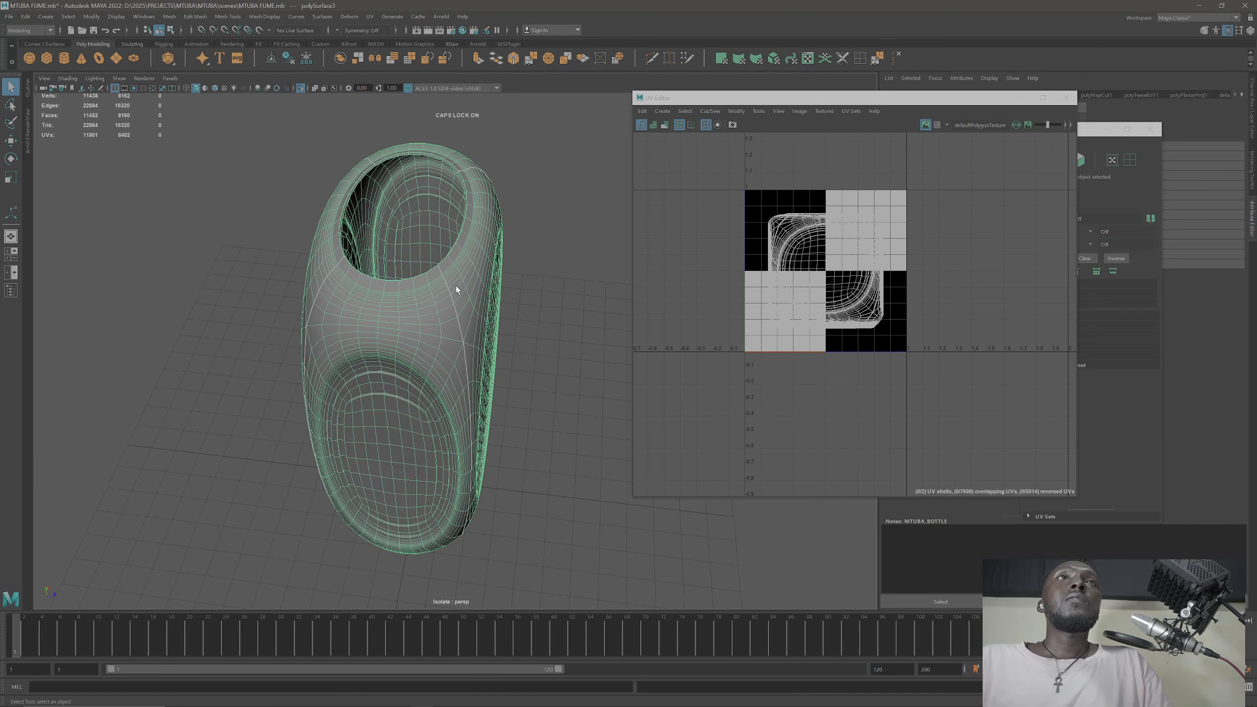
Step: Put away the UV windows, show the Channel Box and Layer Editor, and make layer1 visible
left_click(1019, 97)
left_click(1104, 129)
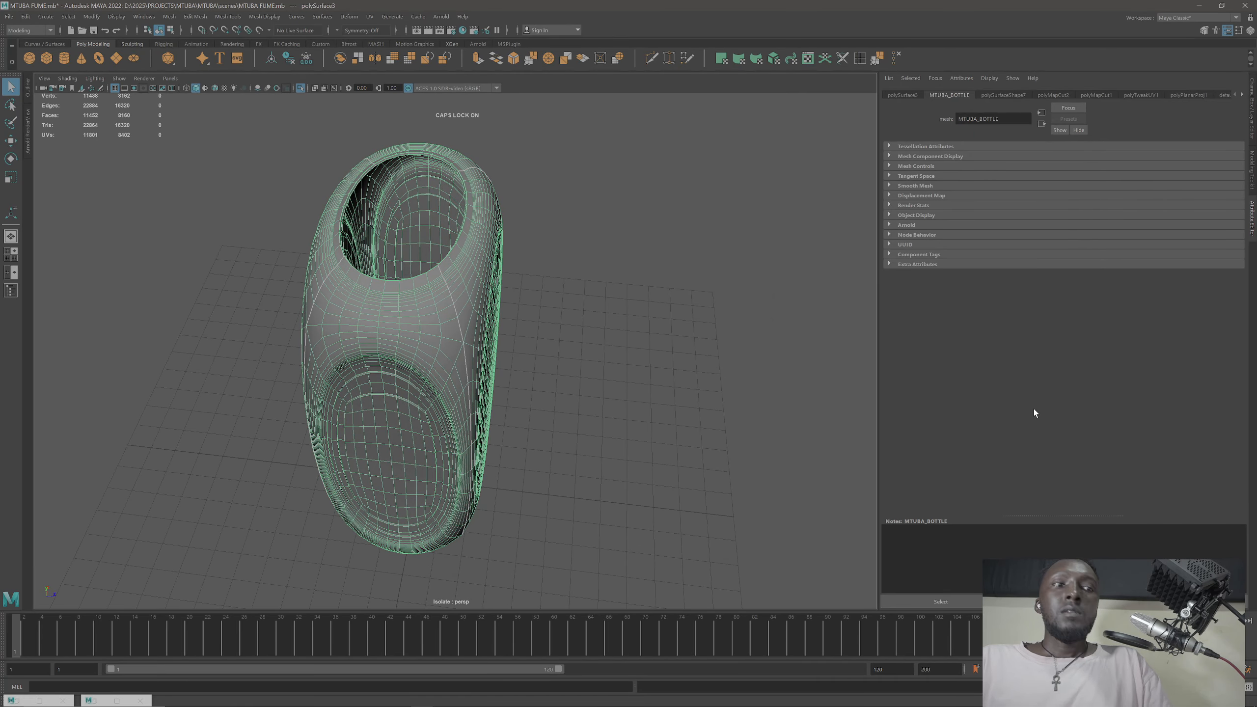
key("ctrl+a")
left_click(1129, 412)
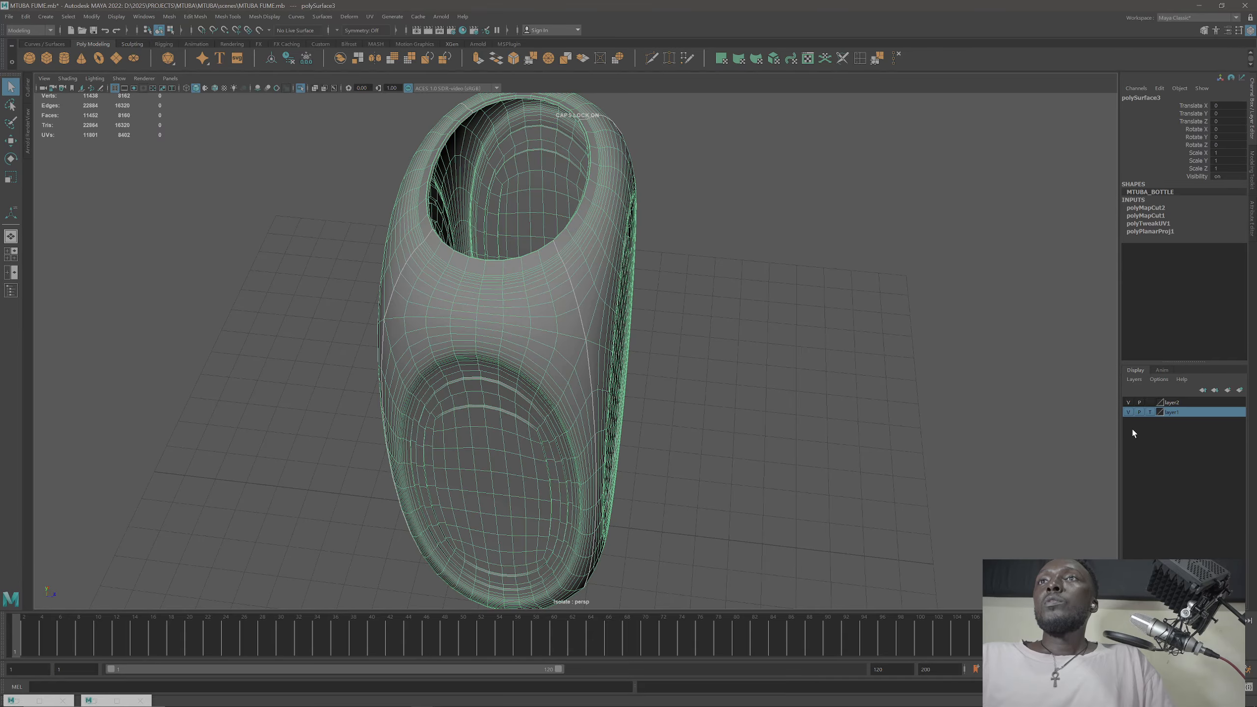
Step: Turn off the bottle body's isolation and set layer1 from template to normal display so its objects are selectable
scroll(648, 389, "down", 5)
left_click_drag(648, 389, 591, 322, "alt")
right_click_drag(585, 307, 617, 299)
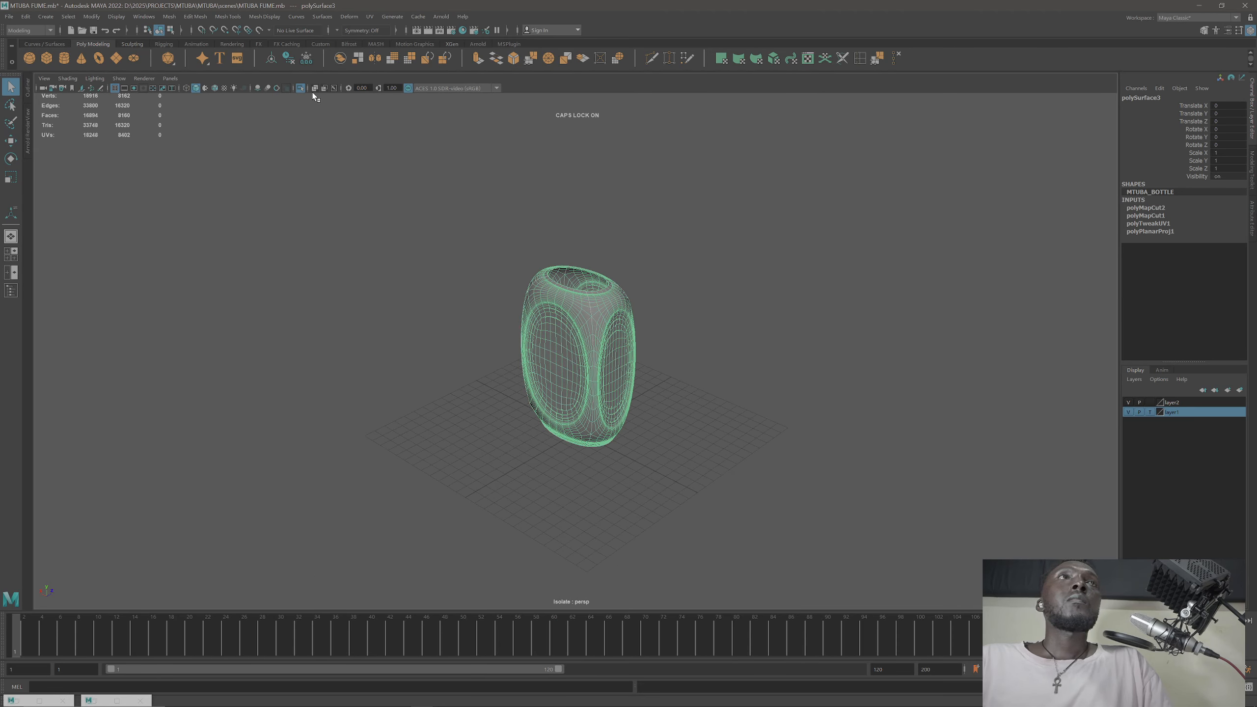
left_click(300, 89)
scroll(668, 367, "down", 3)
left_click_drag(648, 373, 611, 415, "alt")
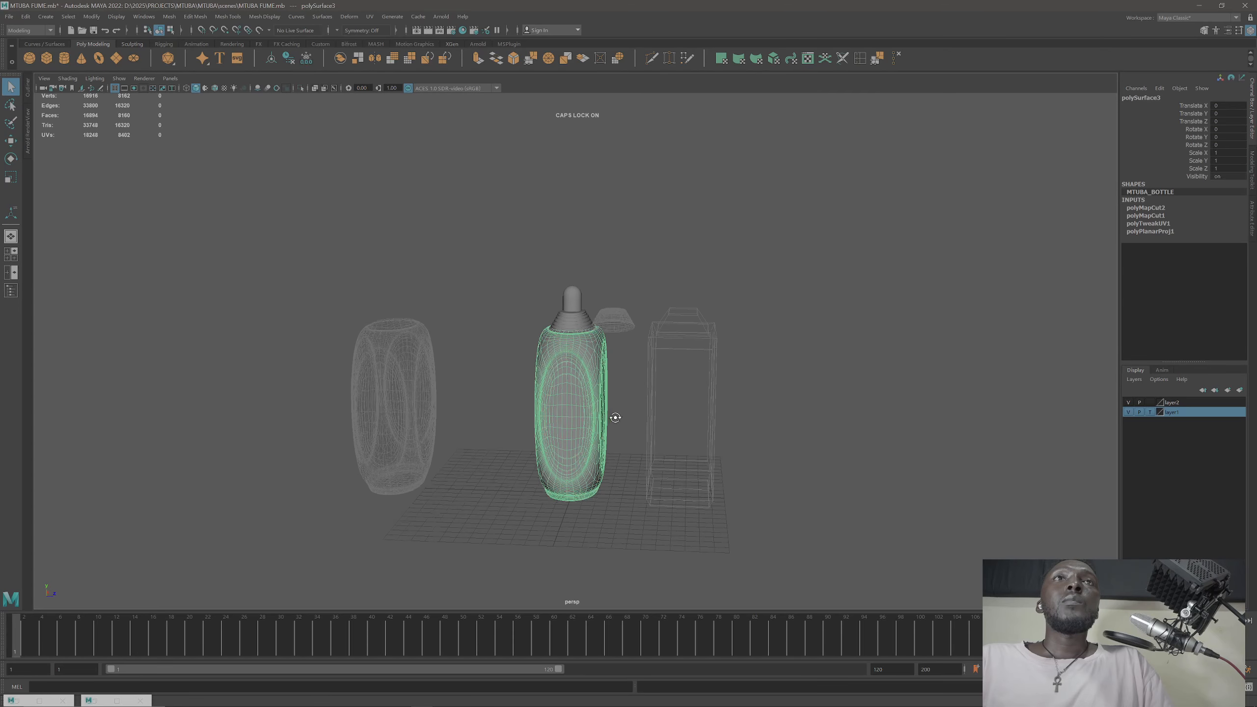
left_click(614, 416)
left_click(1149, 412)
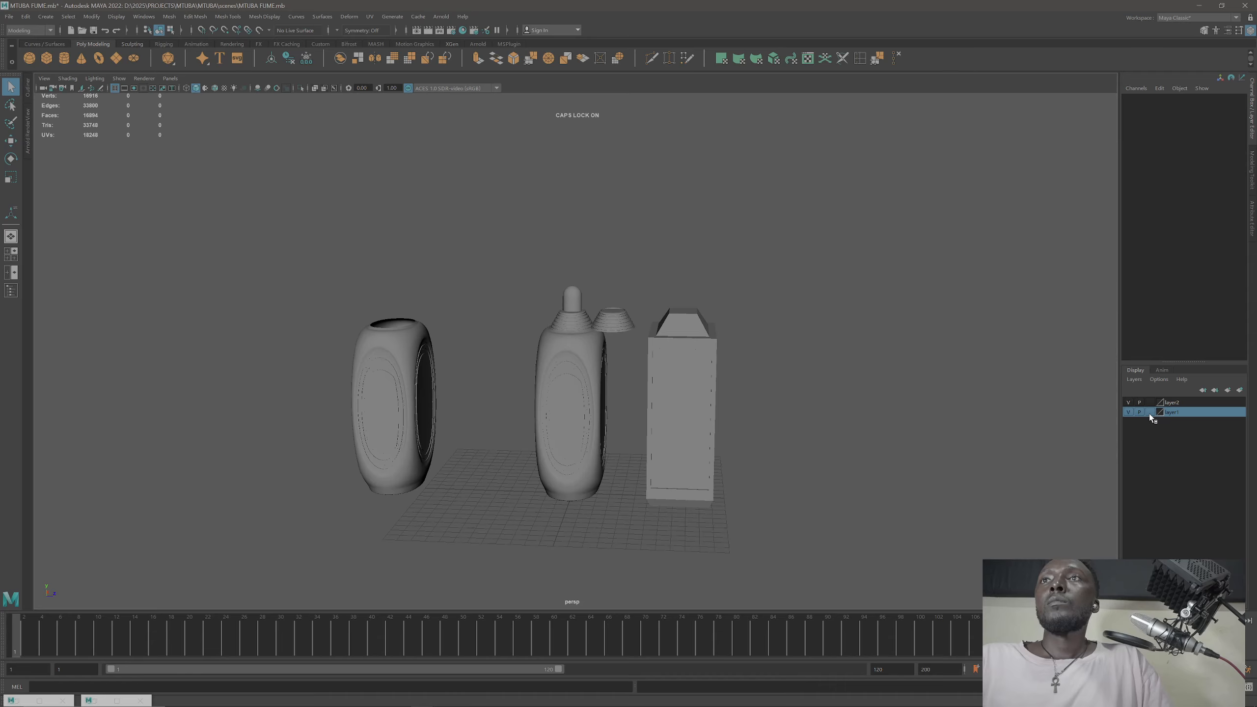
Step: Move the spare cap along Z toward the box, and the spare bottle body past it to about Translate Z 15.8
left_click(618, 327)
key("w")
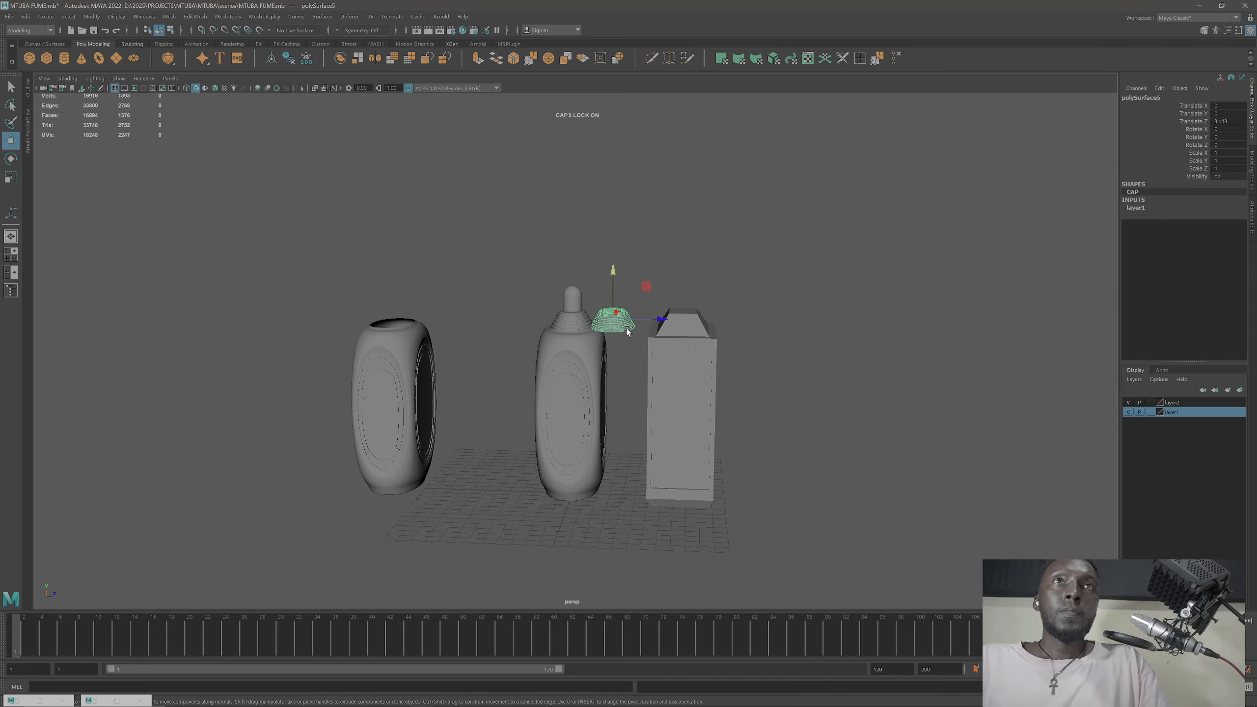
left_click_drag(661, 327, 715, 331)
left_click(413, 362)
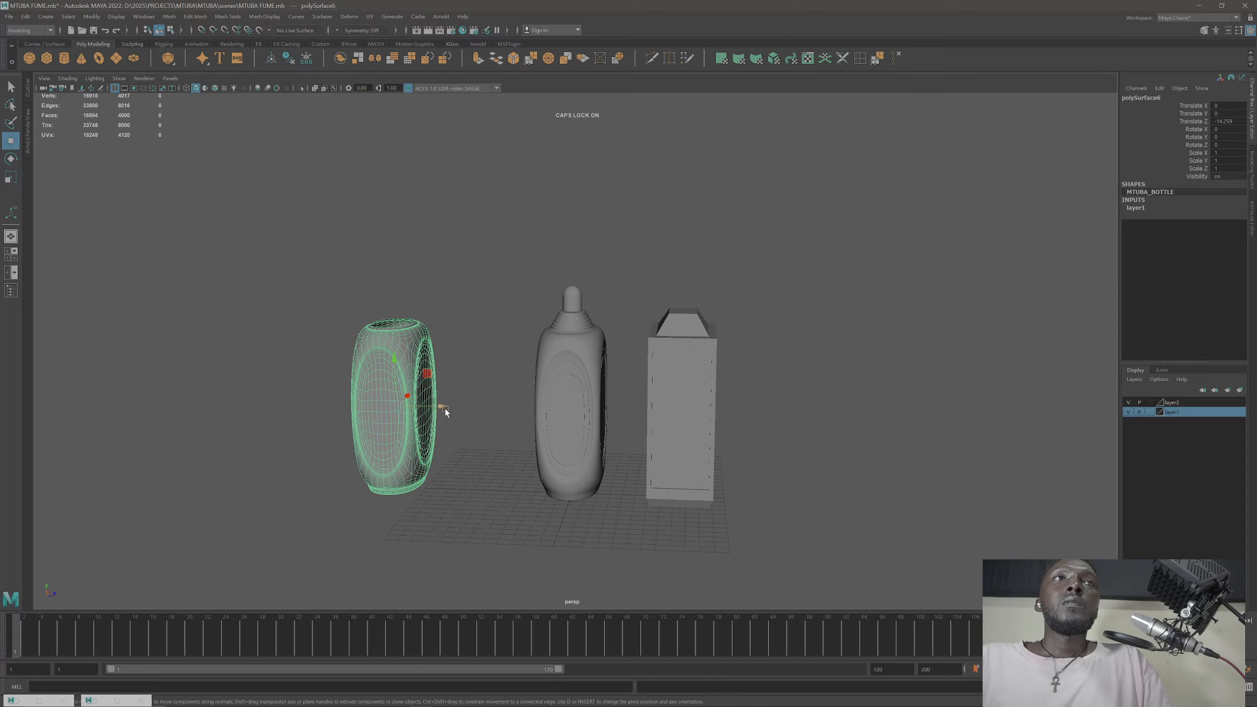
left_click_drag(445, 409, 793, 429)
Step: Duplicate the spare bottle body and move the copy along Z to about -2.86, beside the original bottle
scroll(665, 364, "up", 5)
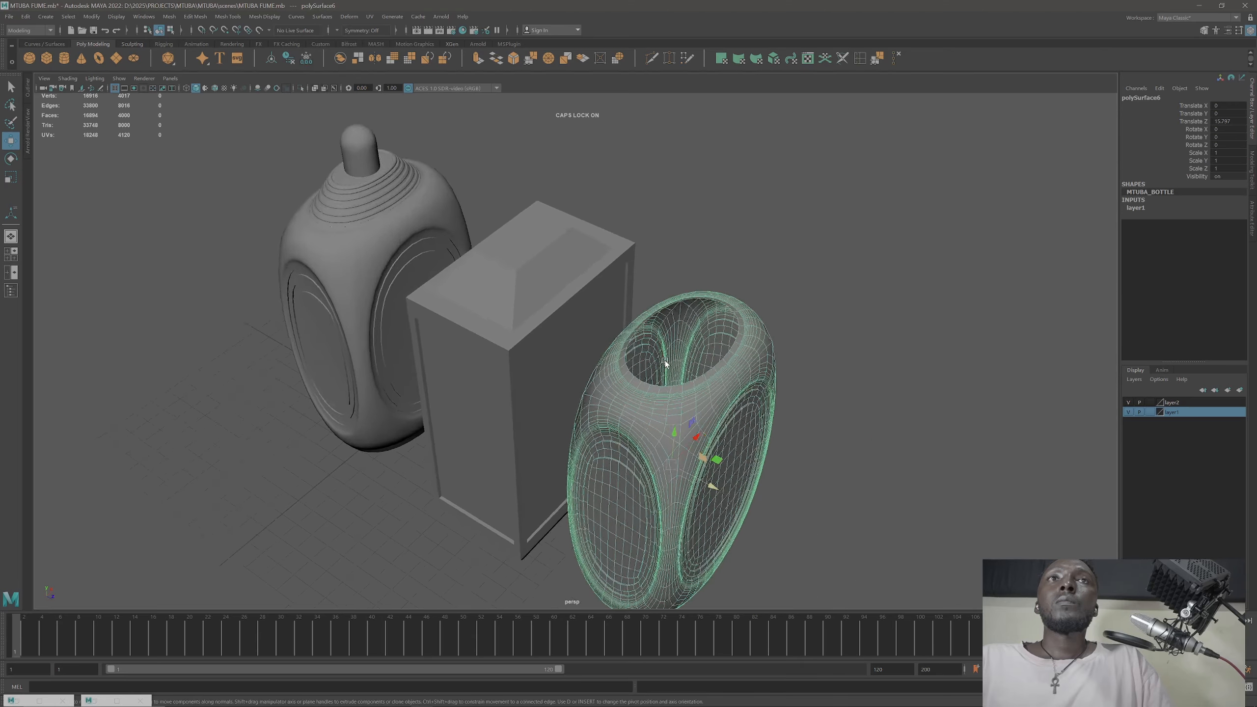
scroll(668, 367, "up", 4)
left_click_drag(688, 385, 732, 380, "alt")
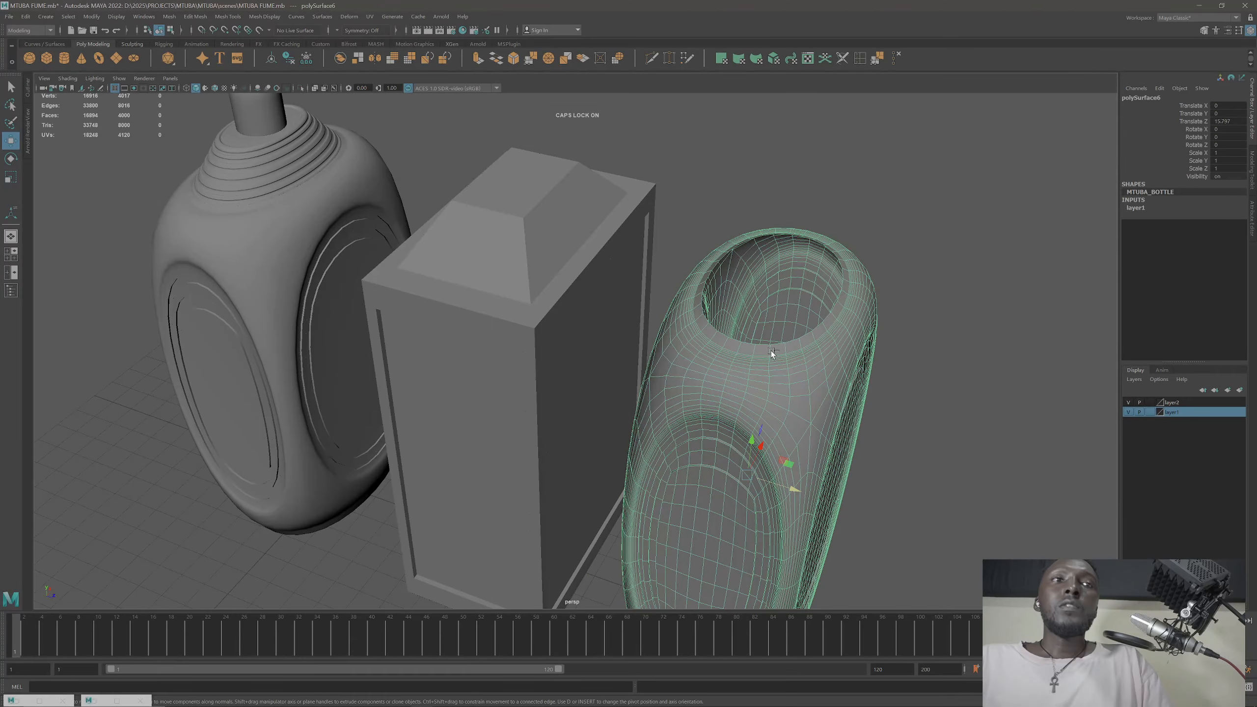
key("ctrl+d")
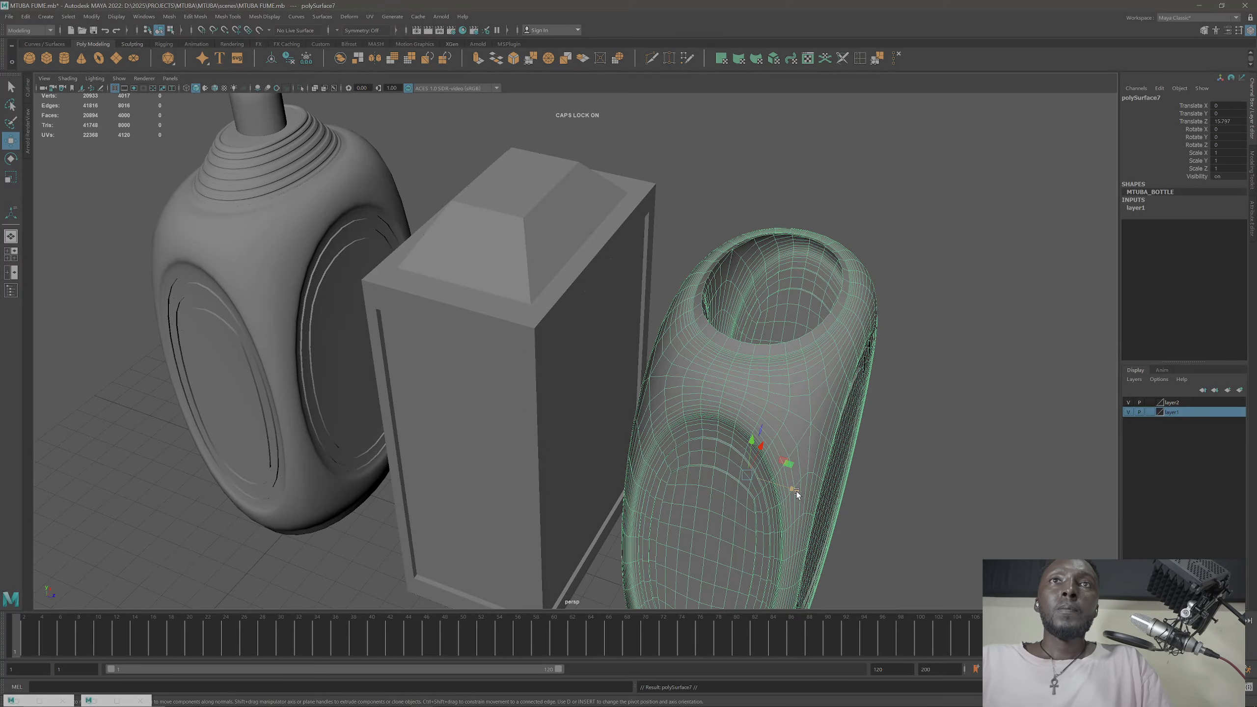
left_click_drag(797, 491, 220, 348)
Step: Delete the original bottle body with the cut UV seams, keeping the cap and sprayer
left_click_drag(376, 327, 475, 396, "alt")
left_click(477, 349)
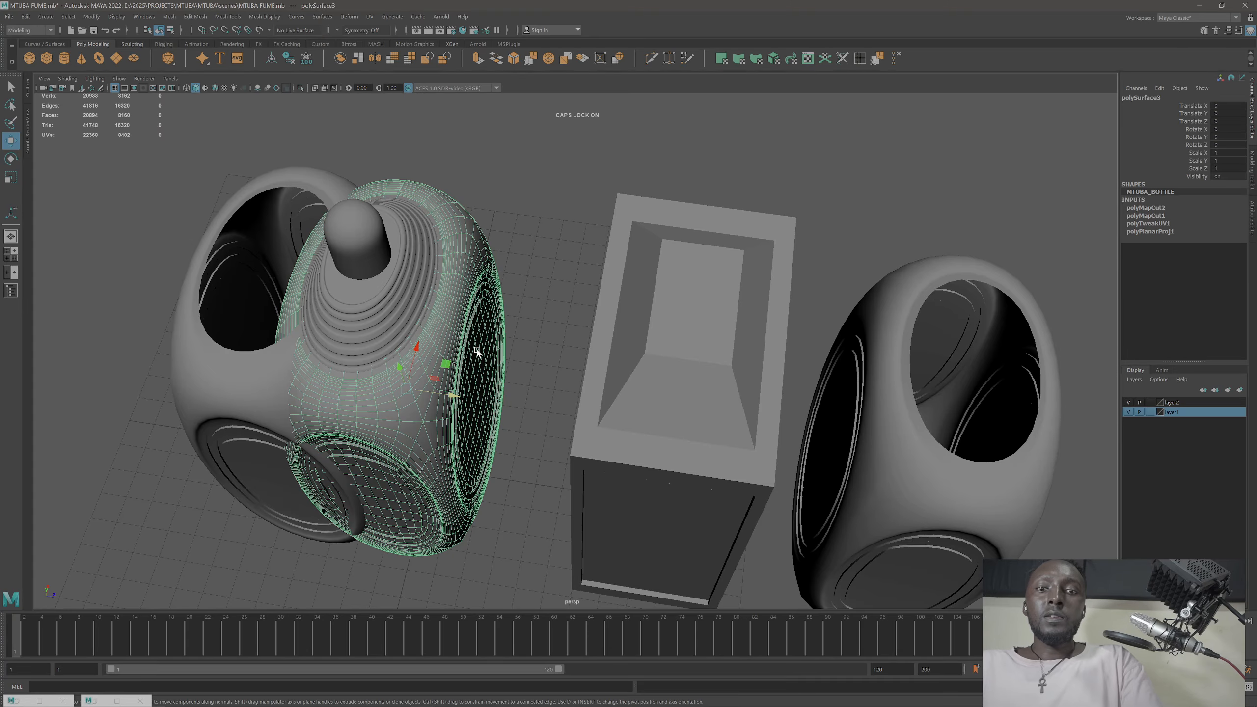
key("Delete")
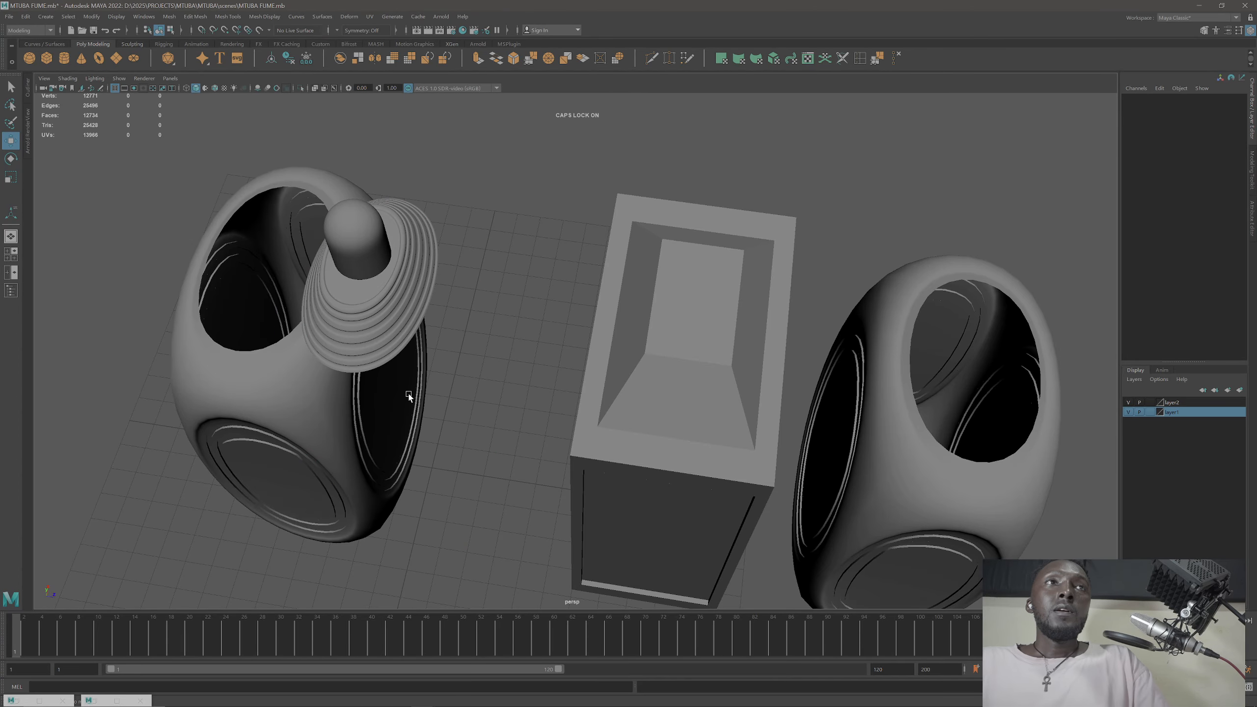
Step: Select the duplicated bottle body beside the cap and open its UVs in the UV Editor
left_click_drag(386, 408, 357, 393, "alt")
middle_click_drag(326, 342, 353, 423, "alt")
scroll(303, 356, "up", 3)
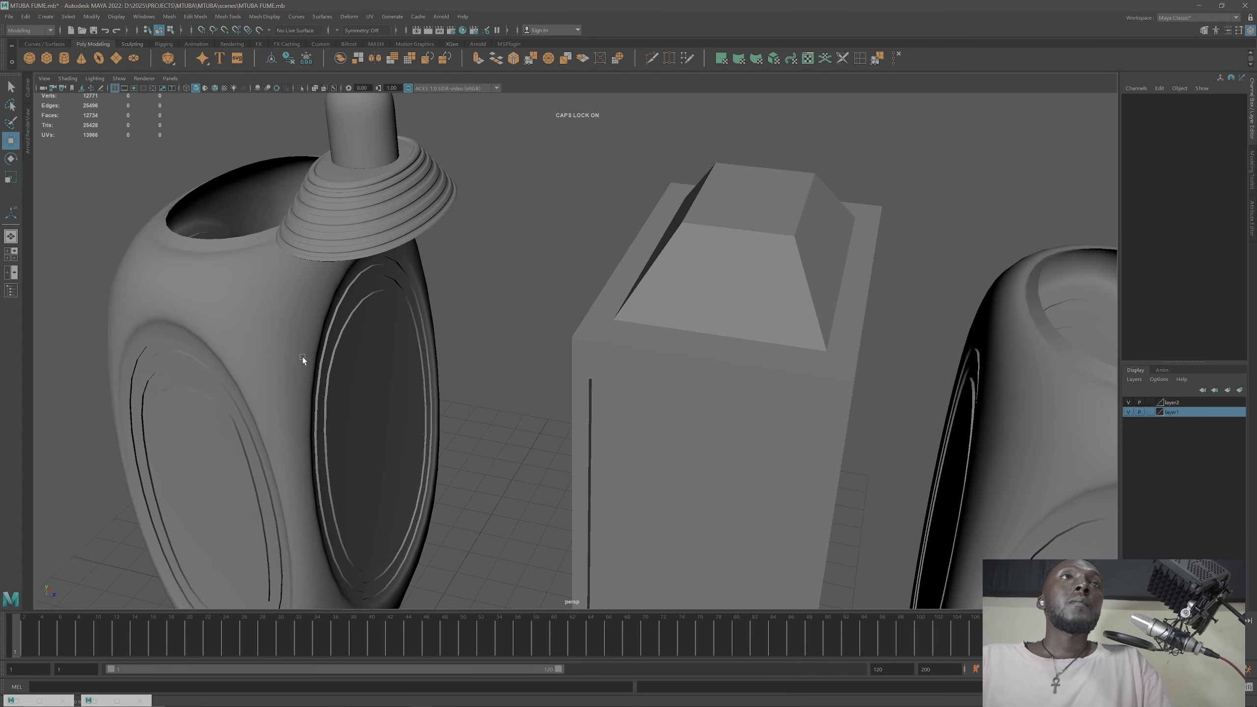
middle_click_drag(335, 330, 592, 329, "alt")
left_click(593, 330)
left_click_drag(594, 331, 548, 351, "alt")
scroll(470, 347, "up", 1)
right_click(510, 297)
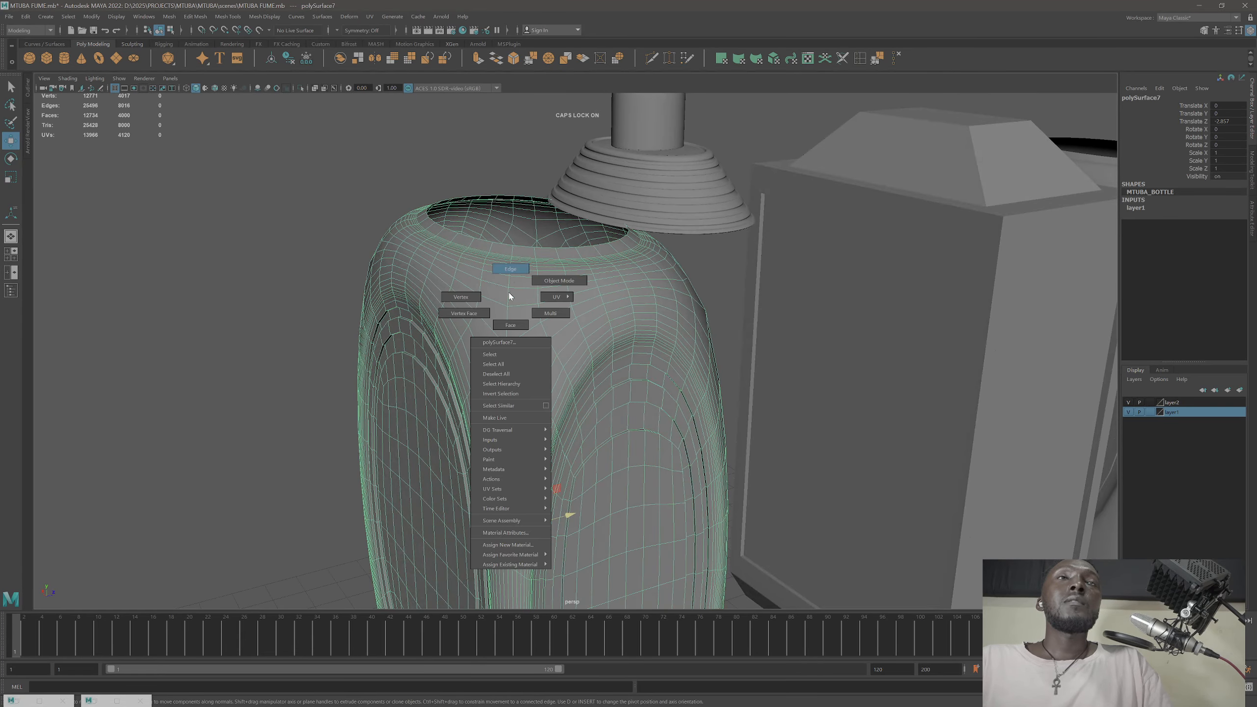
left_click(369, 17)
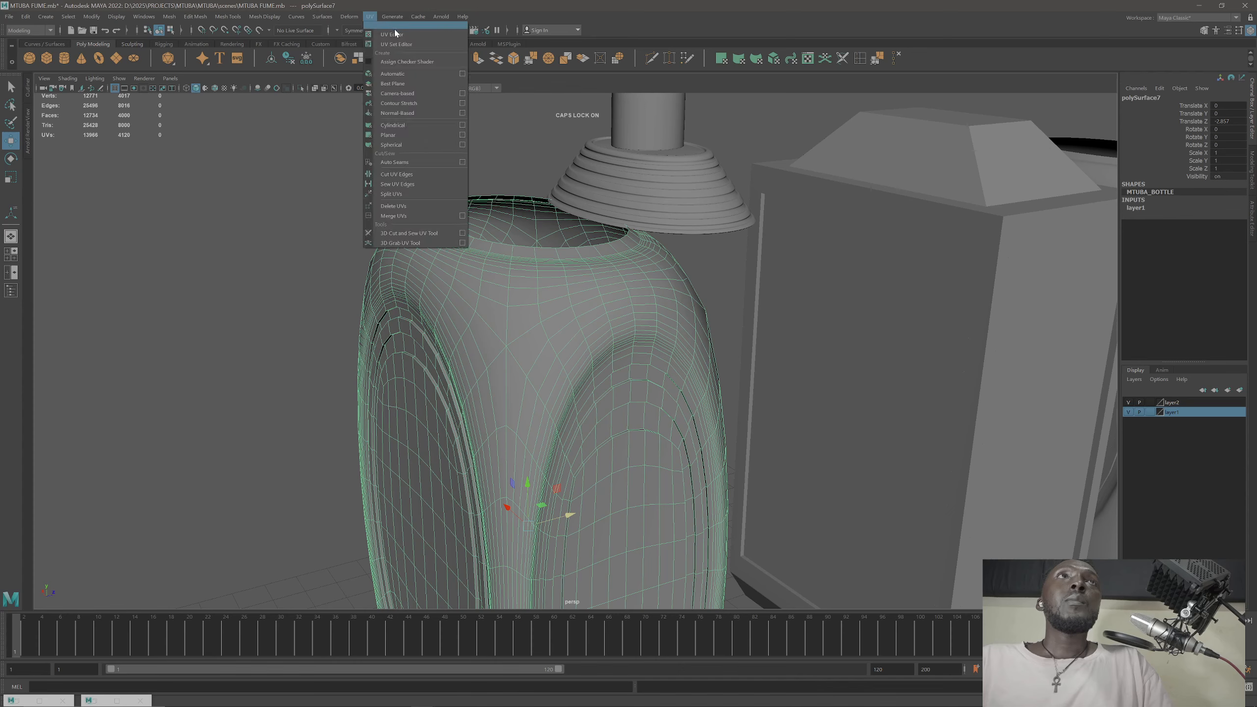
left_click(395, 33)
left_click_drag(744, 98, 781, 92)
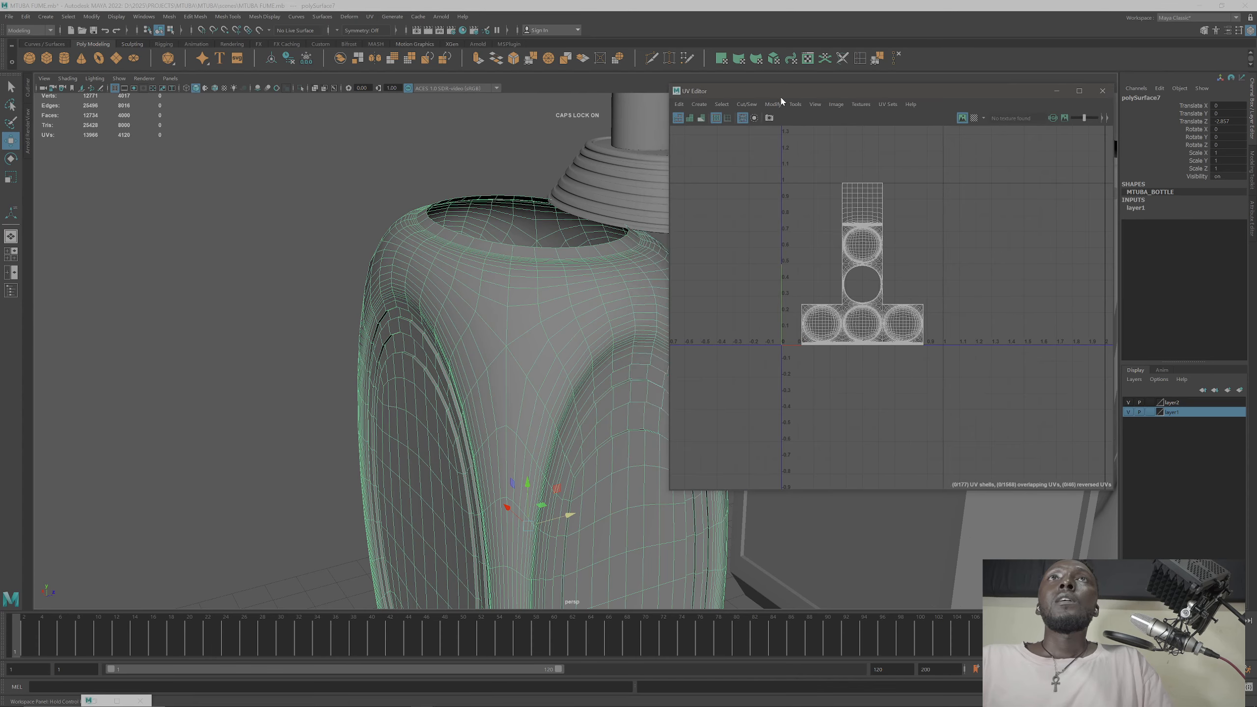
Step: Apply an automatic UV projection to the duplicated bottle body
right_click(856, 215)
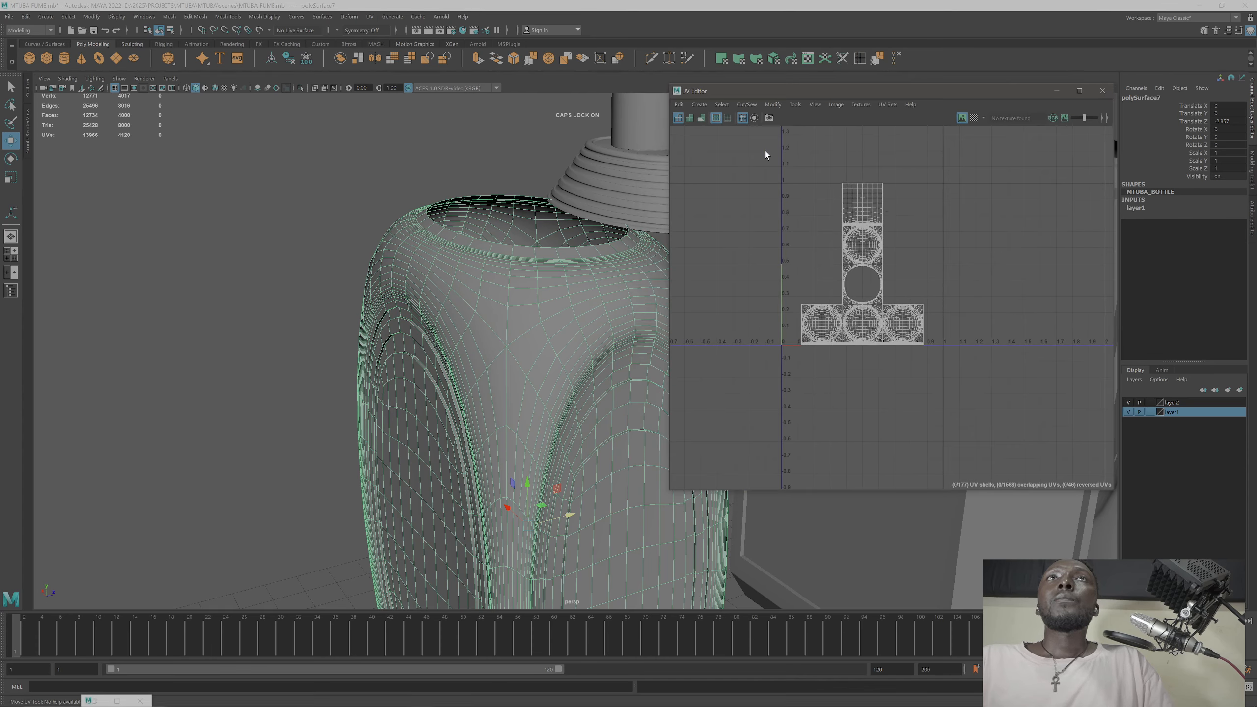
left_click(699, 104)
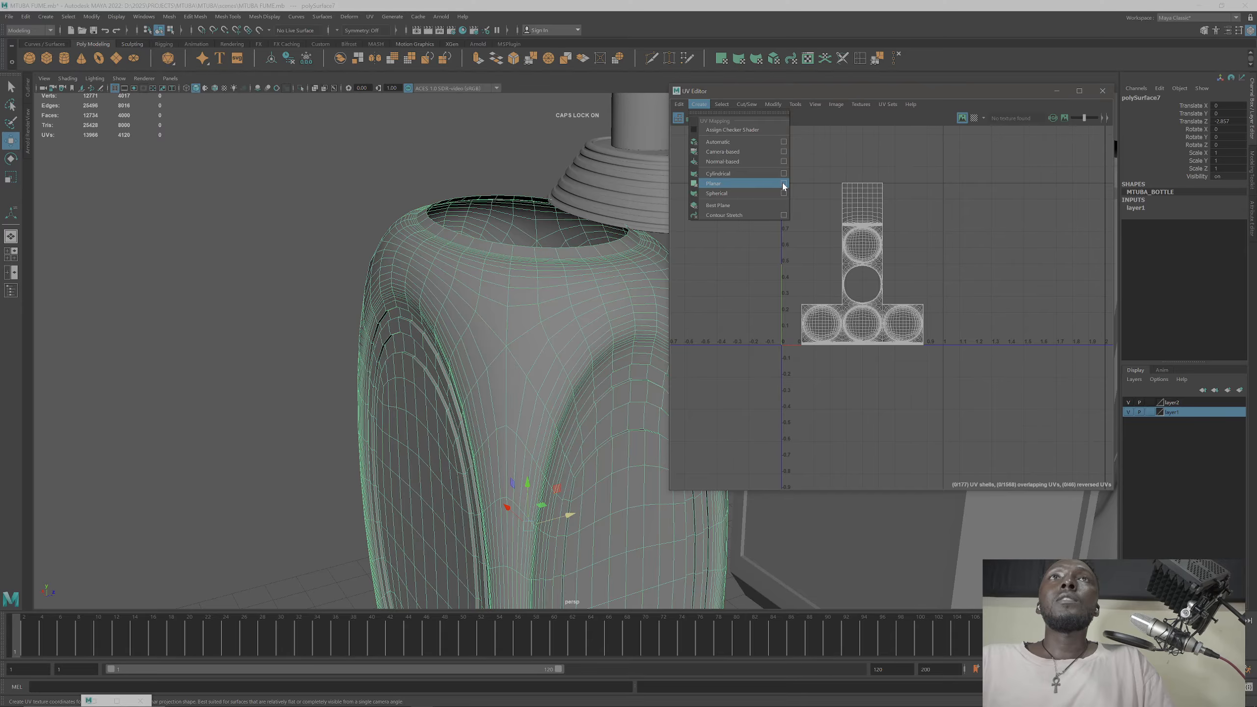
left_click(732, 142)
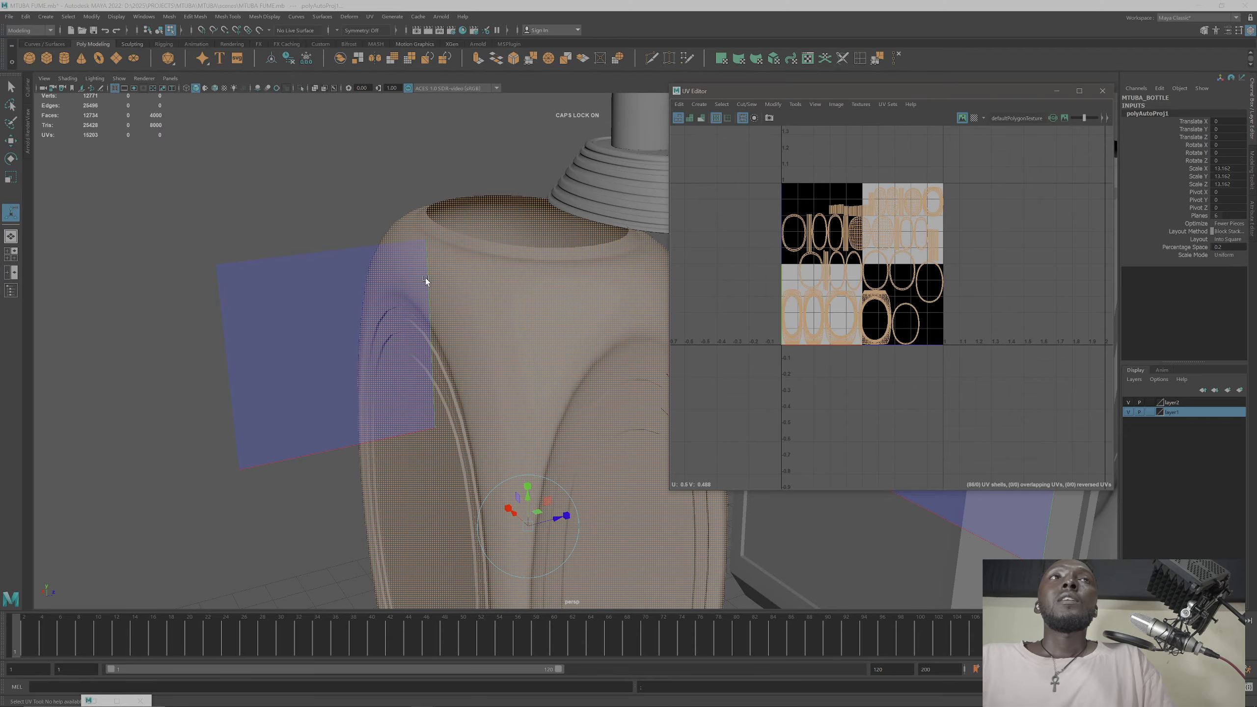
Step: Return the duplicated bottle body to object mode and examine its surface for the seams left by the automatic UV projection
right_click(441, 262)
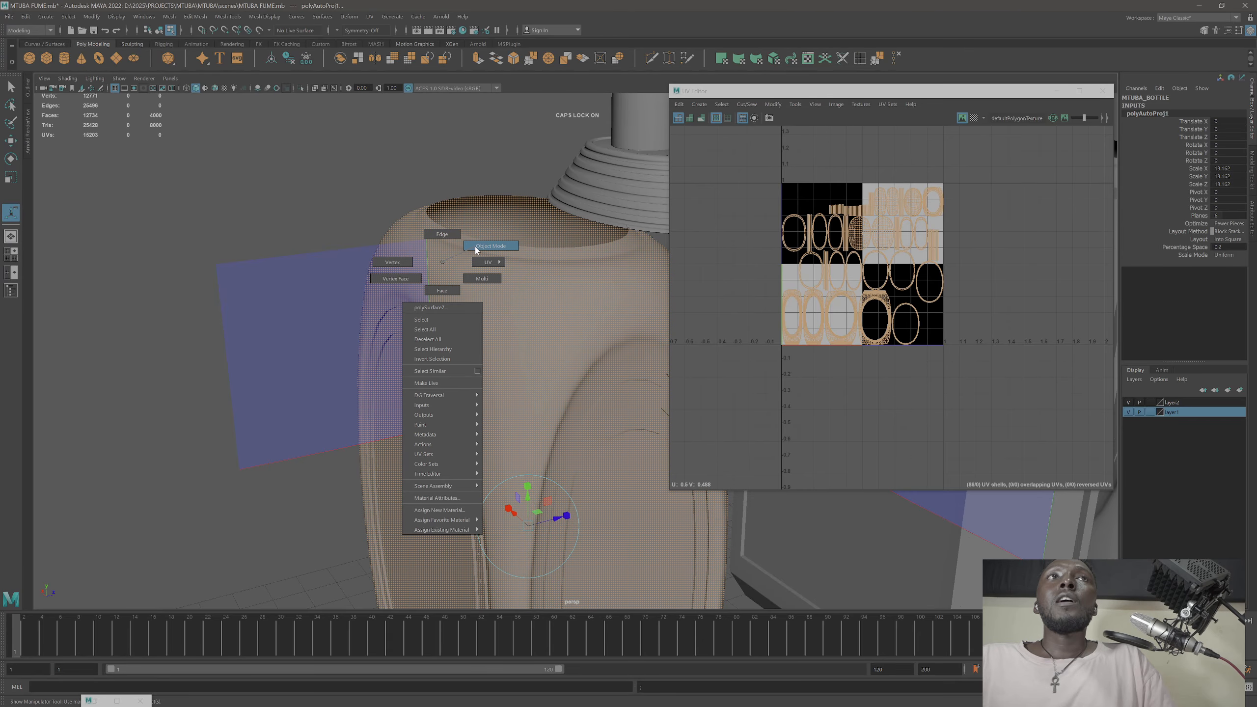
left_click(477, 246)
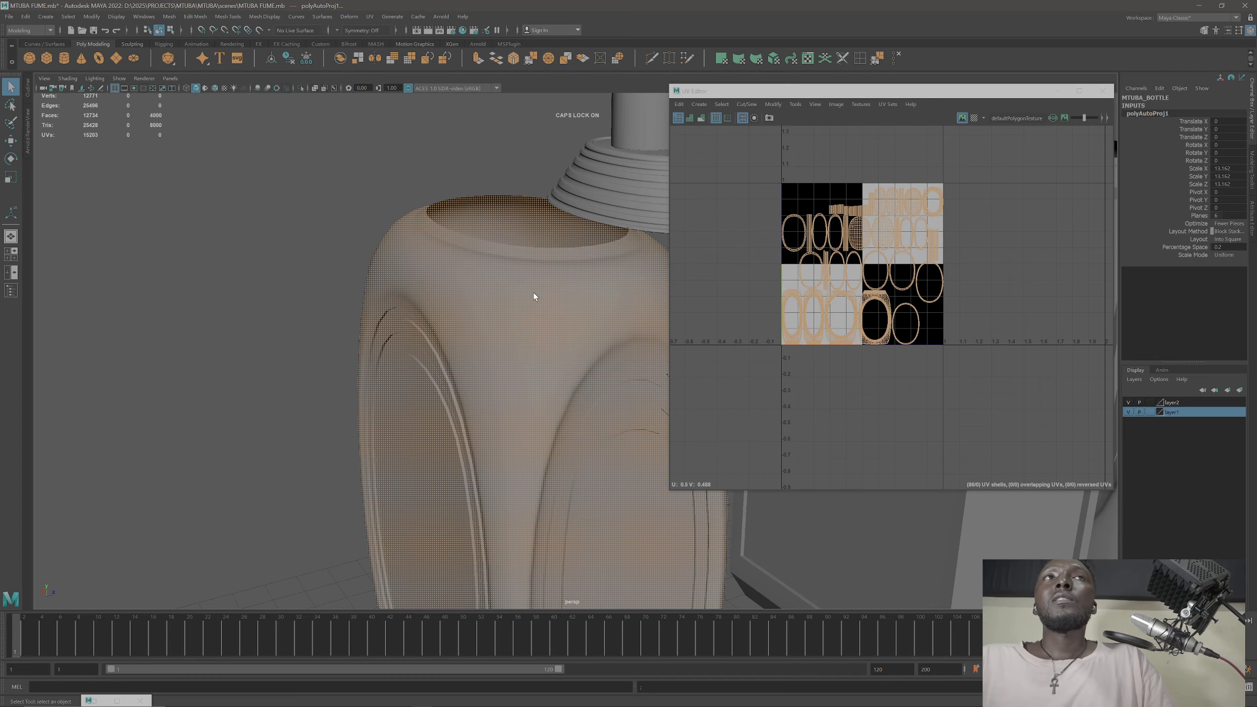
scroll(533, 293, "up", 5)
scroll(574, 396, "down", 3)
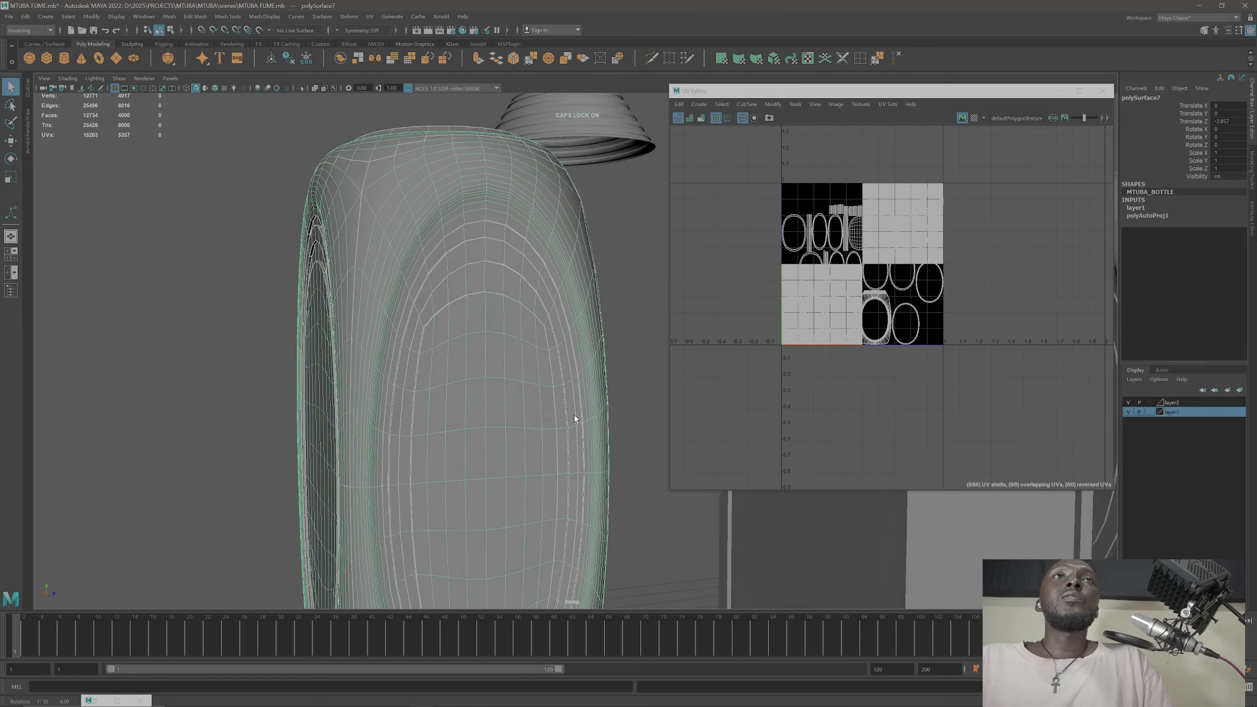
left_click_drag(573, 415, 523, 325, "alt")
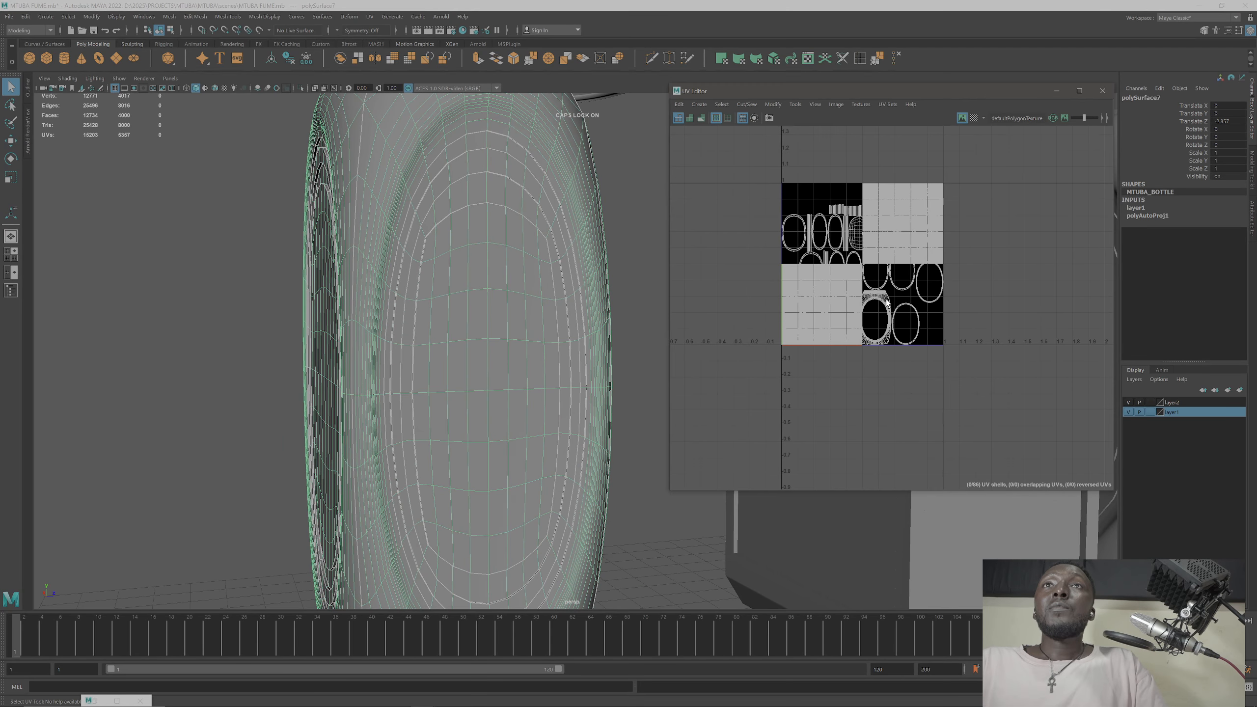
scroll(501, 276, "down", 5)
left_click_drag(501, 275, 551, 349, "alt")
left_click_drag(622, 299, 563, 301, "alt")
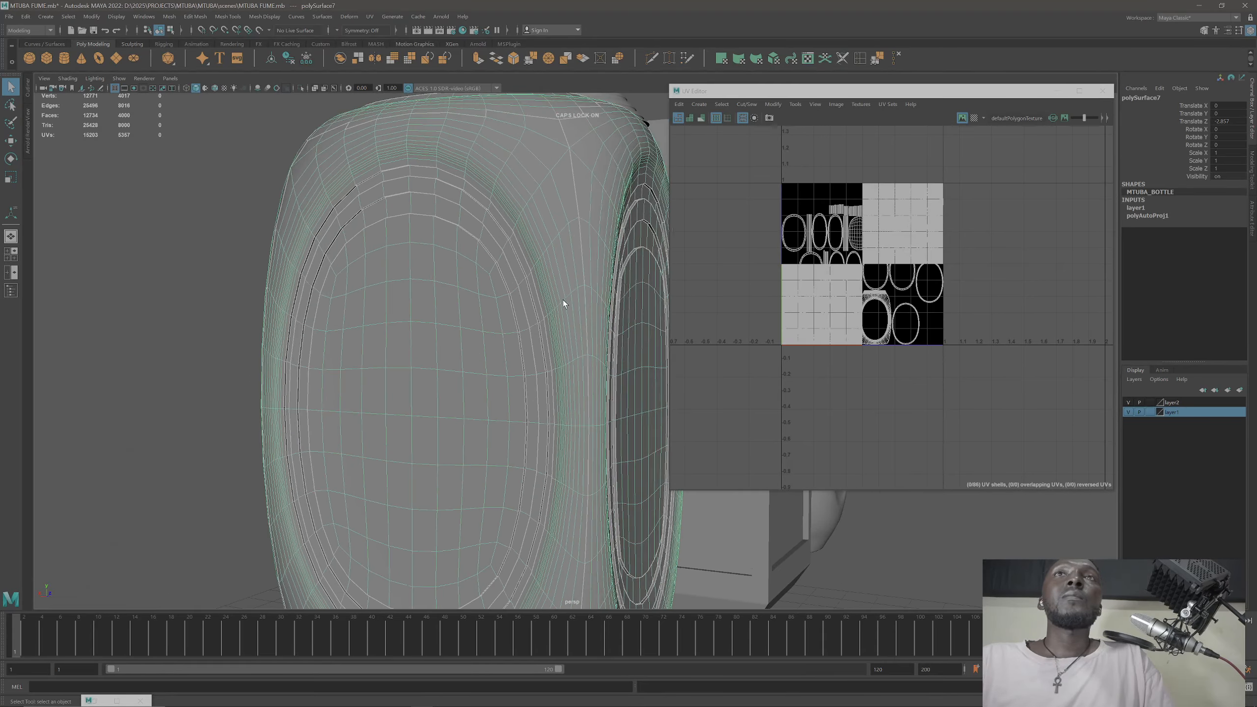
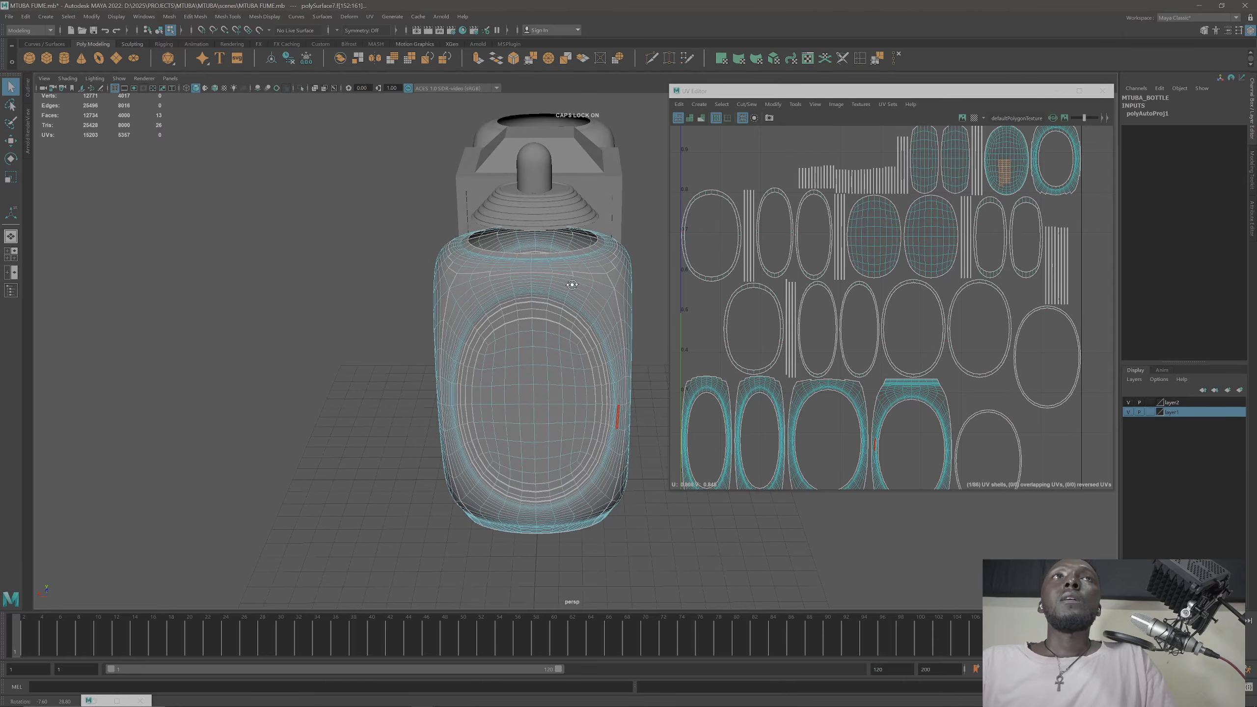
Step: Apply a planar UV projection to the whole bottle body from the Z axis, fitted to its bounding box
scroll(527, 292, "up", 5)
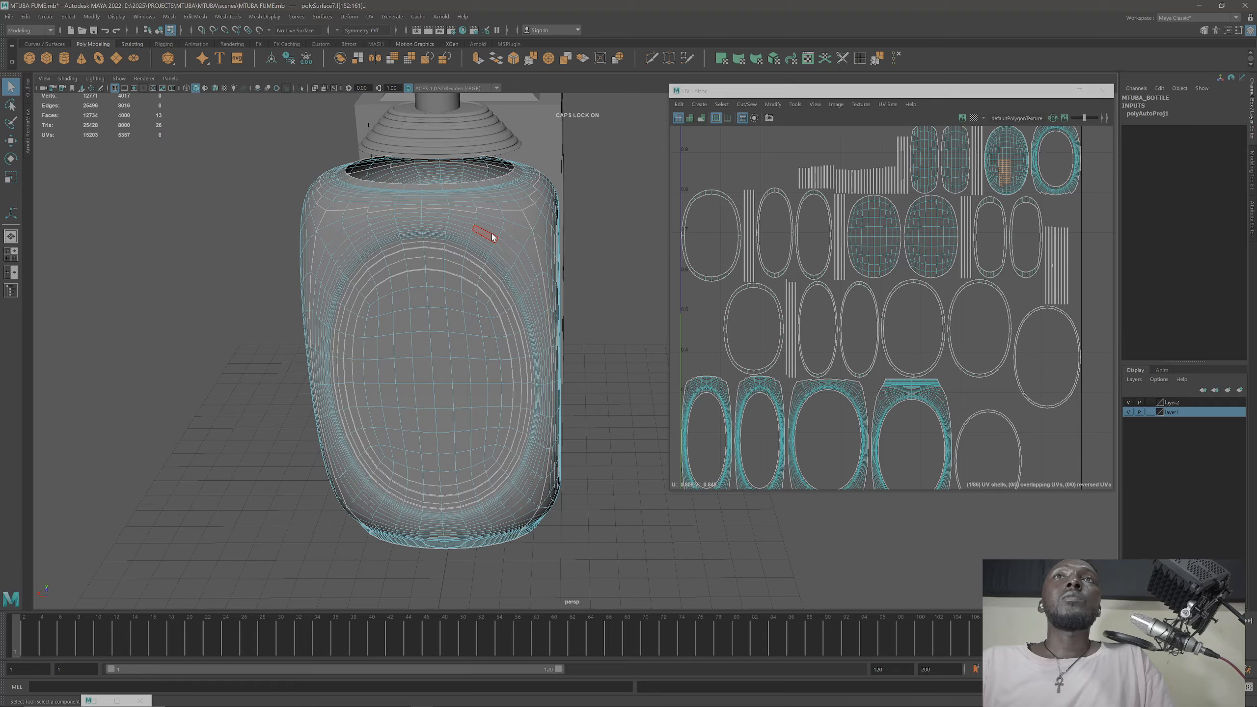
right_click_drag(492, 235, 539, 214)
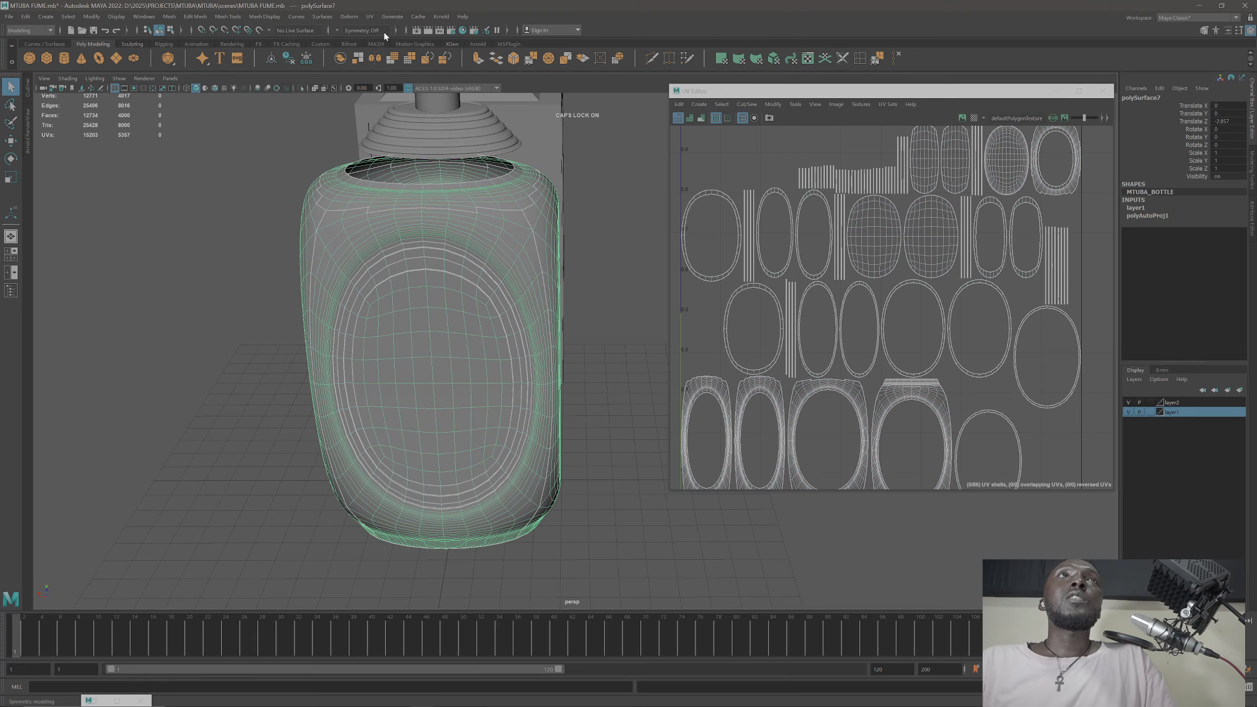
left_click(702, 107)
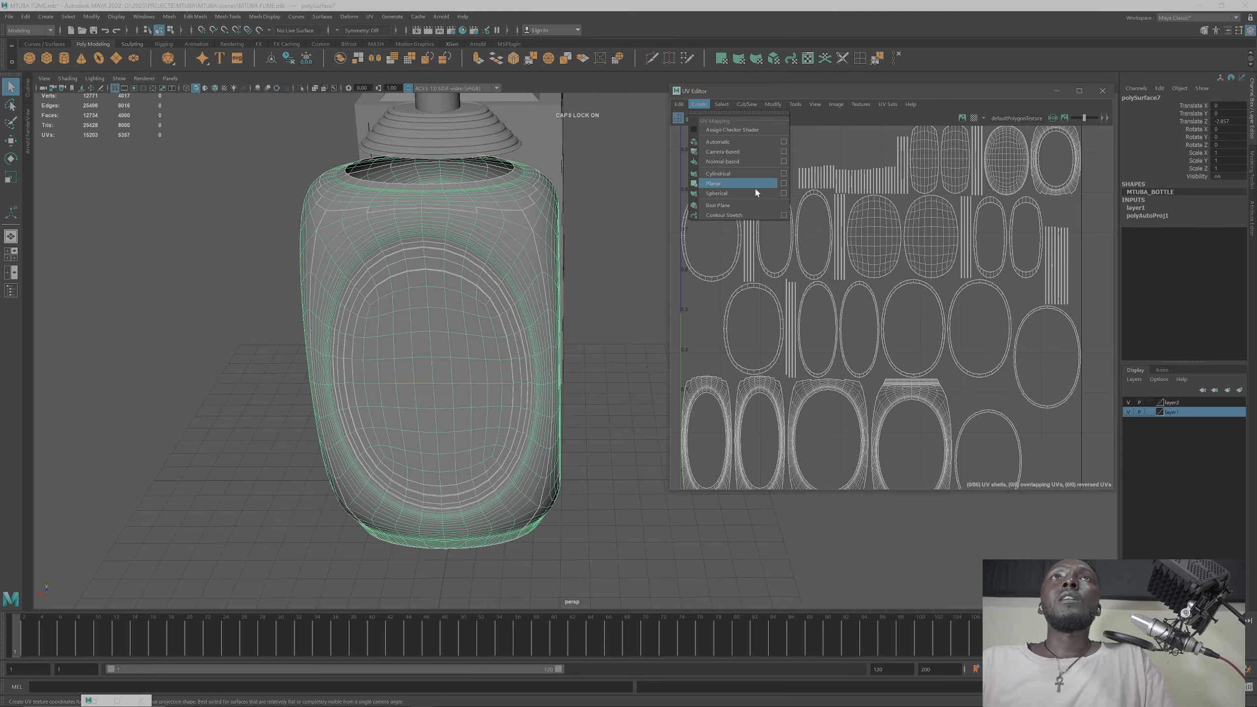
left_click(782, 184)
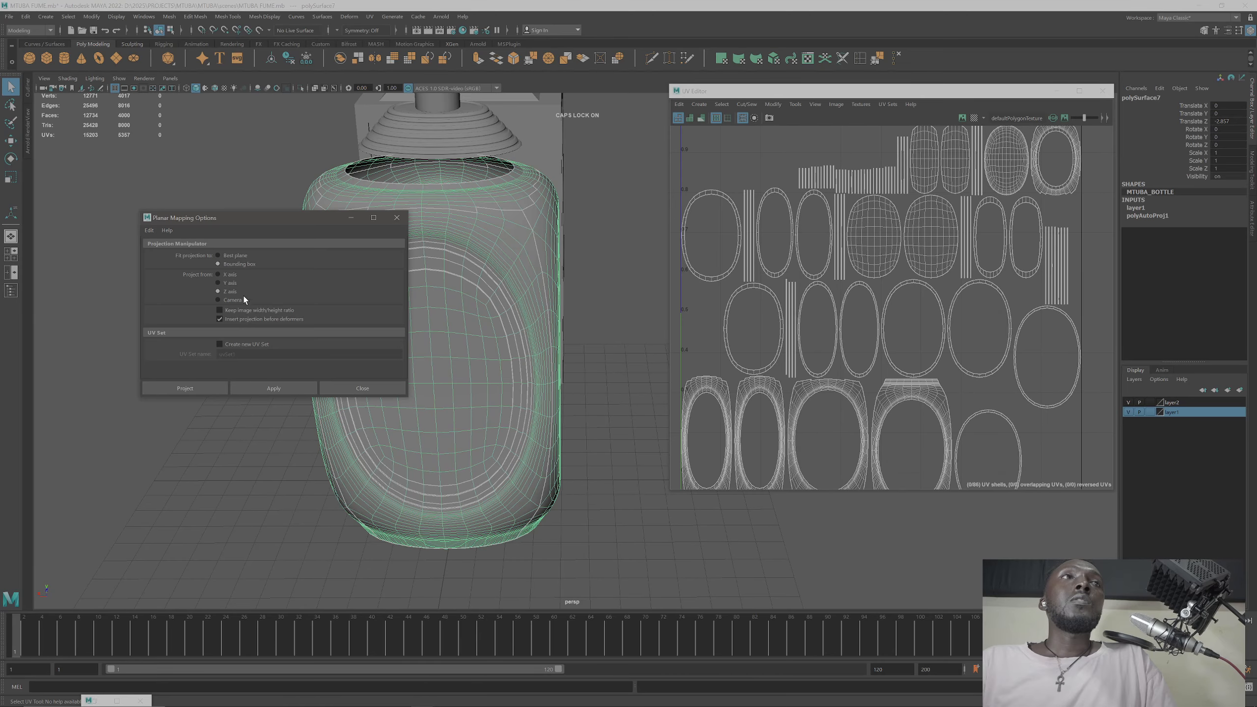
left_click(206, 389)
right_click_drag(435, 247, 490, 218)
scroll(821, 250, "down", 3)
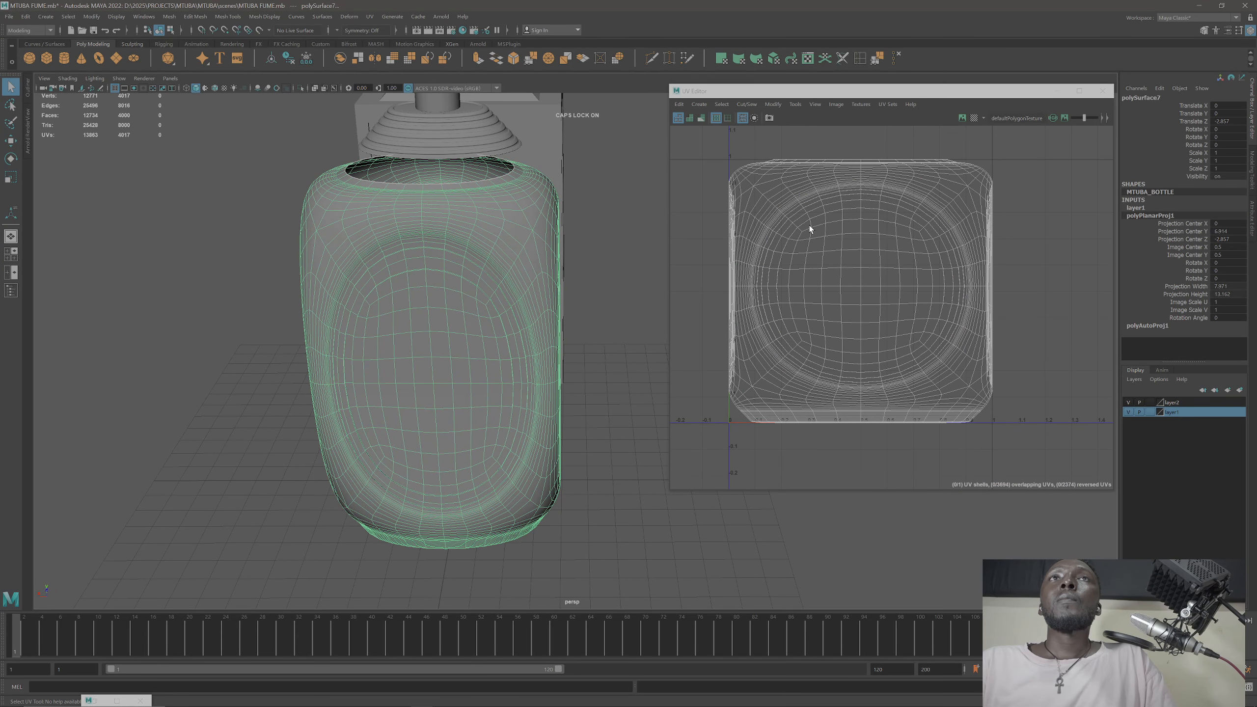
Step: Cut the bottle body's UVs along the edge loop around its base
left_click_drag(409, 227, 435, 213, "alt")
right_click_drag(442, 203, 438, 181)
left_click(438, 181)
left_click_drag(446, 205, 438, 336, "alt")
double_click(421, 240, "shift")
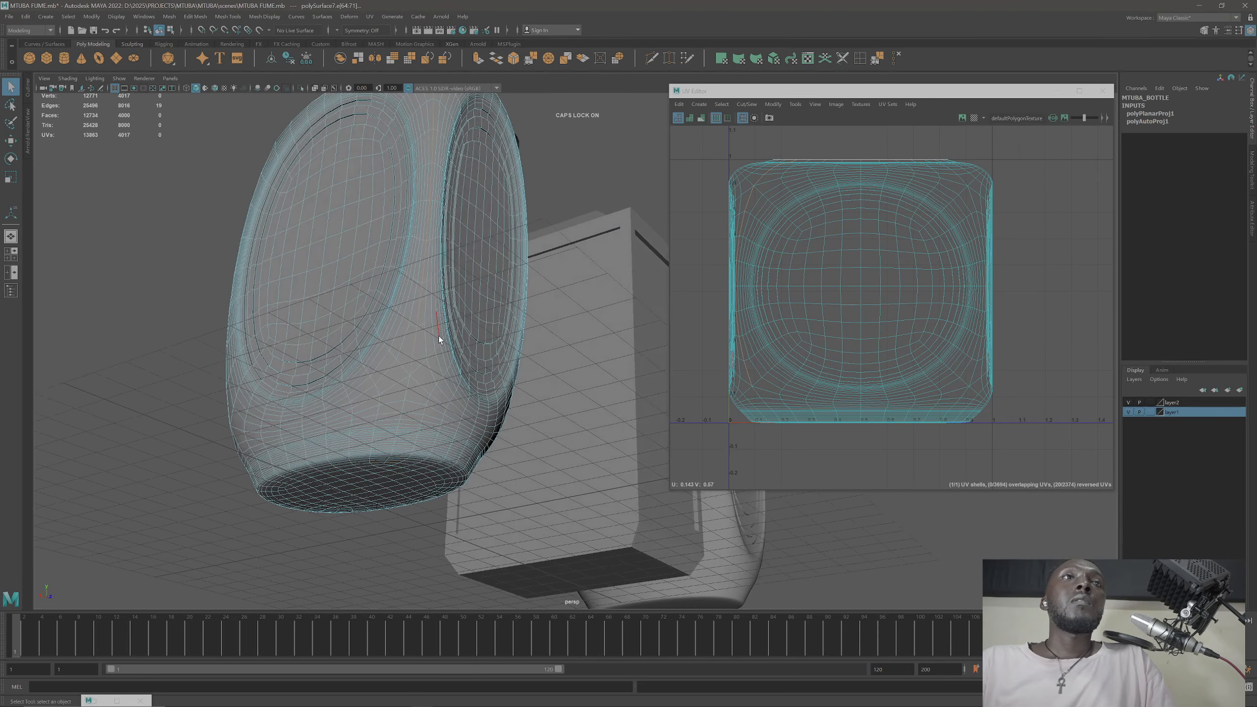
scroll(430, 475, "up", 10)
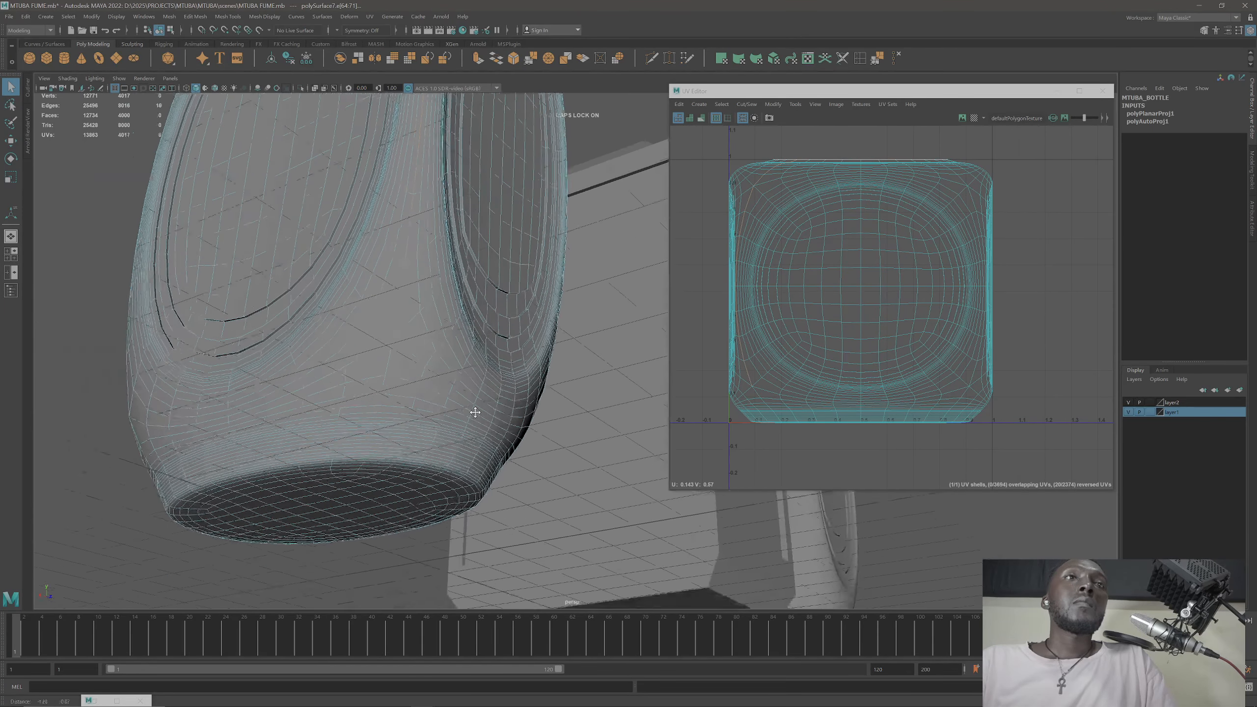
scroll(510, 461, "up", 2)
double_click(505, 489)
Step: Cut the UVs along the oval edge loop around the first wide recessed panel of the bottle body
scroll(505, 489, "down", 10)
middle_click_drag(555, 377, 461, 369, "alt")
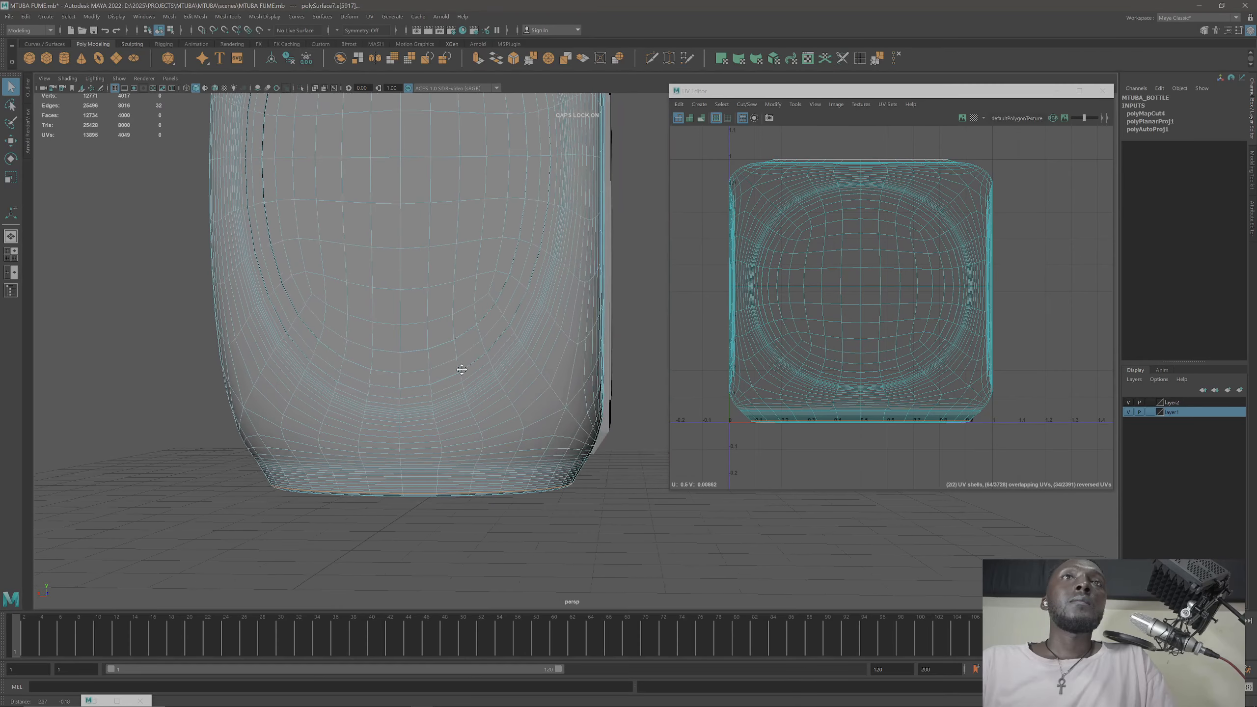
double_click(481, 340)
scroll(493, 373, "up", 2)
left_click(518, 349)
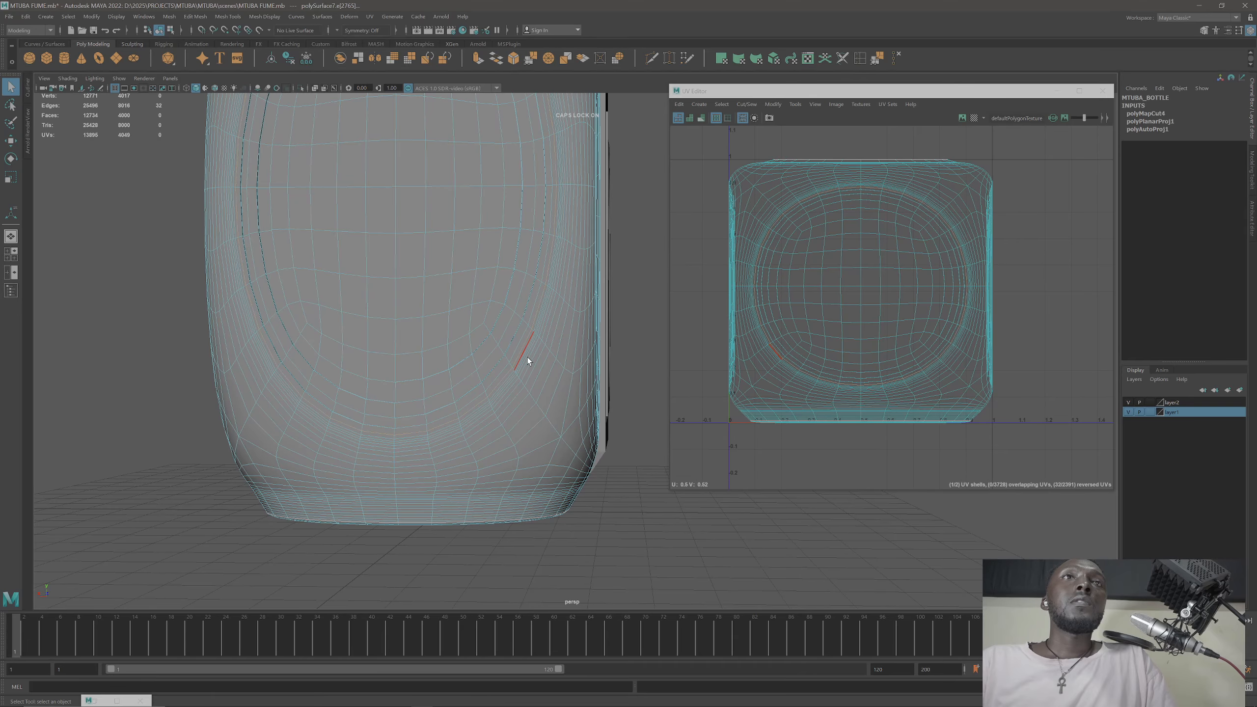
middle_click_drag(527, 357, 500, 384, "alt")
scroll(509, 334, "up", 3)
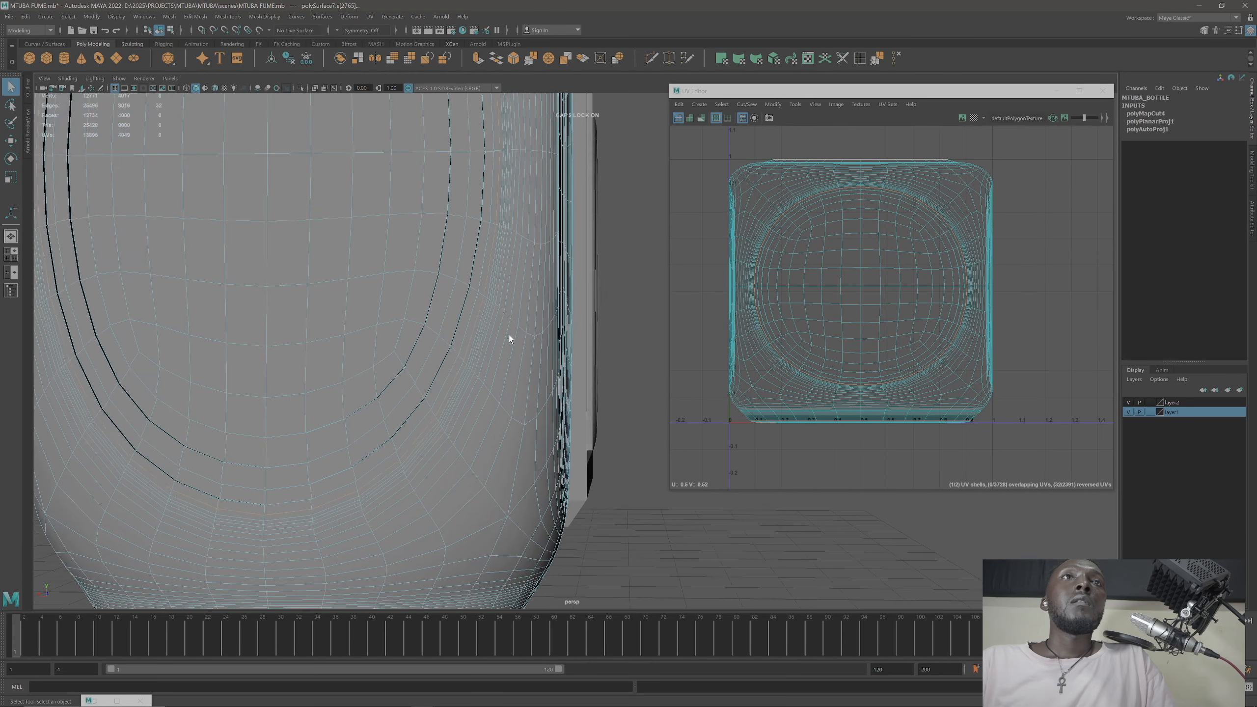
scroll(491, 320, "down", 2)
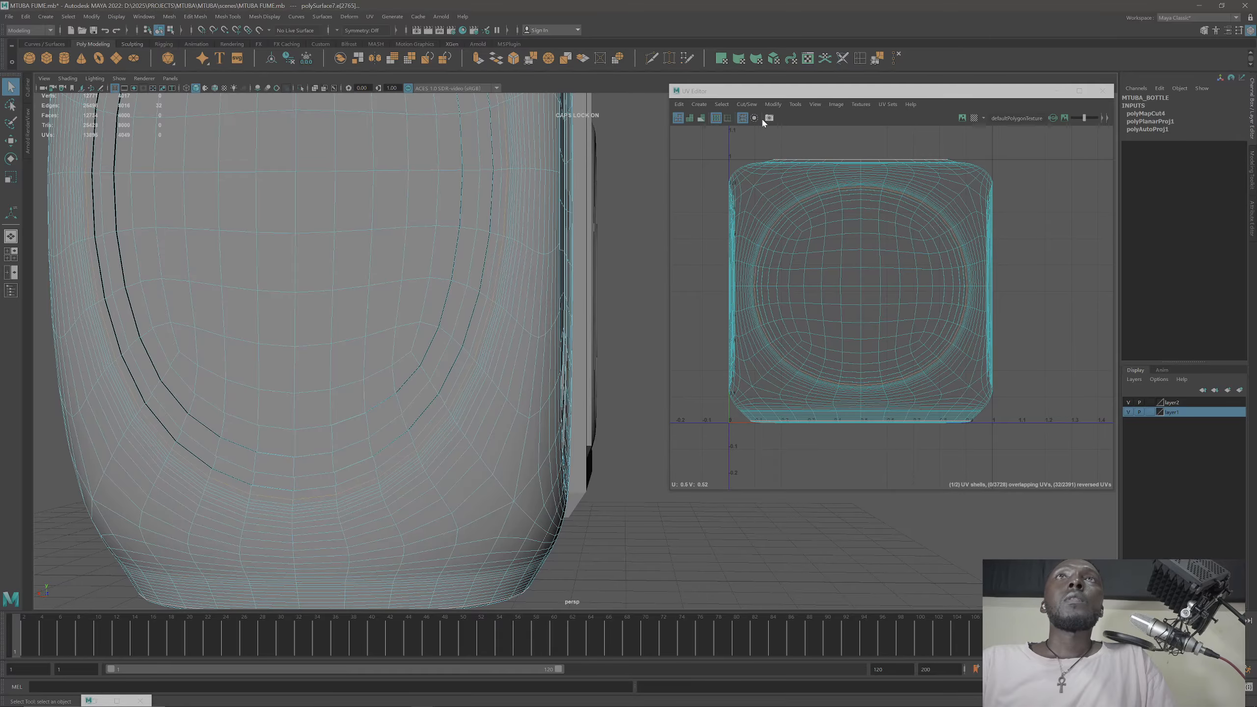
left_click(746, 105)
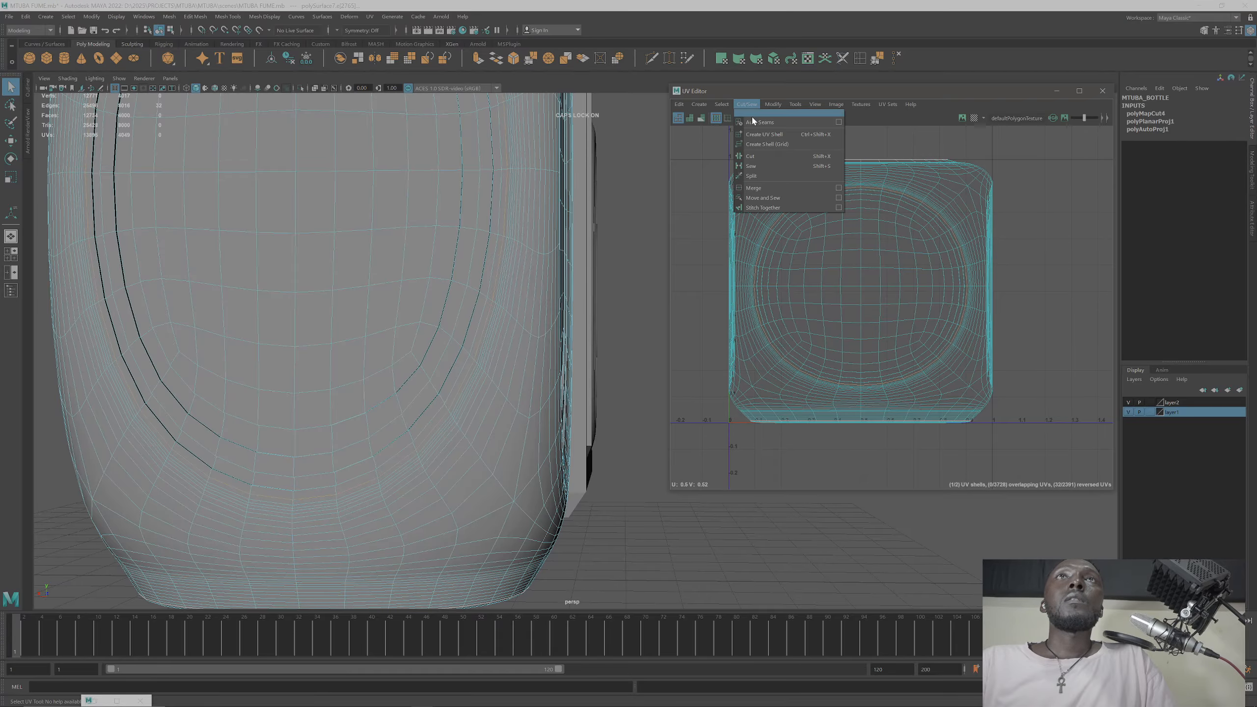
left_click(767, 157)
Step: Cut the UVs along the matching oval edge loop around the wide recessed panel on the opposite face
key("f")
left_click_drag(463, 297, 337, 311, "alt")
scroll(353, 281, "up", 5)
middle_click_drag(354, 282, 566, 316, "alt")
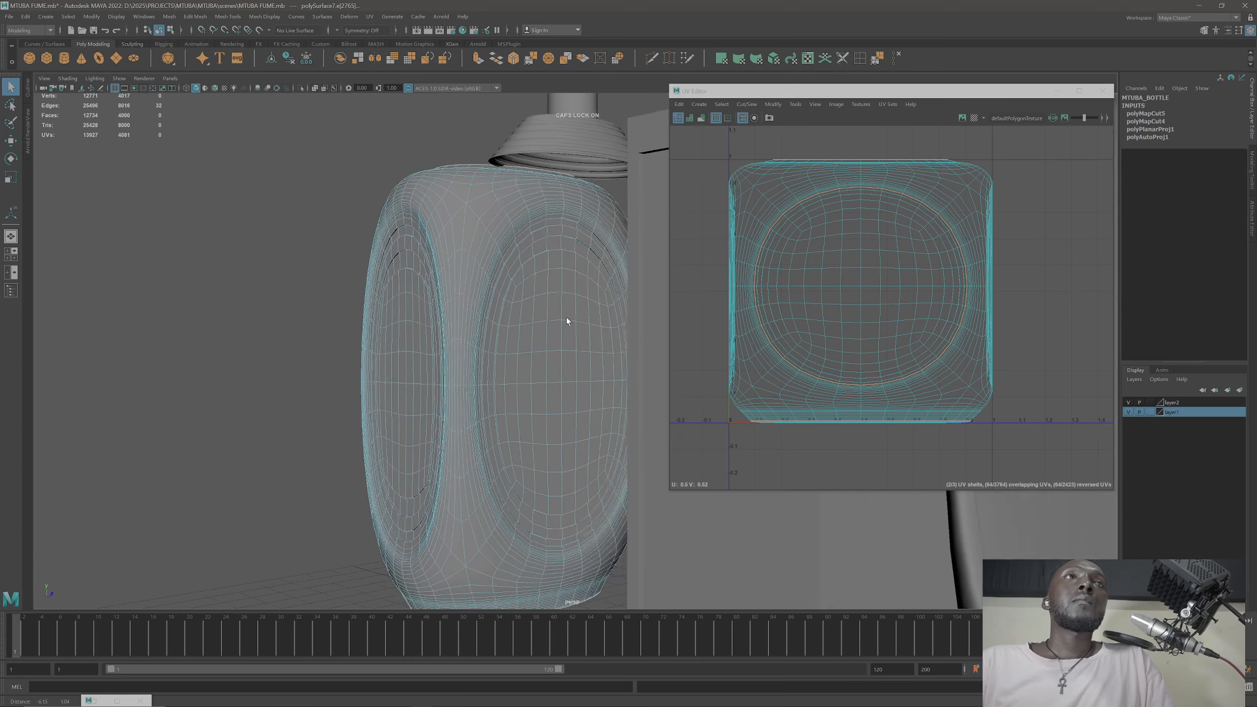
scroll(486, 292, "up", 4)
left_click_drag(479, 300, 468, 302, "alt")
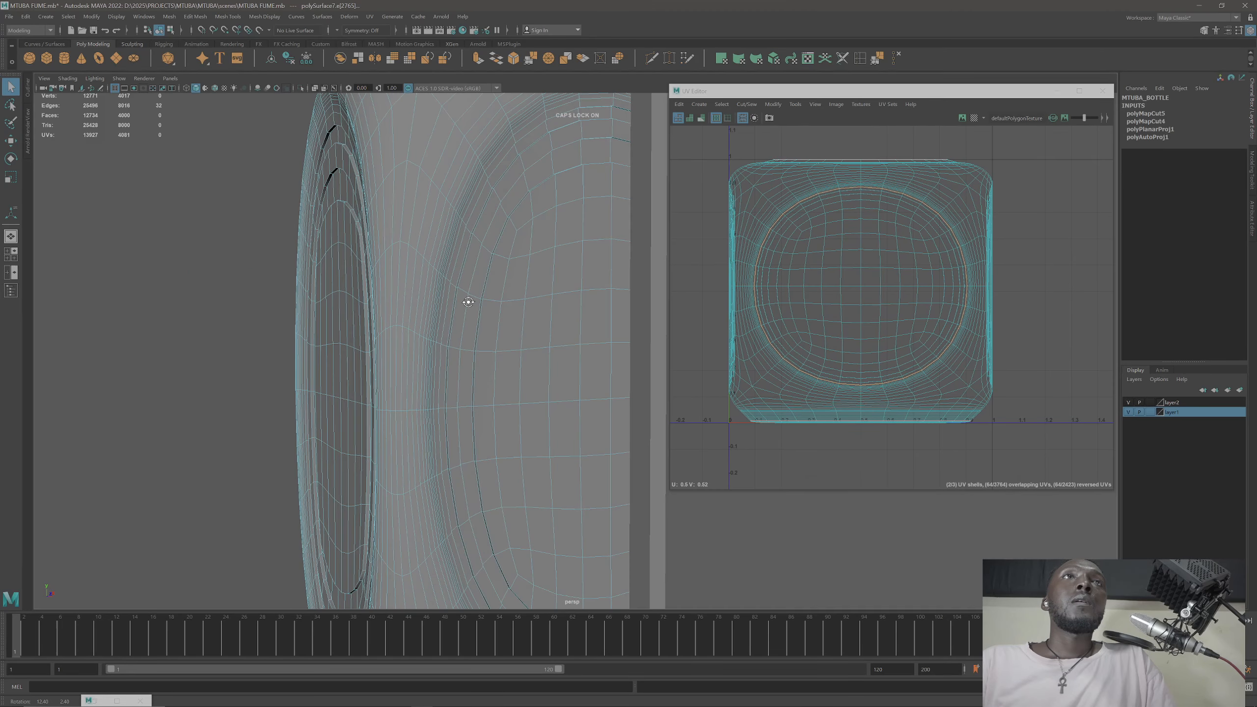
left_click(458, 244)
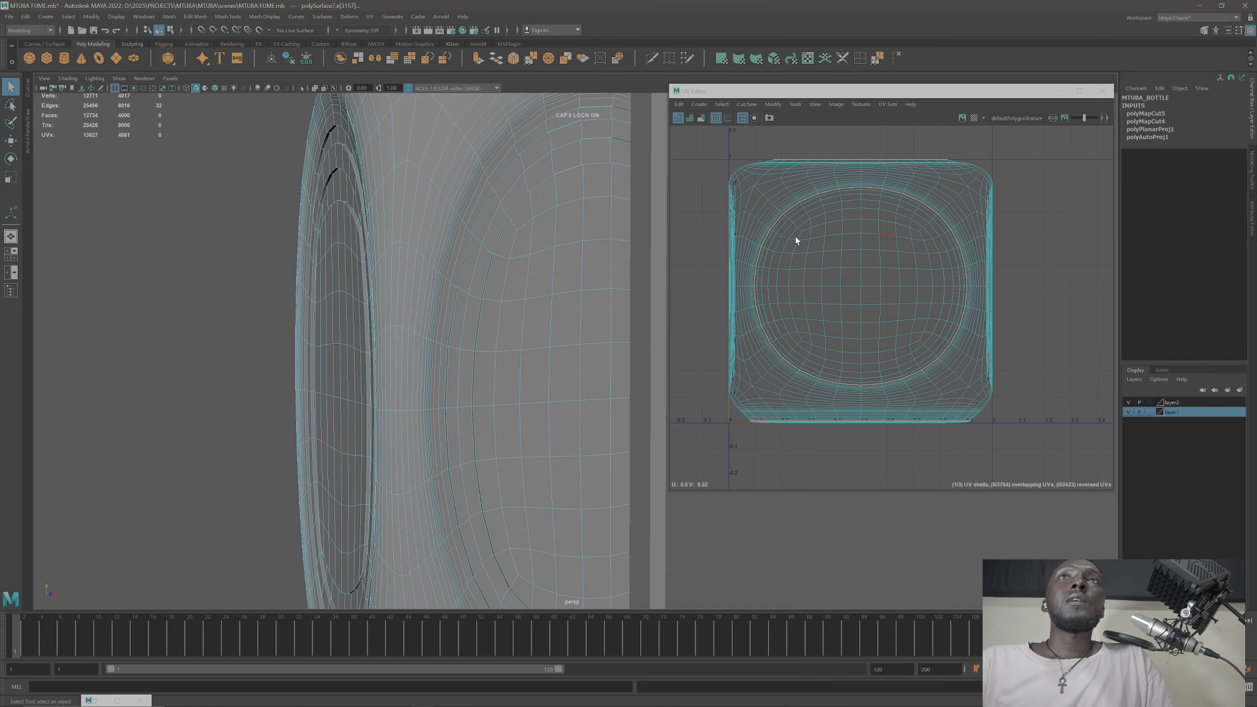
left_click(746, 104)
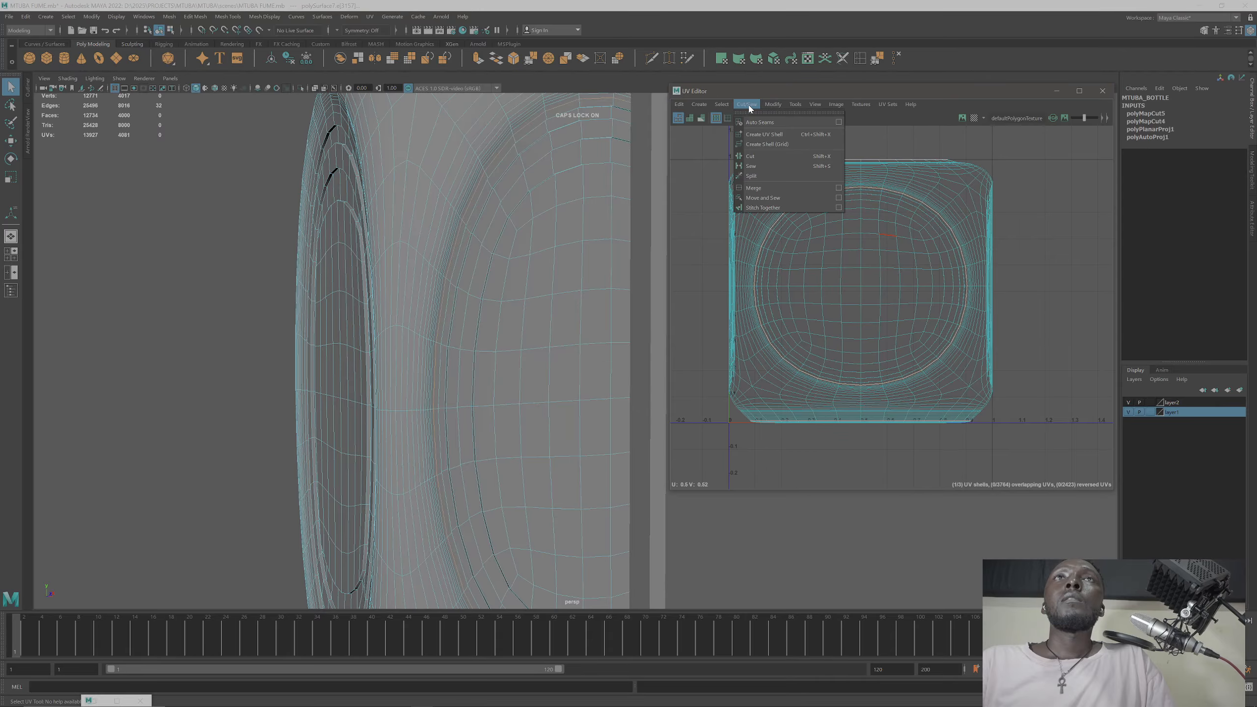
left_click(774, 156)
Step: Cut the UVs along the oval edge loop around the first narrow side panel of the bottle body
scroll(454, 262, "down", 10)
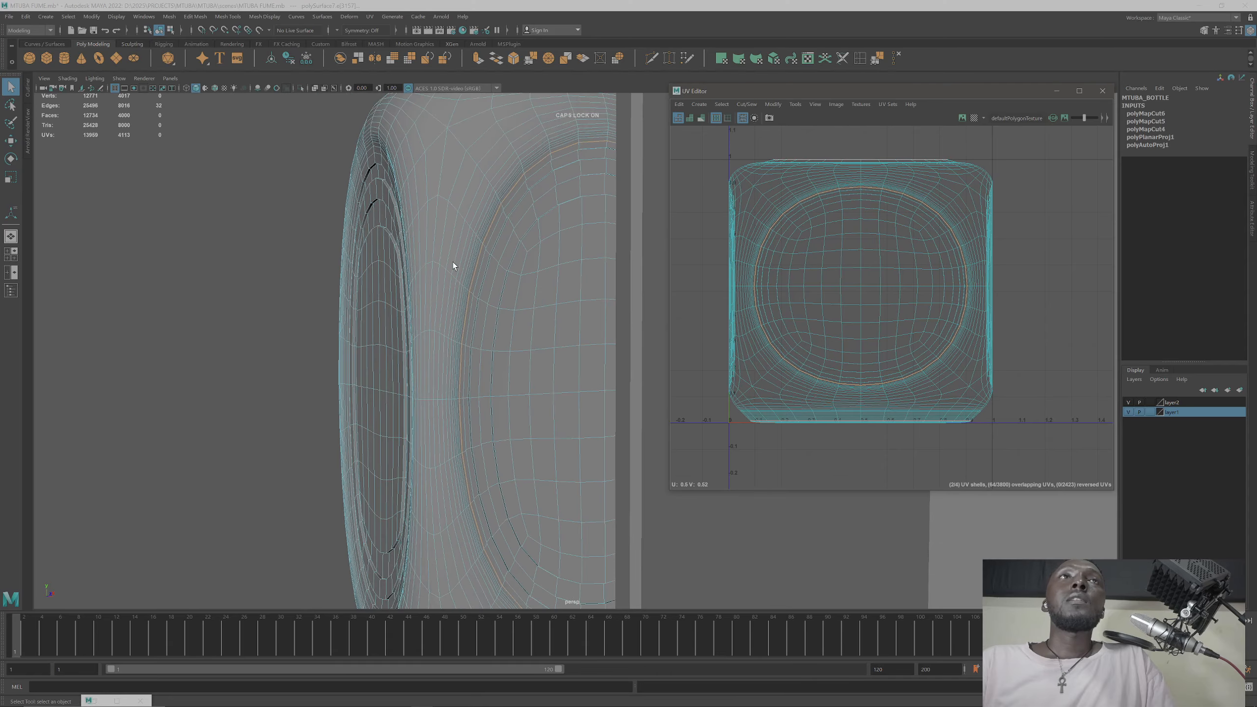
left_click_drag(453, 266, 548, 292, "alt")
scroll(549, 292, "up", 3)
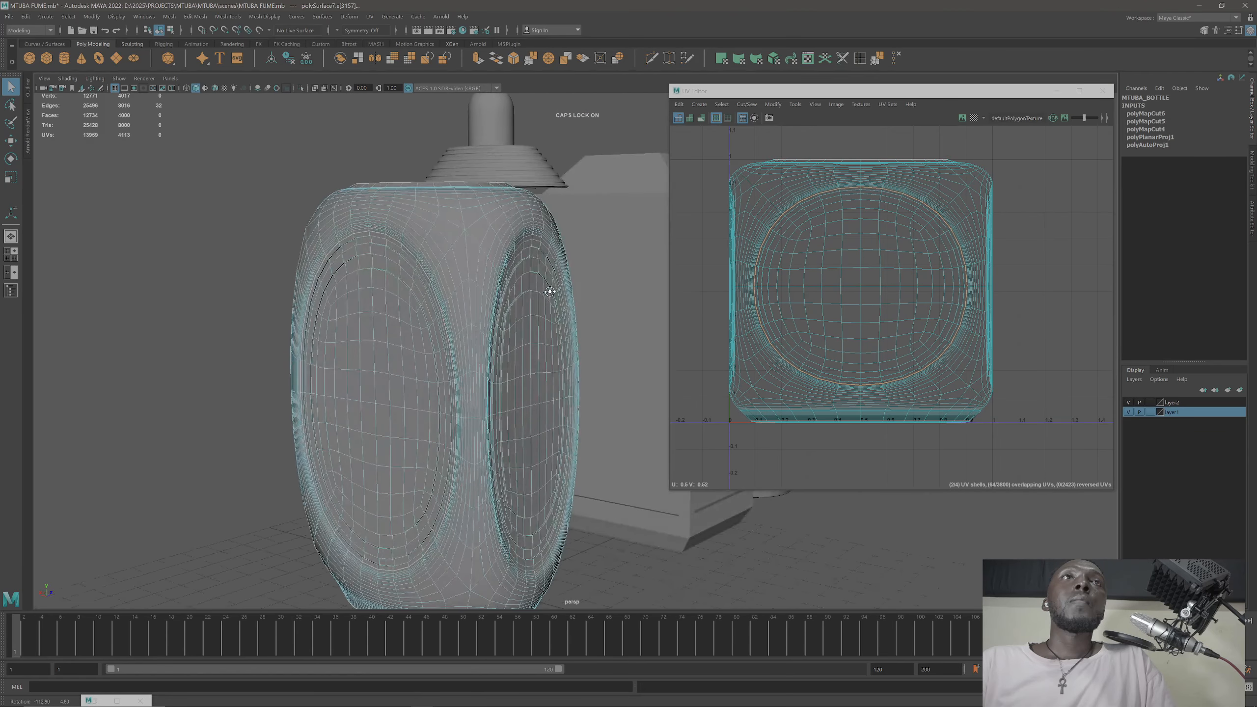
middle_click_drag(499, 277, 493, 243, "alt")
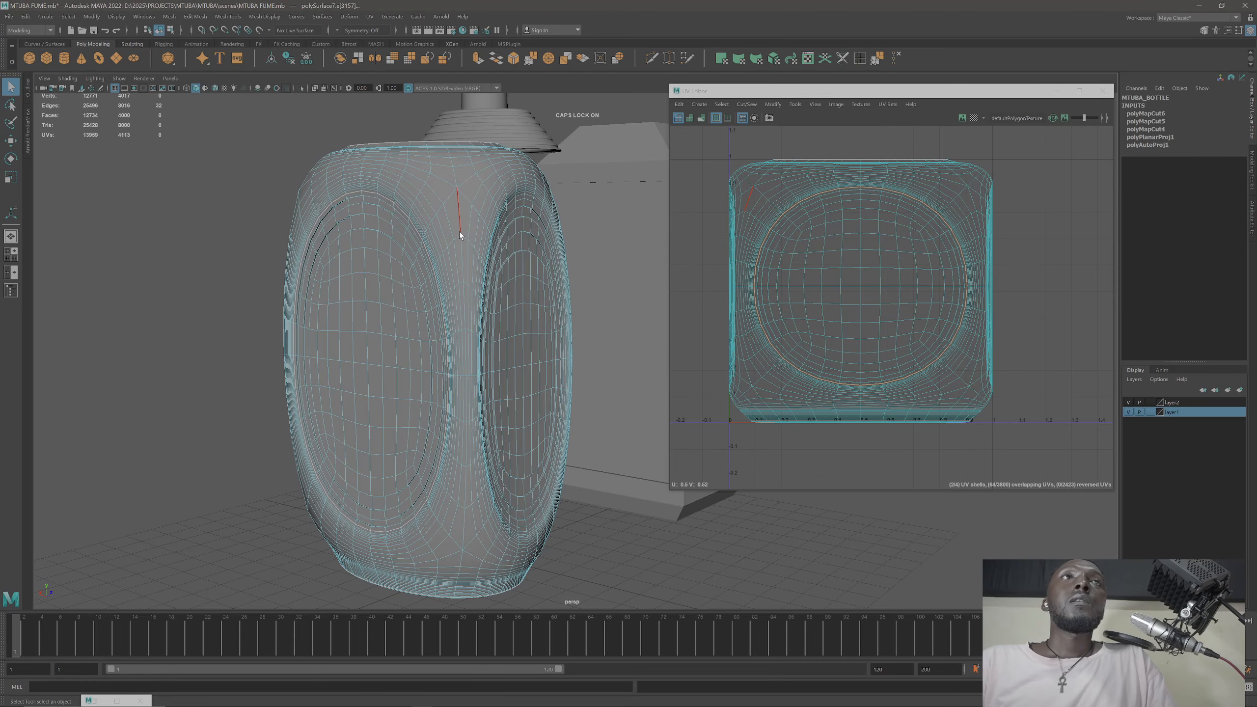
left_click_drag(459, 232, 536, 234, "alt")
scroll(562, 240, "up", 3)
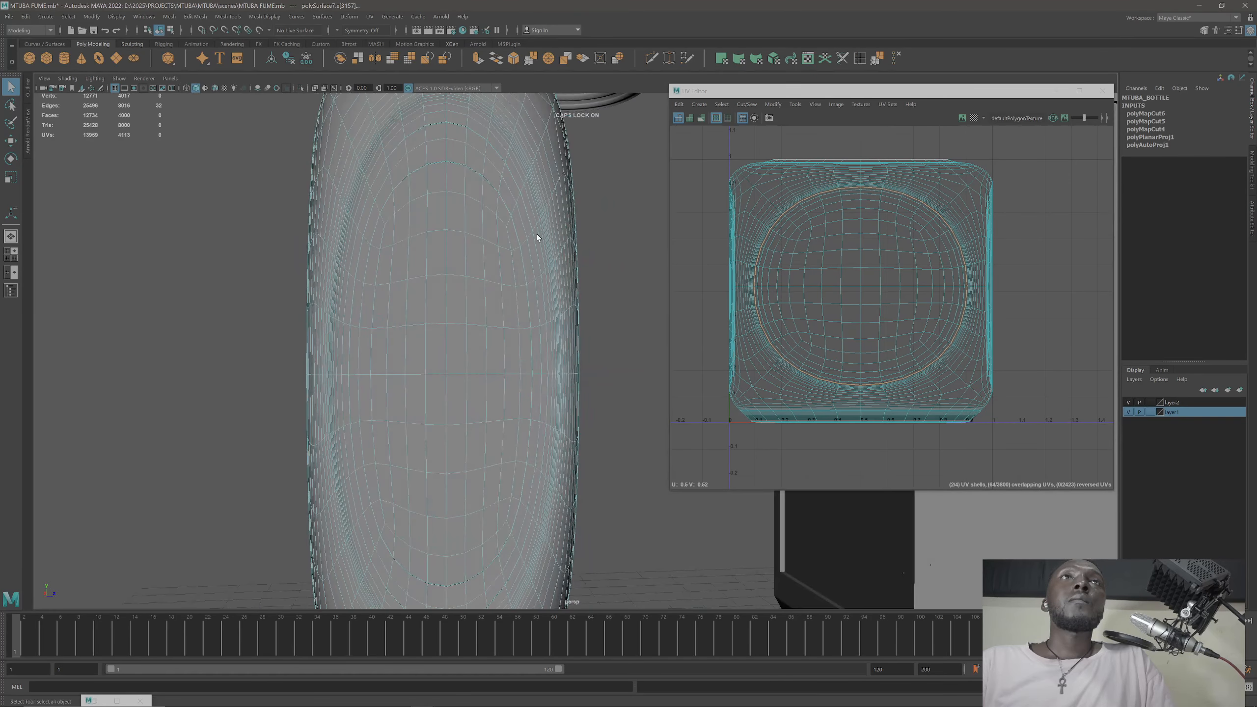
middle_click_drag(536, 234, 532, 262, "alt")
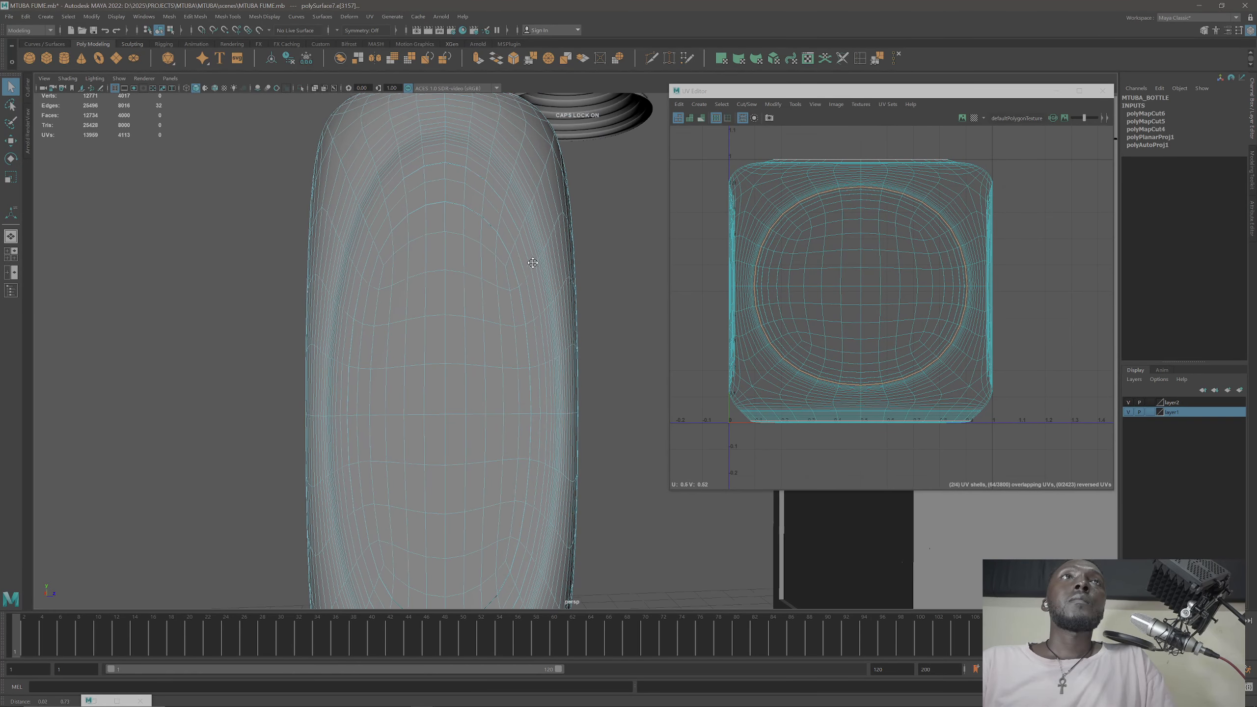
left_click(480, 156)
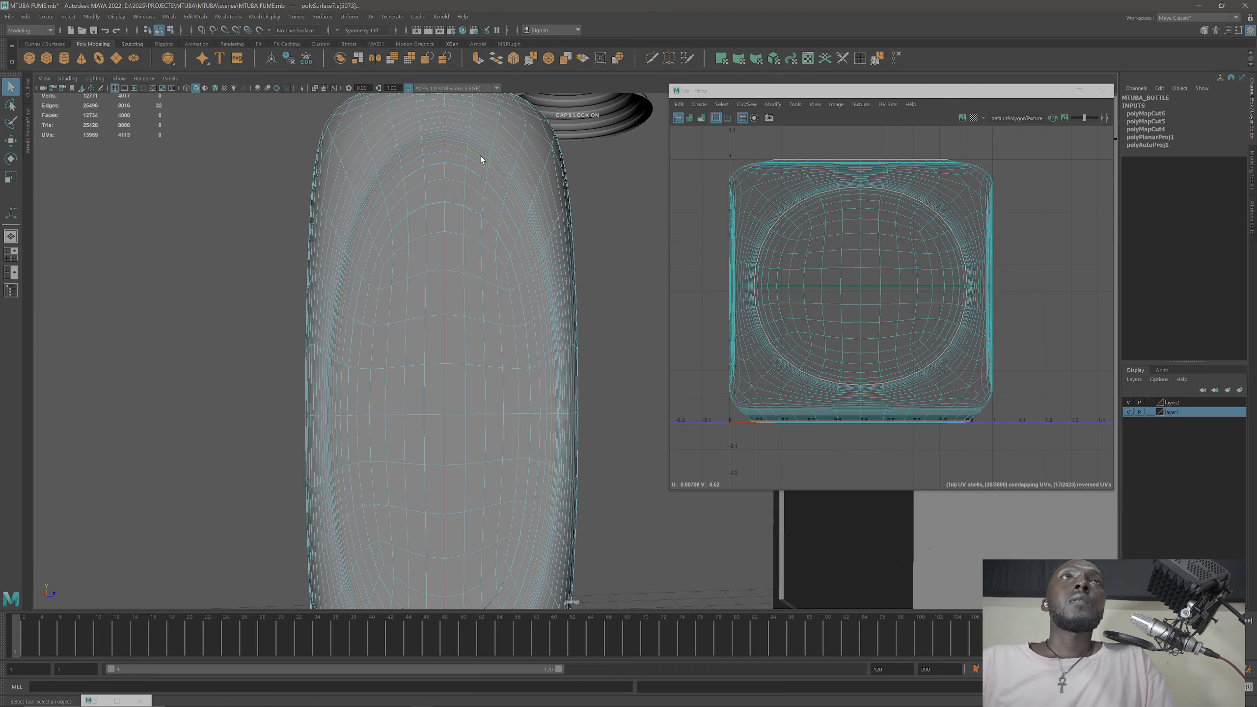
left_click(748, 106)
left_click(782, 159)
Step: Cut the UVs along the oval edge loop around the remaining narrow side panel on the opposite side
left_click_drag(614, 268, 520, 211, "alt")
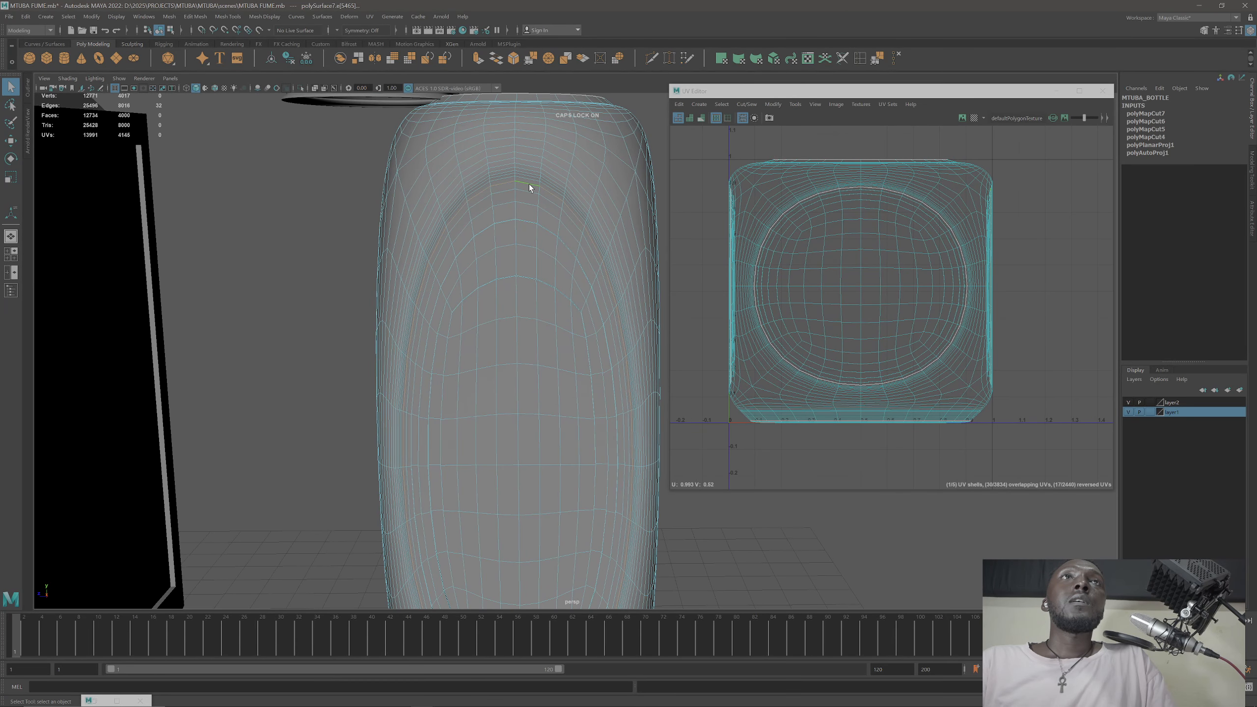
left_click(747, 104)
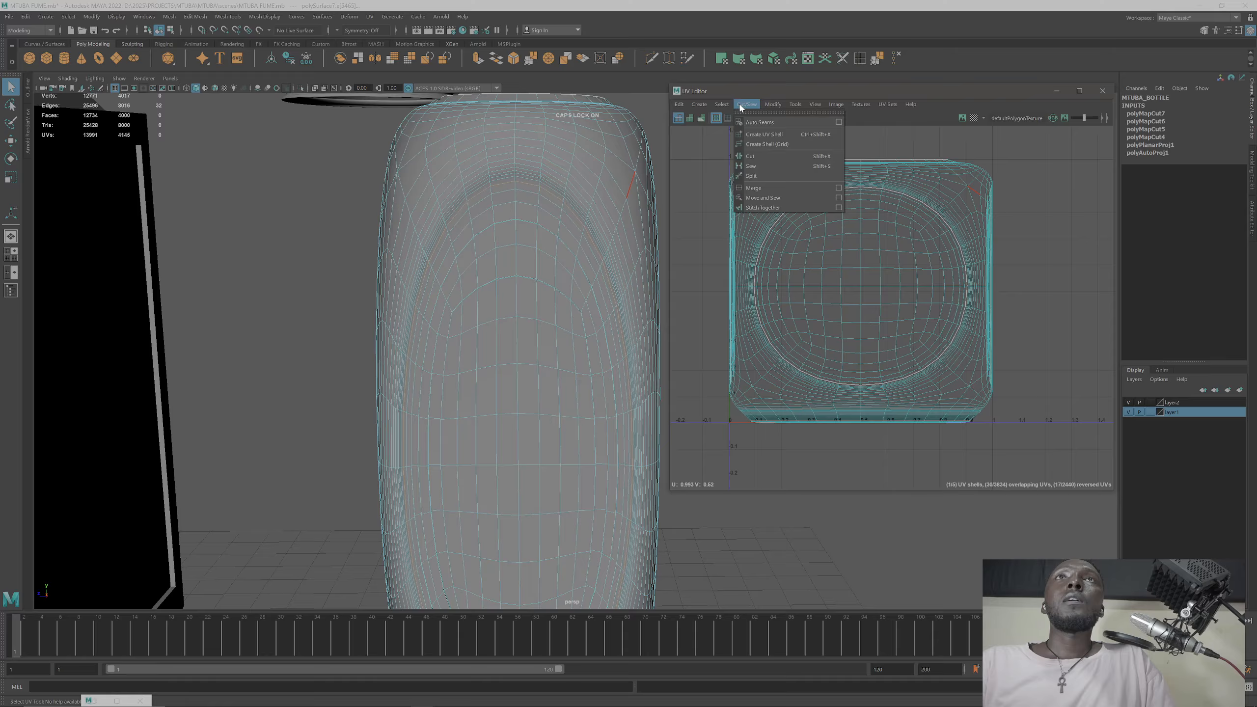
left_click(759, 178)
mouse_move(503, 297)
left_mouse_down("alt")
mouse_move(485, 281)
mouse_move(501, 307)
mouse_move(505, 278)
mouse_move(508, 299)
mouse_move(527, 292)
left_mouse_up("alt")
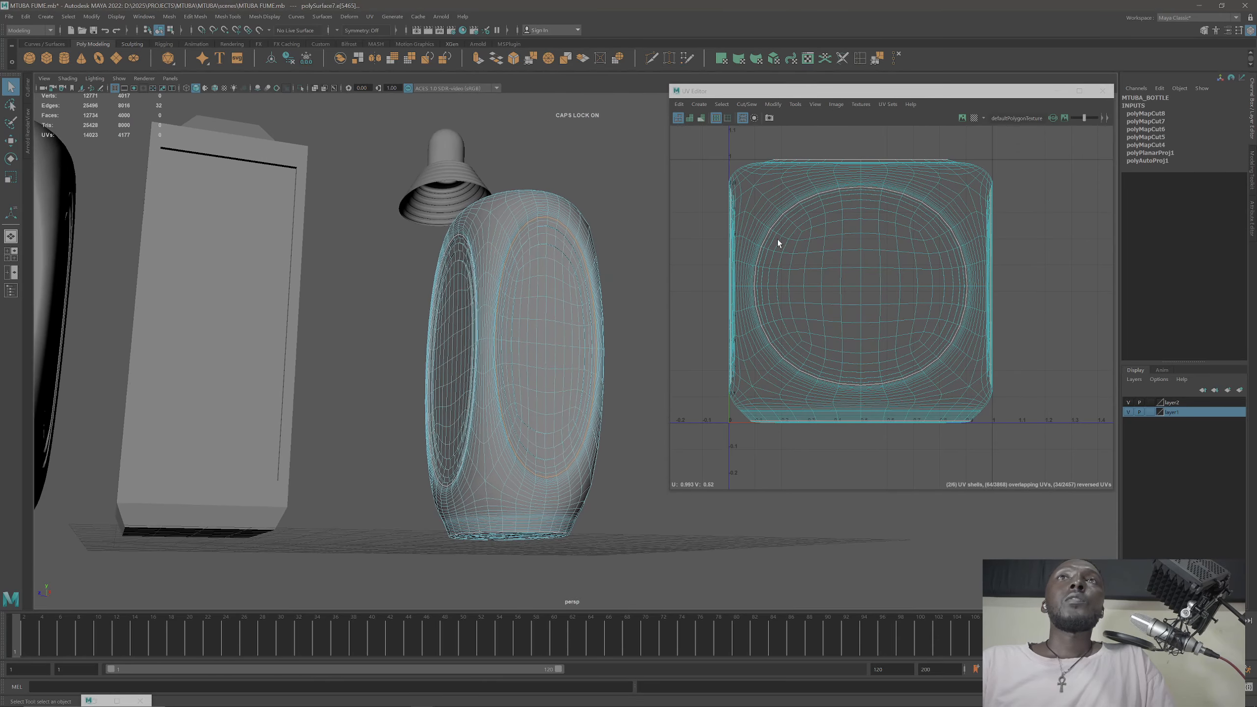
Step: Select all UVs of the bottle body in the UV Editor and bring up the UV Toolkit
right_click_drag(807, 179, 833, 179)
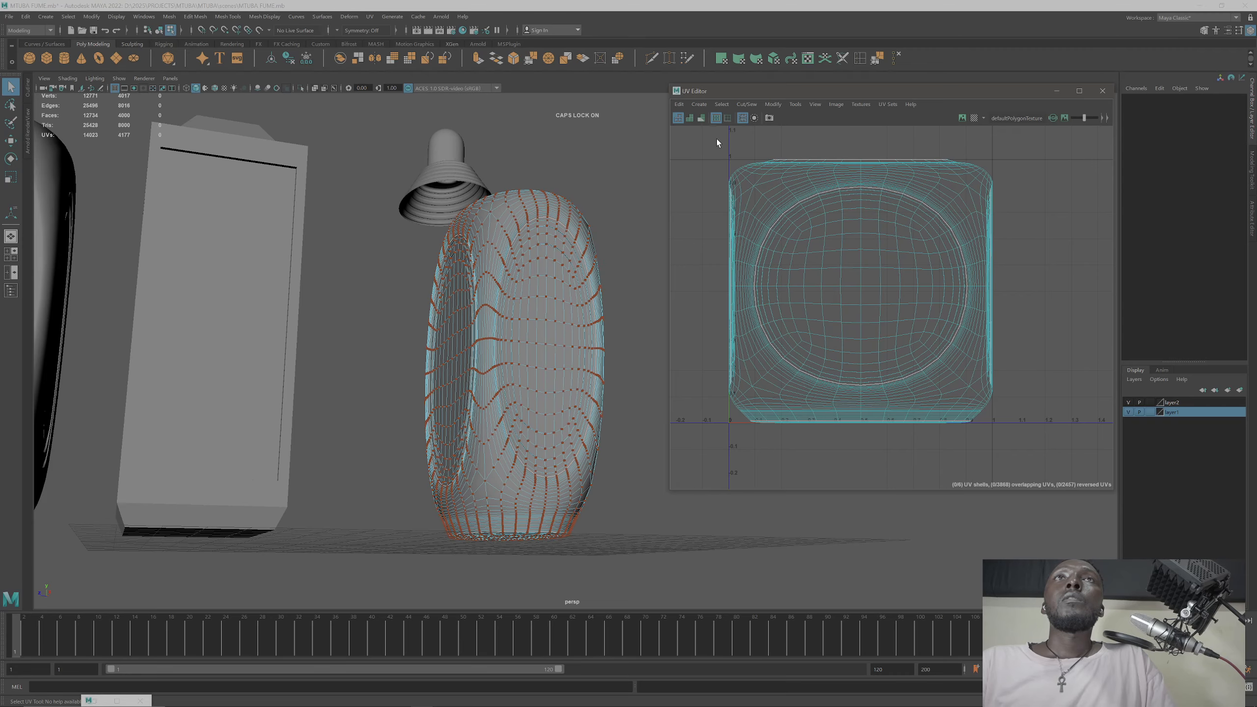
left_click_drag(958, 409, 1020, 486)
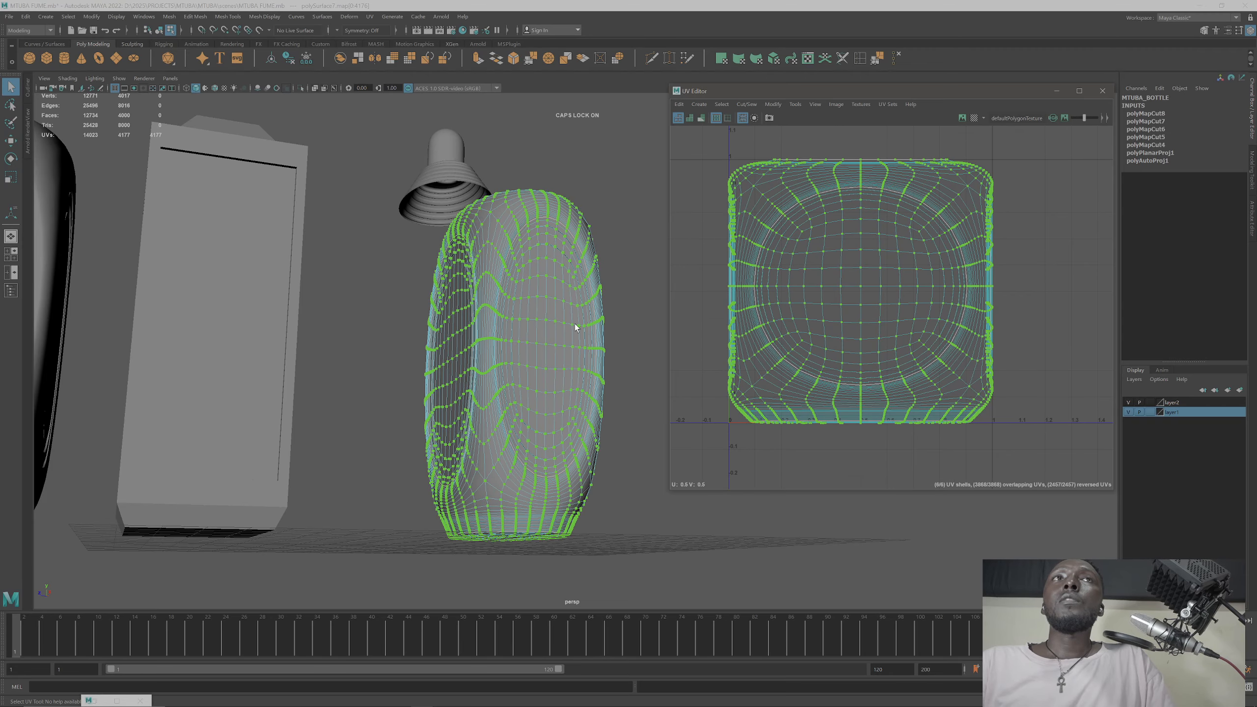
left_click_drag(574, 325, 546, 387, "alt")
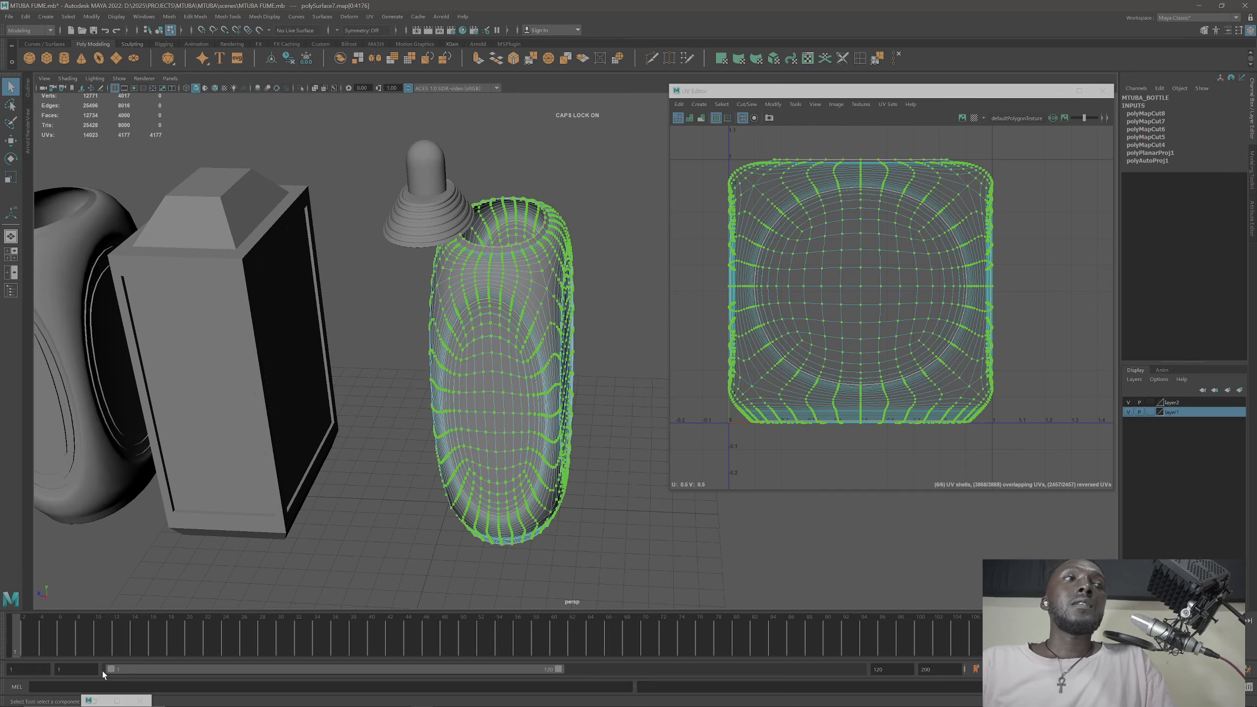
left_click(99, 702)
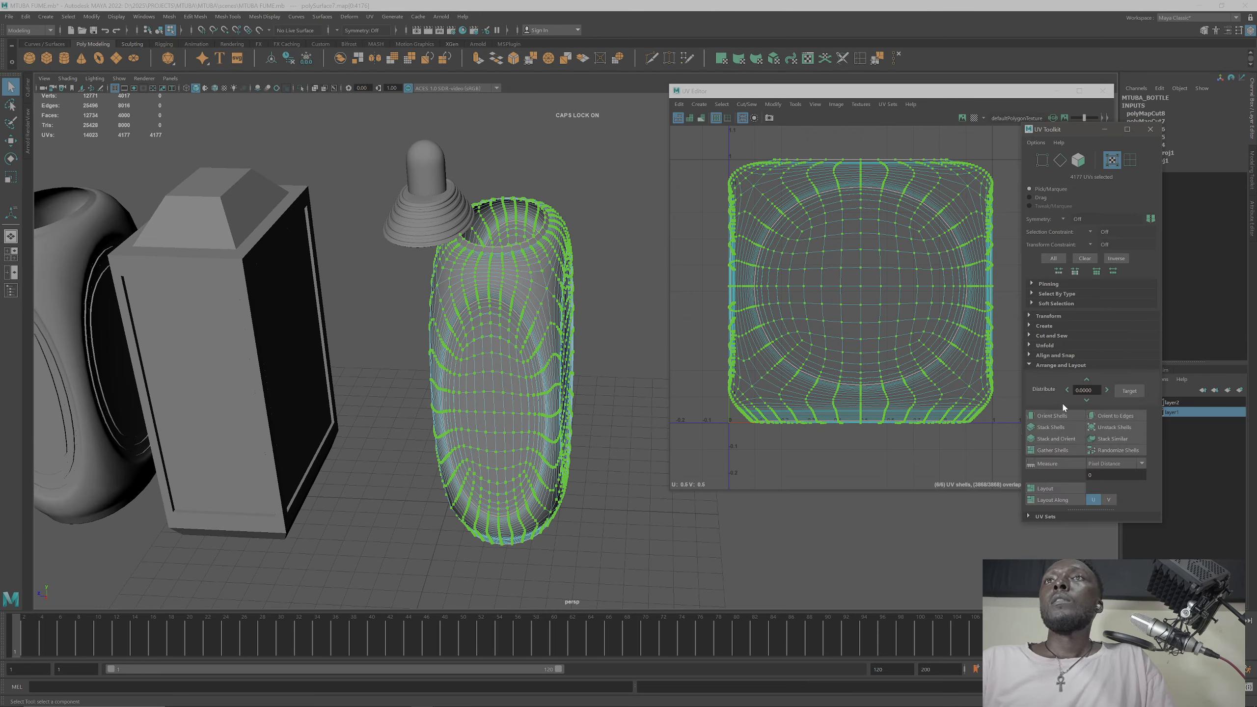
Step: Lay out and unfold all UVs of the bottle body, and display the checker map on the model
left_click(1054, 489)
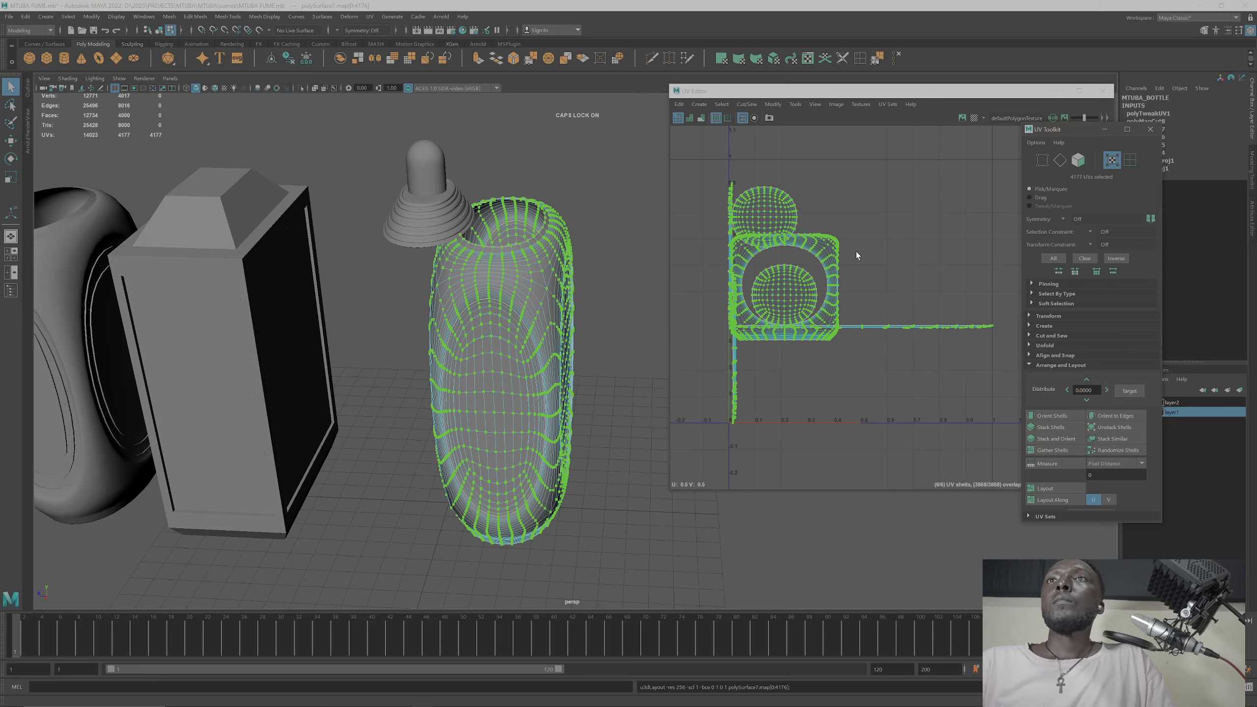
left_click(1043, 345)
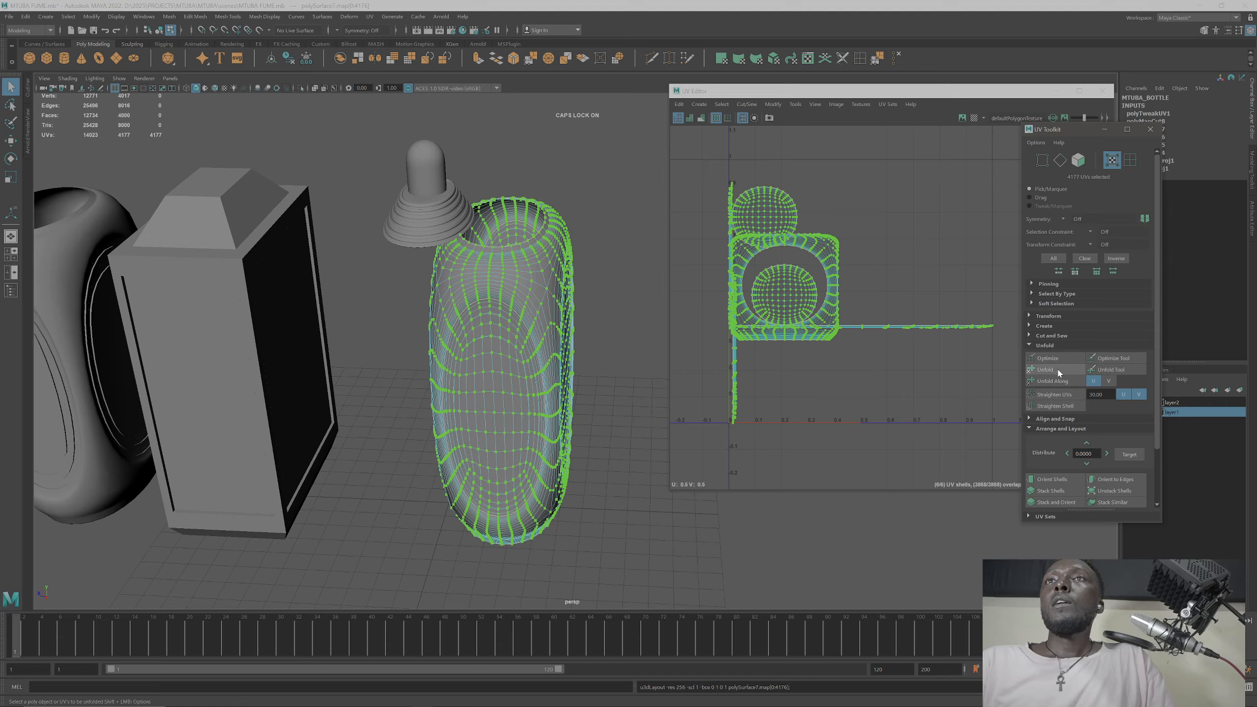
left_click(1045, 369)
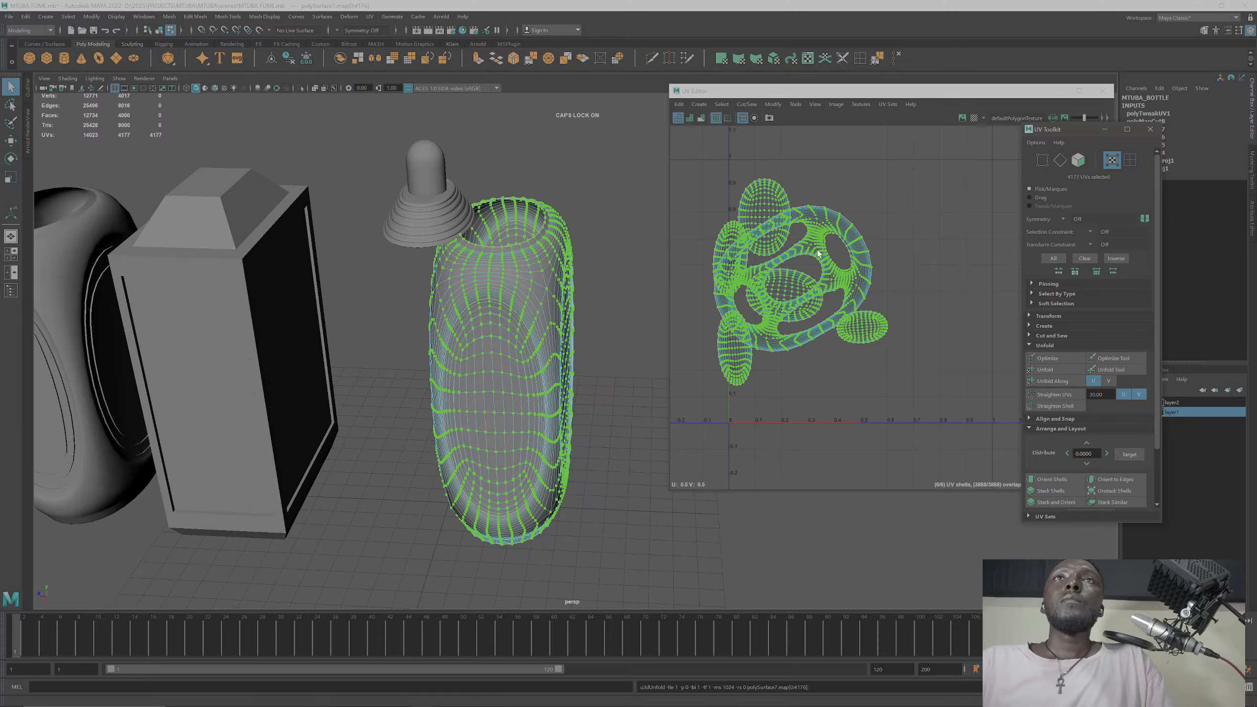
left_click(973, 118)
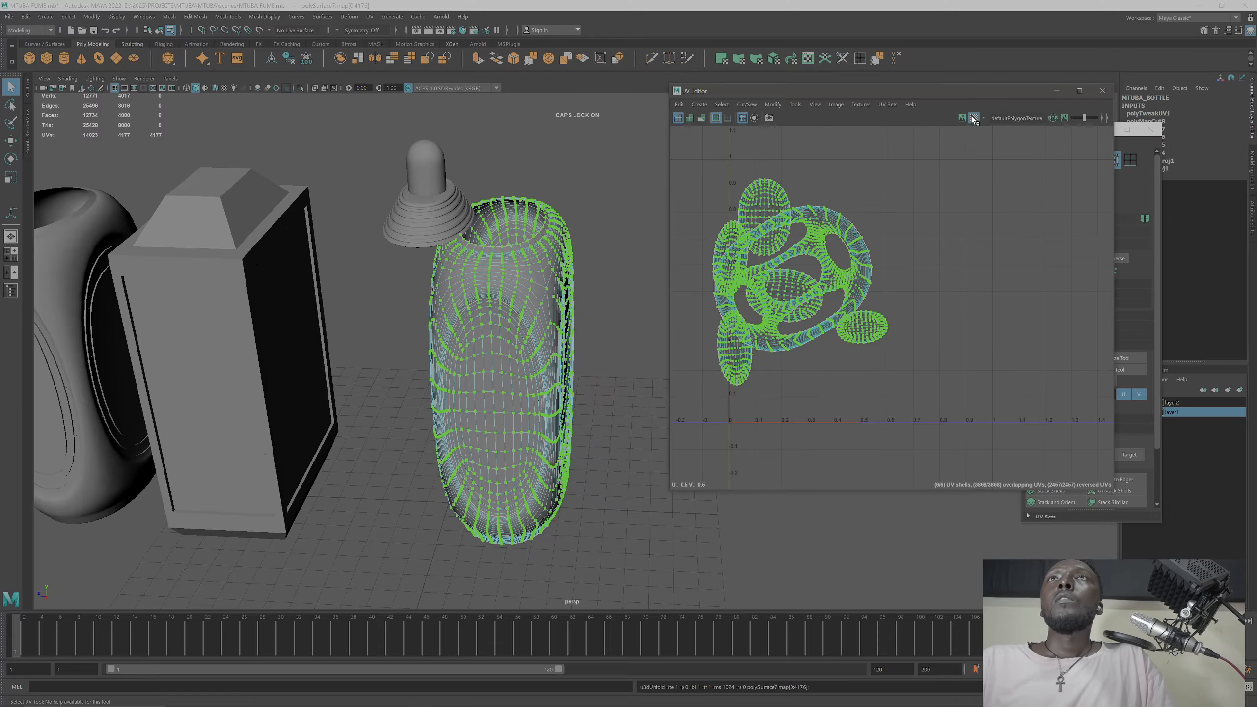
left_click_drag(532, 367, 409, 372, "alt")
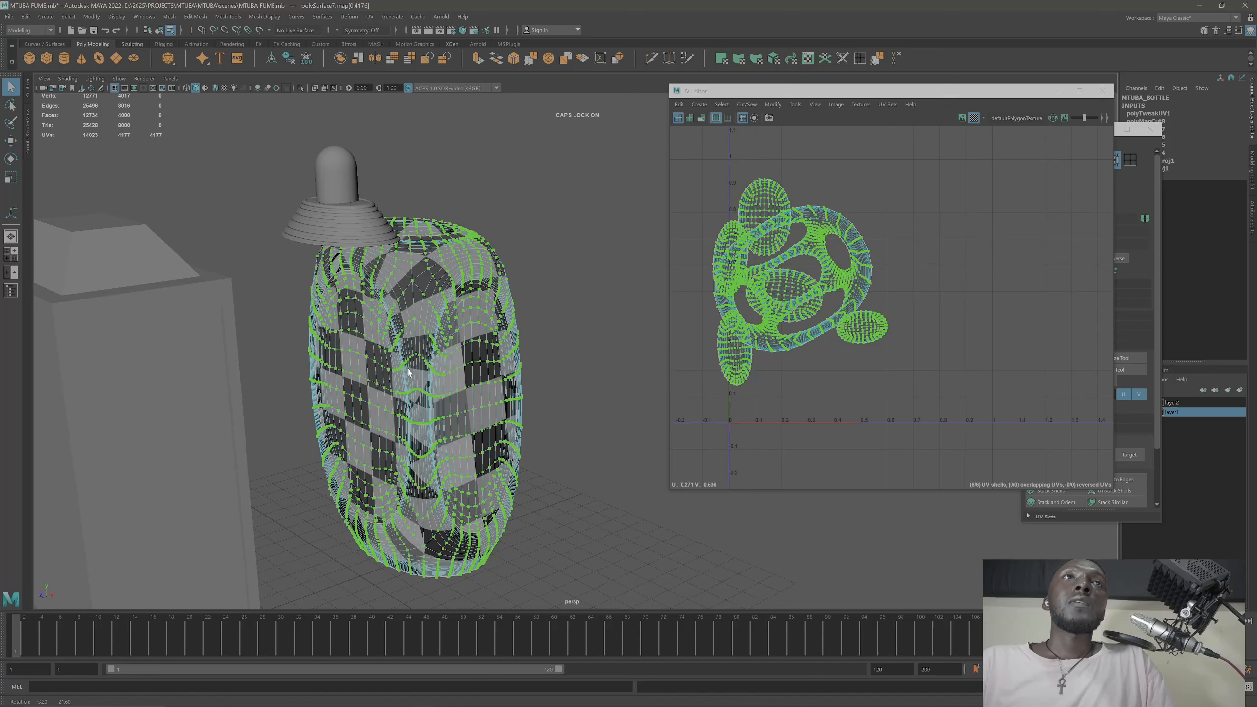
Step: Select the large frame-shaped UV shell, move it right of the oval shells and rotate it upright
left_click(846, 258)
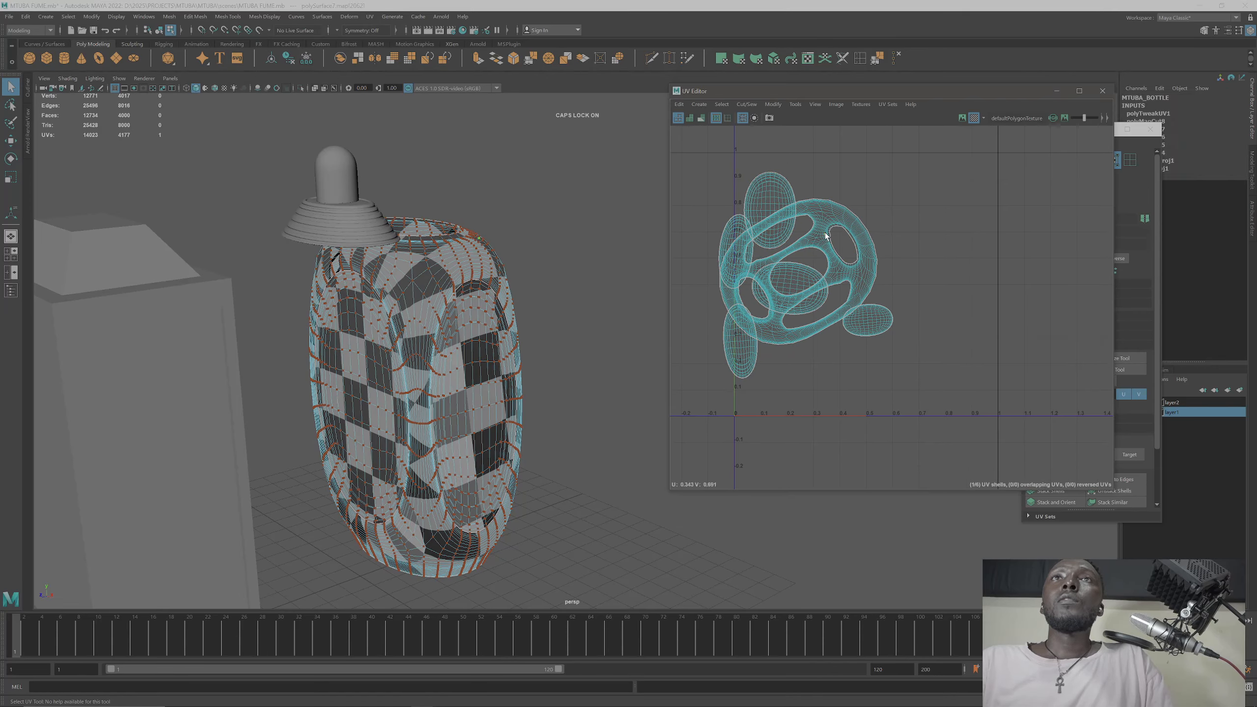
right_click_drag(825, 236, 871, 258)
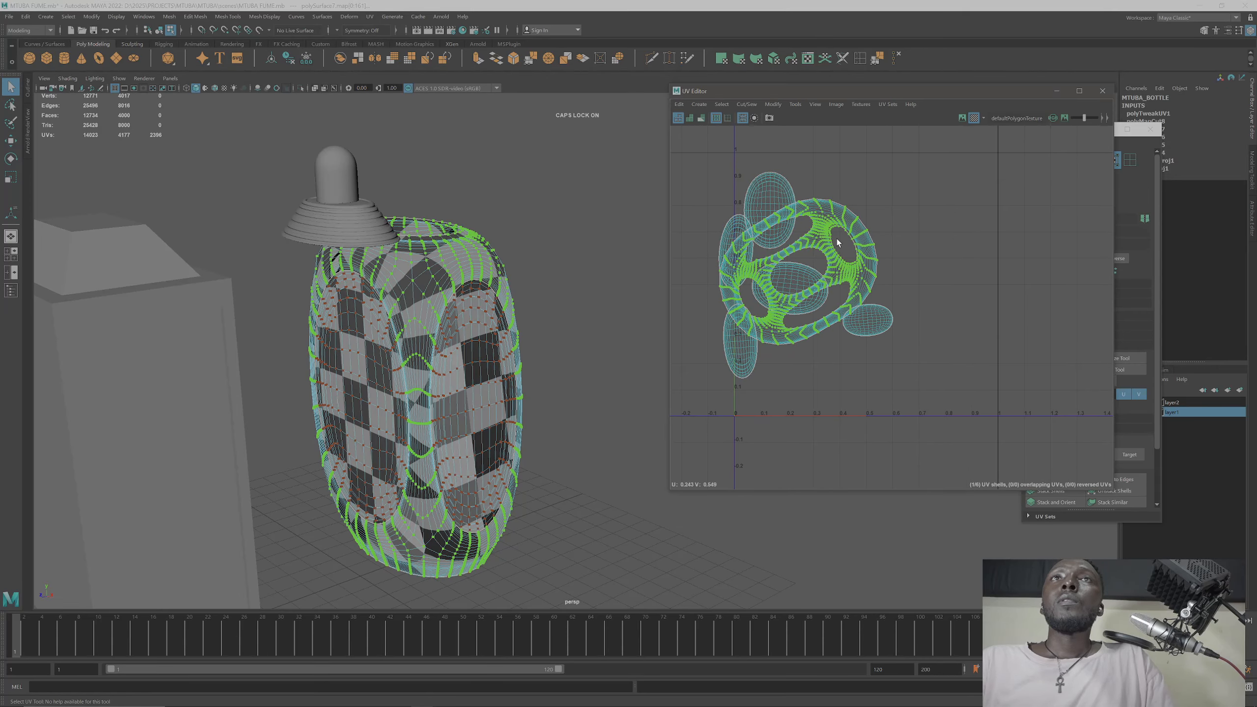
key("w")
left_click_drag(896, 273, 977, 275)
key("r")
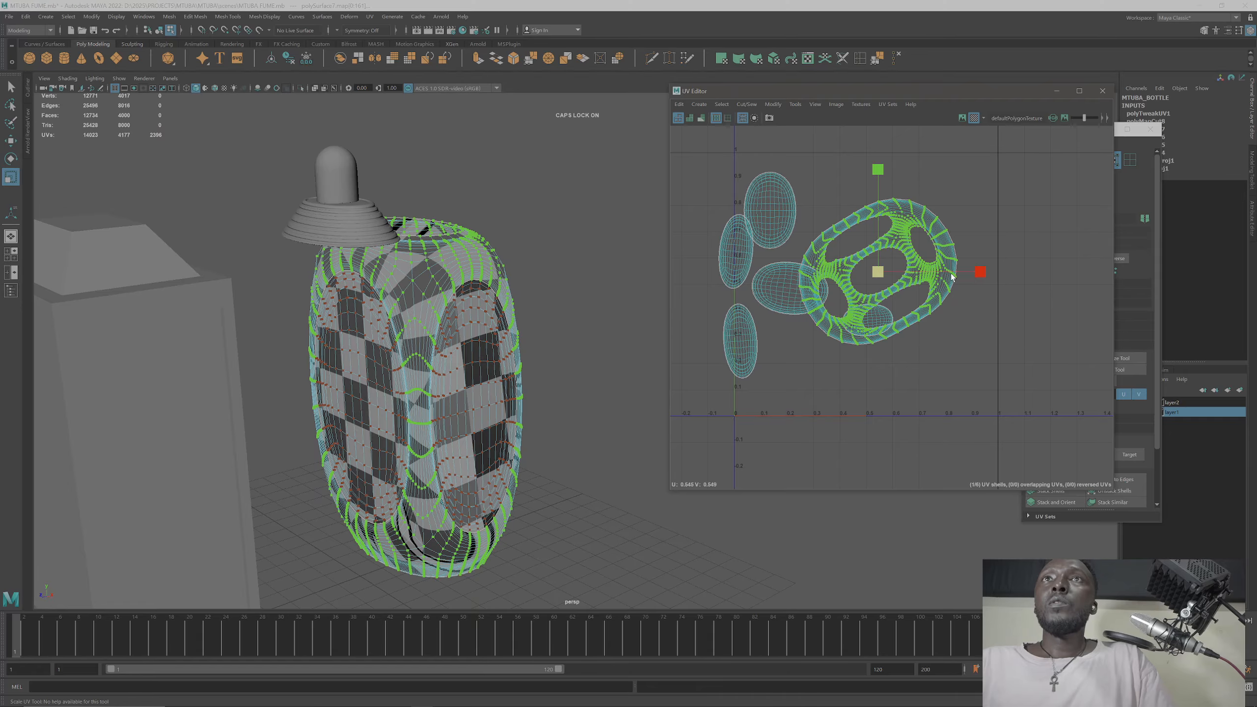
key("e")
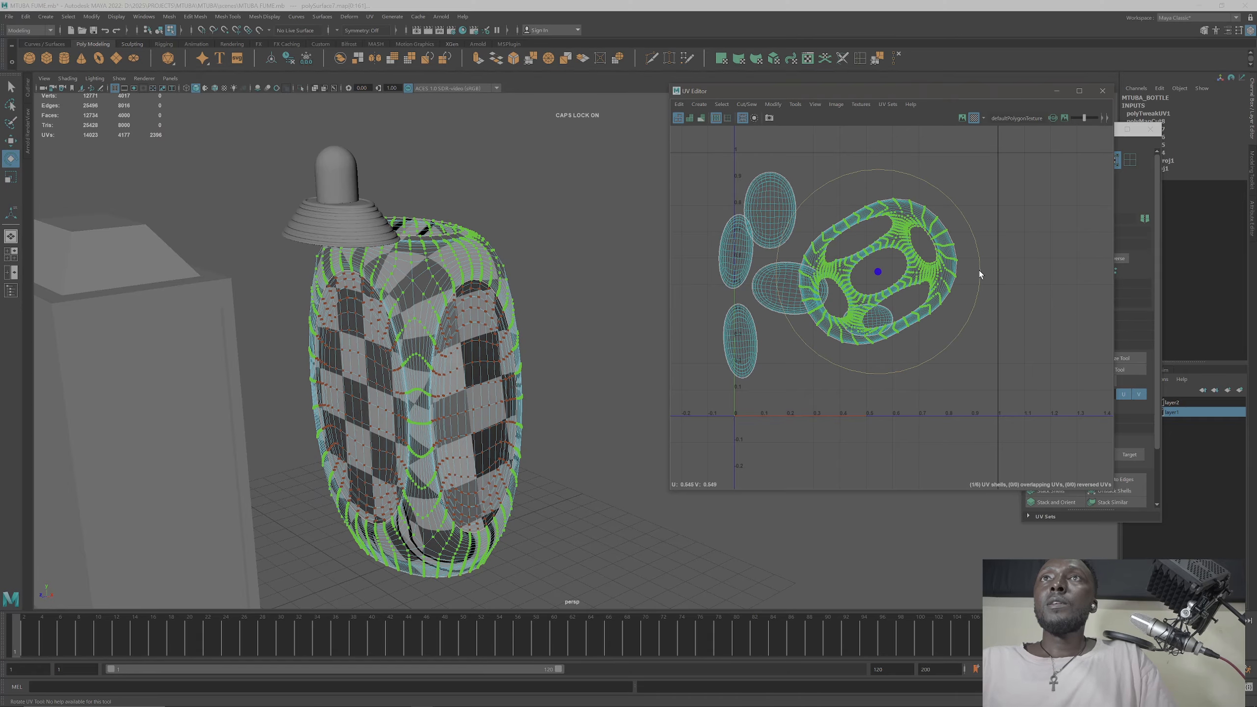
left_click_drag(979, 271, 932, 178)
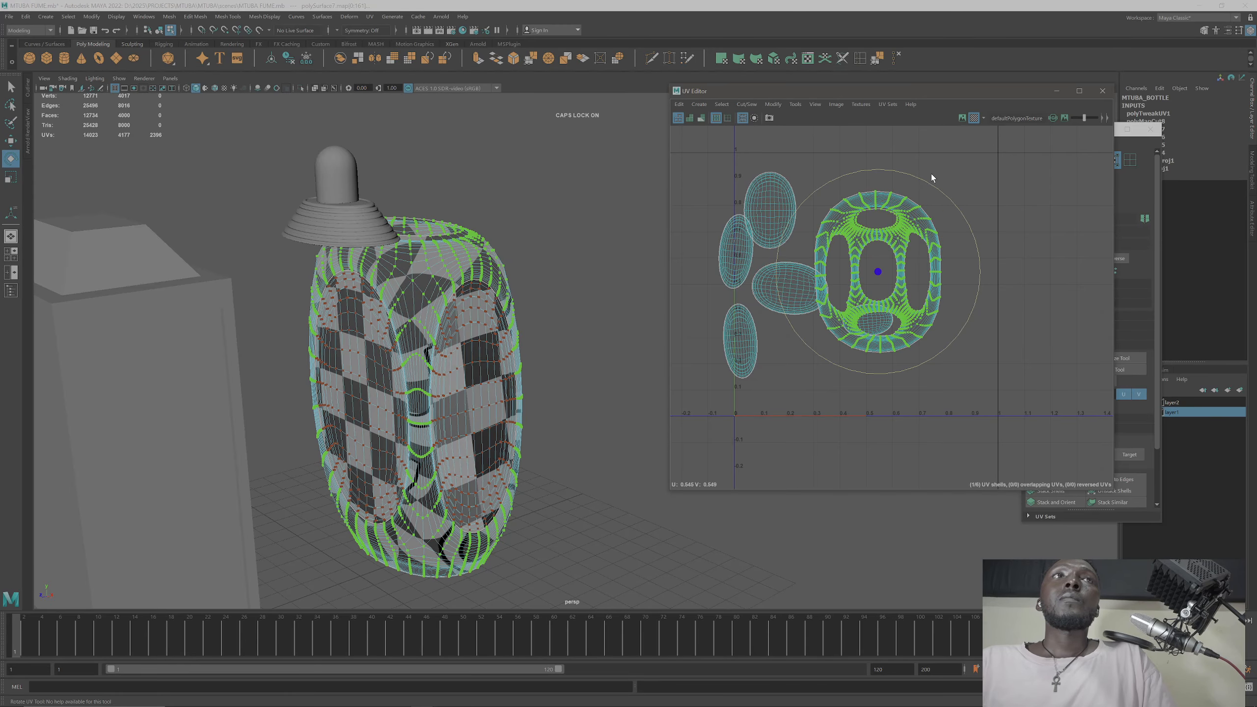
mouse_move(399, 367)
left_mouse_down("alt")
mouse_move(385, 347)
mouse_move(414, 345)
mouse_move(391, 384)
mouse_move(381, 378)
left_mouse_up("alt")
middle_click_drag(404, 348, 460, 415, "alt")
scroll(458, 360, "up", 5)
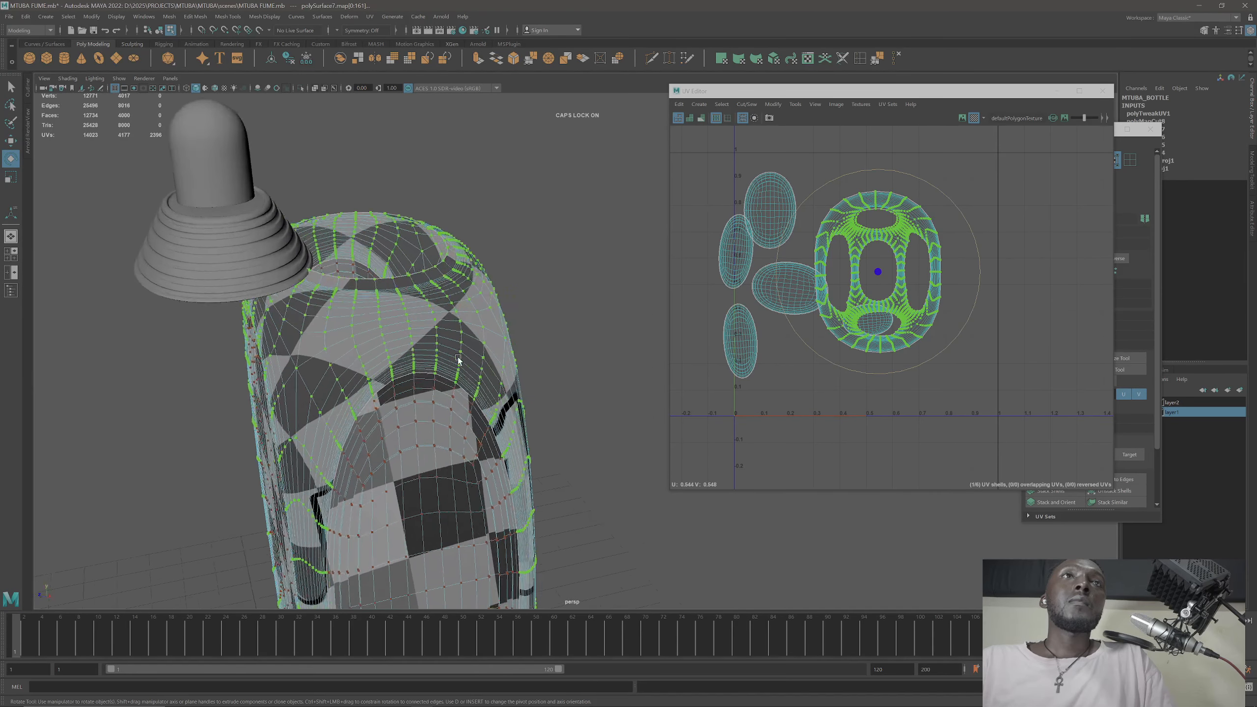
left_click_drag(458, 361, 441, 319, "alt")
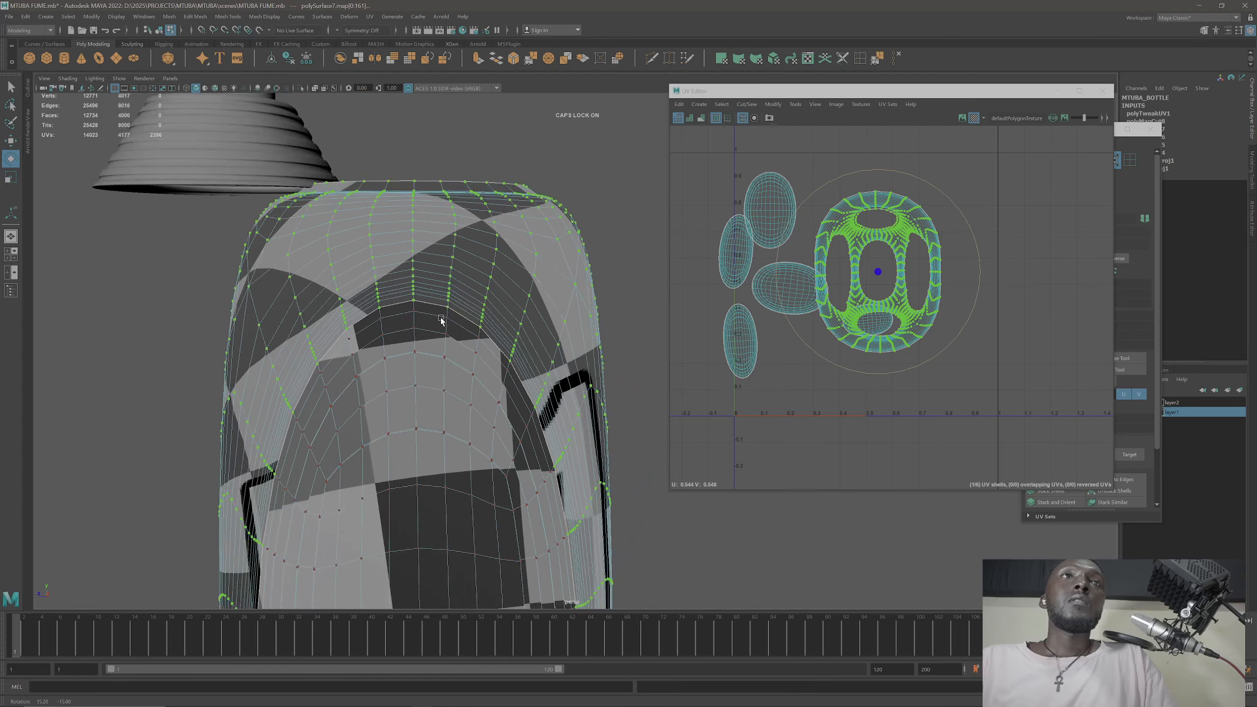
scroll(445, 293, "up", 4)
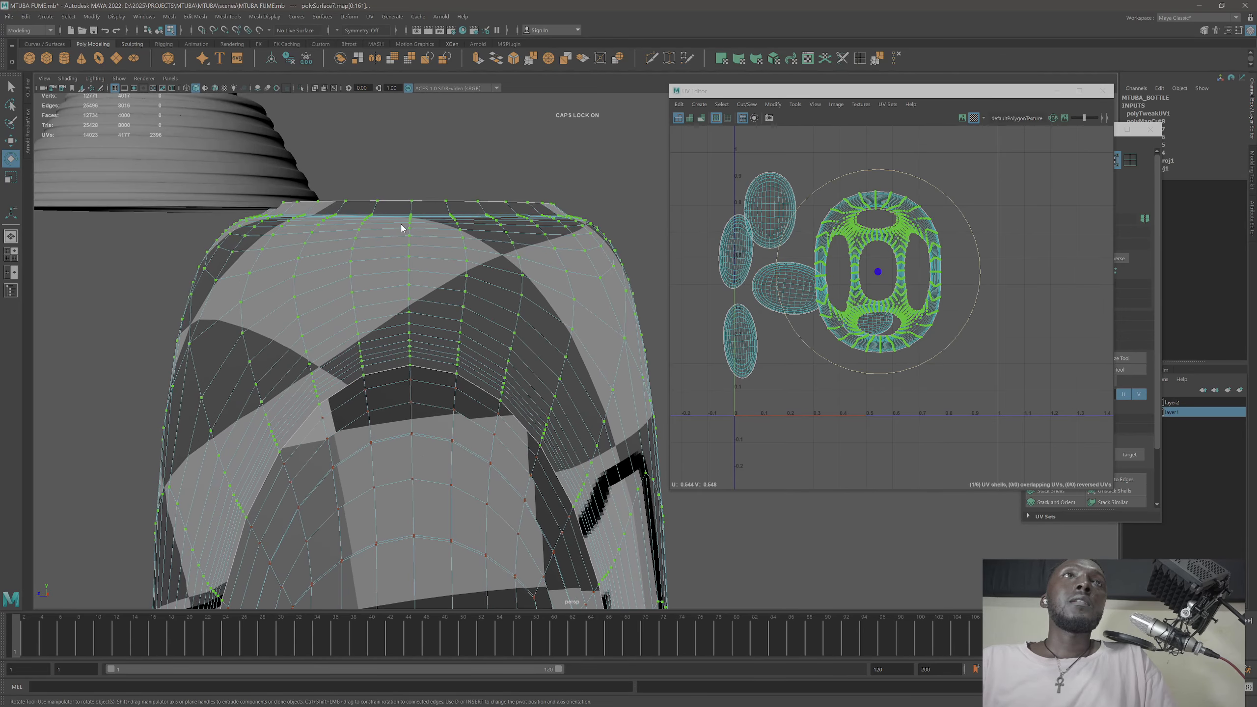
right_click(402, 228)
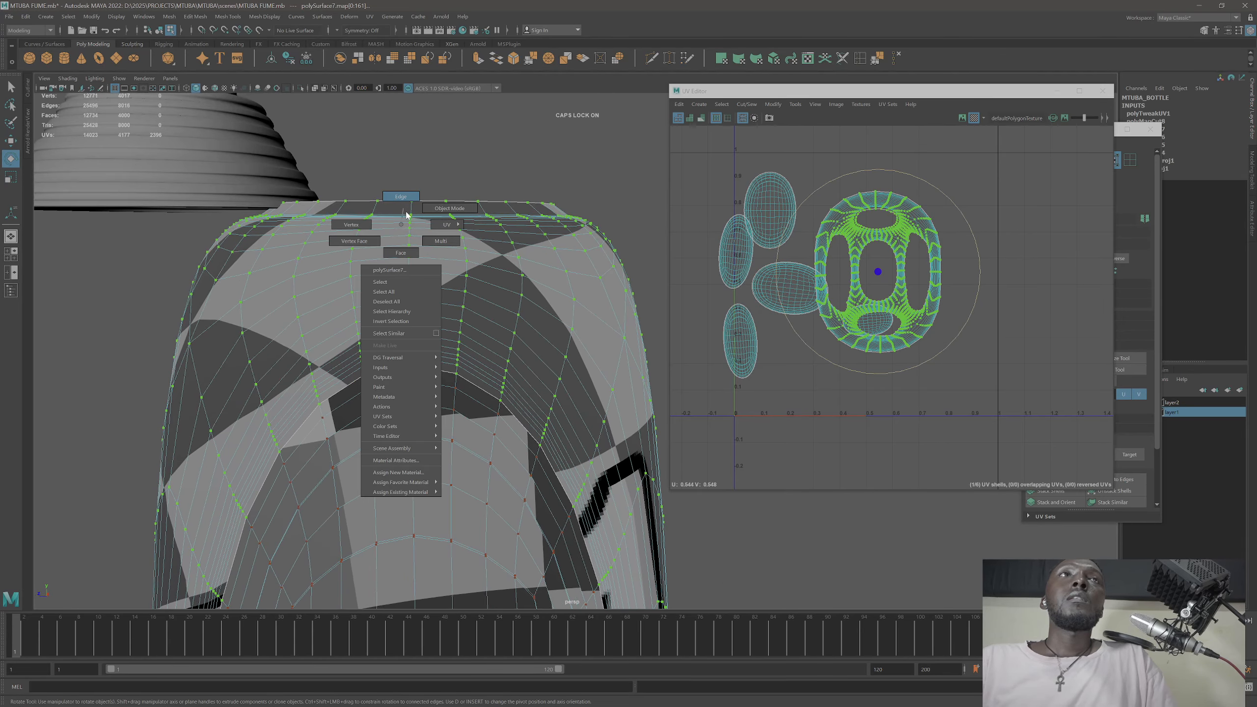
right_click_drag(406, 213, 400, 225)
right_click_drag(905, 213, 905, 185)
scroll(878, 192, "up", 10)
double_click(859, 203)
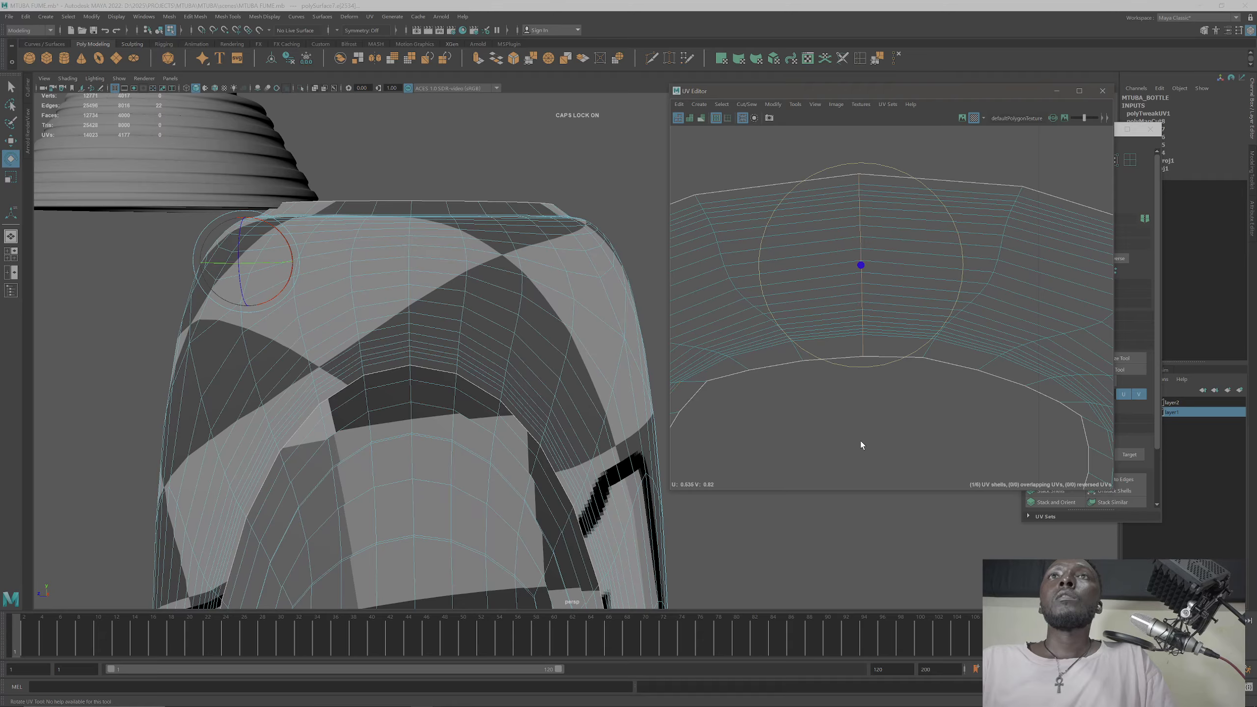
scroll(852, 376, "down", 5)
scroll(844, 350, "down", 3)
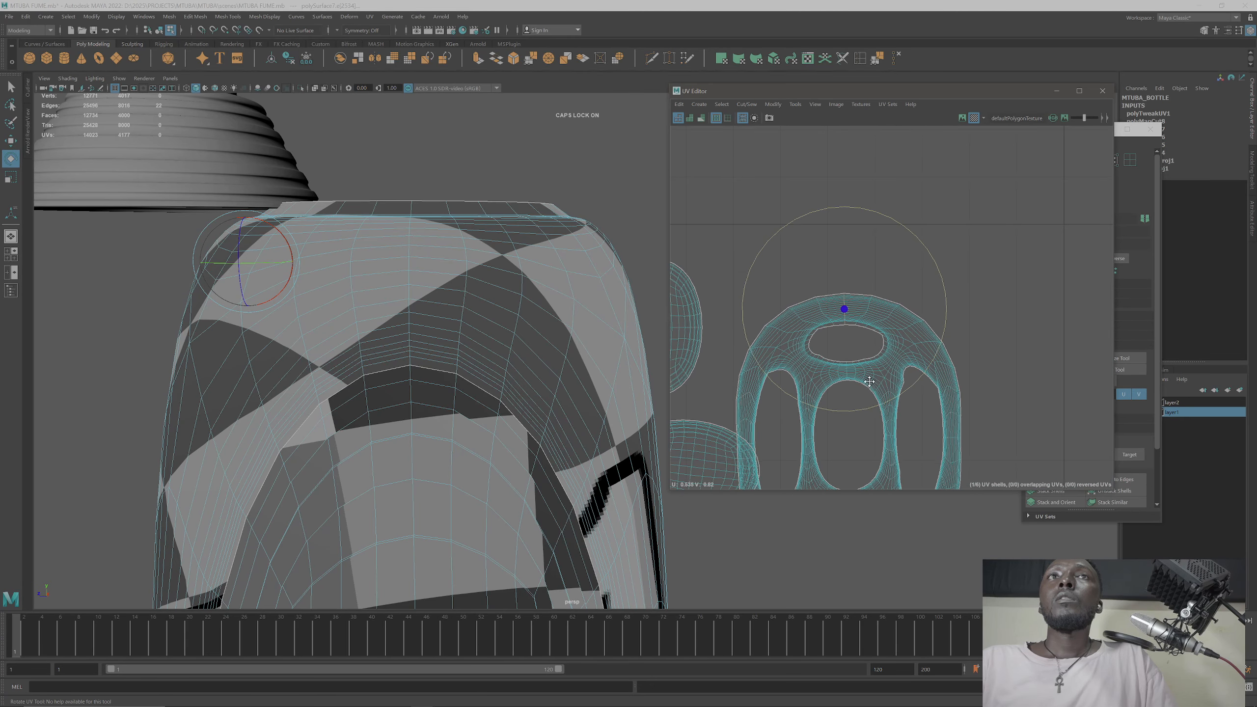
scroll(956, 241, "down", 3)
scroll(976, 349, "up", 5)
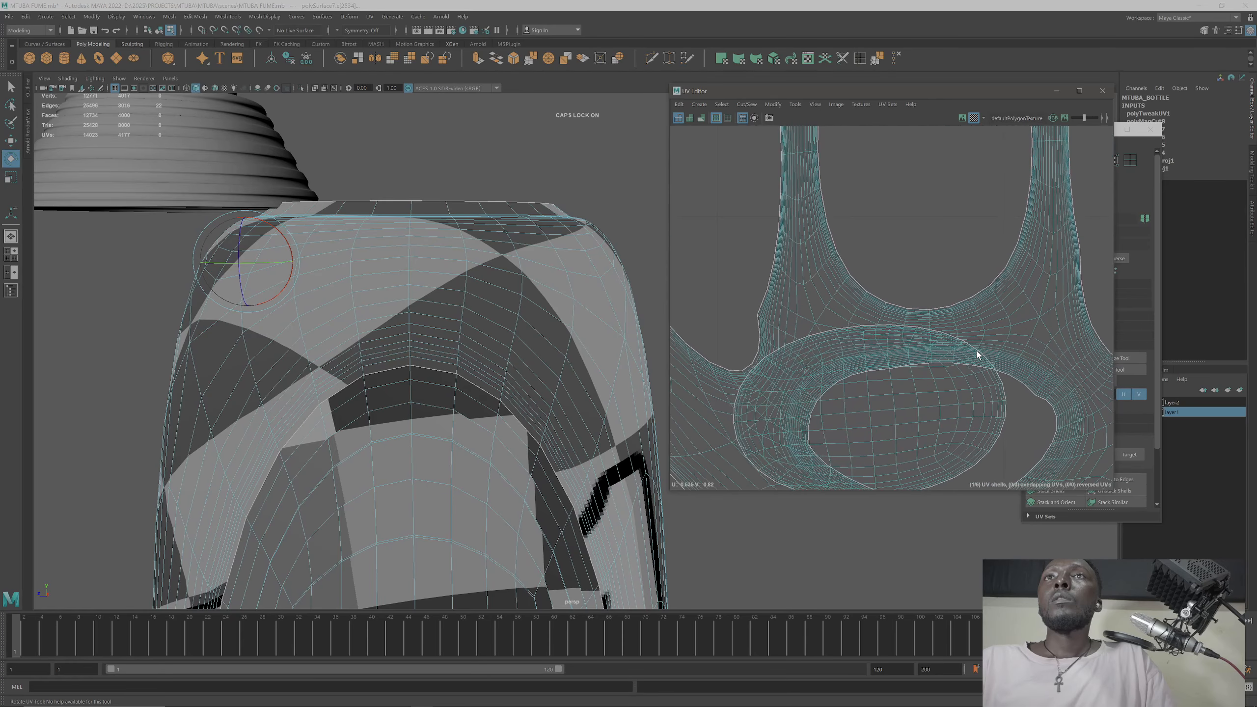
scroll(975, 351, "down", 5)
scroll(973, 353, "down", 1)
Step: Select the small oval shell overlapping the frame shell's lower opening and move it to empty space left of and below the frame
right_click_drag(947, 232, 946, 211)
left_click(955, 358)
right_click_drag(955, 358, 993, 375, "ctrl")
key("w")
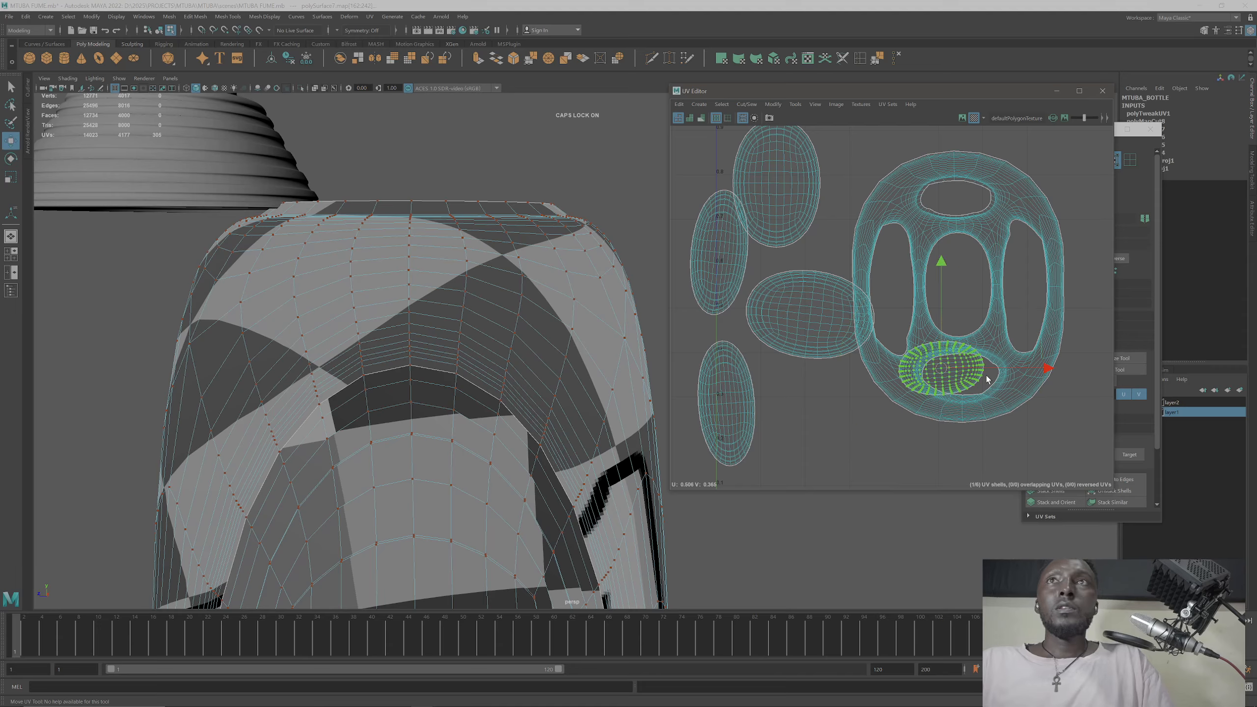
left_click_drag(1047, 366, 900, 367)
left_click_drag(797, 281, 798, 342)
left_click_drag(877, 428, 897, 433)
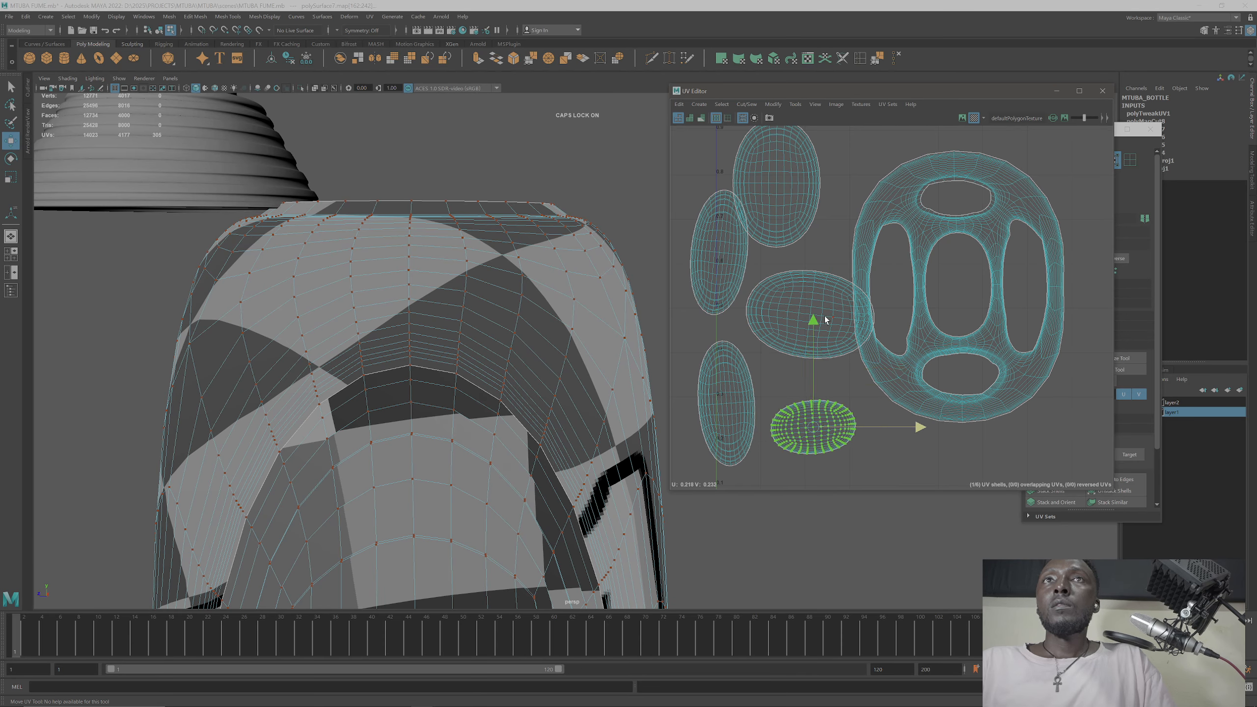
left_click_drag(813, 328, 819, 340)
Step: Select the wide oval shell overlapping the frame shell's left edge and move it left, clear of the other shells
left_click(847, 312)
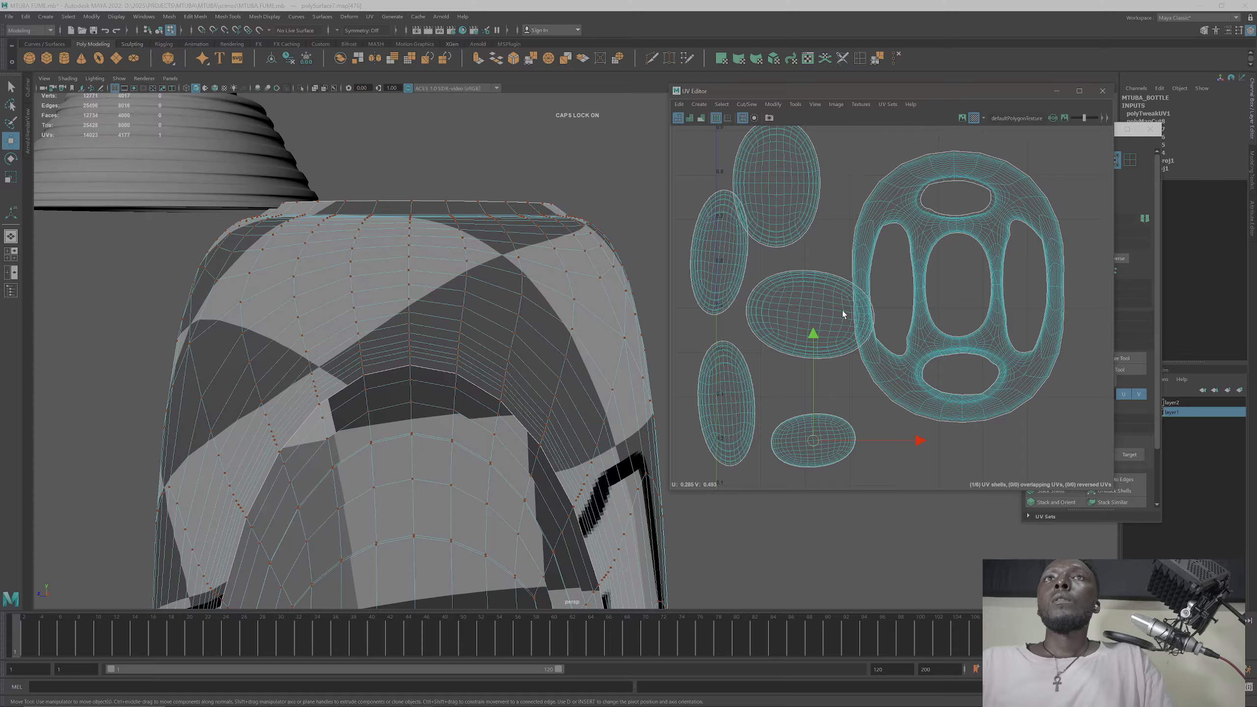
right_click_drag(843, 311, 879, 330, "ctrl")
left_click_drag(920, 315, 802, 319)
middle_click_drag(803, 320, 907, 328, "alt")
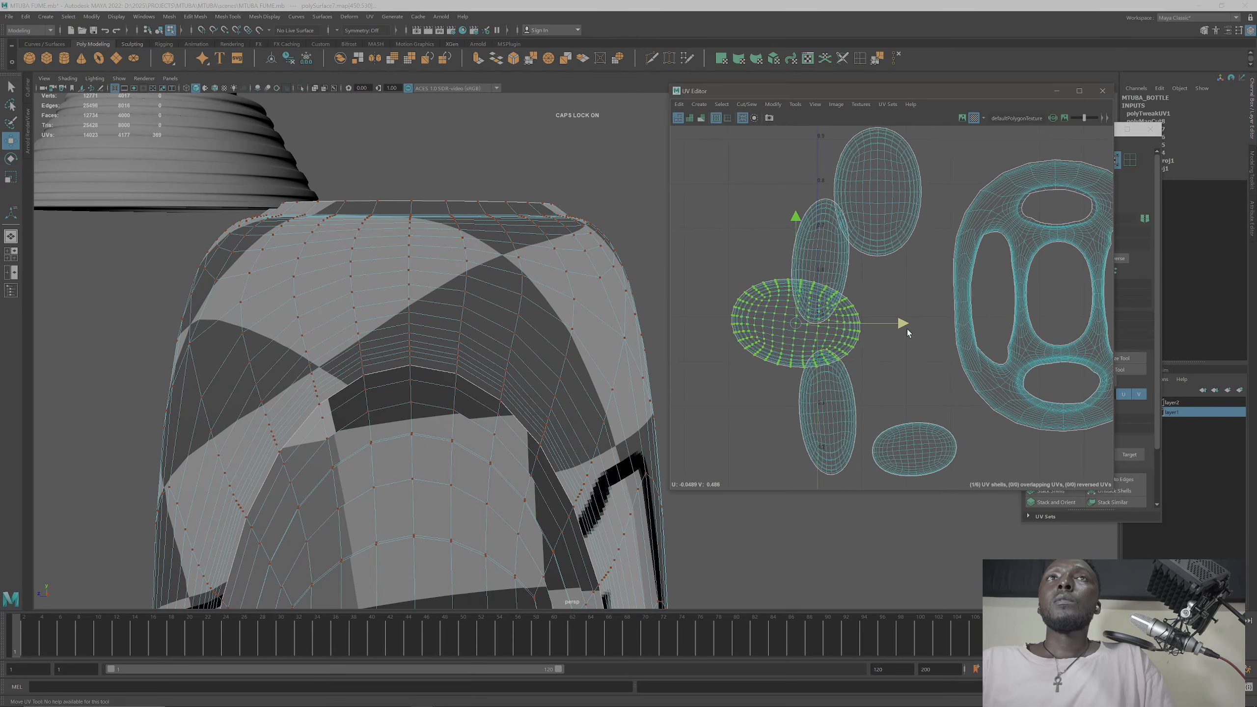
left_click_drag(905, 321, 780, 322)
Step: Cut the frame shell's UVs along the vertical centre edges above and below its upper opening
middle_click_drag(1024, 194, 820, 257, "alt")
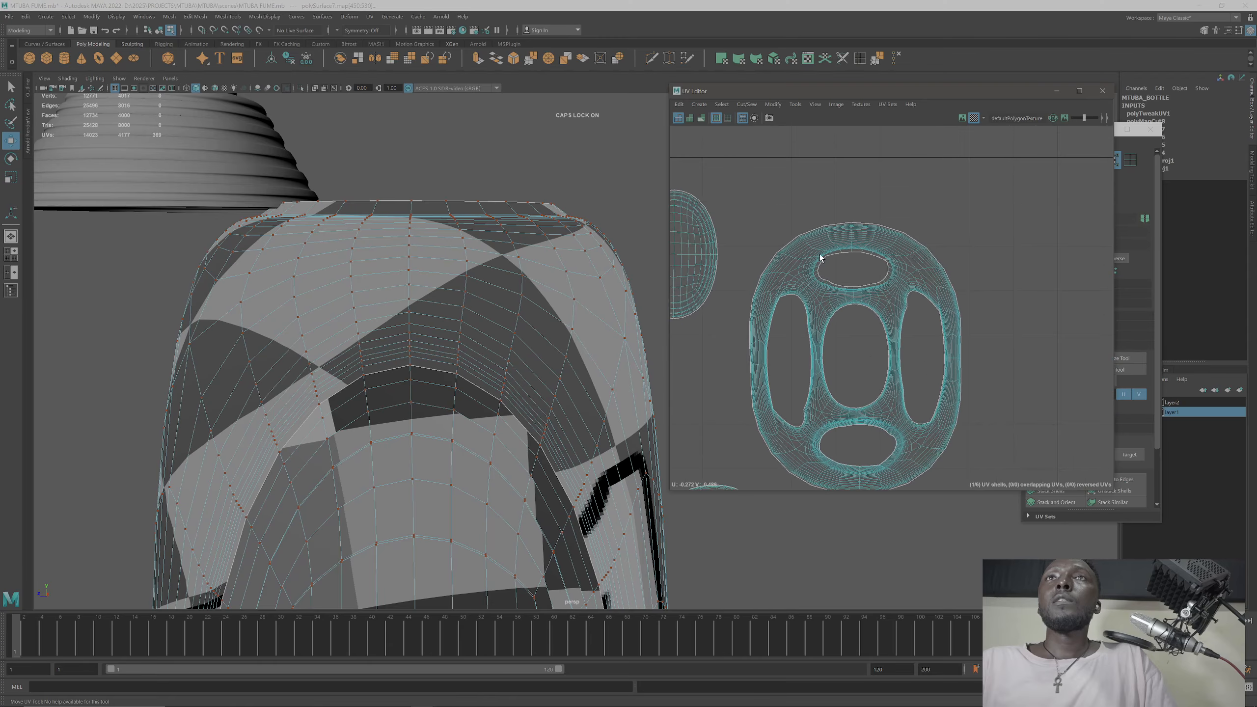
scroll(841, 262, "up", 8)
left_click(873, 204)
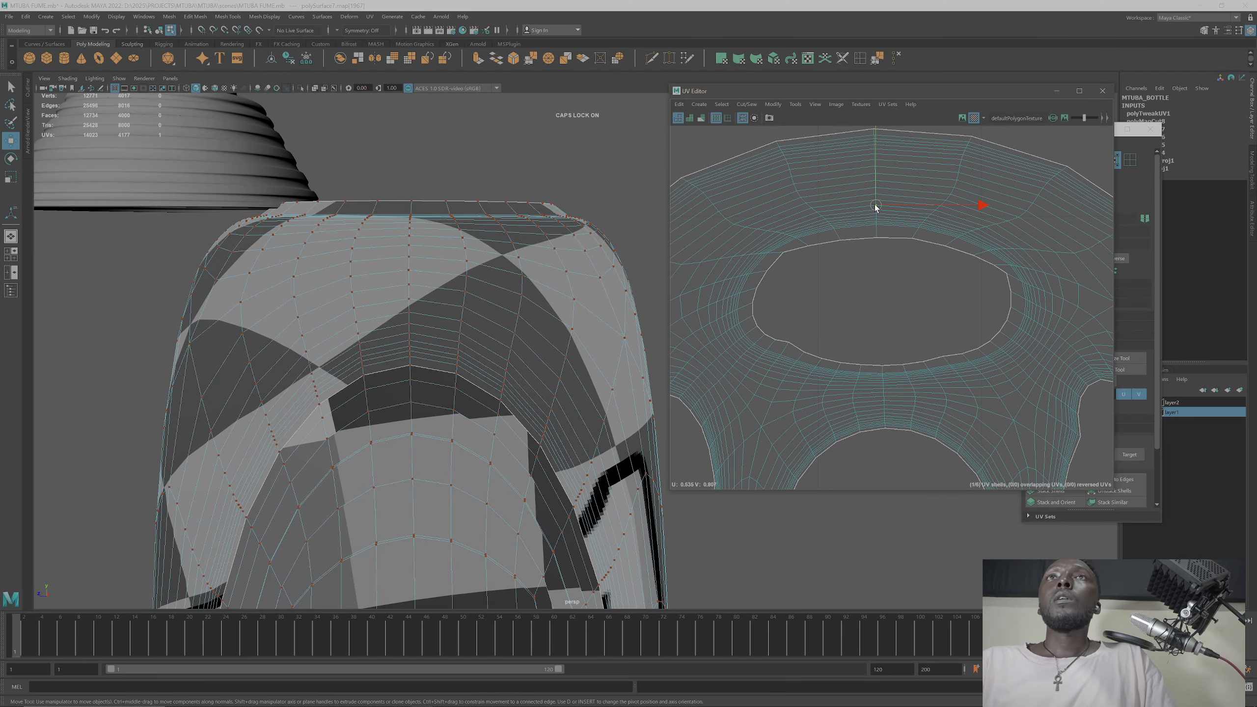
left_click_drag(488, 260, 482, 359, "alt")
right_click_drag(895, 159, 893, 131)
left_click(884, 213)
left_click_drag(363, 435, 436, 407, "alt")
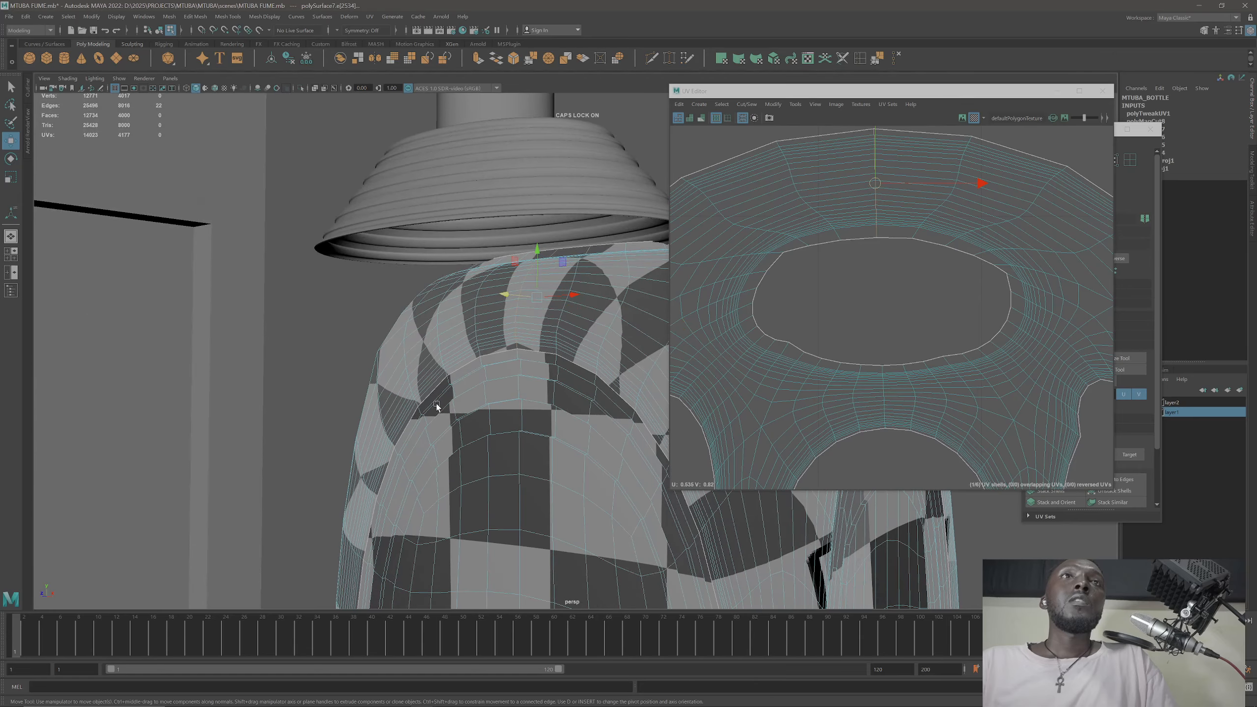
double_click(882, 387, "shift")
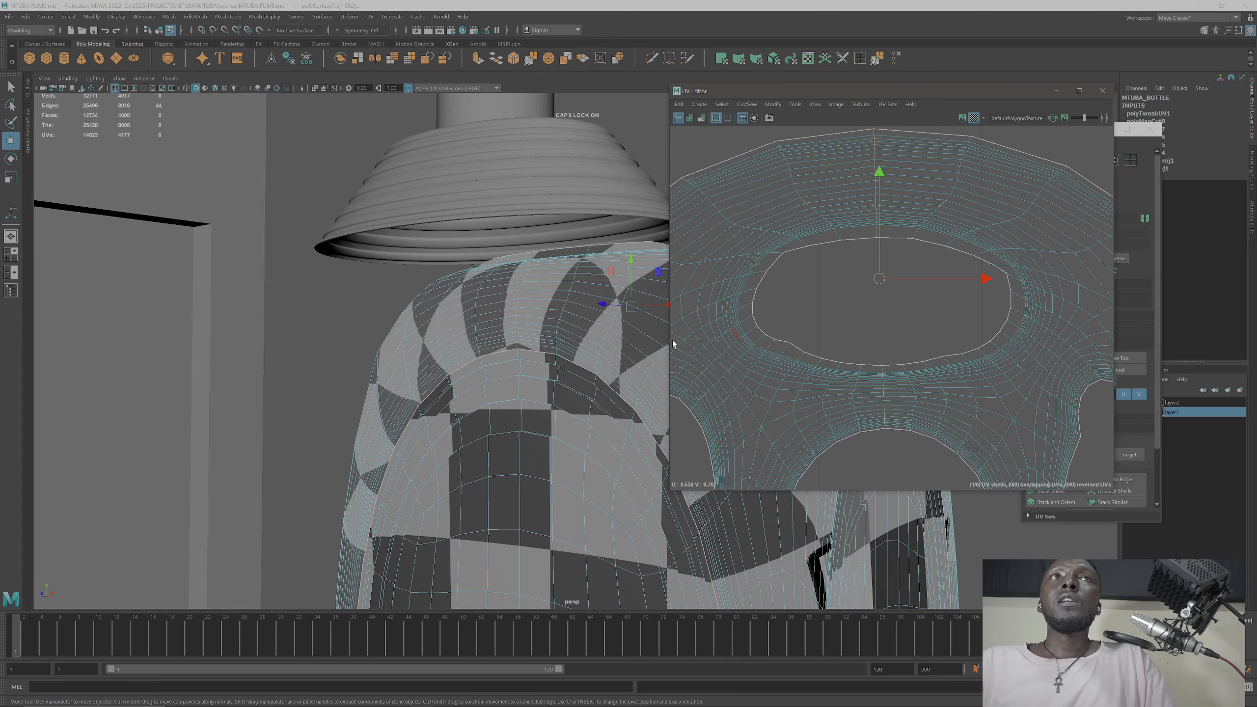
left_click_drag(643, 337, 481, 326, "alt")
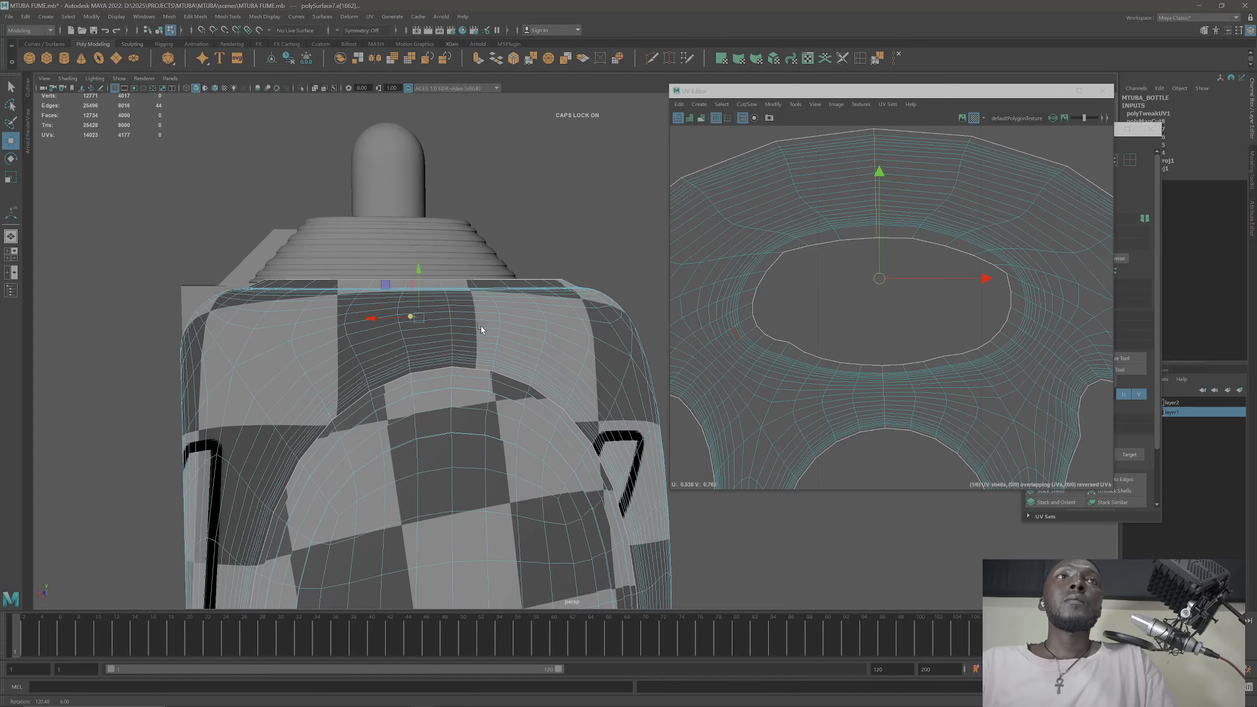
left_click(746, 104)
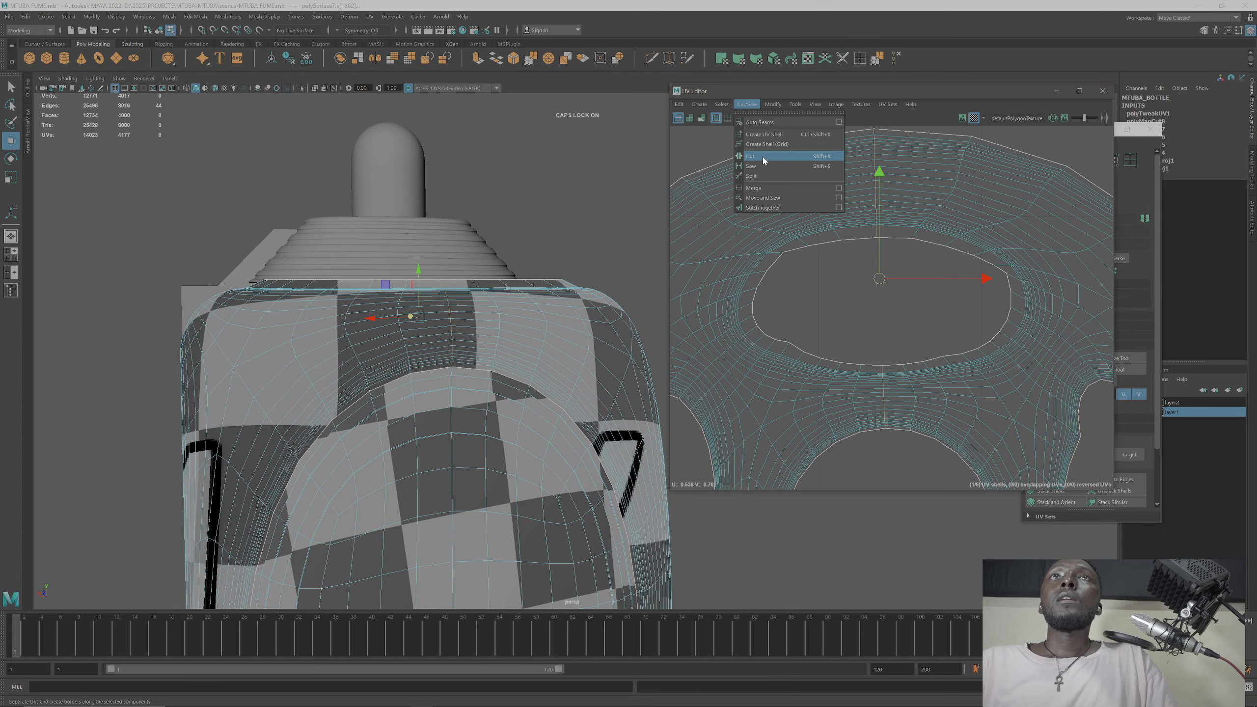
left_click(762, 156)
scroll(803, 346, "down", 3)
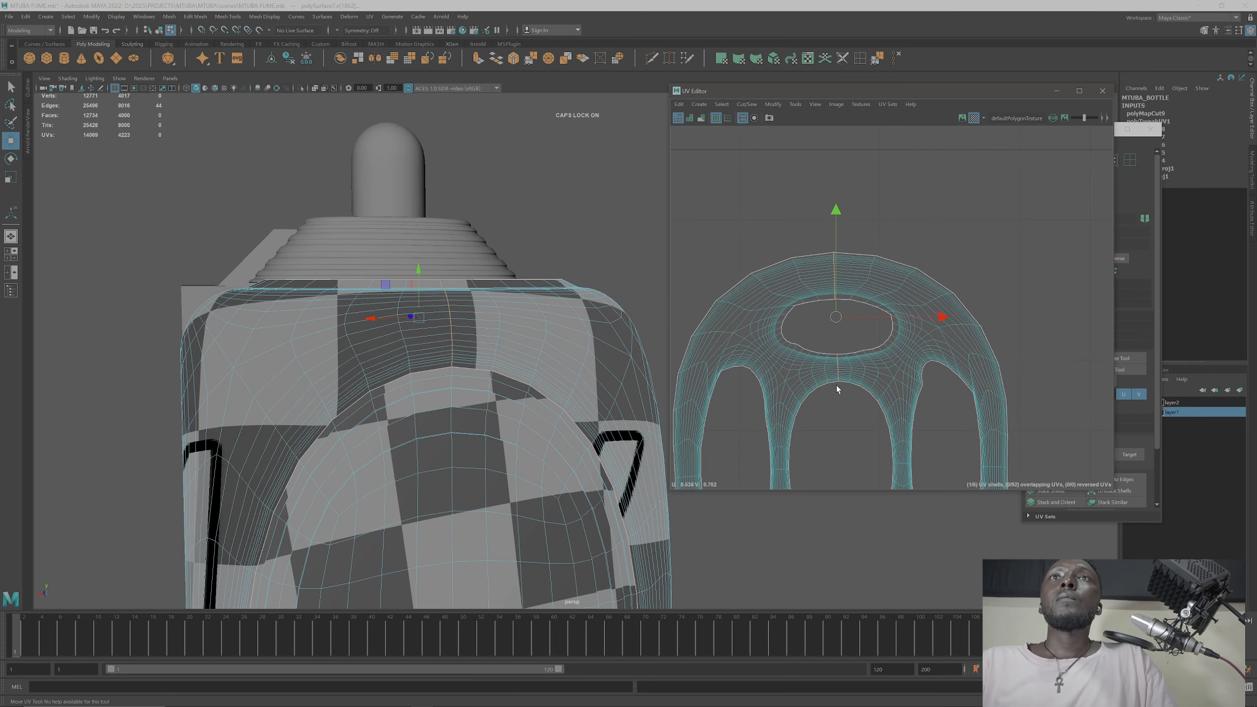
Step: Cut the frame shell's UVs along the vertical centre edges above and below its lower opening
middle_click_drag(837, 385, 828, 218, "alt")
middle_click_drag(835, 355, 830, 269, "alt")
middle_click_drag(436, 488, 436, 390, "alt")
scroll(824, 332, "up", 5)
left_click(825, 331)
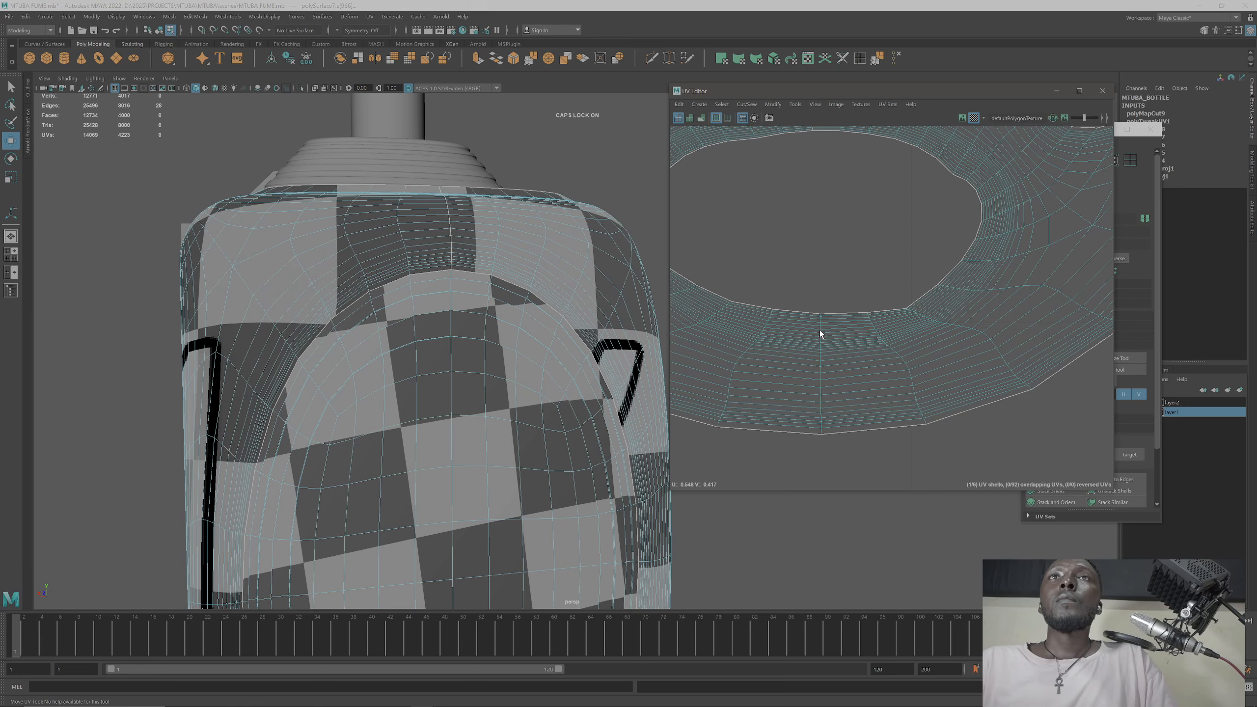
double_click(819, 330)
scroll(872, 377, "down", 5)
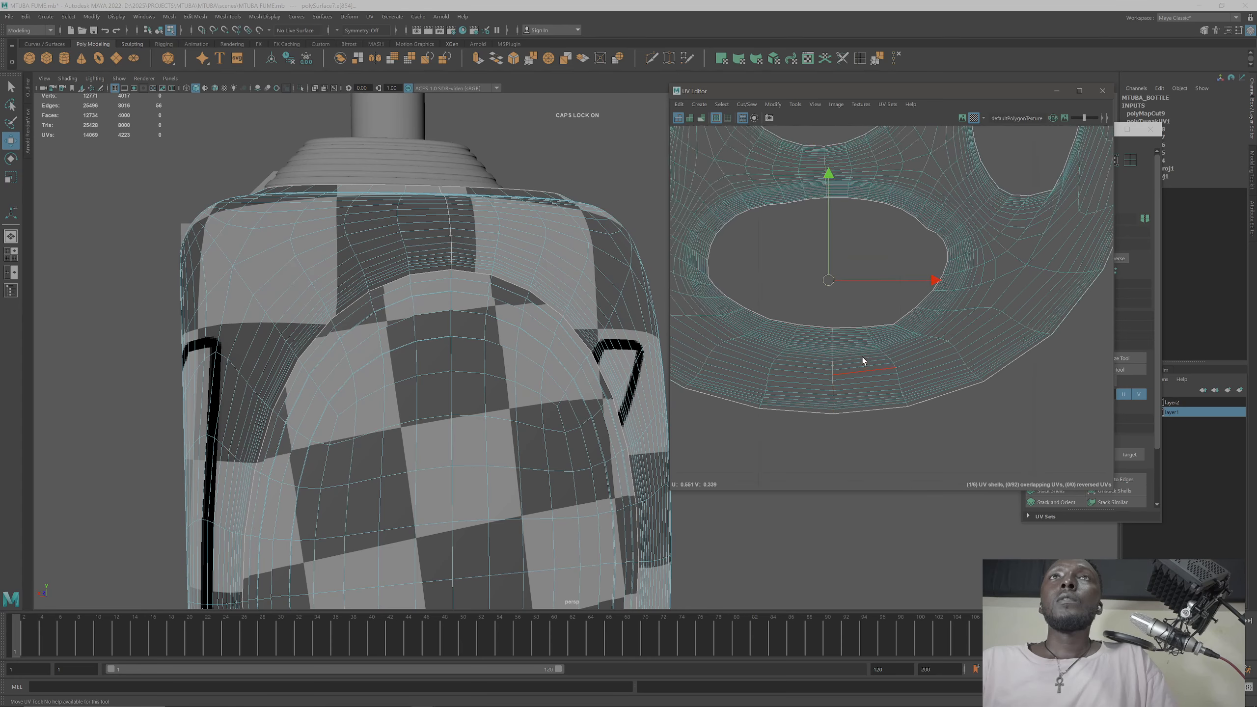
left_click(746, 104)
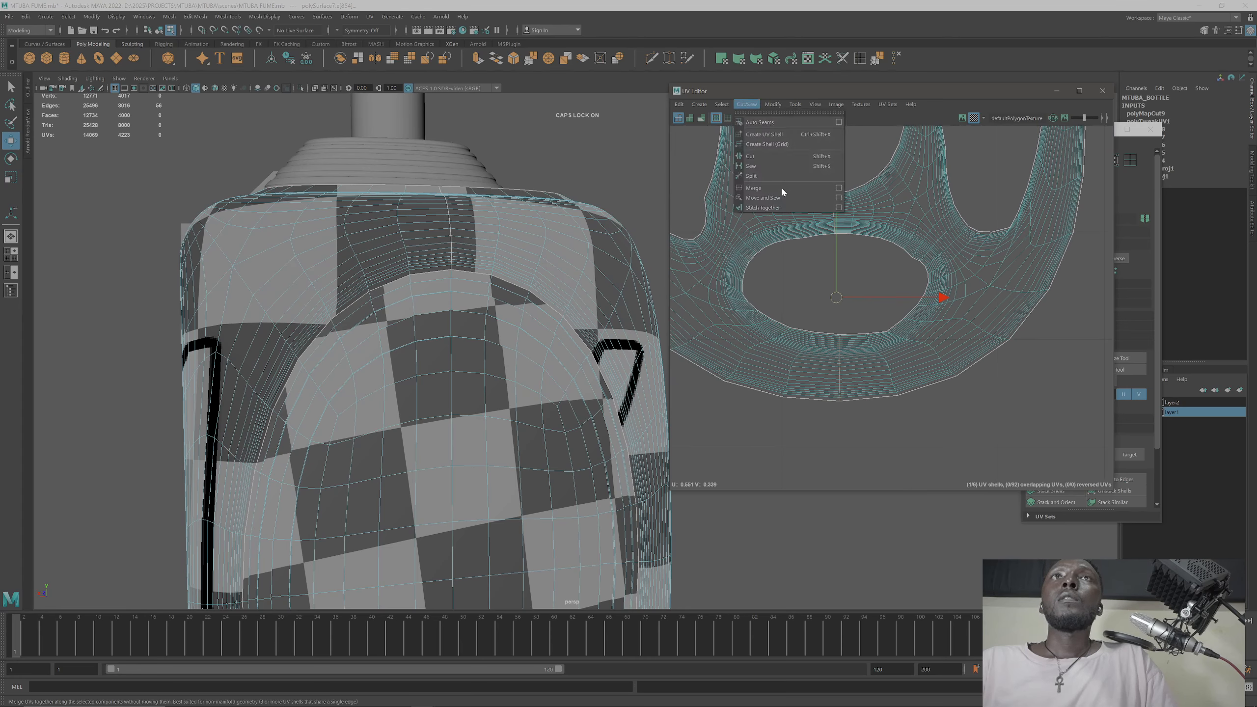
left_click(749, 156)
Step: Select the UV shell forming the left half of the cut frame
scroll(810, 252, "down", 6)
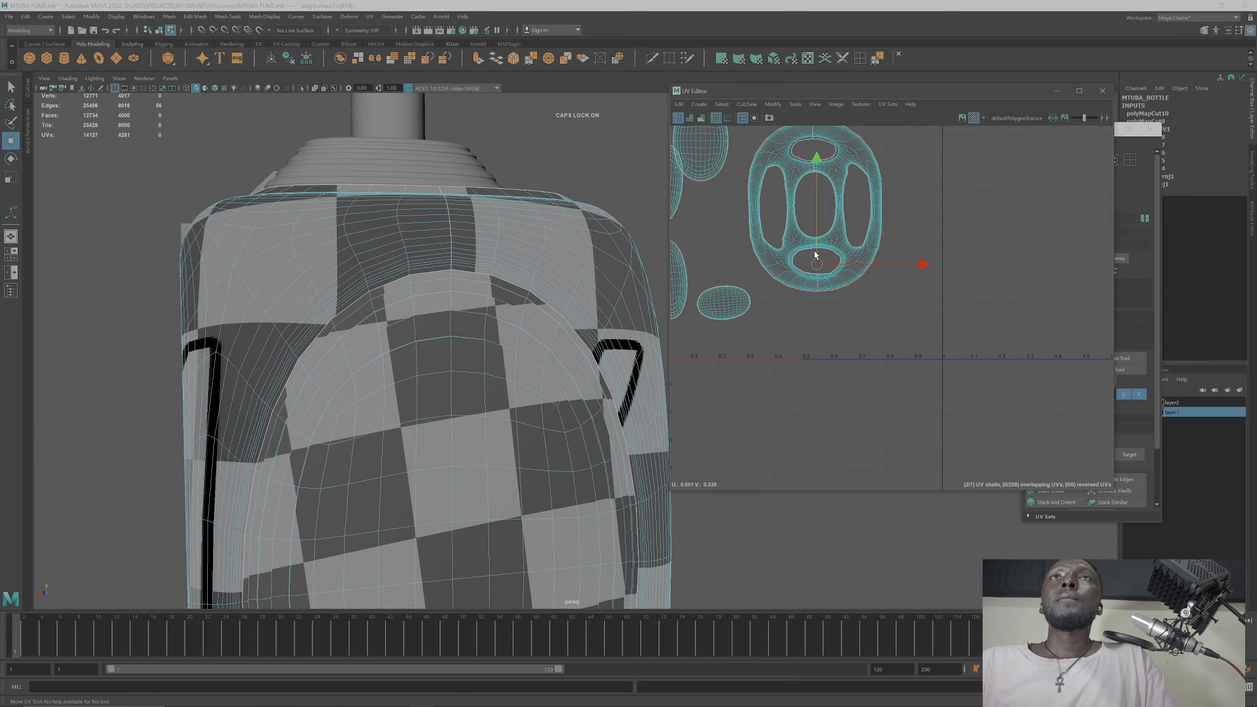
right_click_drag(776, 212, 786, 239)
left_click(775, 212)
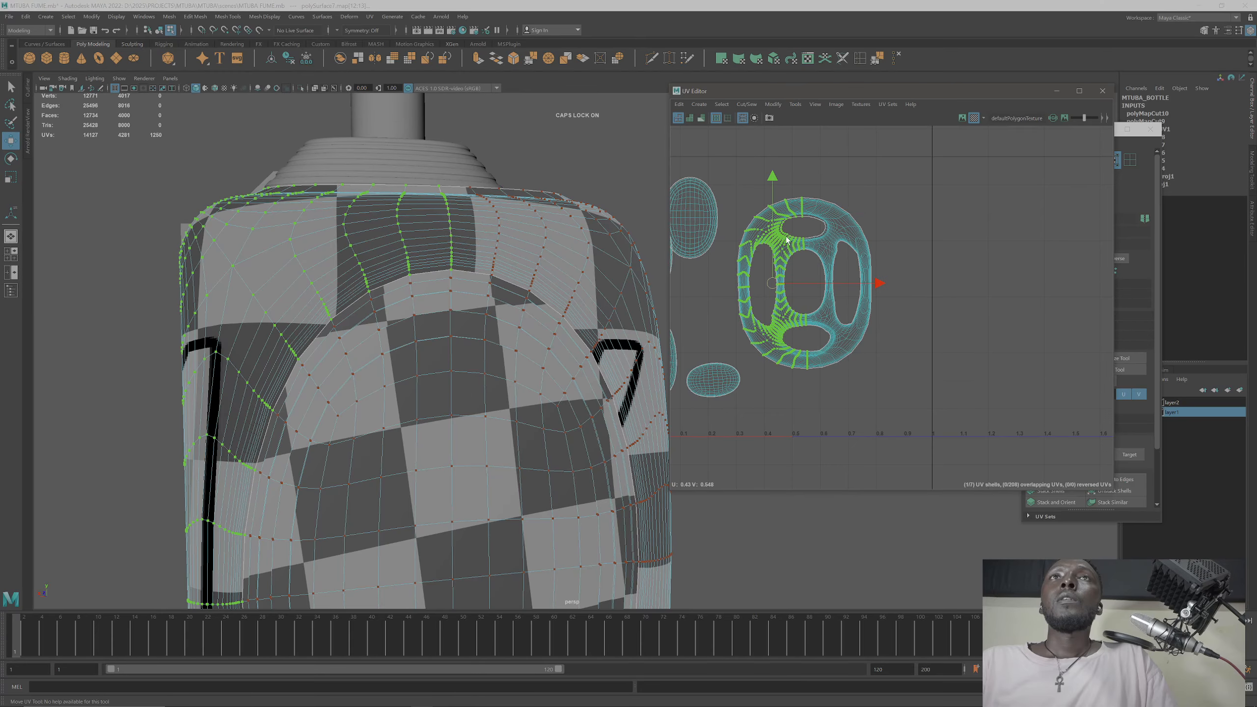
left_click(860, 104)
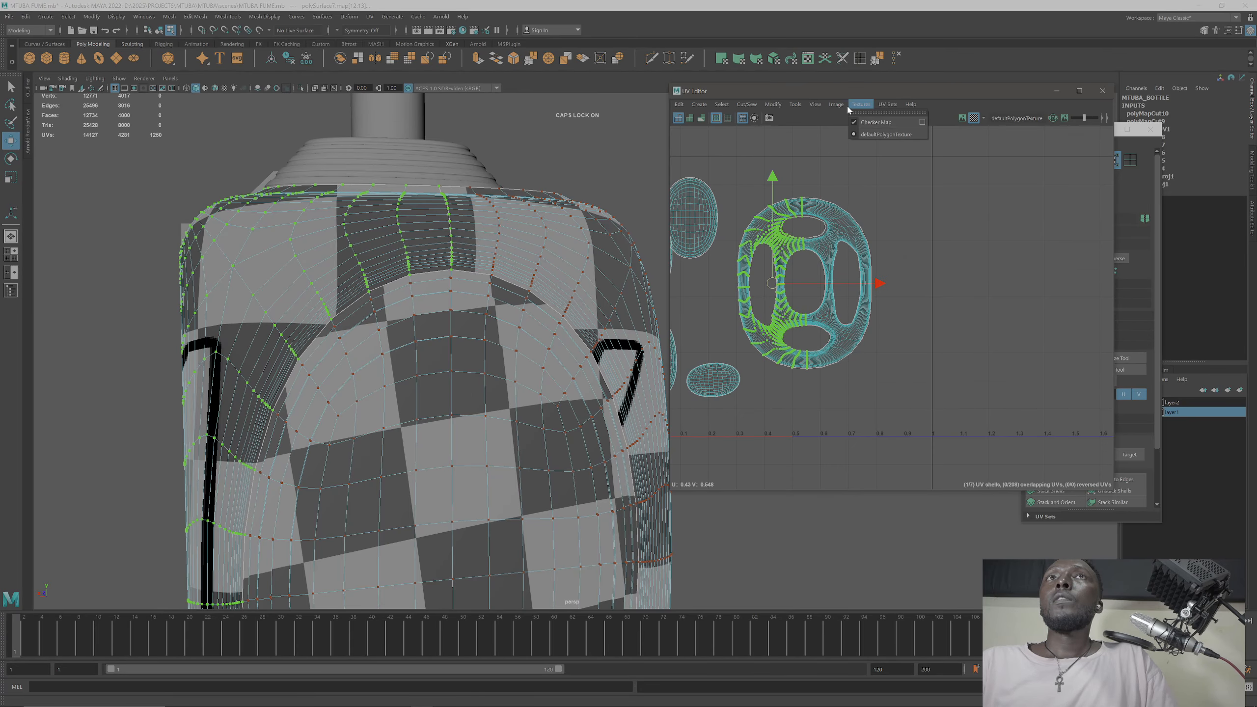
mouse_move(910, 103)
left_click(873, 94)
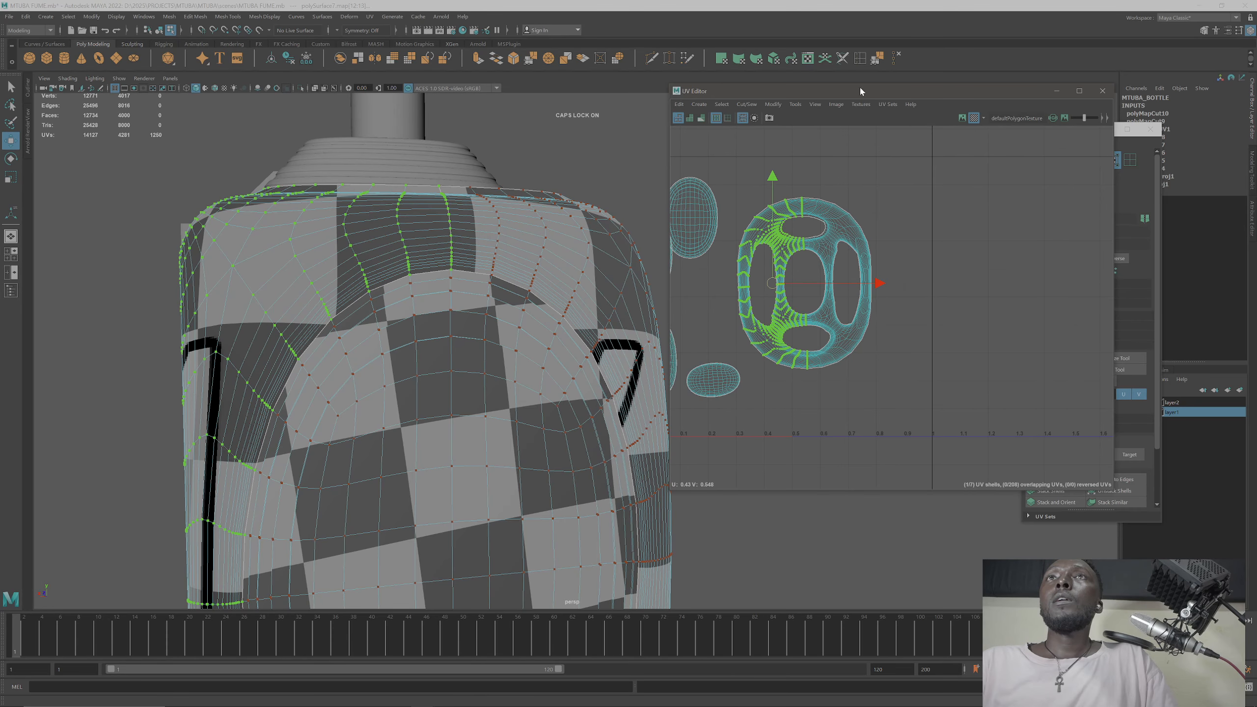
Step: Unfold the selected left half of the cut frame and rotate its UV shell upright
left_click_drag(859, 91, 754, 111)
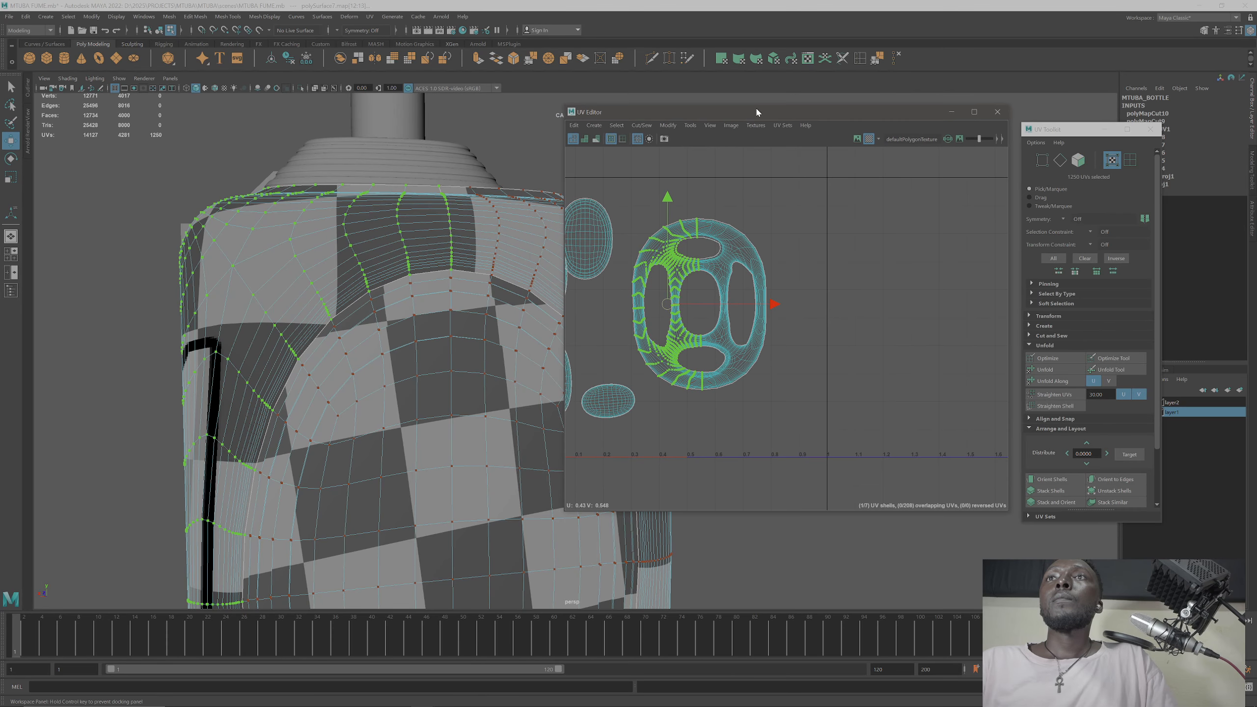
left_click(1052, 369)
scroll(345, 338, "down", 10)
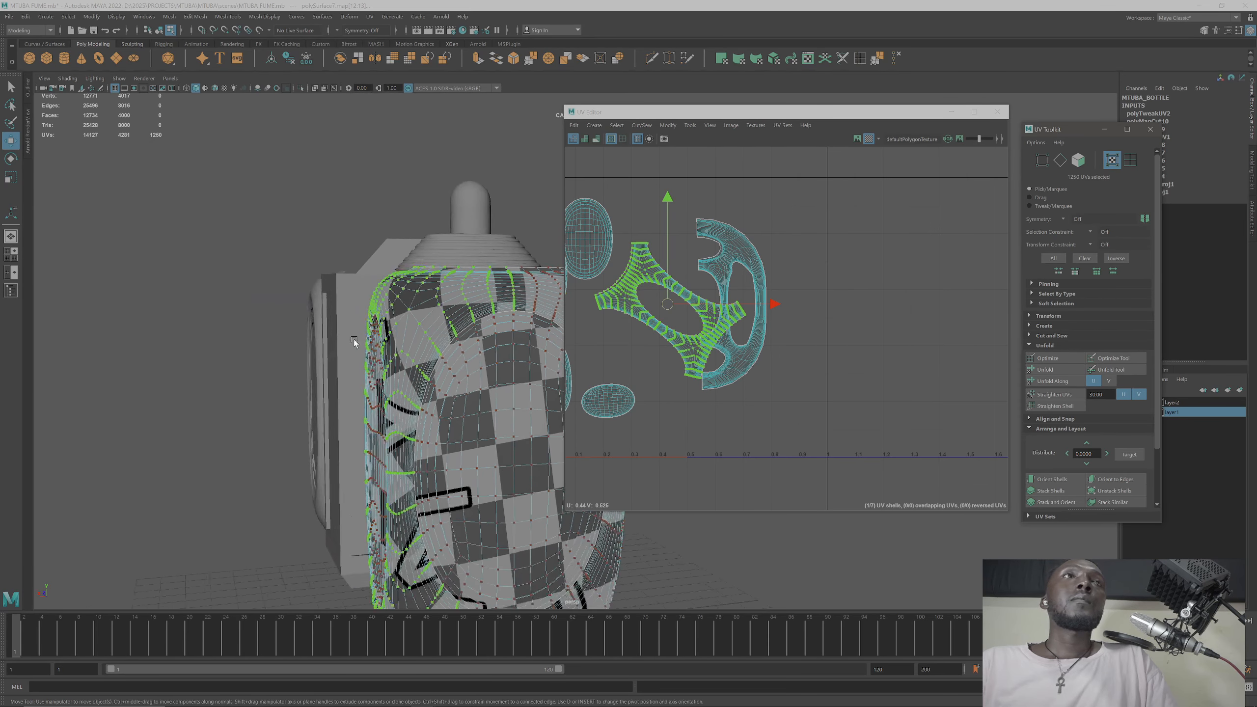
left_click_drag(394, 338, 477, 281, "alt")
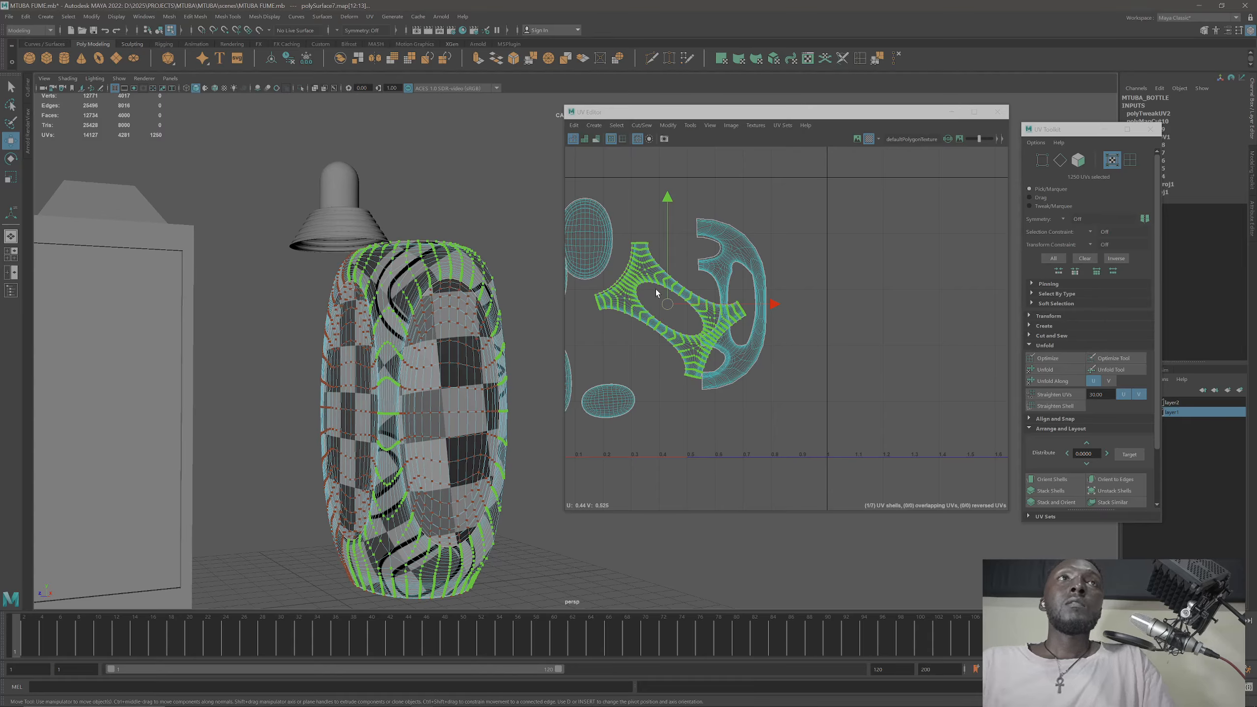
key("e")
left_click_drag(678, 206, 766, 252)
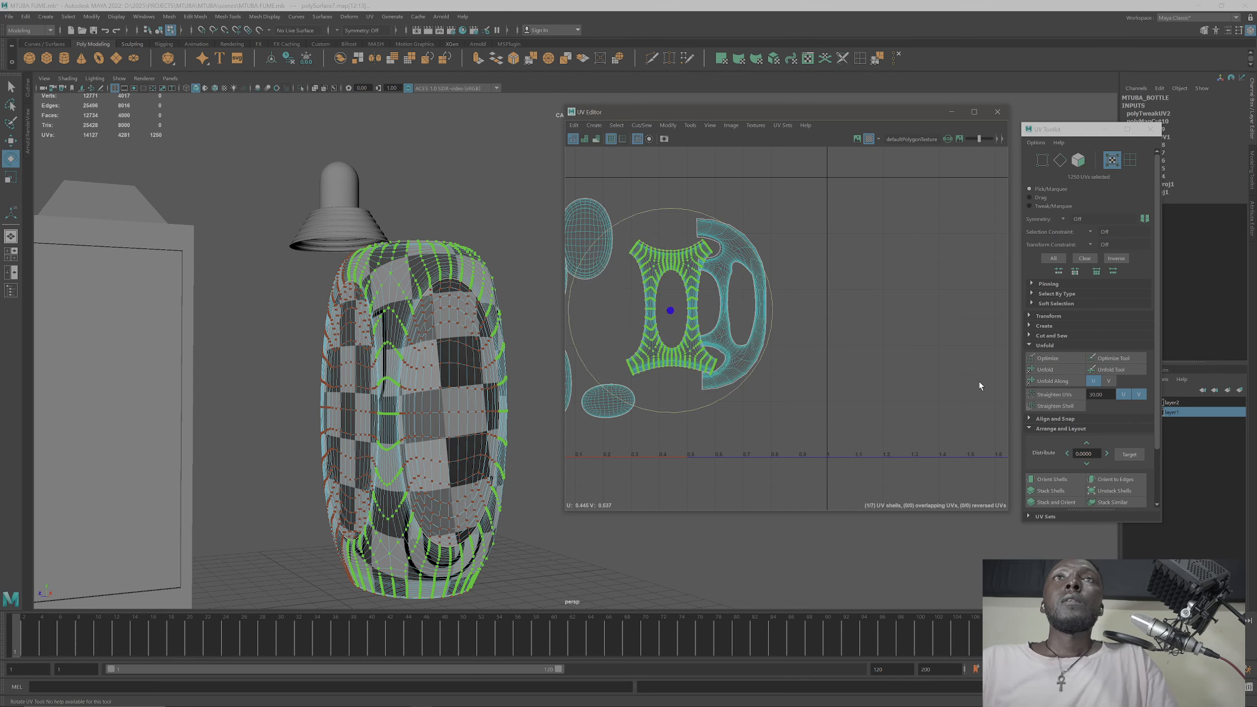
left_click(1063, 384)
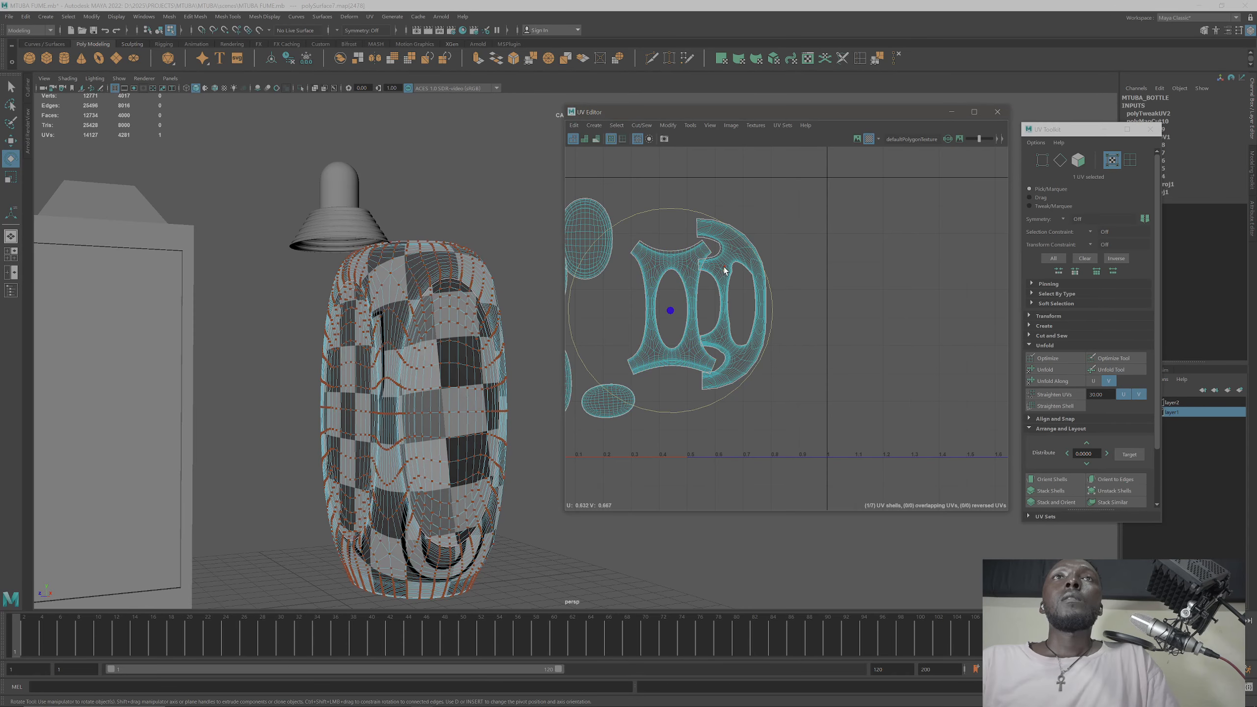
Step: Unfold the right half of the cut frame, rotate its UV shell upright and place it beside the left half
right_click_drag(722, 273, 743, 282)
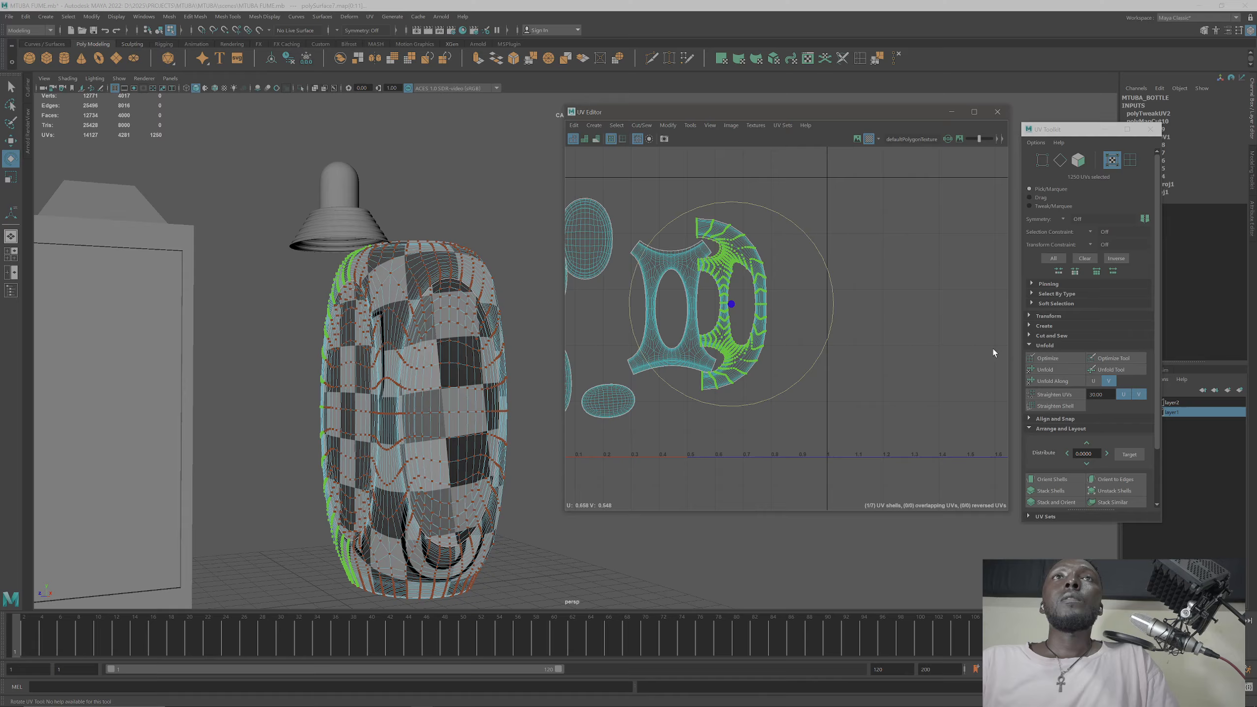
left_click(1069, 381)
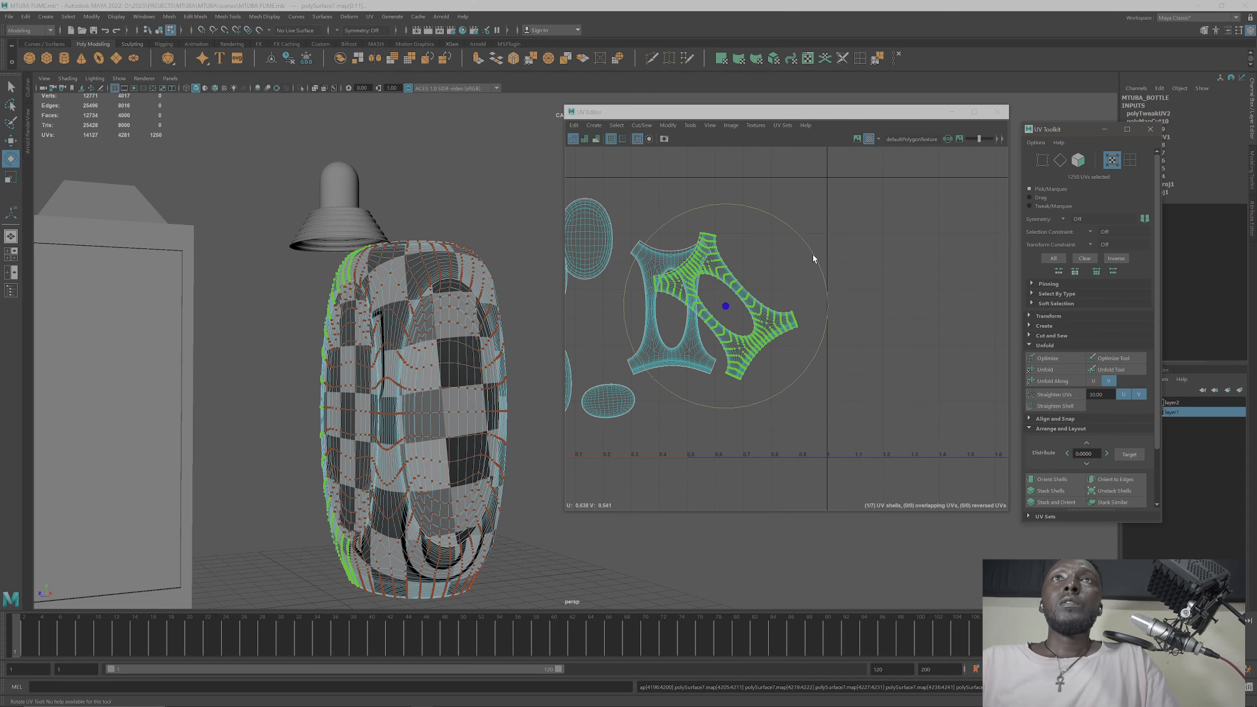
left_click_drag(813, 255, 824, 312)
key("w")
Step: Select the vertical centre edges above and below the opening of the left frame-half shell
left_click_drag(399, 326, 463, 301, "alt")
scroll(462, 300, "up", 2)
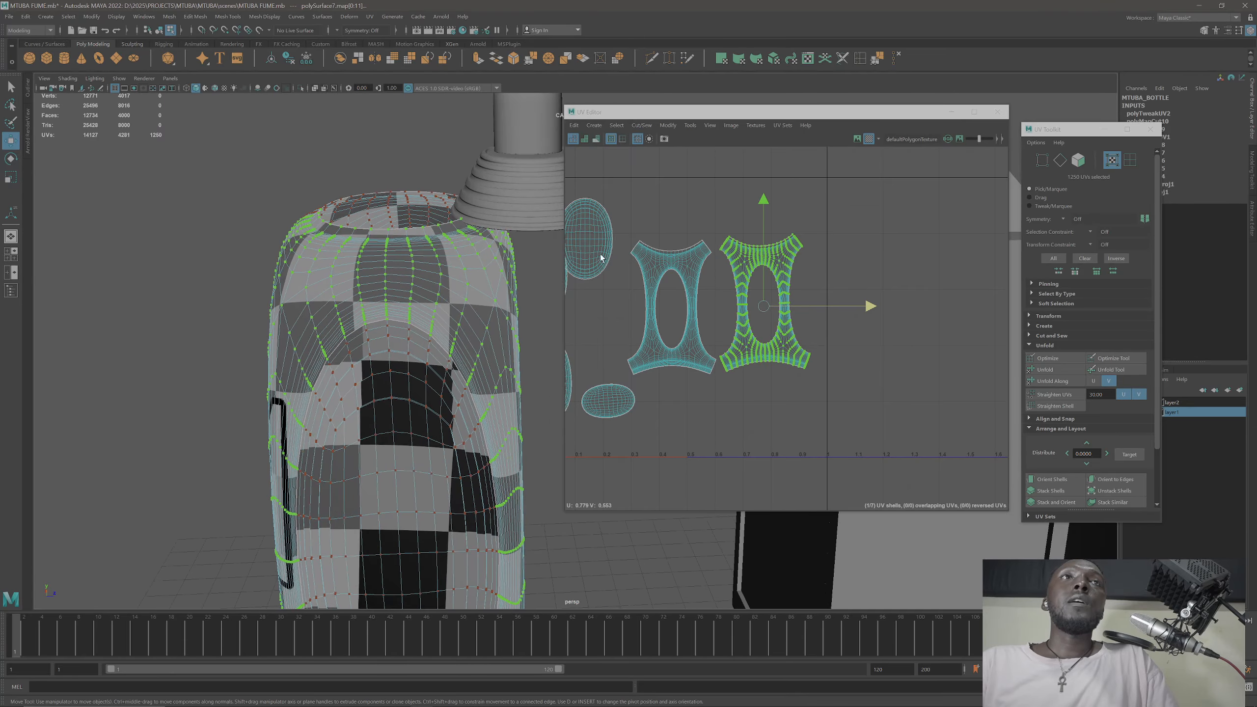
scroll(682, 242, "up", 6)
right_click_drag(684, 243, 682, 218)
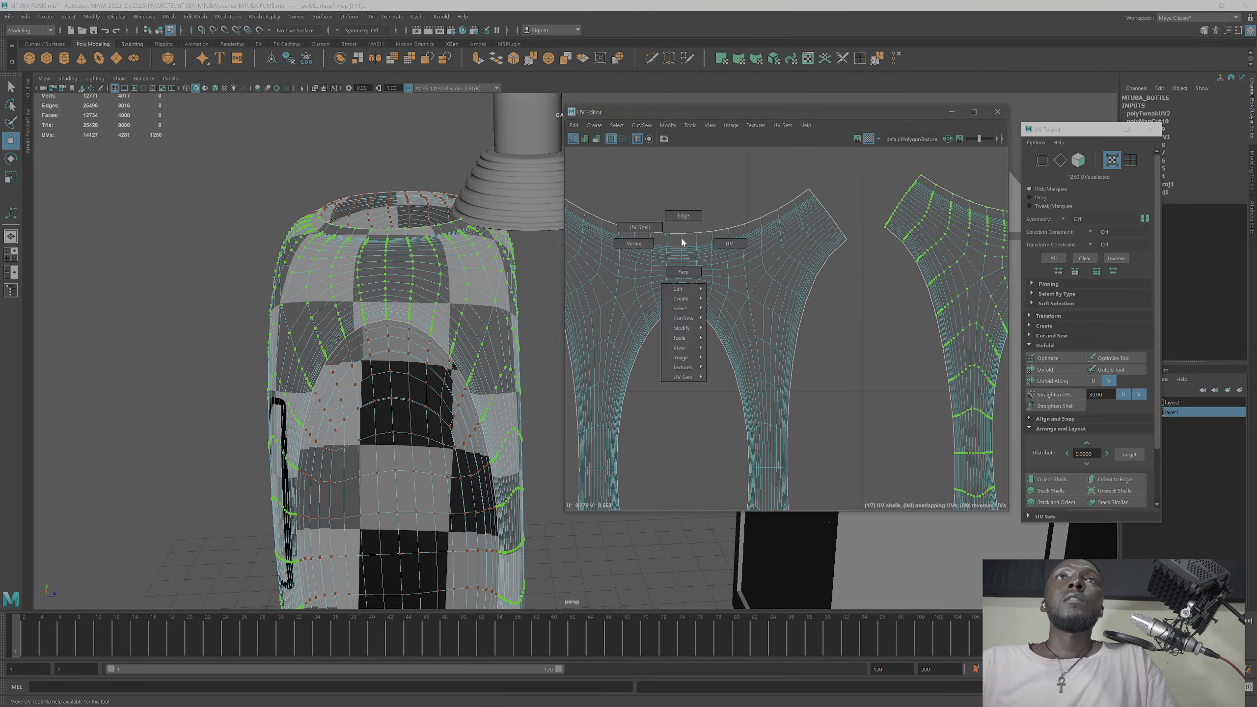
scroll(709, 361, "down", 4)
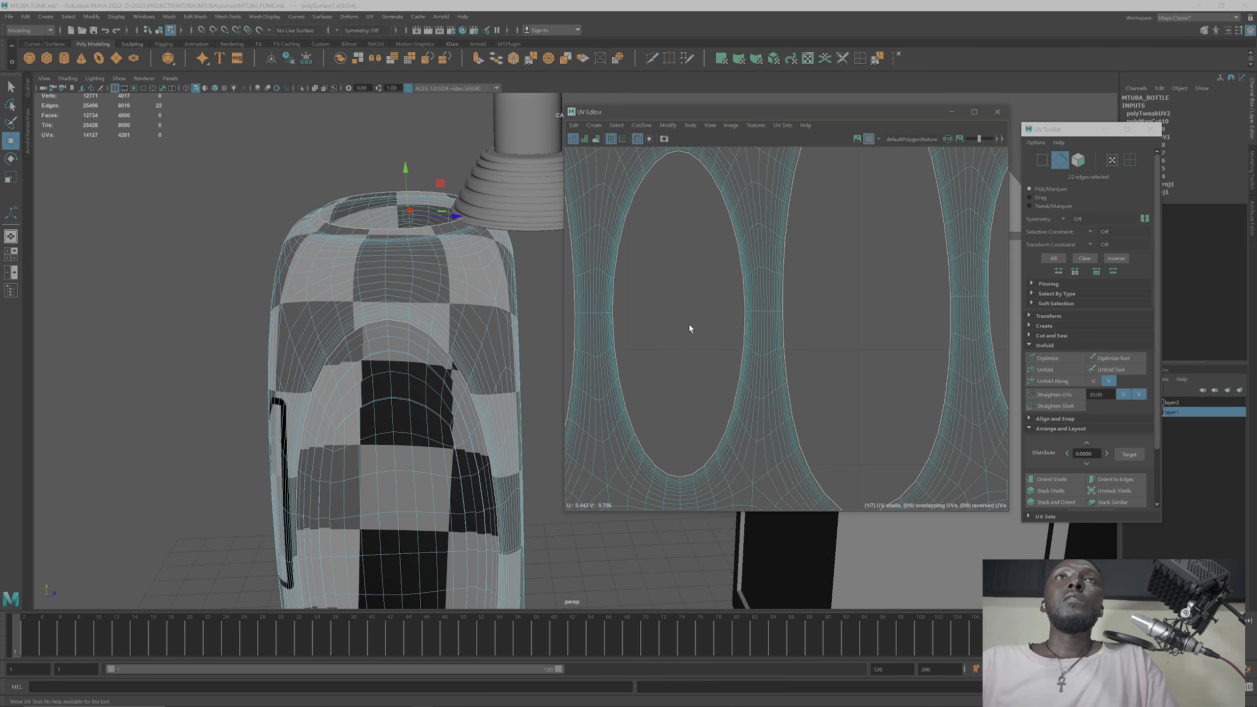
scroll(689, 324, "up", 4)
double_click(680, 276)
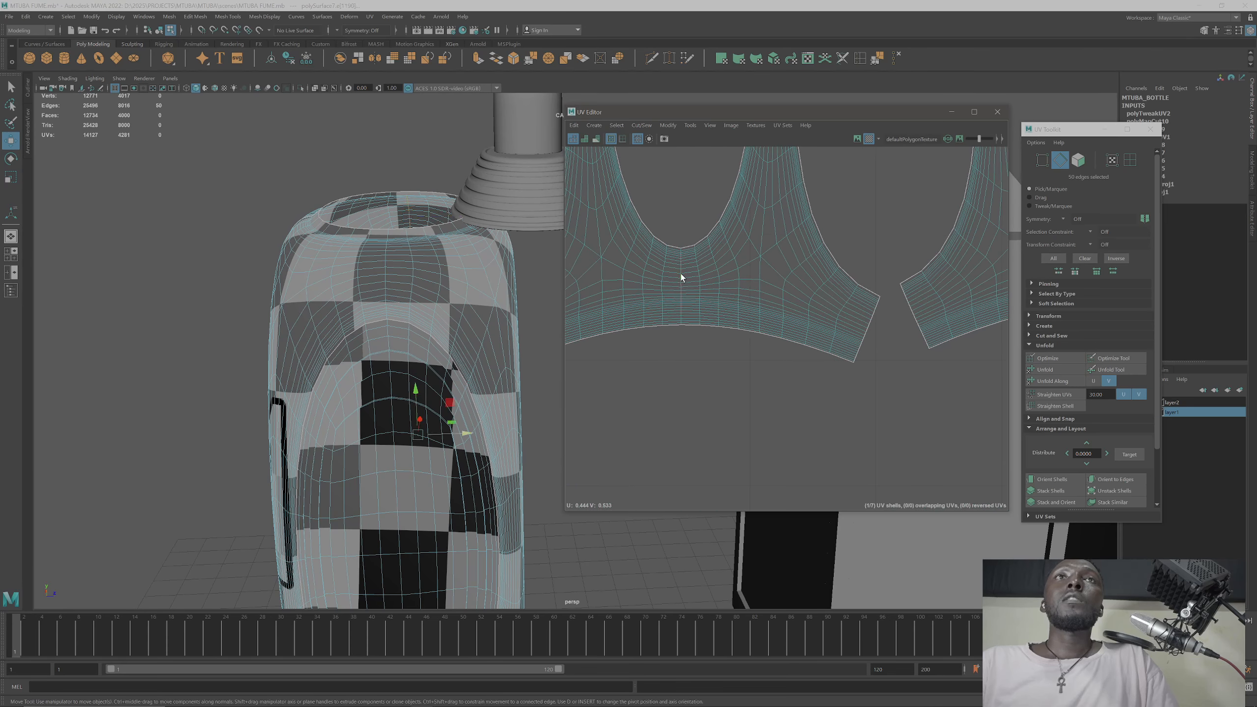
scroll(717, 266, "down", 4)
Step: Add the centre edges above and below the right frame-half shell's opening to the selection and cut the UVs along all selected edges
scroll(634, 386, "up", 3)
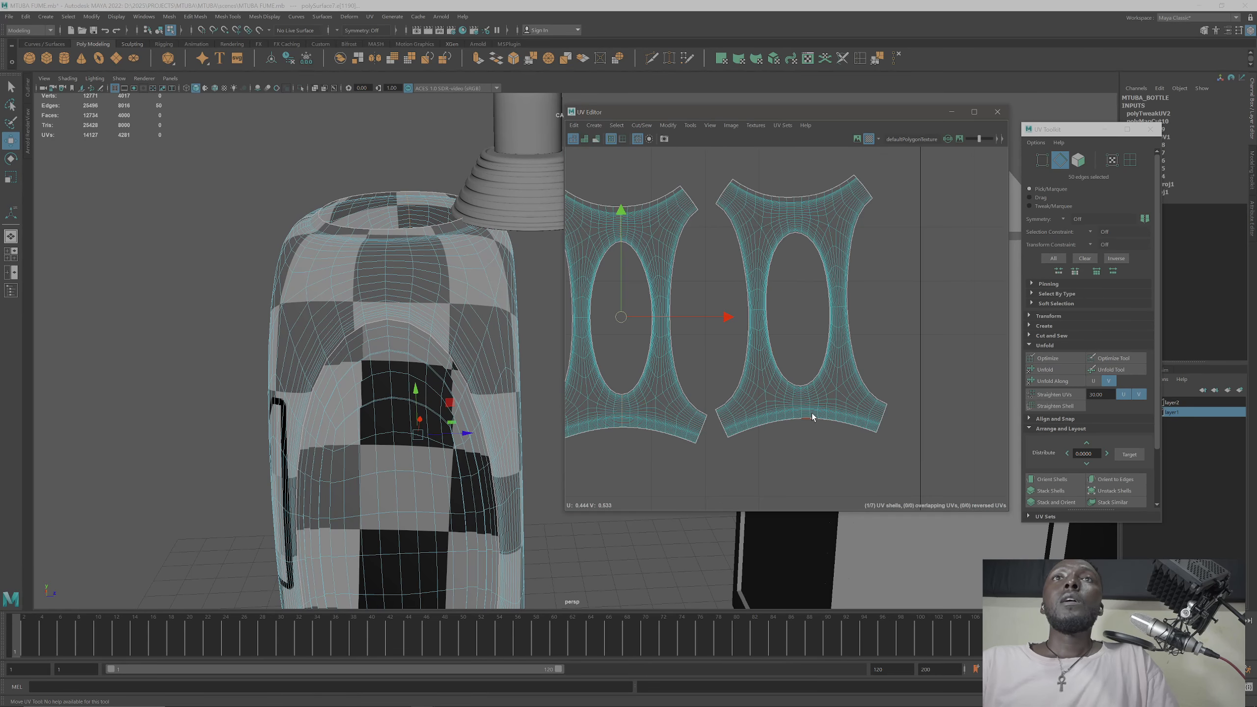
scroll(812, 416, "up", 5)
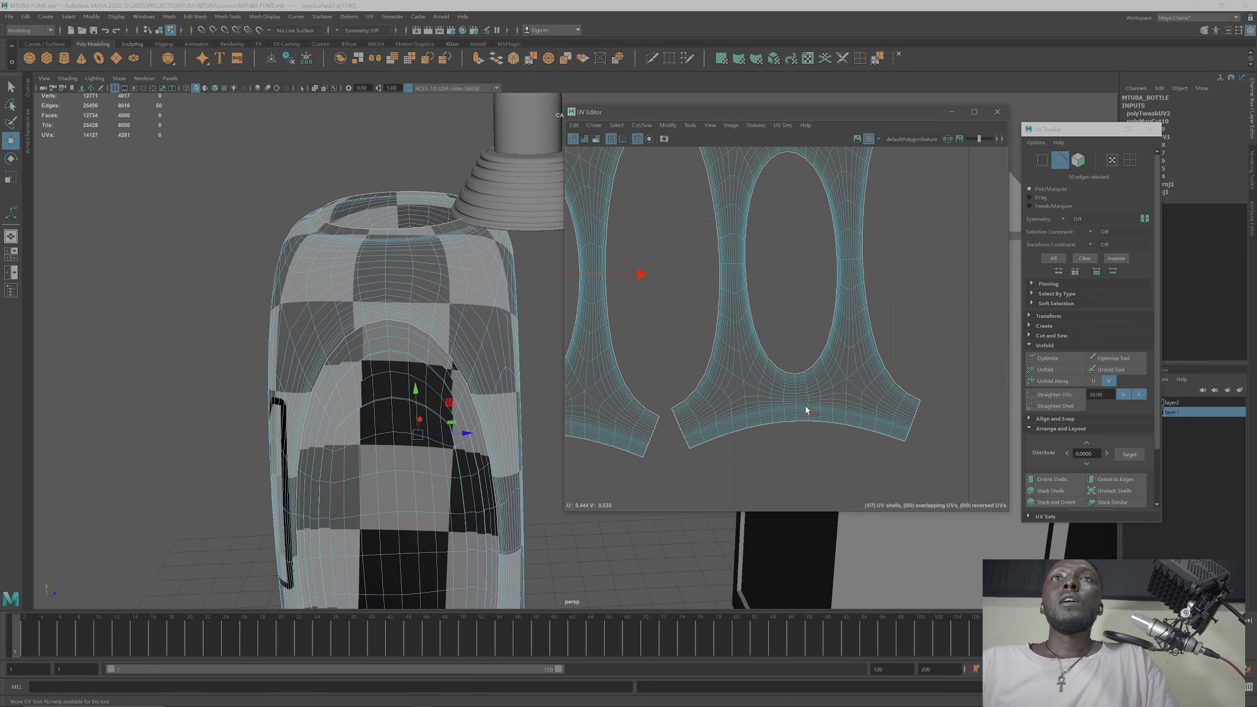
left_click(789, 378, "shift")
key("w")
mouse_move(833, 337)
middle_mouse_down("alt")
mouse_move(785, 343)
mouse_move(801, 481)
middle_mouse_up("alt")
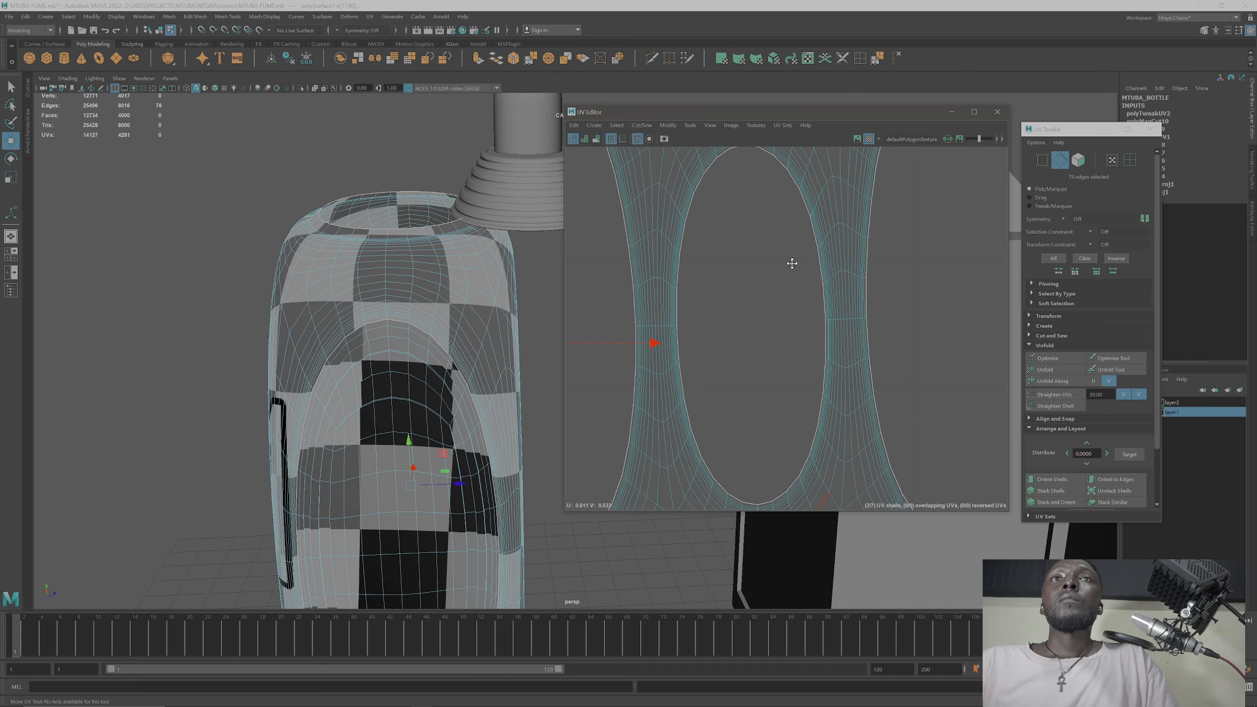
middle_click_drag(794, 164, 772, 384, "alt")
left_click(729, 328, "shift")
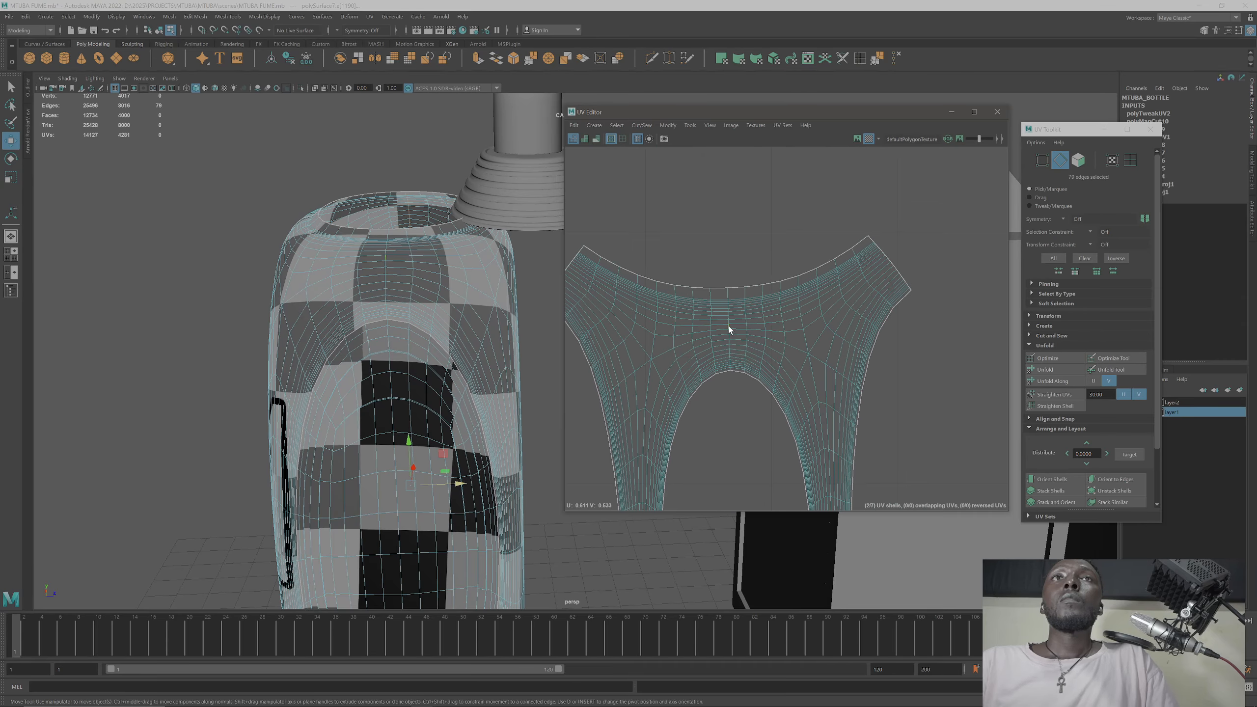
middle_click_drag(736, 428, 851, 285, "alt")
scroll(761, 316, "down", 5)
left_click(642, 125)
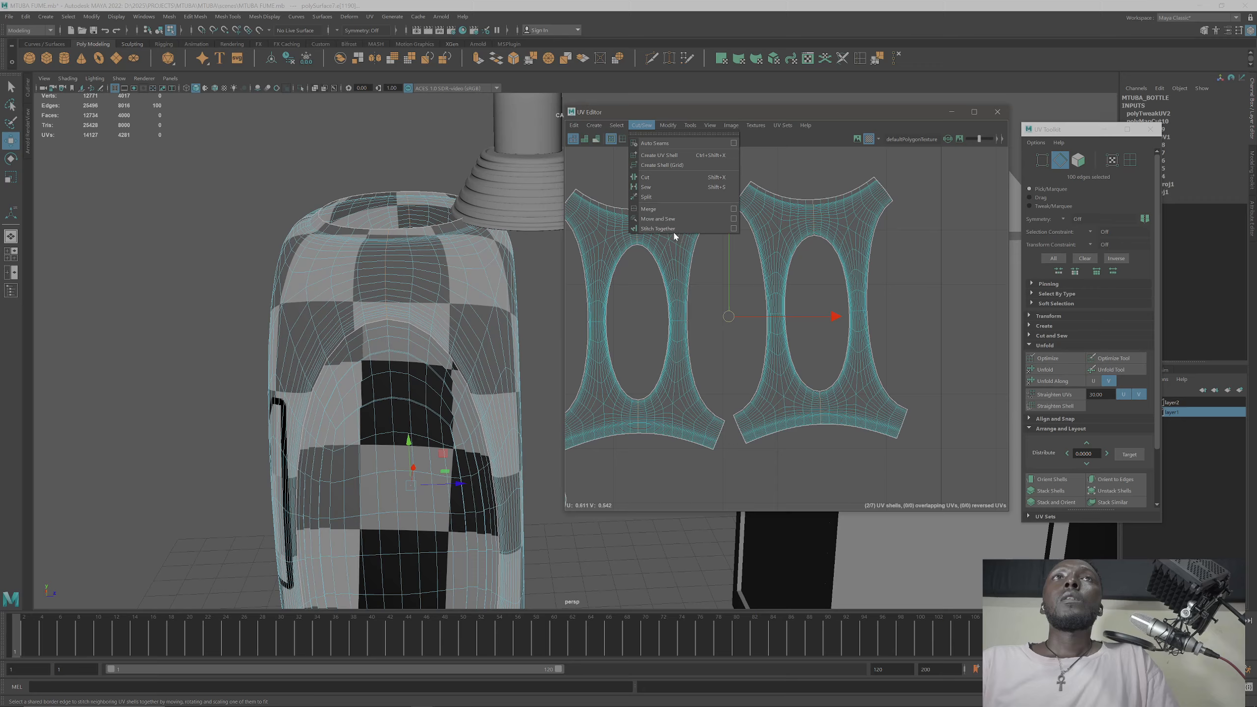
left_click(673, 177)
Step: Select the leftmost of the newly separated frame strips as a whole UV shell and unfold it
middle_click_drag(661, 208, 726, 179, "alt")
right_click(672, 194)
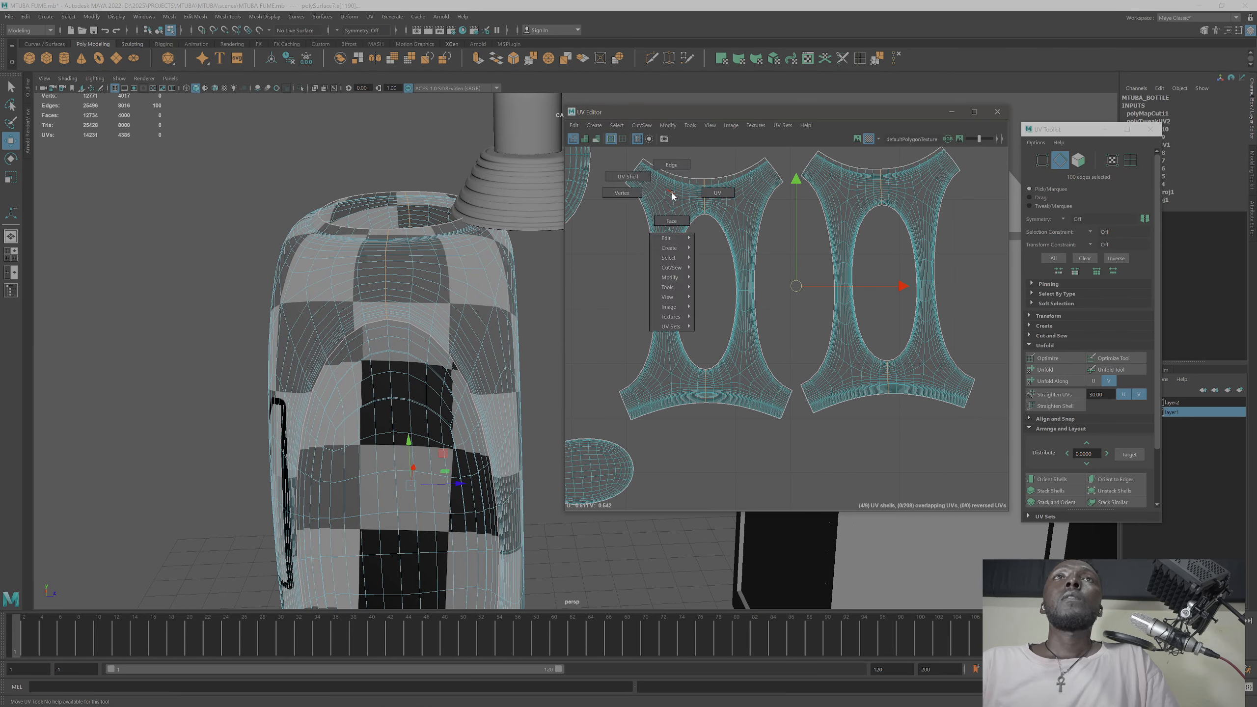
left_click(700, 191)
left_click(688, 196)
right_click(688, 196, "ctrl")
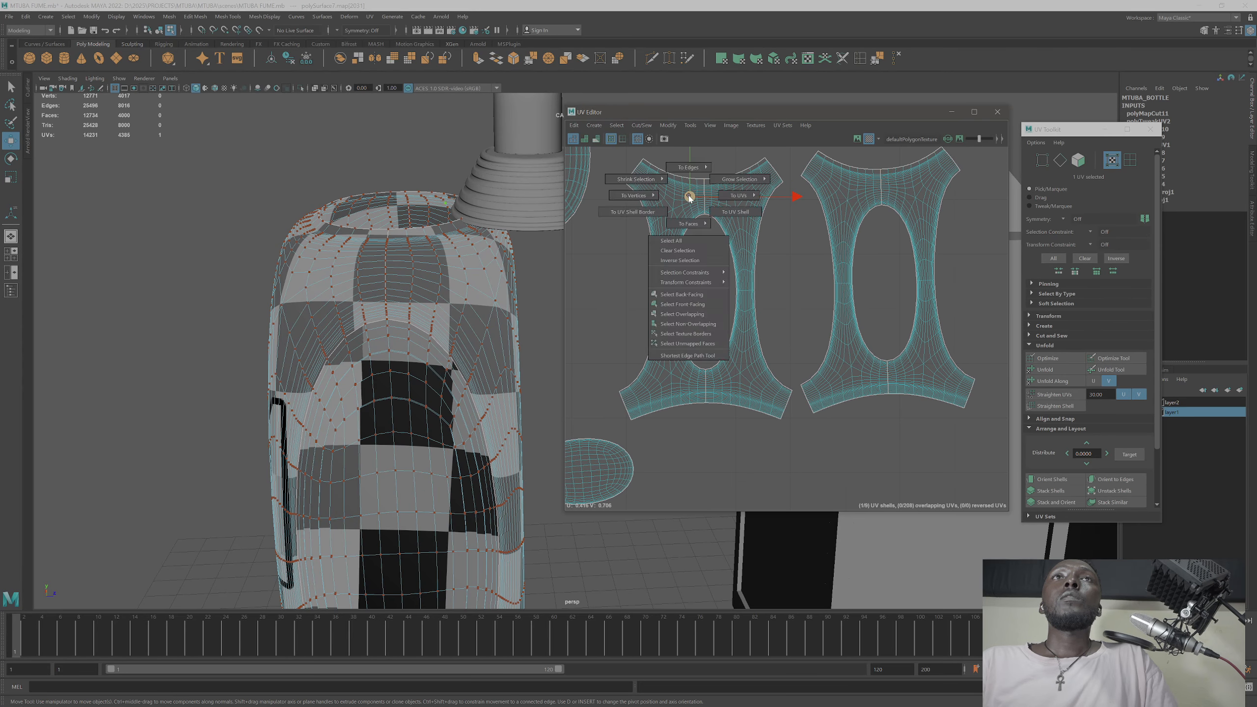
left_click(733, 212)
left_click(1055, 372)
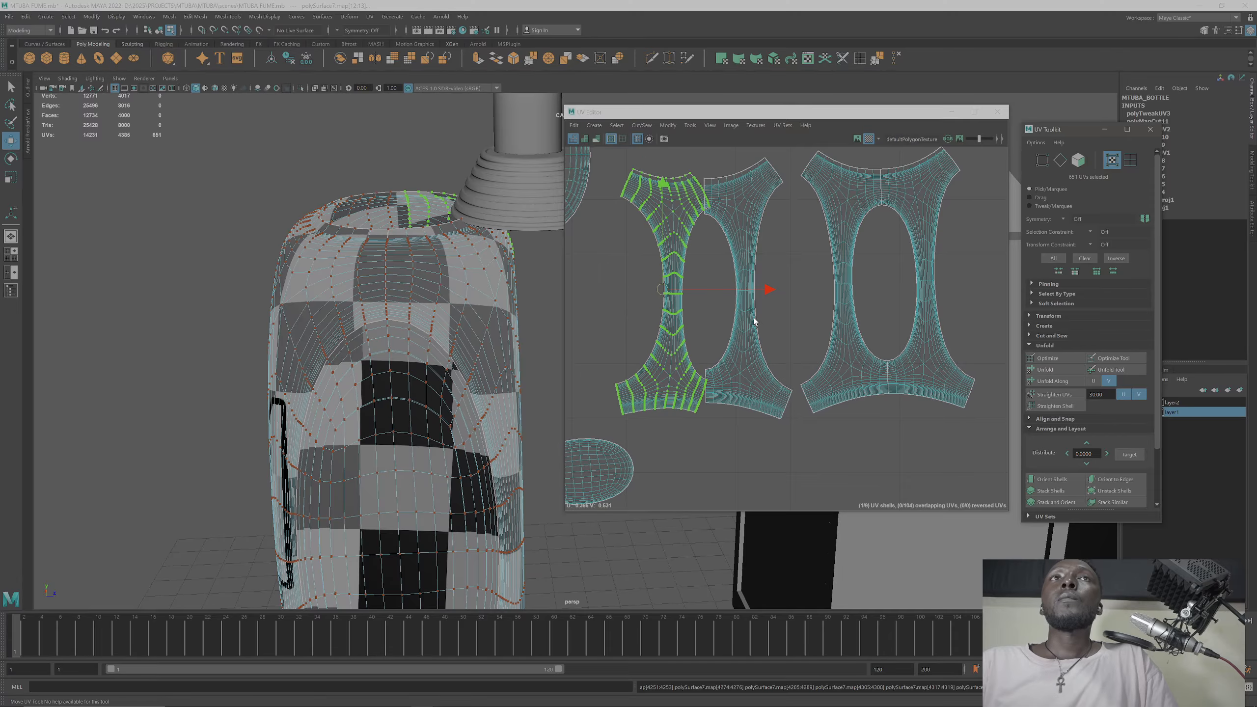
Step: Try unfolding the leftmost strip along U and straightening its UVs with a 30 degree angle, and restore its curved shape with a regular unfold
left_click_drag(502, 314, 324, 327, "alt")
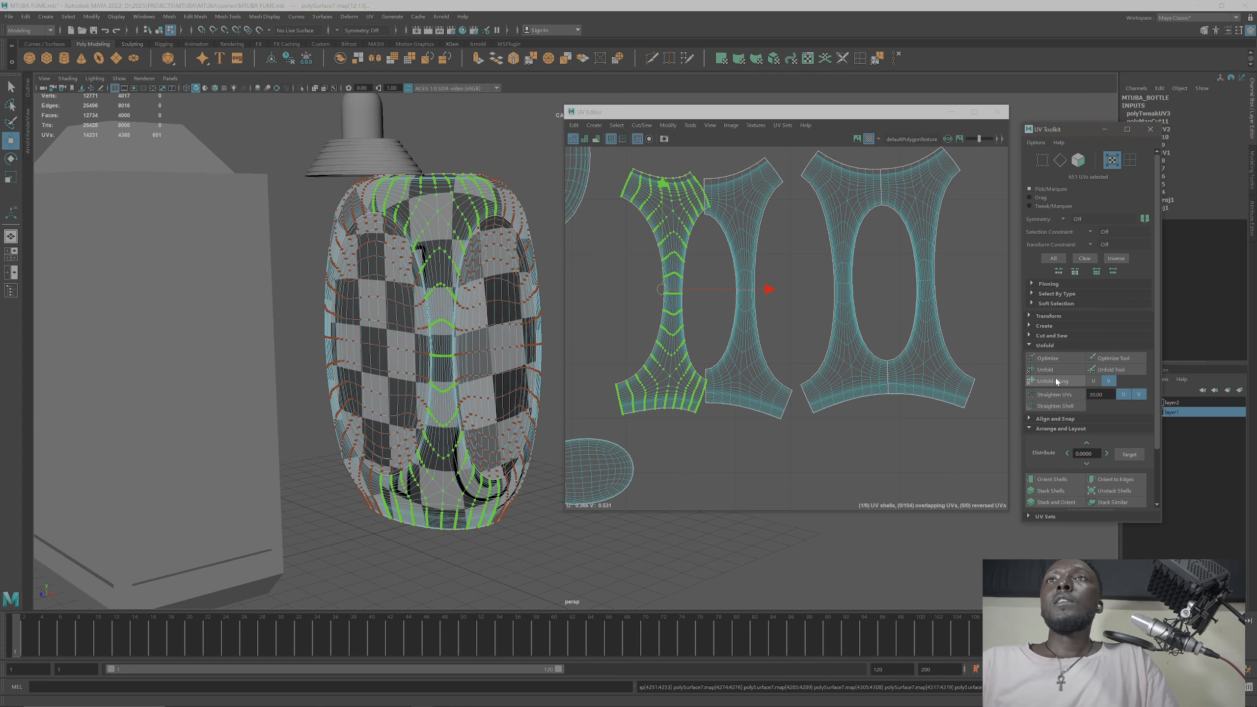
left_click(1093, 380)
left_click(1046, 379)
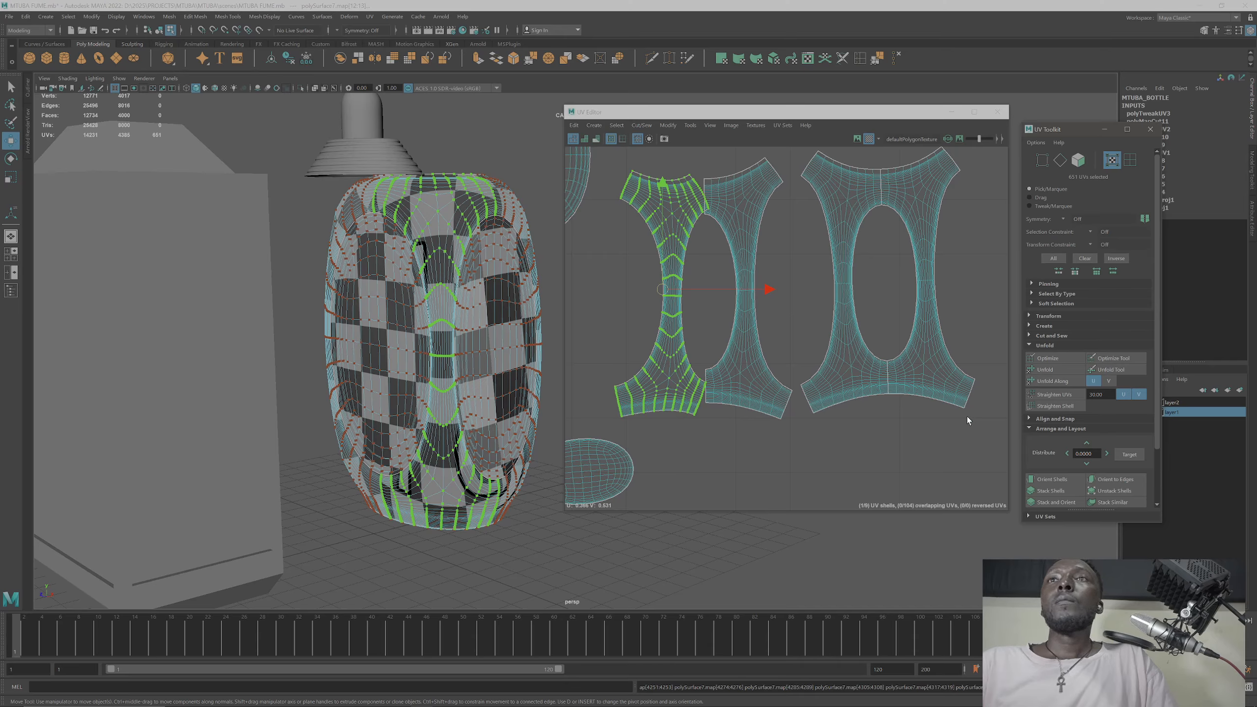
left_click(1071, 394)
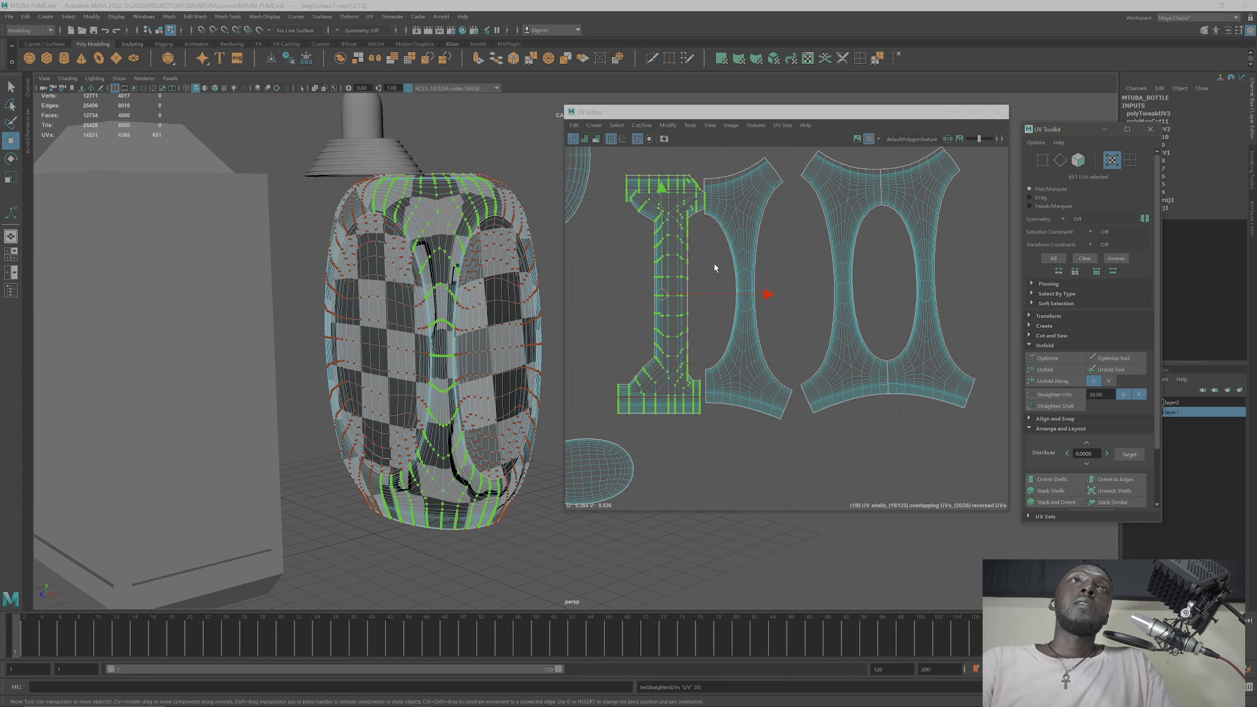
left_click(1045, 369)
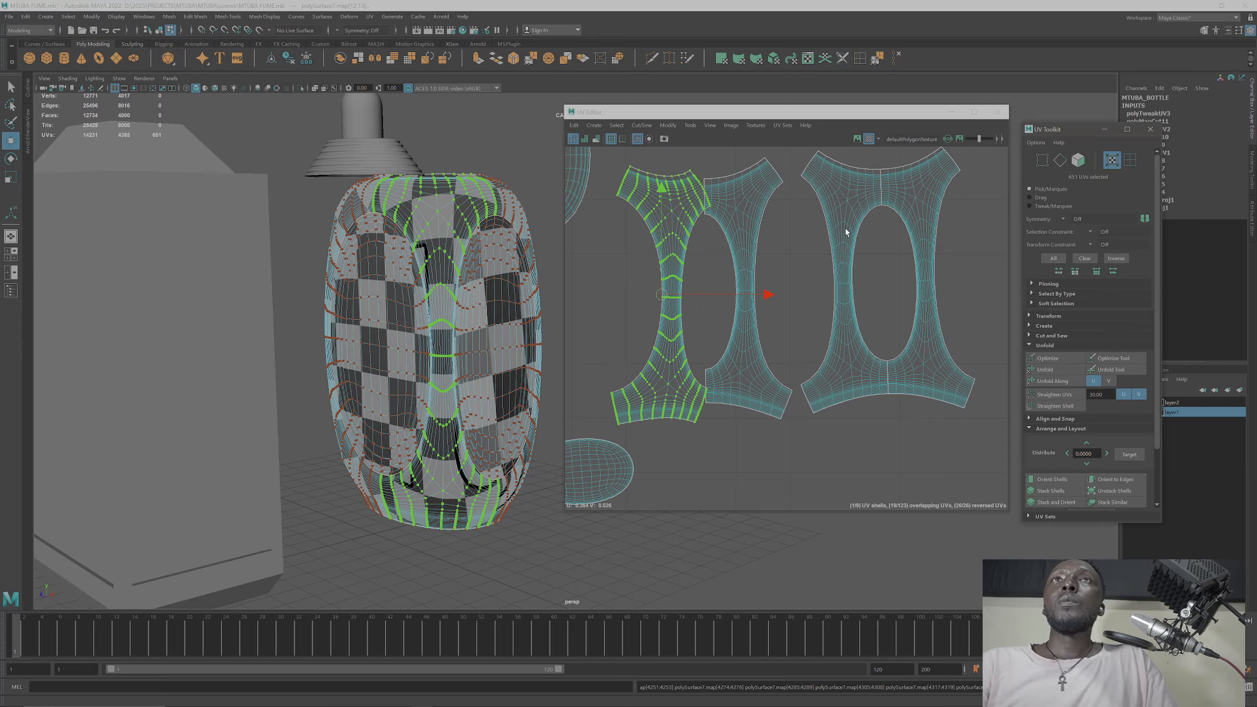
Step: Select the second frame strip from the left as a whole UV shell and unfold it
left_click(847, 202)
left_click(768, 184)
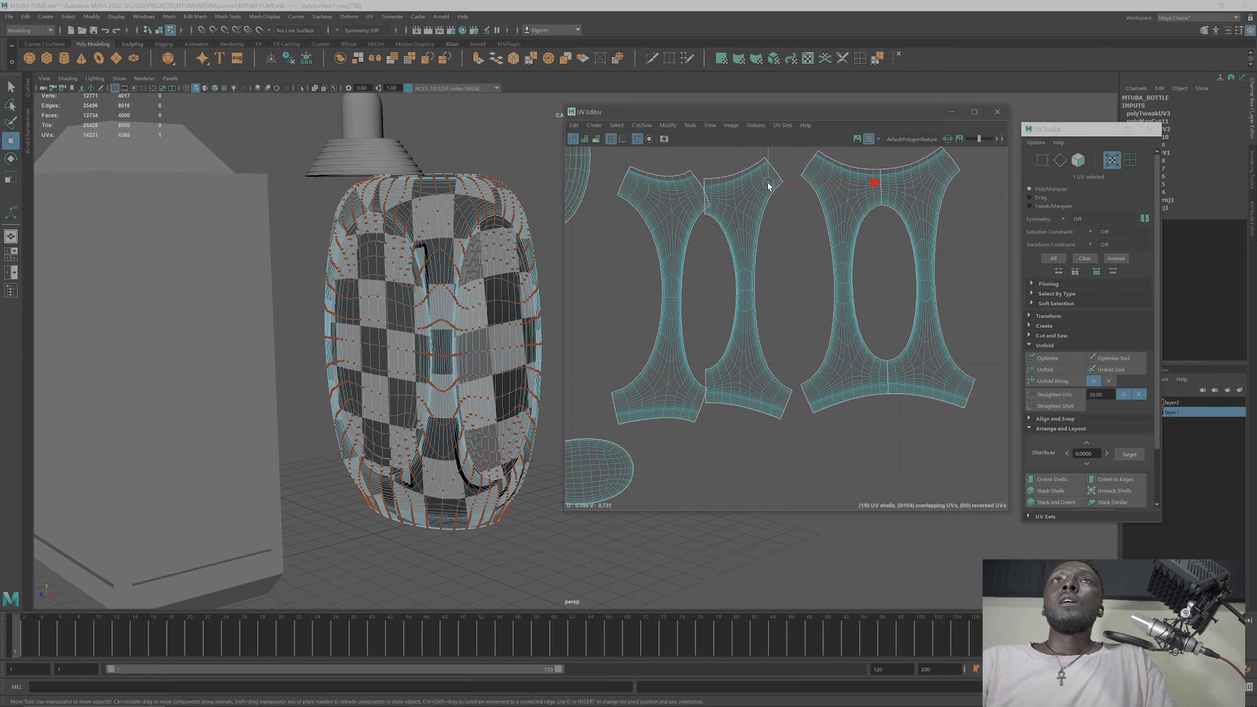
right_click_drag(768, 184, 880, 216, "ctrl")
left_click(1045, 372)
Step: Unfold the two strips cut from the right frame half, one after the other
left_click(856, 194)
left_click(1045, 369)
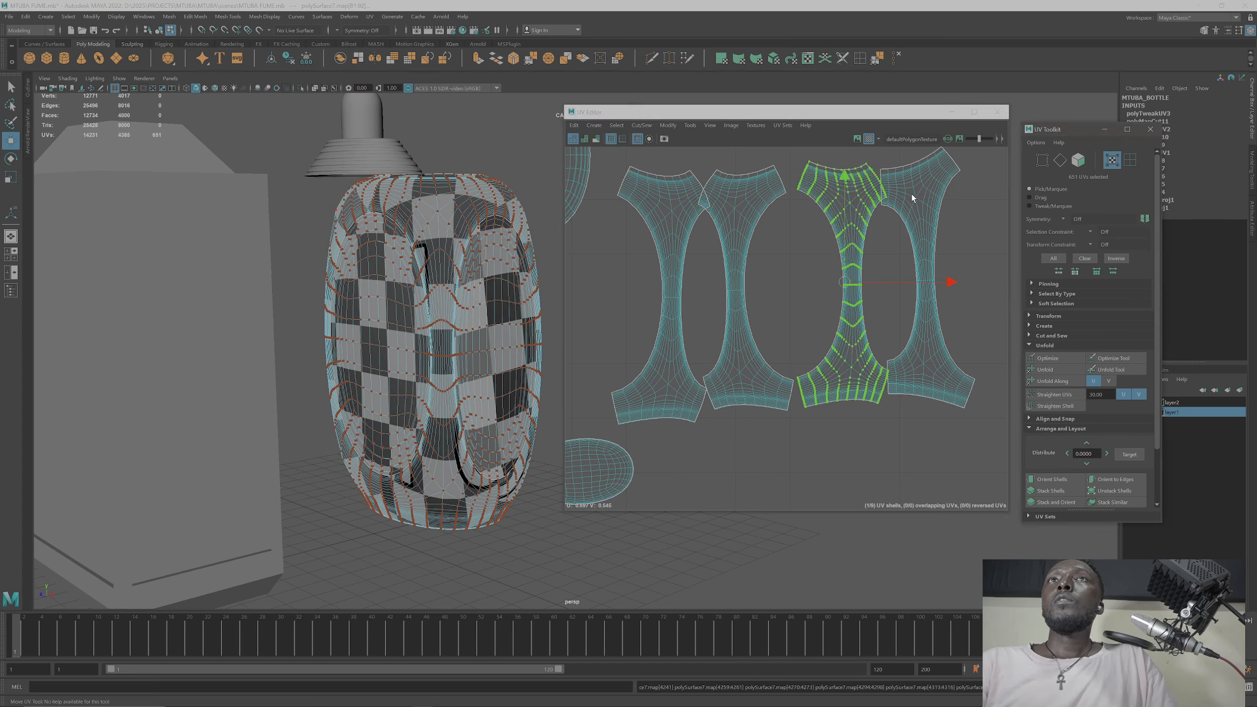
left_click(911, 194)
right_click_drag(915, 197, 954, 220, "ctrl")
left_click(1052, 369)
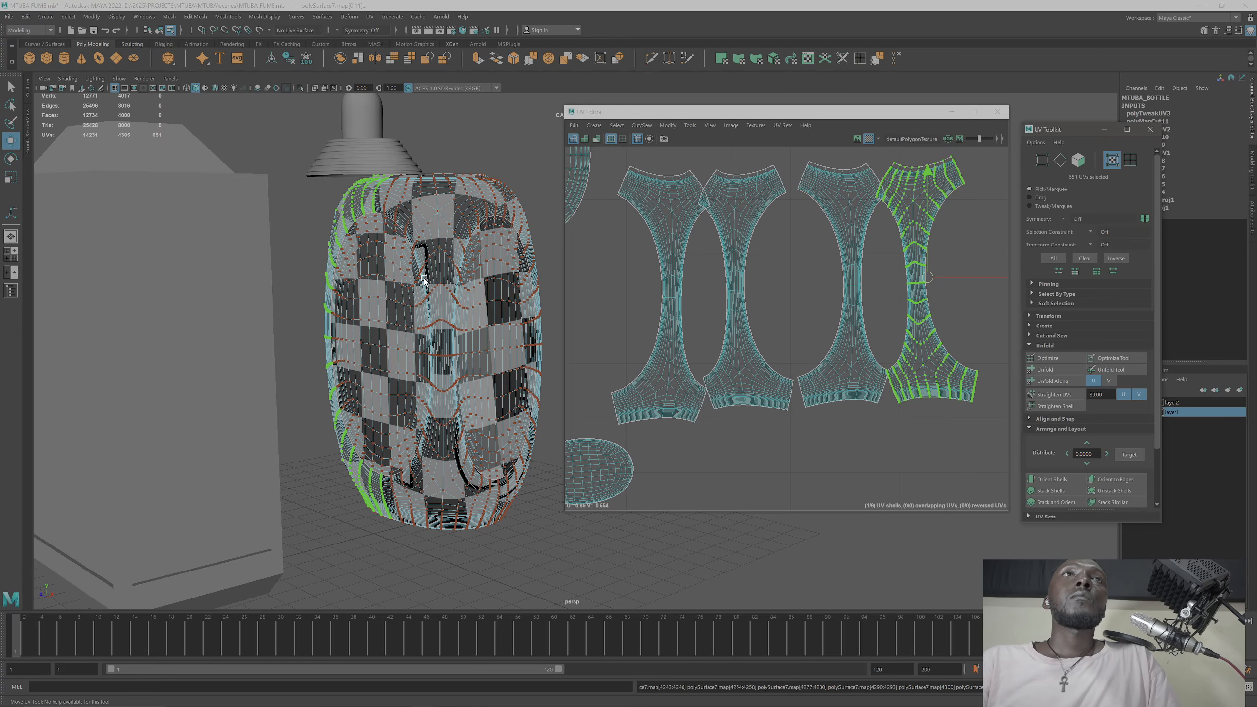
Step: Pick single UVs on the bottle's broad panel to check which oval UV shell it corresponds to
left_click_drag(424, 281, 448, 342, "alt")
scroll(731, 268, "down", 5)
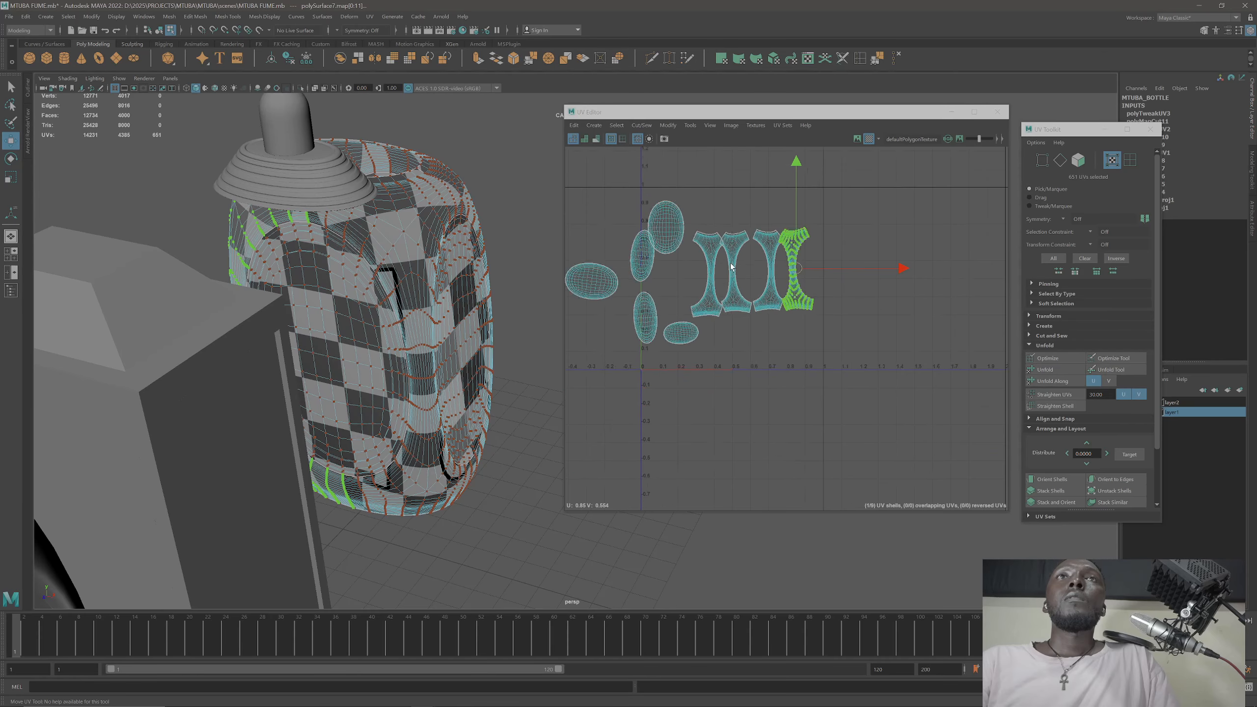
middle_click_drag(661, 259, 785, 220, "alt")
scroll(703, 272, "up", 5)
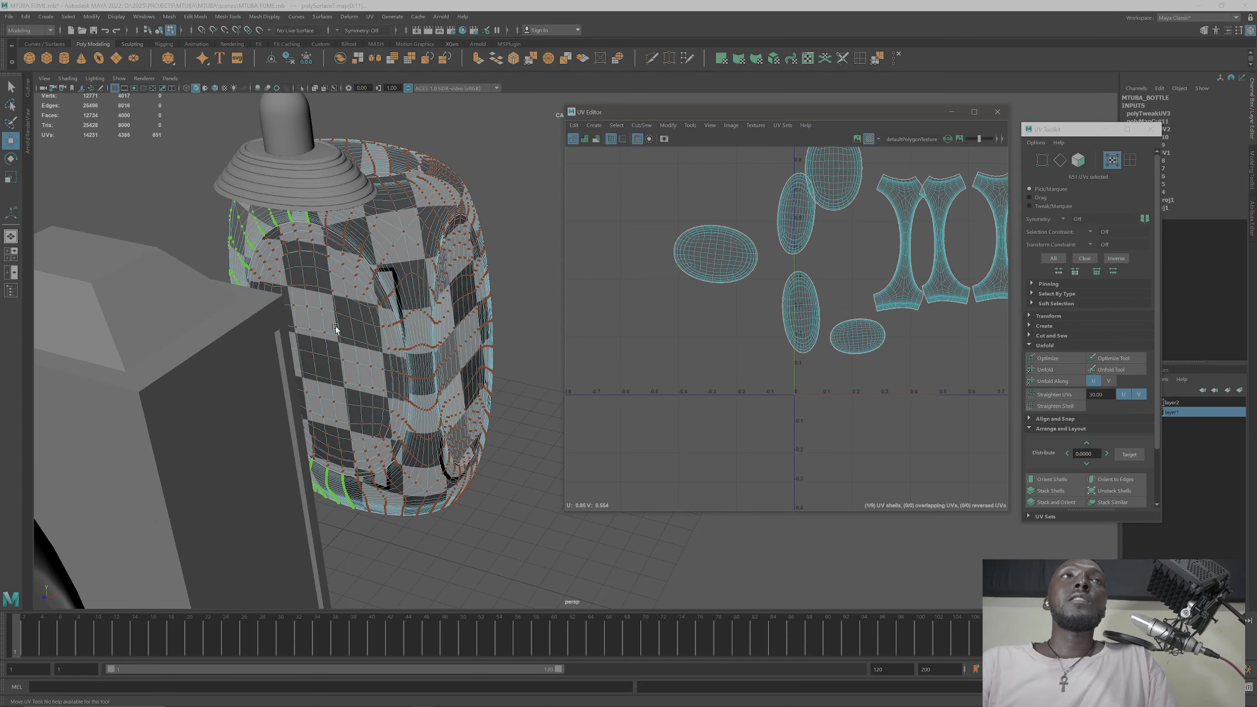
left_click(357, 306)
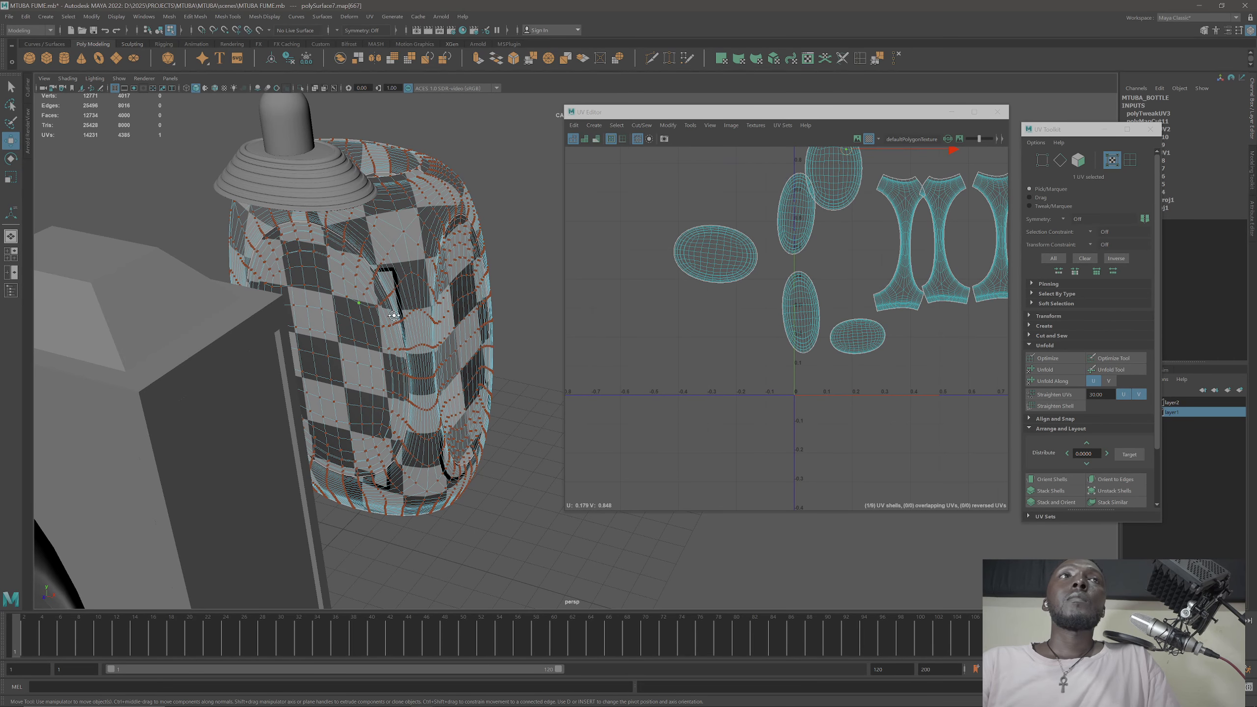
left_click_drag(390, 315, 384, 277, "alt")
scroll(390, 277, "up", 3)
middle_click_drag(390, 297, 398, 259, "alt")
scroll(396, 226, "up", 3)
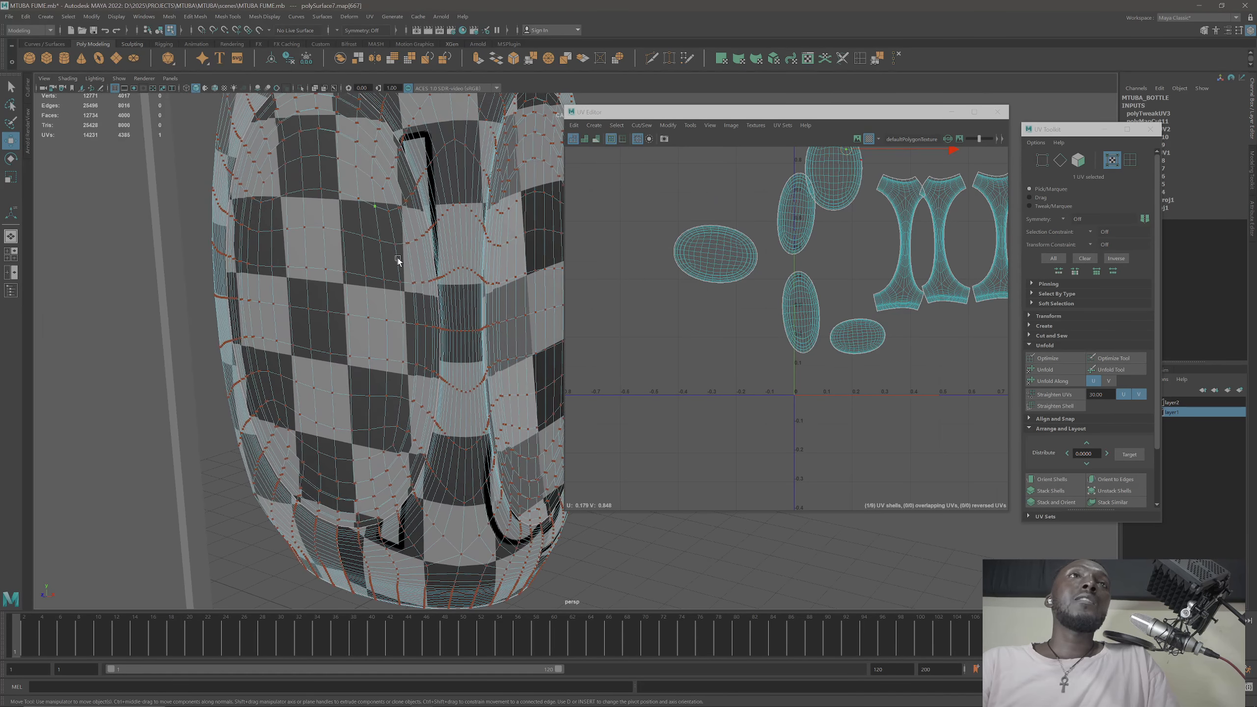
left_click(360, 235)
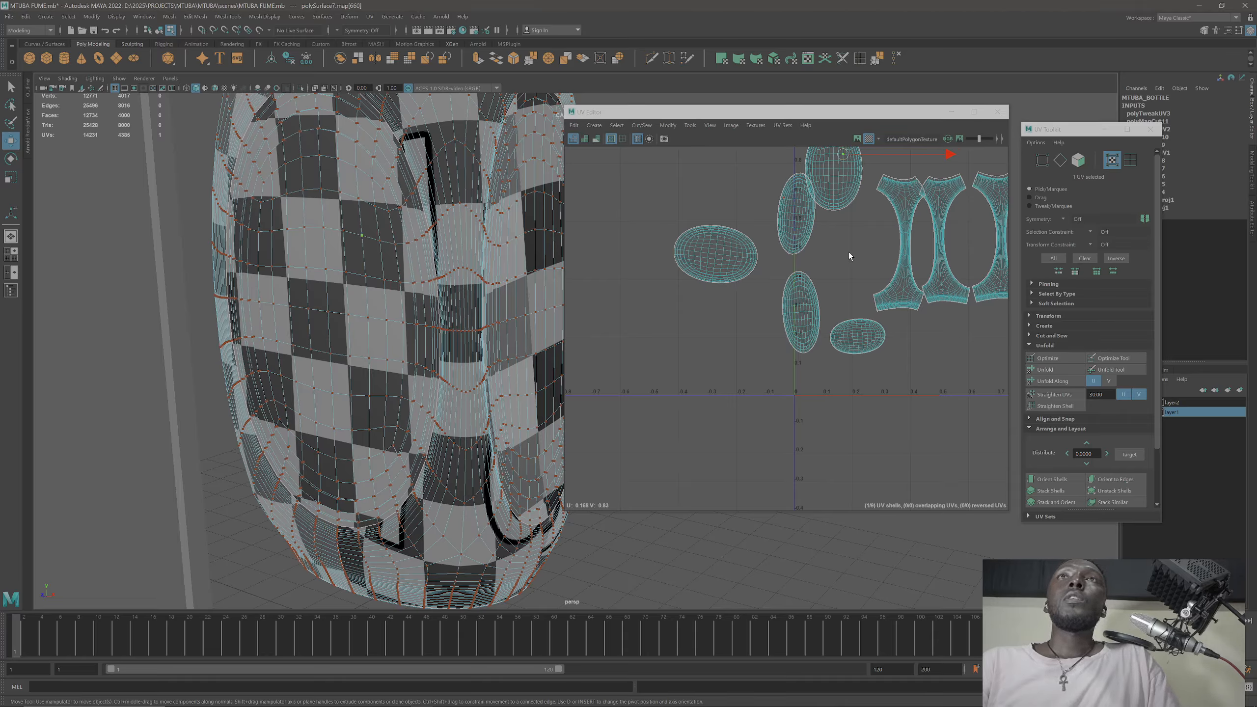
Step: Inspect the adjoining bottle panel and its wide oval UV shell by picking matching UVs on both
middle_click_drag(848, 251, 767, 292, "alt")
left_click_drag(381, 279, 218, 340, "alt")
right_click_drag(374, 330, 234, 297, "alt")
mouse_move(353, 312)
left_mouse_down("alt")
mouse_move(320, 311)
mouse_move(514, 303)
mouse_move(152, 292)
left_mouse_up("alt")
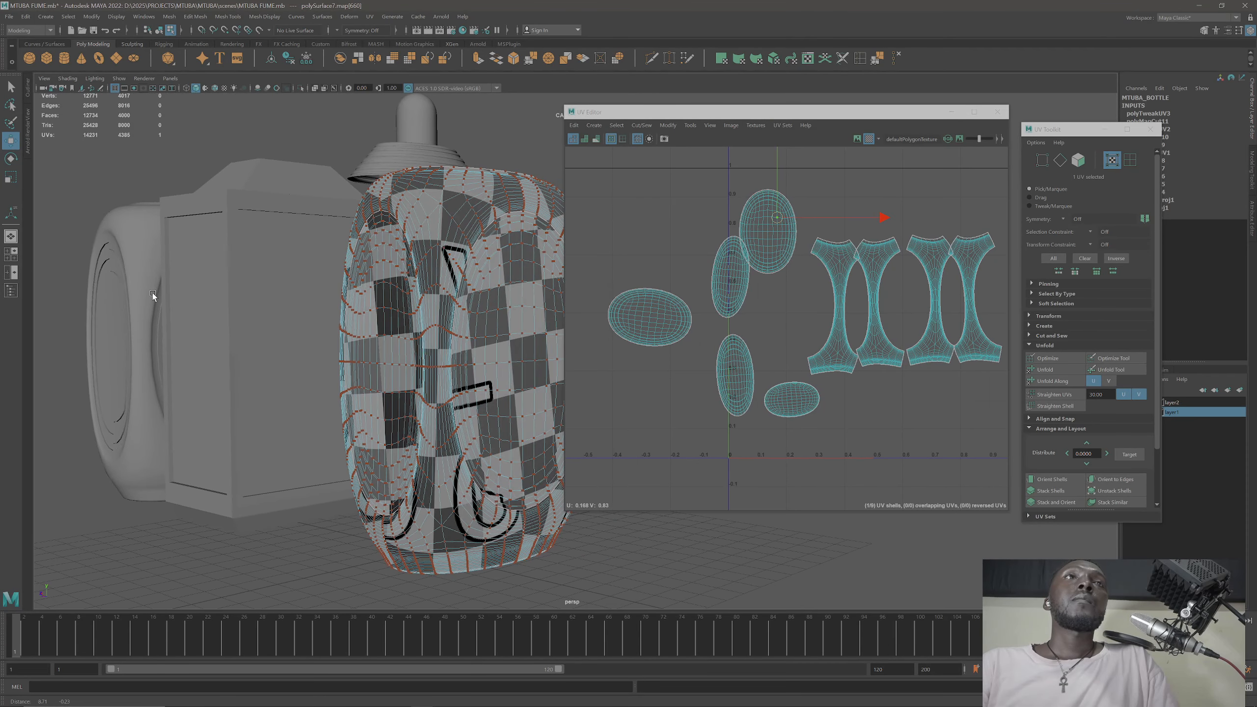
left_click(510, 307)
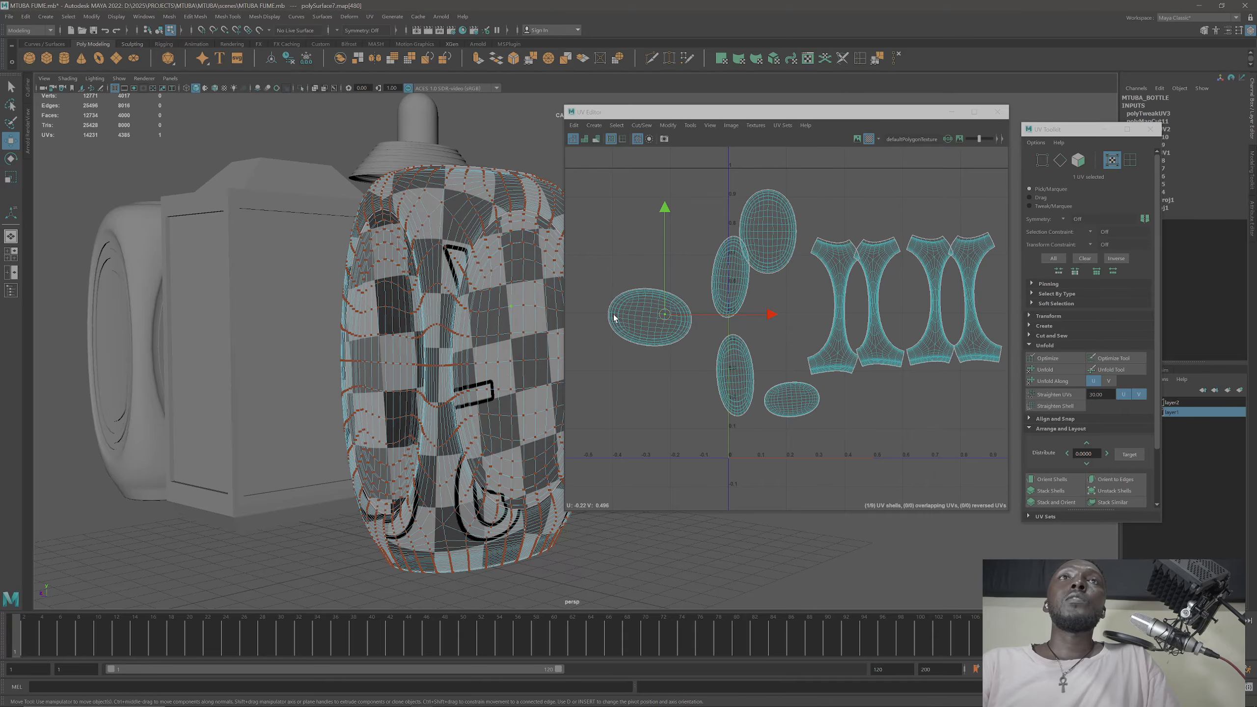
left_click(635, 312)
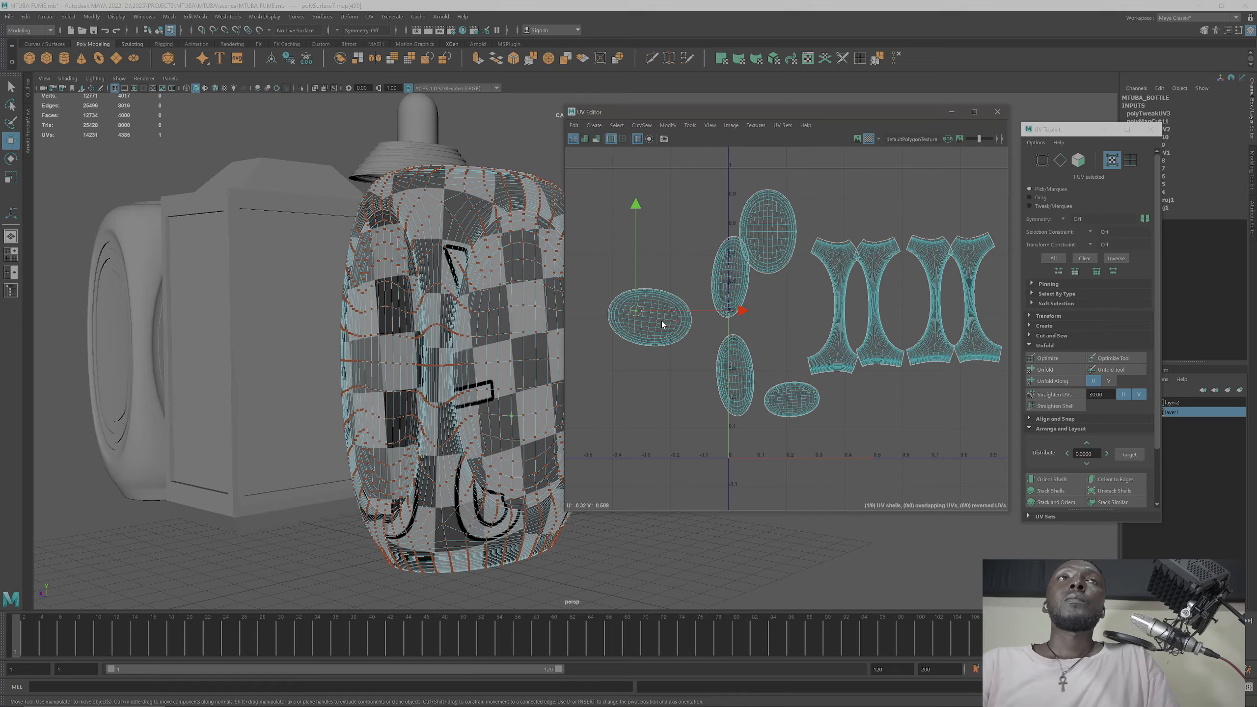
middle_click_drag(662, 320, 713, 299, "alt")
scroll(617, 322, "down", 3)
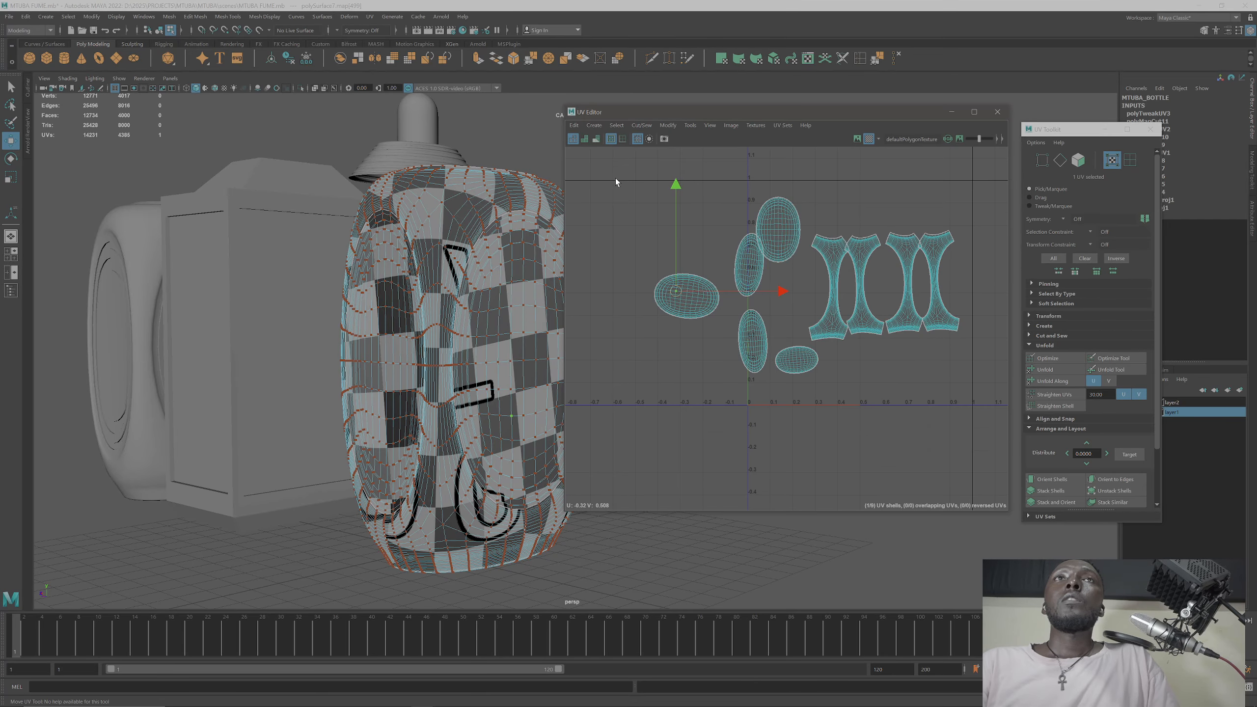
Step: Select all of the bottle's UVs and automatically lay out the shells in the UV tile
left_click_drag(1010, 436, 1008, 436)
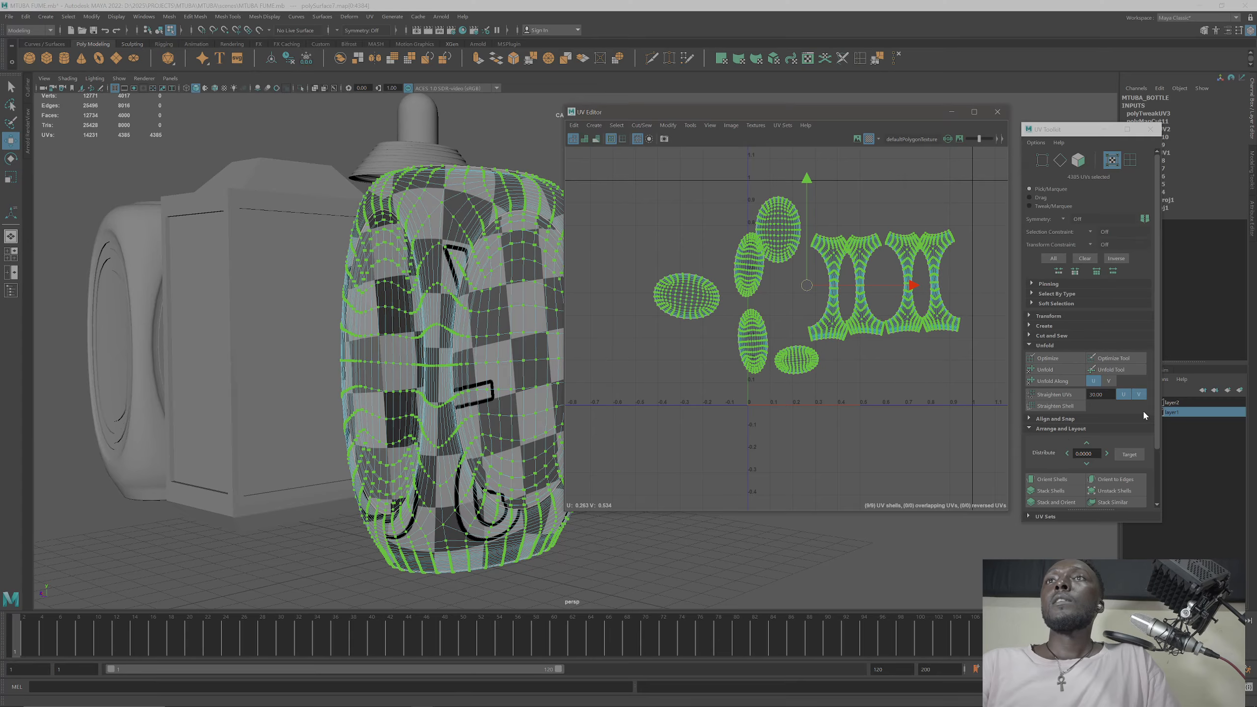
scroll(1068, 418, "down", 3)
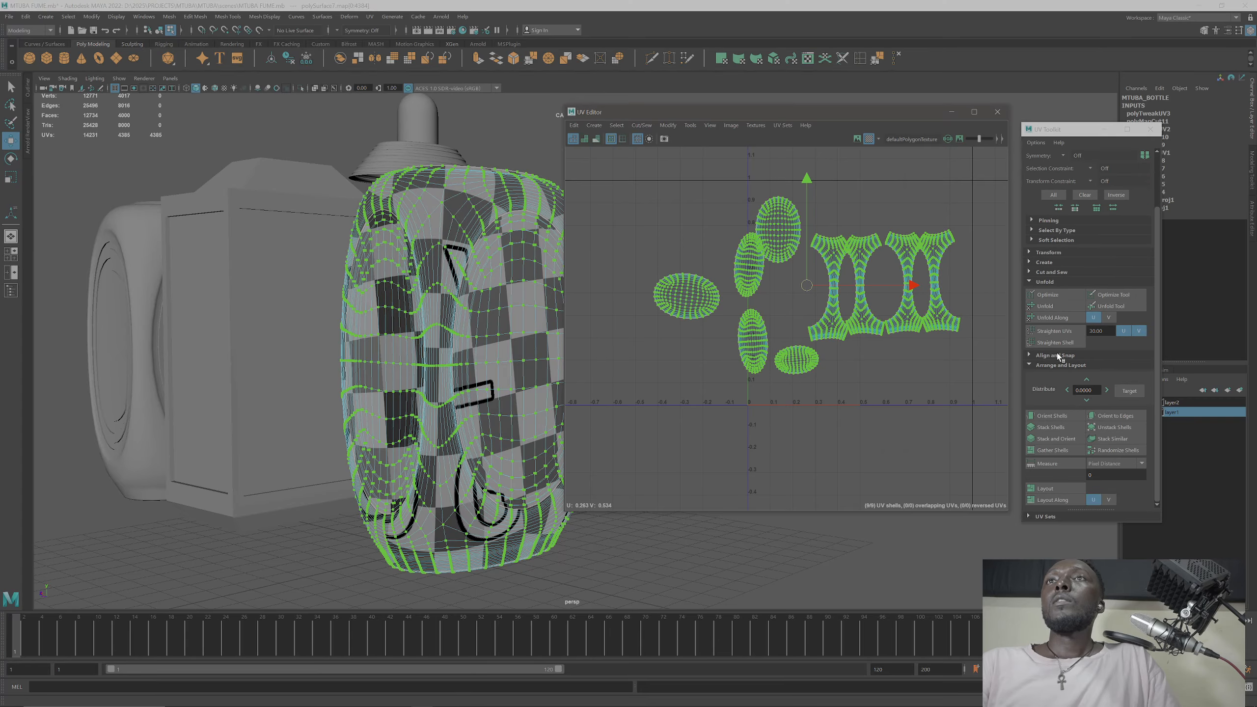
left_click(1030, 355)
scroll(1033, 392, "down", 7)
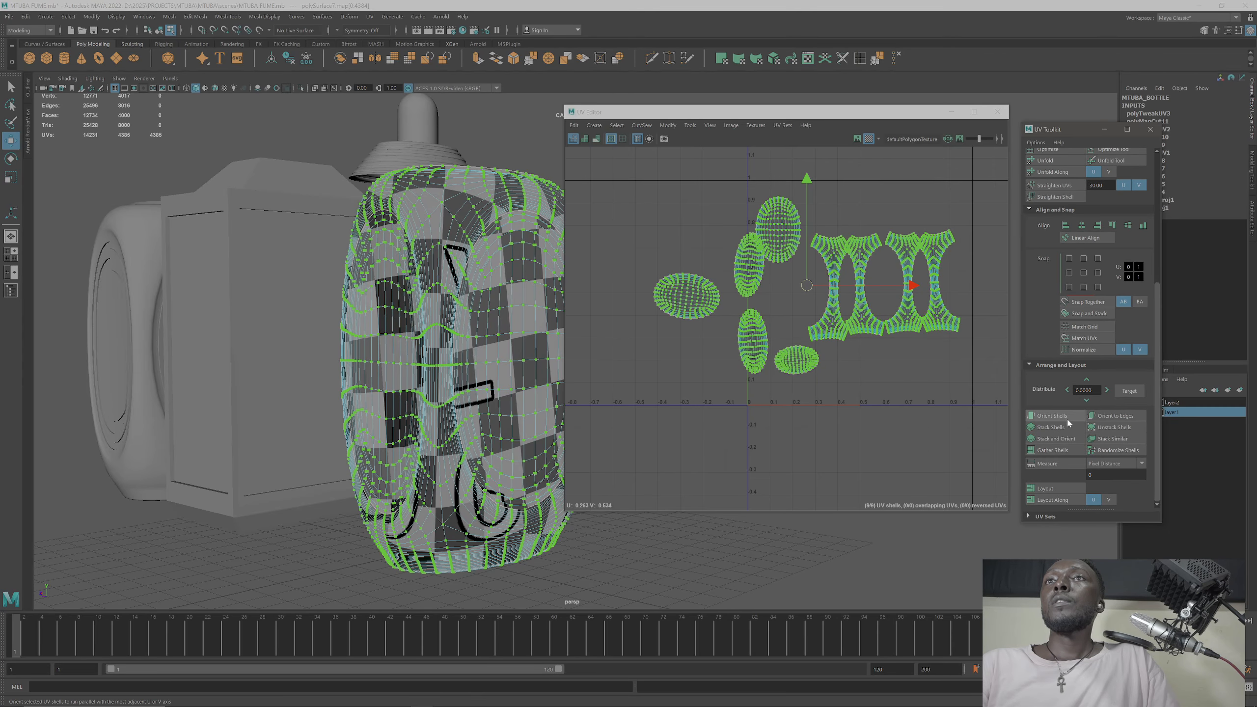
left_click(1045, 488)
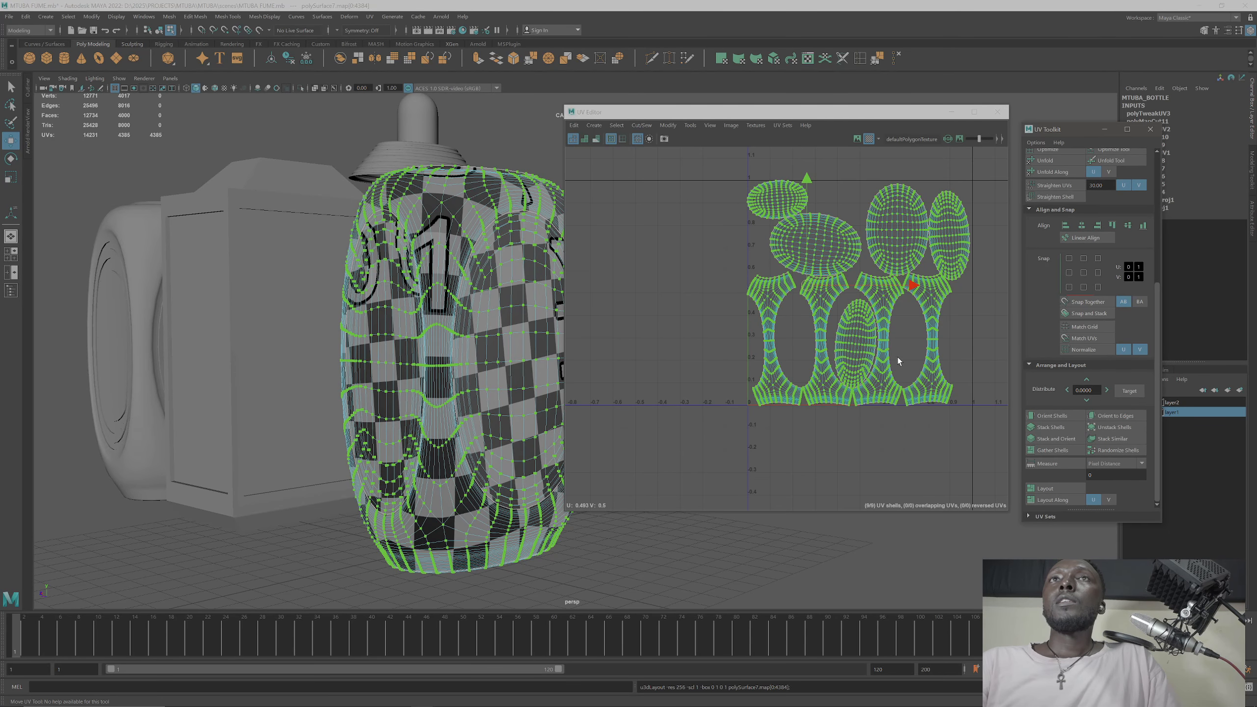
left_click_drag(447, 308, 358, 372, "alt")
left_click(545, 401)
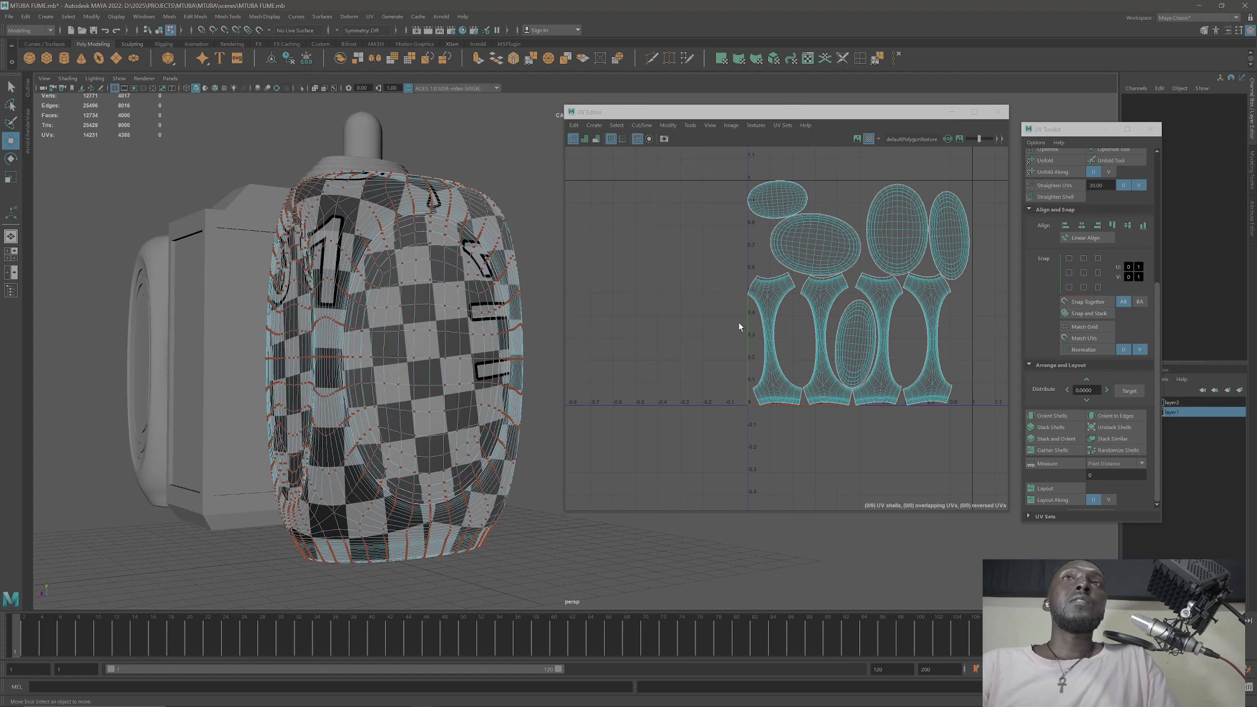
Step: Select the broad panel's wide oval UV shell and rotate it upright so the checker pattern runs straight on the bottle
scroll(893, 292, "up", 6)
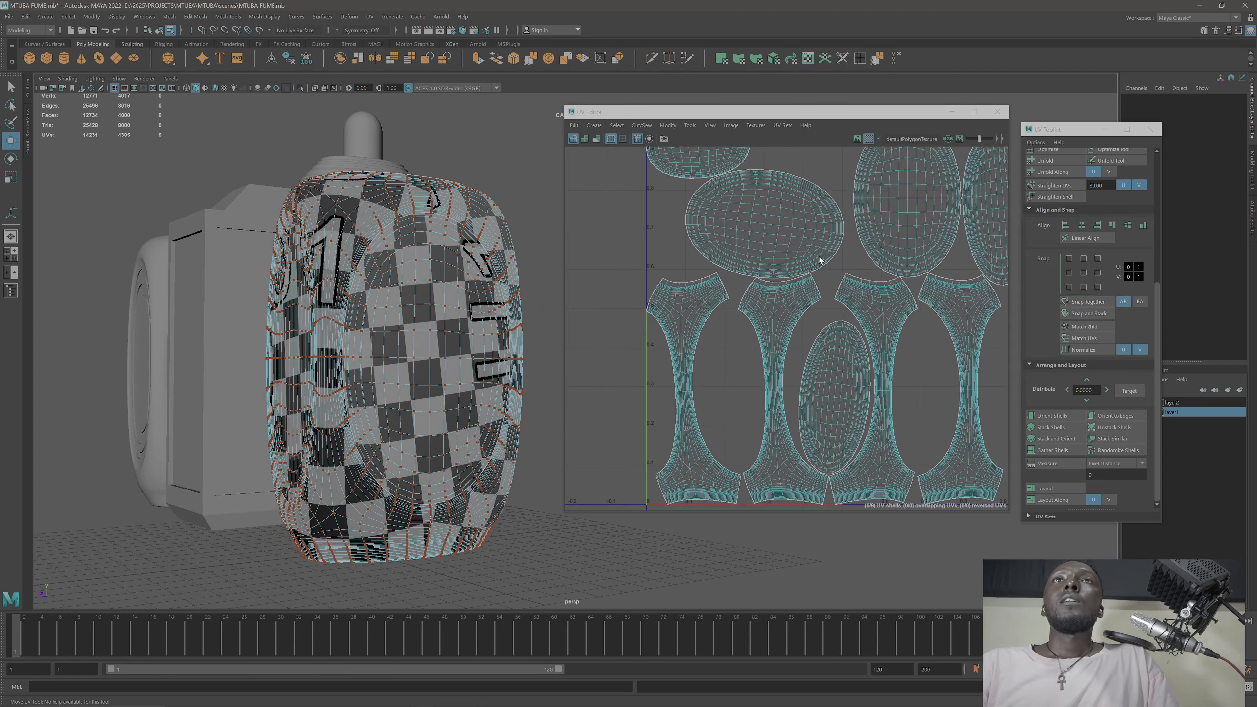
left_click(771, 280)
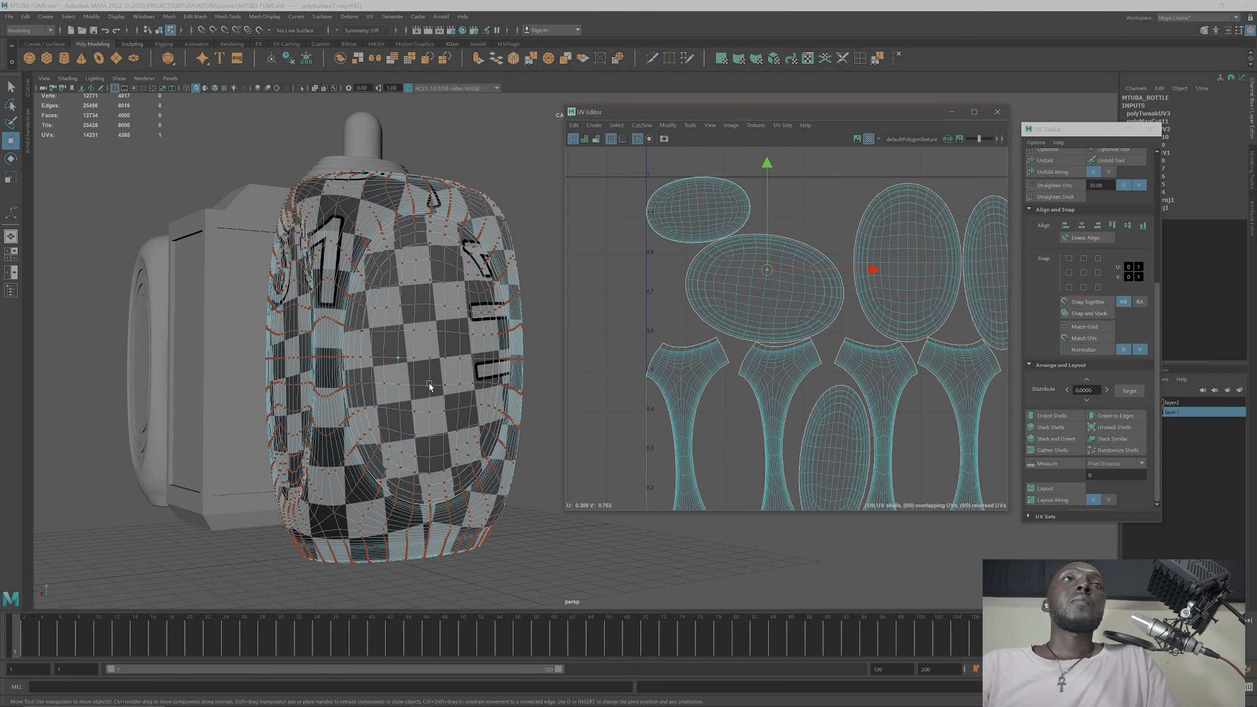
right_click_drag(771, 268, 798, 286)
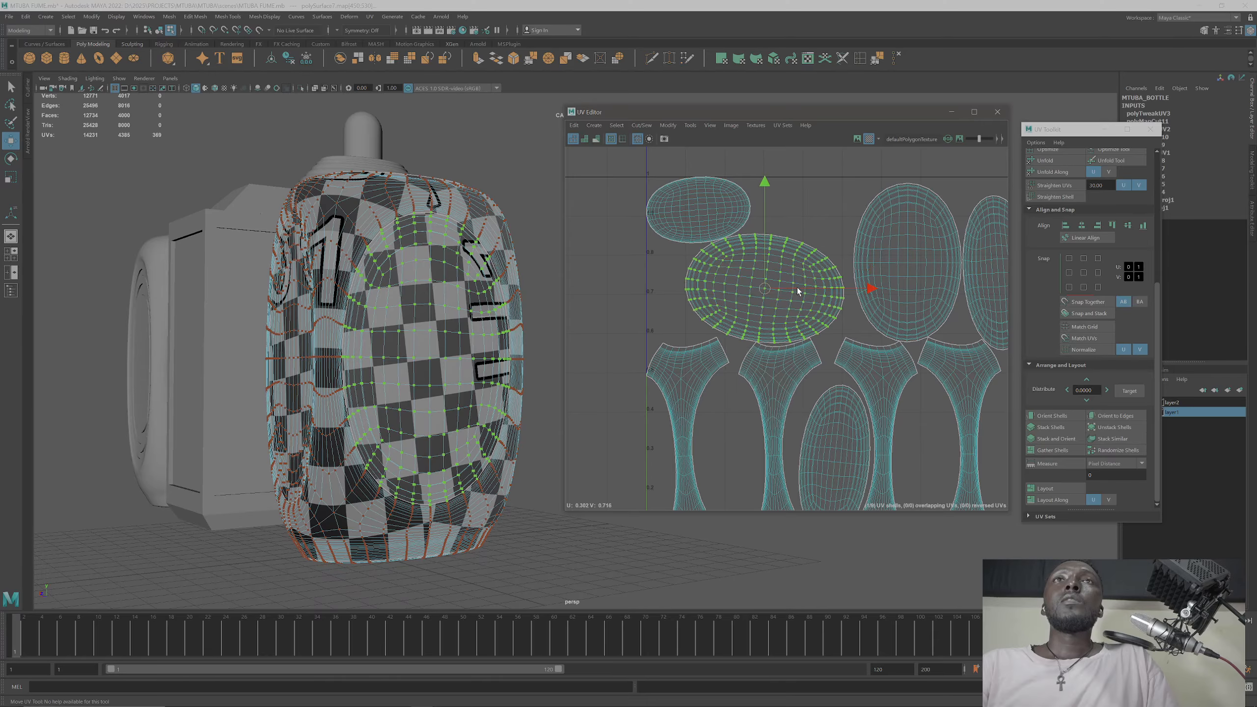
key("e")
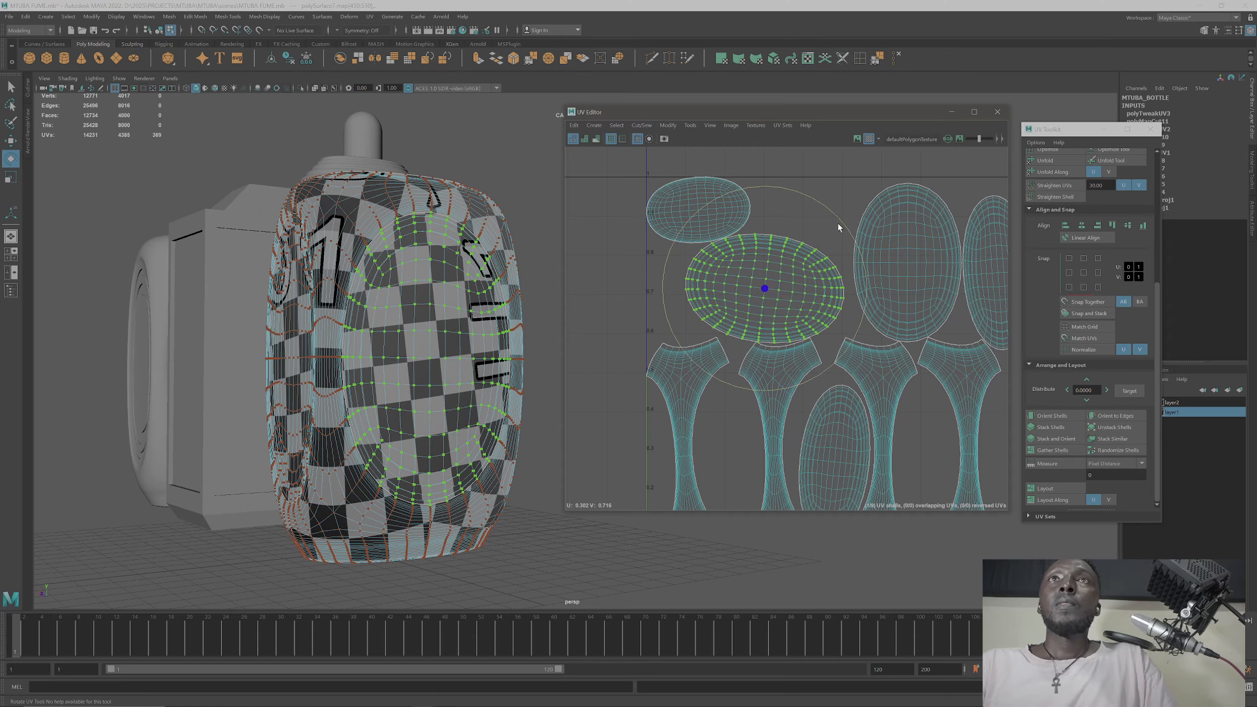
left_click_drag(838, 220, 711, 240)
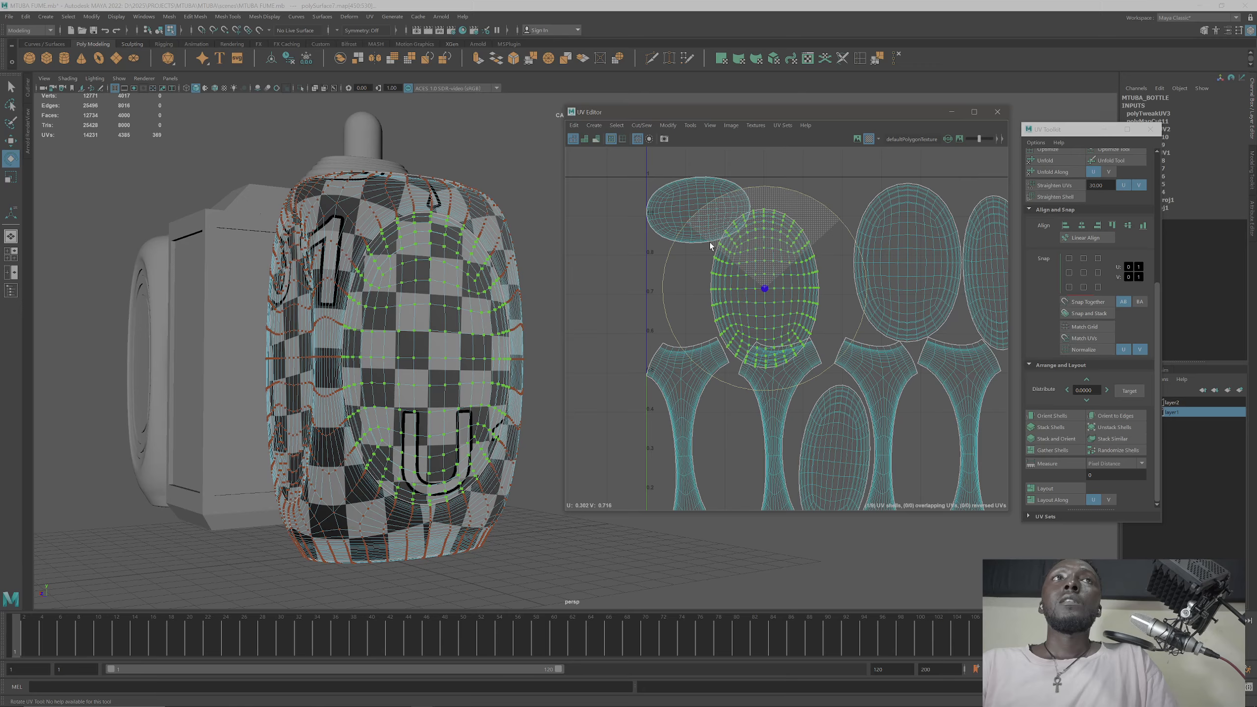
left_click_drag(709, 242, 710, 241)
Step: Unfold the rotated oval shell and set the Unfold Along direction to V
middle_click_drag(838, 321, 731, 297, "alt")
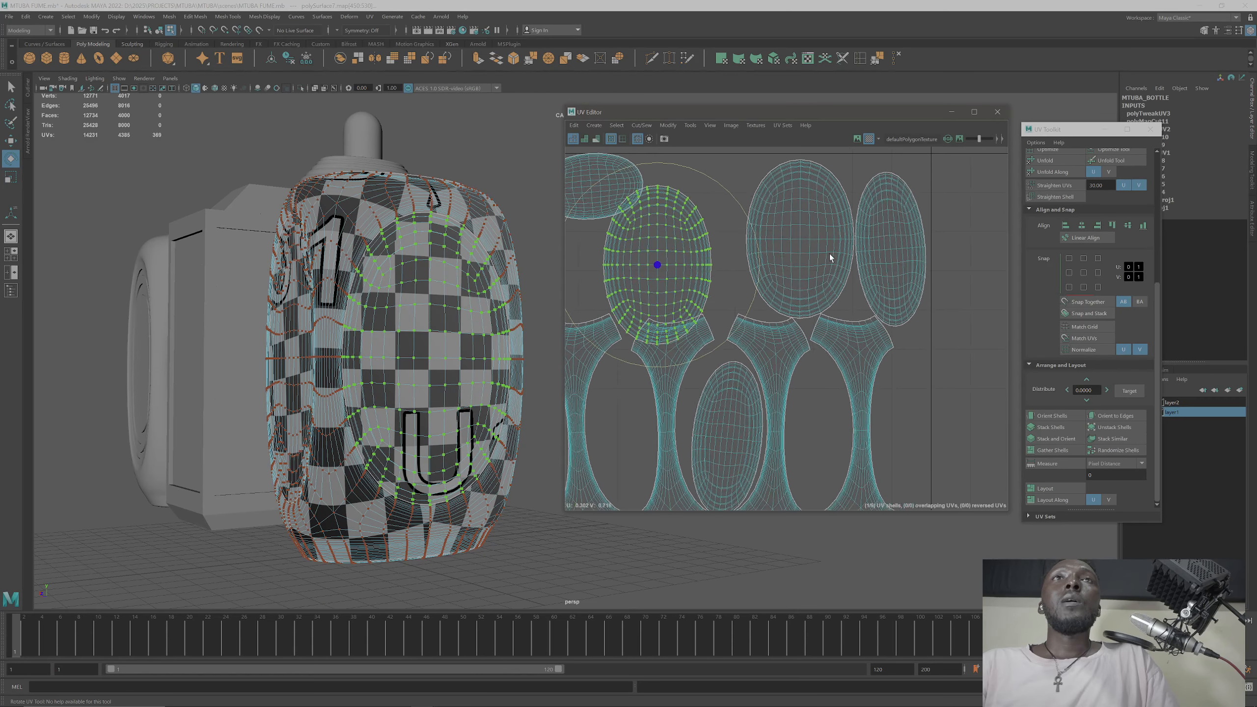
scroll(1031, 285, "up", 5)
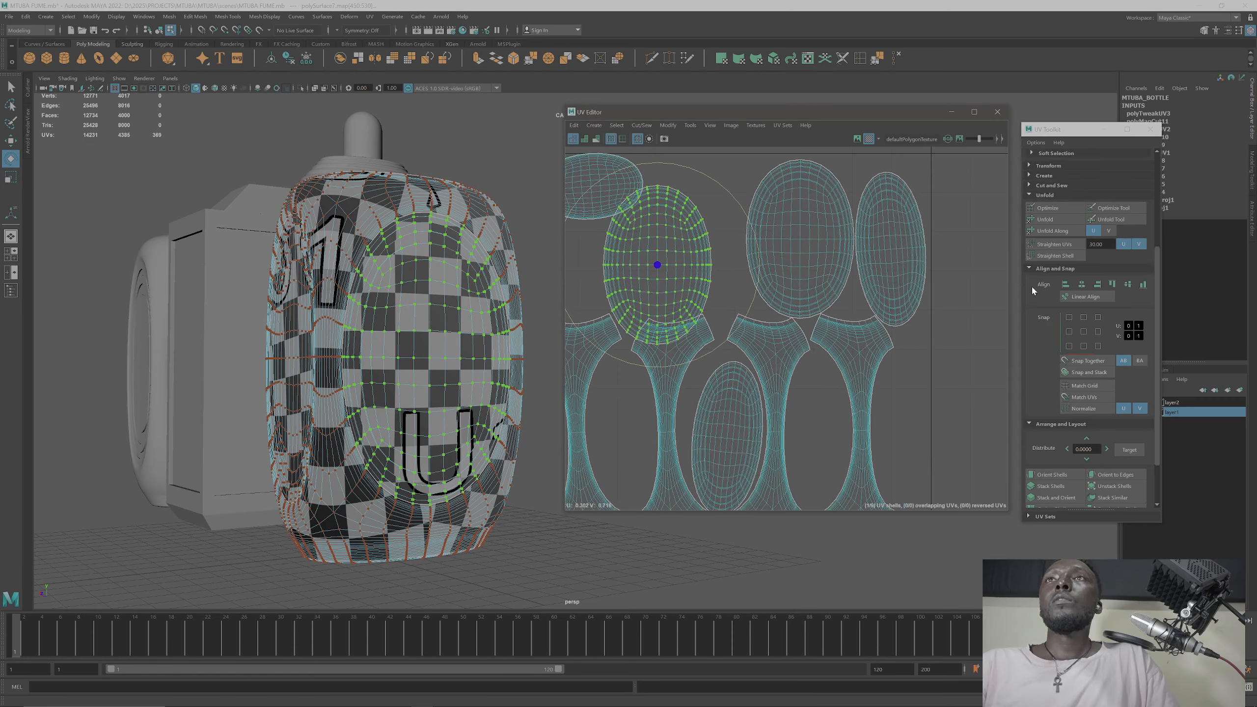
left_click(1045, 279)
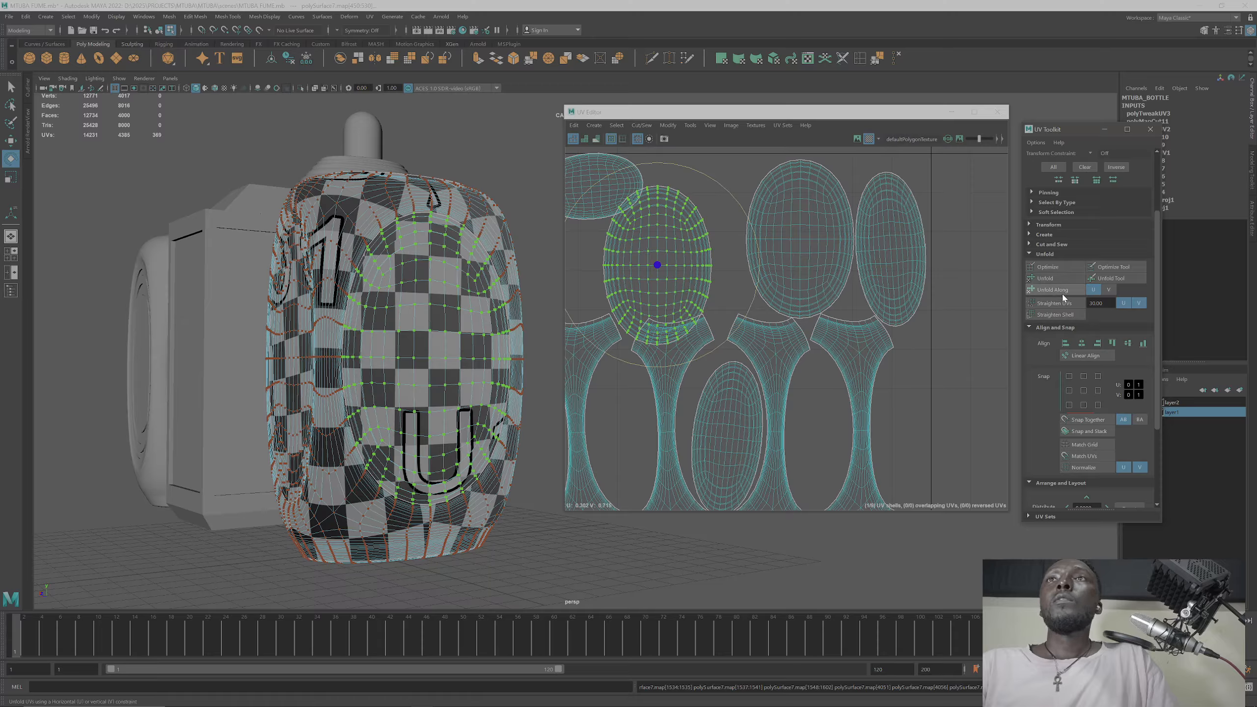
left_click(1108, 289)
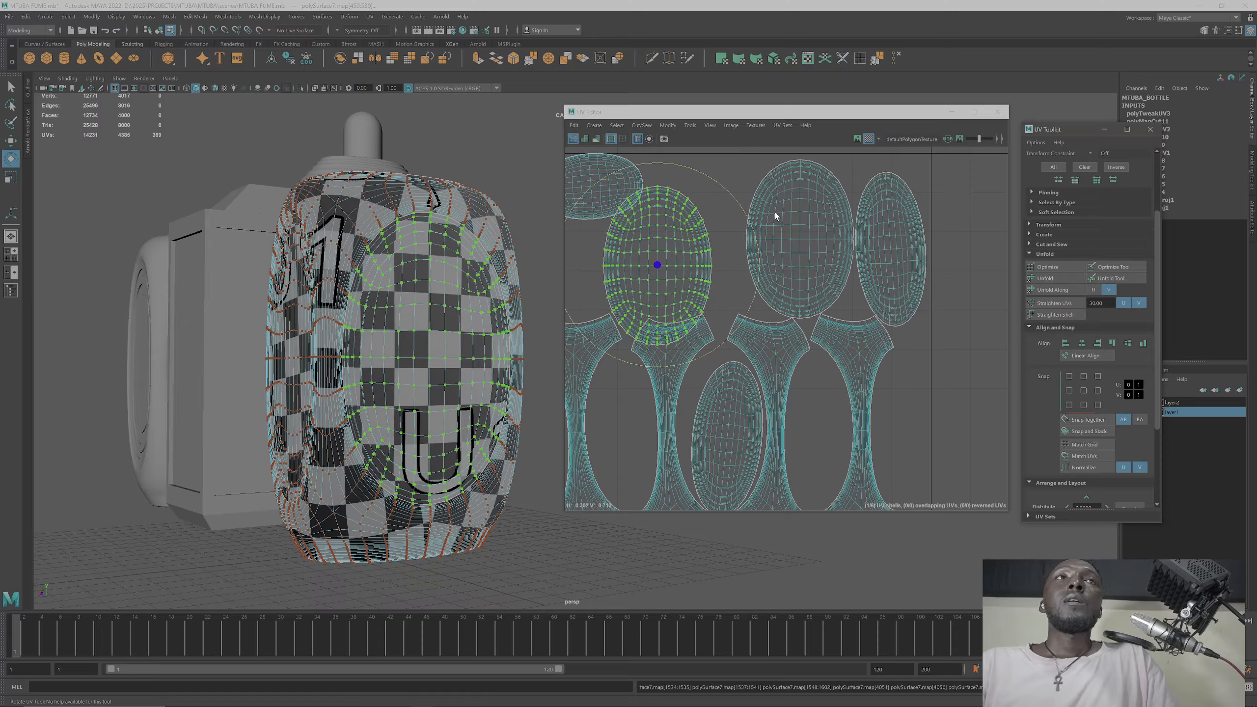
Step: Select the opposite broad panel's upright oval shell and move it down and left, closer to the rotated oval
left_click(785, 220)
right_click_drag(786, 221, 806, 238)
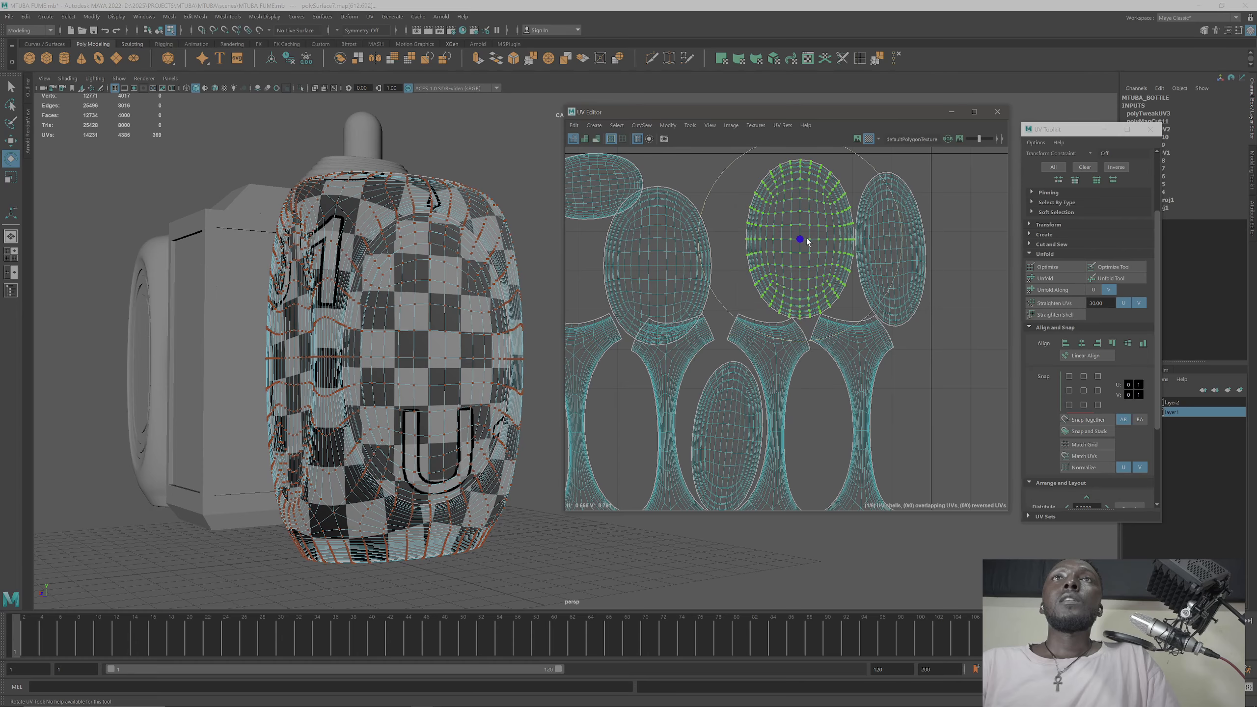
mouse_move(346, 316)
left_mouse_down("alt")
mouse_move(333, 333)
mouse_move(356, 331)
mouse_move(336, 331)
left_mouse_up("alt")
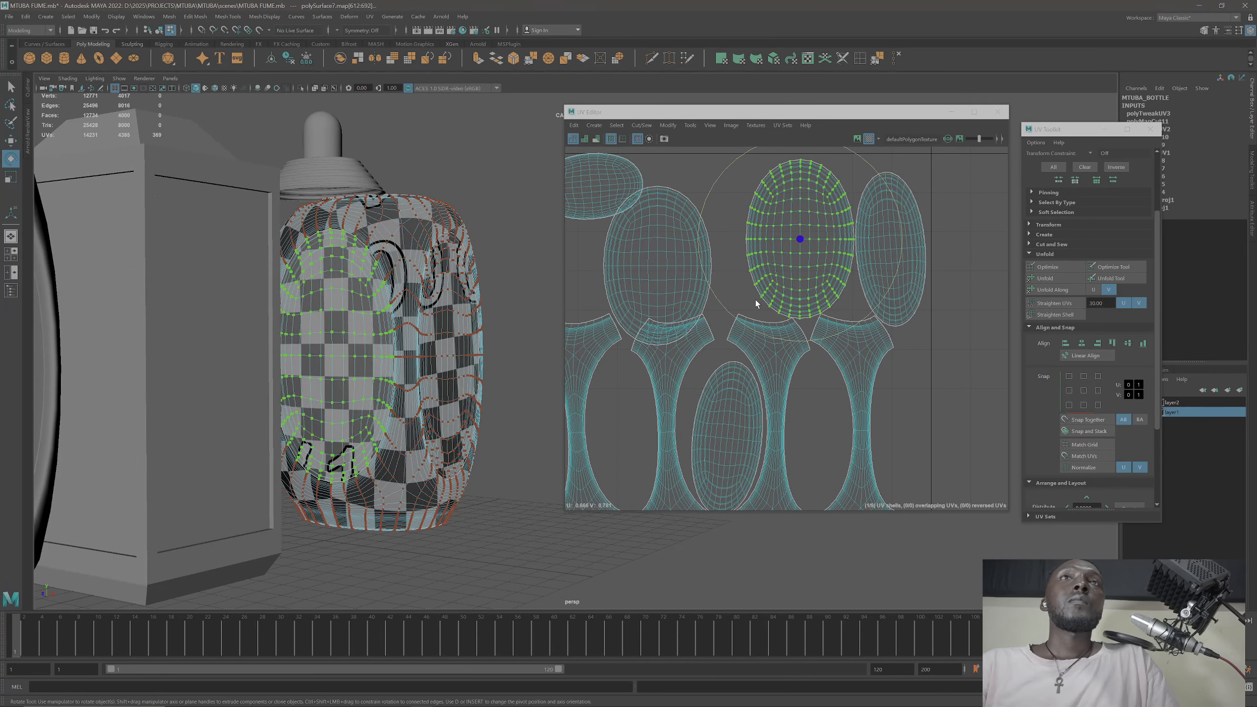
left_click(796, 254)
key("w")
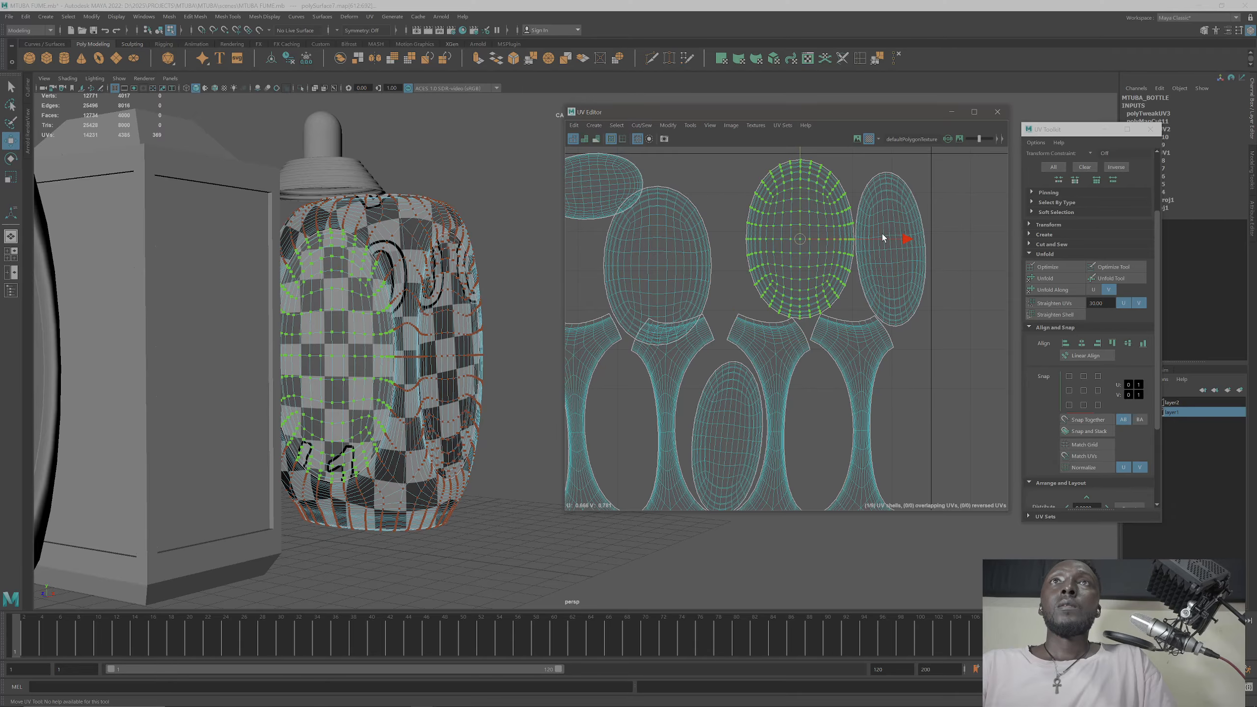
left_click_drag(882, 233, 881, 242)
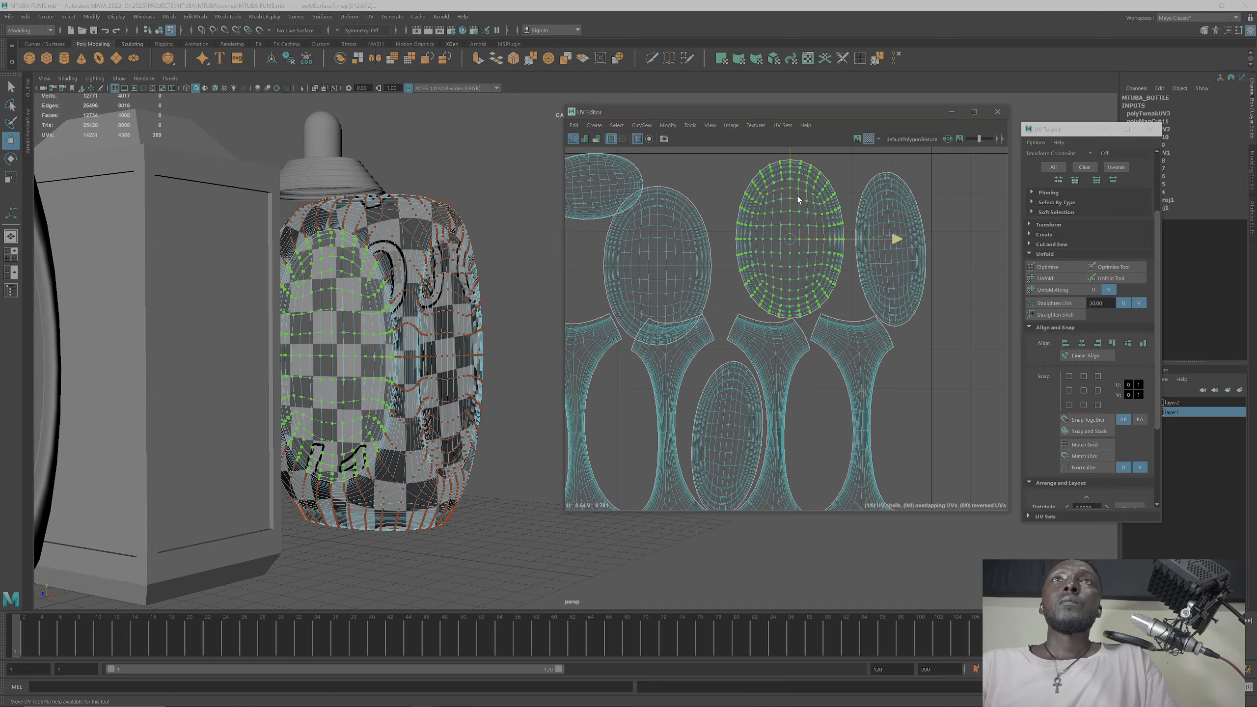
left_click_drag(790, 186, 794, 219)
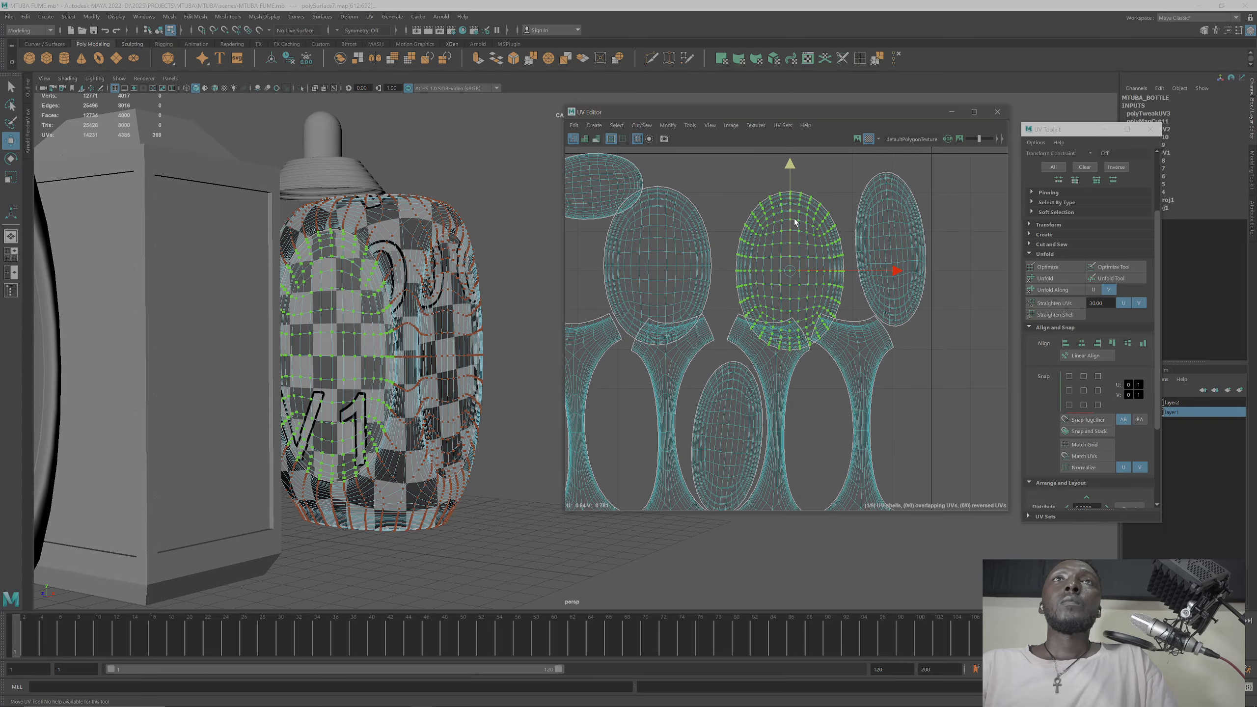
left_click_drag(893, 270, 875, 271)
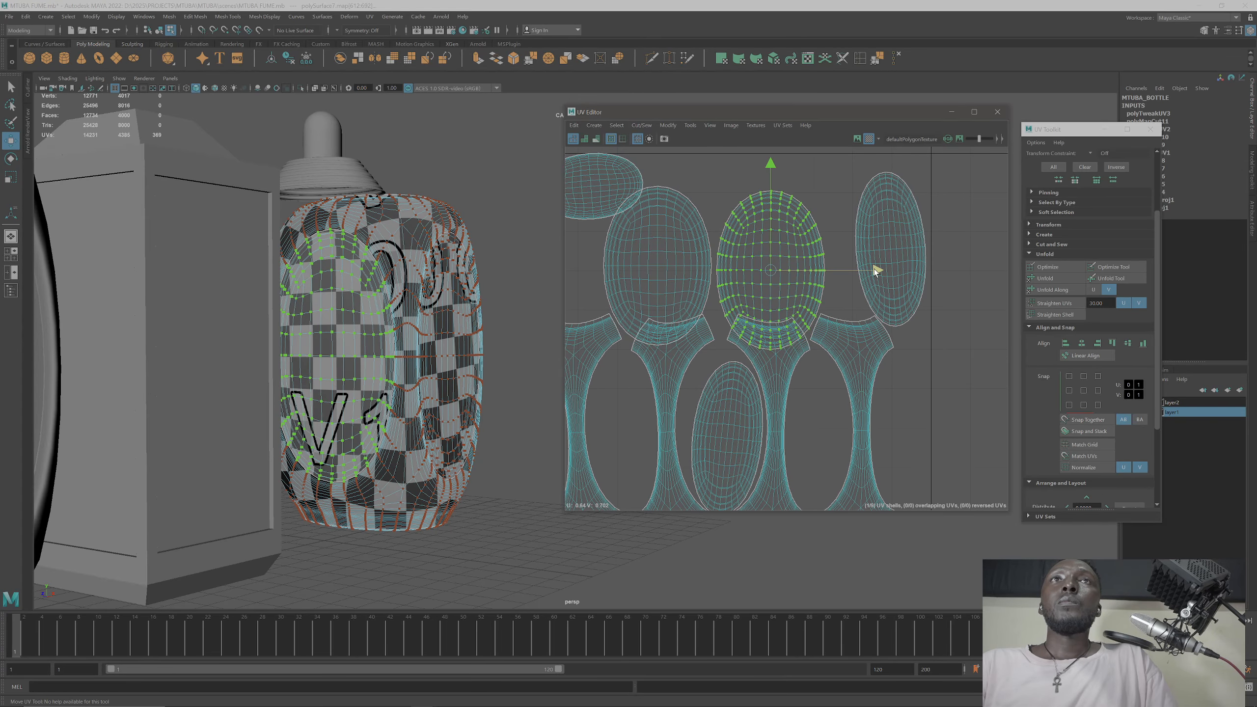
Step: Identify the small oval shell of the bottle's base and move it down over the middle of the first frame strip
scroll(325, 284, "up", 6)
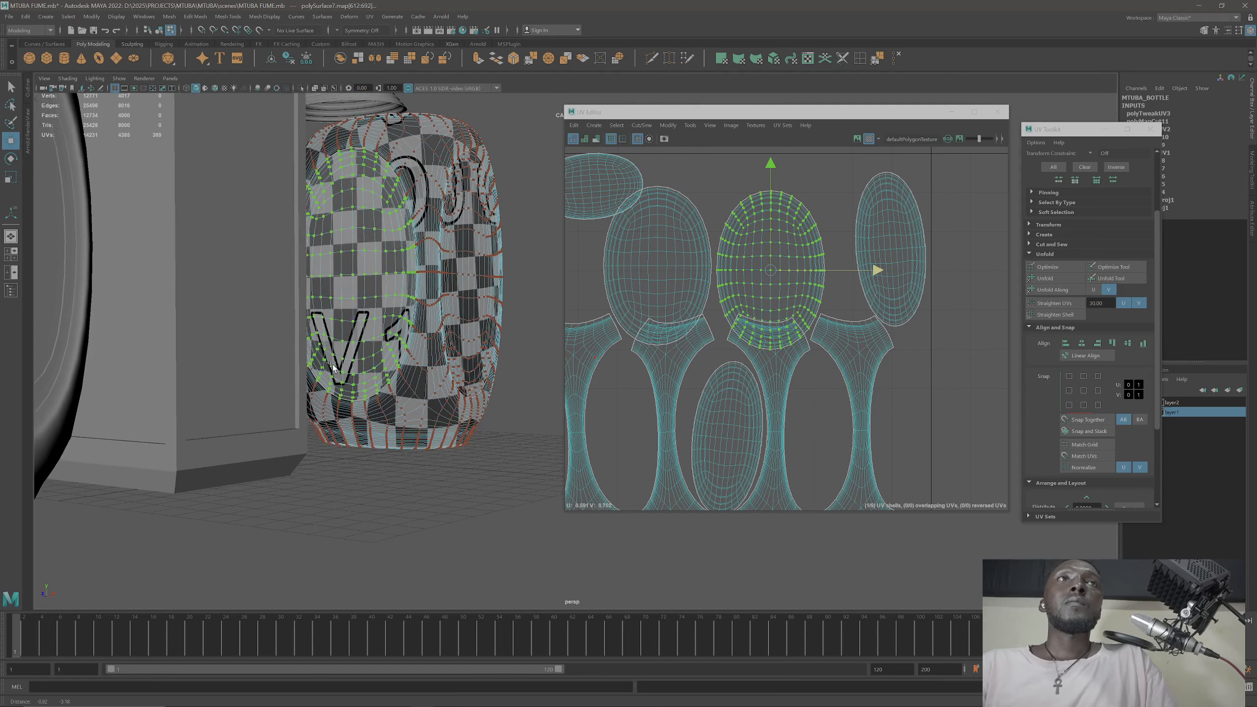
left_click_drag(325, 284, 364, 222, "alt")
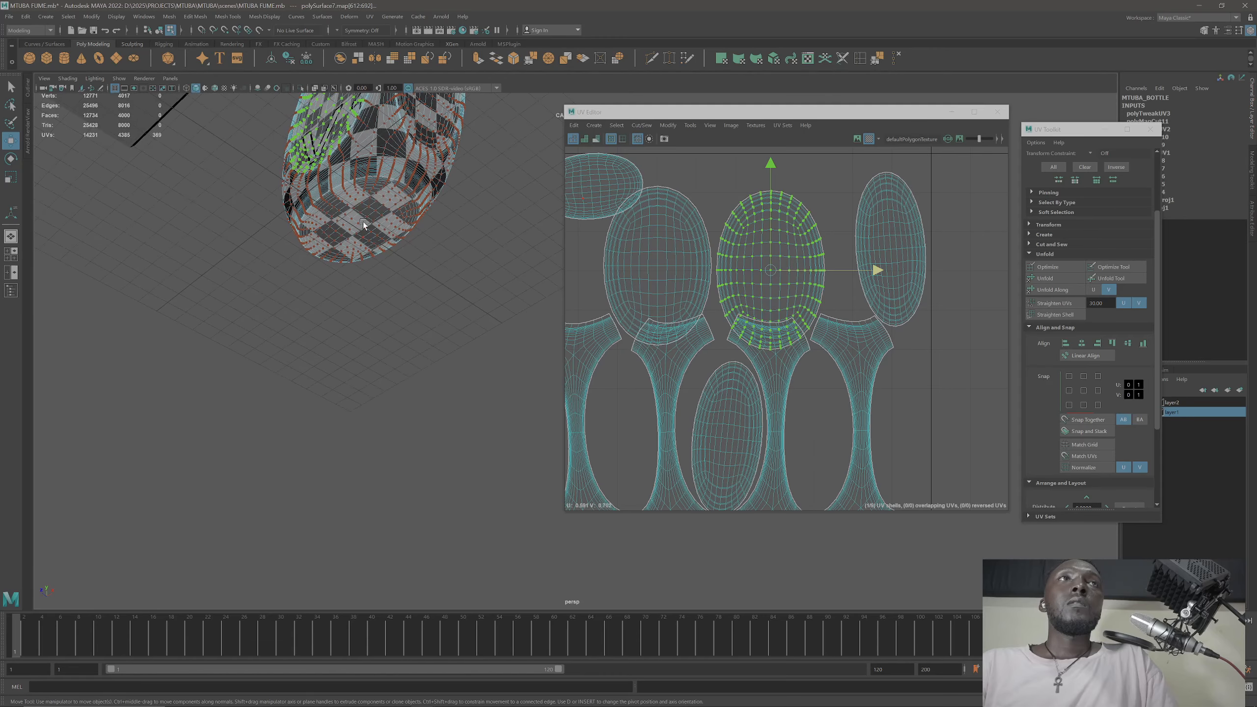
left_click(371, 235)
scroll(794, 429, "down", 5)
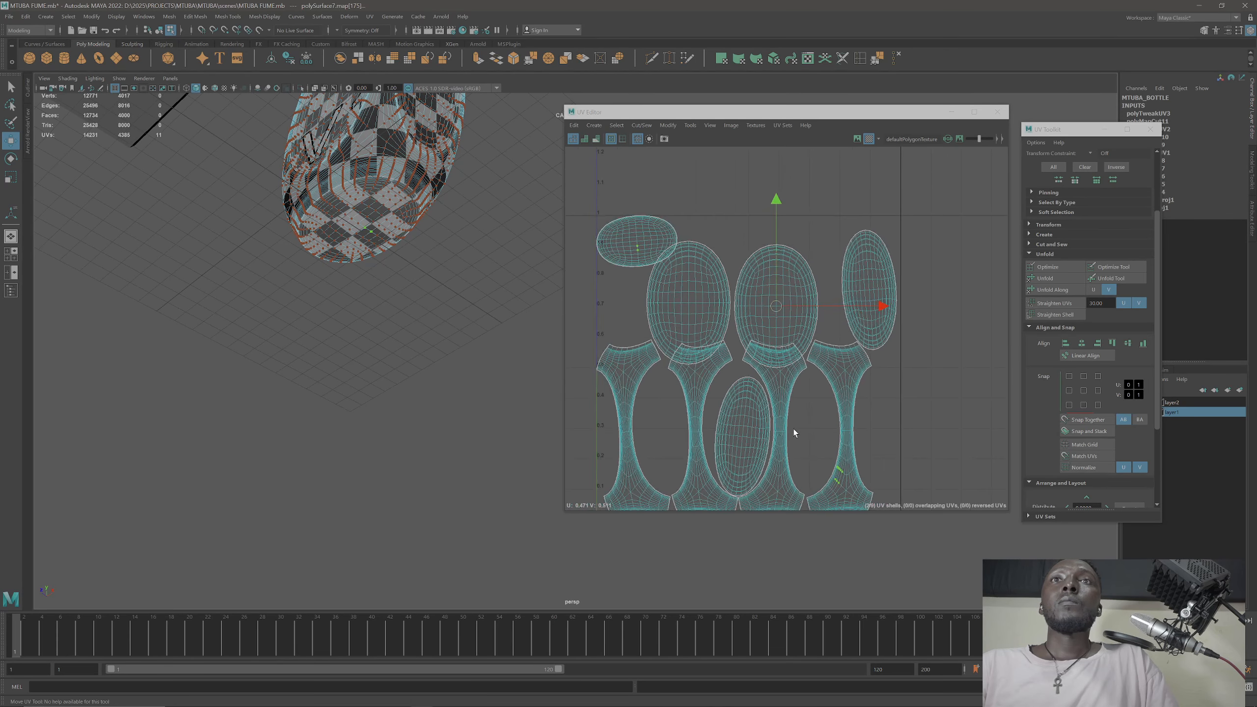
left_click(671, 225)
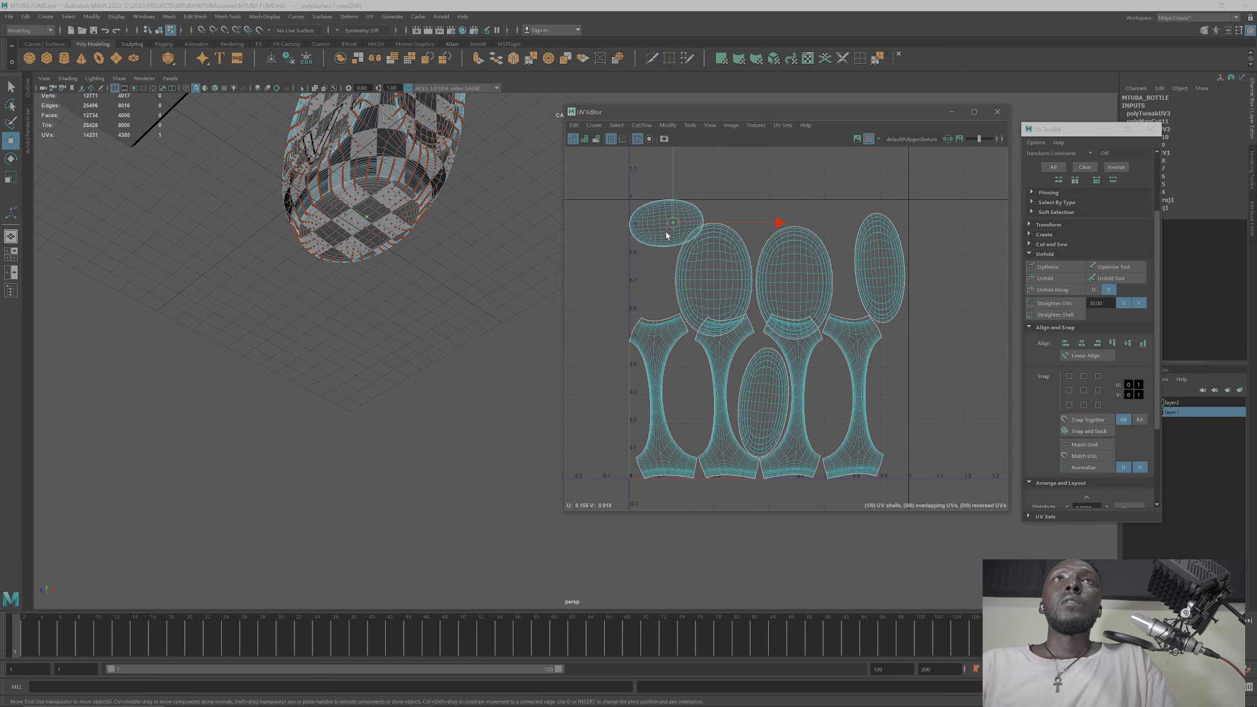
right_click_drag(673, 222, 697, 246, "ctrl")
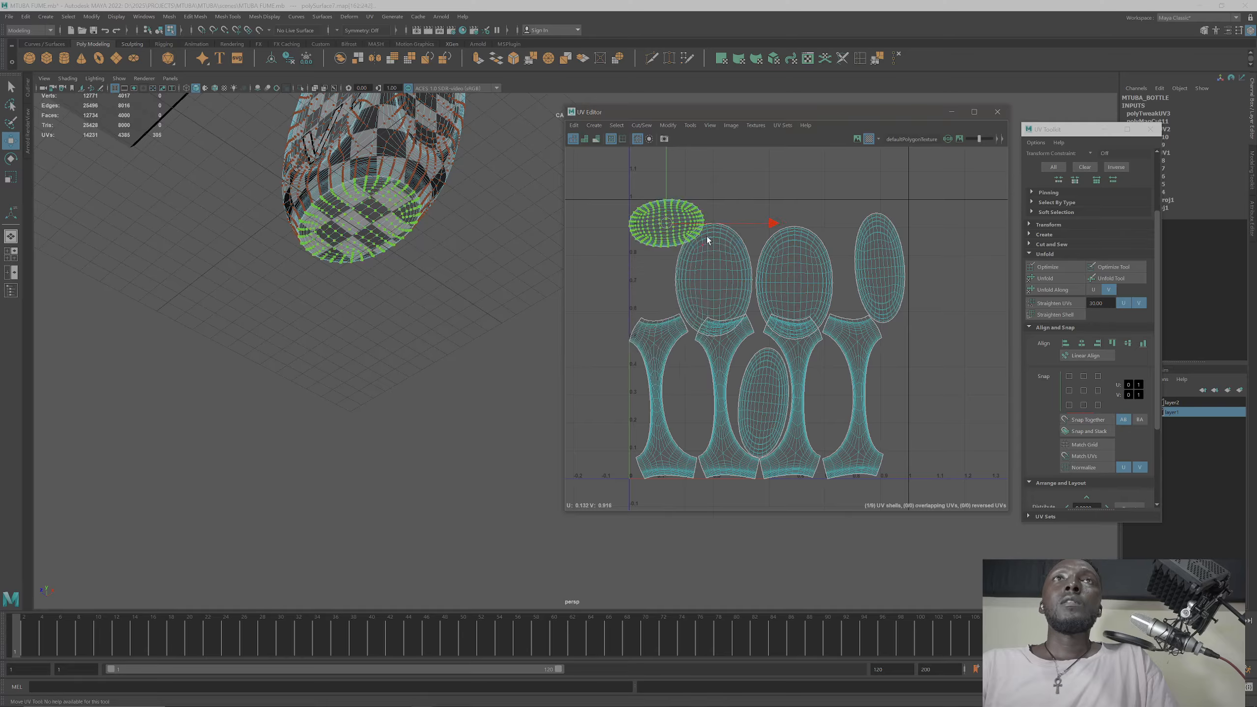
left_click_drag(664, 166, 733, 350)
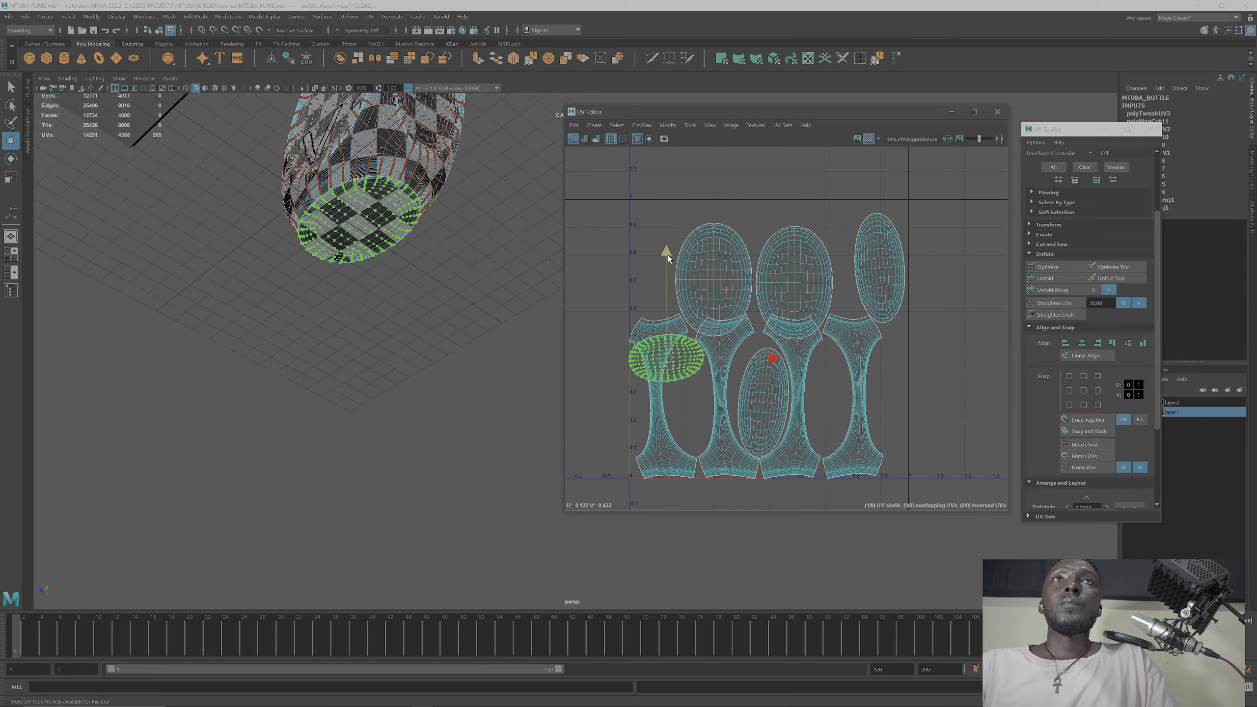
left_click_drag(668, 254, 669, 283)
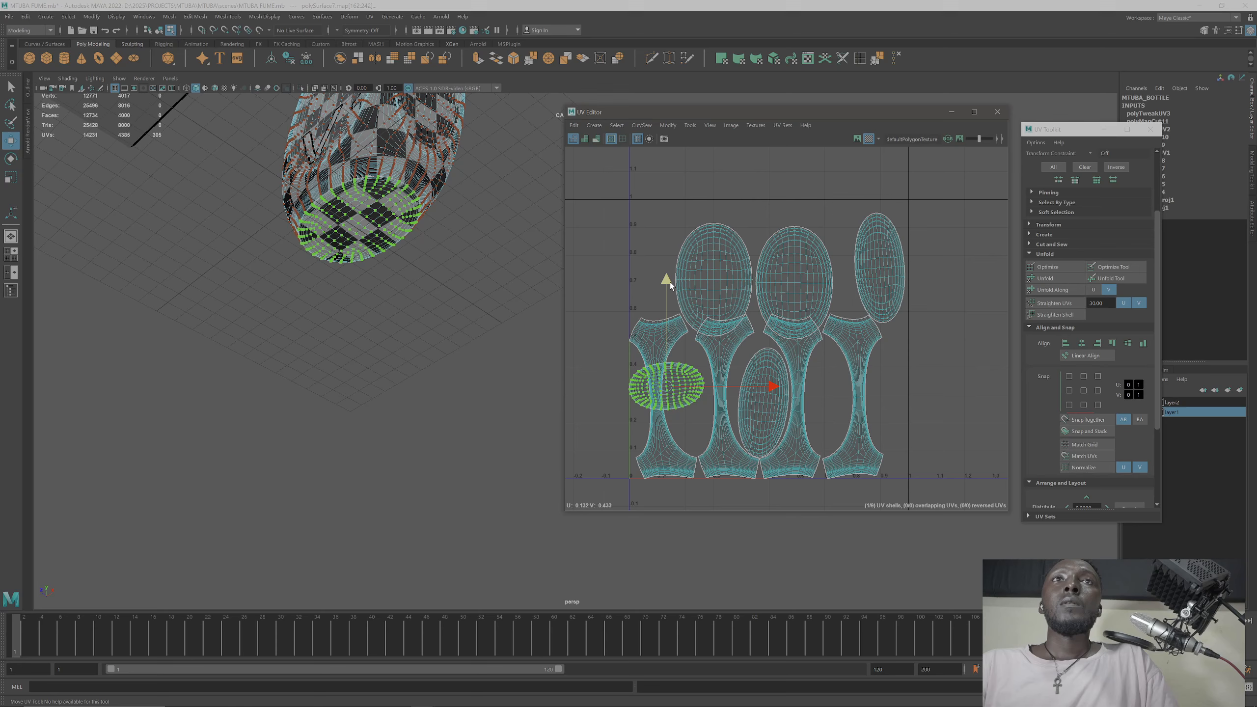
Step: Select both broad oval panel shells together and move them up, clear of the frame strips
left_click(653, 335)
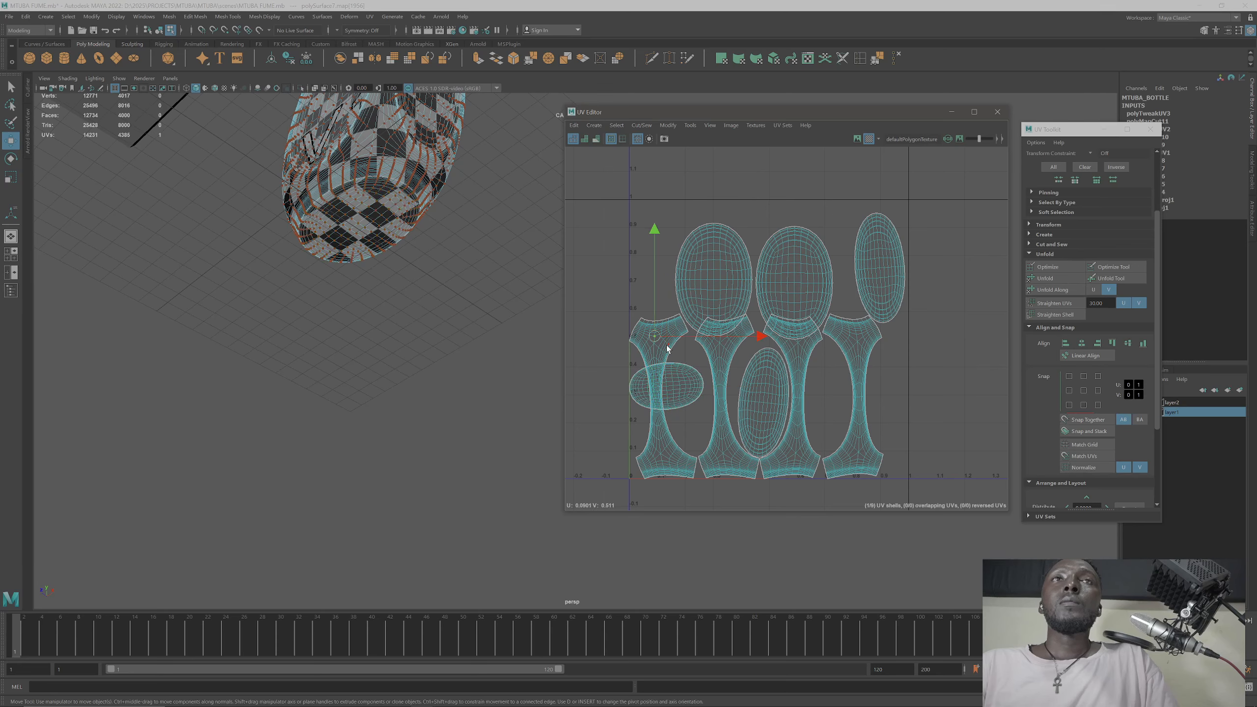
left_click(722, 280)
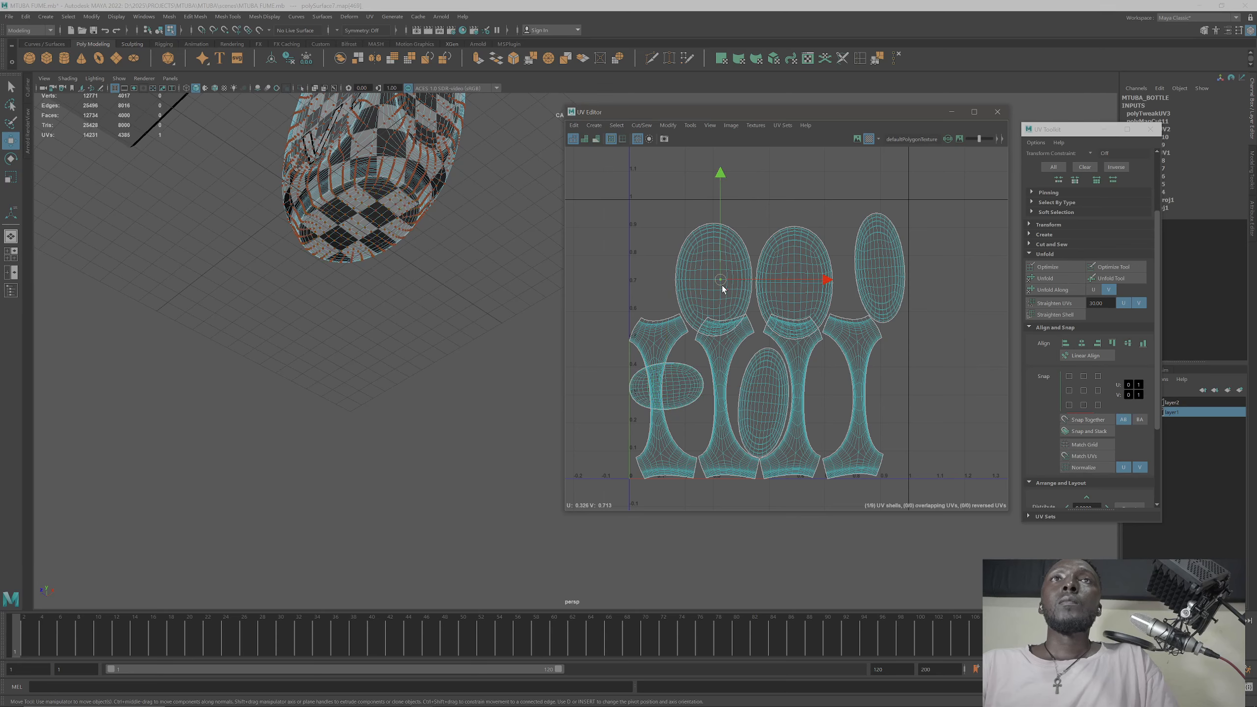
right_click_drag(720, 281, 757, 300)
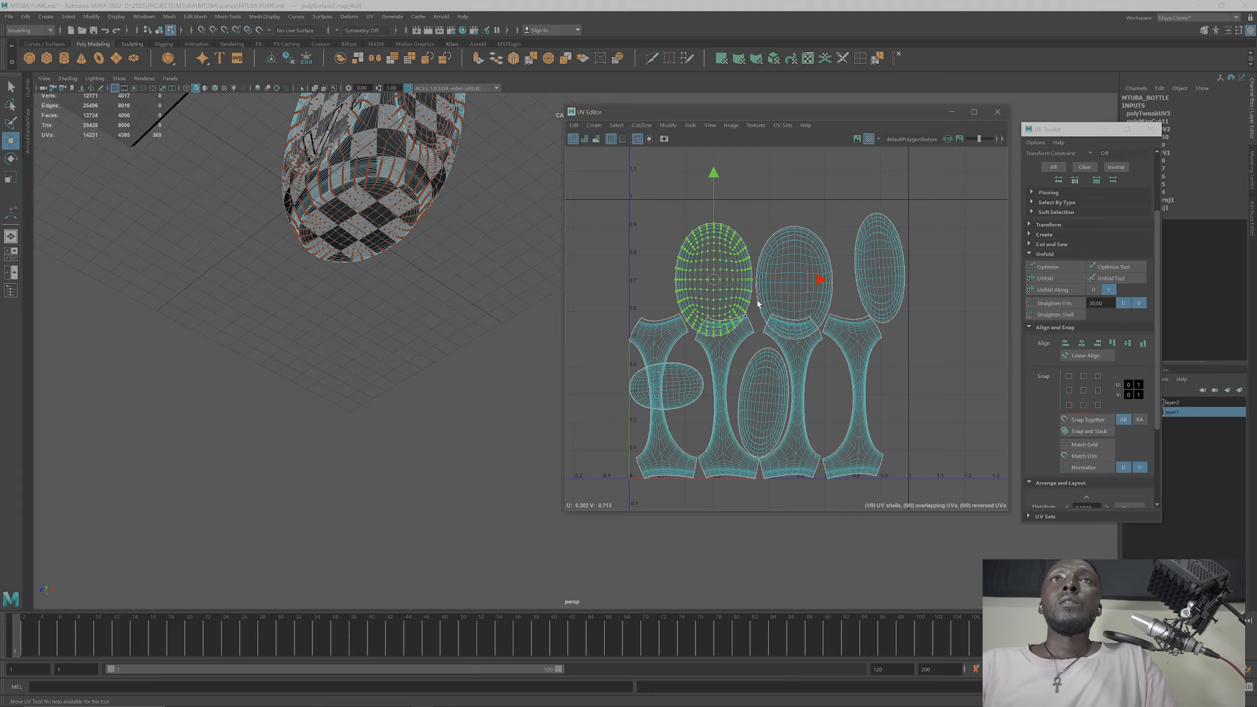
left_click(795, 250, "shift")
right_click_drag(795, 248, 817, 268)
left_click_drag(753, 220, 732, 126)
Step: Select both narrow oval side-panel shells together and move them up, clear of the frame strips
left_click(880, 273)
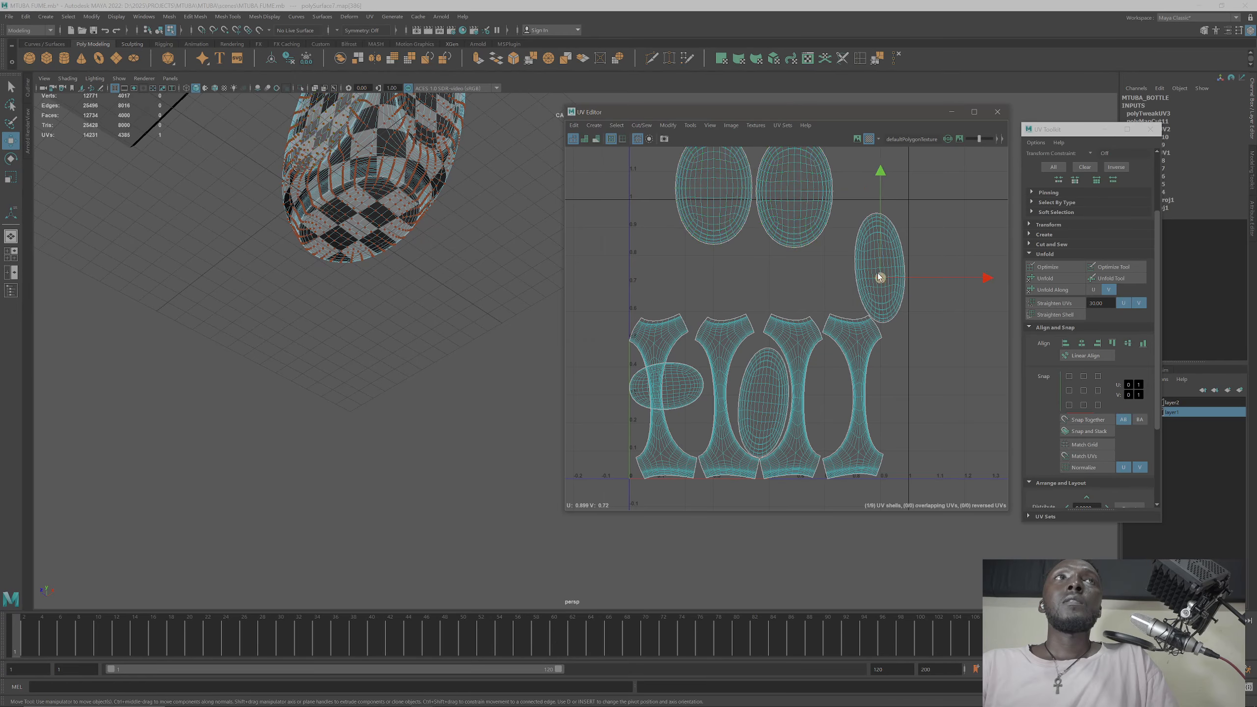
left_click_drag(433, 193, 464, 283, "alt")
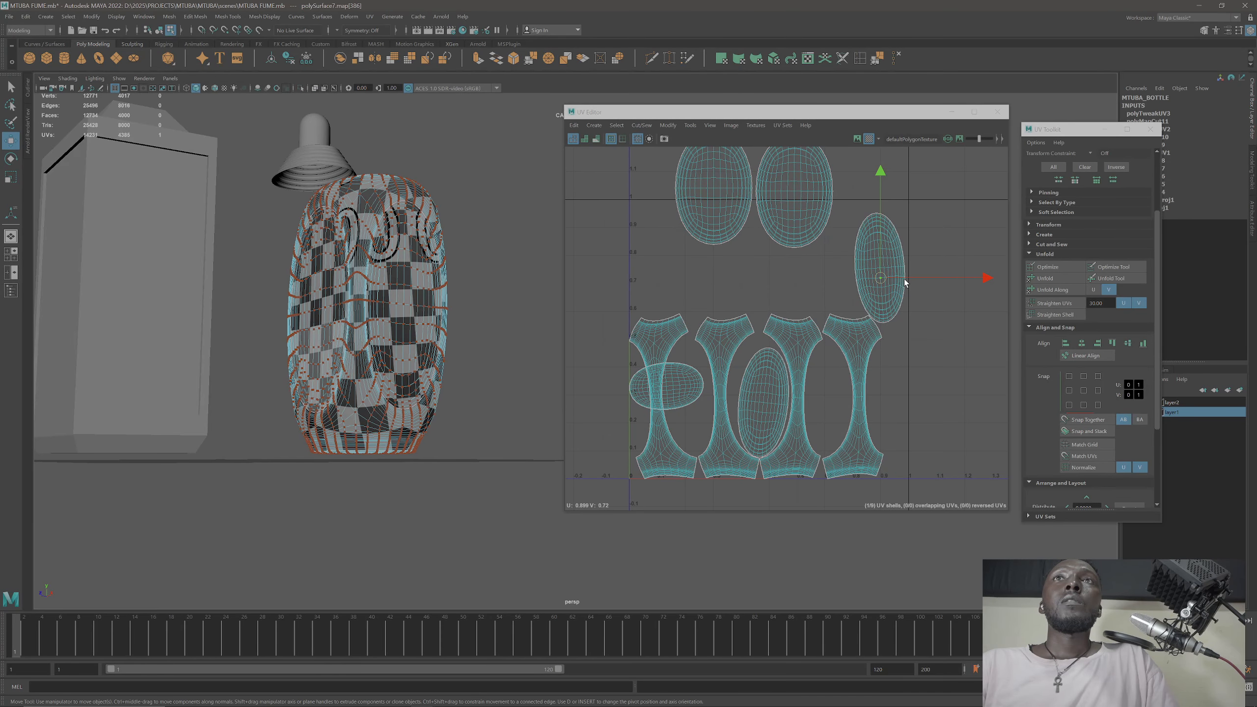
left_click(772, 384)
right_click_drag(765, 385, 798, 394)
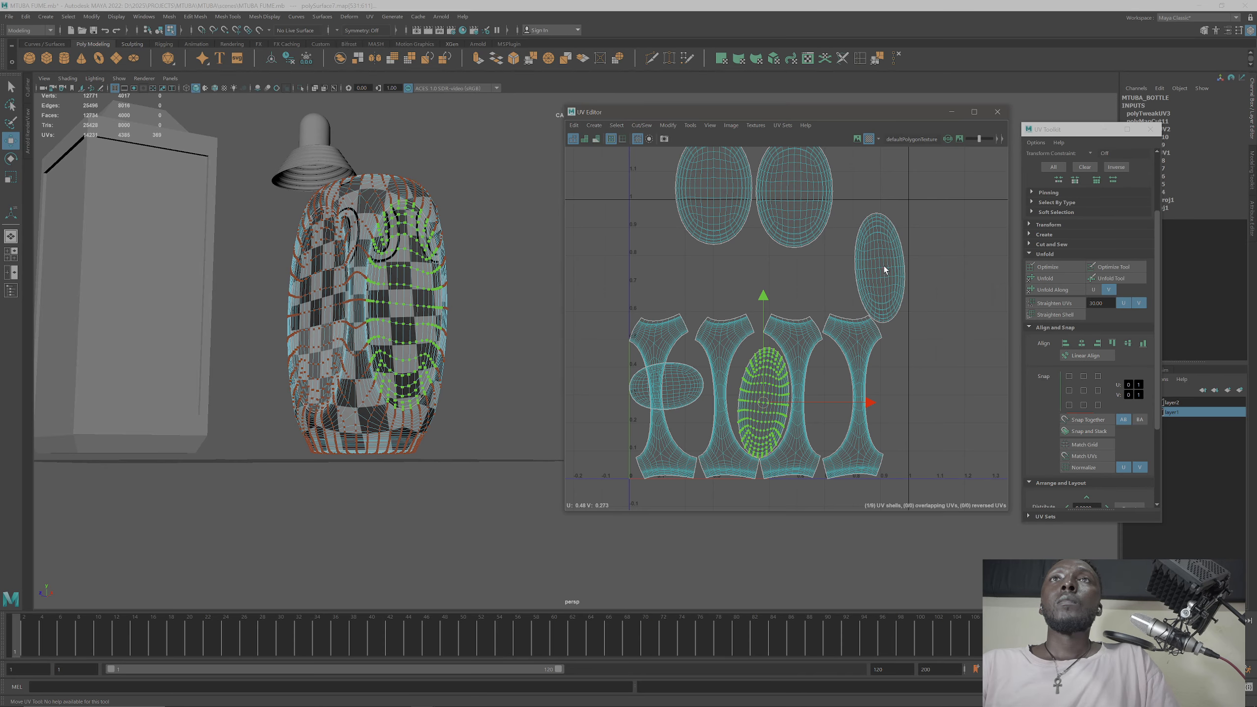
left_click(883, 270, "shift")
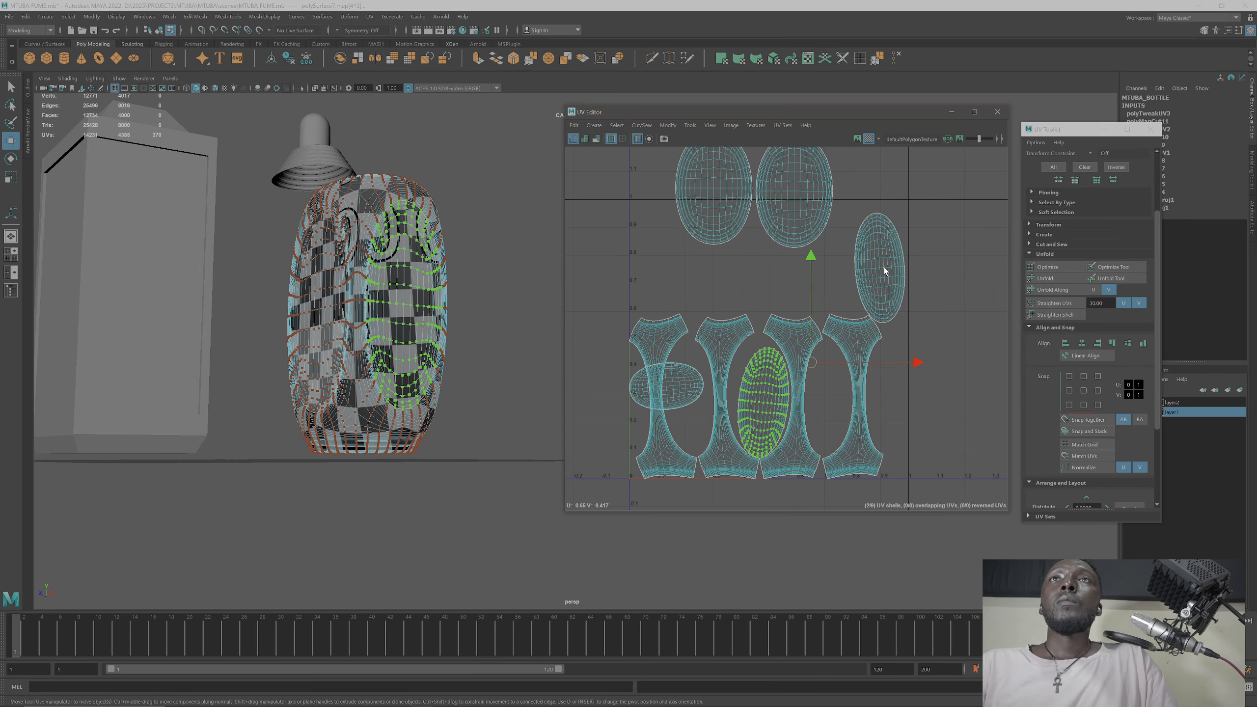
right_click_drag(884, 270, 914, 285)
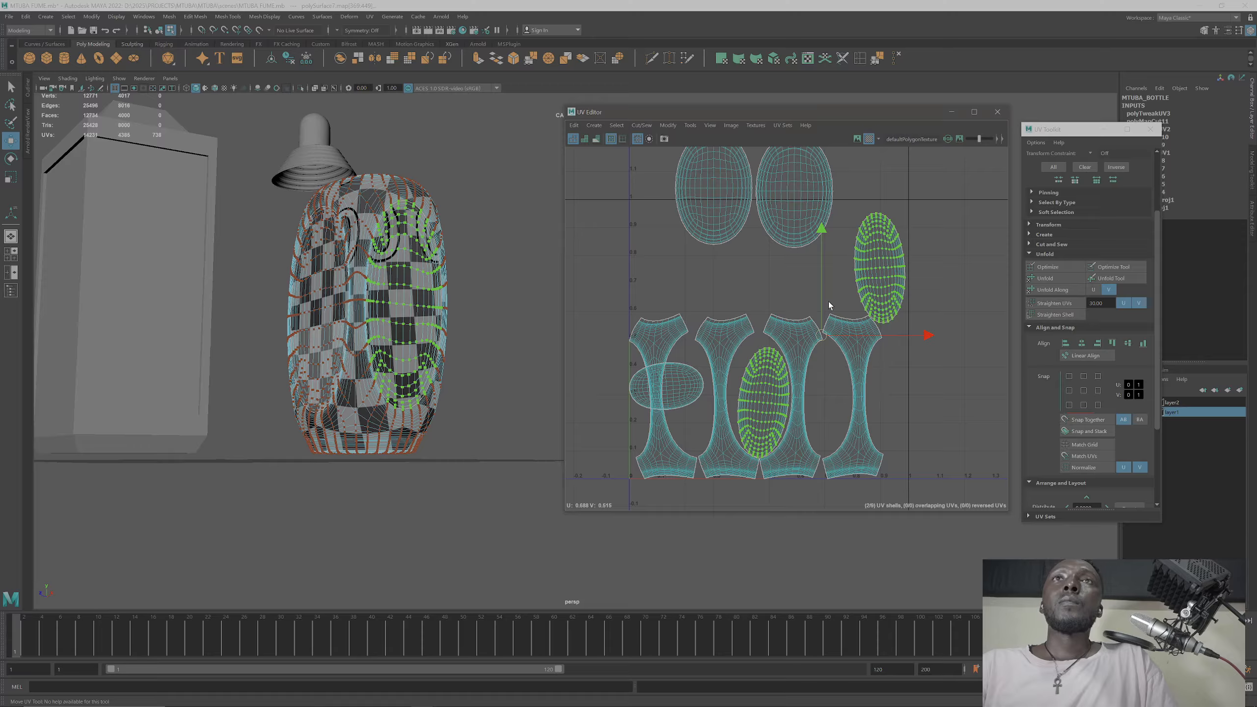
left_click_drag(820, 300, 807, 126)
left_click(842, 286)
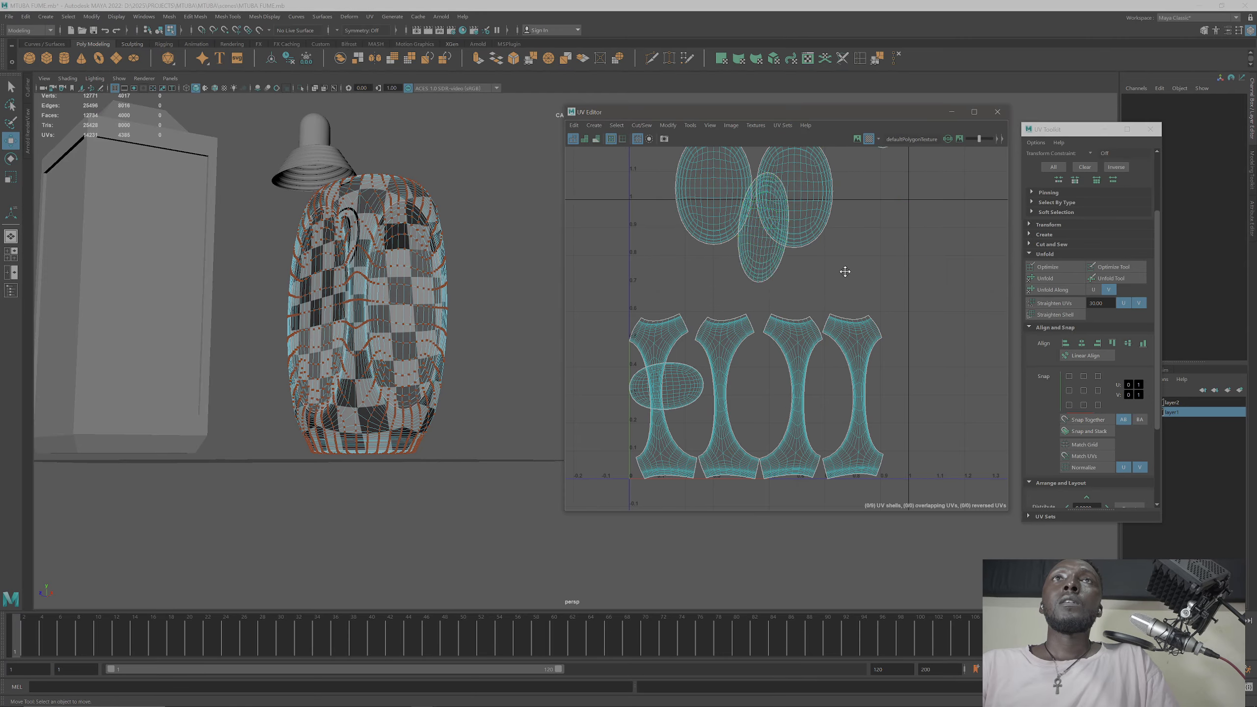
Step: Rotate each of the two narrow oval side-panel shells slightly so that their long axes stand upright
middle_click_drag(845, 272, 752, 362, "alt")
left_click(686, 387)
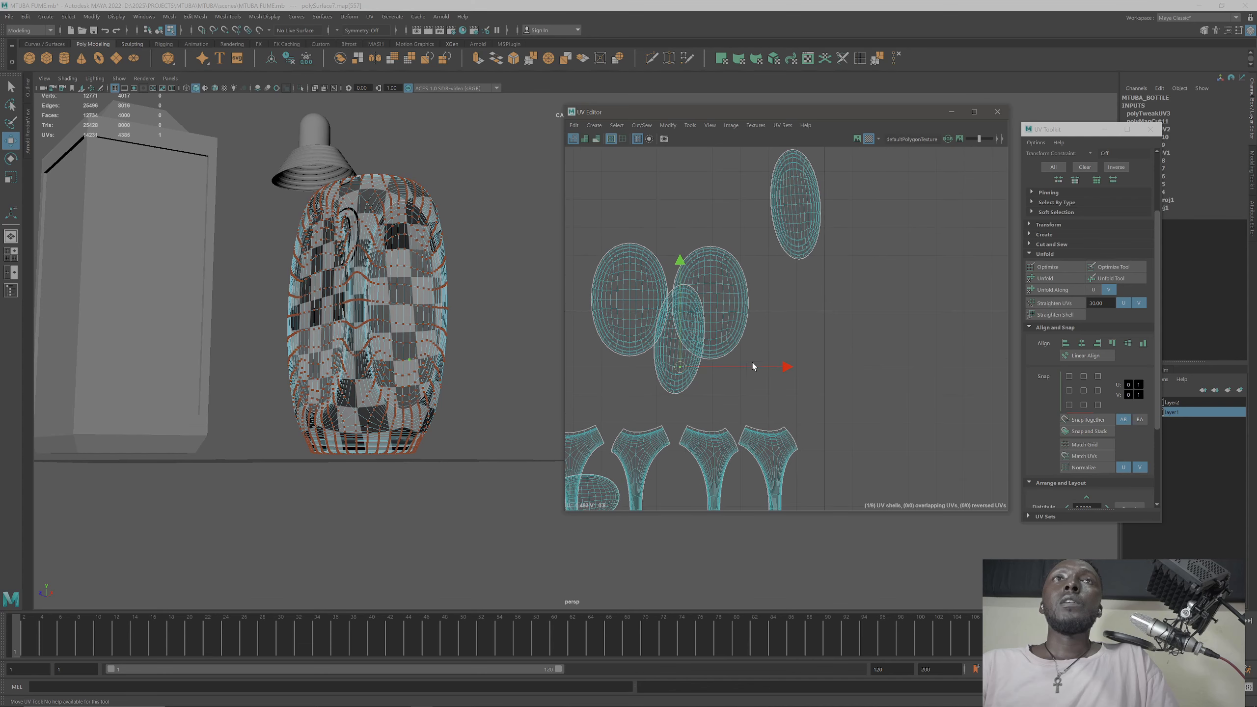
right_click_drag(673, 375, 725, 382)
key("e")
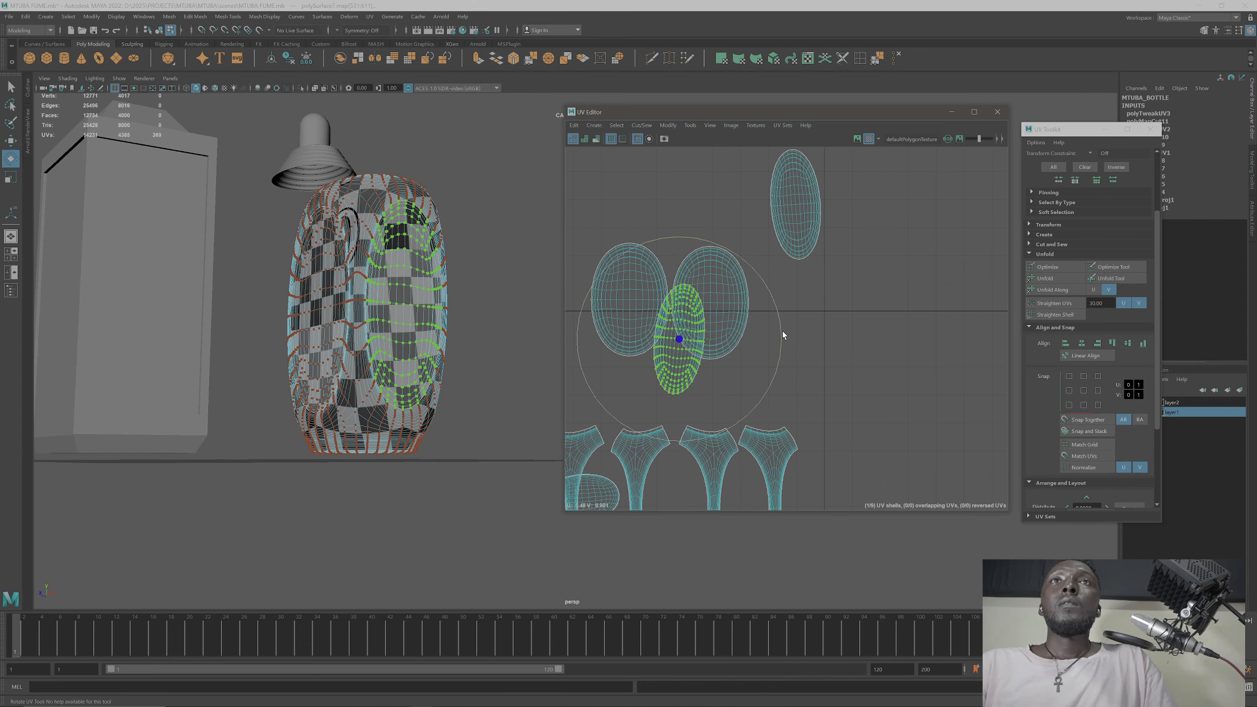
left_click_drag(780, 332, 780, 322)
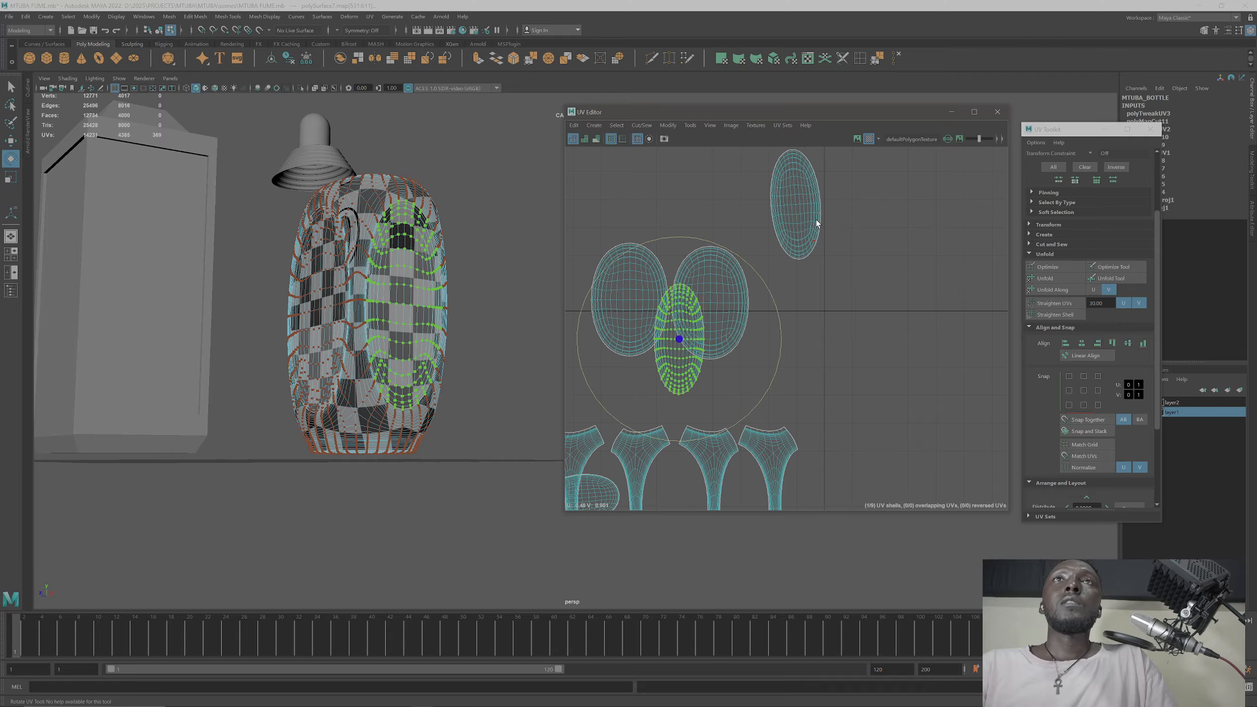
right_click_drag(813, 216, 874, 258)
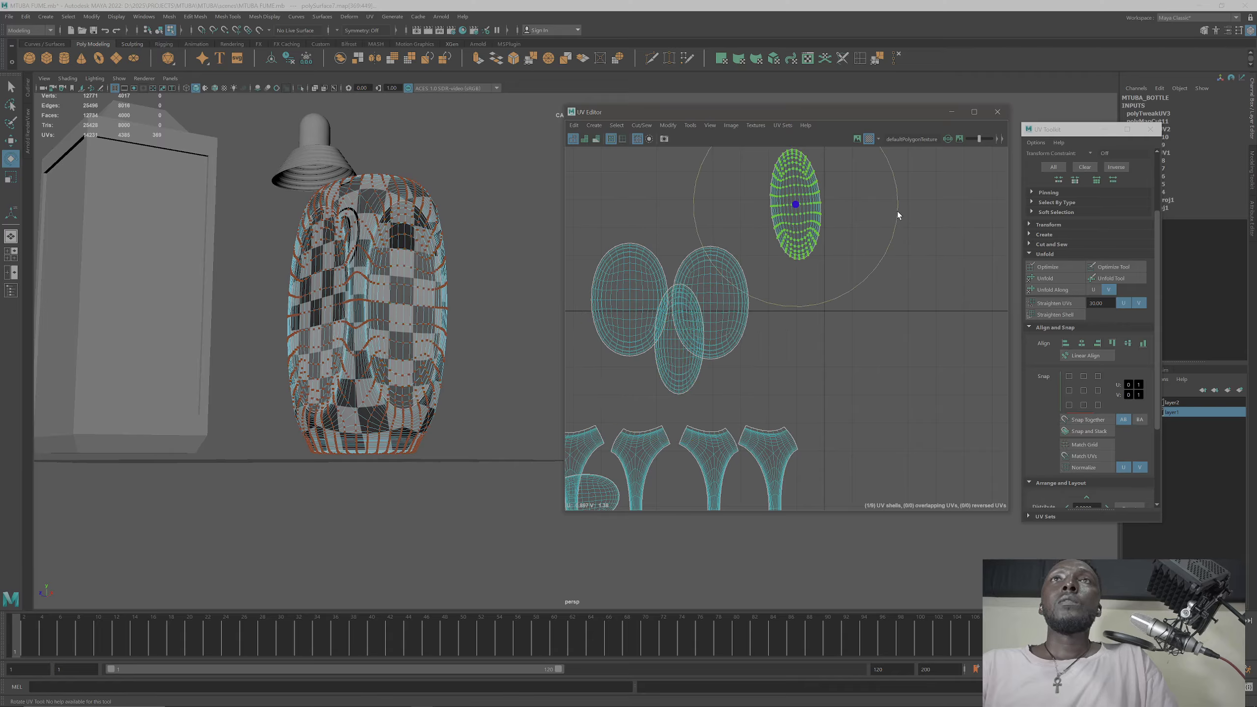
left_click_drag(898, 213, 897, 218)
Step: Rotate the small oval shell of the bottle's base a quarter turn so that it stands upright
middle_click_drag(726, 381, 771, 215, "alt")
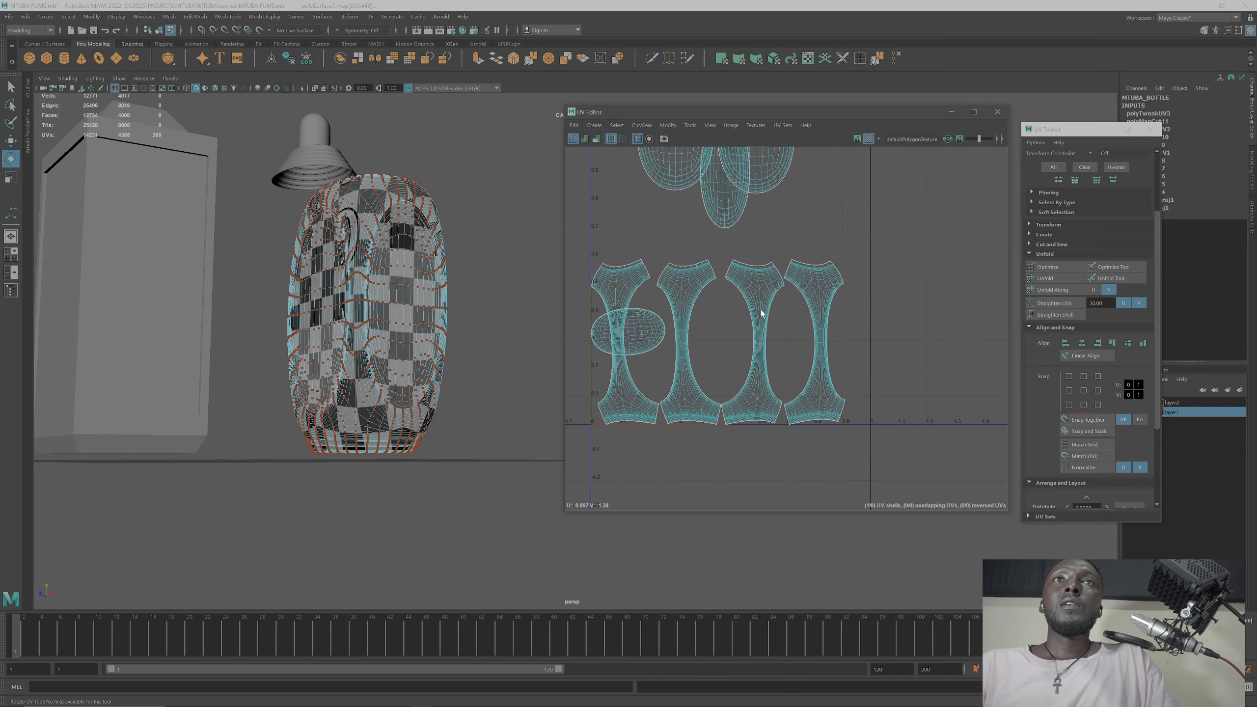
right_click_drag(650, 329, 693, 348)
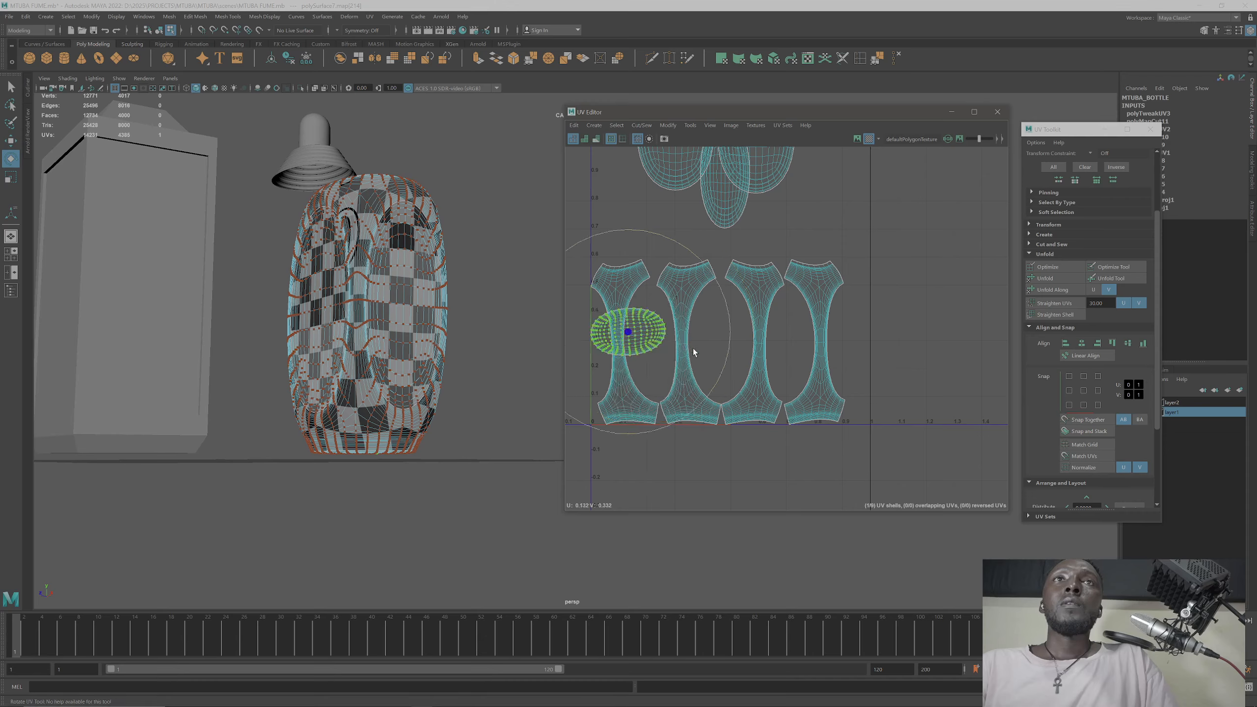
left_click_drag(730, 330, 633, 456)
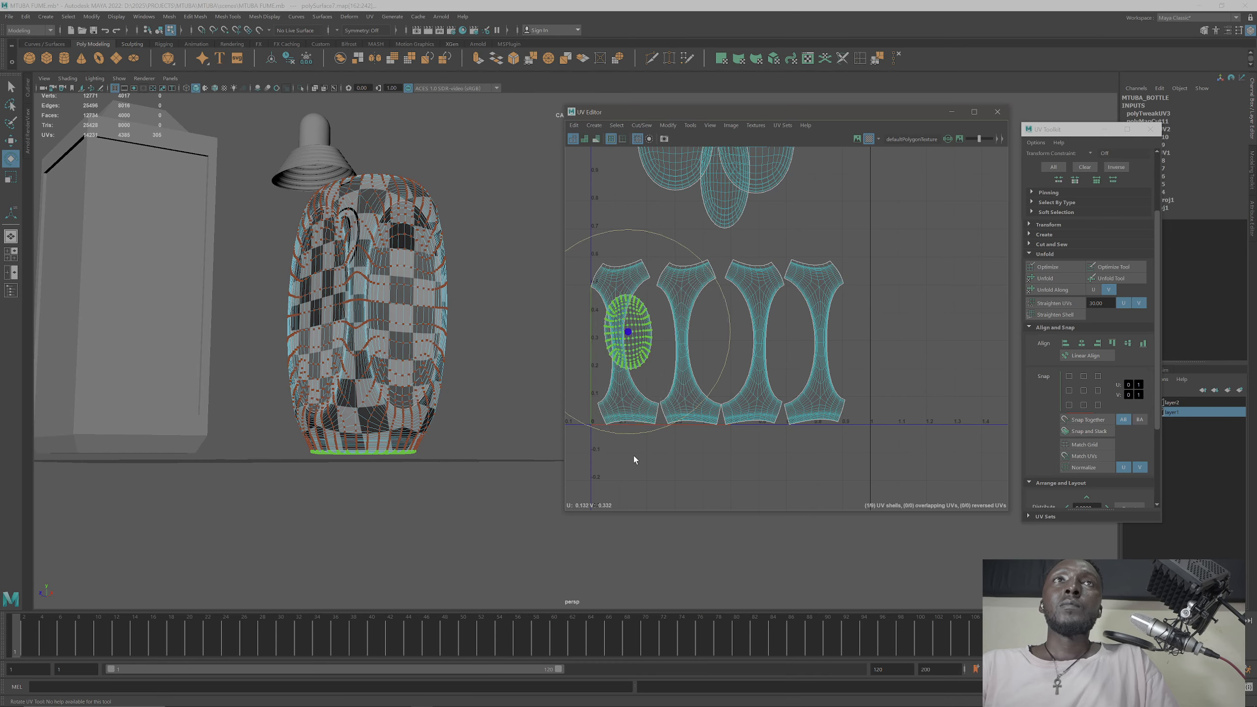
Step: Select all four frame strip shells together and scale them down uniformly to a little over half their size
middle_click_drag(655, 367, 671, 373, "alt")
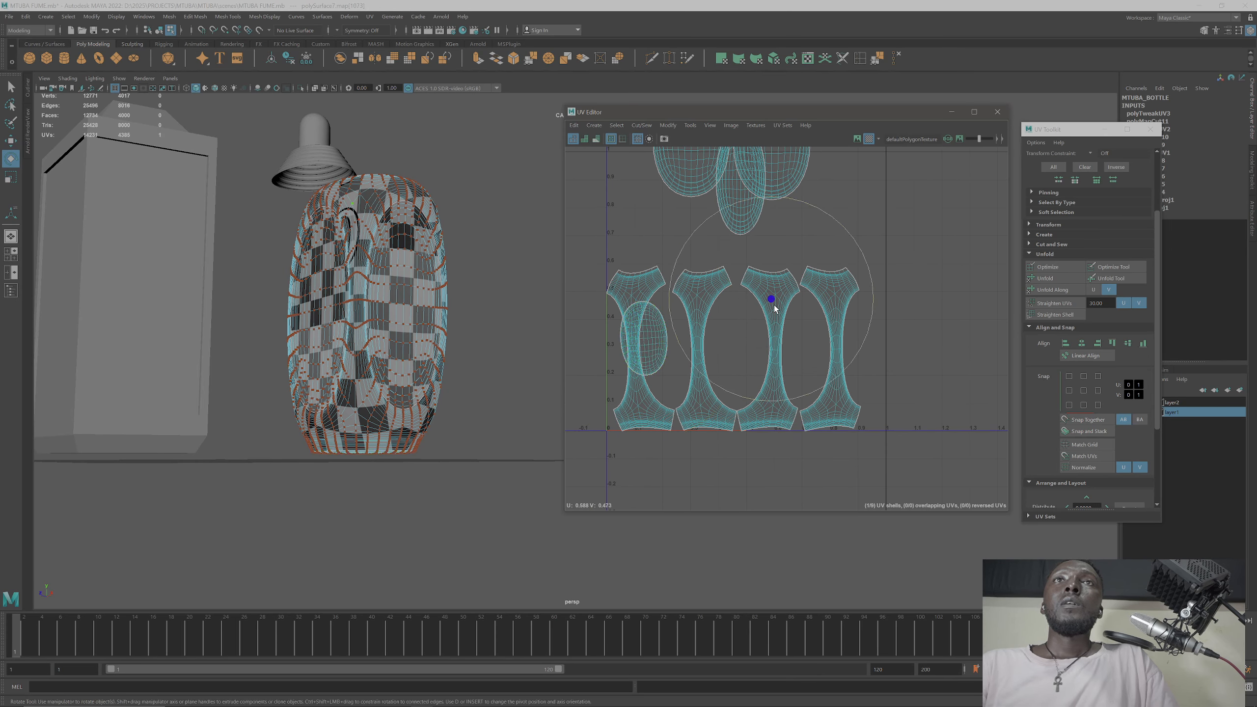
left_click(656, 283)
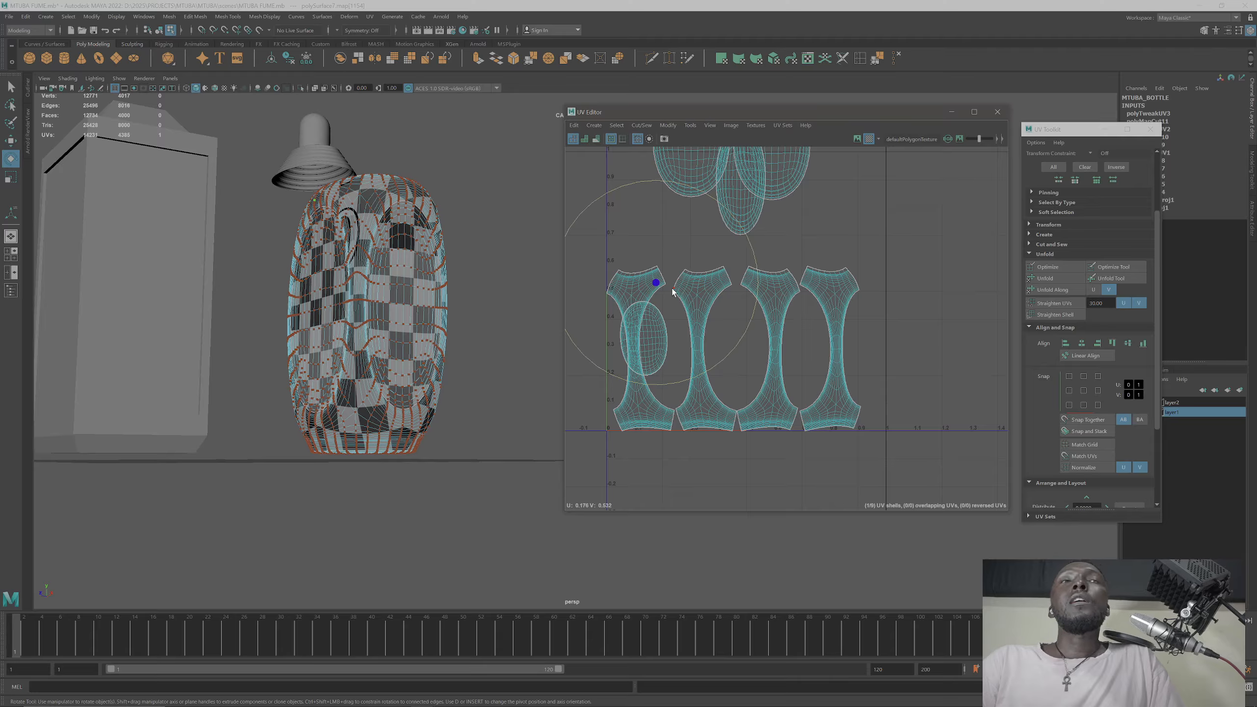
right_click(649, 288, "shift")
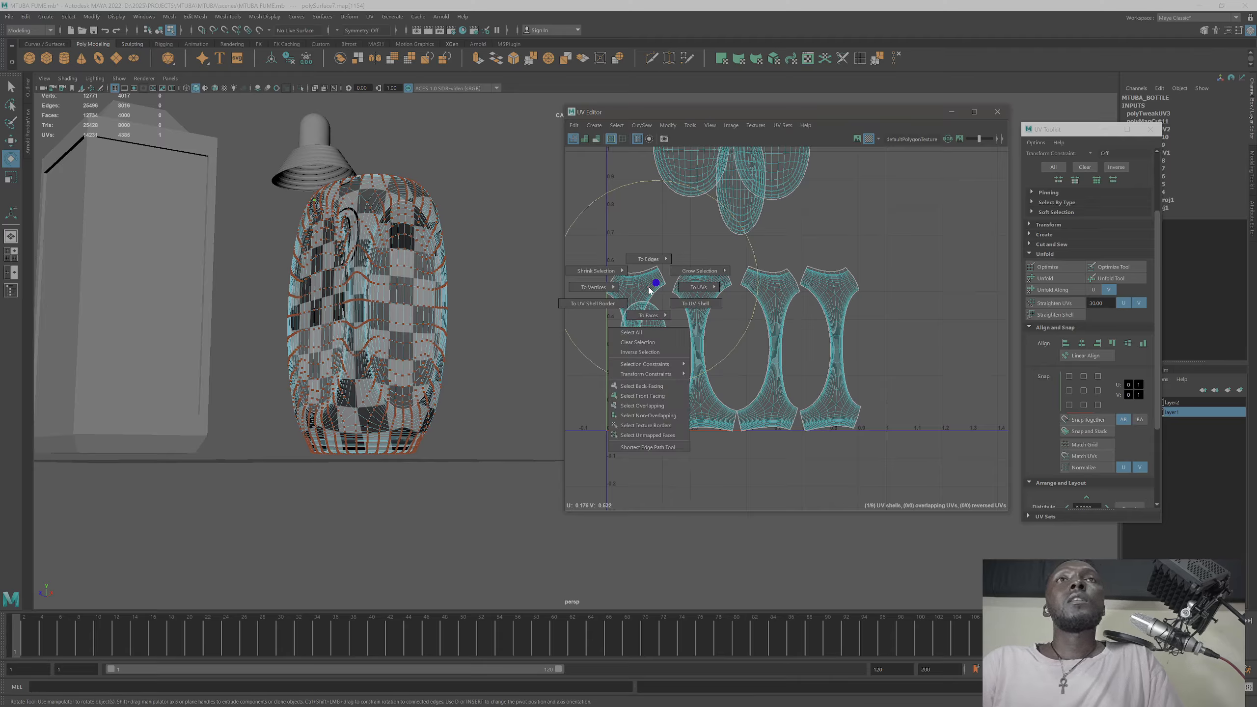
left_click(713, 305)
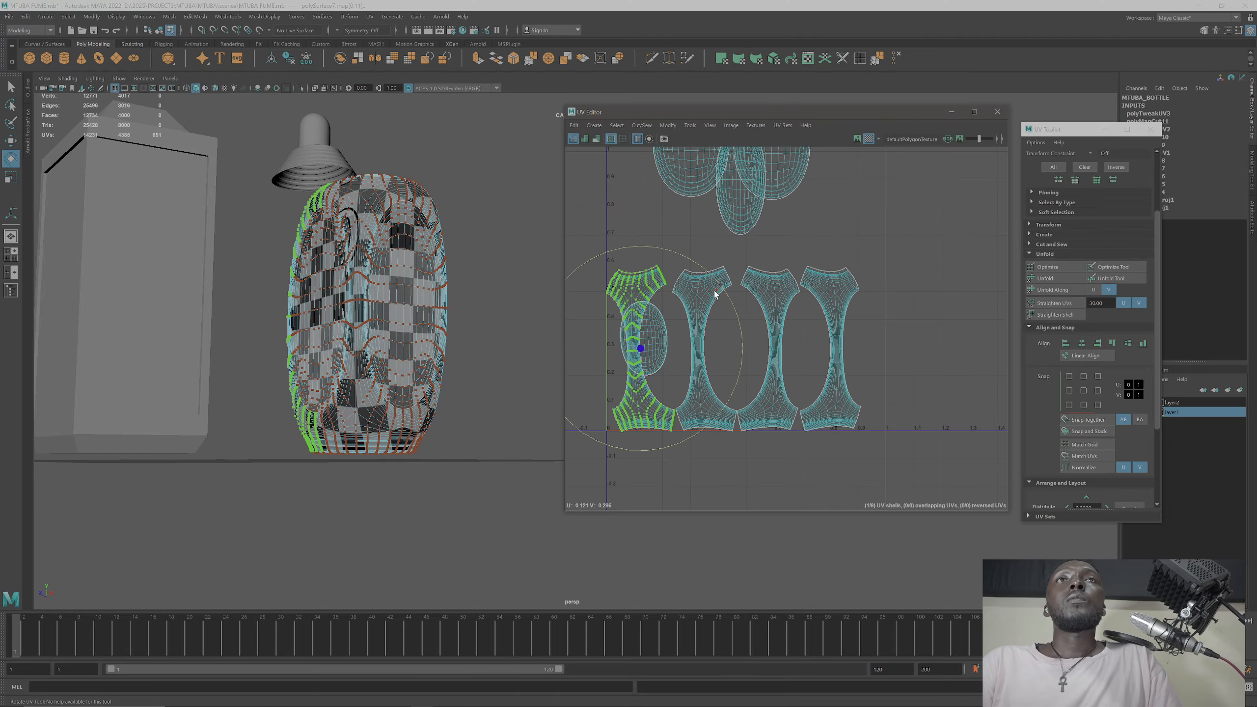
left_click(713, 292, "shift")
right_click(715, 295, "shift")
left_click(744, 303)
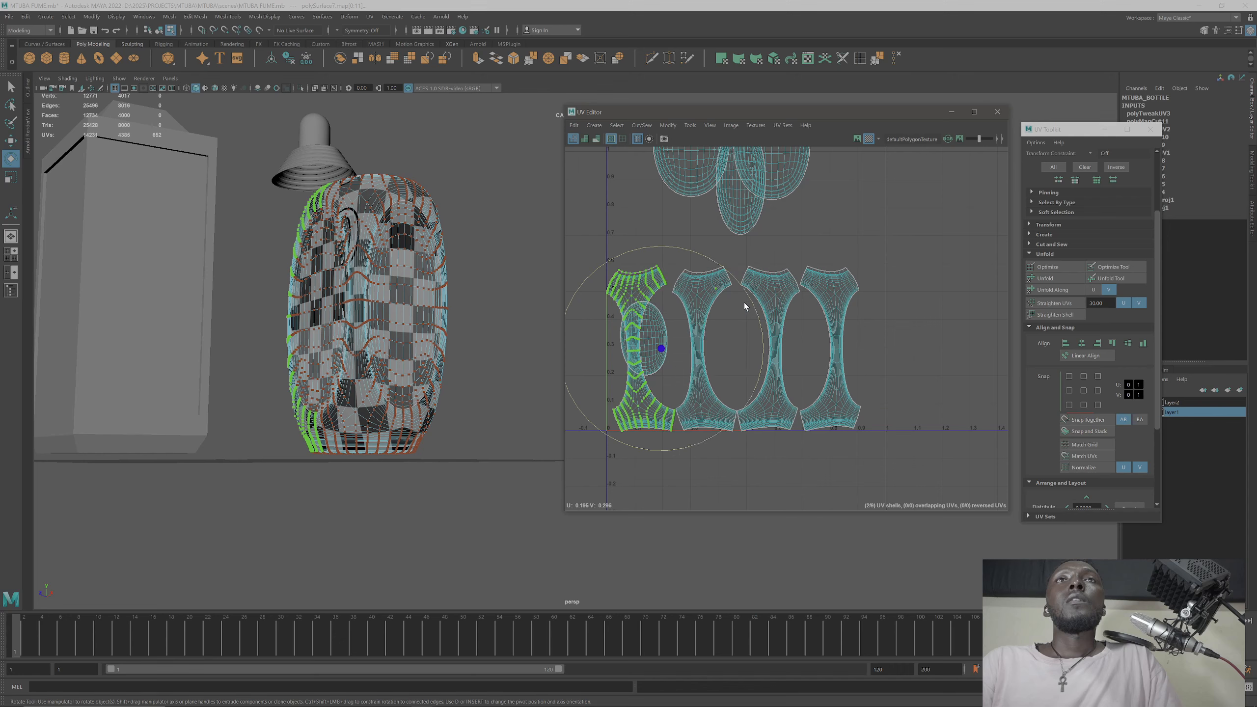
left_click(787, 289, "shift")
right_click(786, 290, "shift")
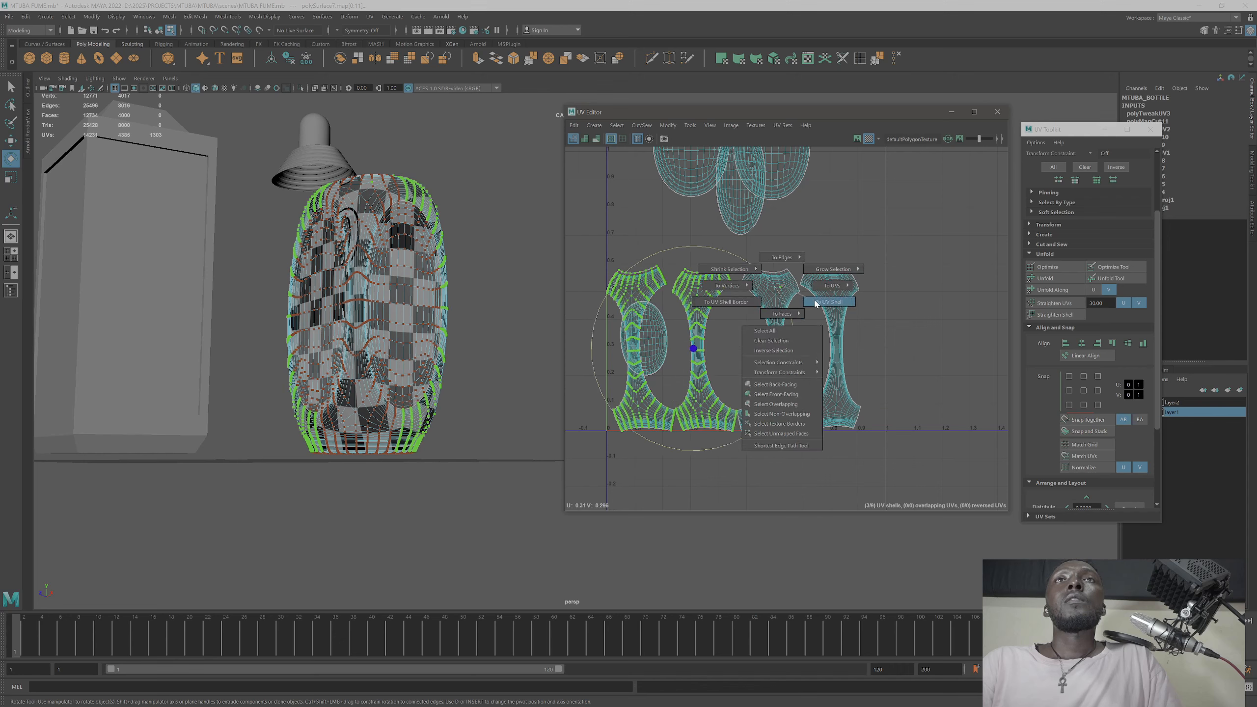
left_click(814, 299)
left_click(837, 295, "shift")
right_click(837, 295, "shift")
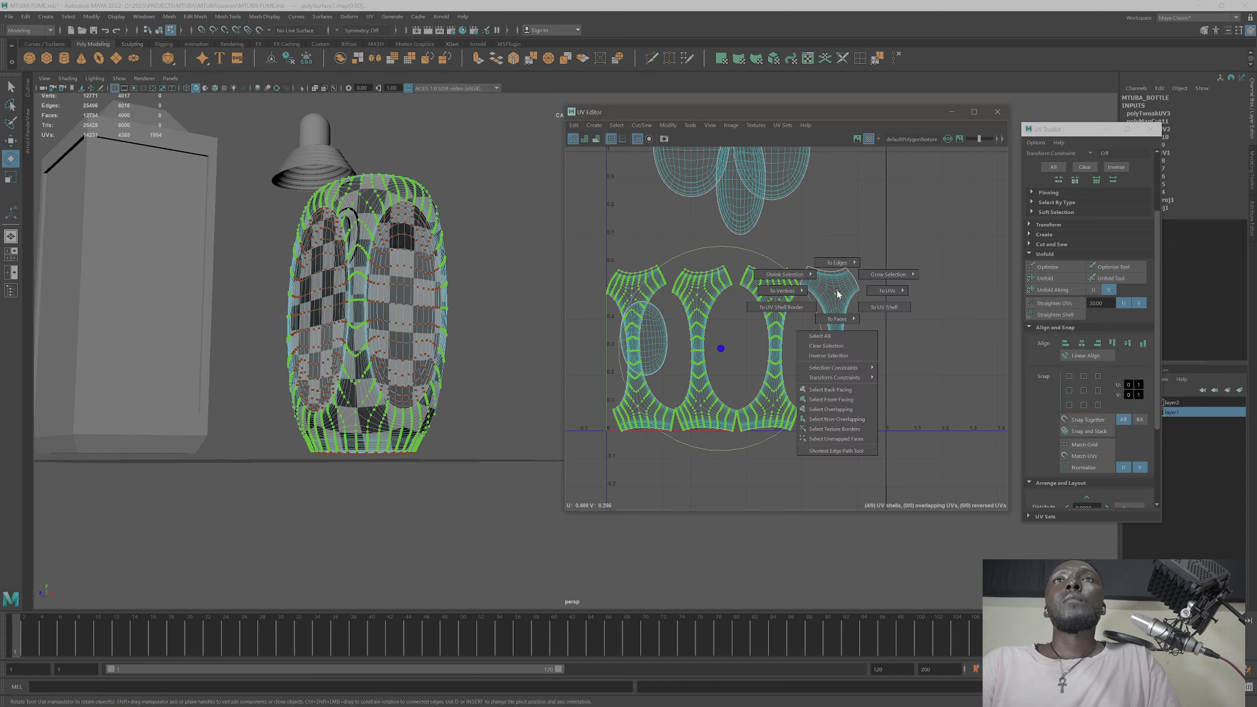
left_click(873, 302)
key("r")
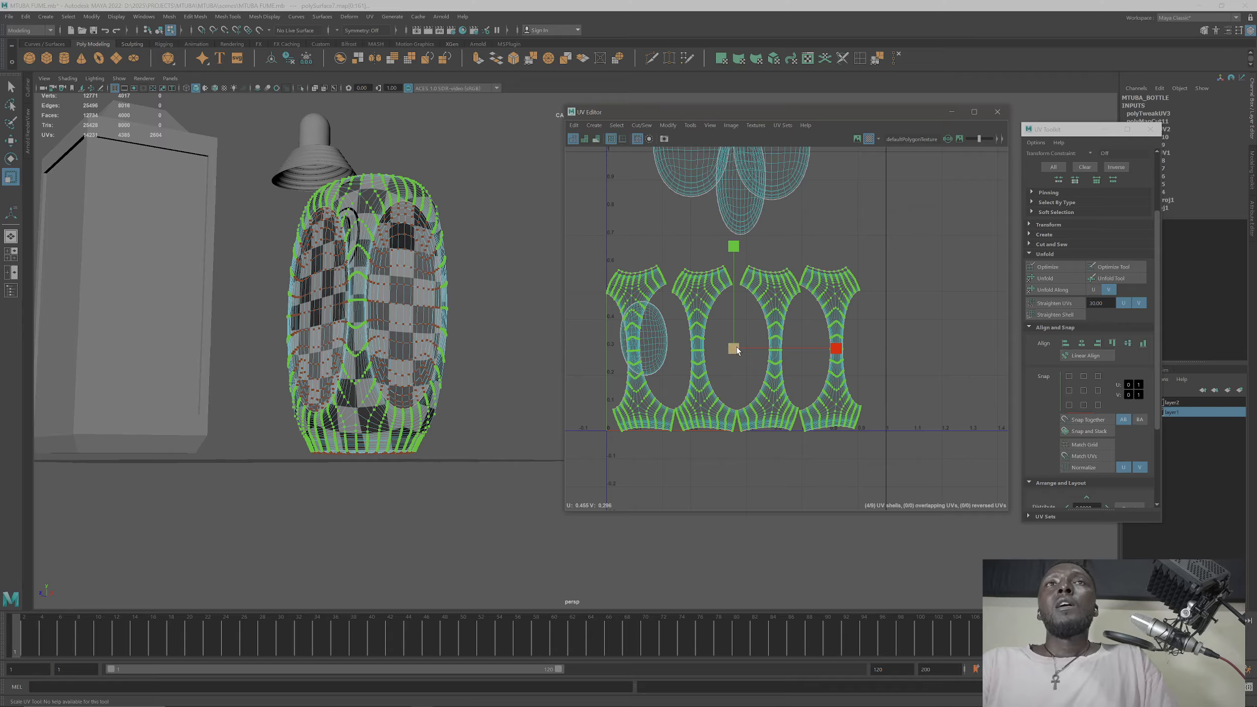
left_click_drag(736, 347, 692, 347)
Step: Move the four scaled frame strips down and right, into the lower right corner of the 0–1 UV tile
key("w")
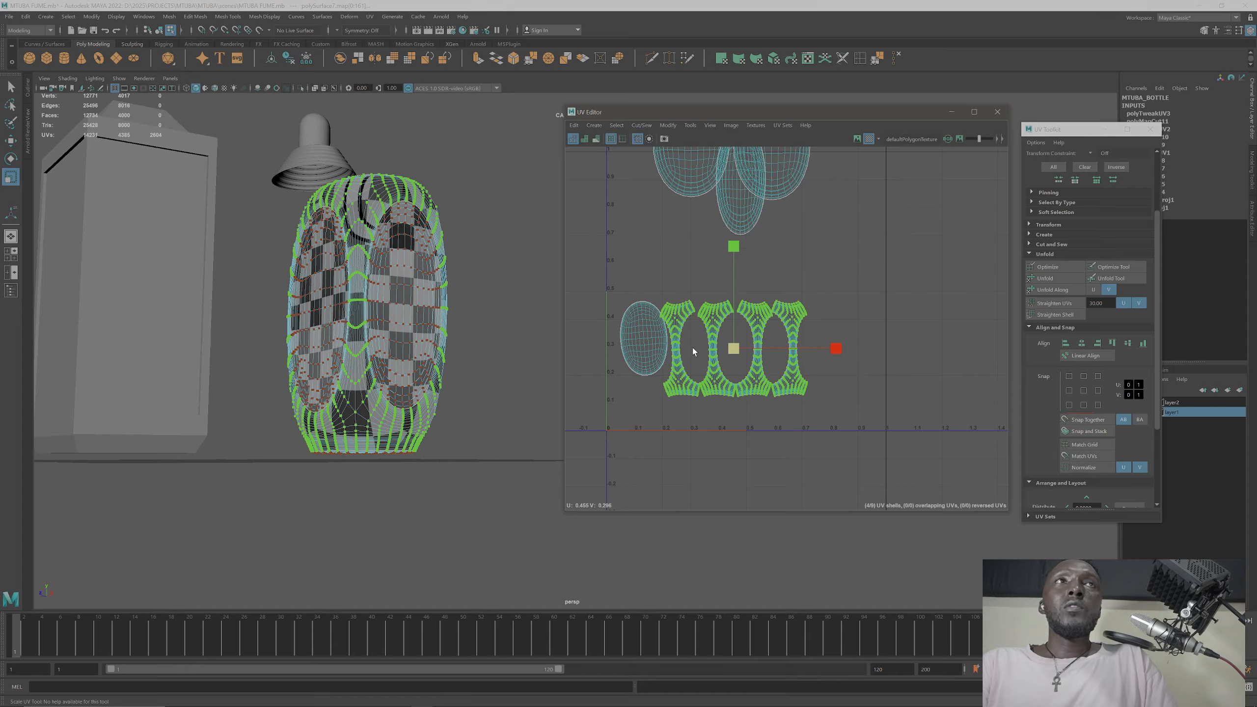
left_click_drag(782, 348, 849, 347)
left_click_drag(801, 239, 803, 264)
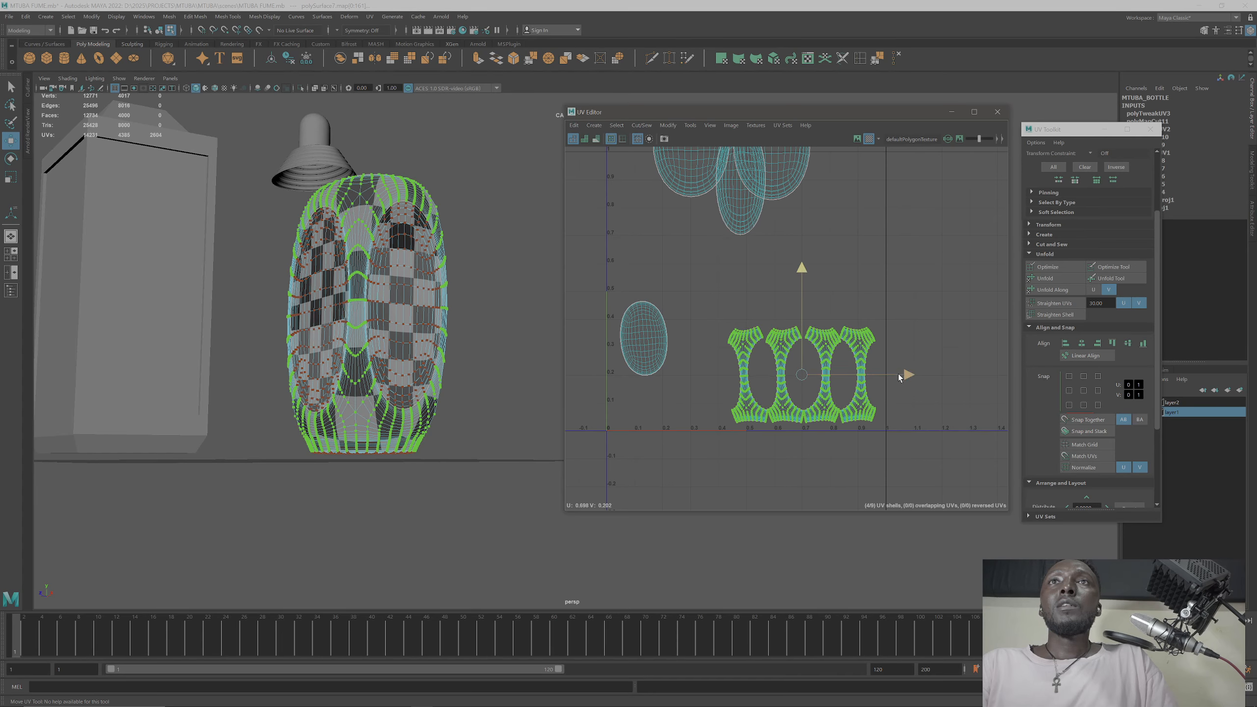
left_click_drag(898, 376, 903, 377)
Step: Place the base's small oval shell just left of the first frame strip and scale it down slightly
left_click(649, 335)
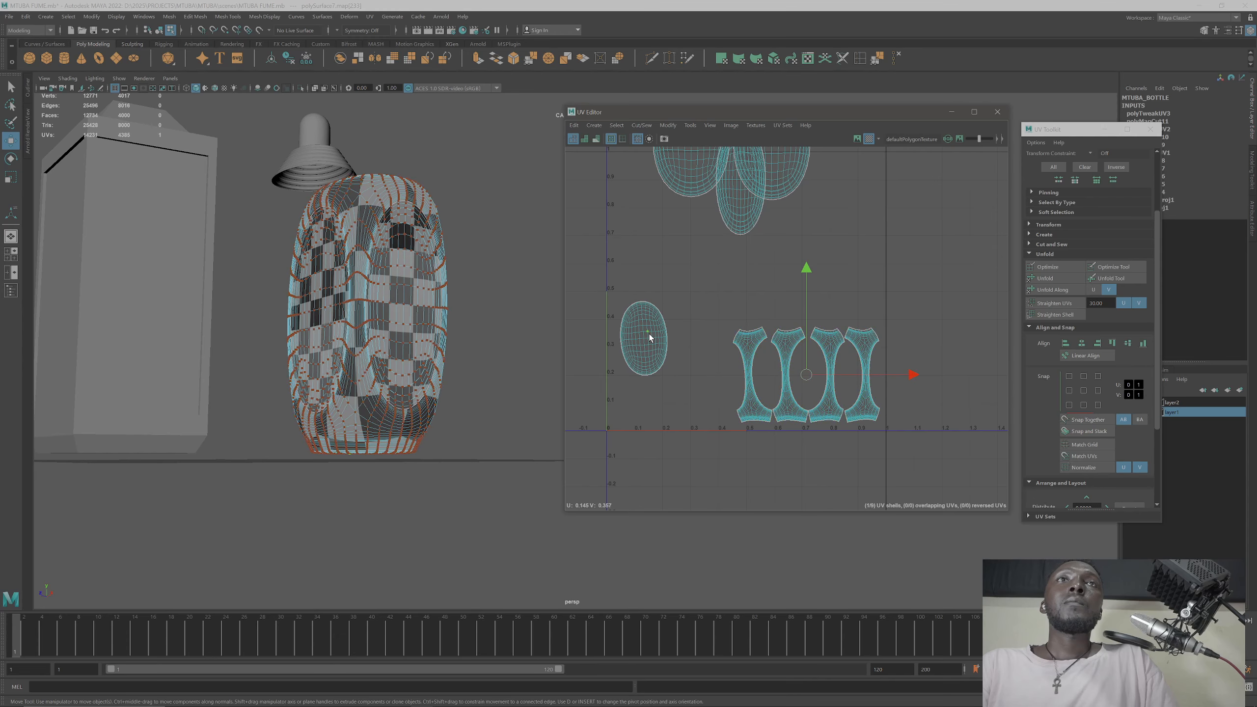
right_click_drag(648, 335, 694, 352, "ctrl")
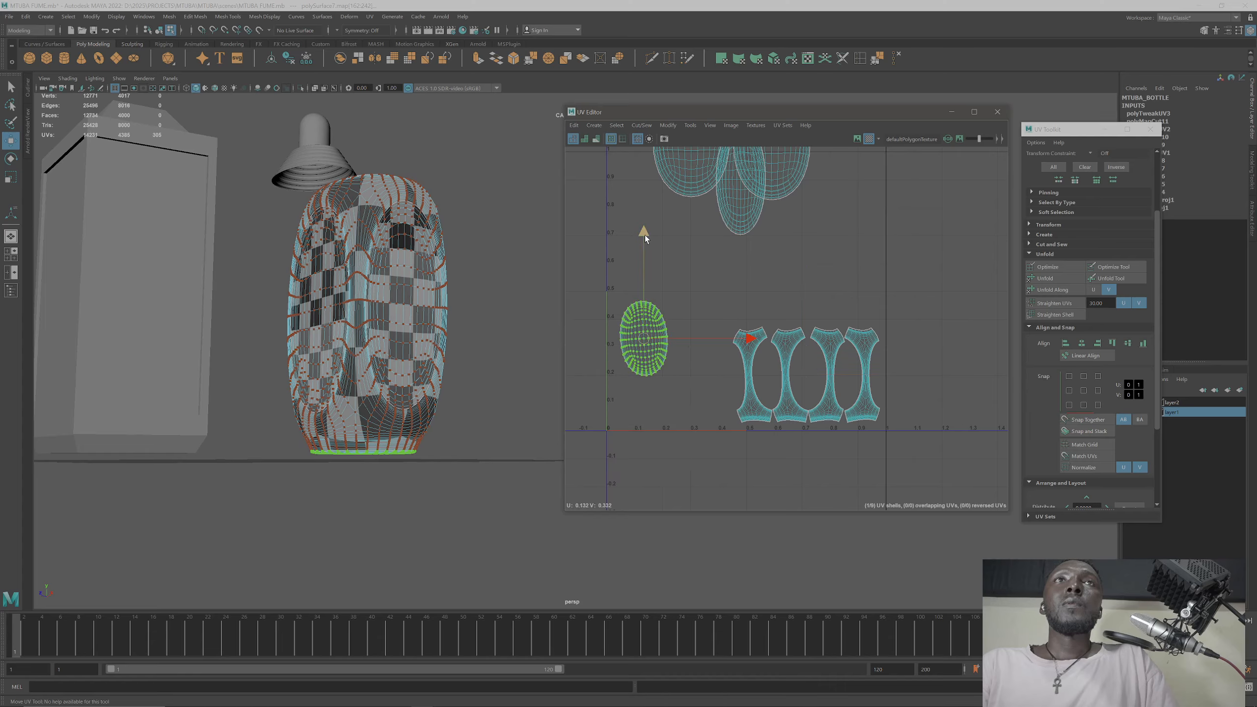
left_click_drag(644, 234, 642, 282)
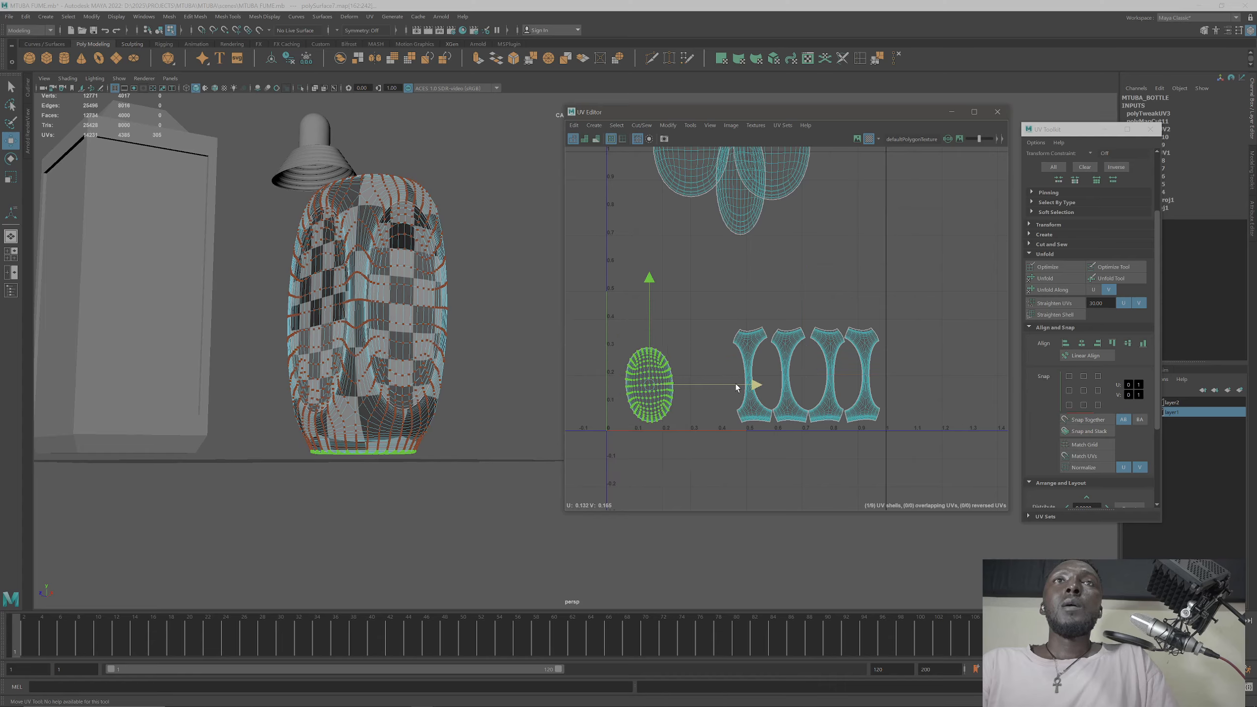
left_click_drag(735, 383, 773, 383)
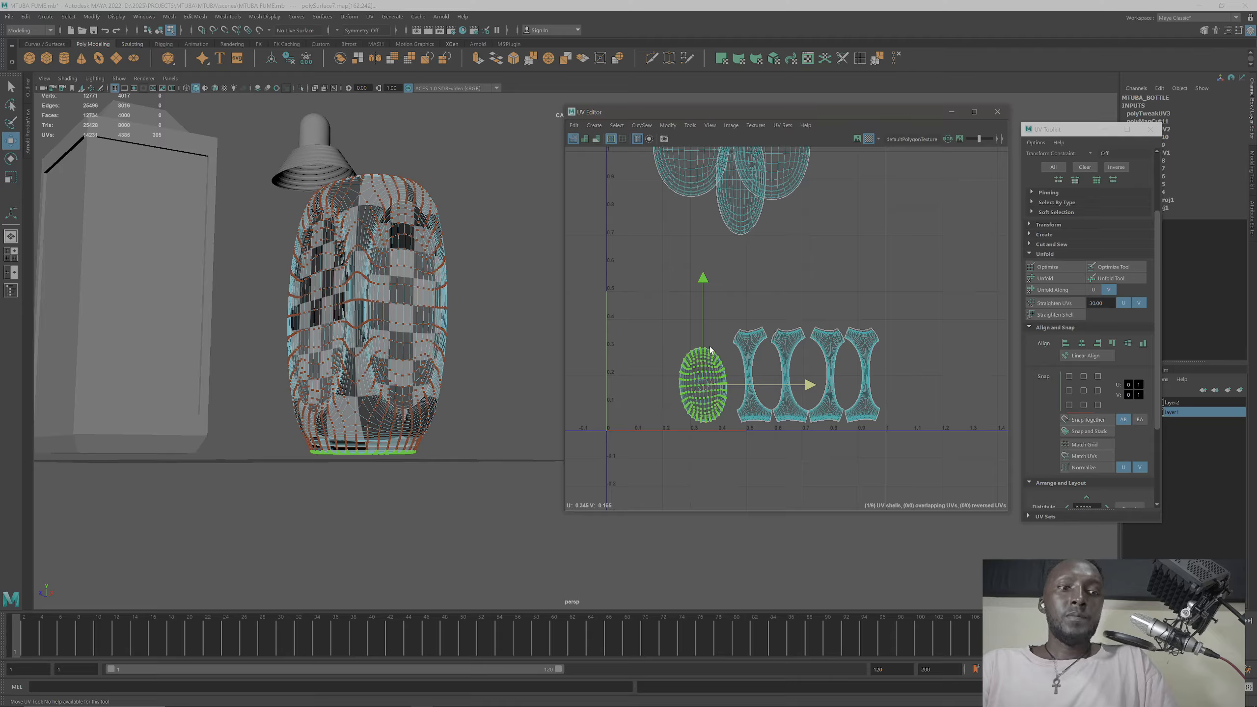
key("r")
key("w")
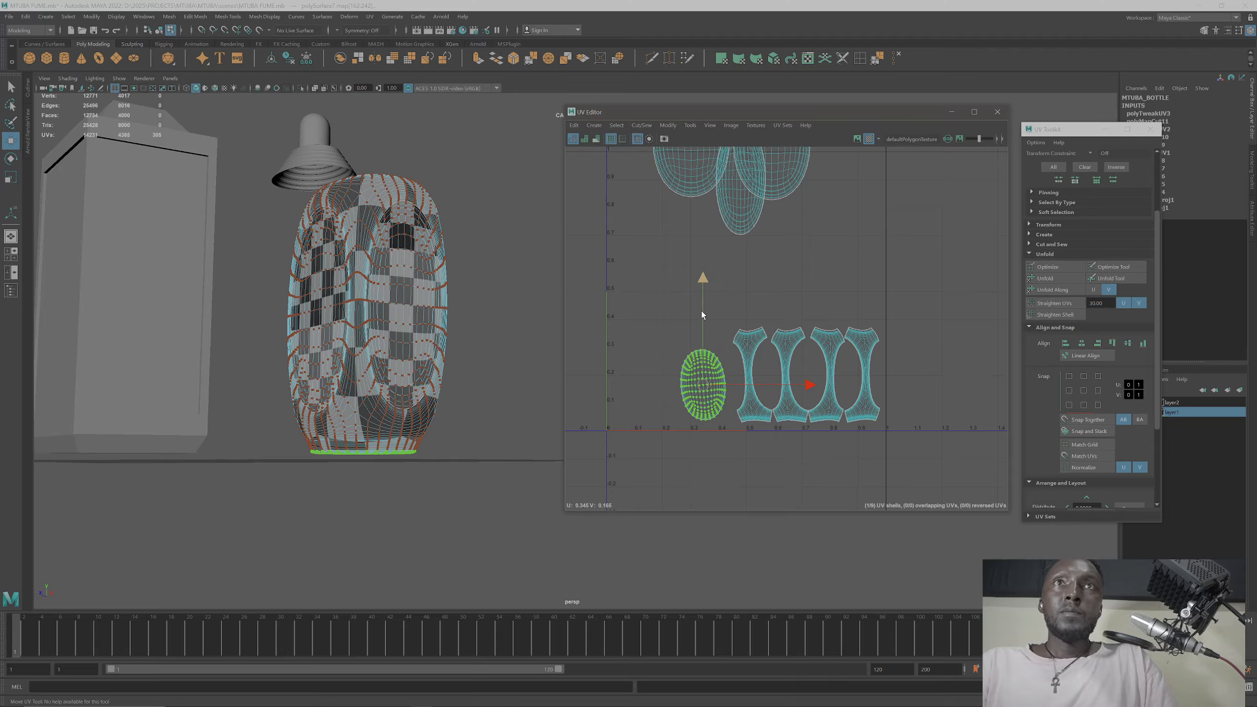
left_click_drag(701, 302, 700, 295)
left_click_drag(806, 375, 813, 375)
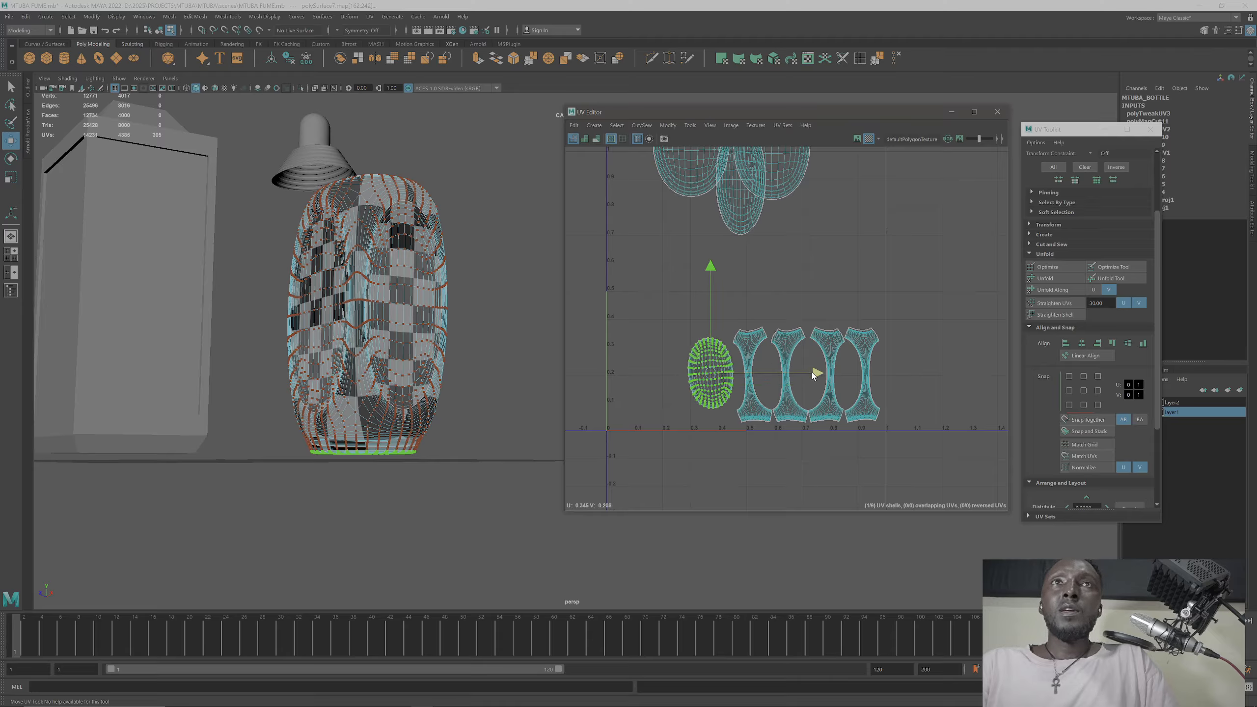
Step: Select the base oval and the four frame strips together and move the row left, centring it in the UV tile
key("e")
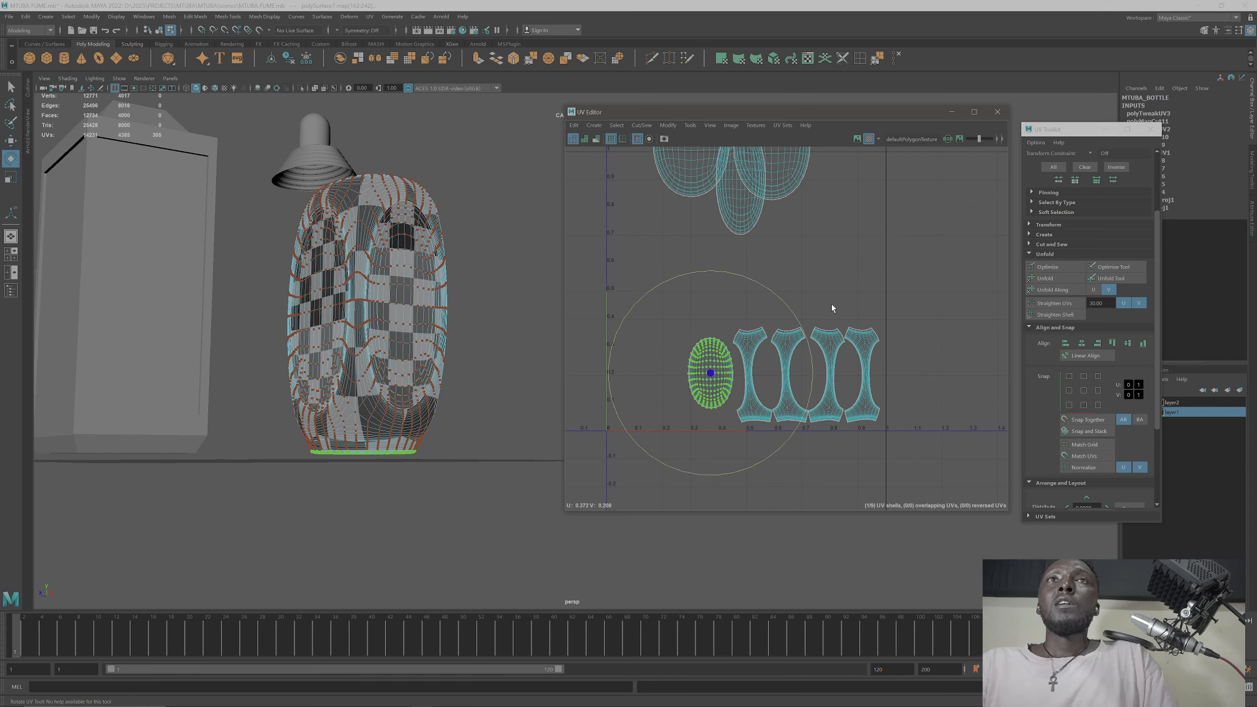
left_click_drag(919, 315, 661, 451)
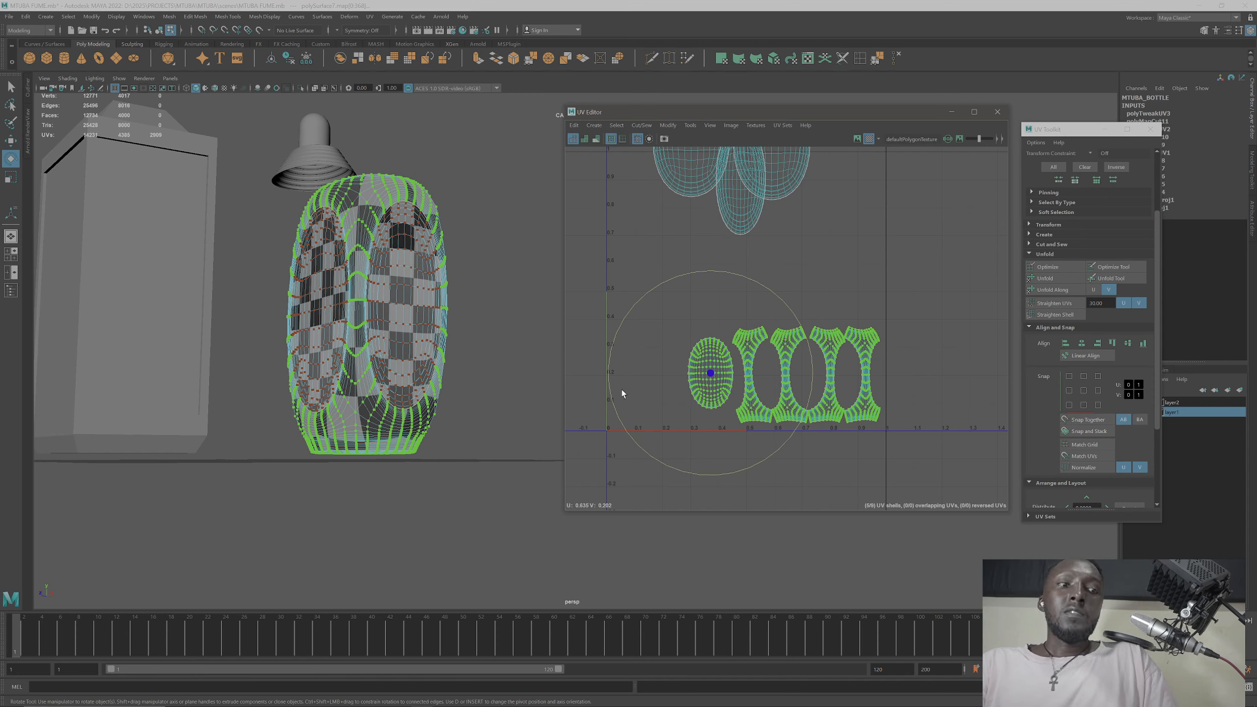
key("w")
left_click_drag(858, 379, 817, 382)
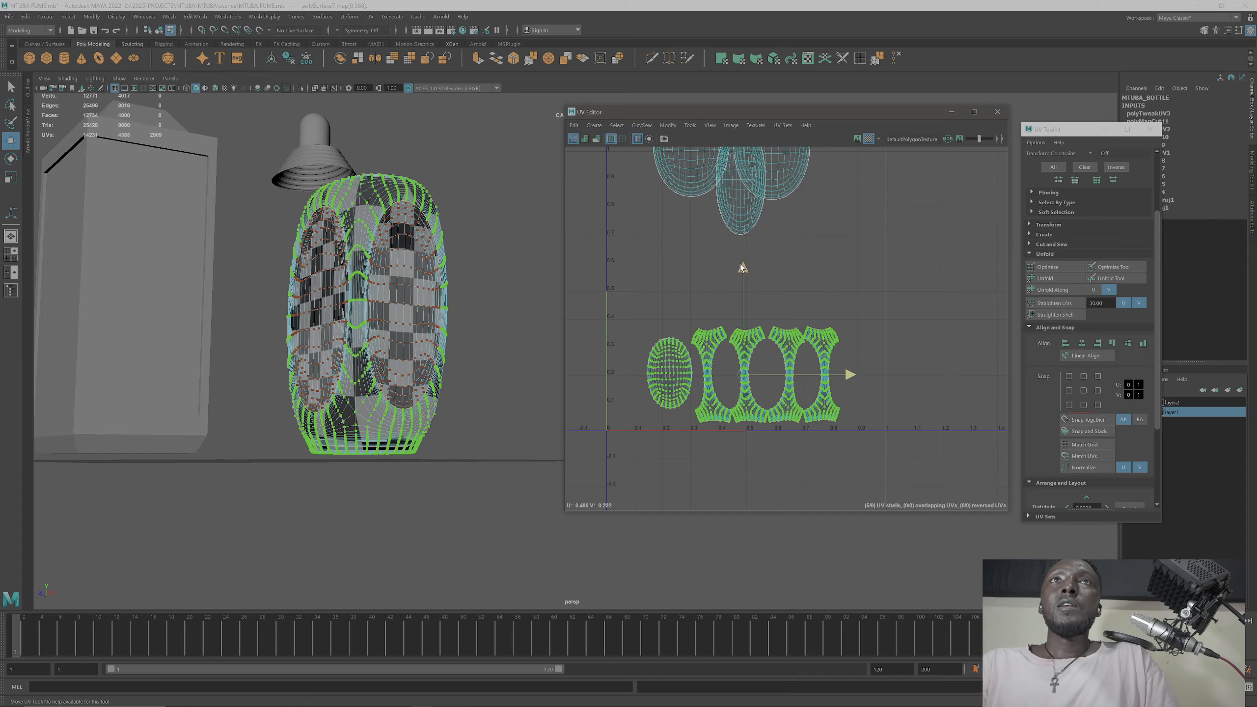
left_click_drag(741, 264, 741, 268)
left_click(843, 253)
Step: Select the narrow oval shell overlapping the two broad ovals and move it right, clear of them
middle_click_drag(787, 244, 771, 342, "alt")
left_click(768, 240)
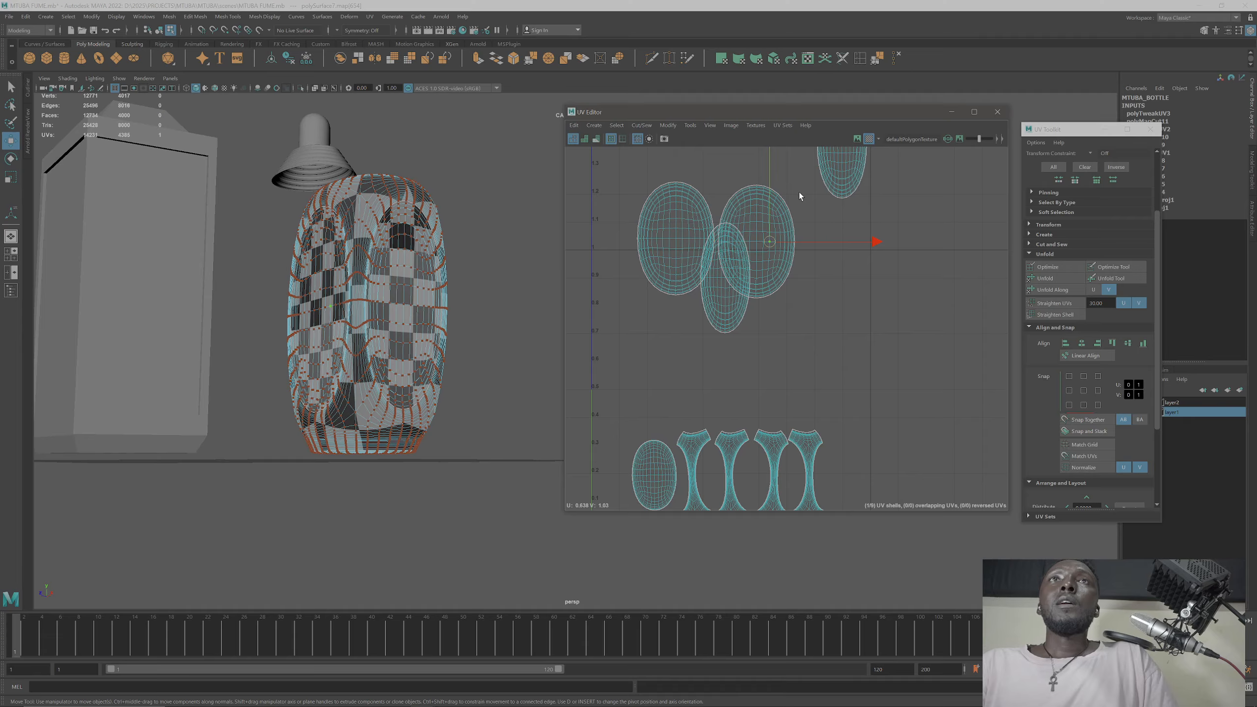
left_click(728, 332)
right_click_drag(728, 330, 798, 346, "ctrl")
left_click_drag(829, 275, 972, 277)
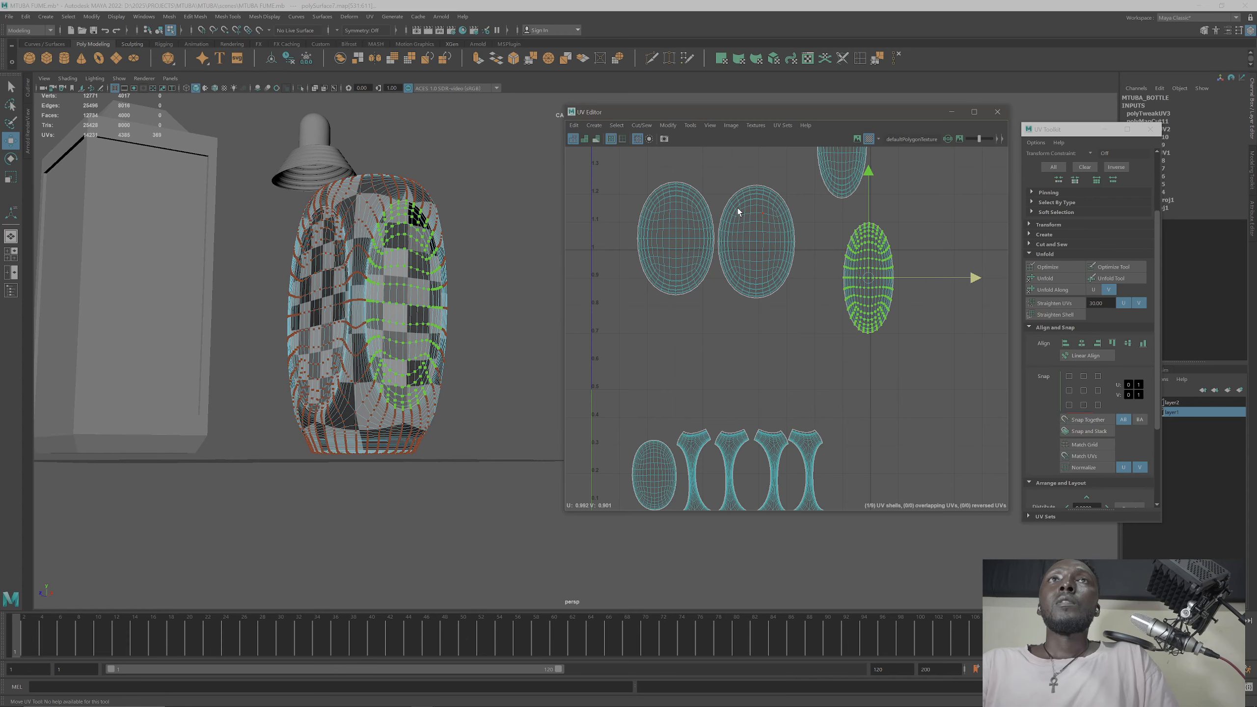
Step: Select the two broad oval shells and move them down and left, just above the row of base oval and frame strips
left_click_drag(734, 261, 807, 345)
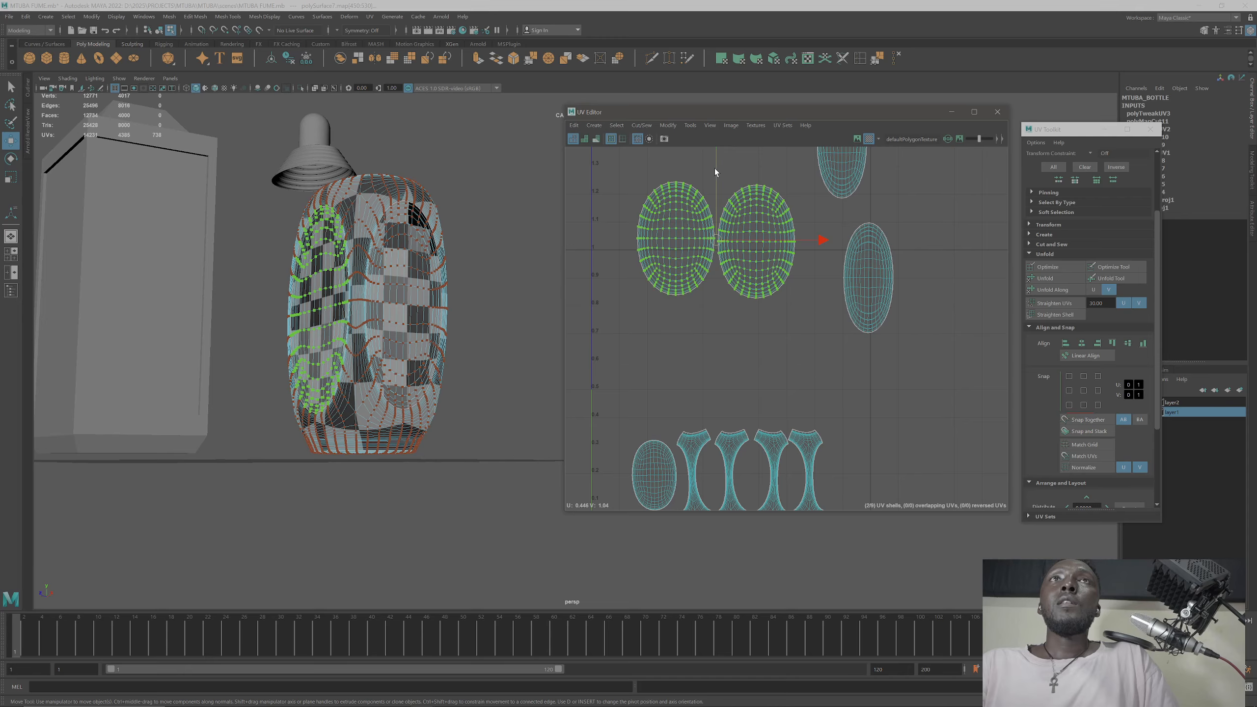
left_click_drag(715, 168, 713, 272)
left_click_drag(812, 347, 786, 359)
left_click_drag(683, 243, 673, 259)
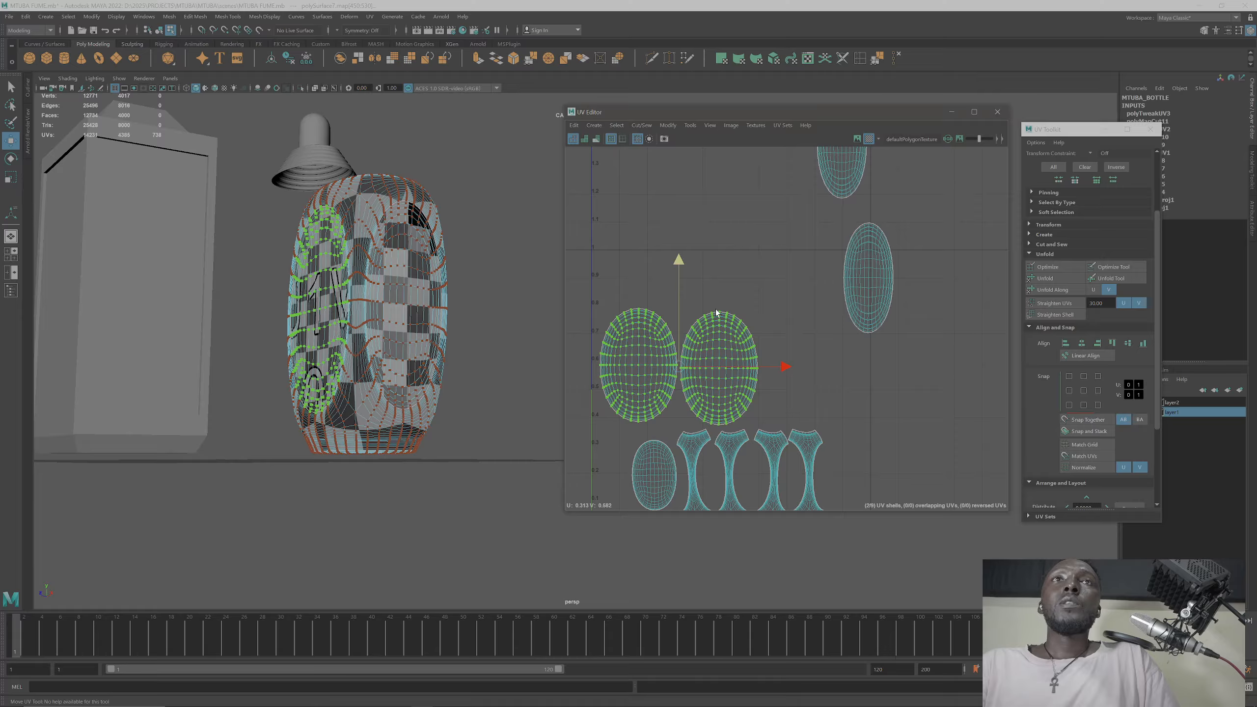
Step: Lower the first broad oval shell slightly to level it with its neighbour, checking its checker pattern on the bottle
left_click(669, 320)
left_click(648, 327)
right_click_drag(648, 326, 665, 337, "ctrl")
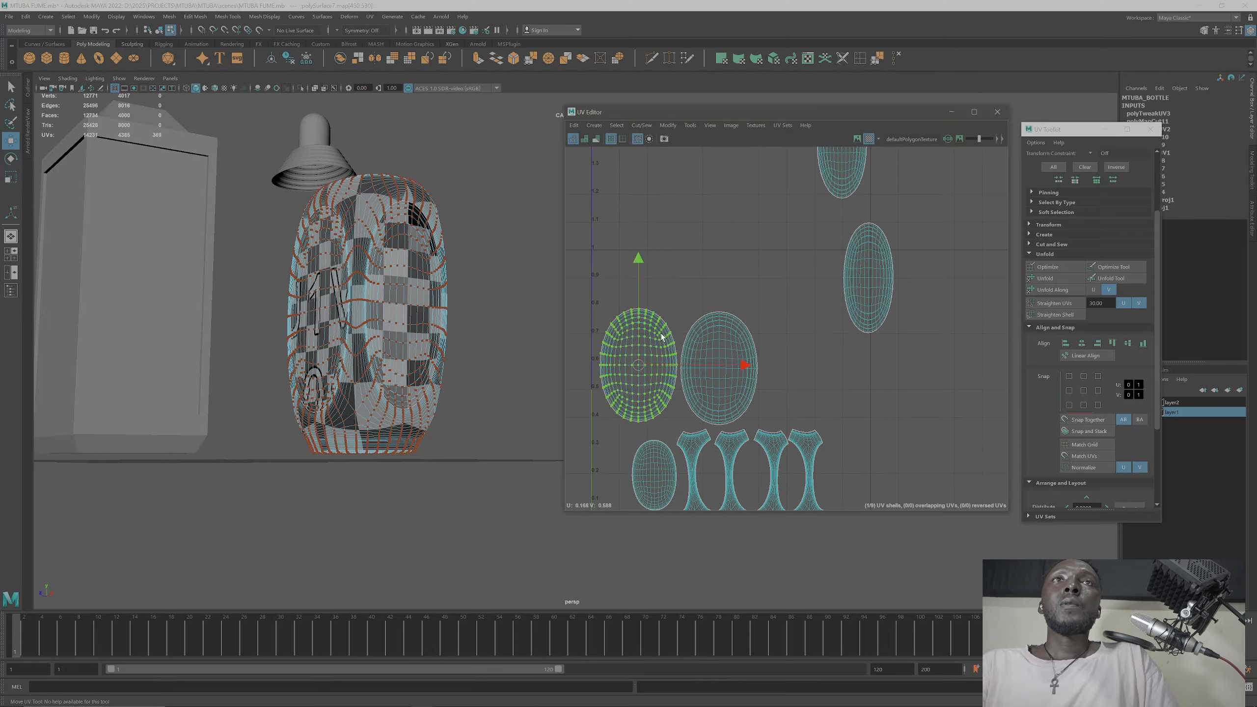
left_click_drag(638, 258, 638, 266)
left_click_drag(400, 311, 350, 325, "alt")
middle_click_drag(504, 300, 198, 343, "alt")
scroll(331, 335, "up", 3)
middle_click_drag(300, 333, 436, 347, "alt")
left_click_drag(437, 347, 492, 382, "alt")
left_click_drag(360, 349, 419, 340, "alt")
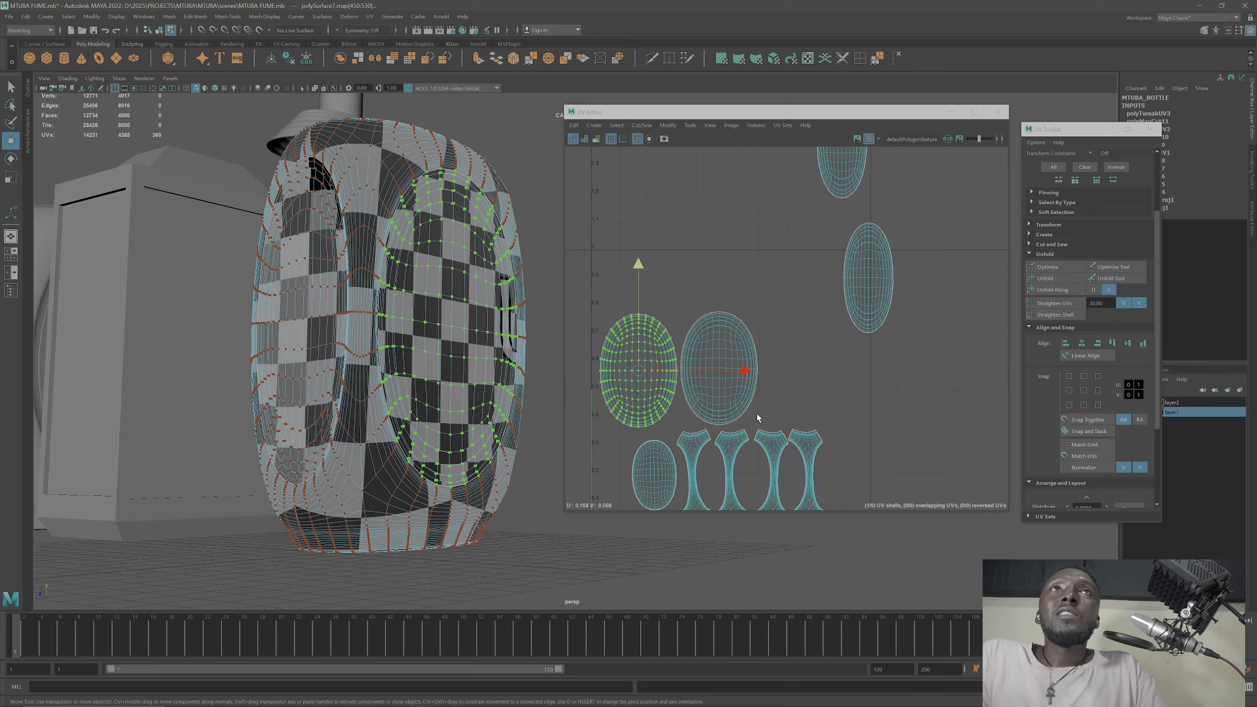
Step: Select the nearer narrow oval shell and move it down and left to sit beside the second broad oval
left_click(855, 277)
right_click_drag(855, 279, 885, 295, "ctrl")
left_click_drag(869, 178, 870, 265)
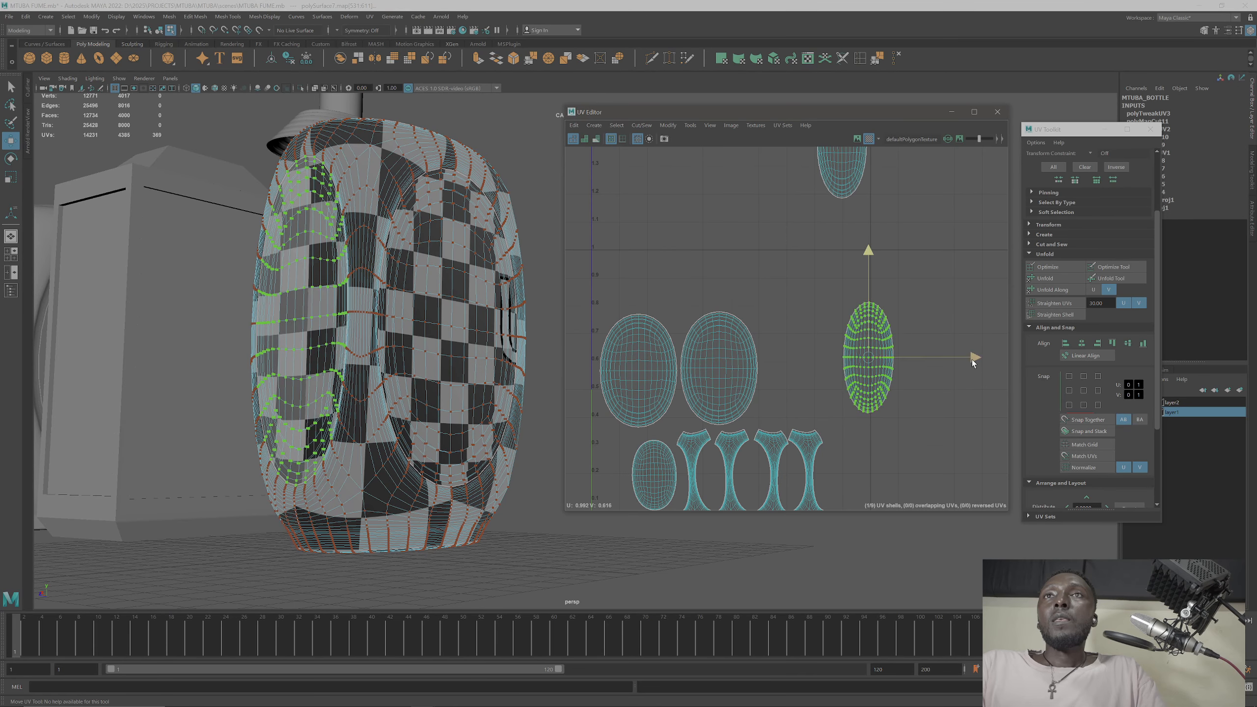
left_click_drag(971, 359, 910, 358)
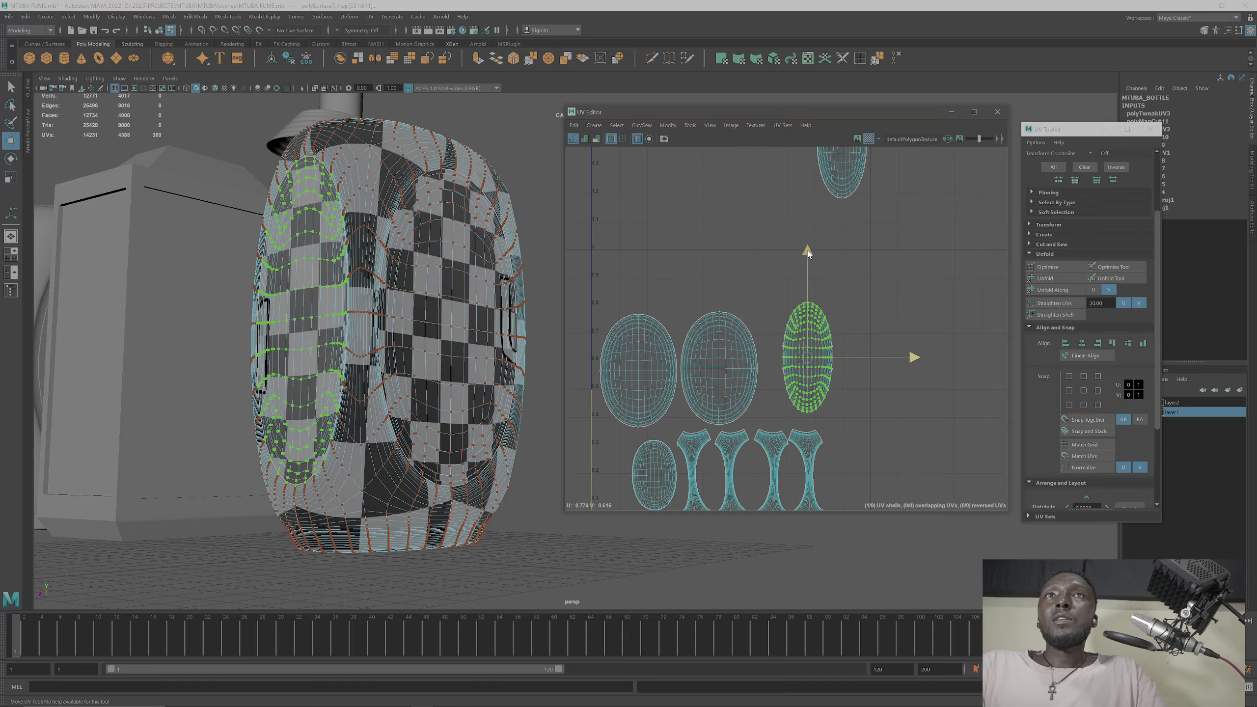
left_click_drag(807, 249, 807, 263)
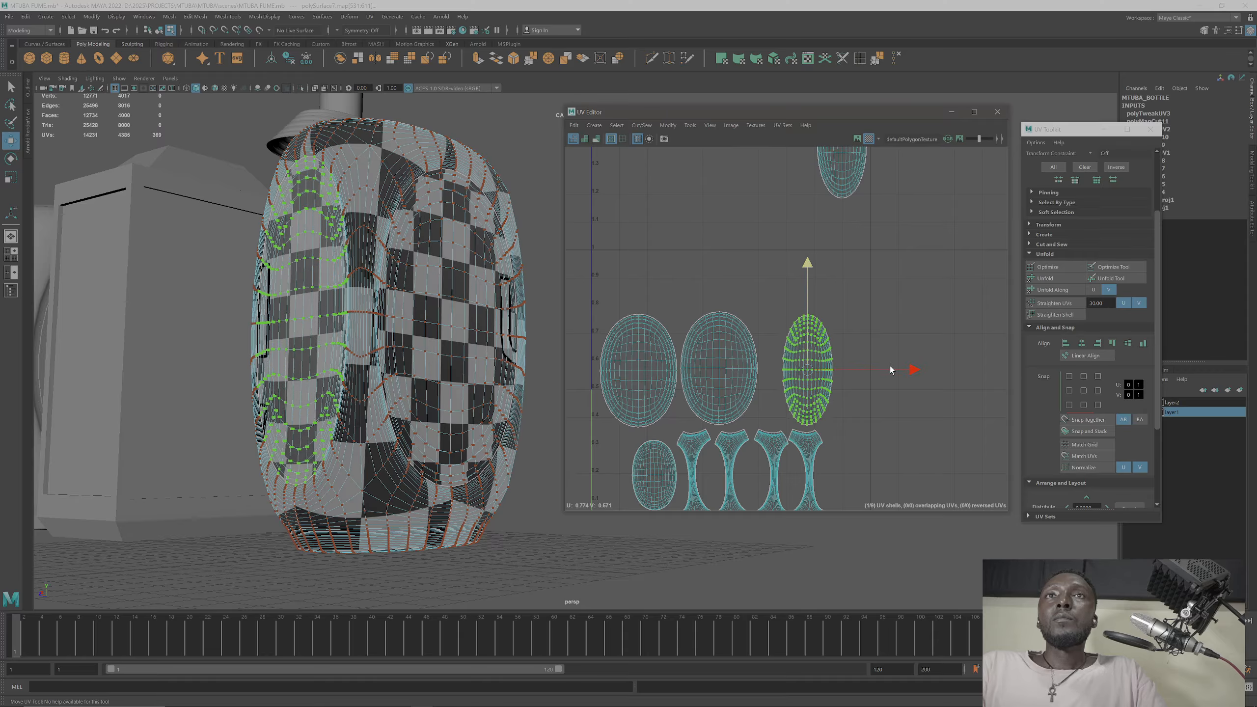
left_click_drag(890, 369, 870, 368)
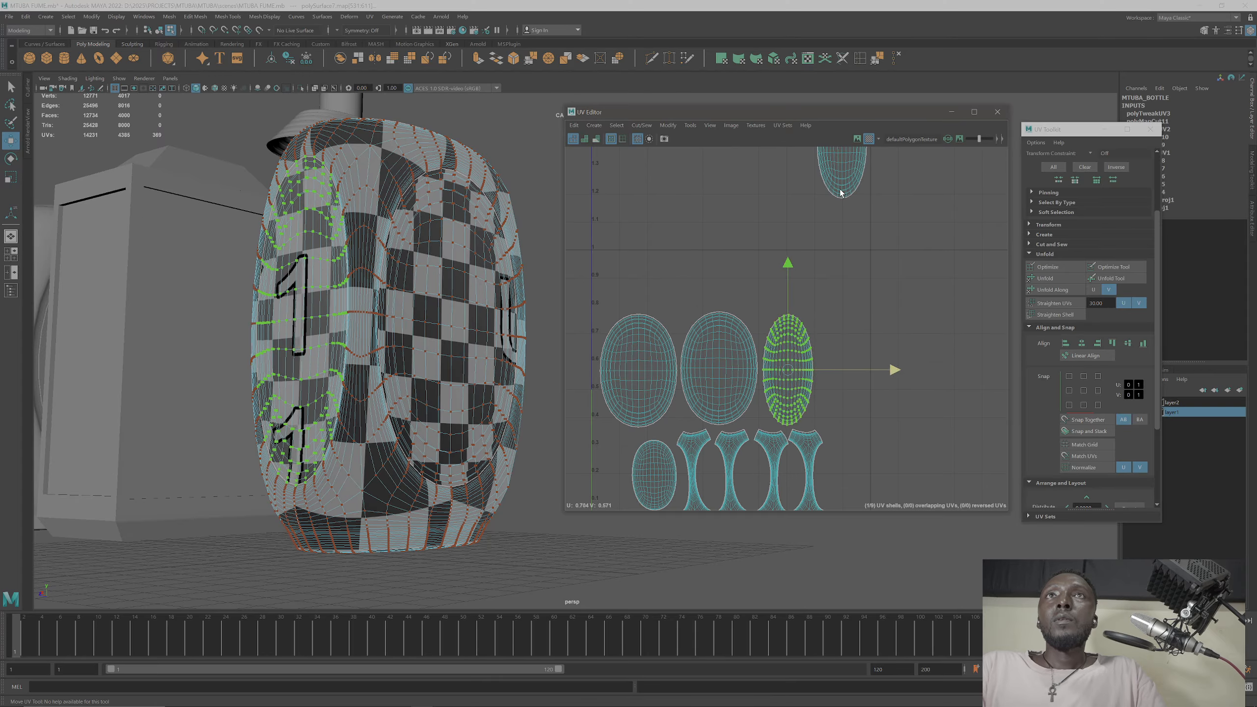
Step: Select the remaining narrow oval shell and move it straight down to the end of the oval row
left_click(840, 169)
right_click_drag(841, 168, 886, 188, "shift")
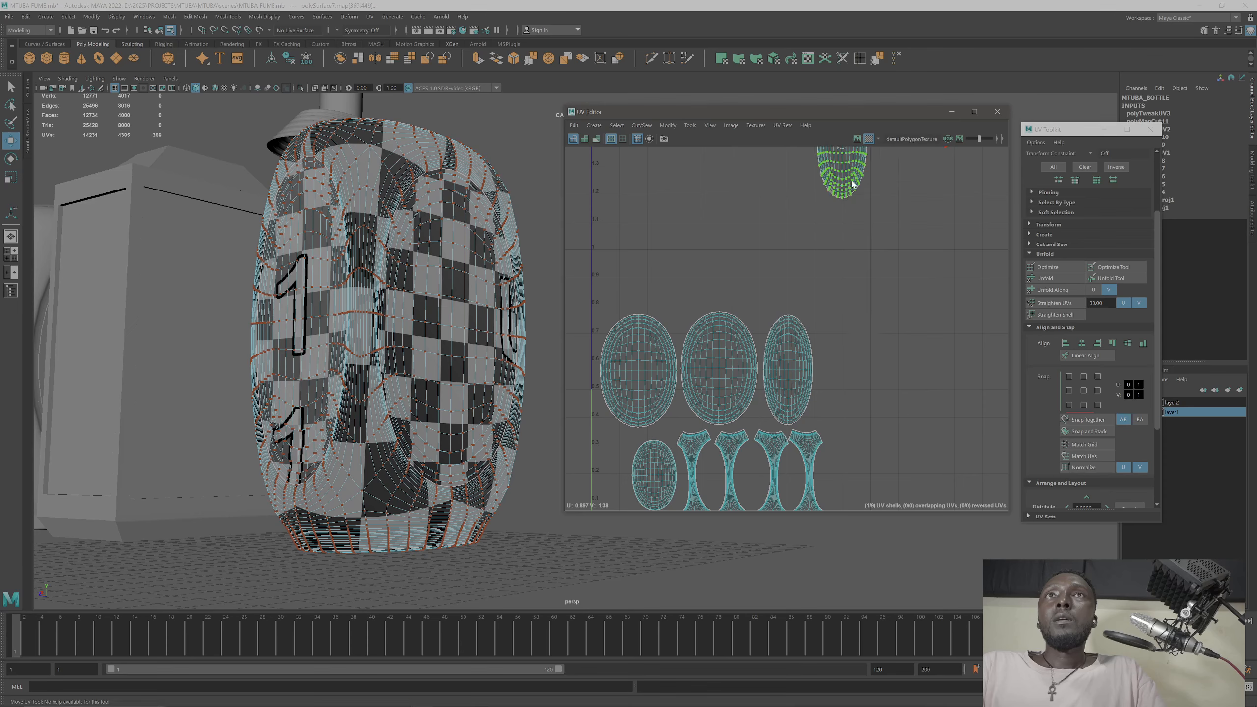
middle_click_drag(860, 180, 826, 235, "alt")
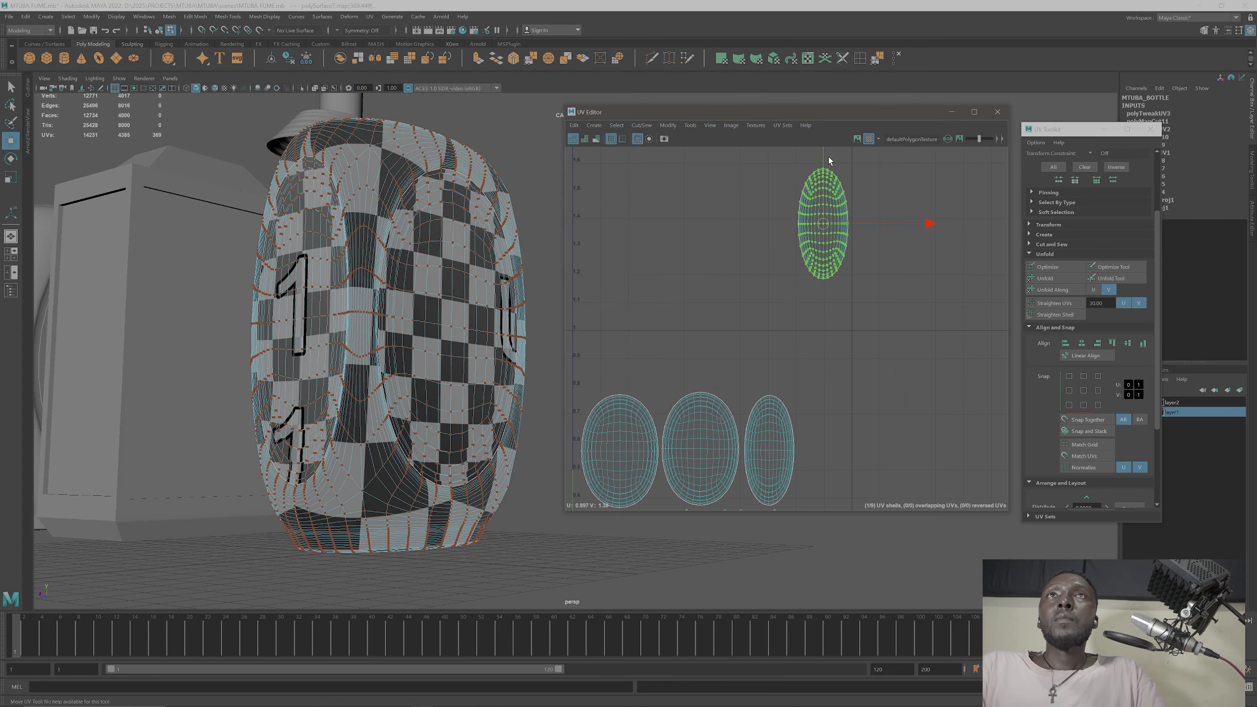
left_click_drag(830, 194, 849, 387)
Step: Select all four oval shells, raise the row clear of the frame strips and nudge it slightly left
left_click_drag(929, 237, 534, 324)
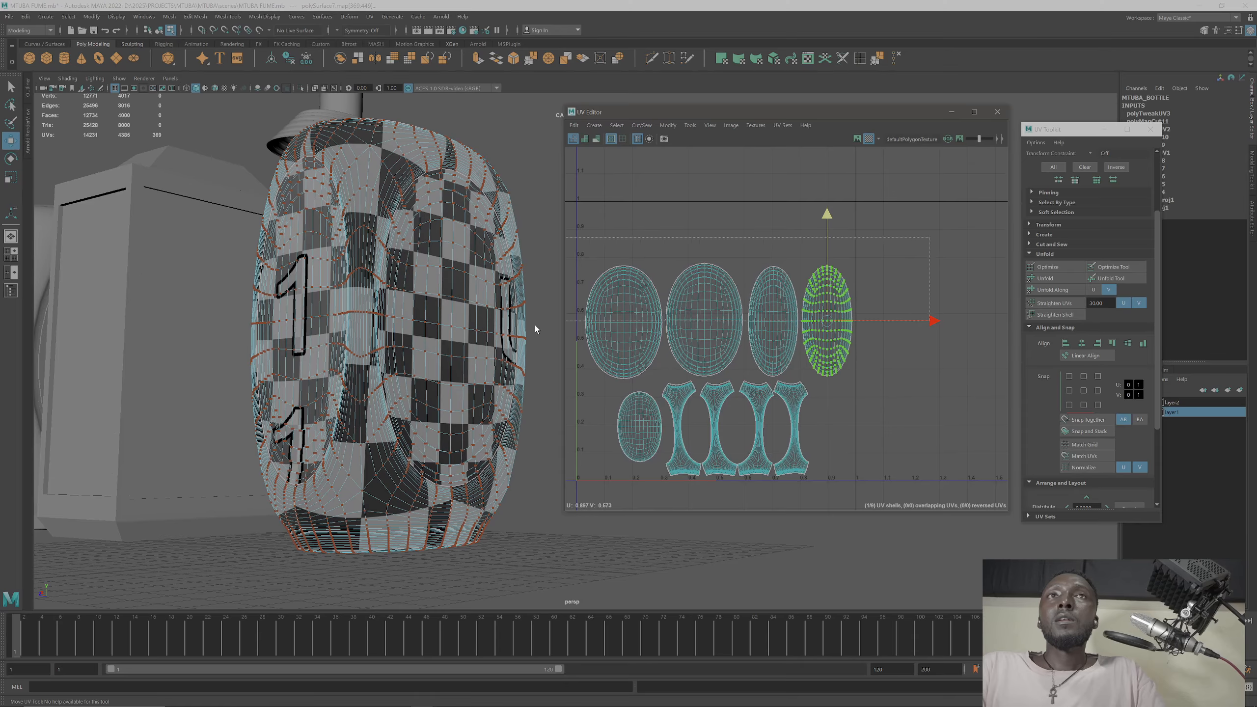
left_click_drag(530, 375, 530, 375)
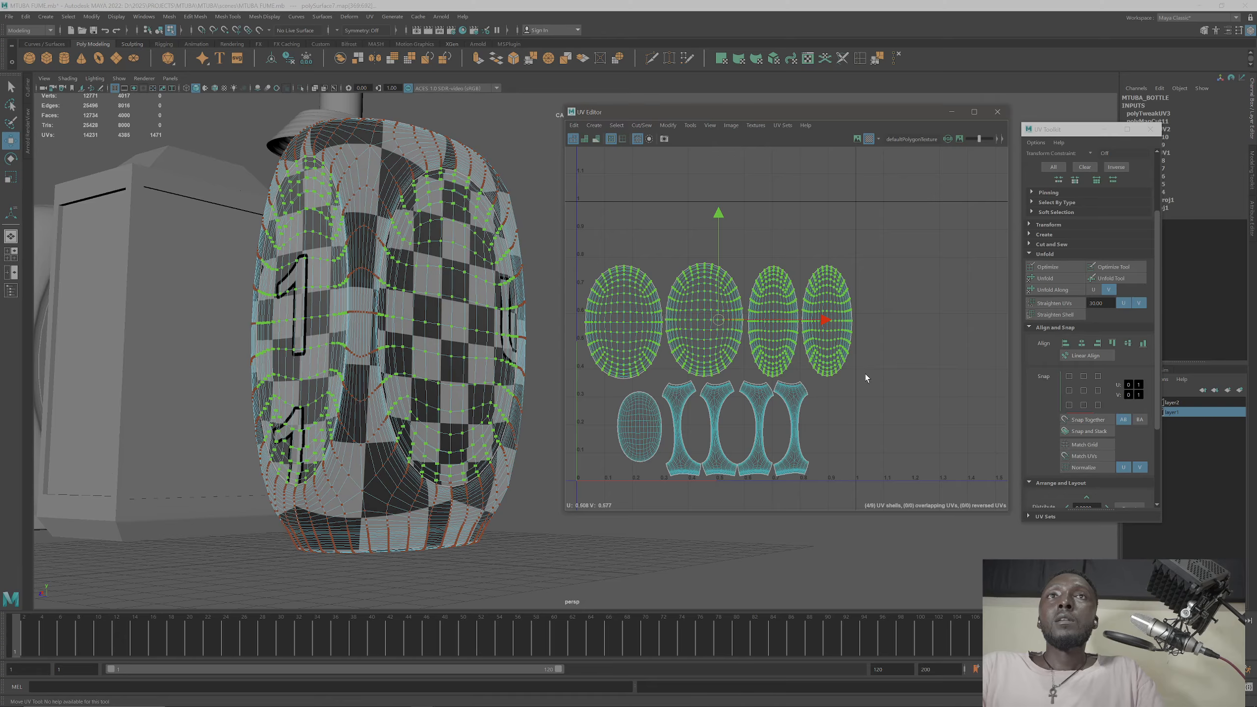
left_click_drag(719, 219, 720, 194)
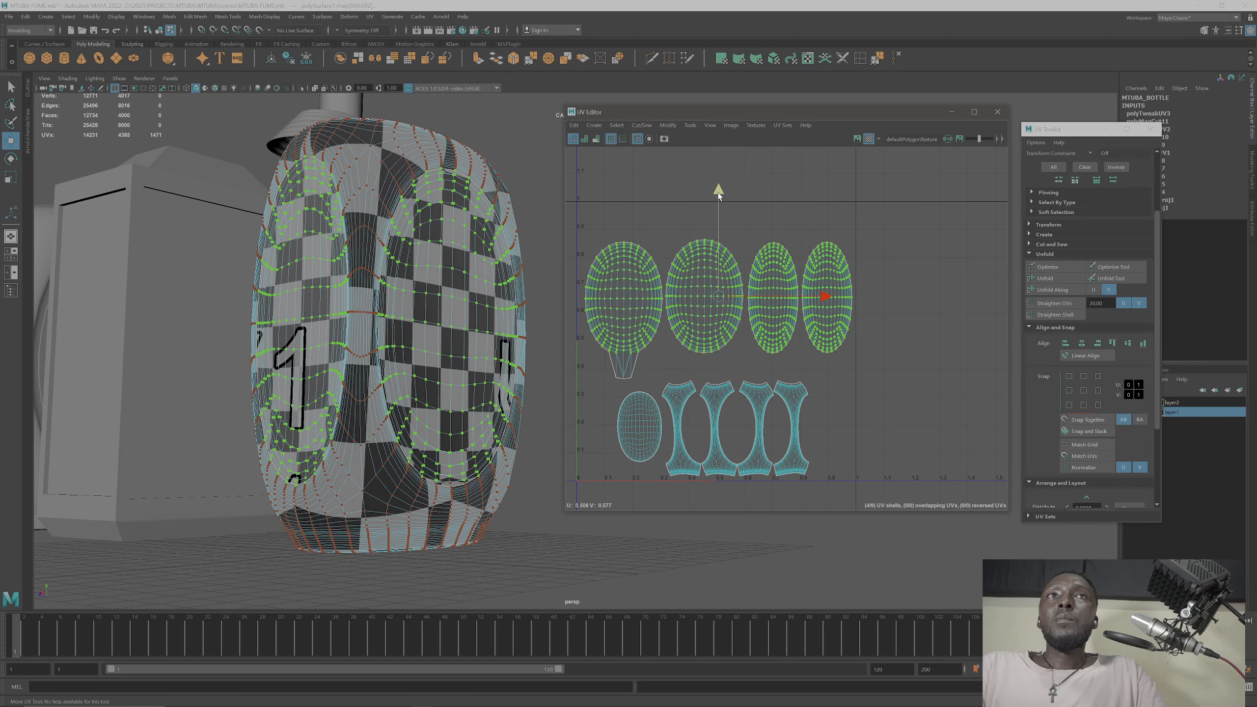
key("ctrl+z")
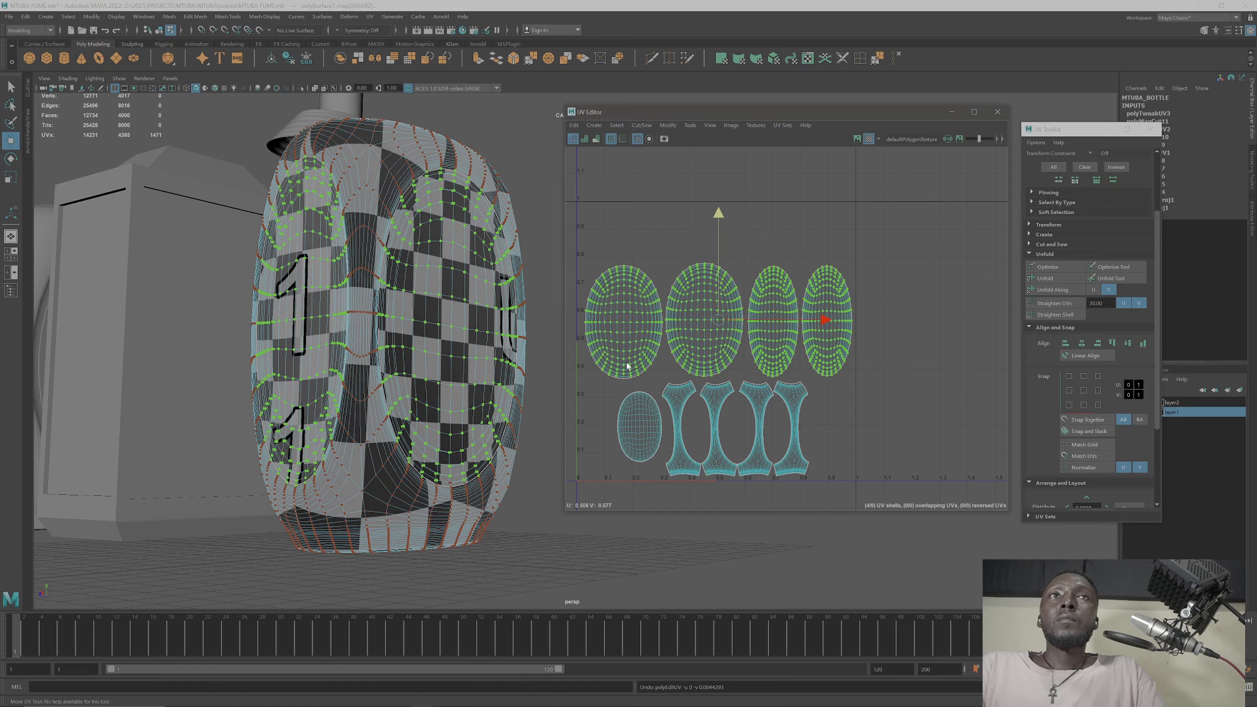
right_click_drag(630, 342, 660, 377)
left_click_drag(719, 248, 718, 220)
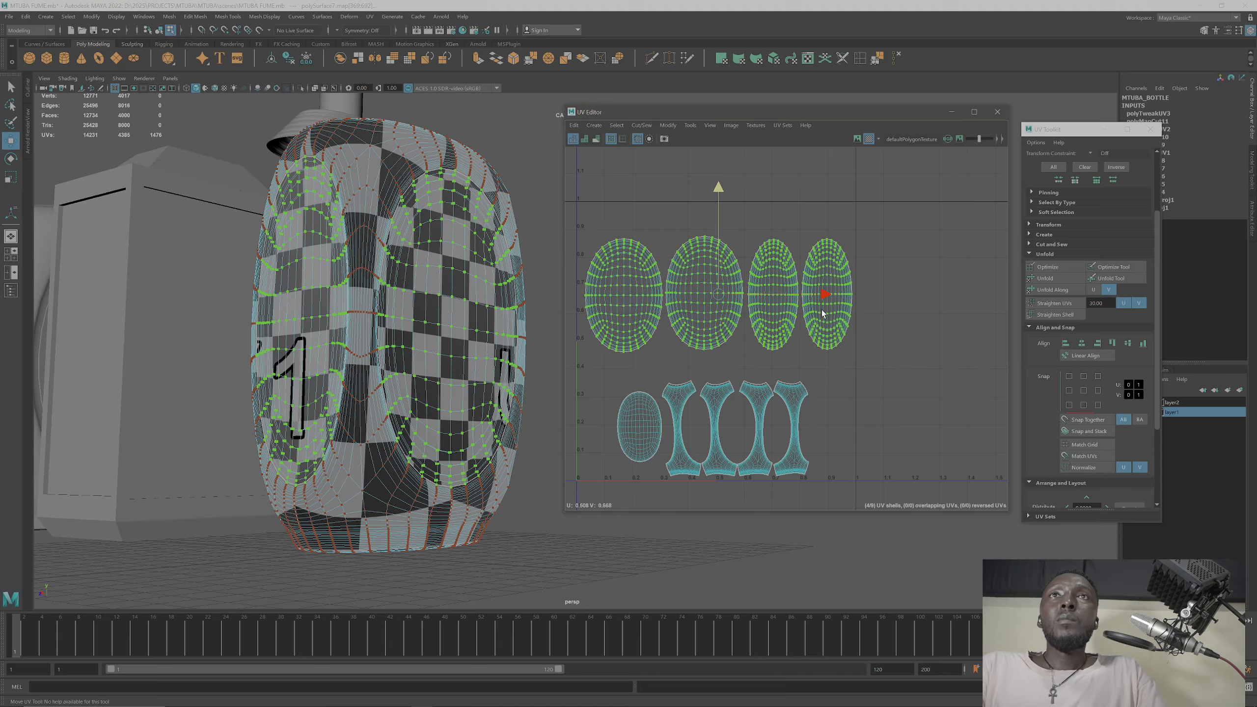
left_click_drag(822, 295, 819, 296)
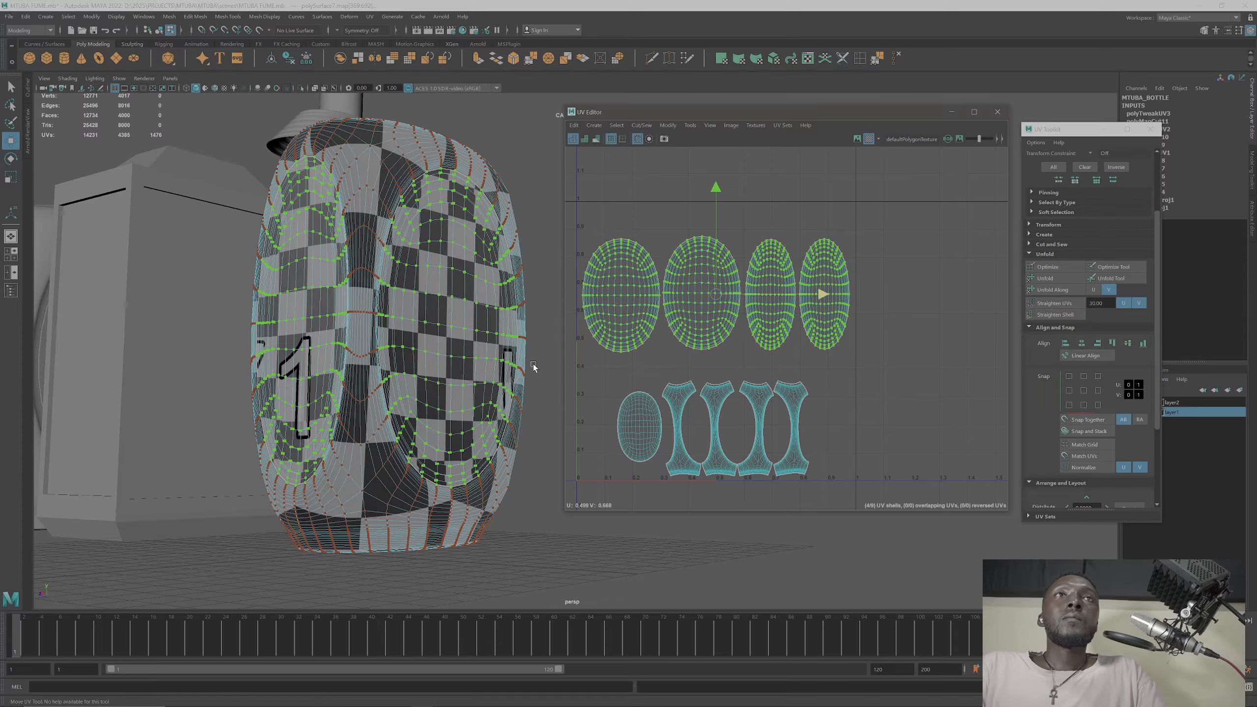
Step: Clear the shell selection, return the bottle to object mode and select it as a whole object
left_click_drag(452, 367, 430, 368, "alt")
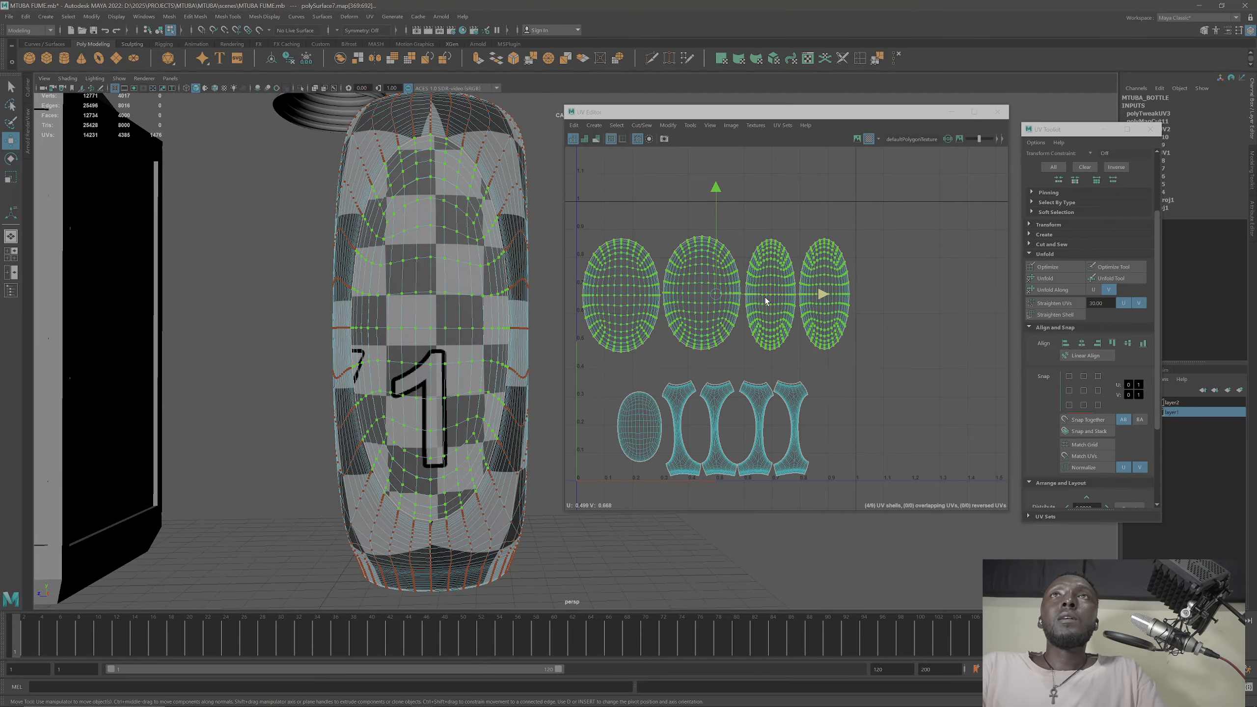
left_click(801, 204)
scroll(431, 317, "down", 5)
left_click_drag(445, 307, 395, 307, "alt")
right_click_drag(392, 231, 433, 214)
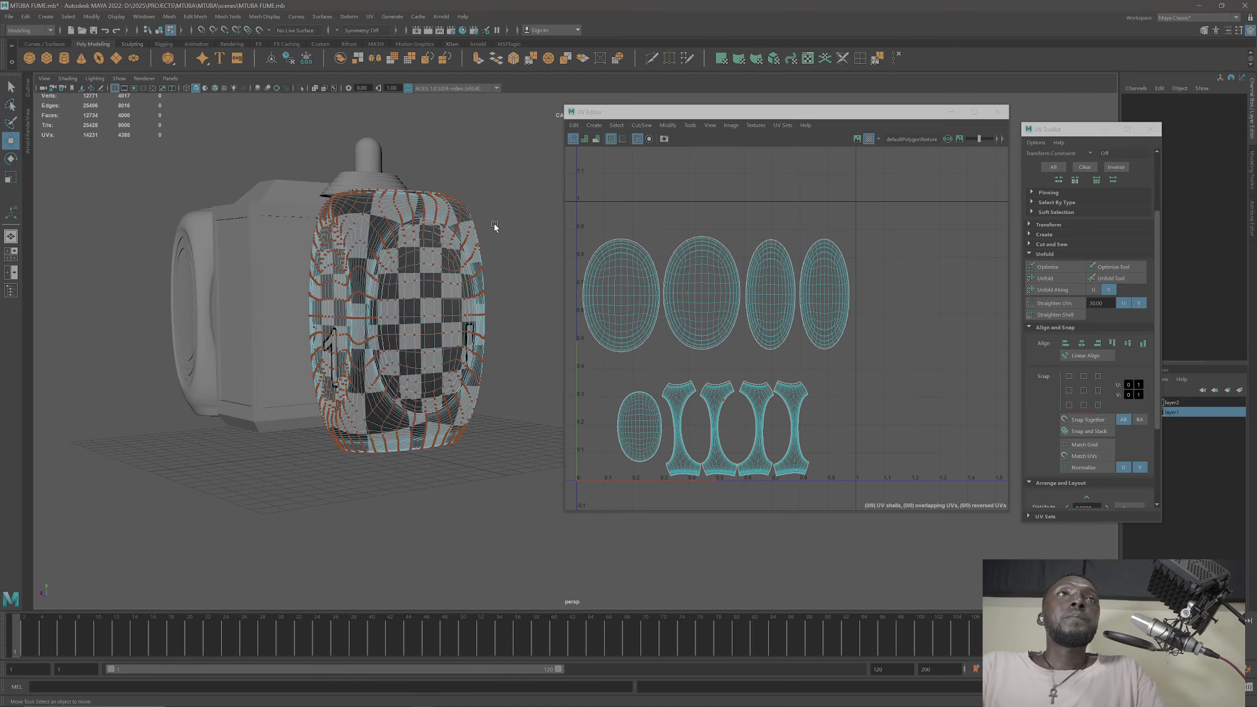
left_click(494, 224)
left_click_drag(451, 283, 500, 261, "alt")
left_click(459, 285)
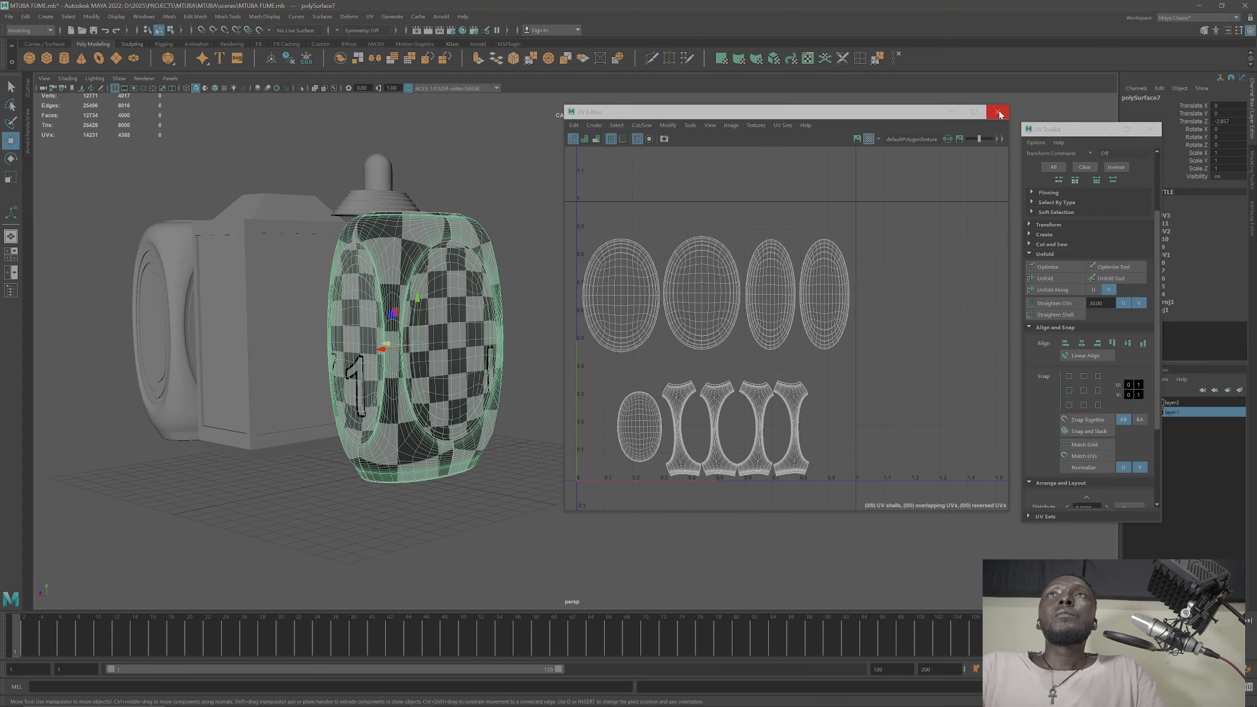
Step: Close the UV Editor and hide layer1 so the other model is out of sight
left_click(999, 114)
left_click(1128, 411)
left_click_drag(500, 317, 420, 311, "alt")
Step: Show the top view in wireframe and move the bottle along Z to about -0.134, under the cap
key("space")
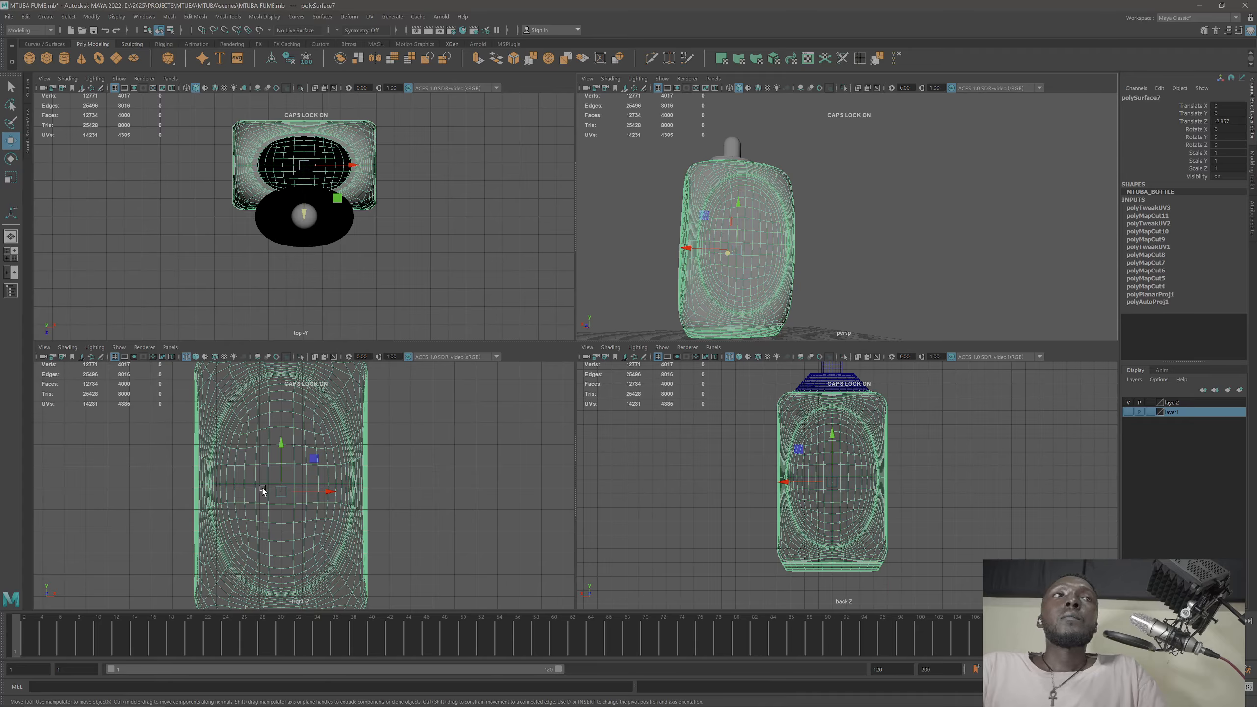
scroll(331, 458, "down", 5)
scroll(347, 203, "up", 4)
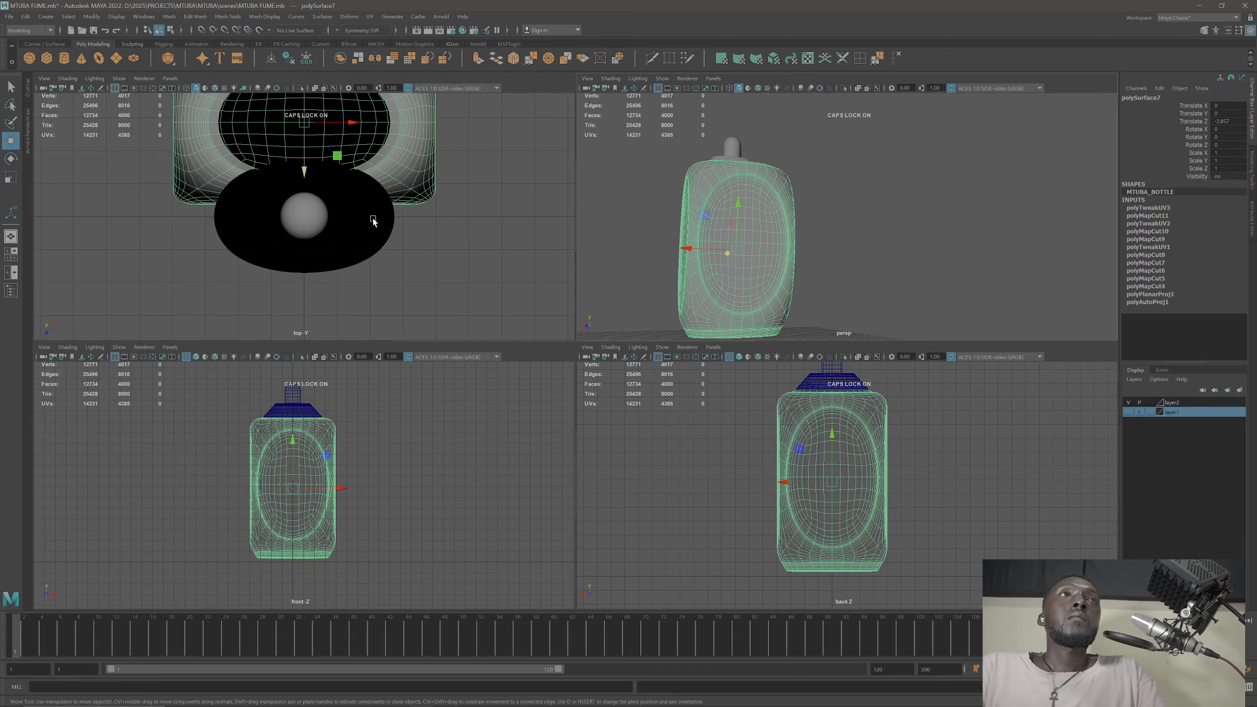
key("4")
middle_click_drag(414, 202, 493, 300, "alt")
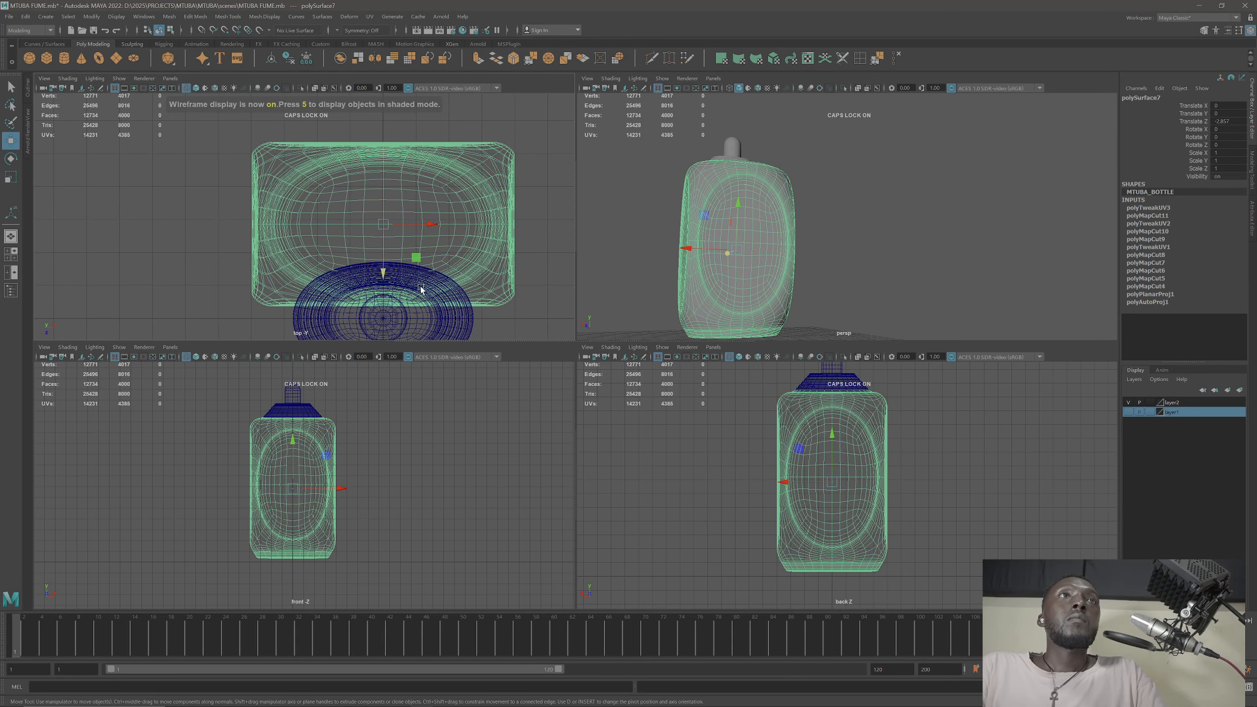
middle_click_drag(419, 286, 452, 204, "alt")
left_click_drag(418, 201, 425, 287)
left_click_drag(728, 258, 809, 191, "alt")
scroll(717, 271, "up", 5)
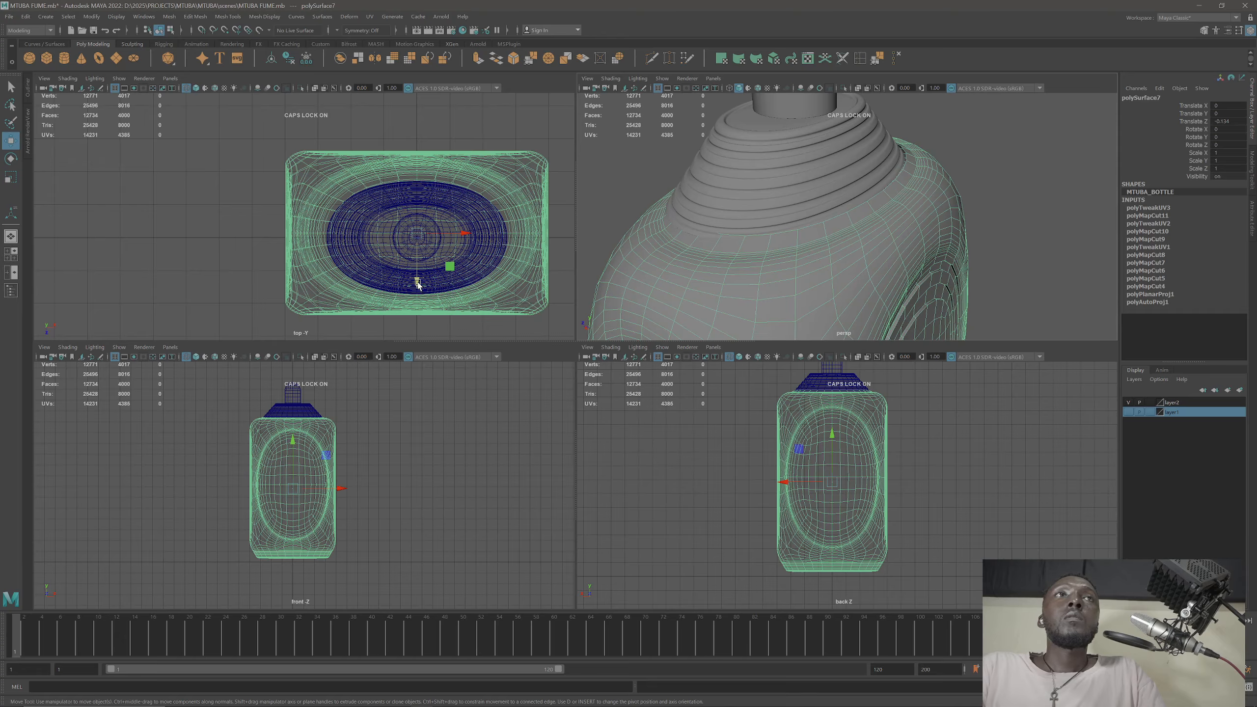
Step: Fine-tune the bottle's Z translation to about 0.005 so it is centred beneath the cap
left_click_drag(418, 281, 417, 290)
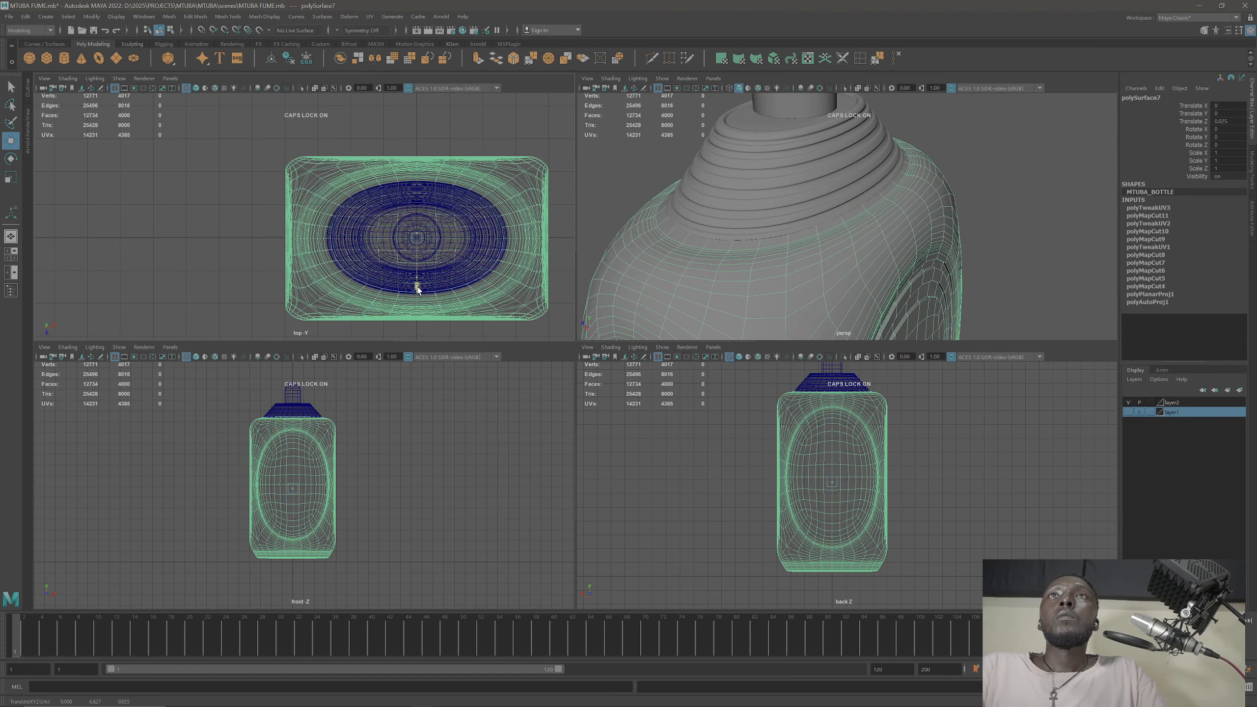
left_click_drag(755, 252, 851, 257, "alt")
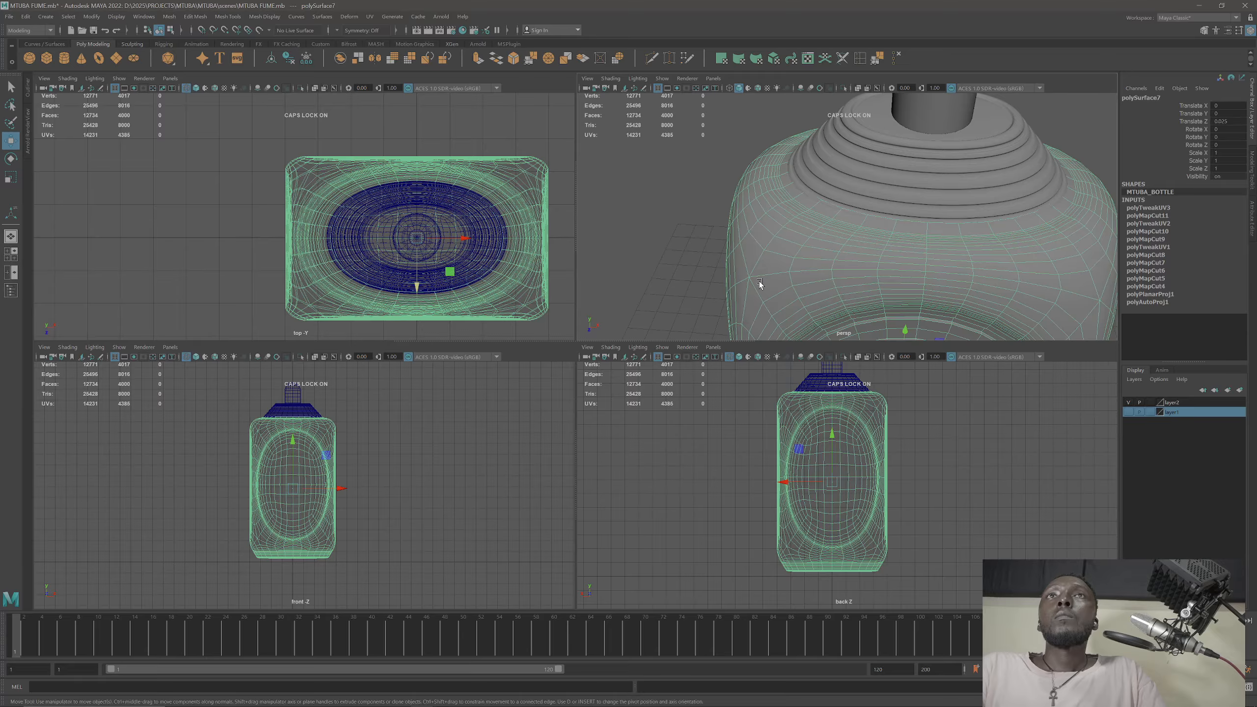
left_click_drag(417, 290, 418, 290)
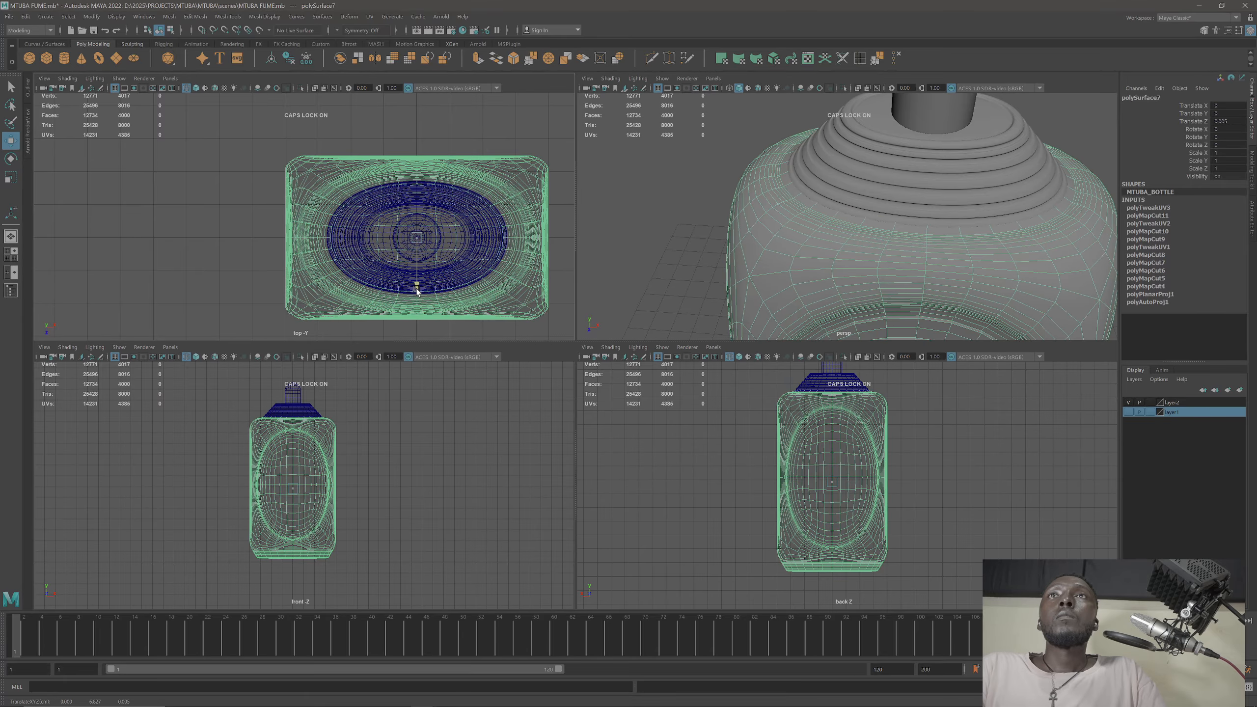
left_click_drag(851, 223, 707, 214, "alt")
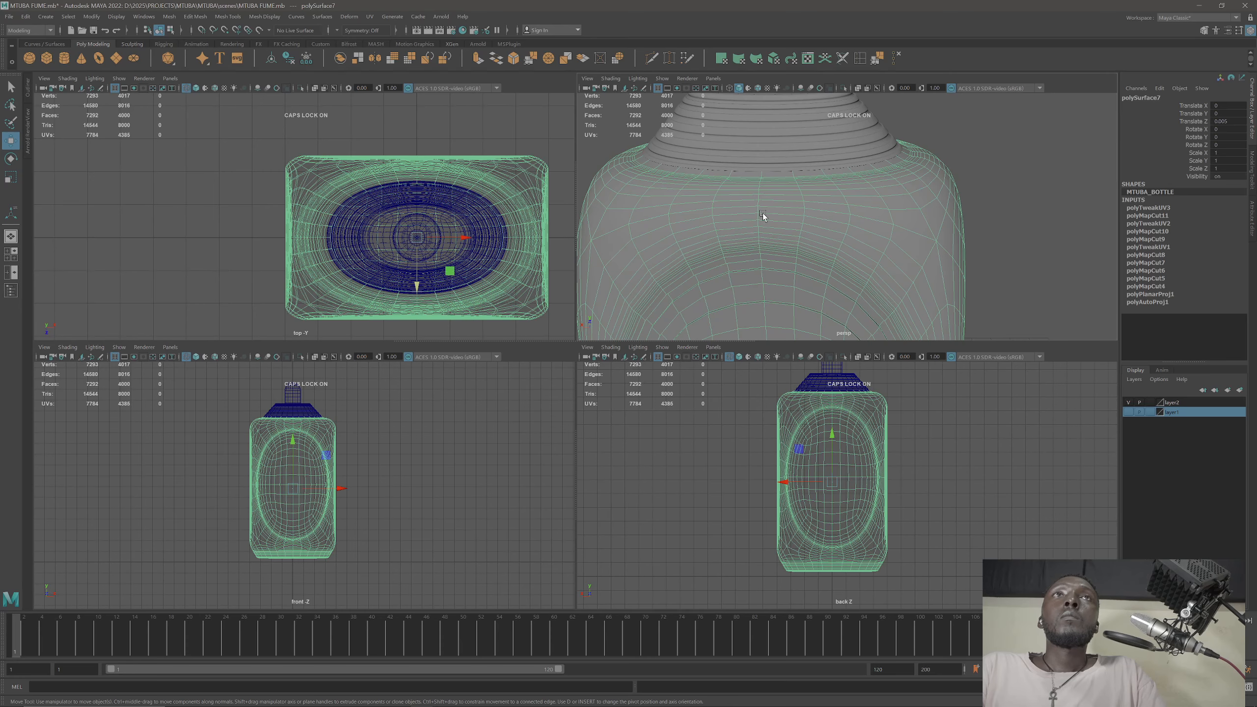
Step: Enlarge the perspective view and turn on smooth preview for the bottle body, inspecting its recessed ovals
key("space")
right_click_drag(741, 269, 695, 263, "alt")
left_click(753, 319)
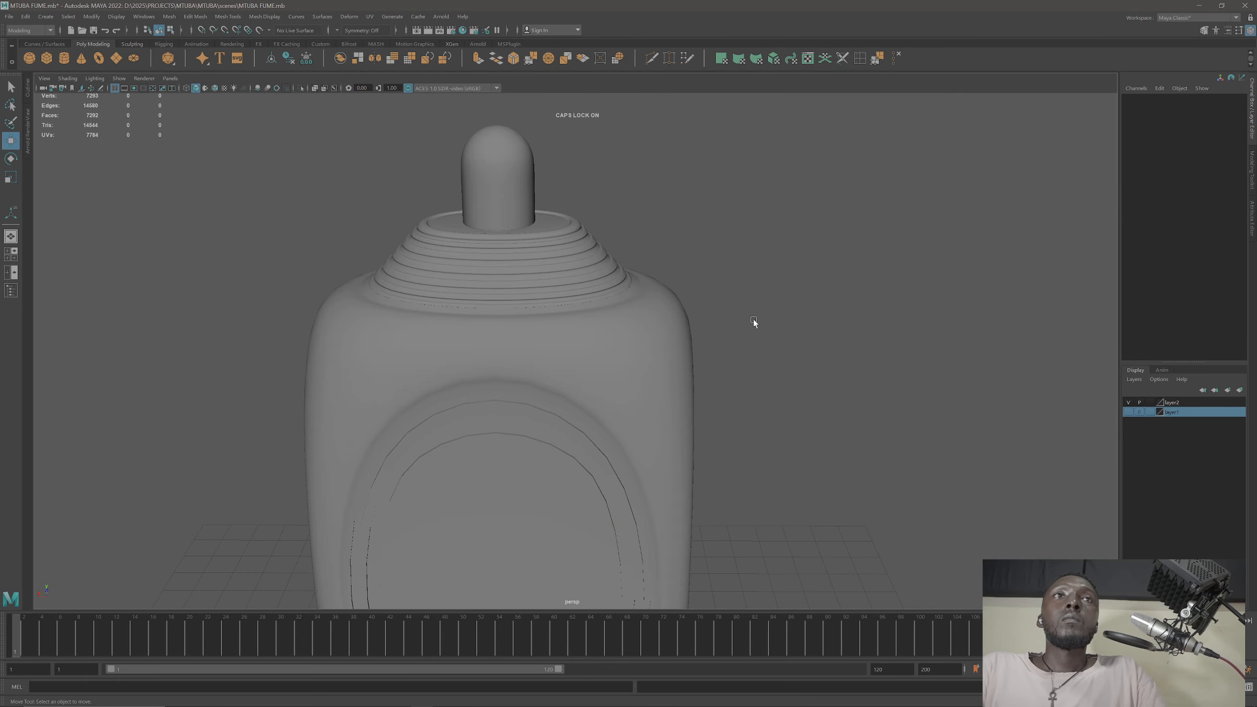
right_click_drag(693, 379, 746, 287, "alt")
left_click(659, 353)
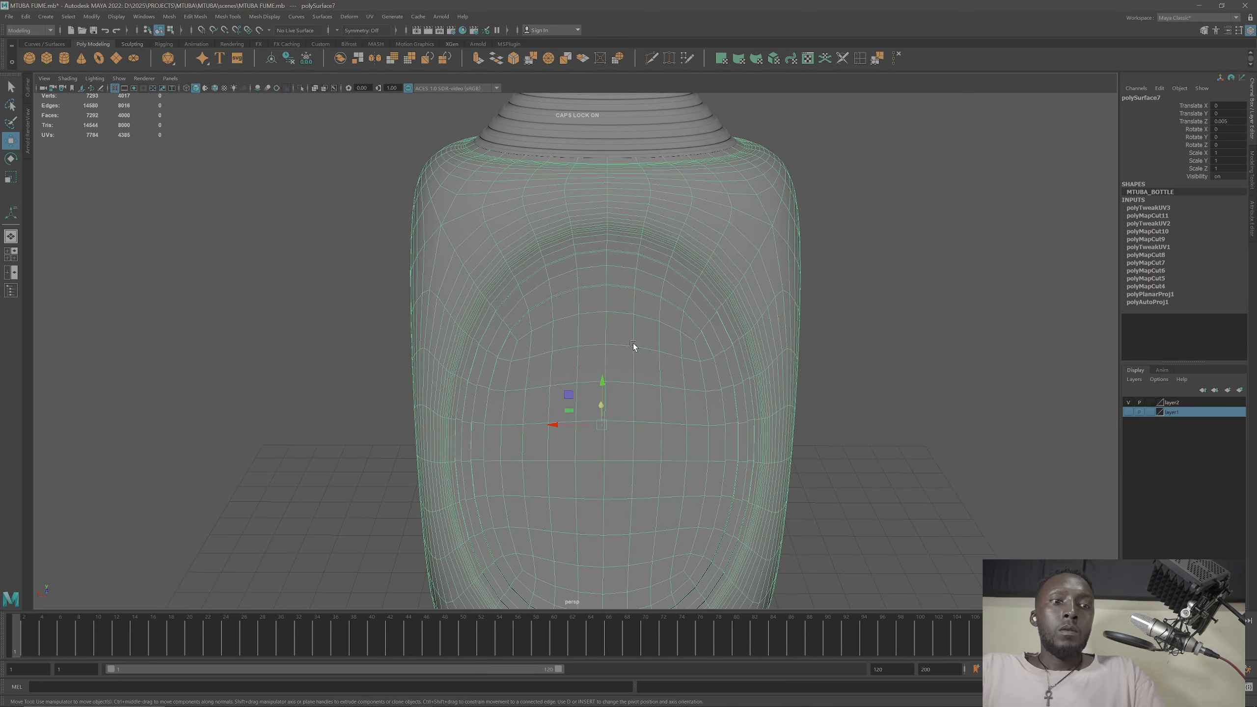
key("3")
left_click(834, 337)
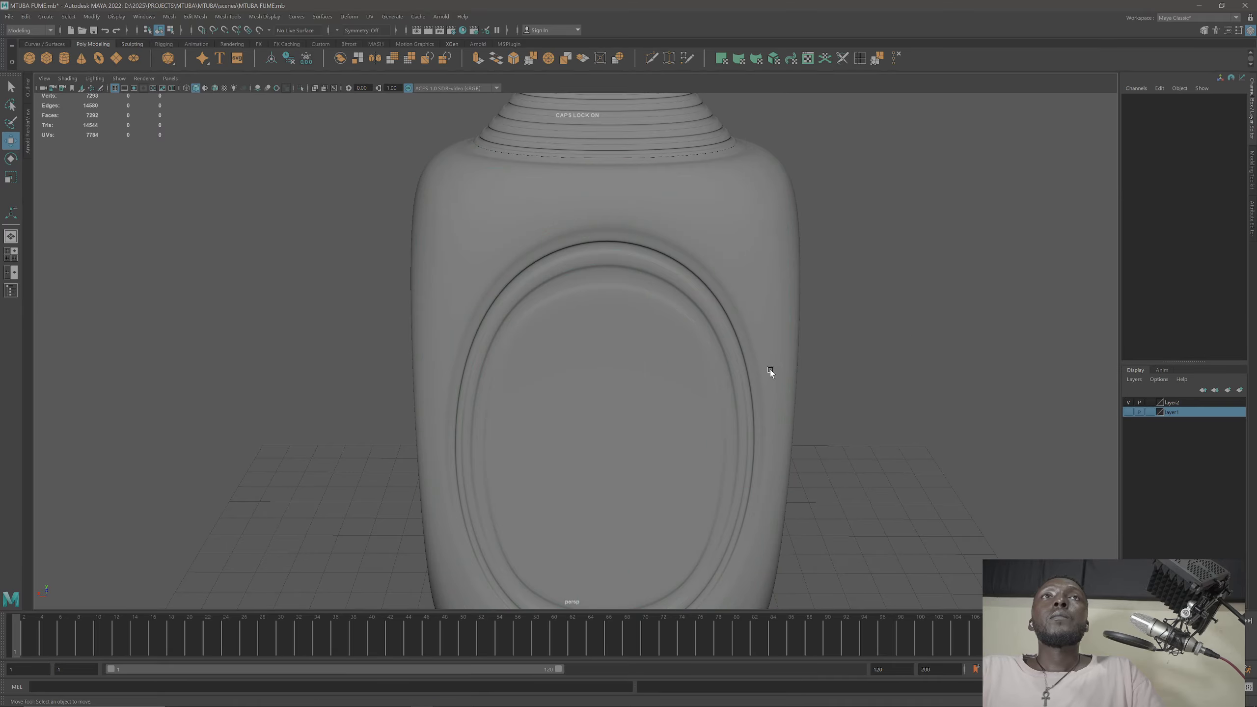
left_click_drag(770, 369, 606, 308, "alt")
scroll(665, 365, "down", 5)
Step: Select the cap and the sprayer in turn and preview them smoothed
left_click(558, 342)
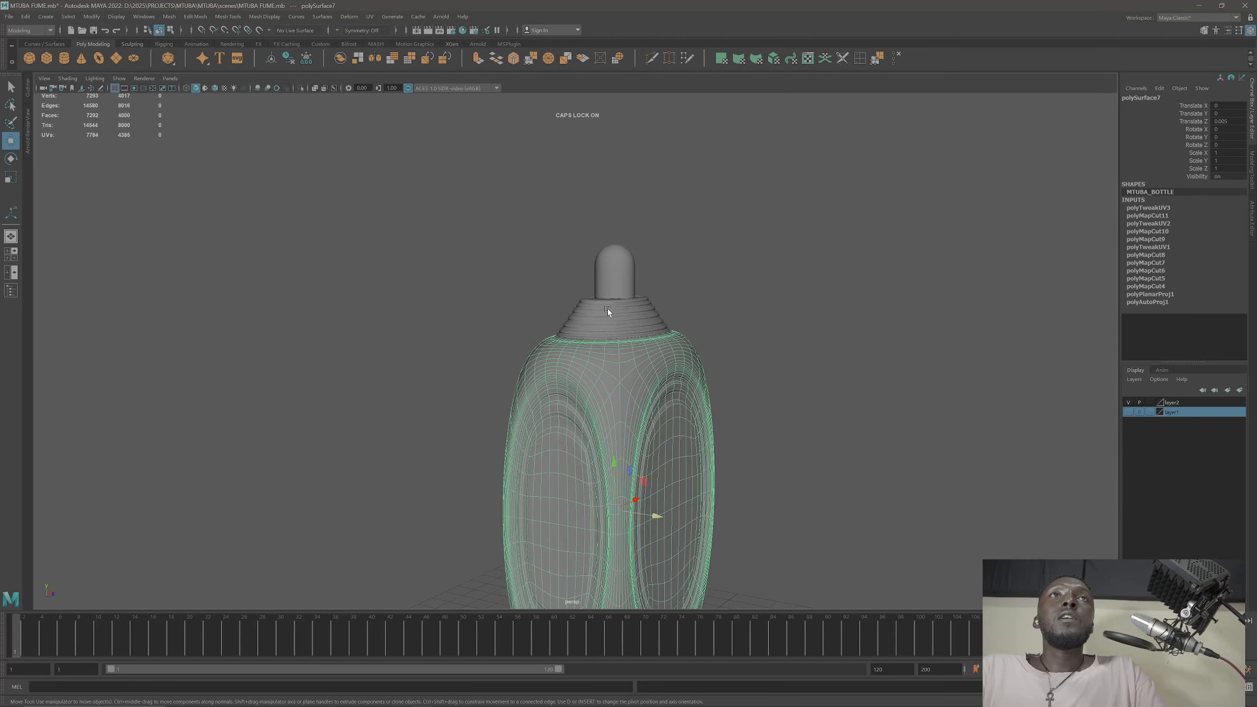
left_click(606, 317)
left_click(605, 318)
scroll(591, 285, "up", 5)
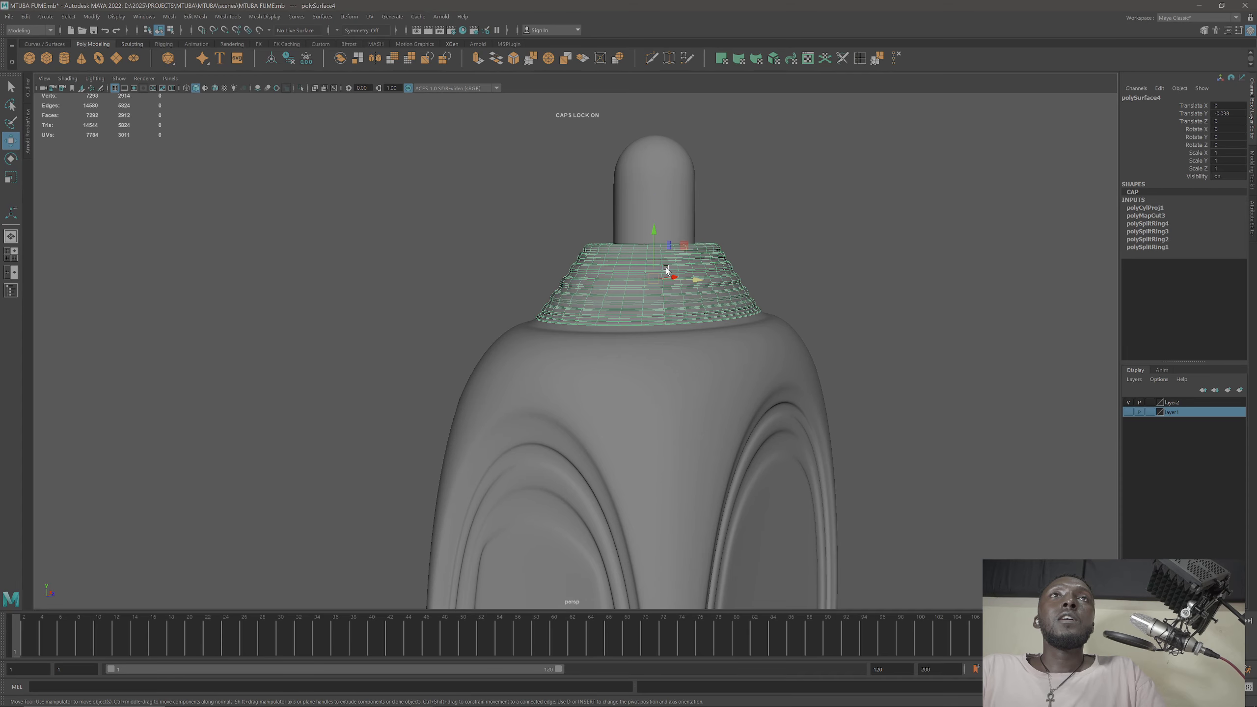
mouse_move(666, 268)
left_mouse_down("alt")
mouse_move(575, 312)
mouse_move(573, 363)
left_mouse_up("alt")
left_click(575, 312)
scroll(574, 362, "up", 5)
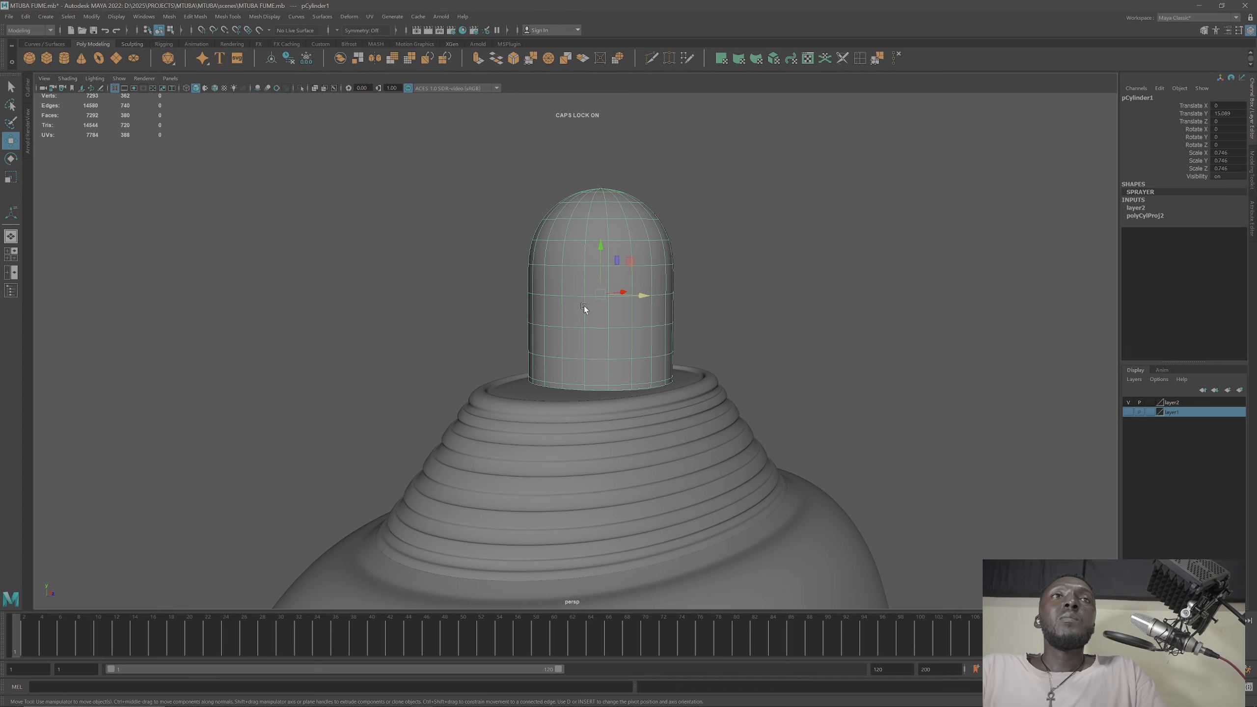
left_click_drag(583, 305, 614, 345, "alt")
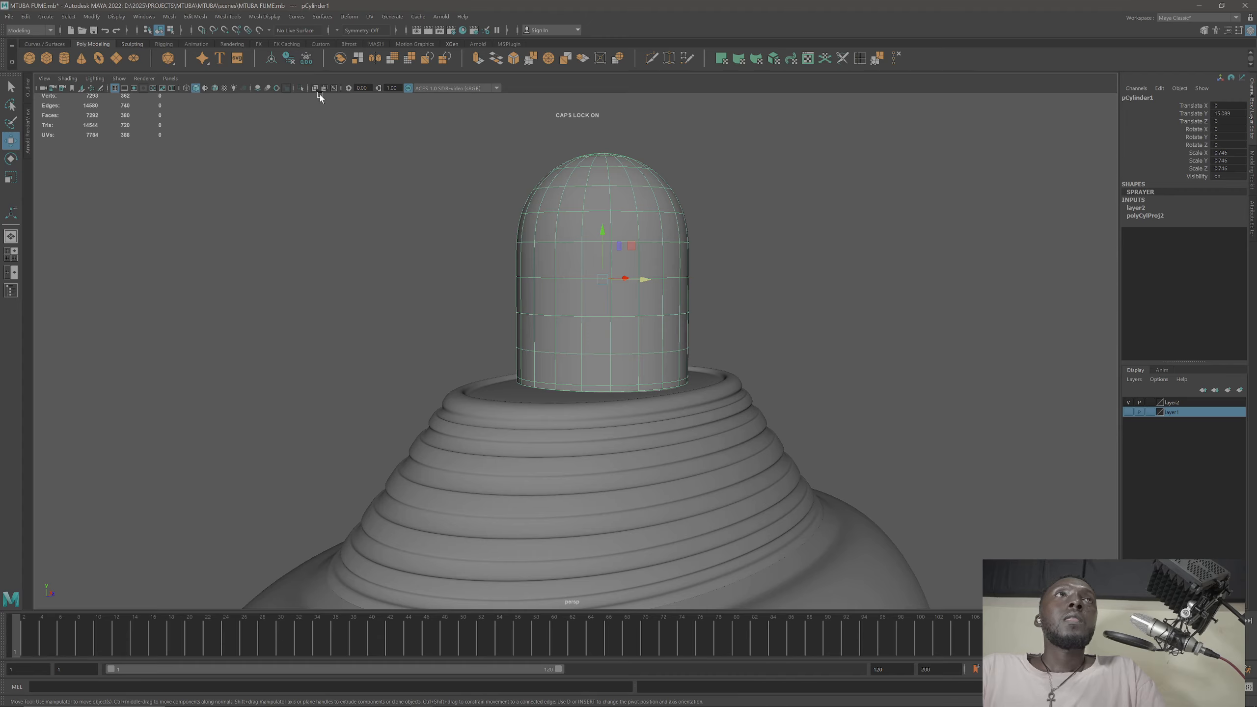
Step: Isolate the sprayer and turn off its smooth preview to inspect its lower rim and underside
left_click(300, 88)
scroll(628, 328, "up", 2)
left_click_drag(628, 328, 589, 313, "alt")
key("1")
scroll(548, 312, "up", 5)
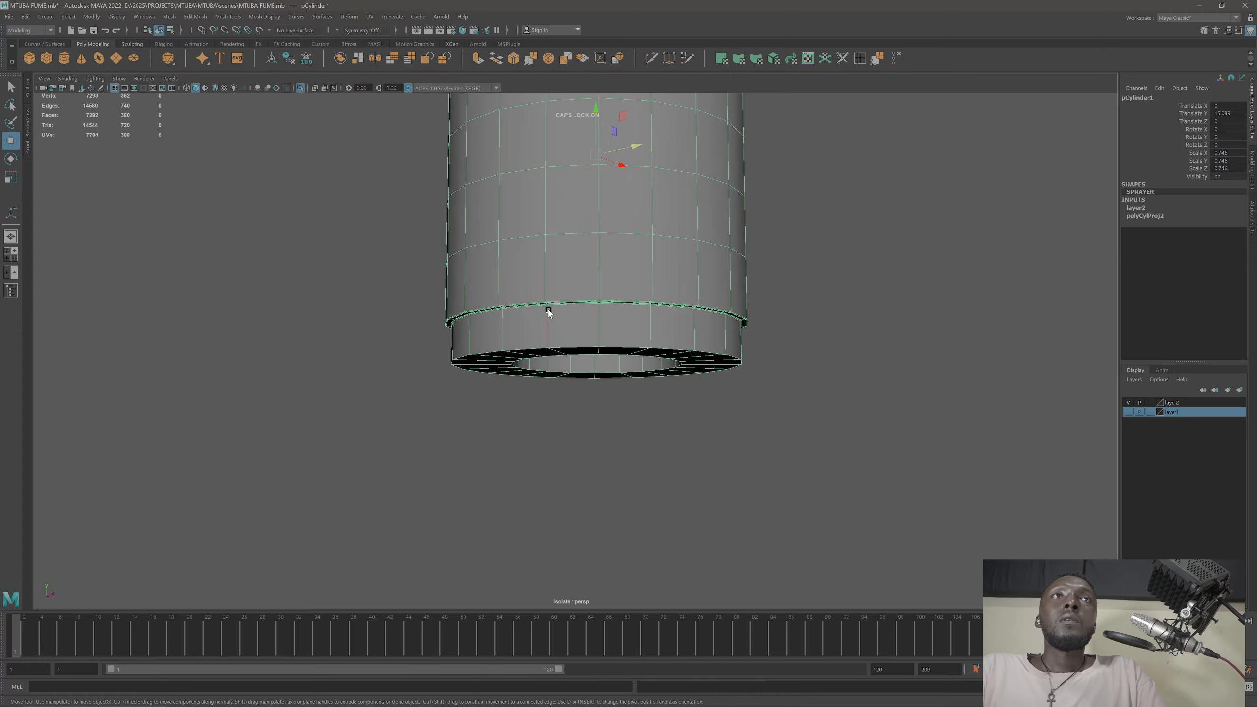
Step: Keep the sprayer unsmoothed and end its isolation to show the whole bottle again
scroll(537, 299, "down", 3)
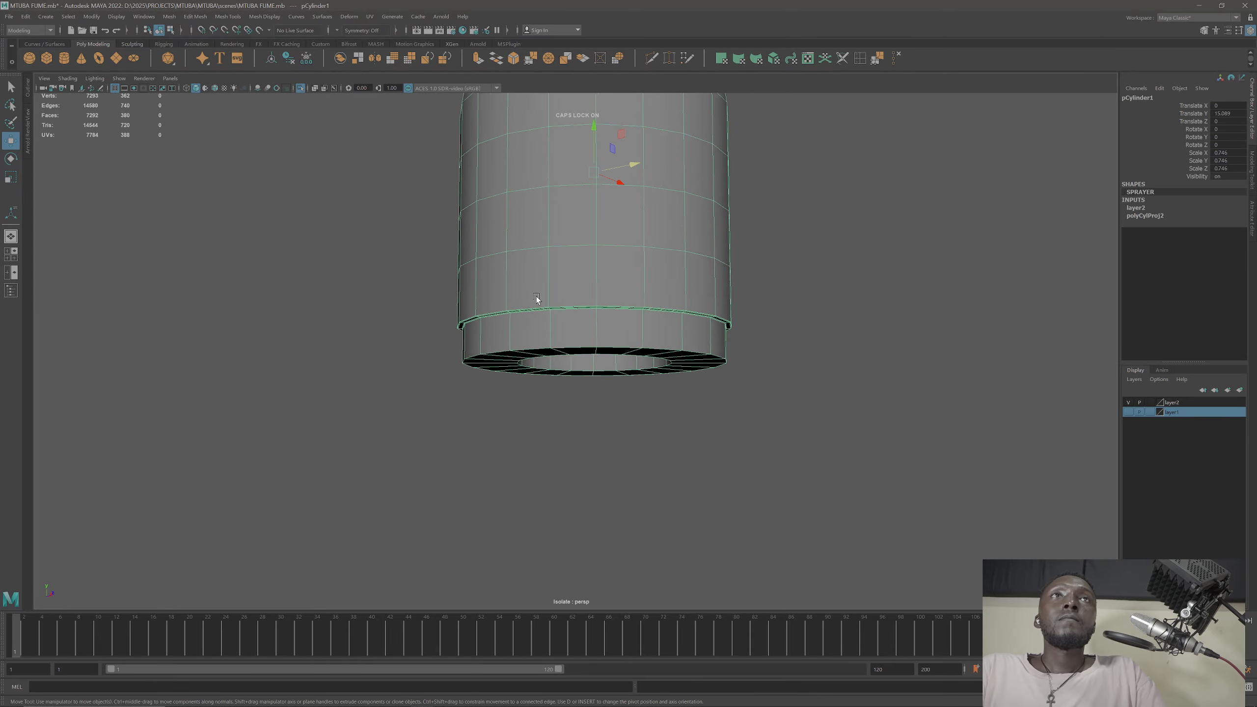
key("1")
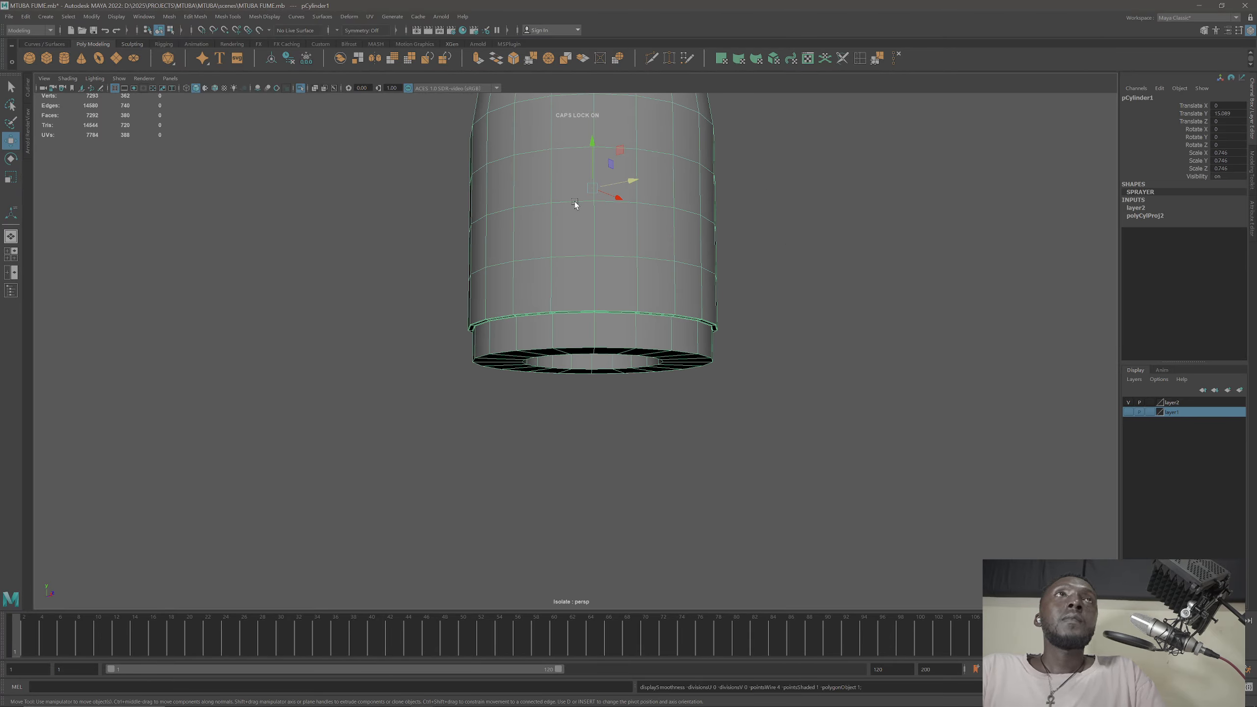
left_click(301, 87)
scroll(577, 266, "down", 3)
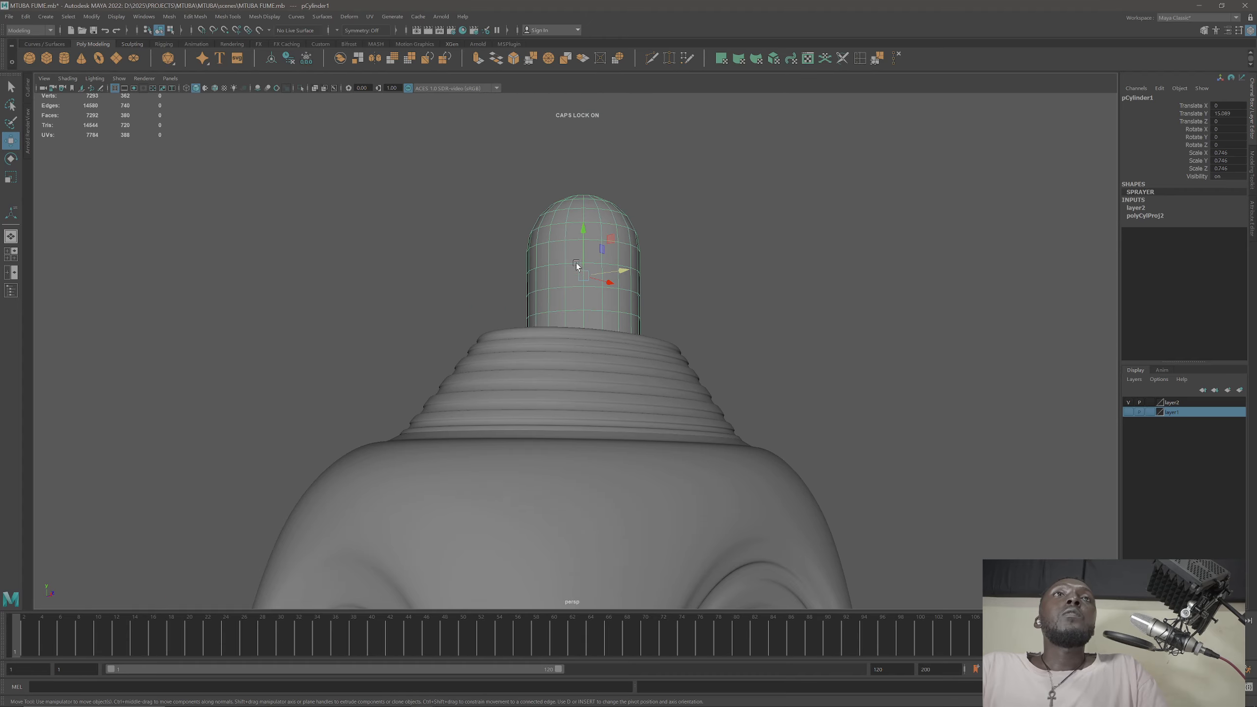
scroll(577, 266, "down", 5)
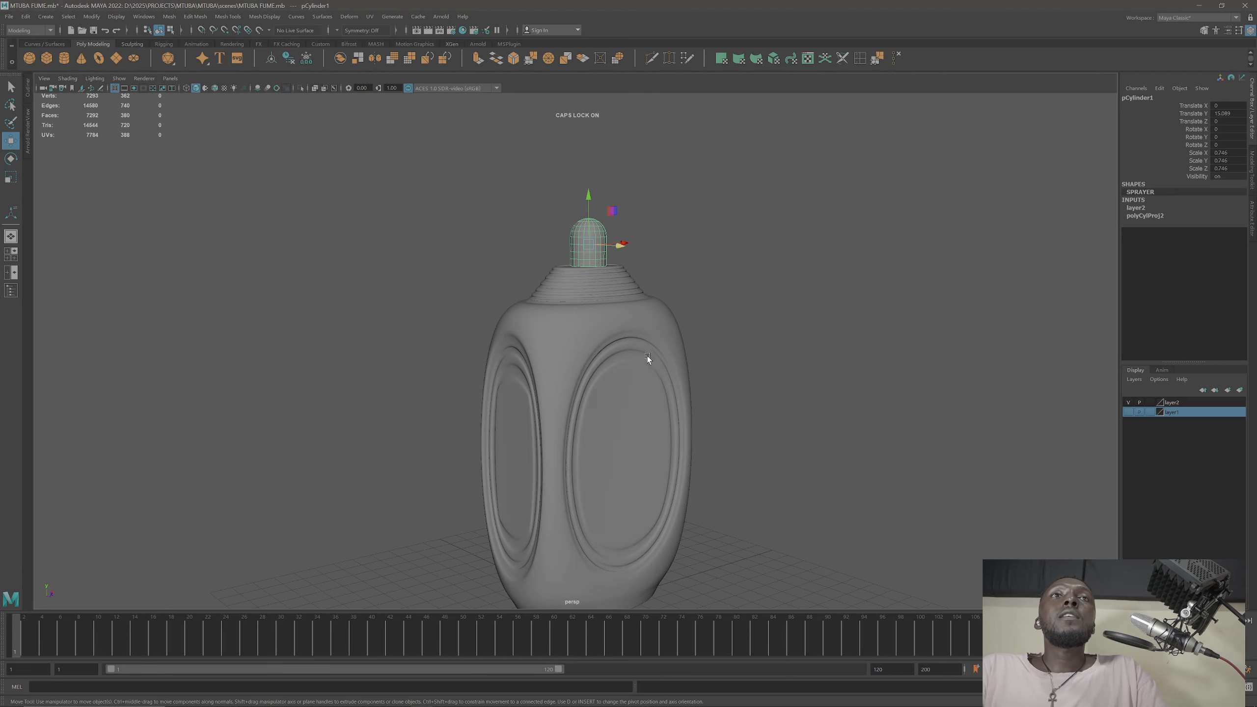
Step: Create a polygon ground plane beneath the bottle, scale it uniformly to about 25.1, and save the scene
left_click_drag(648, 359, 611, 309, "alt")
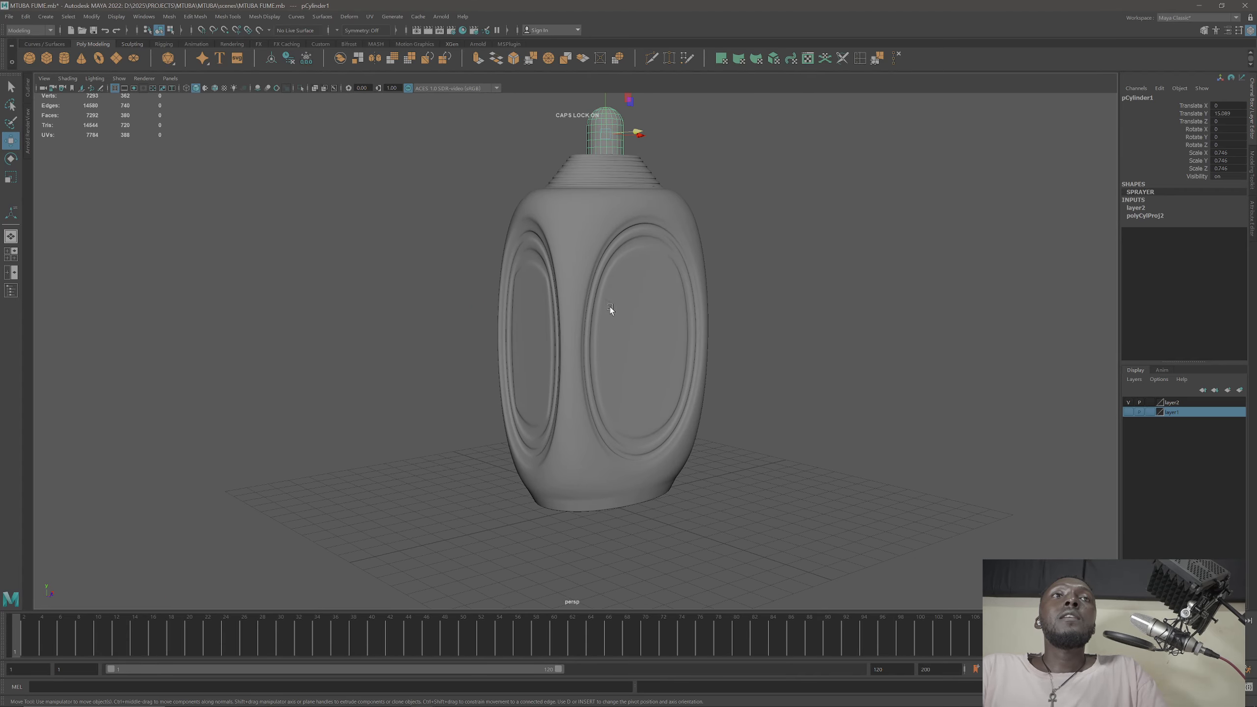
left_click(116, 58)
key("r")
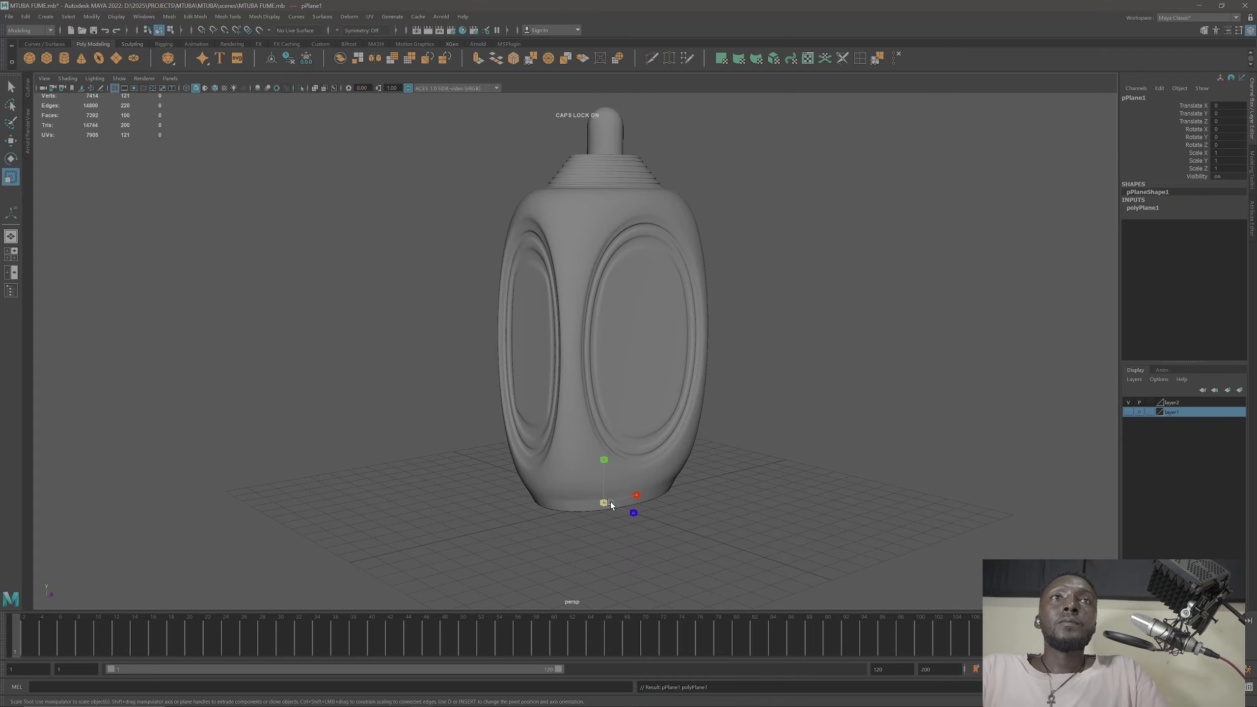
left_click_drag(604, 502, 999, 494)
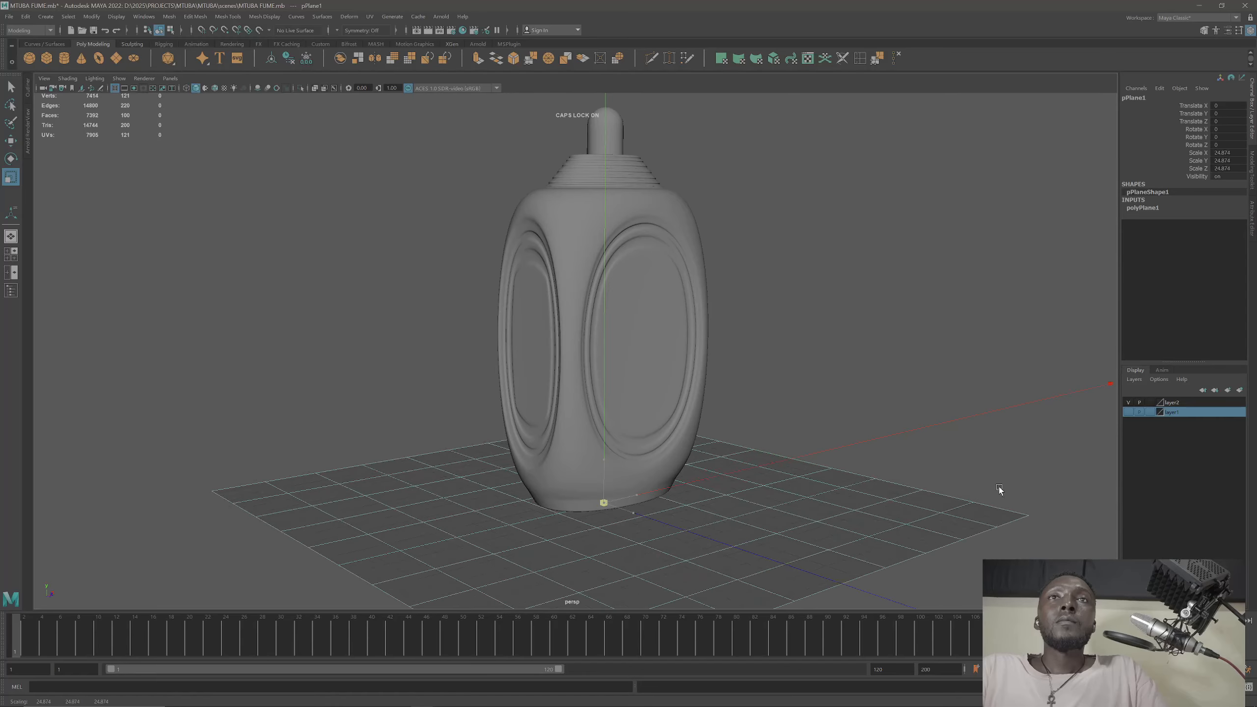
left_click_drag(730, 440, 649, 445, "alt")
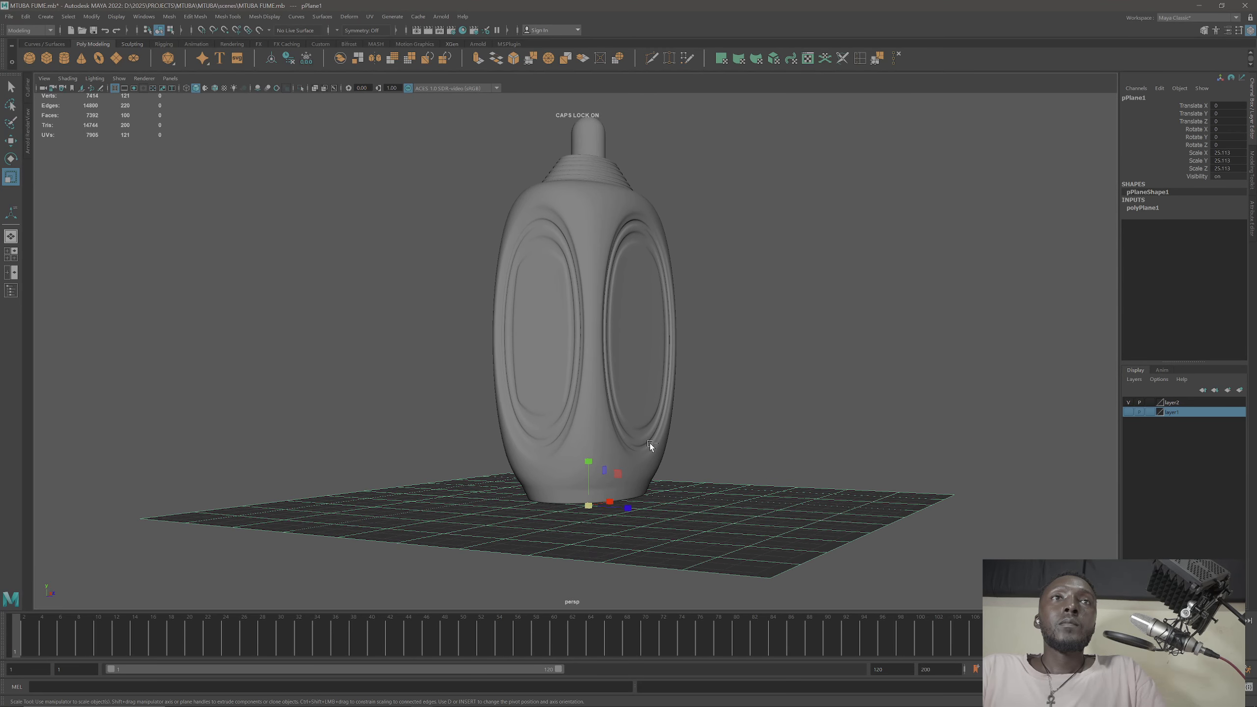
key("ctrl+s")
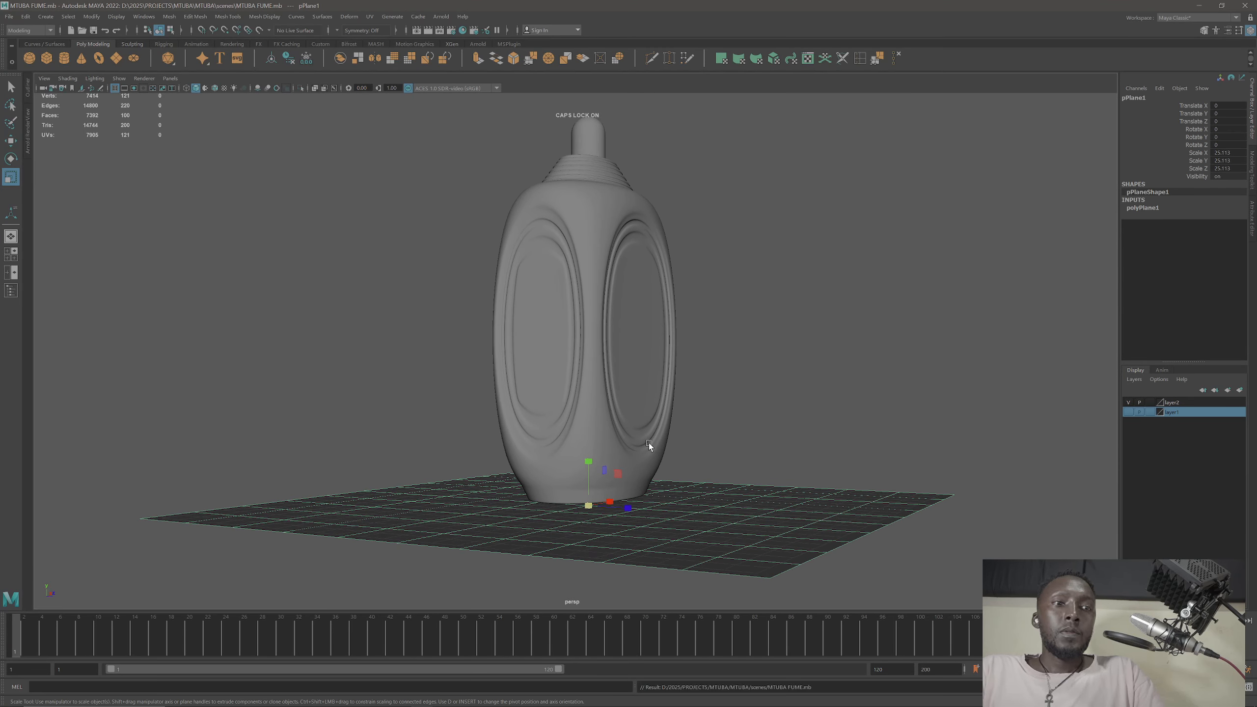
left_click(10, 88)
left_click_drag(667, 292, 605, 334, "alt")
mouse_move(606, 334)
middle_mouse_down("alt")
mouse_move(546, 359)
mouse_move(561, 329)
mouse_move(602, 334)
middle_mouse_up("alt")
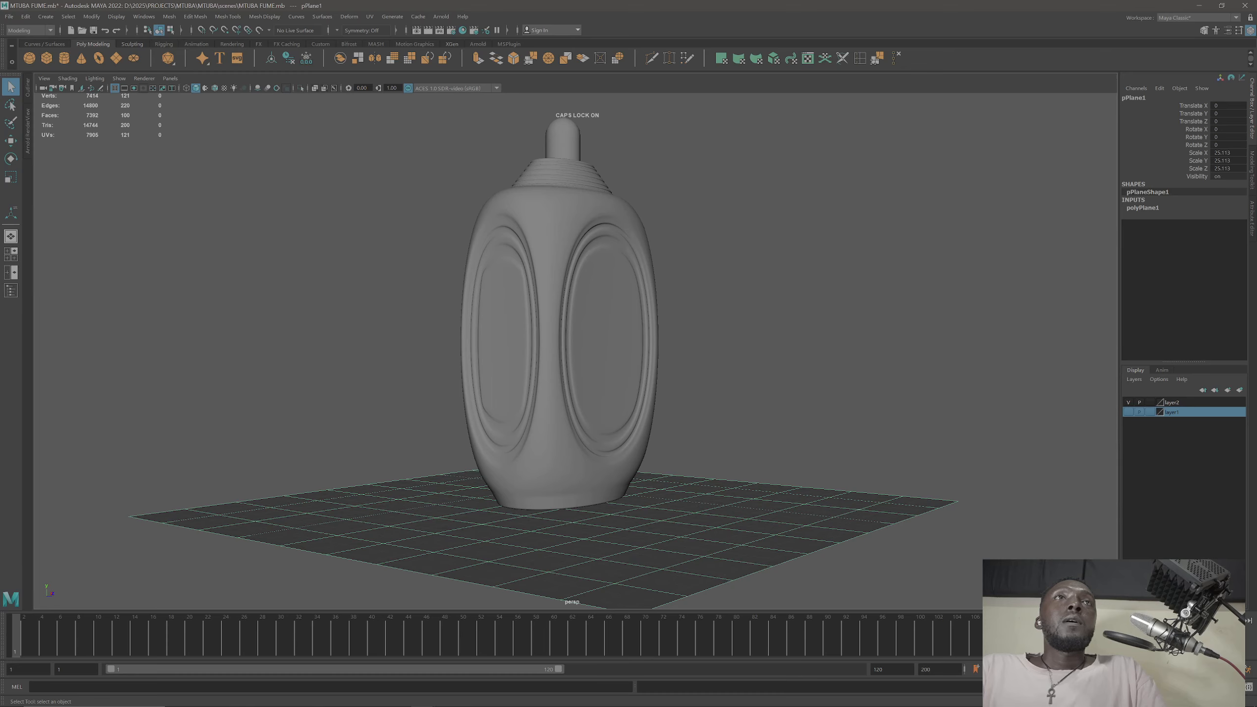
left_click(521, 703)
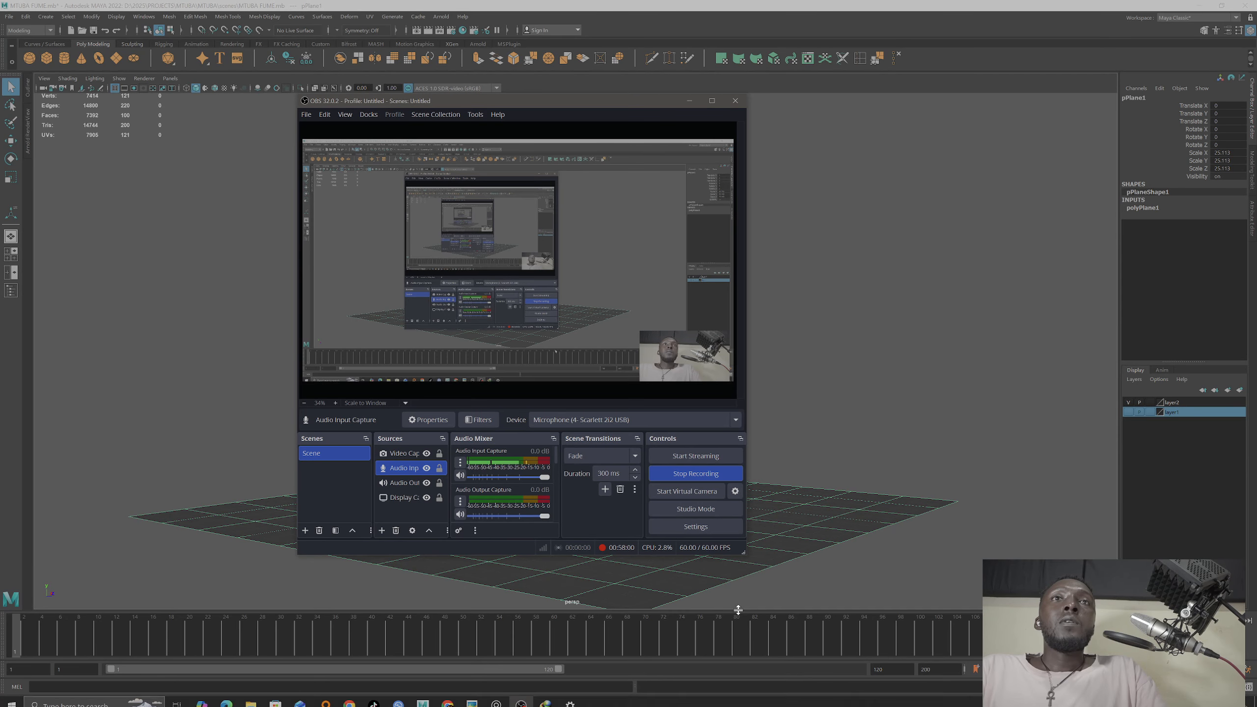